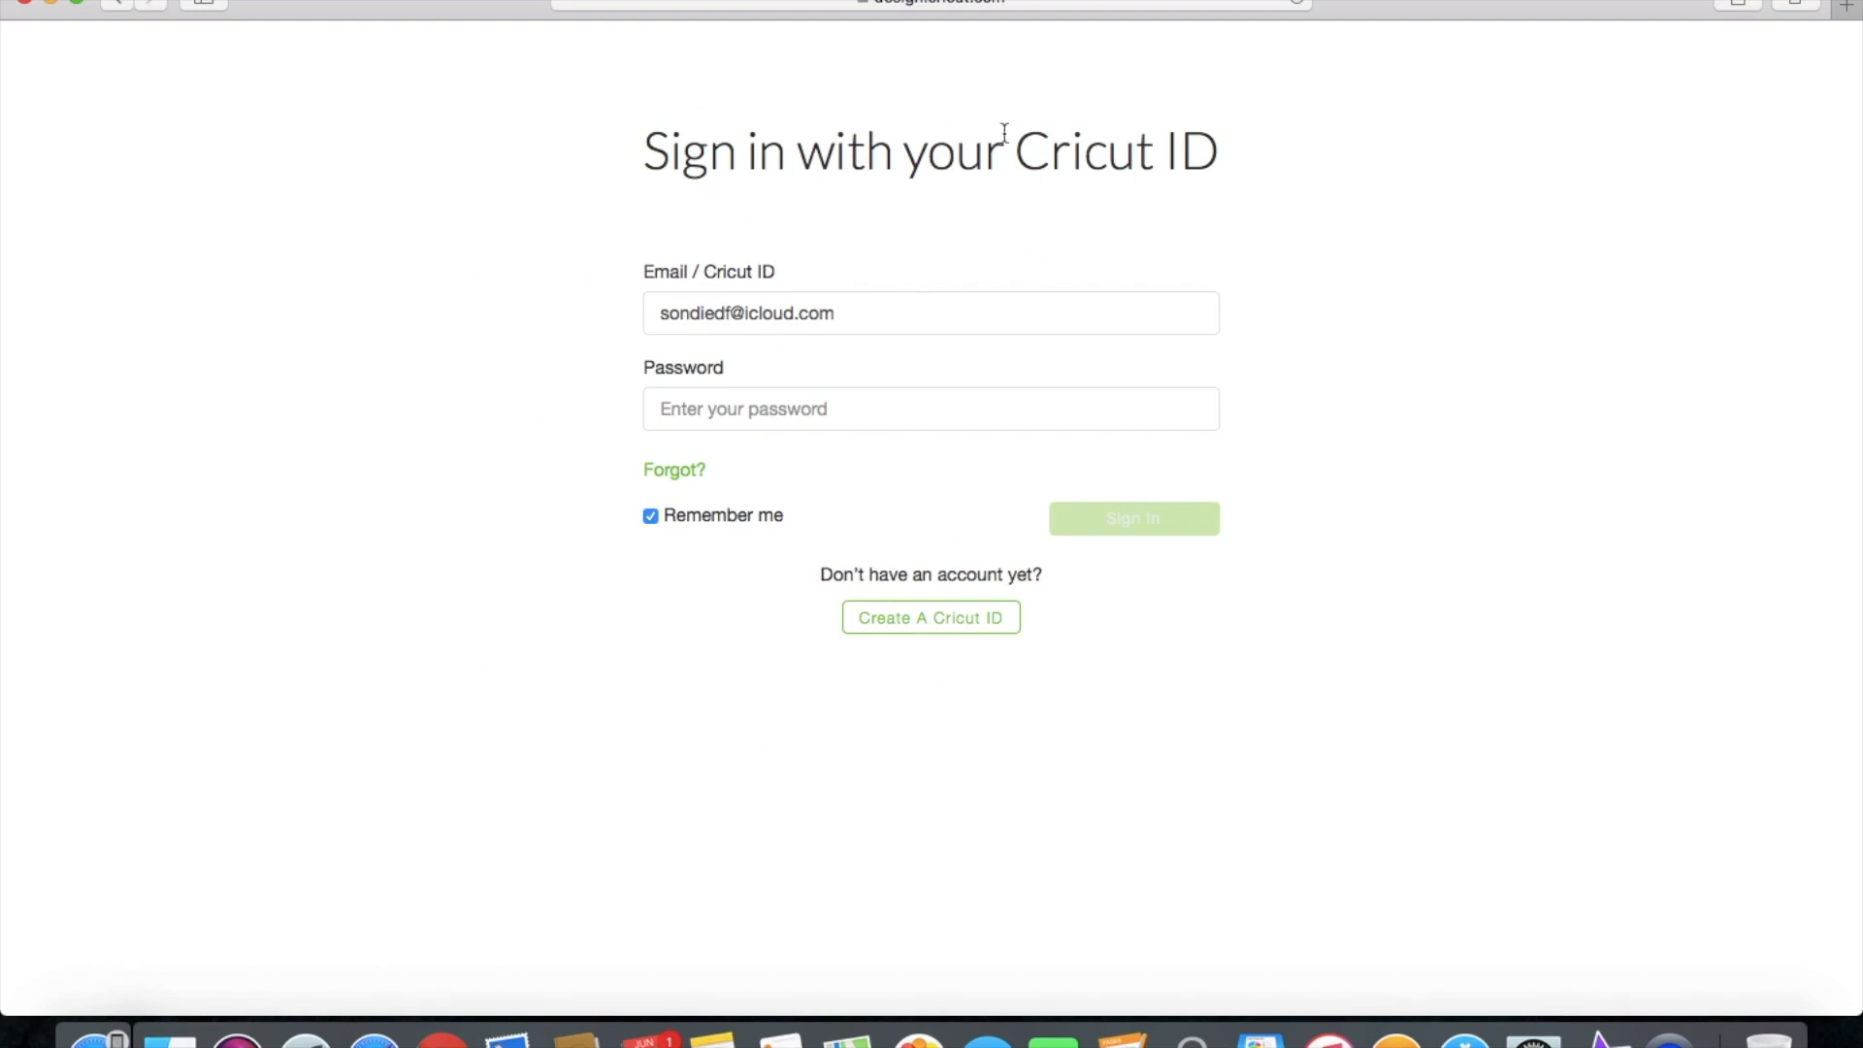
Step: Fill in the saved account password and sign in with the Cricut ID
{"action": "left_click", "coordinate": [745, 417]}
{"action": "left_click", "coordinate": [752, 458]}
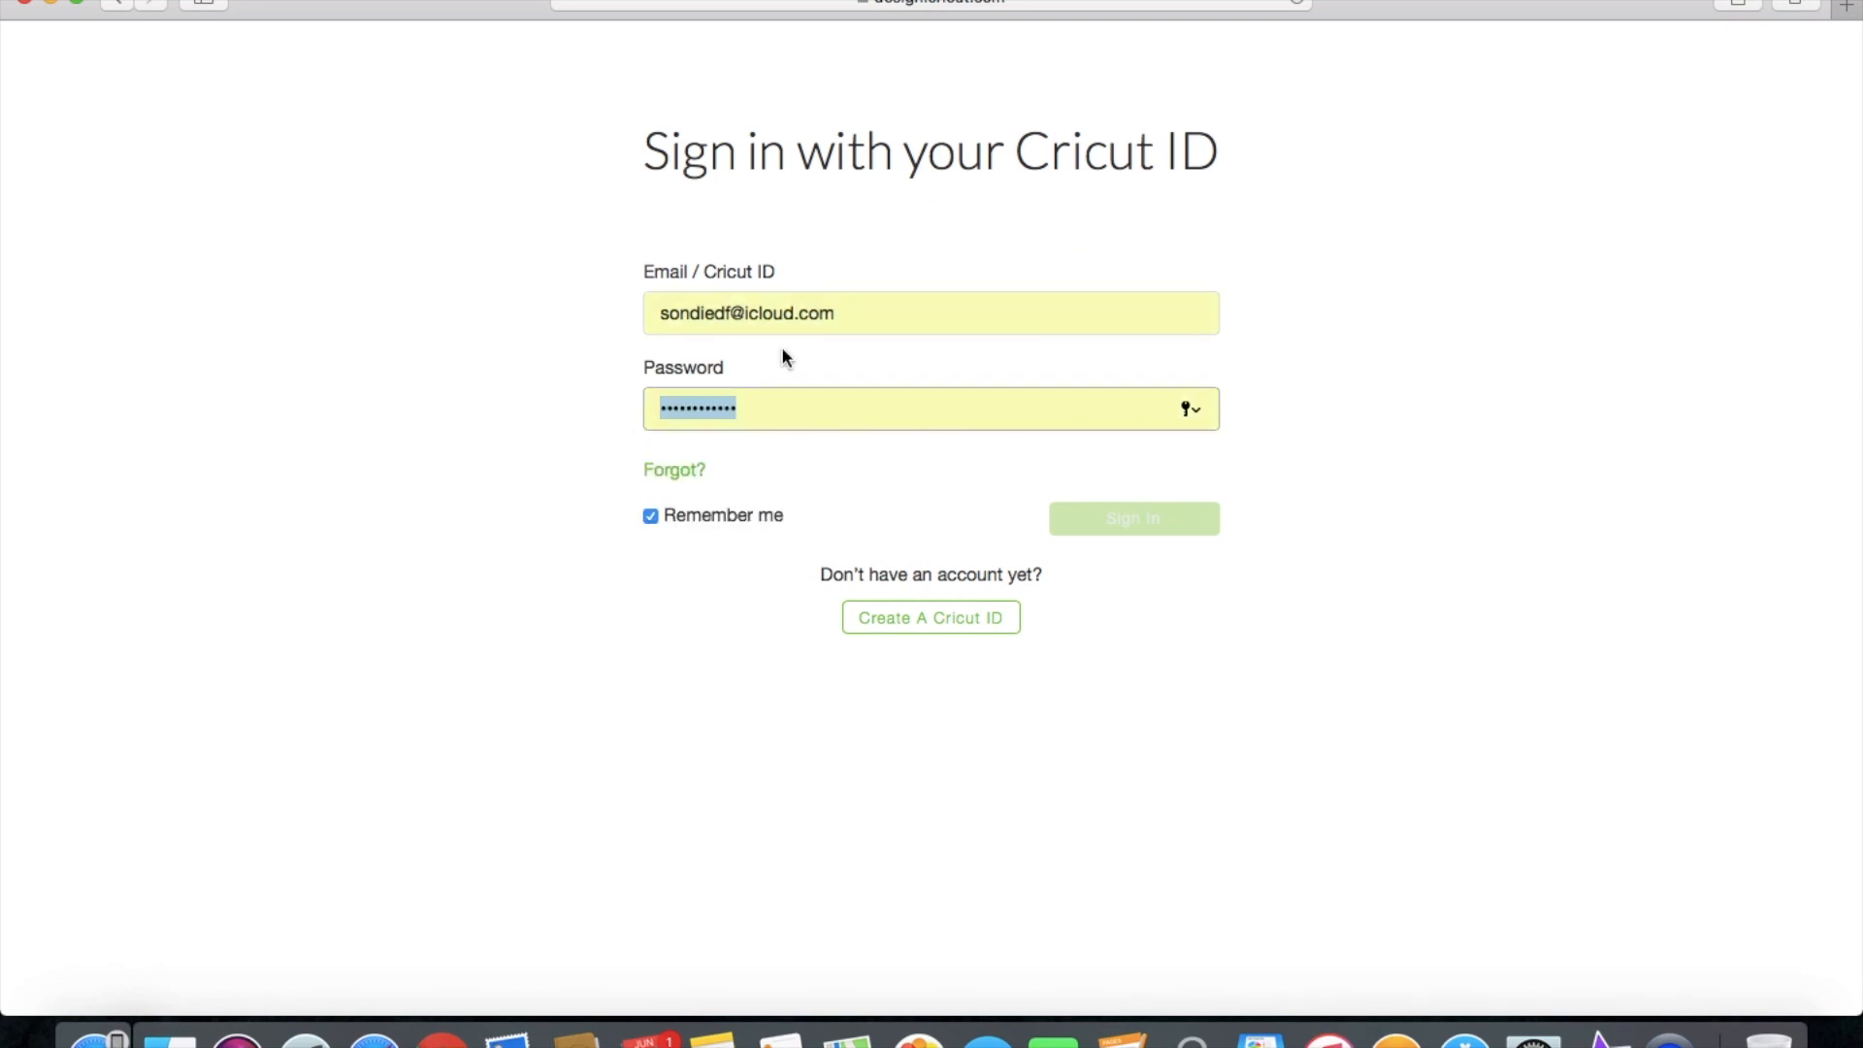
{"action": "left_click", "coordinate": [1138, 532]}
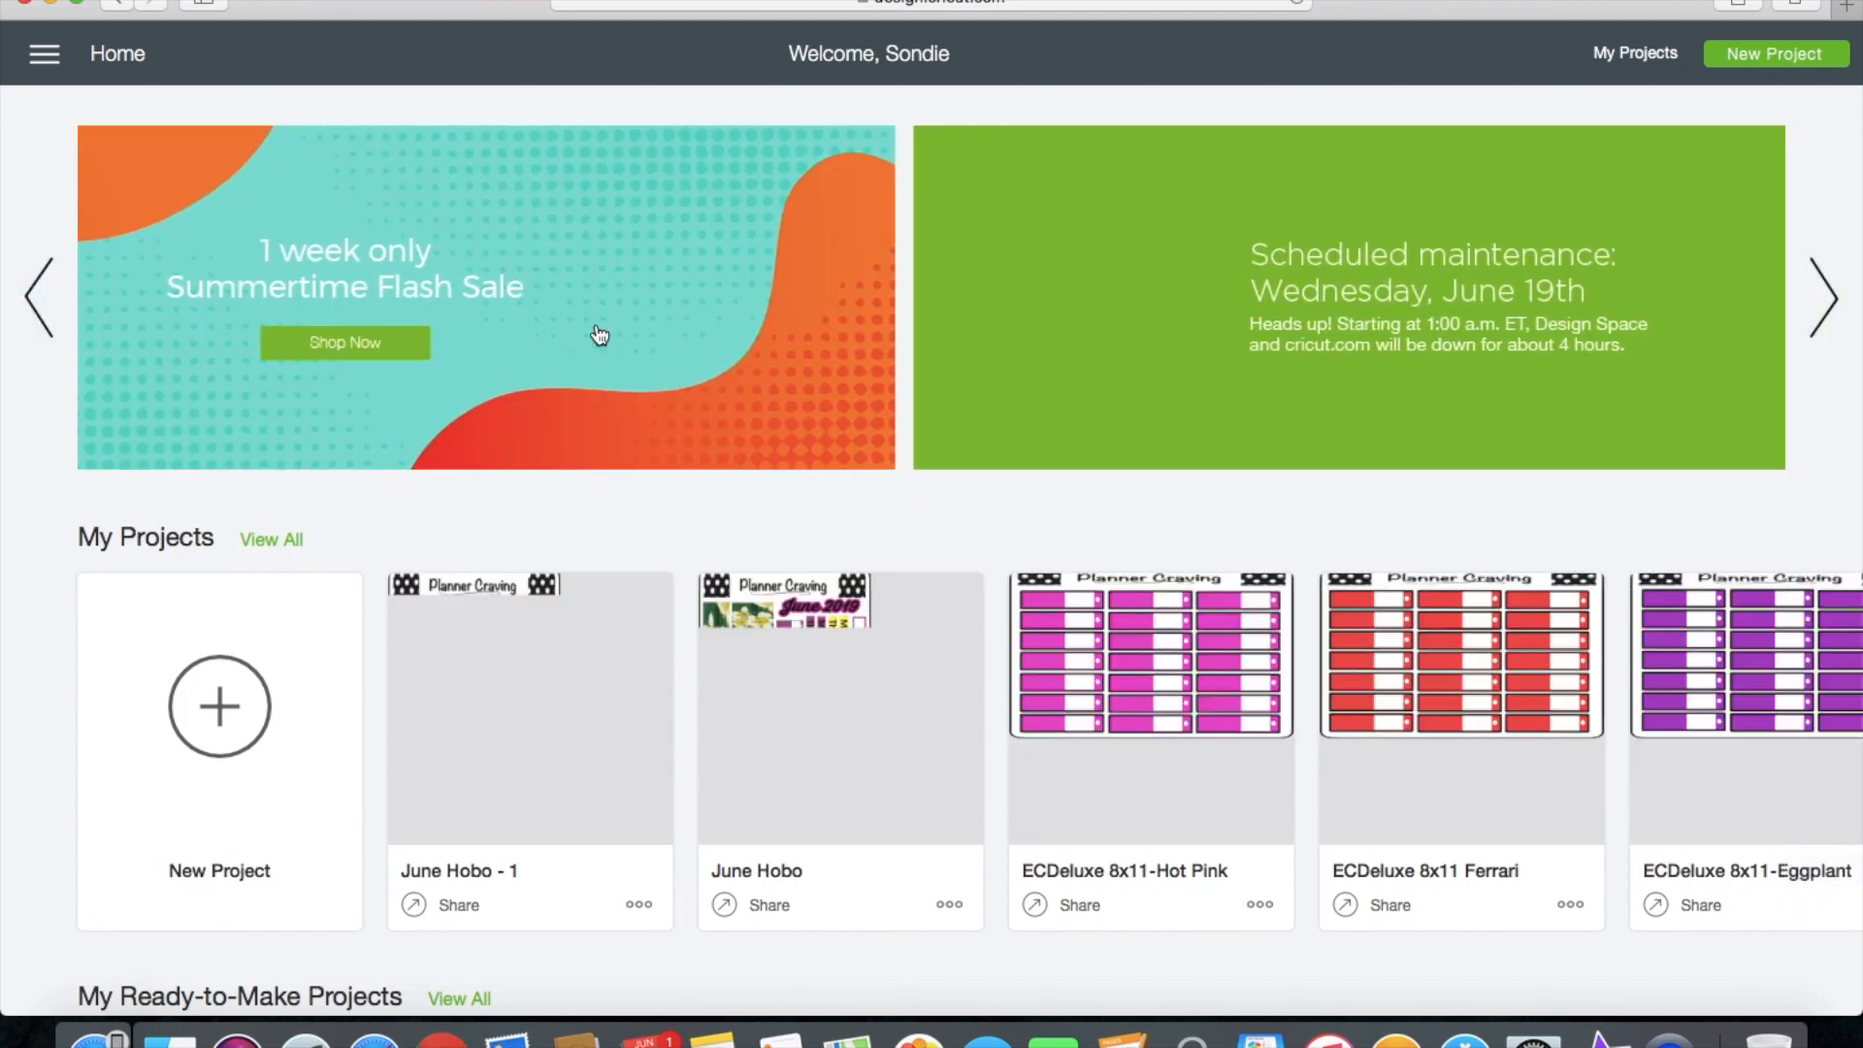
Step: Look through the home page's project sections and start a new project
{"action": "scroll", "coordinate": [598, 333], "scroll_direction": "down", "scroll_amount": 2}
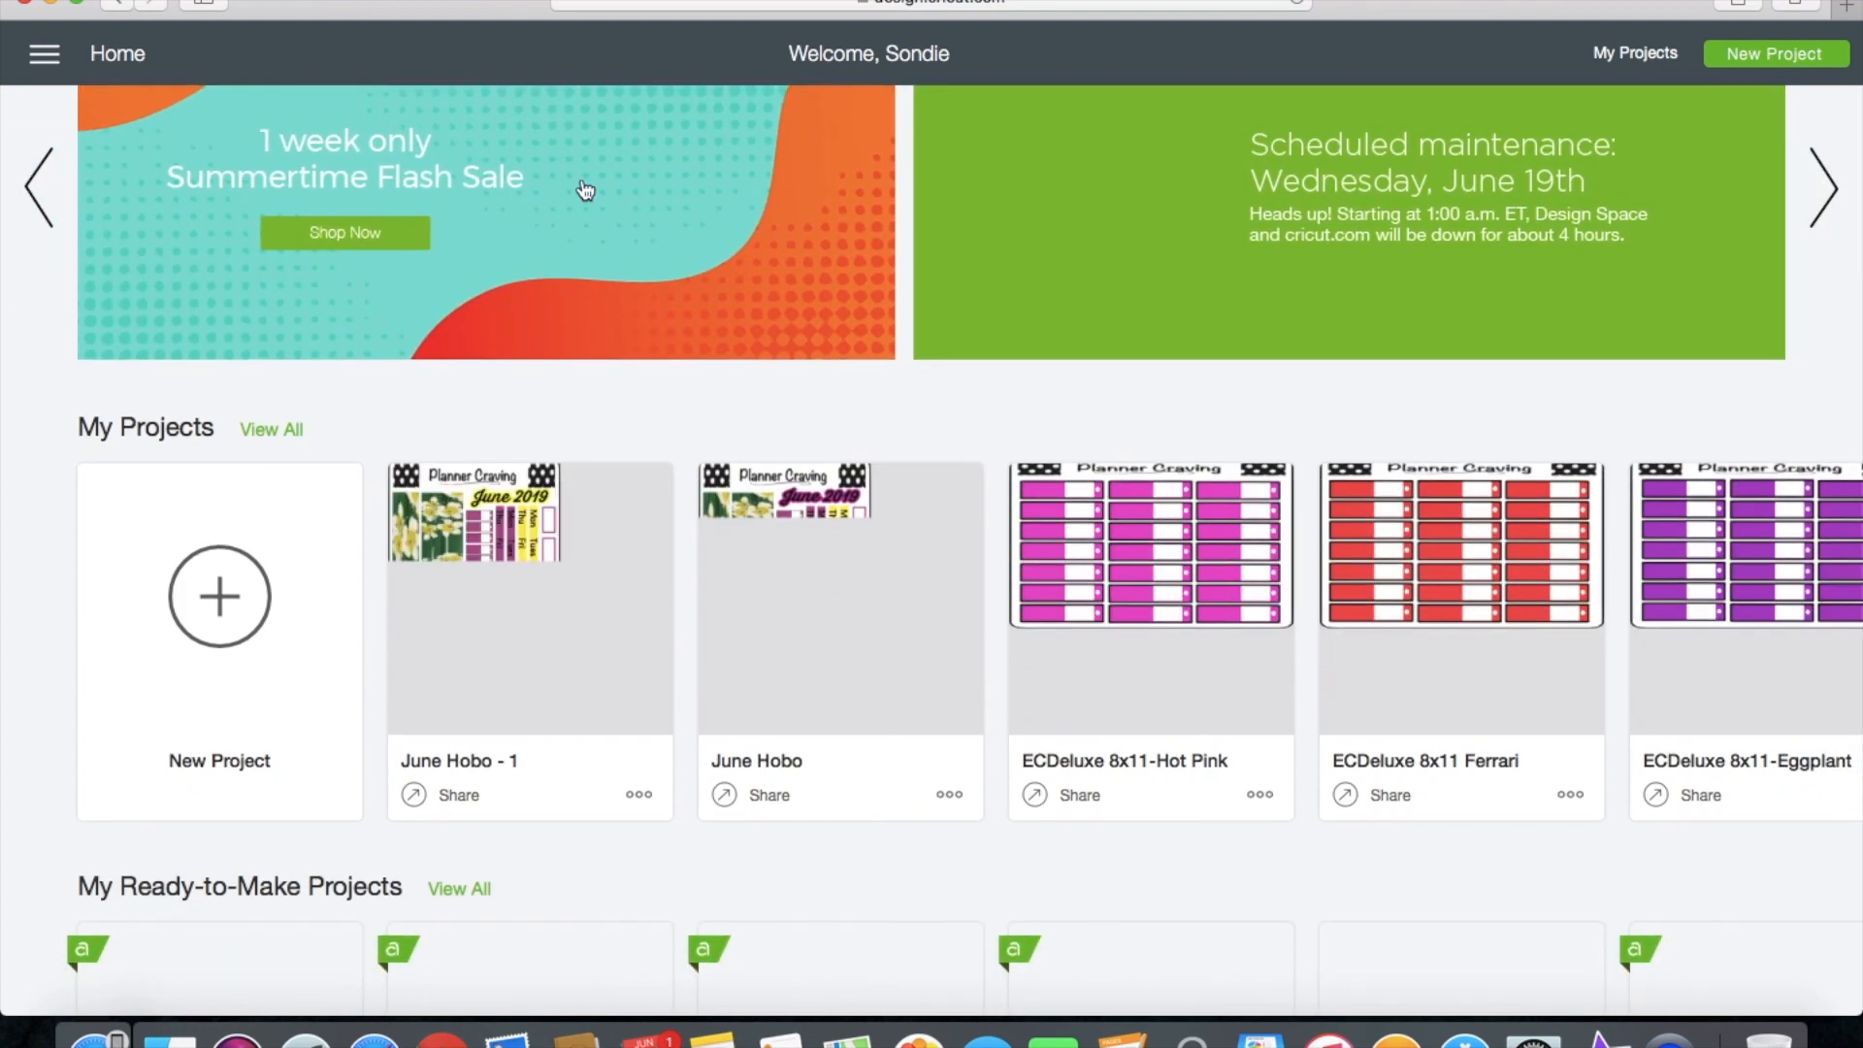
{"action": "scroll", "coordinate": [749, 394], "scroll_direction": "down", "scroll_amount": 6}
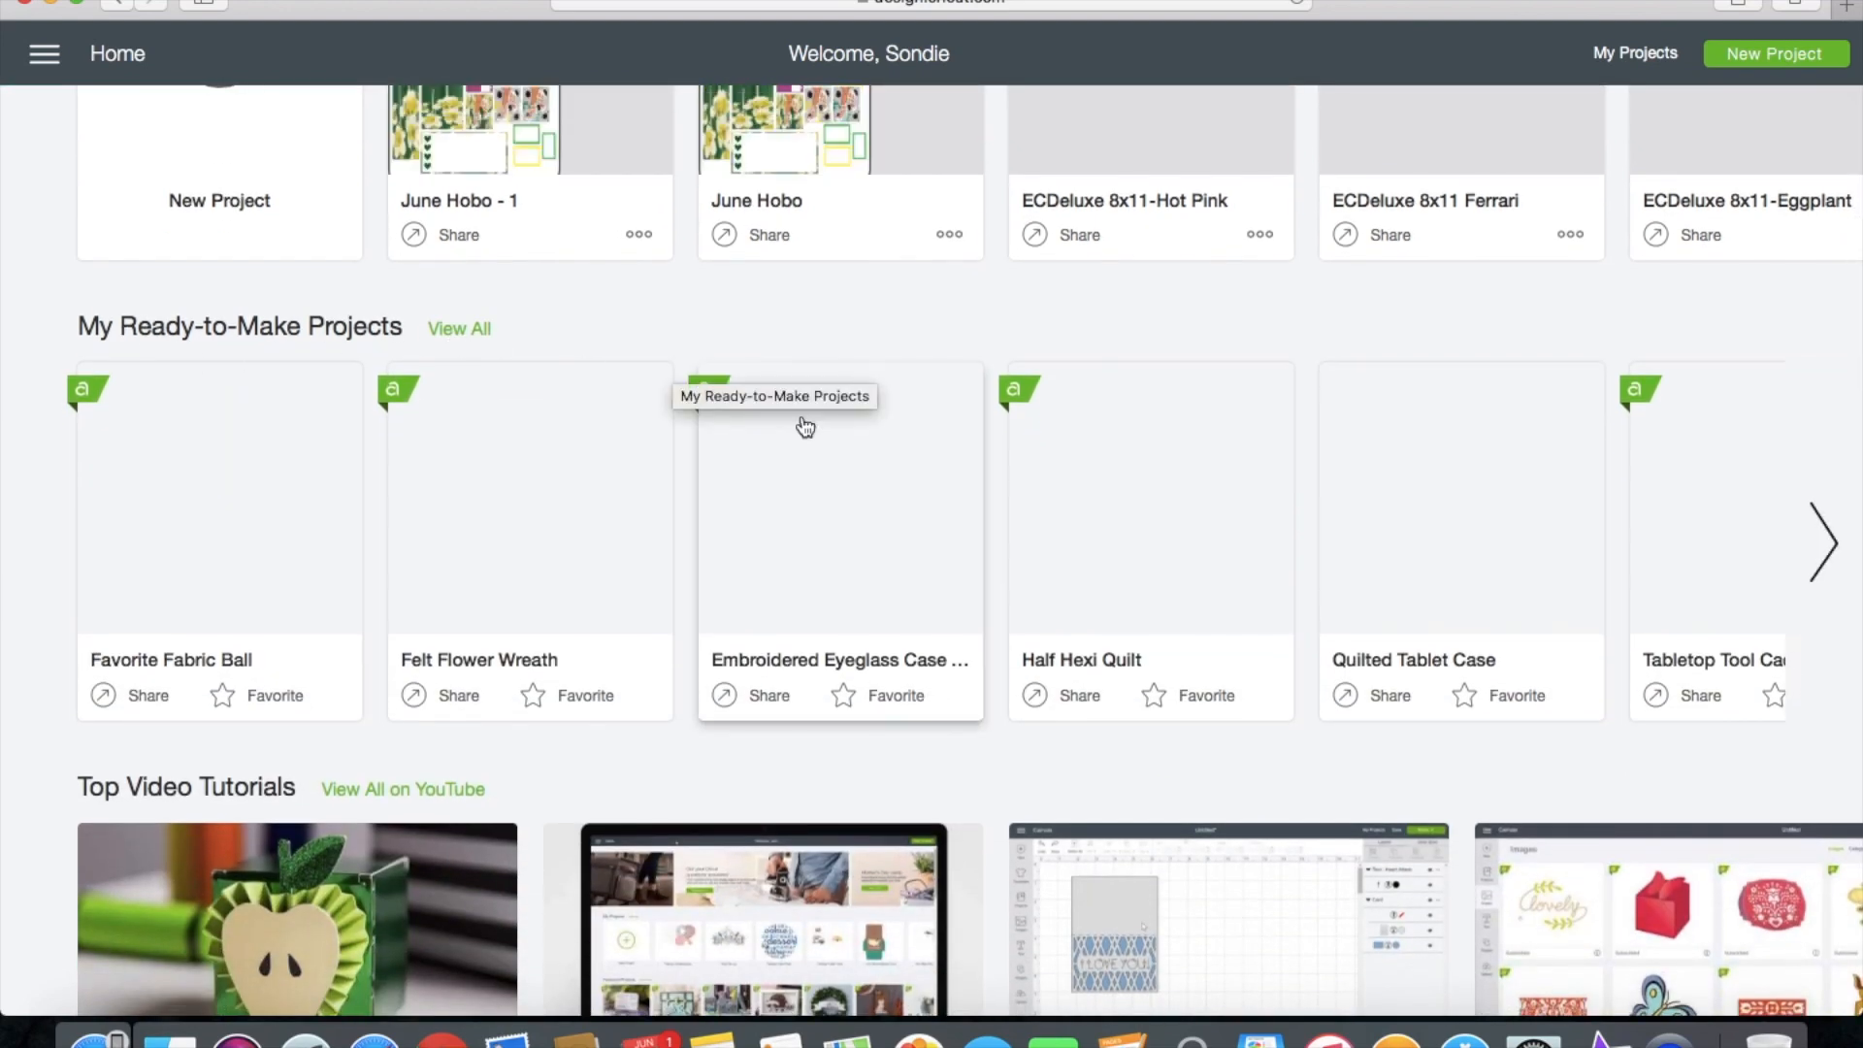
{"action": "scroll", "coordinate": [804, 425], "scroll_direction": "down", "scroll_amount": 4}
{"action": "scroll", "coordinate": [804, 425], "scroll_direction": "down", "scroll_amount": 2}
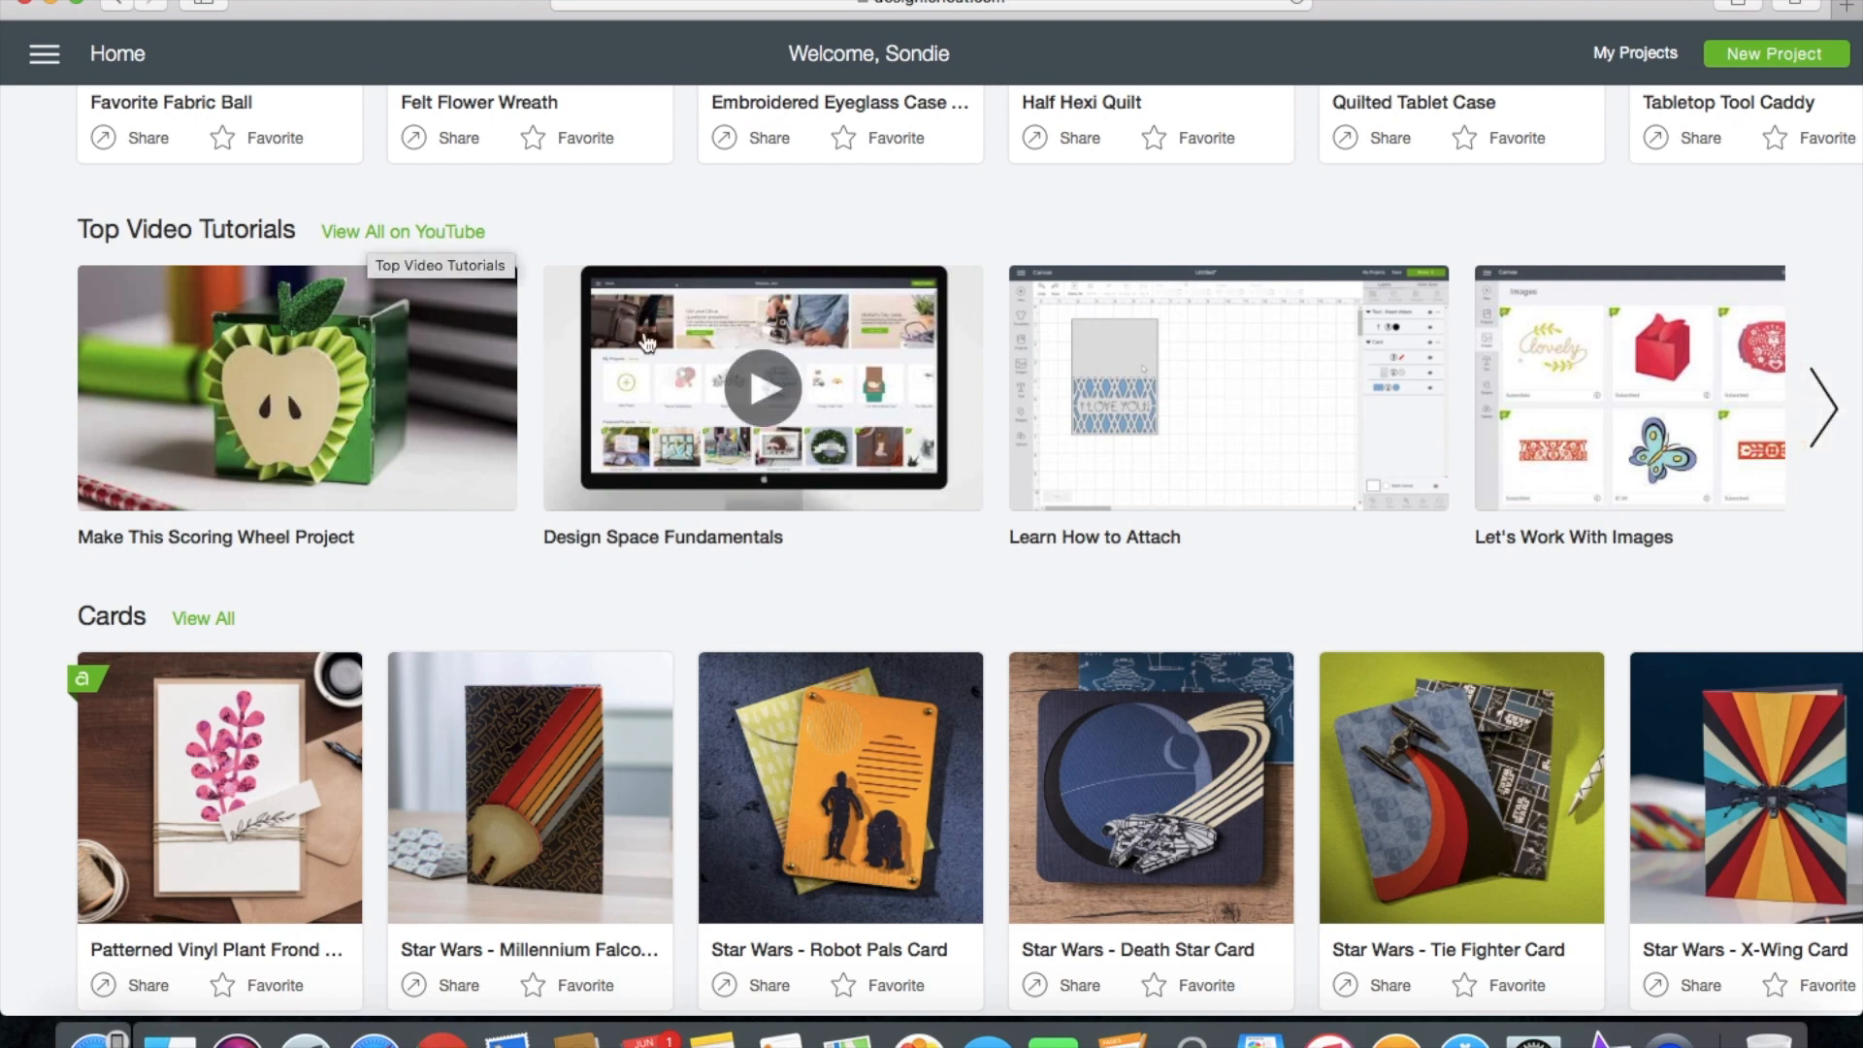
{"action": "scroll", "coordinate": [1635, 372], "scroll_direction": "down", "scroll_amount": 6}
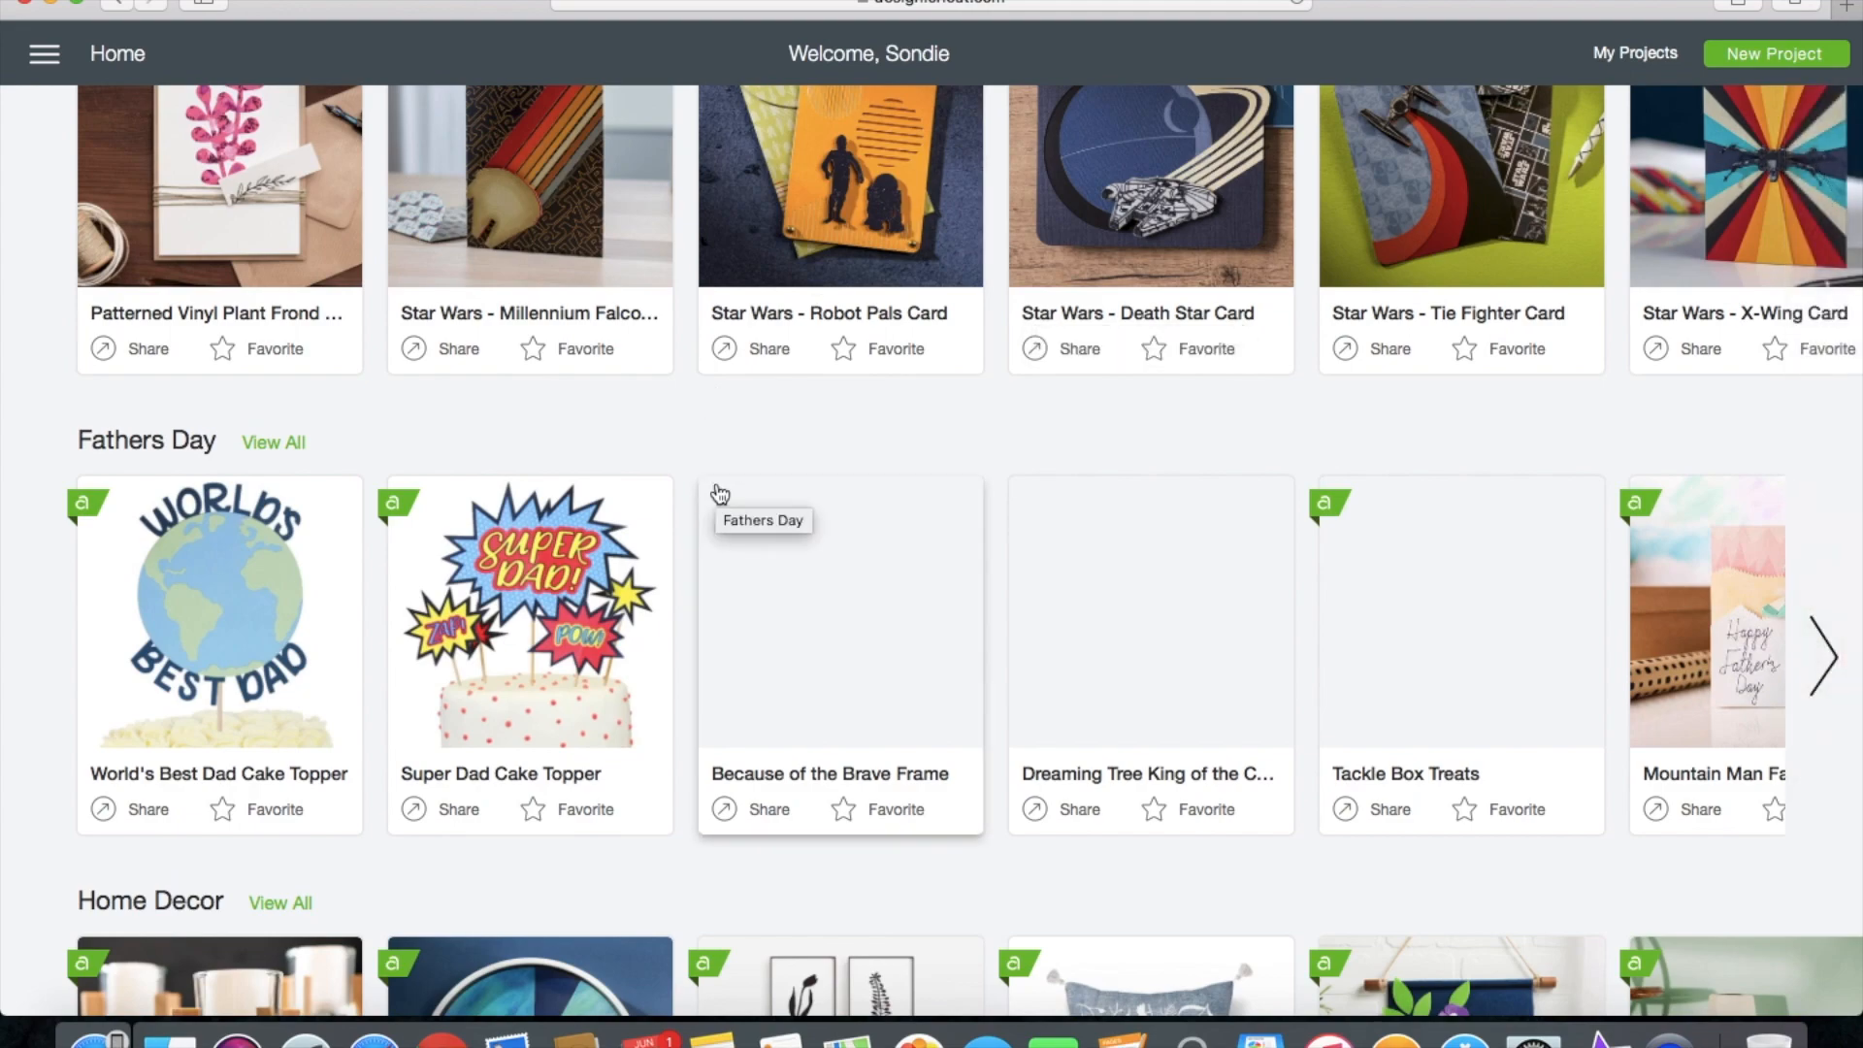
{"action": "scroll", "coordinate": [937, 614], "scroll_direction": "down", "scroll_amount": 3}
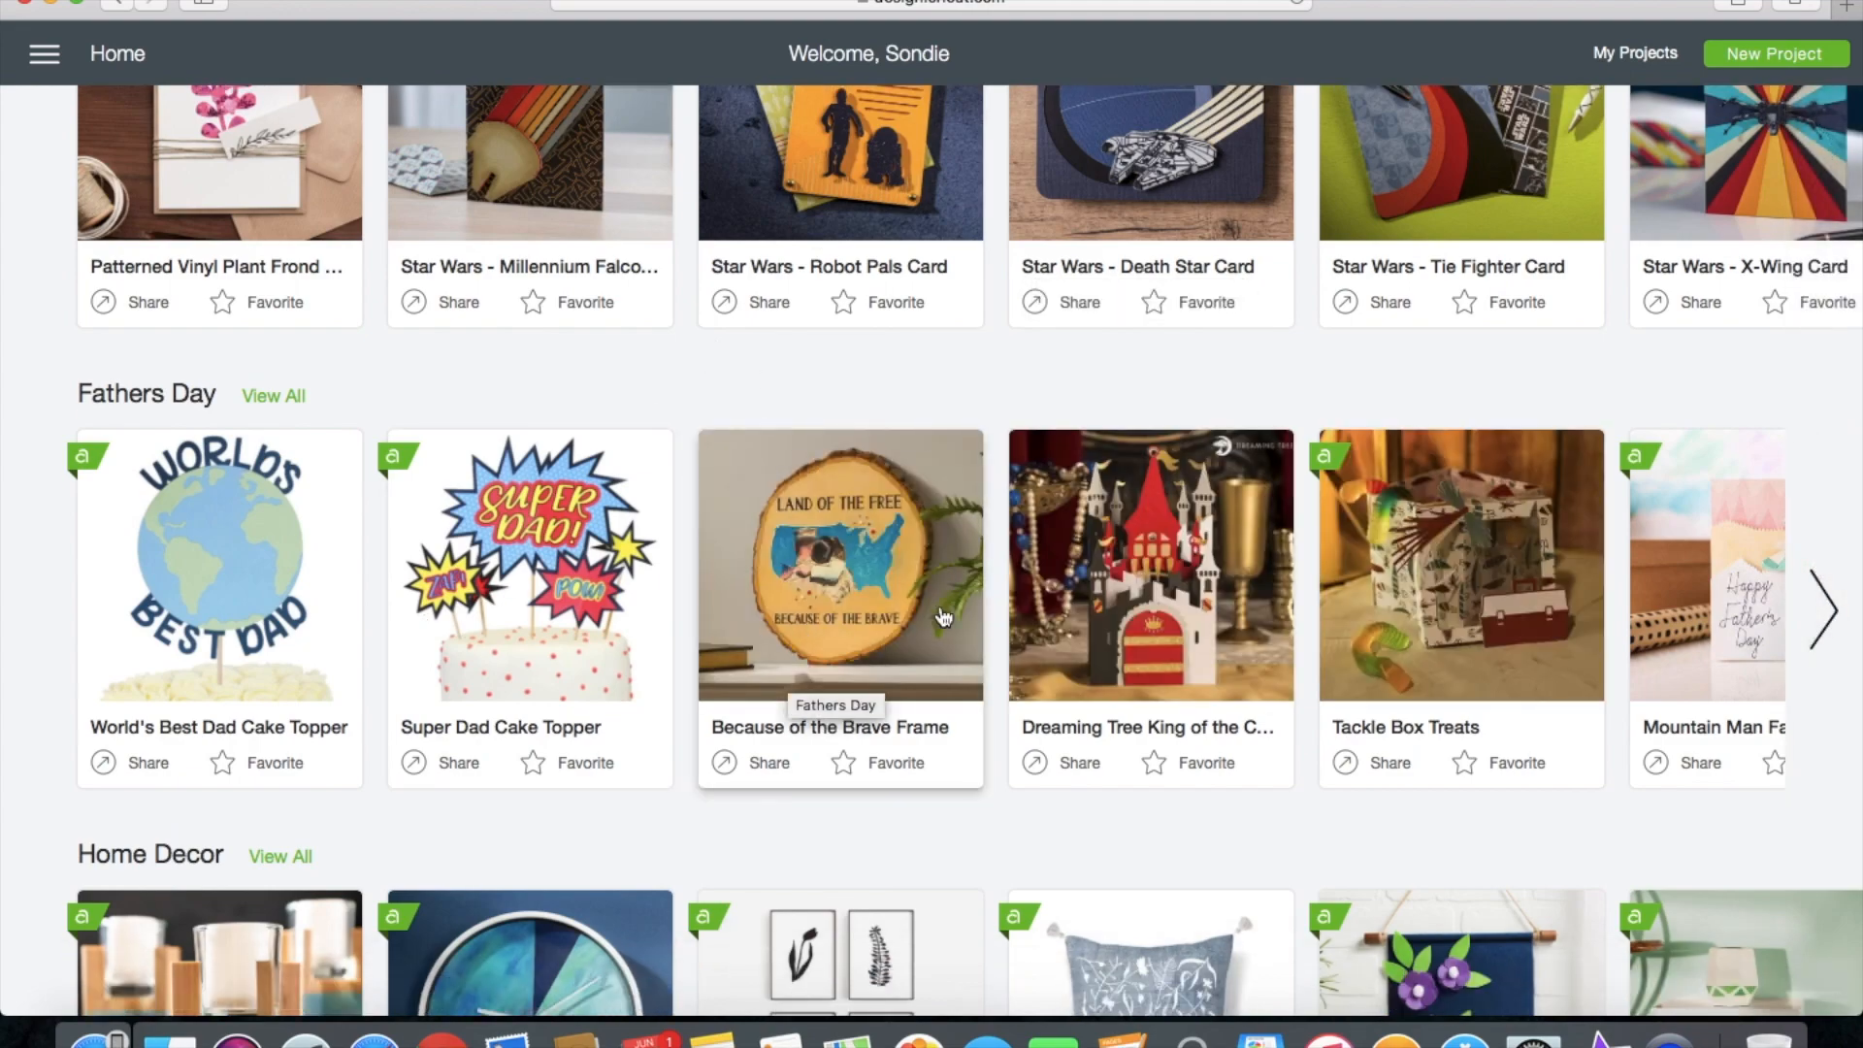
{"action": "scroll", "coordinate": [944, 617], "scroll_direction": "down", "scroll_amount": 5}
{"action": "scroll", "coordinate": [941, 631], "scroll_direction": "up", "scroll_amount": 20}
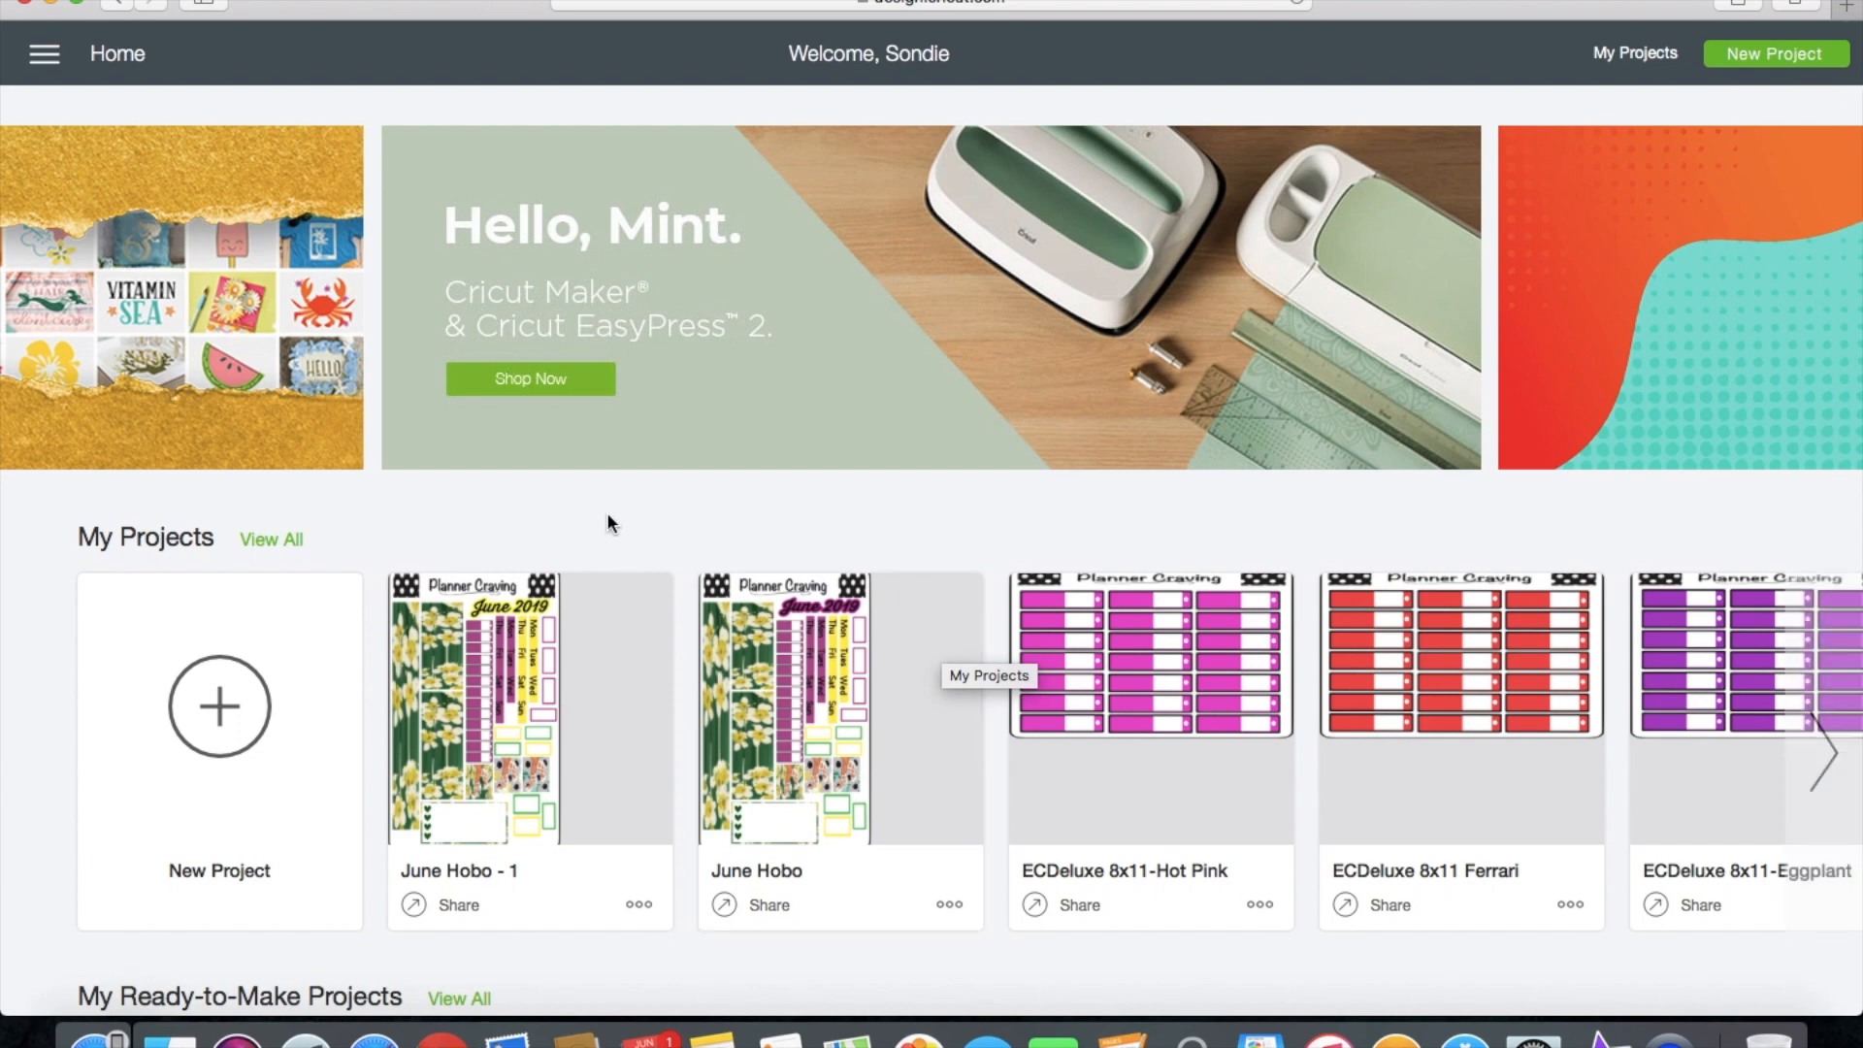
{"action": "left_click", "coordinate": [250, 655]}
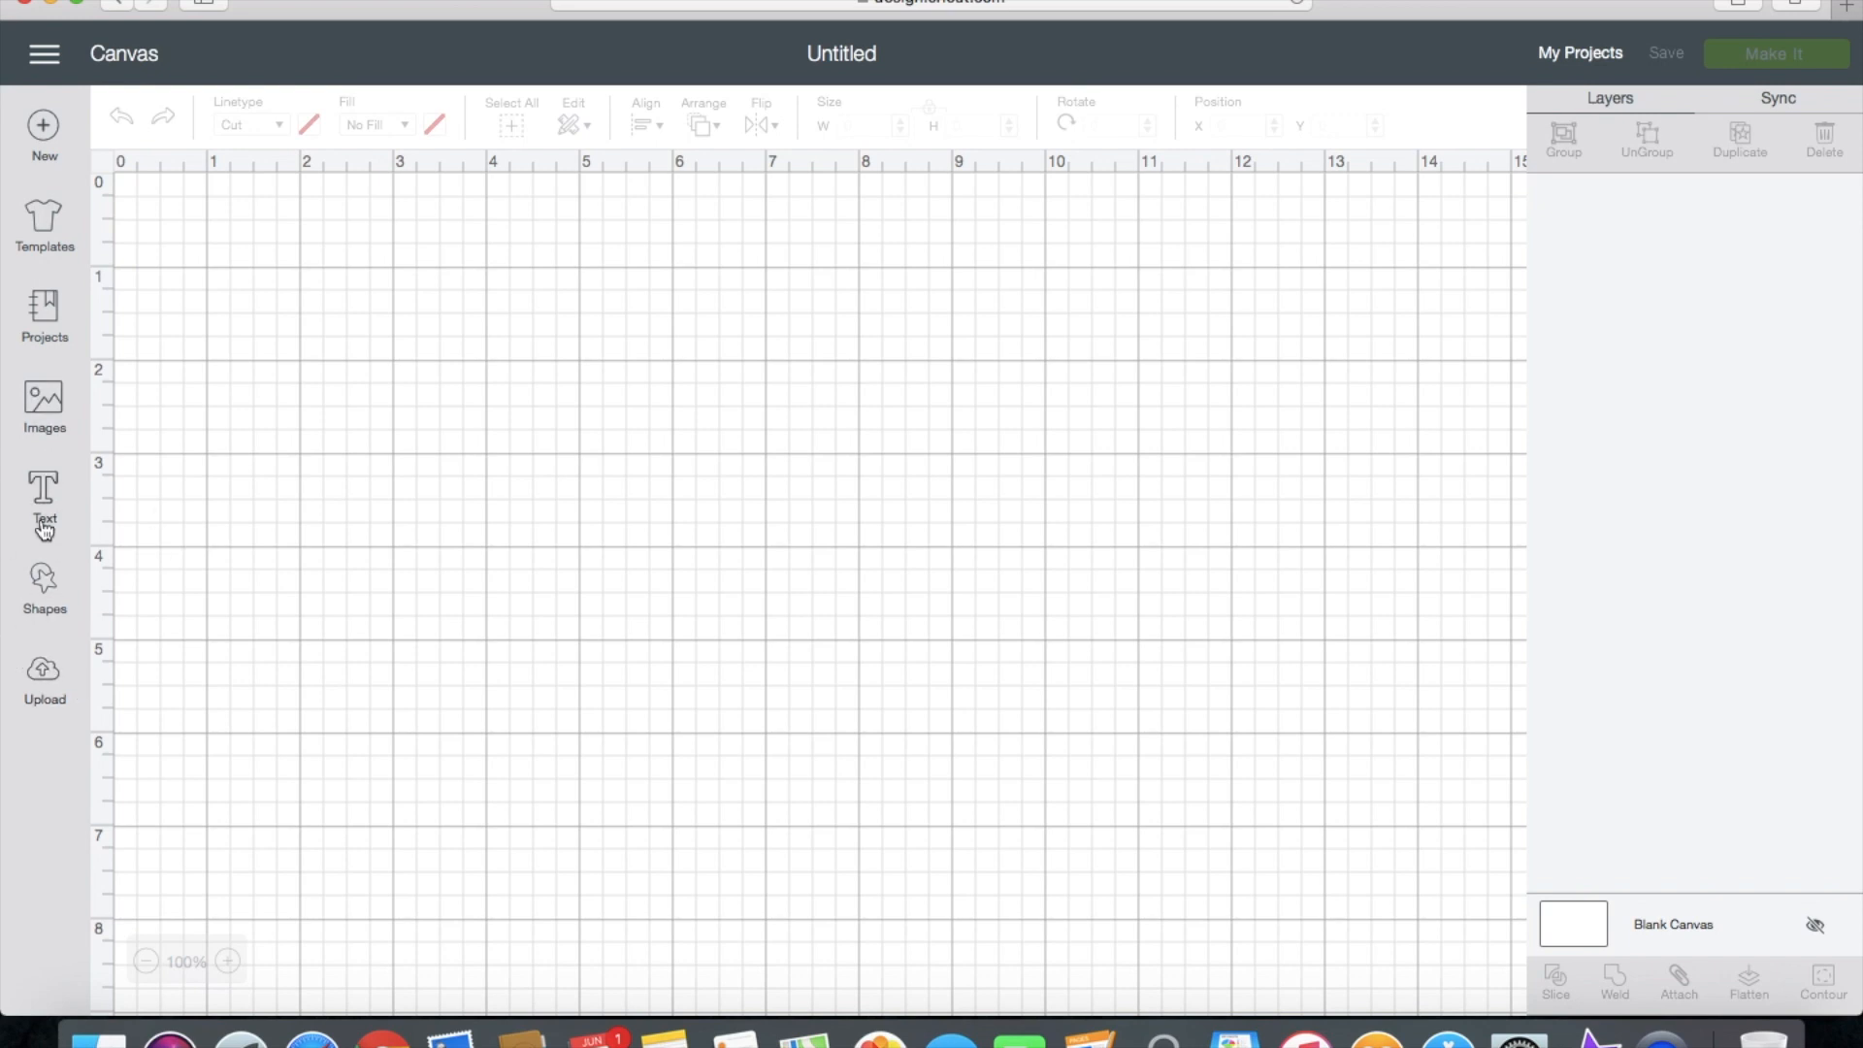
Step: Browse the image library and return to the blank canvas
{"action": "left_click", "coordinate": [37, 408]}
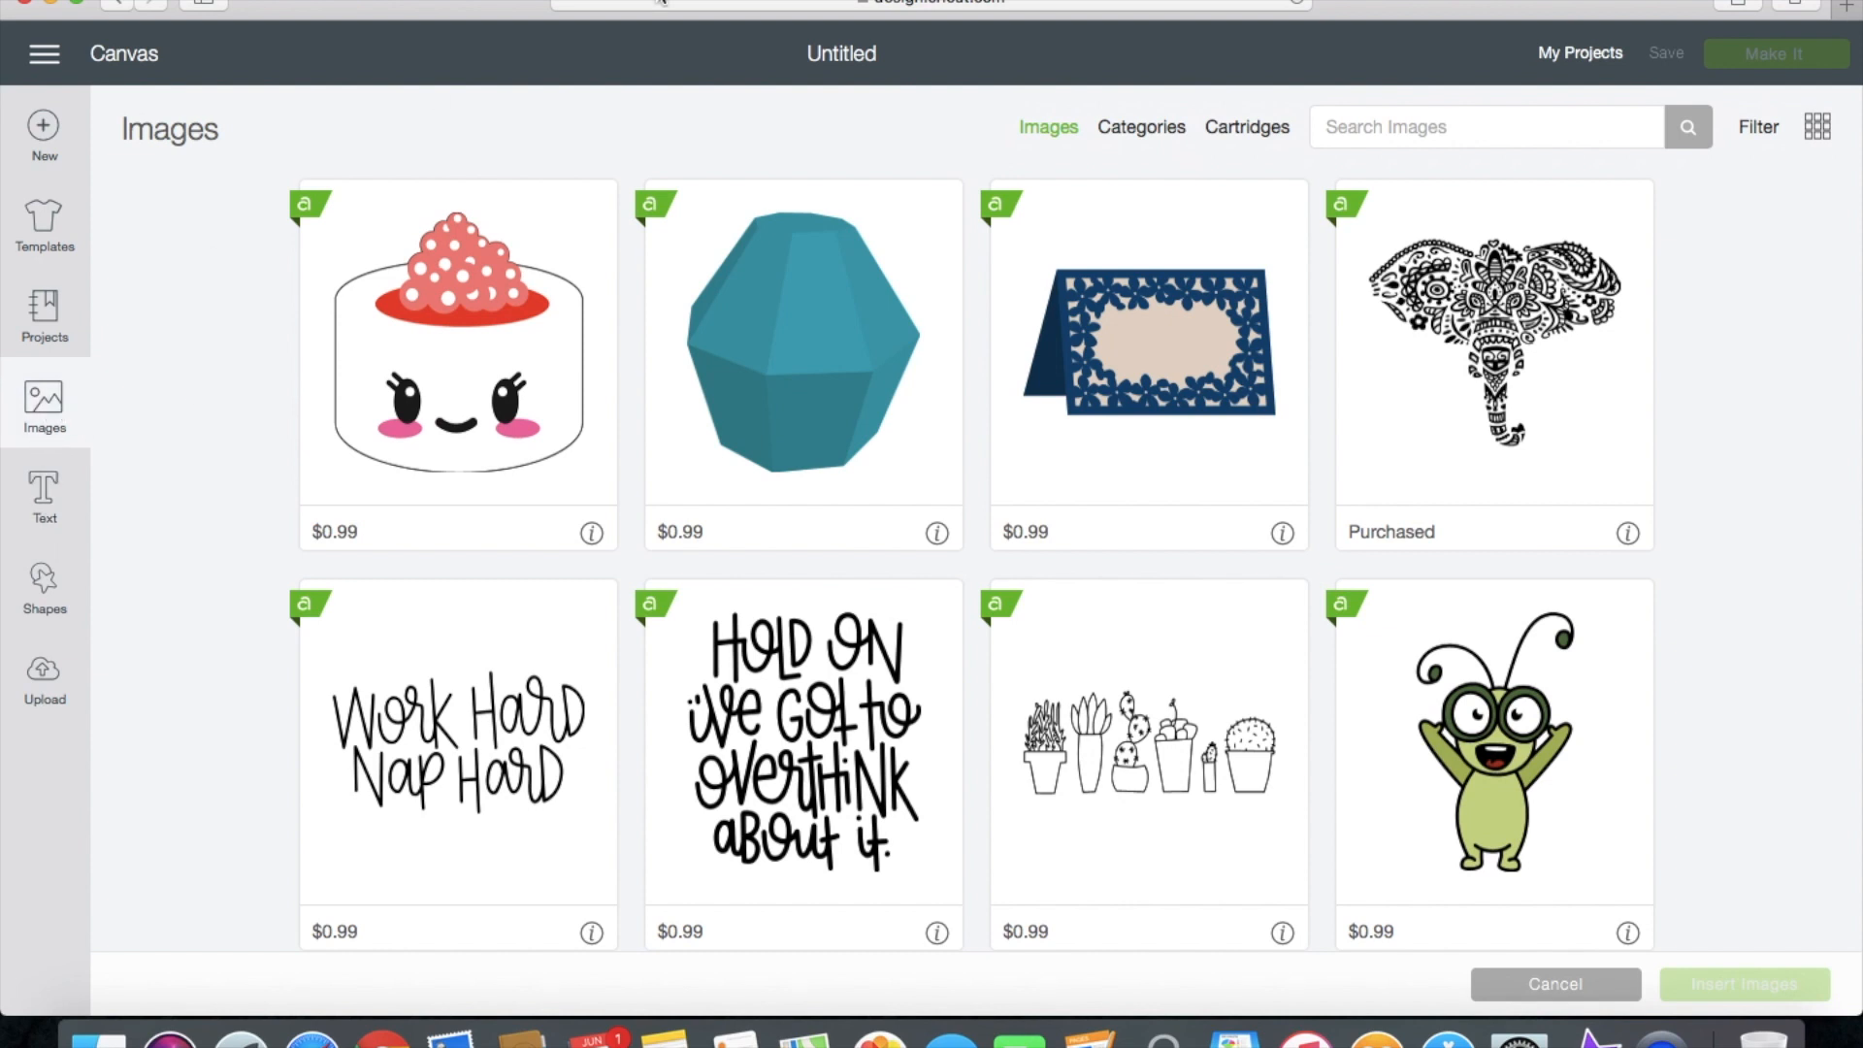
{"action": "scroll", "coordinate": [762, 606], "scroll_direction": "down", "scroll_amount": 3}
{"action": "scroll", "coordinate": [760, 606], "scroll_direction": "down", "scroll_amount": 2}
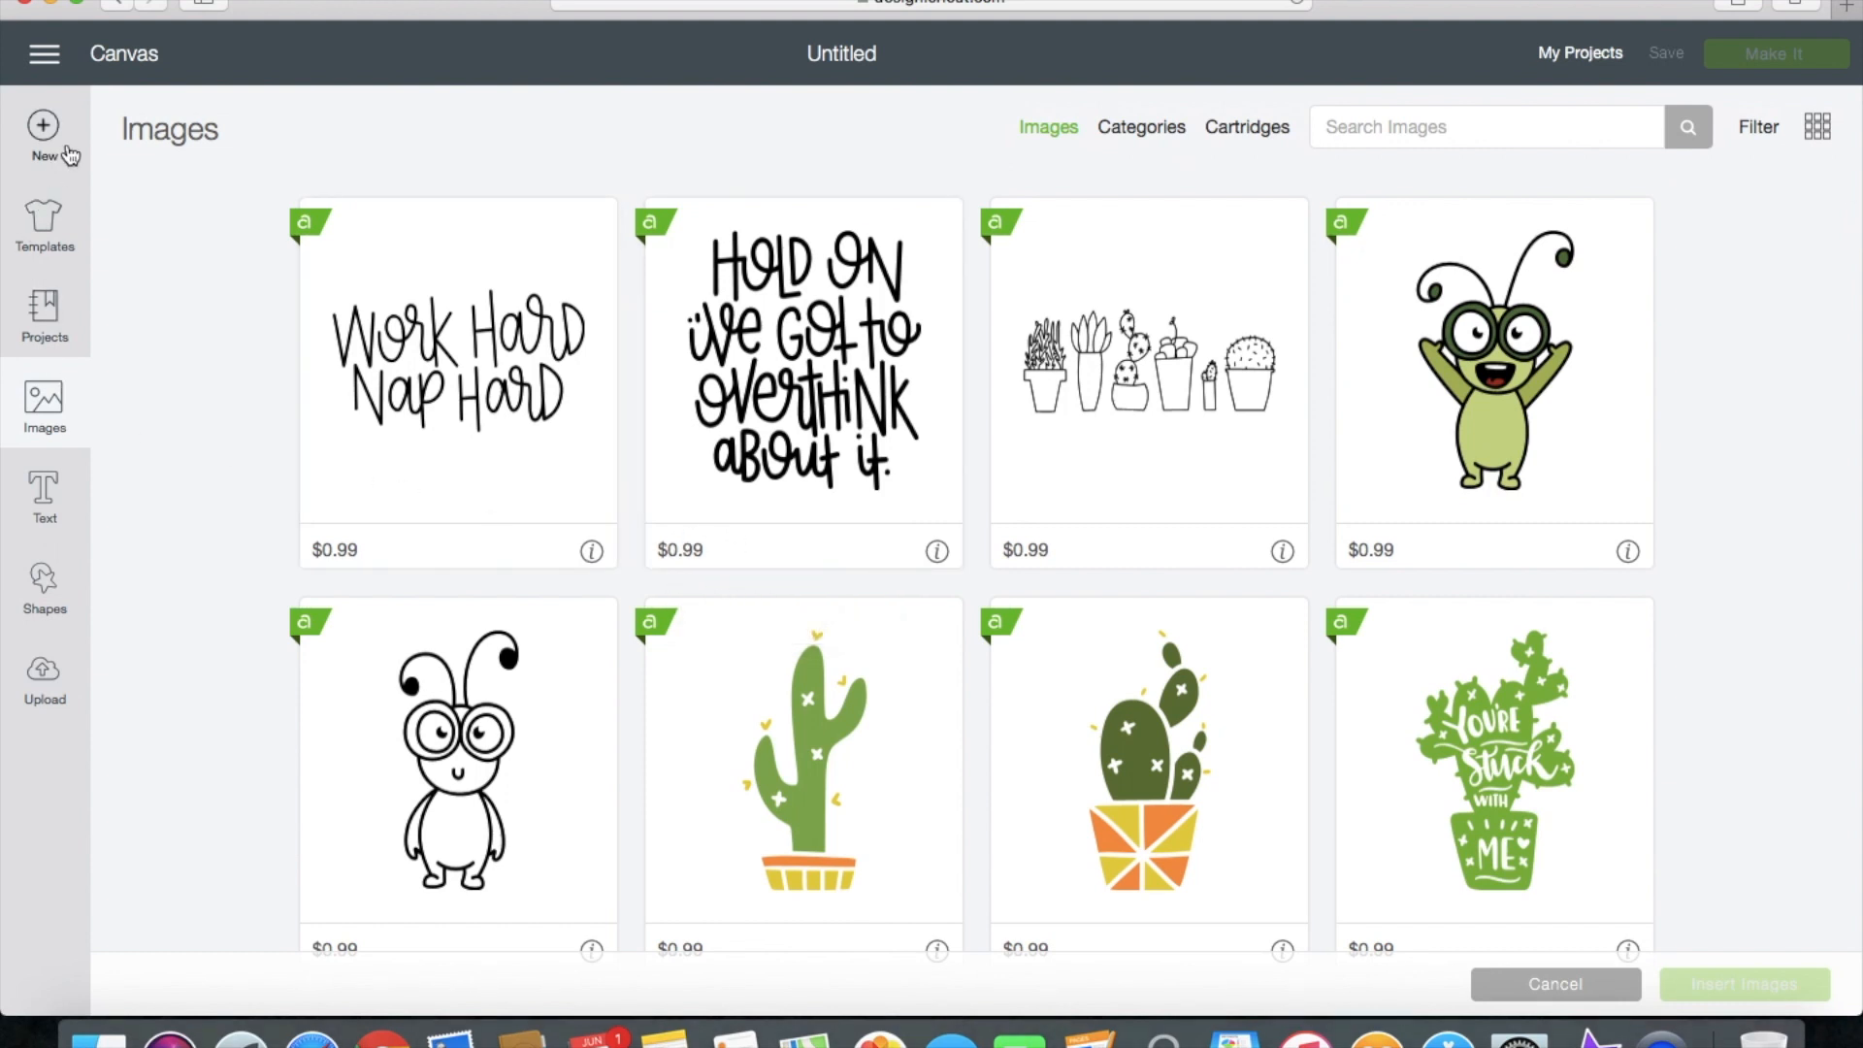
{"action": "left_click", "coordinate": [44, 396]}
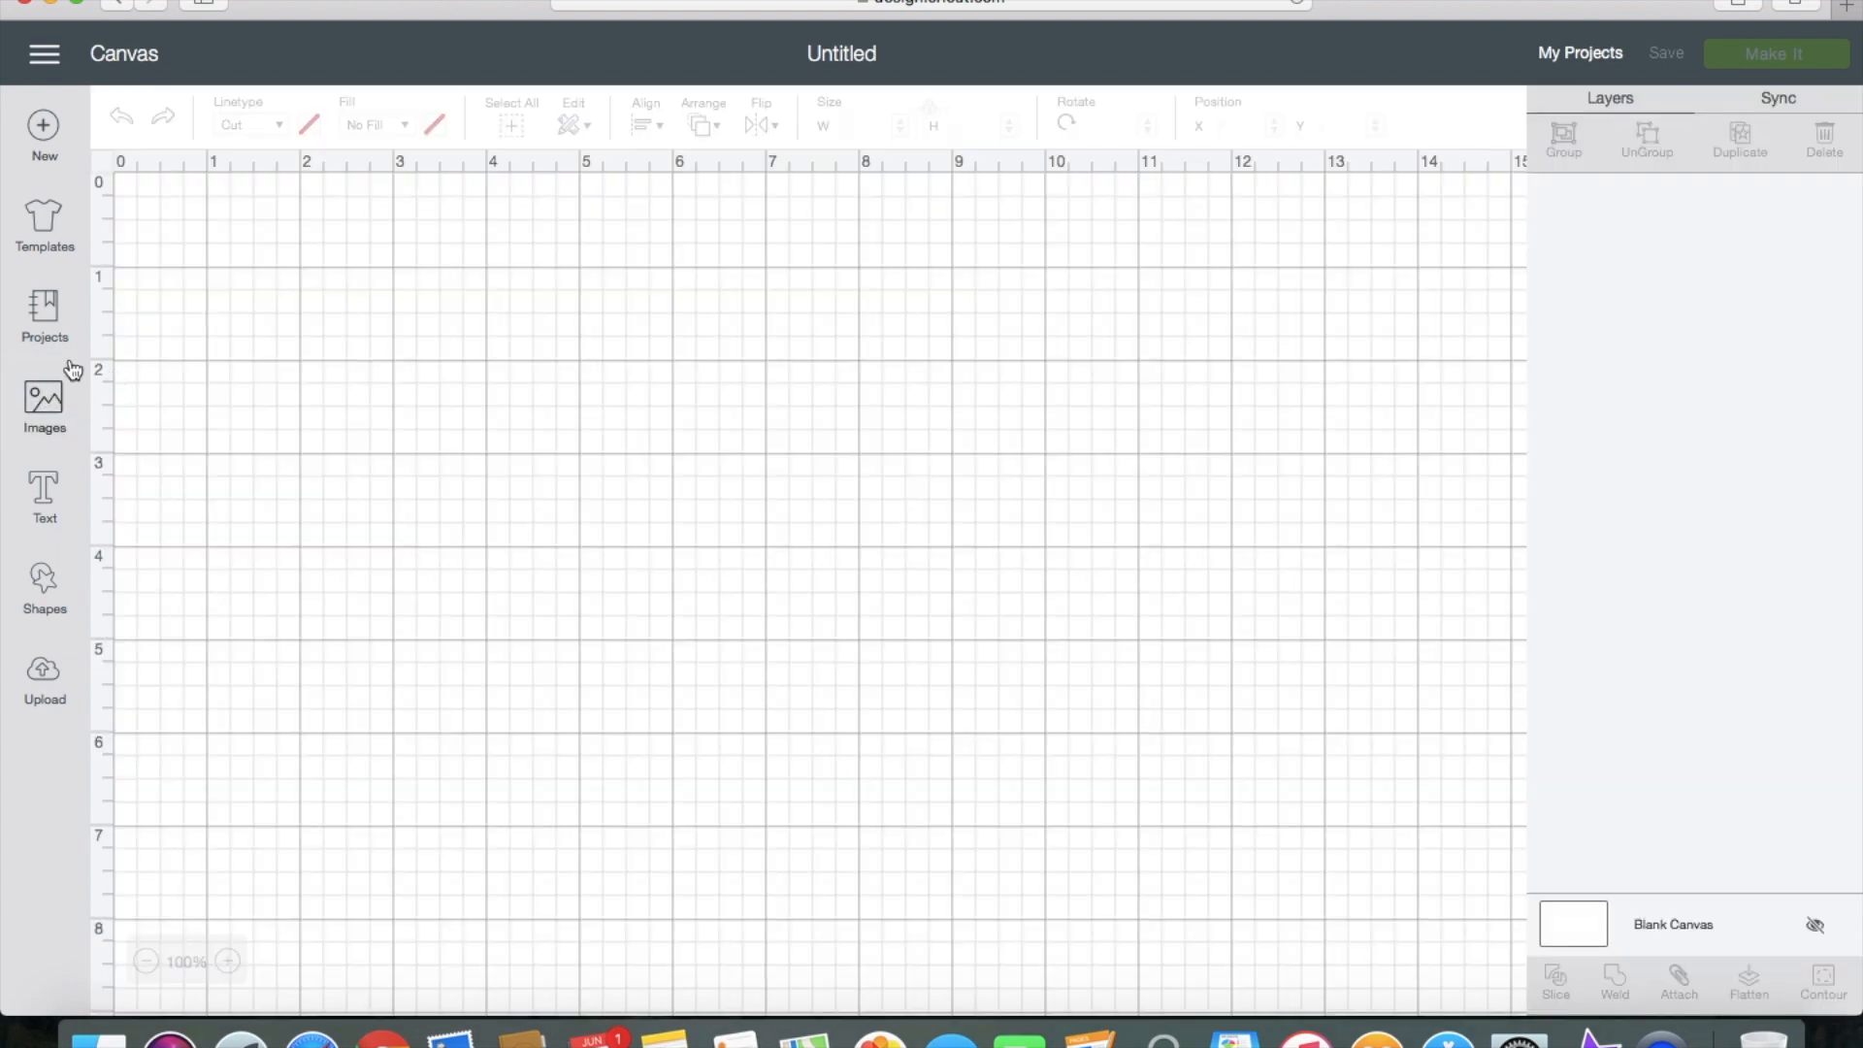
{"action": "left_click", "coordinate": [56, 420]}
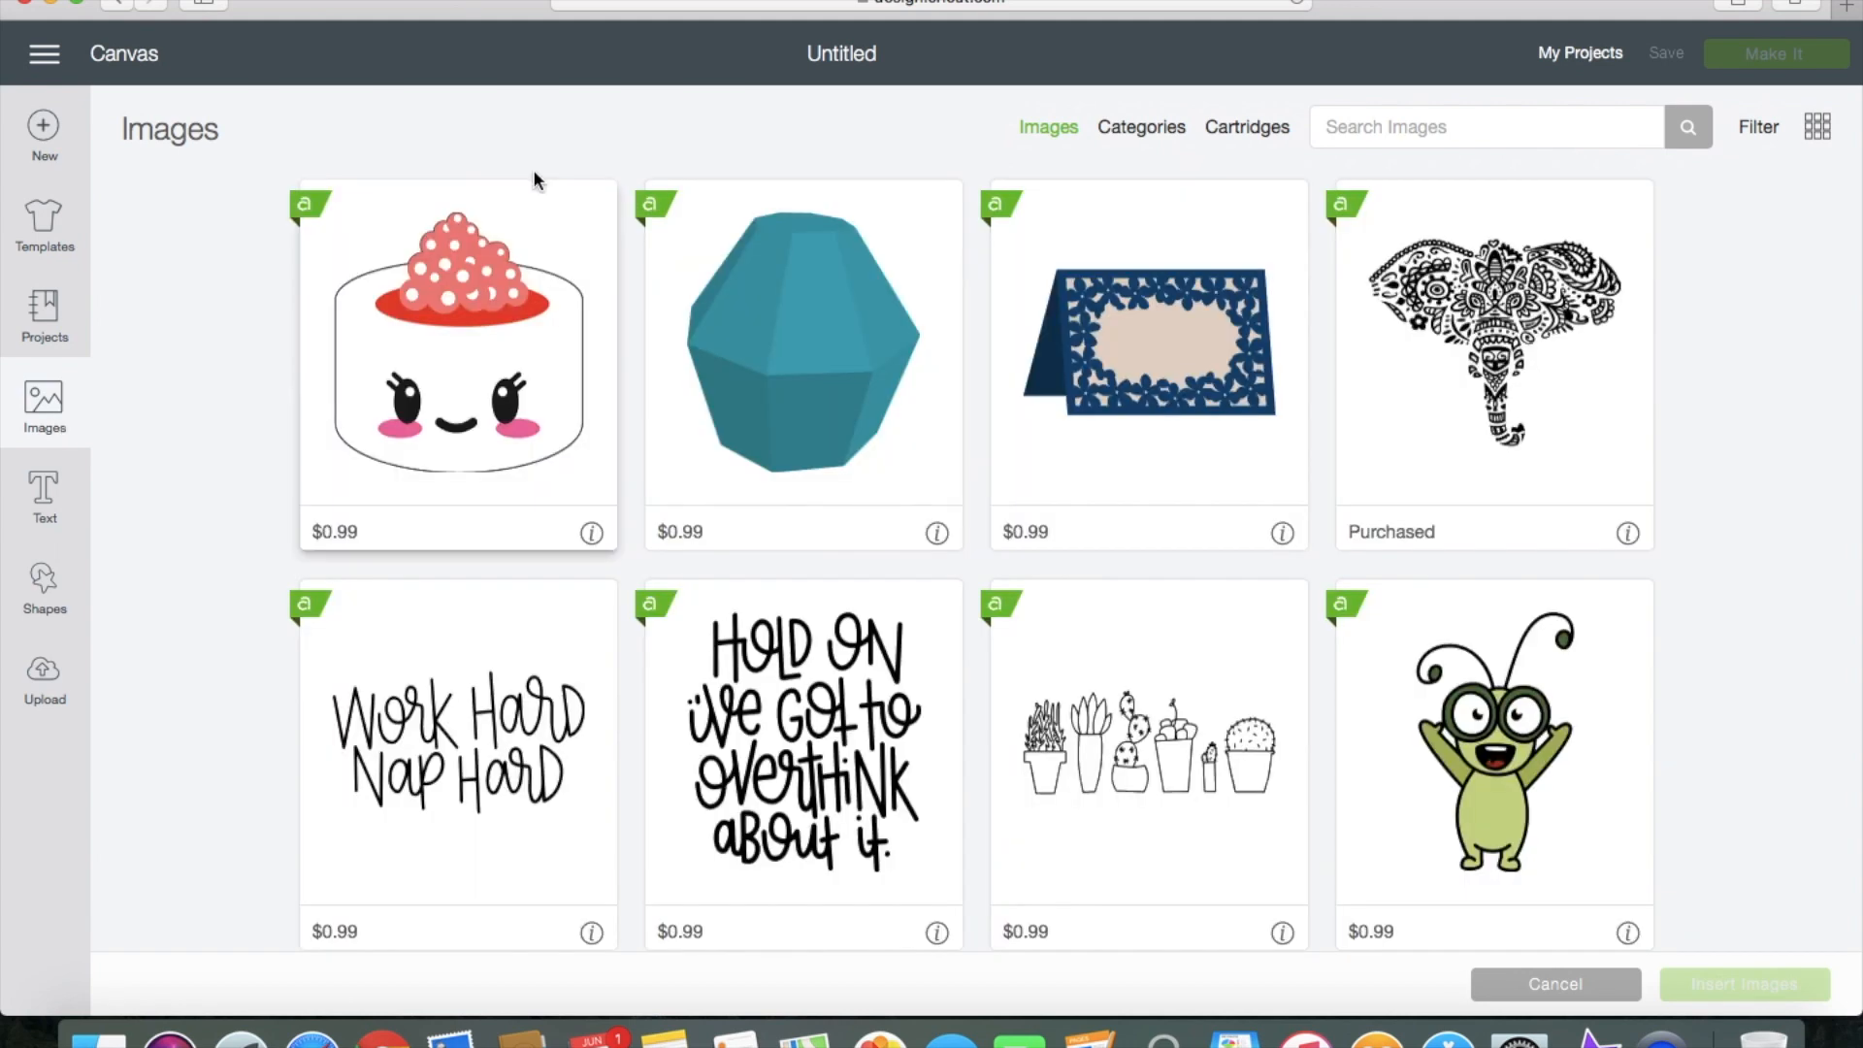
{"action": "left_click", "coordinate": [117, 55]}
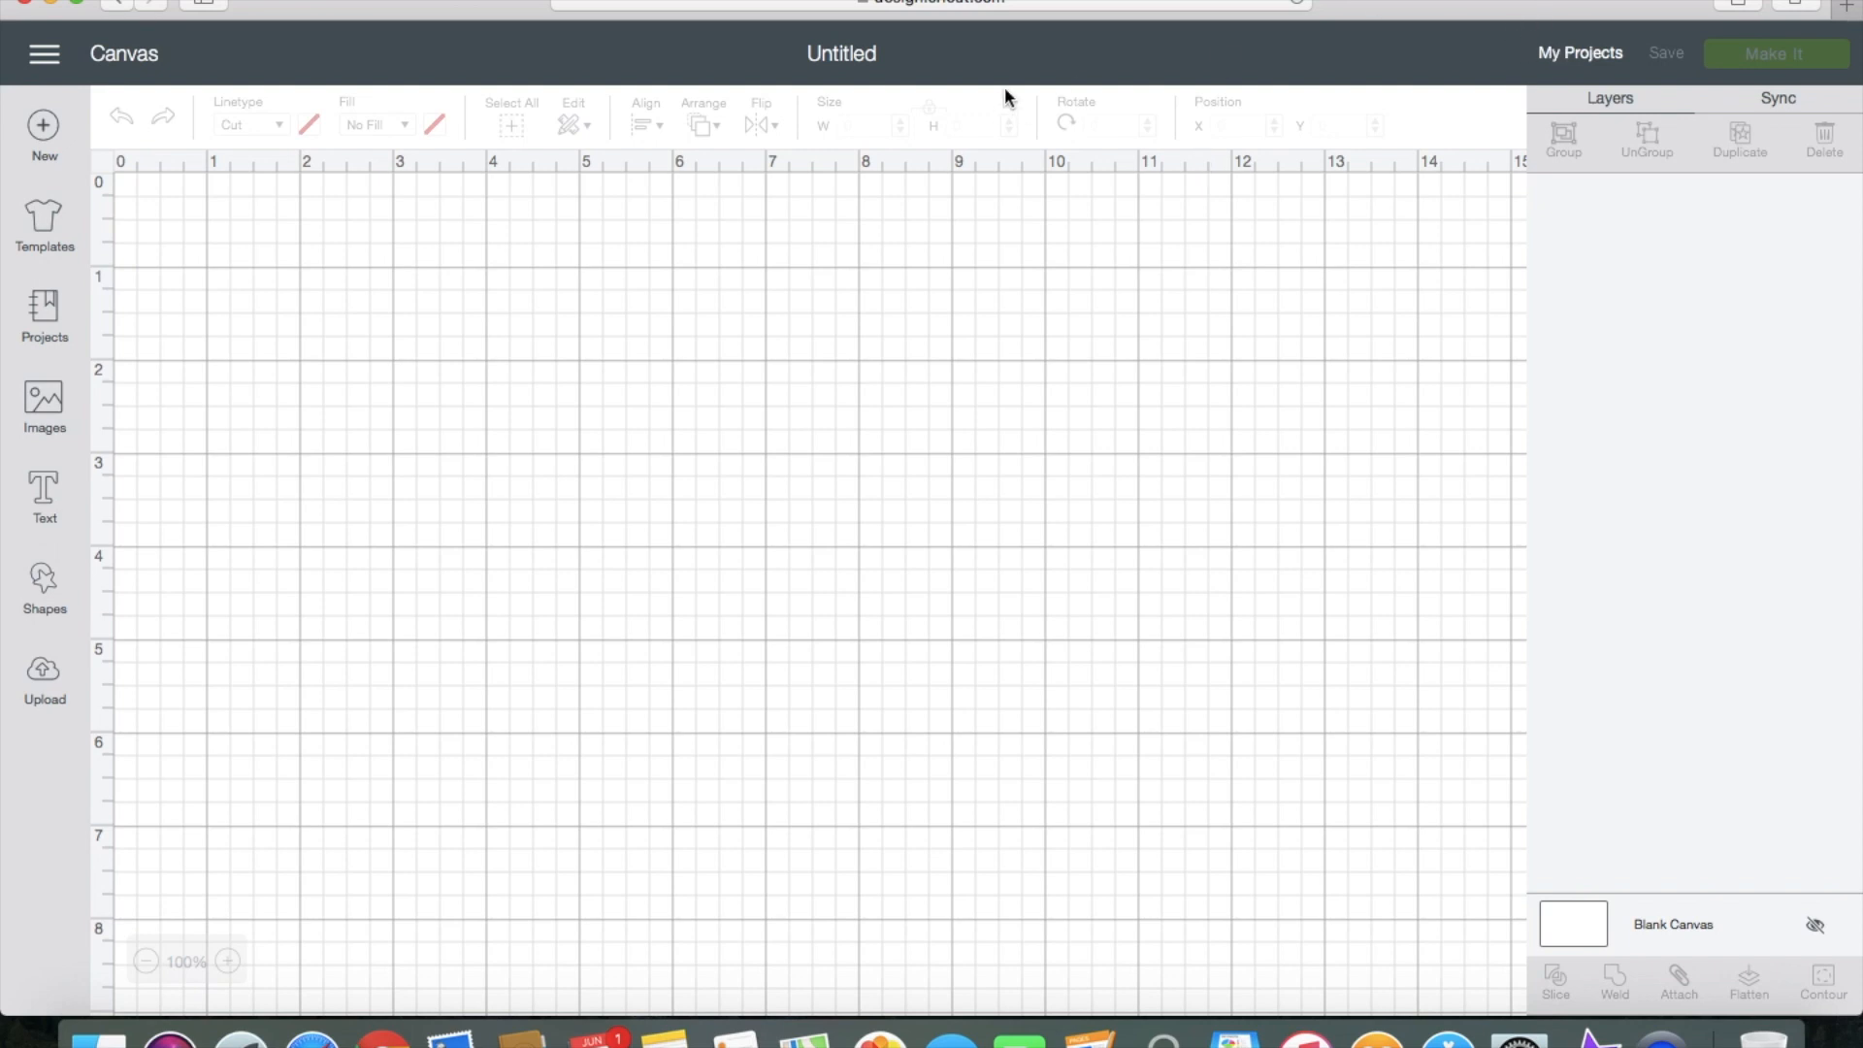
Step: Insert a square shape and move it to the canvas origin at X 0, Y 0
{"action": "left_click", "coordinate": [45, 587]}
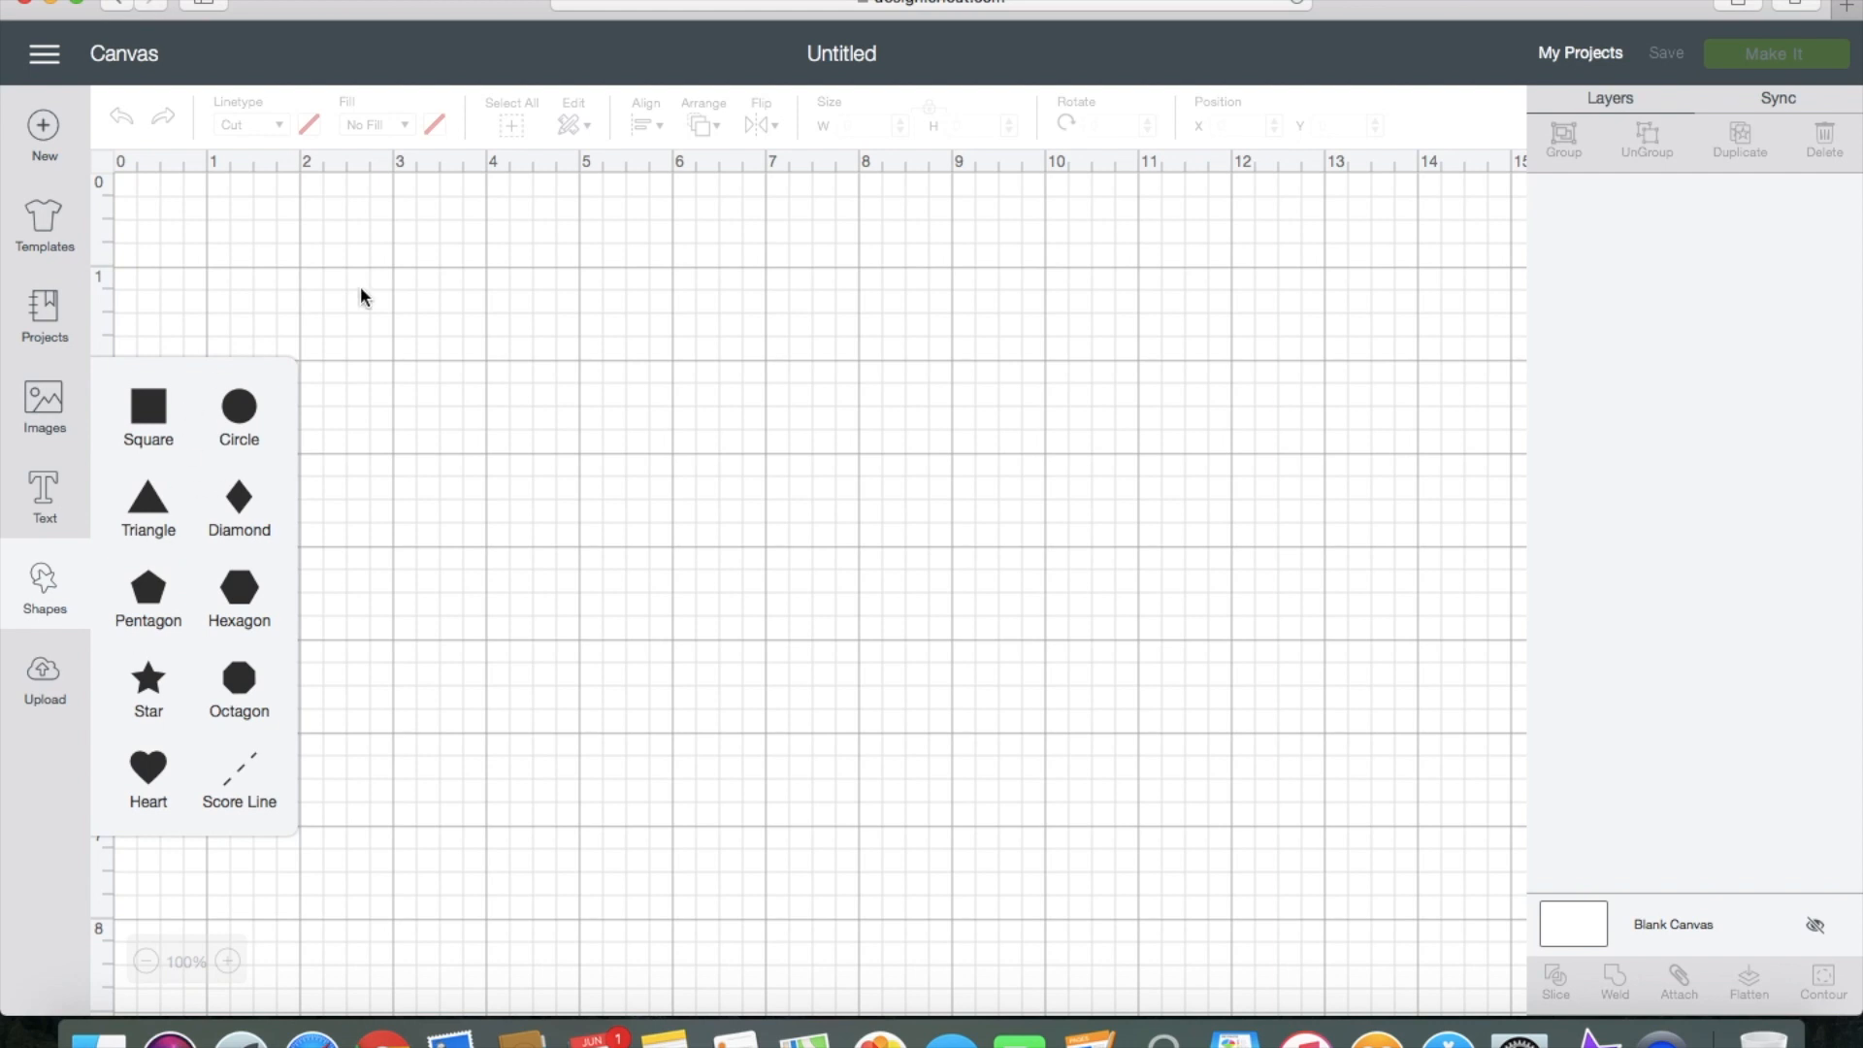
{"action": "left_click", "coordinate": [131, 429]}
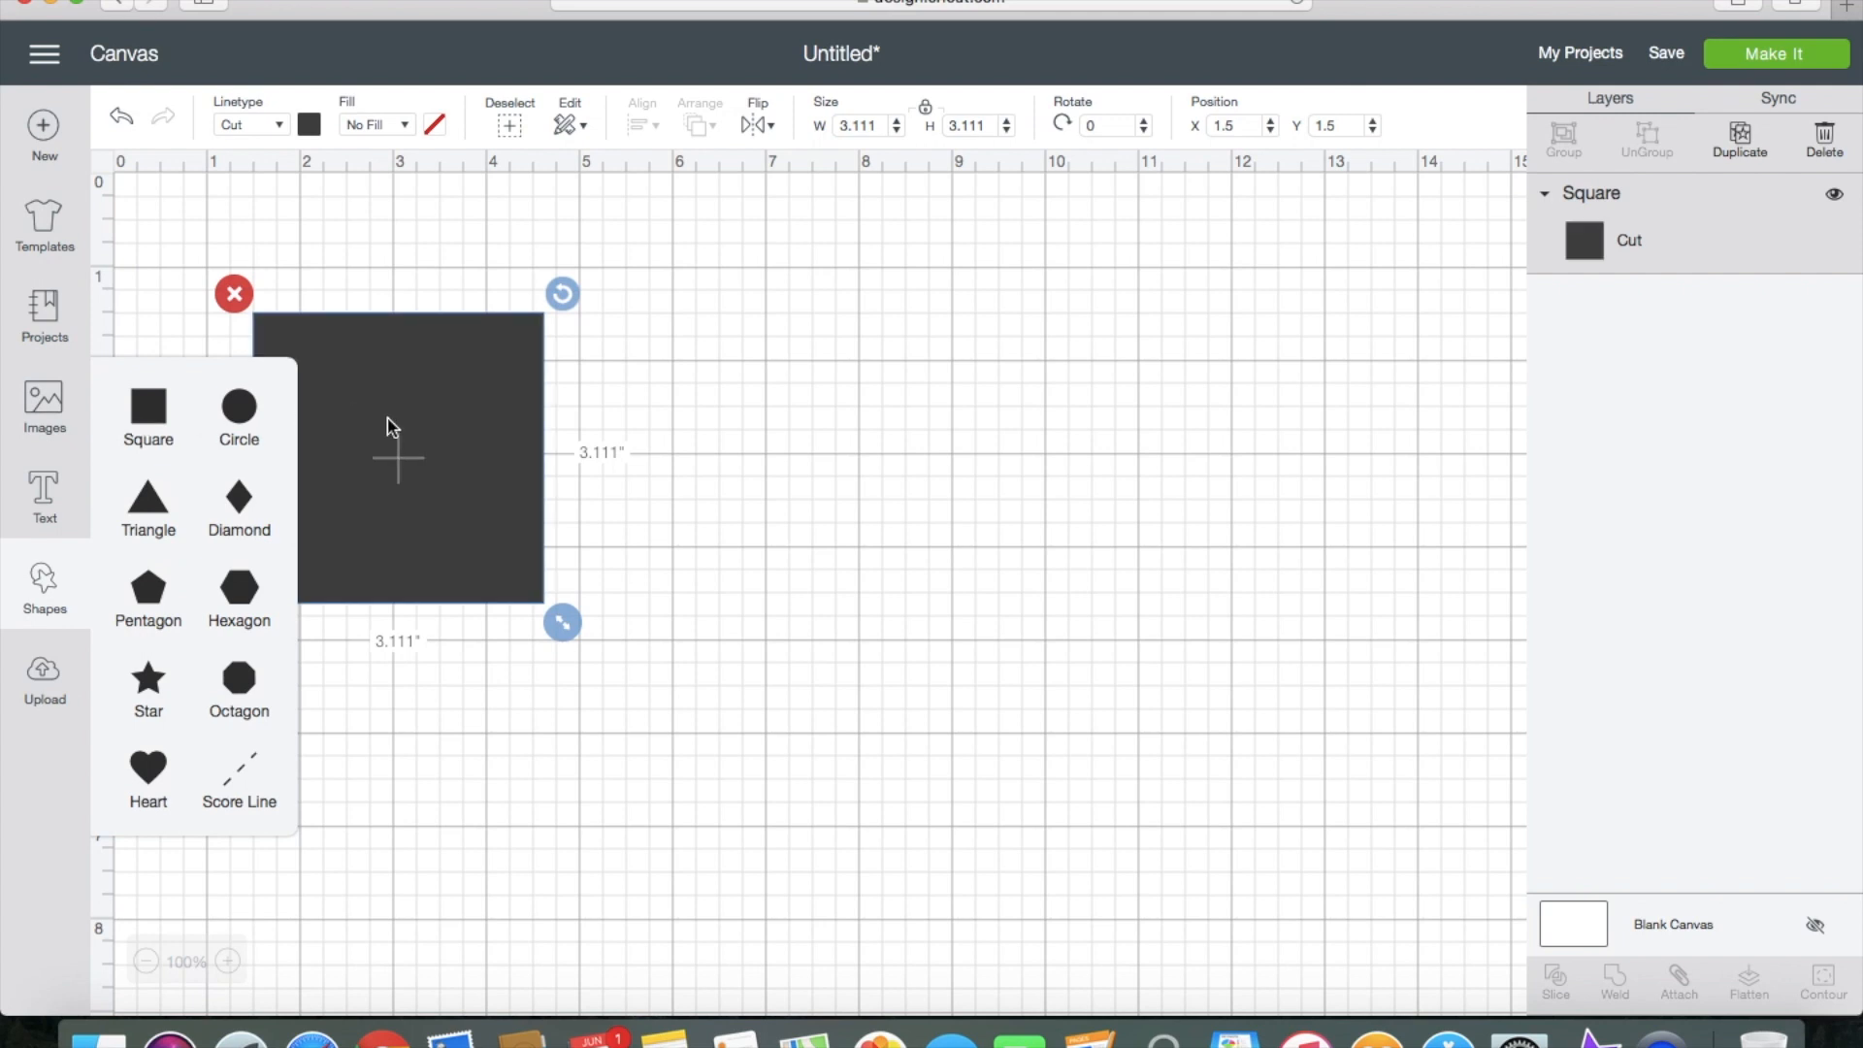
{"action": "left_click", "coordinate": [771, 611]}
{"action": "left_click_drag", "start_coordinate": [478, 387], "coordinate": [239, 216]}
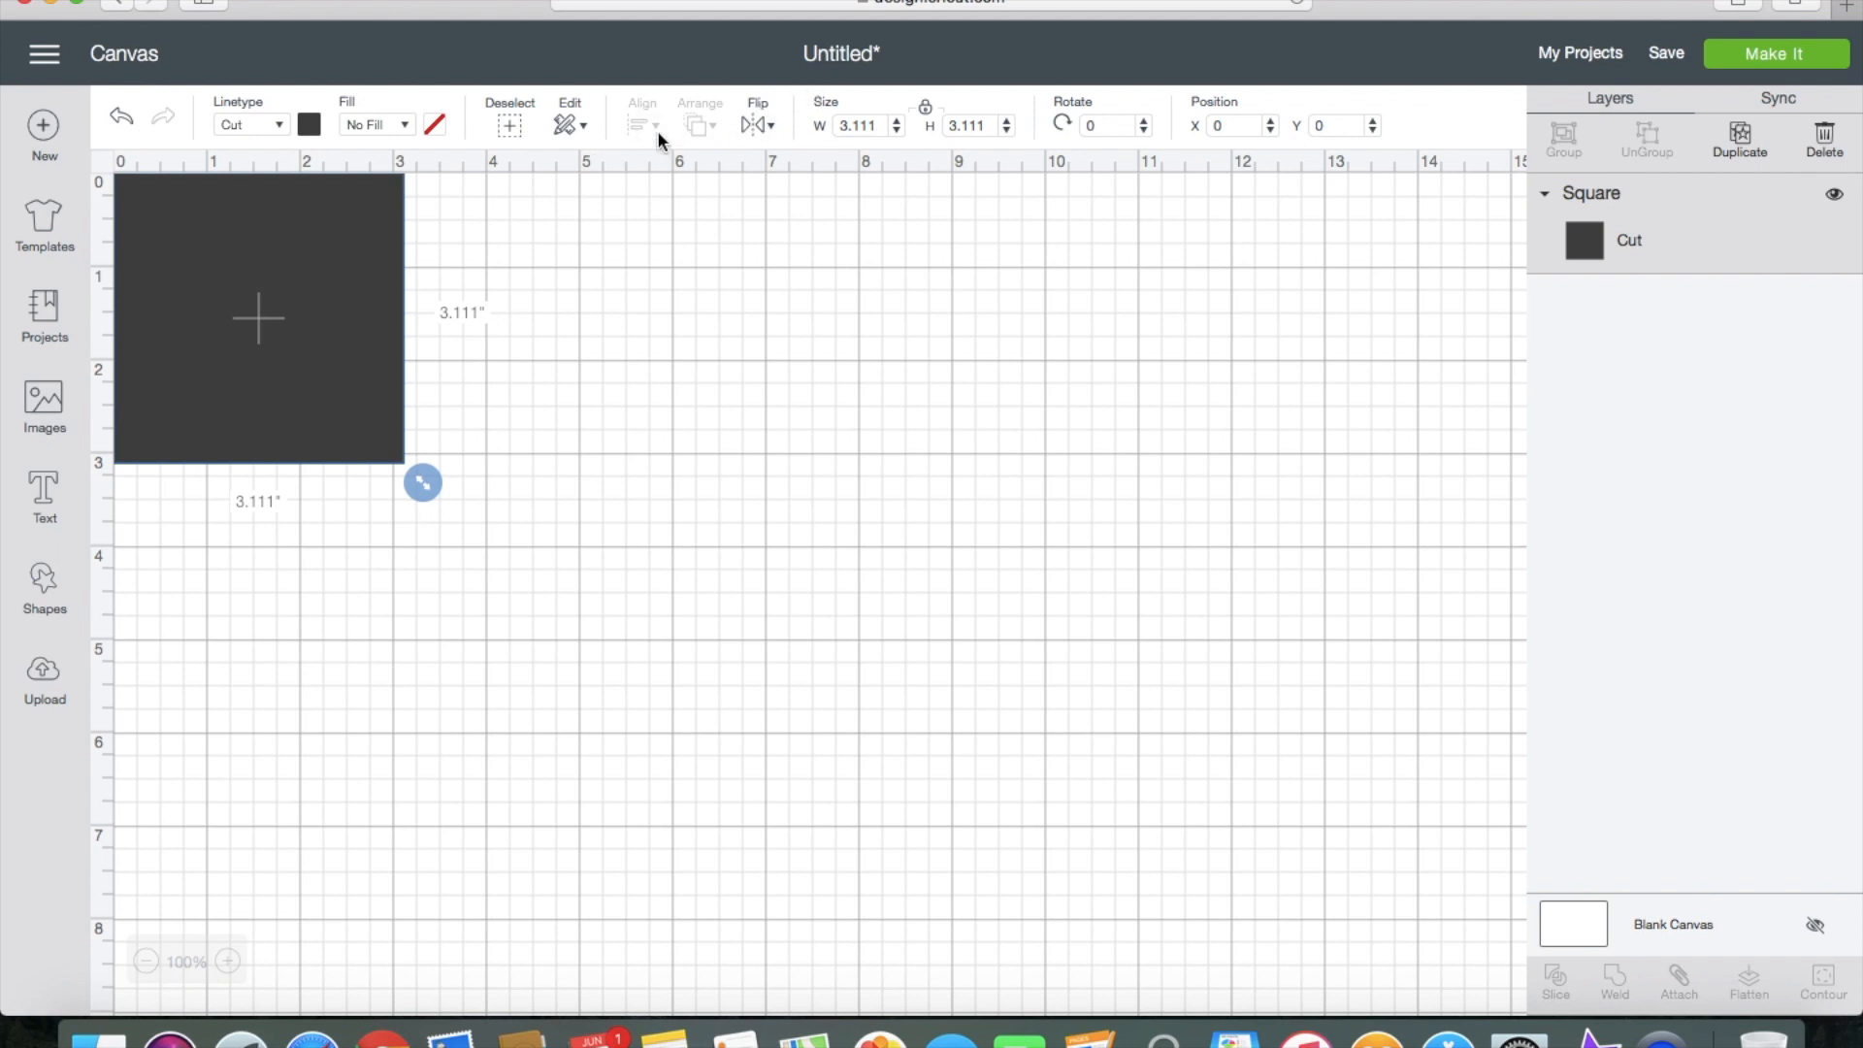
Step: Set the square's material colour to light purple
{"action": "left_click", "coordinate": [572, 129]}
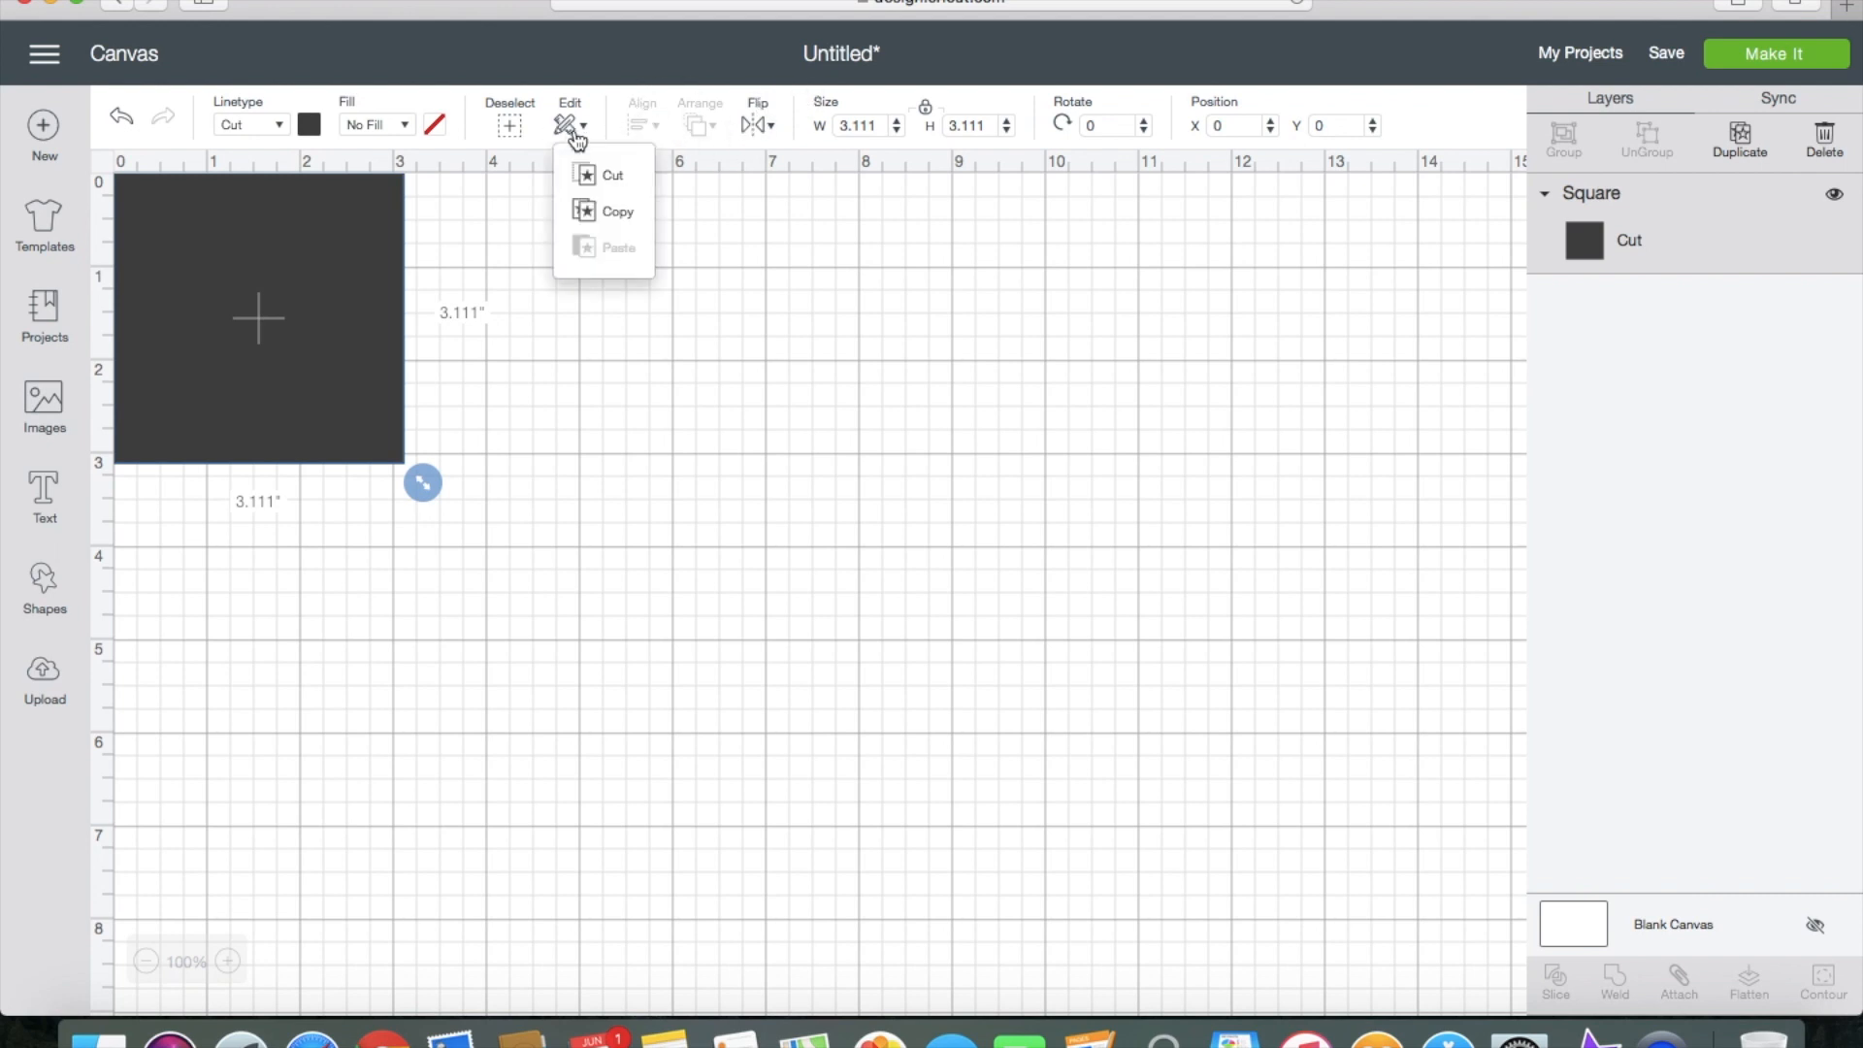
{"action": "left_click", "coordinate": [806, 254]}
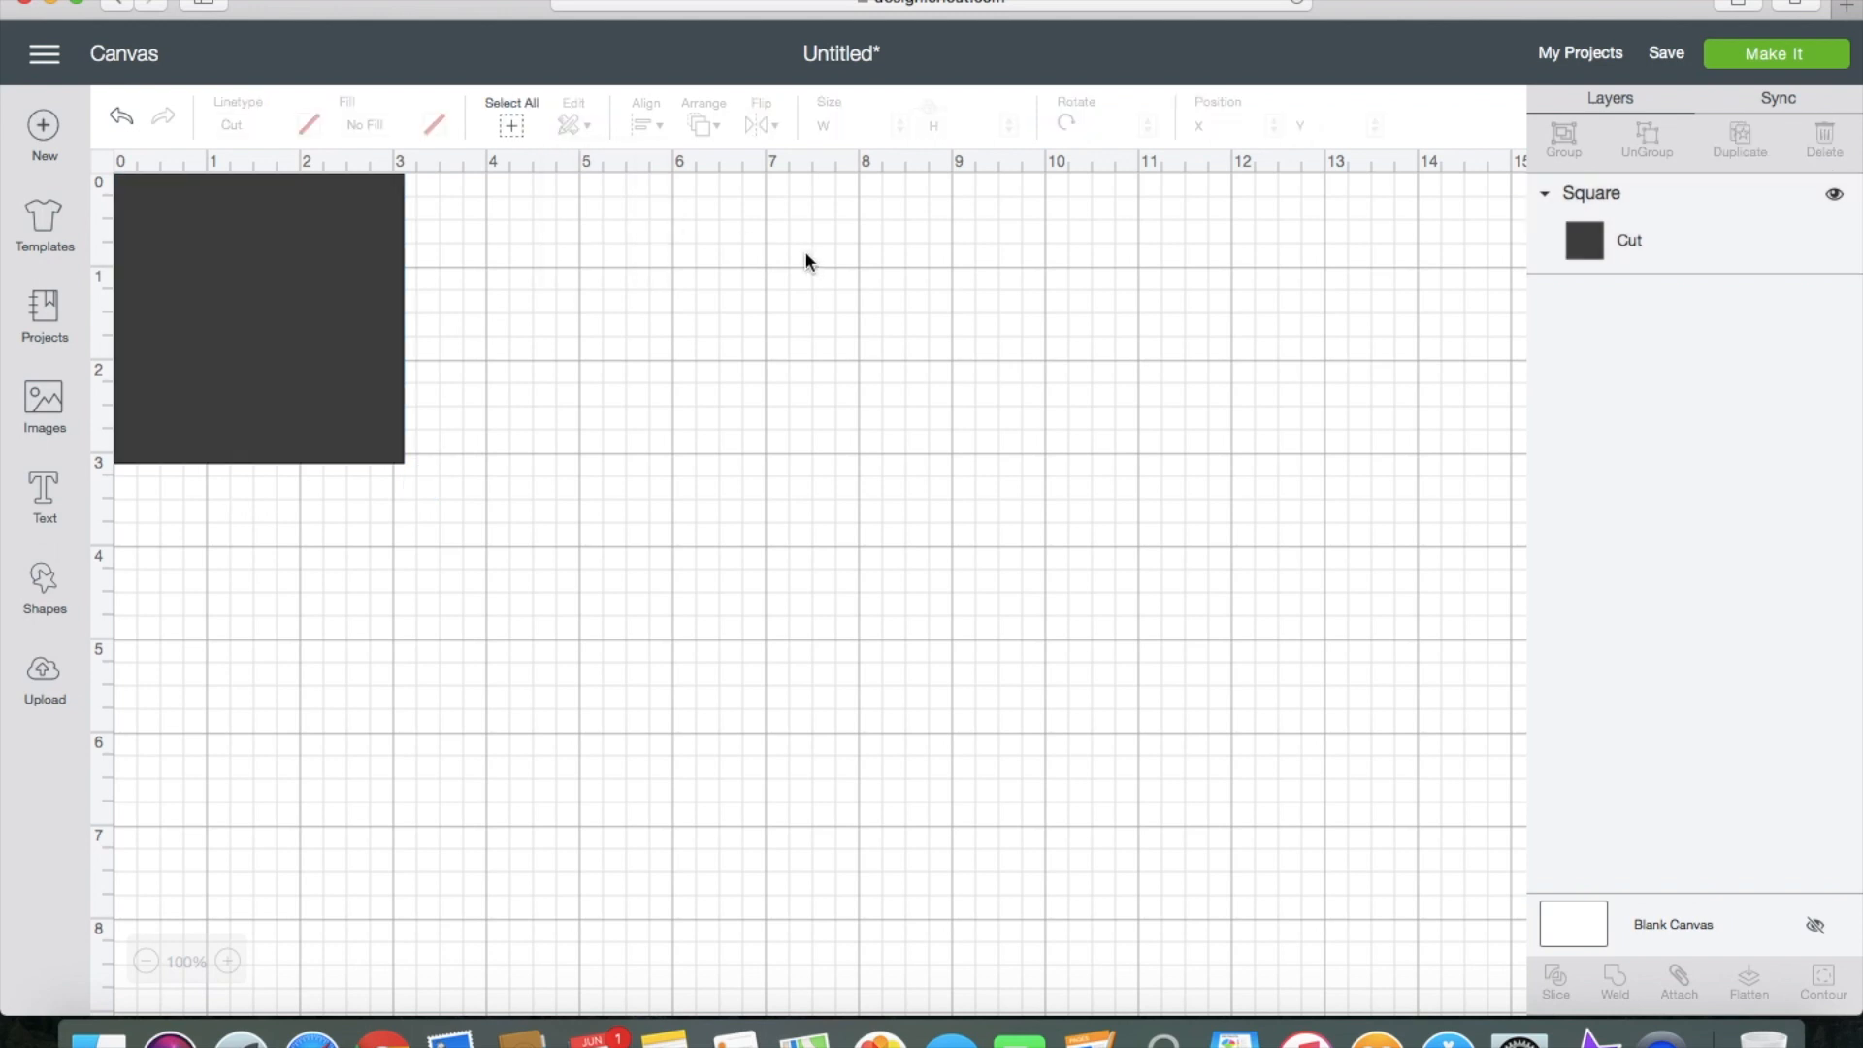
{"action": "left_click", "coordinate": [511, 127]}
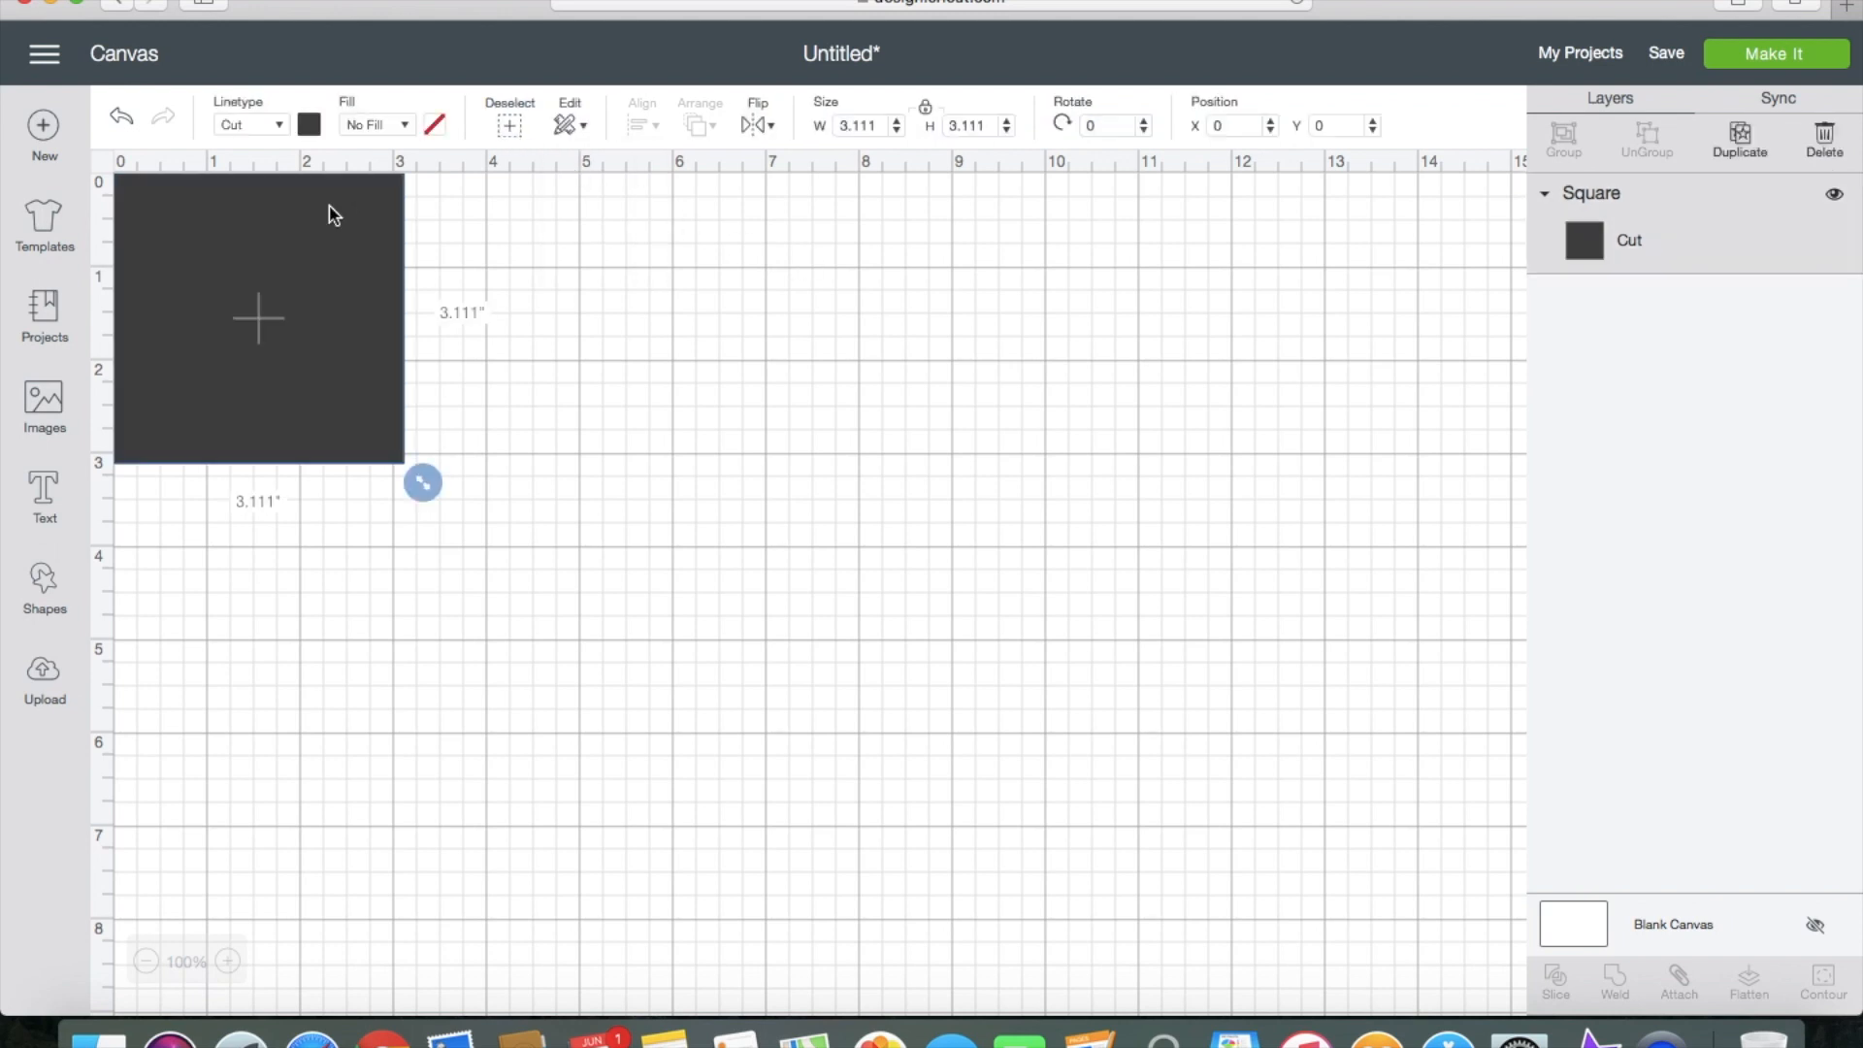
{"action": "left_click", "coordinate": [317, 127]}
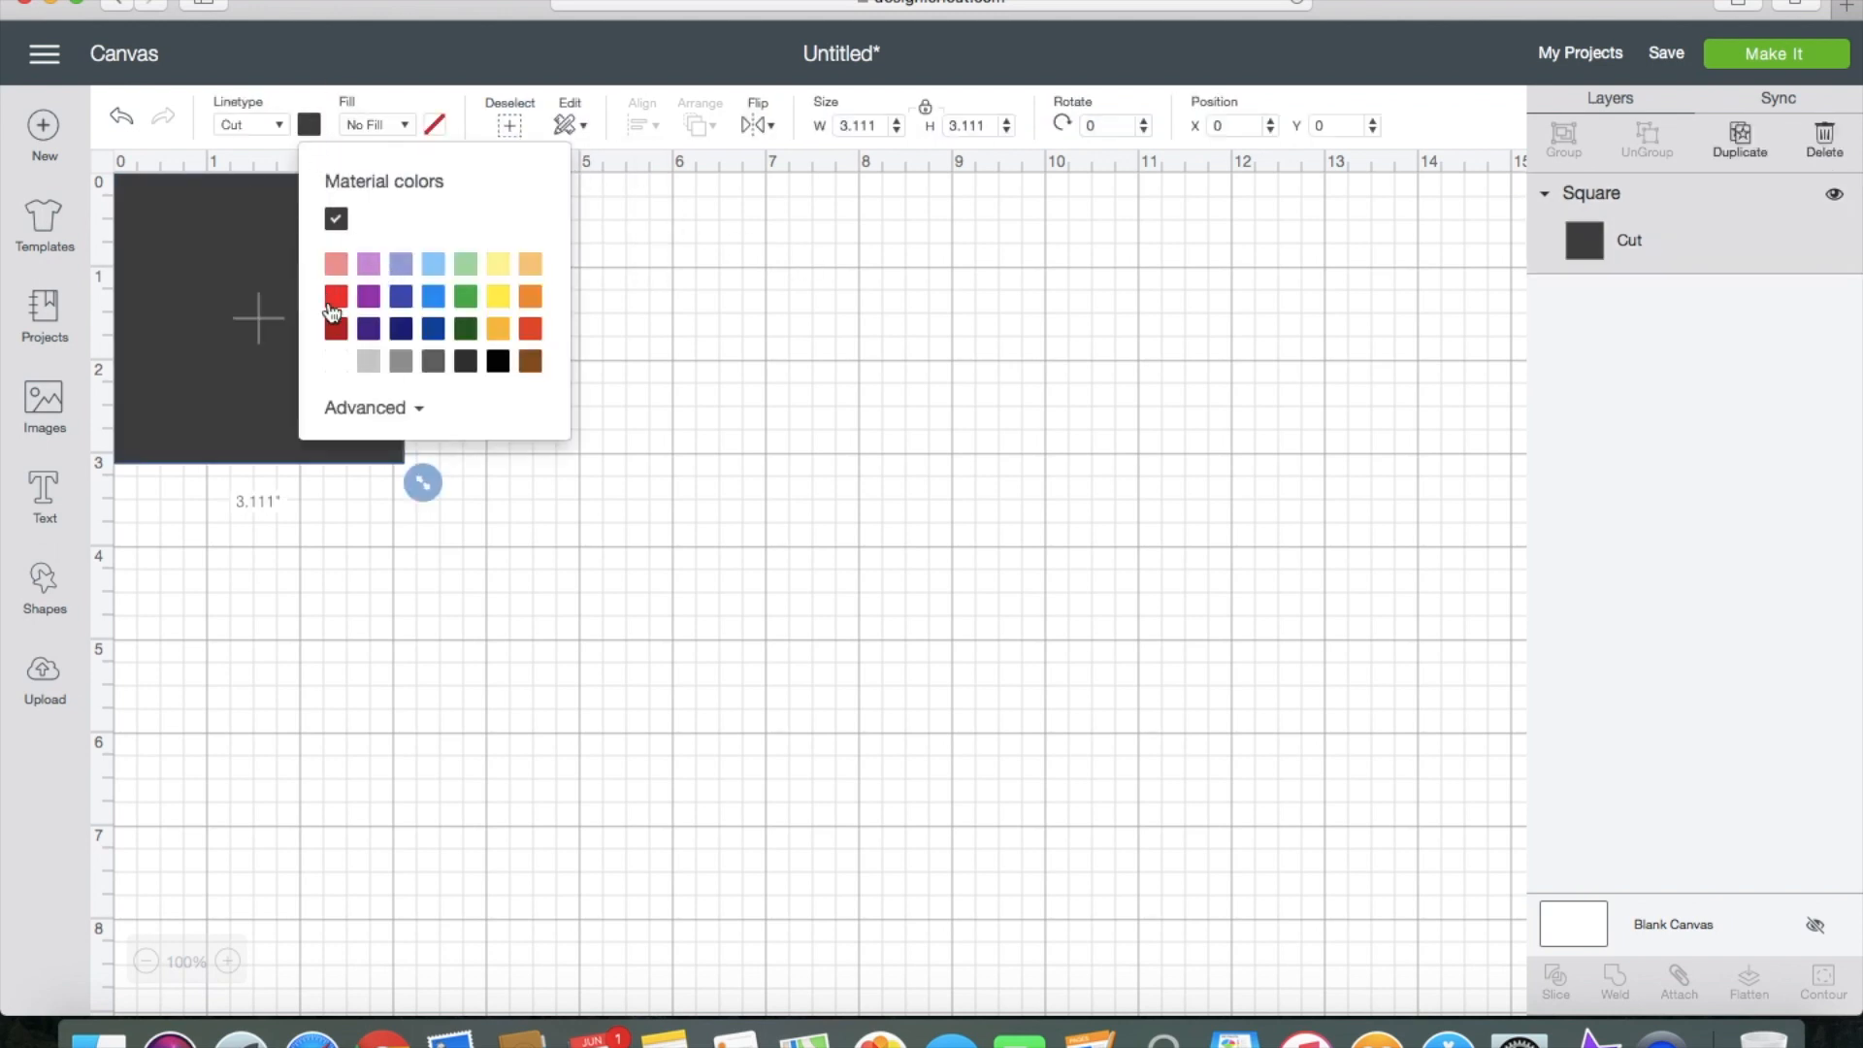
{"action": "left_click", "coordinate": [371, 271]}
{"action": "left_click", "coordinate": [311, 137]}
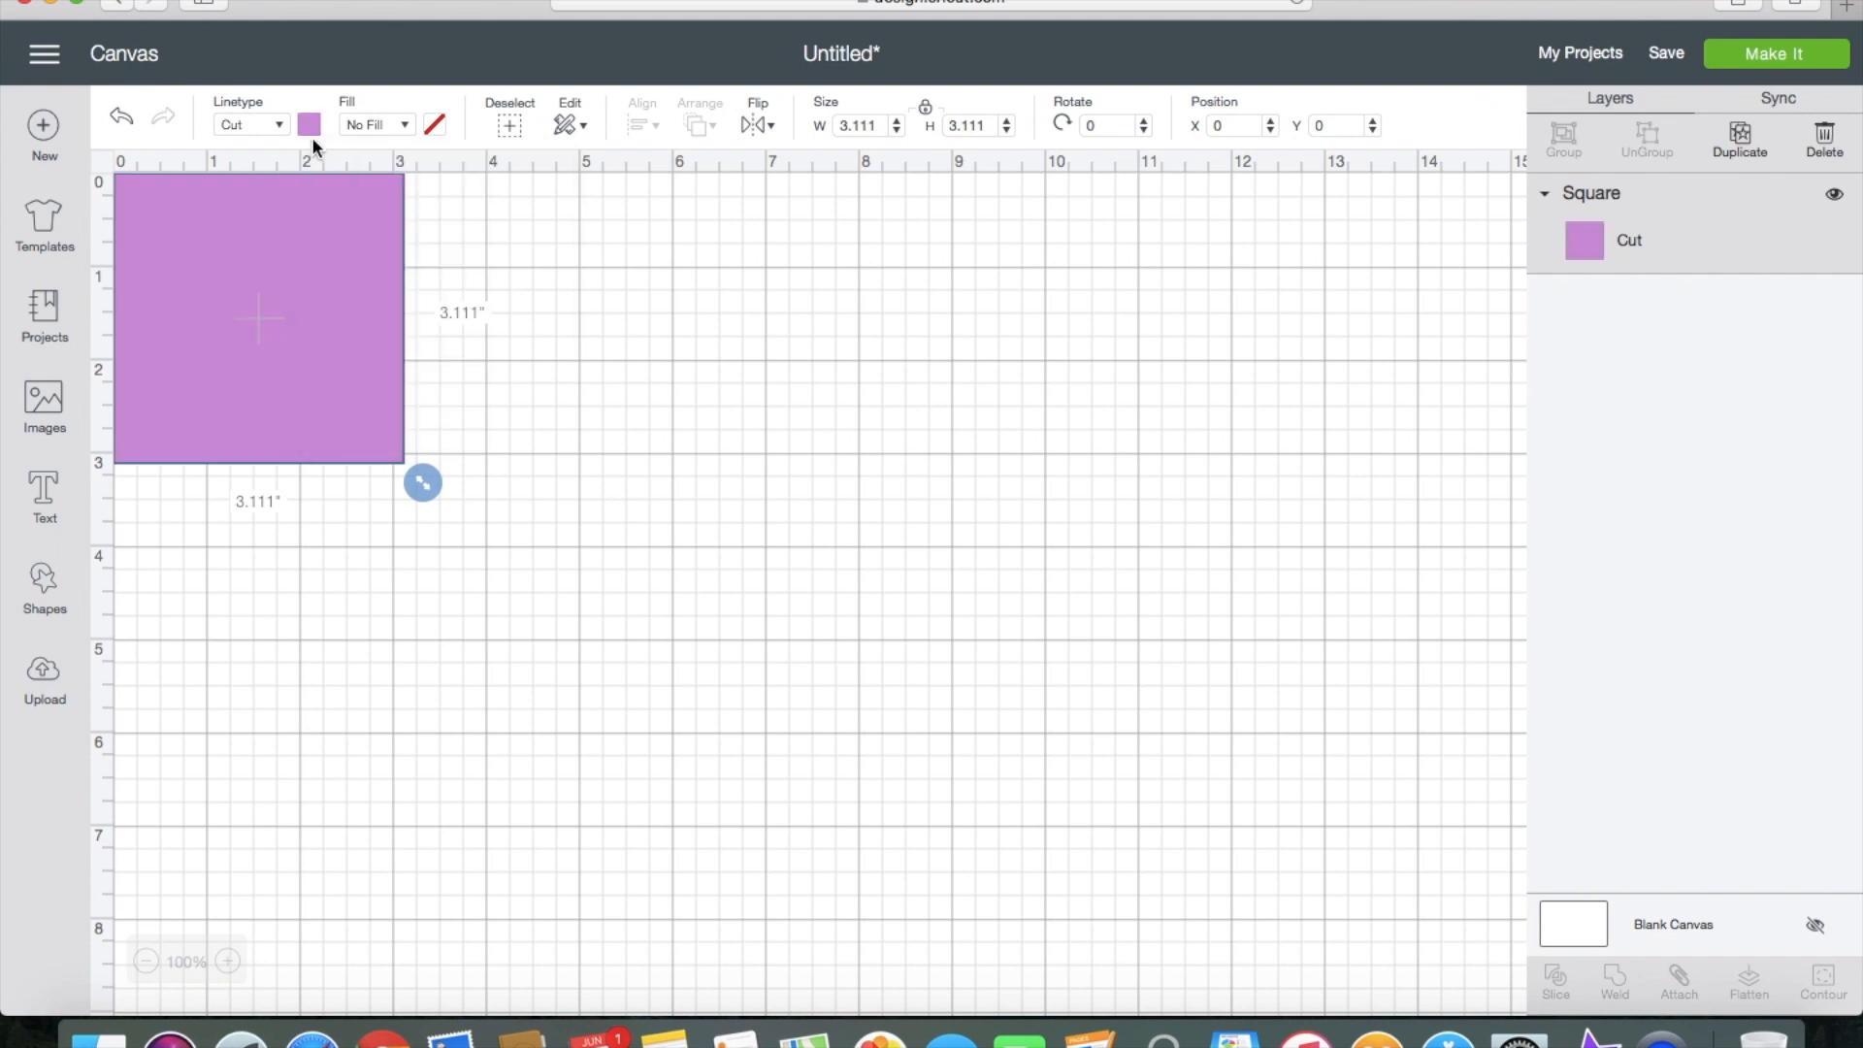
Step: Change the square's material colour to white
{"action": "left_click", "coordinate": [310, 126]}
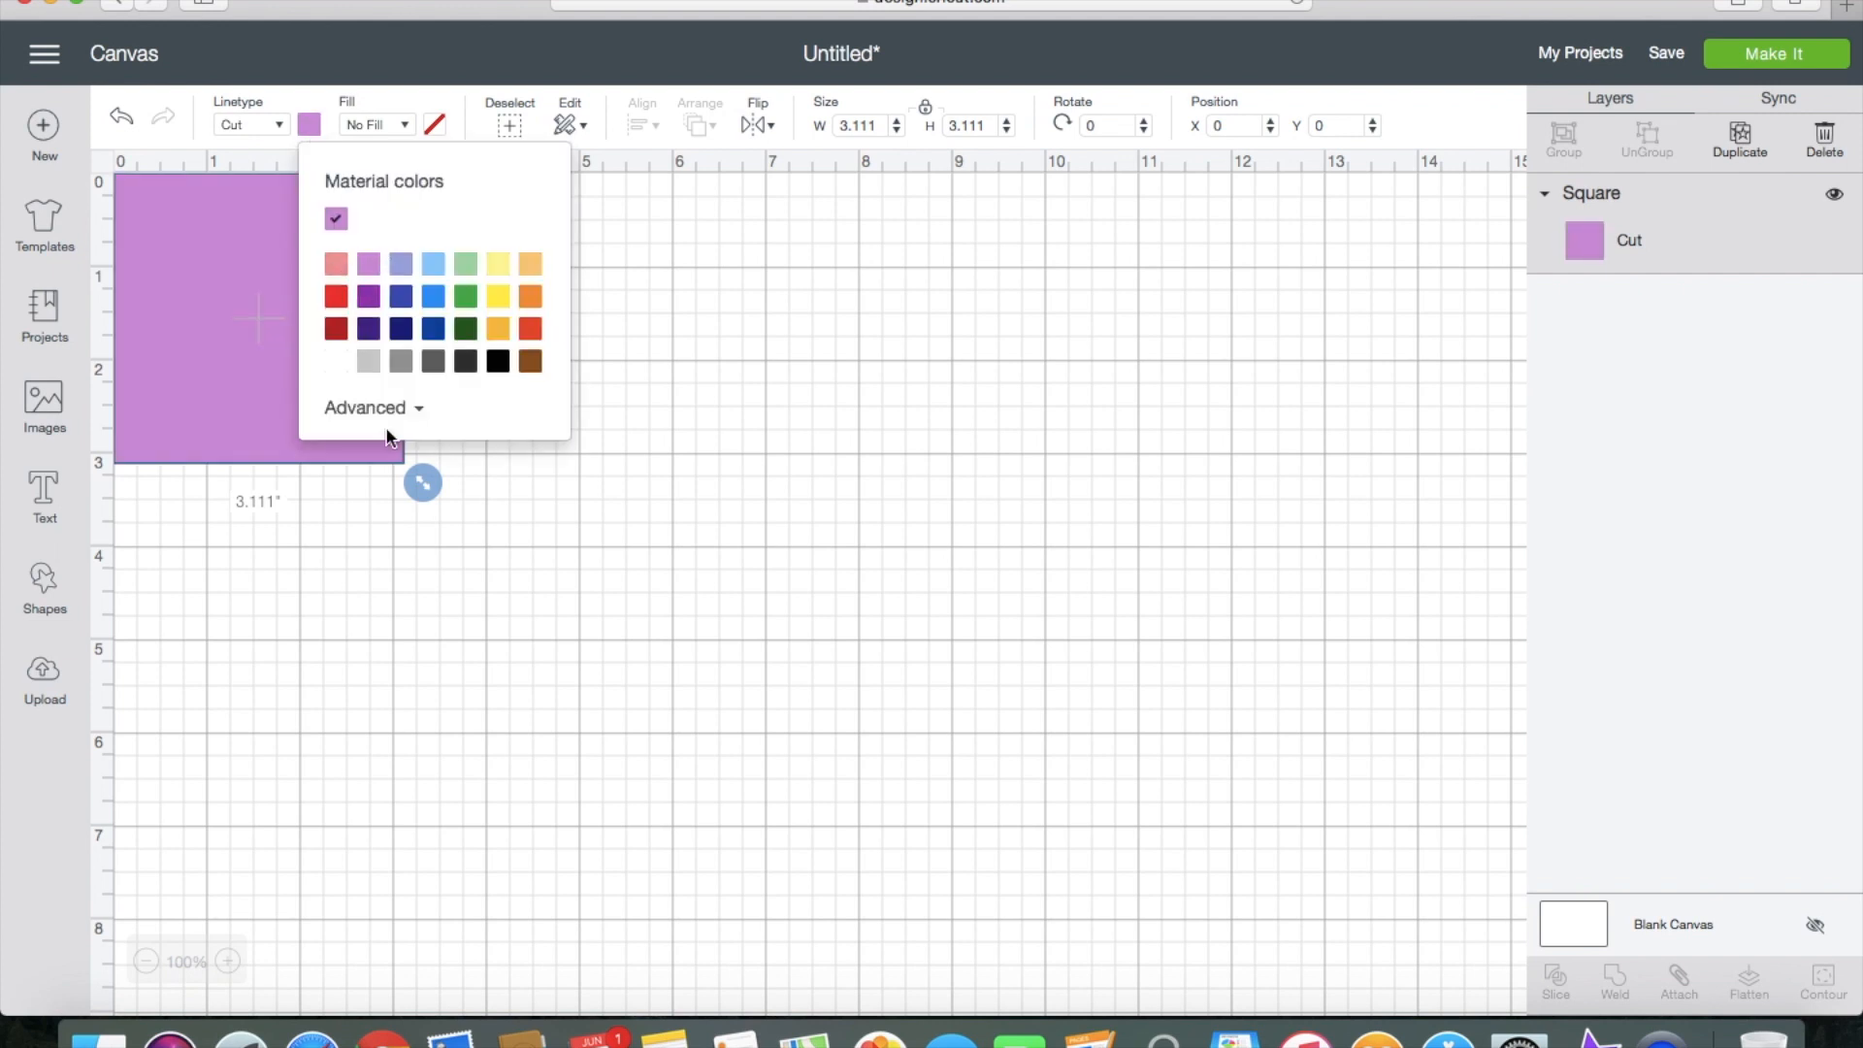
{"action": "left_click", "coordinate": [339, 365]}
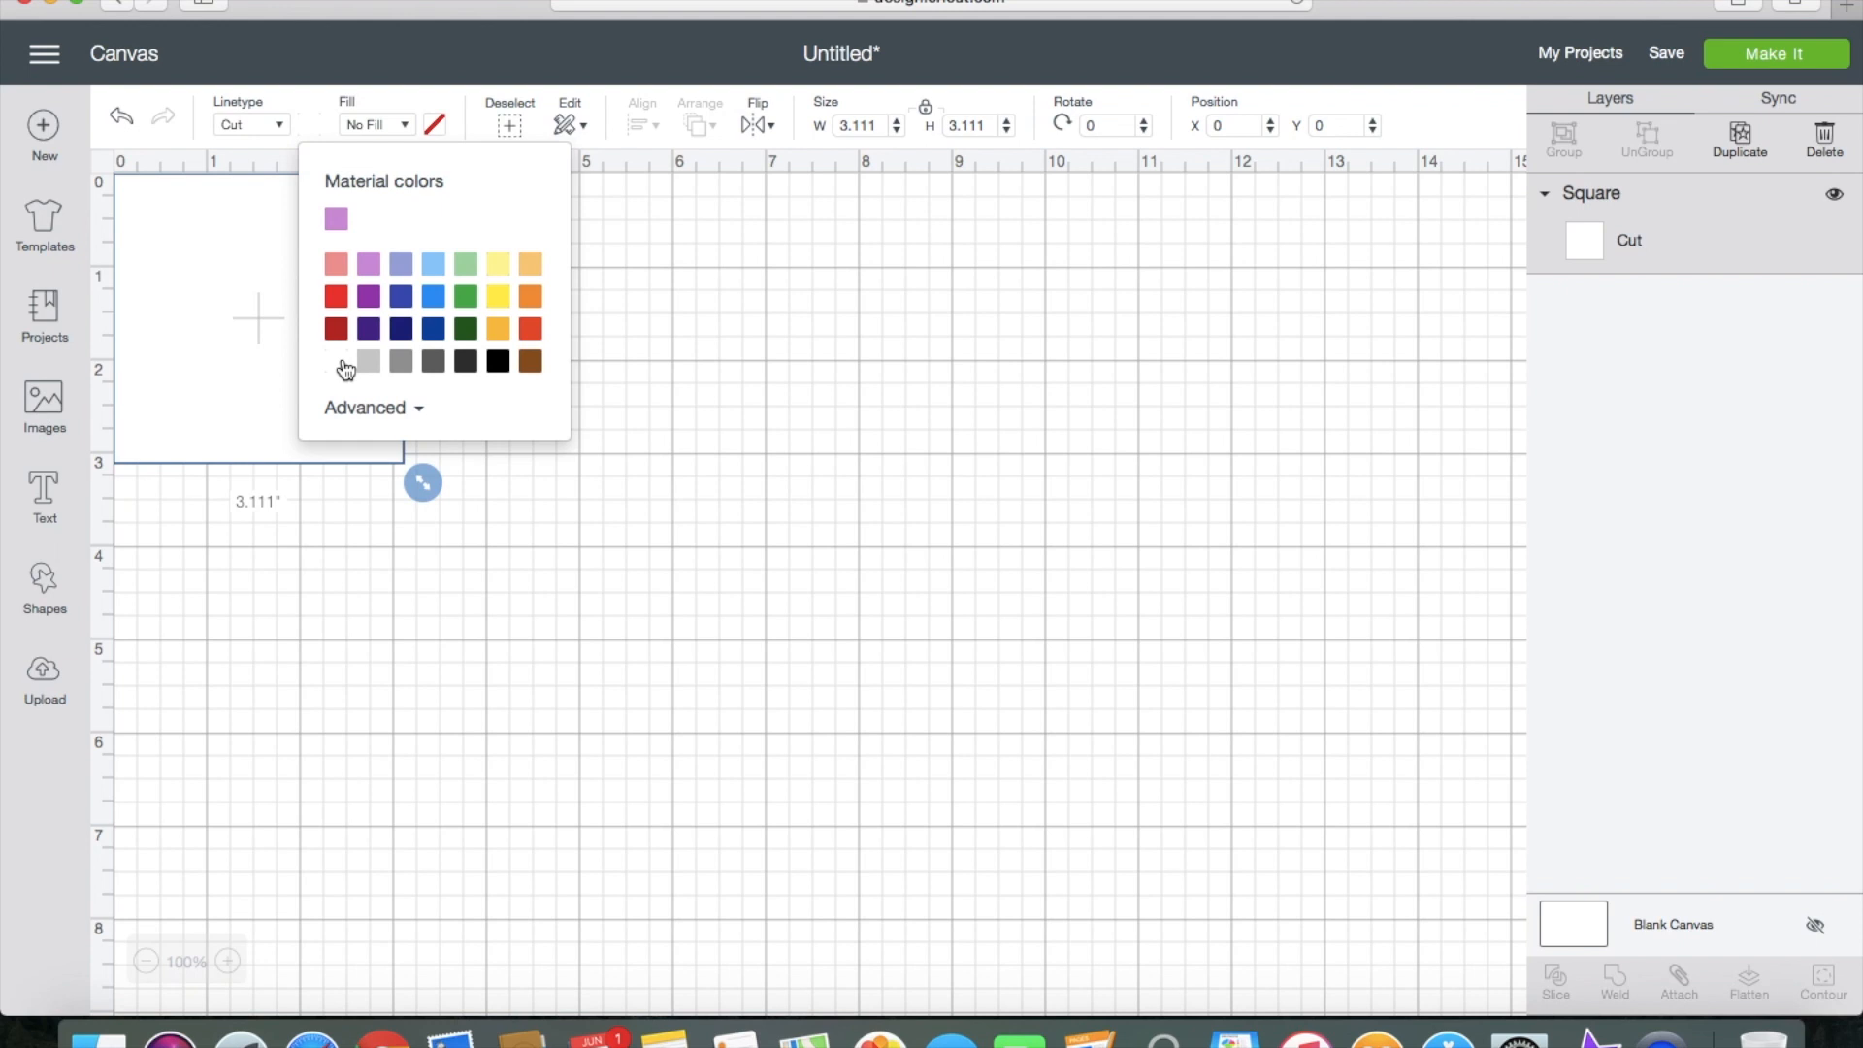
{"action": "left_click", "coordinate": [737, 236]}
{"action": "left_click", "coordinate": [369, 291]}
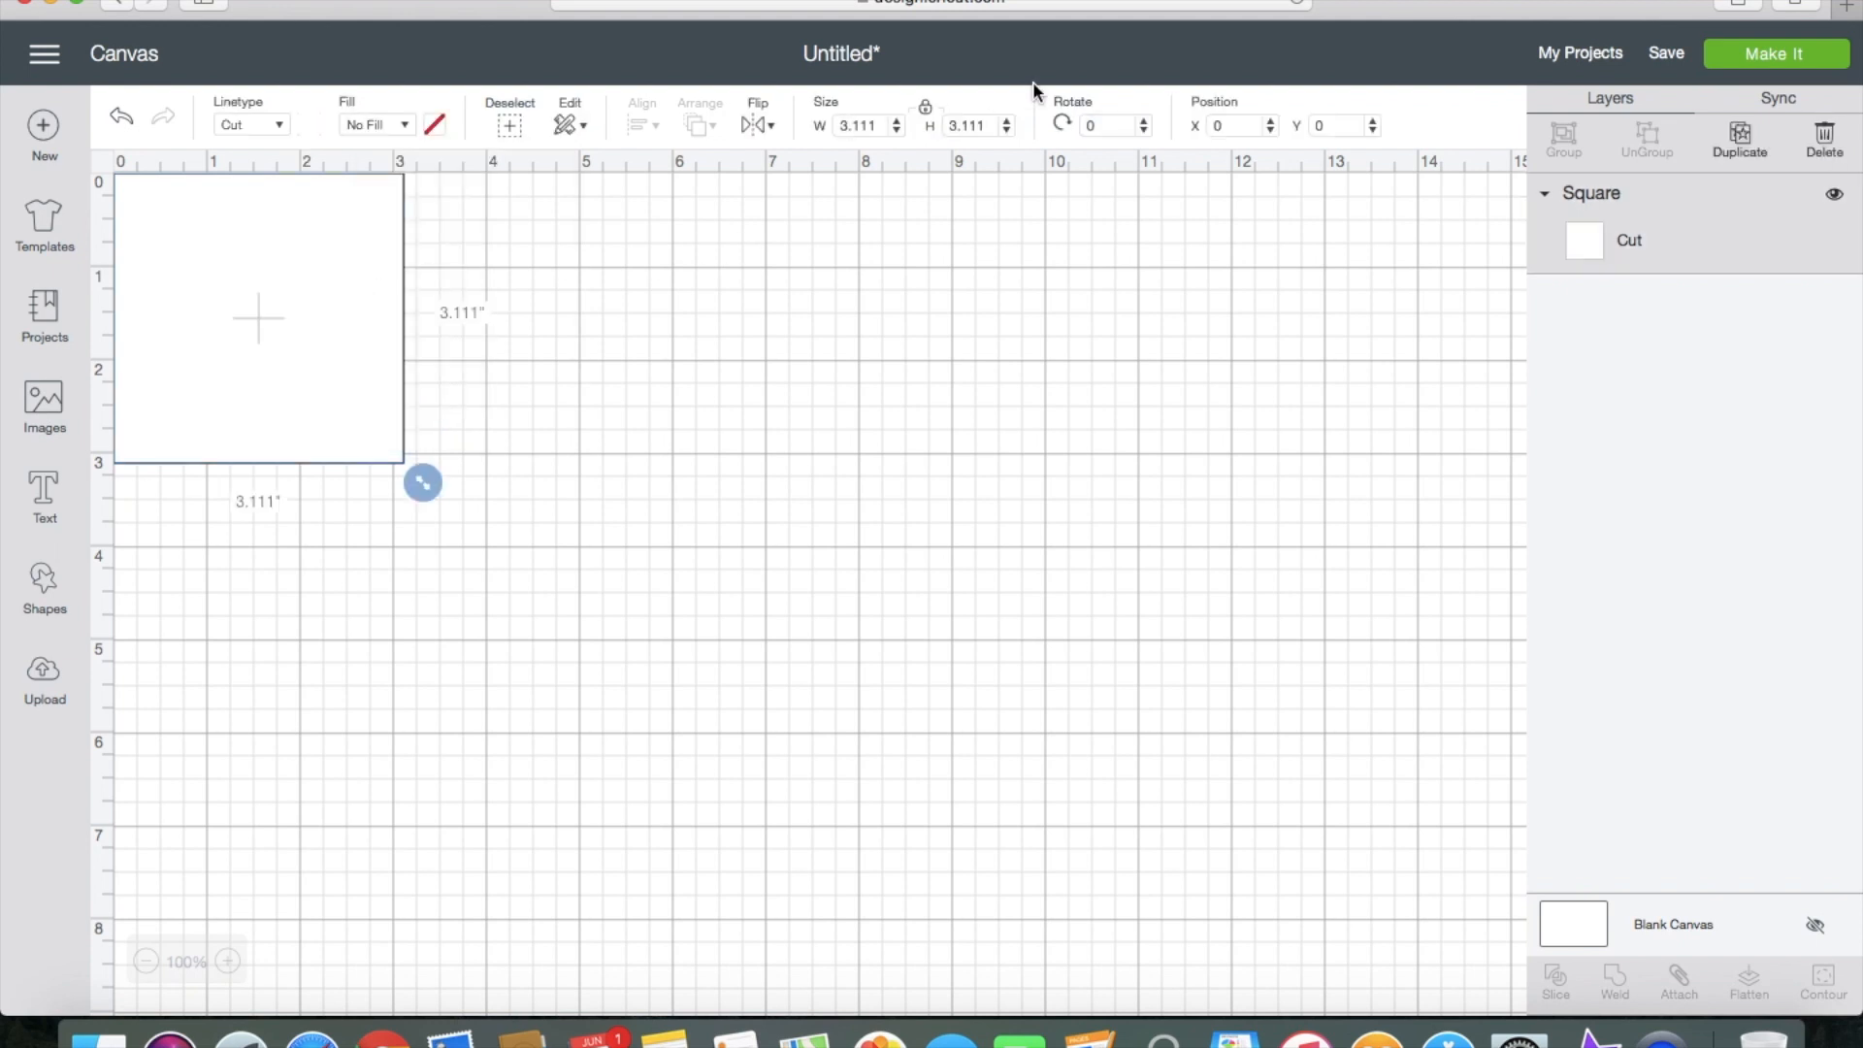
Step: Set the square's width to 4 inches with its proportions locked
{"action": "double_click", "coordinate": [857, 126]}
{"action": "type", "text": "4"}
{"action": "key", "text": "Return"}
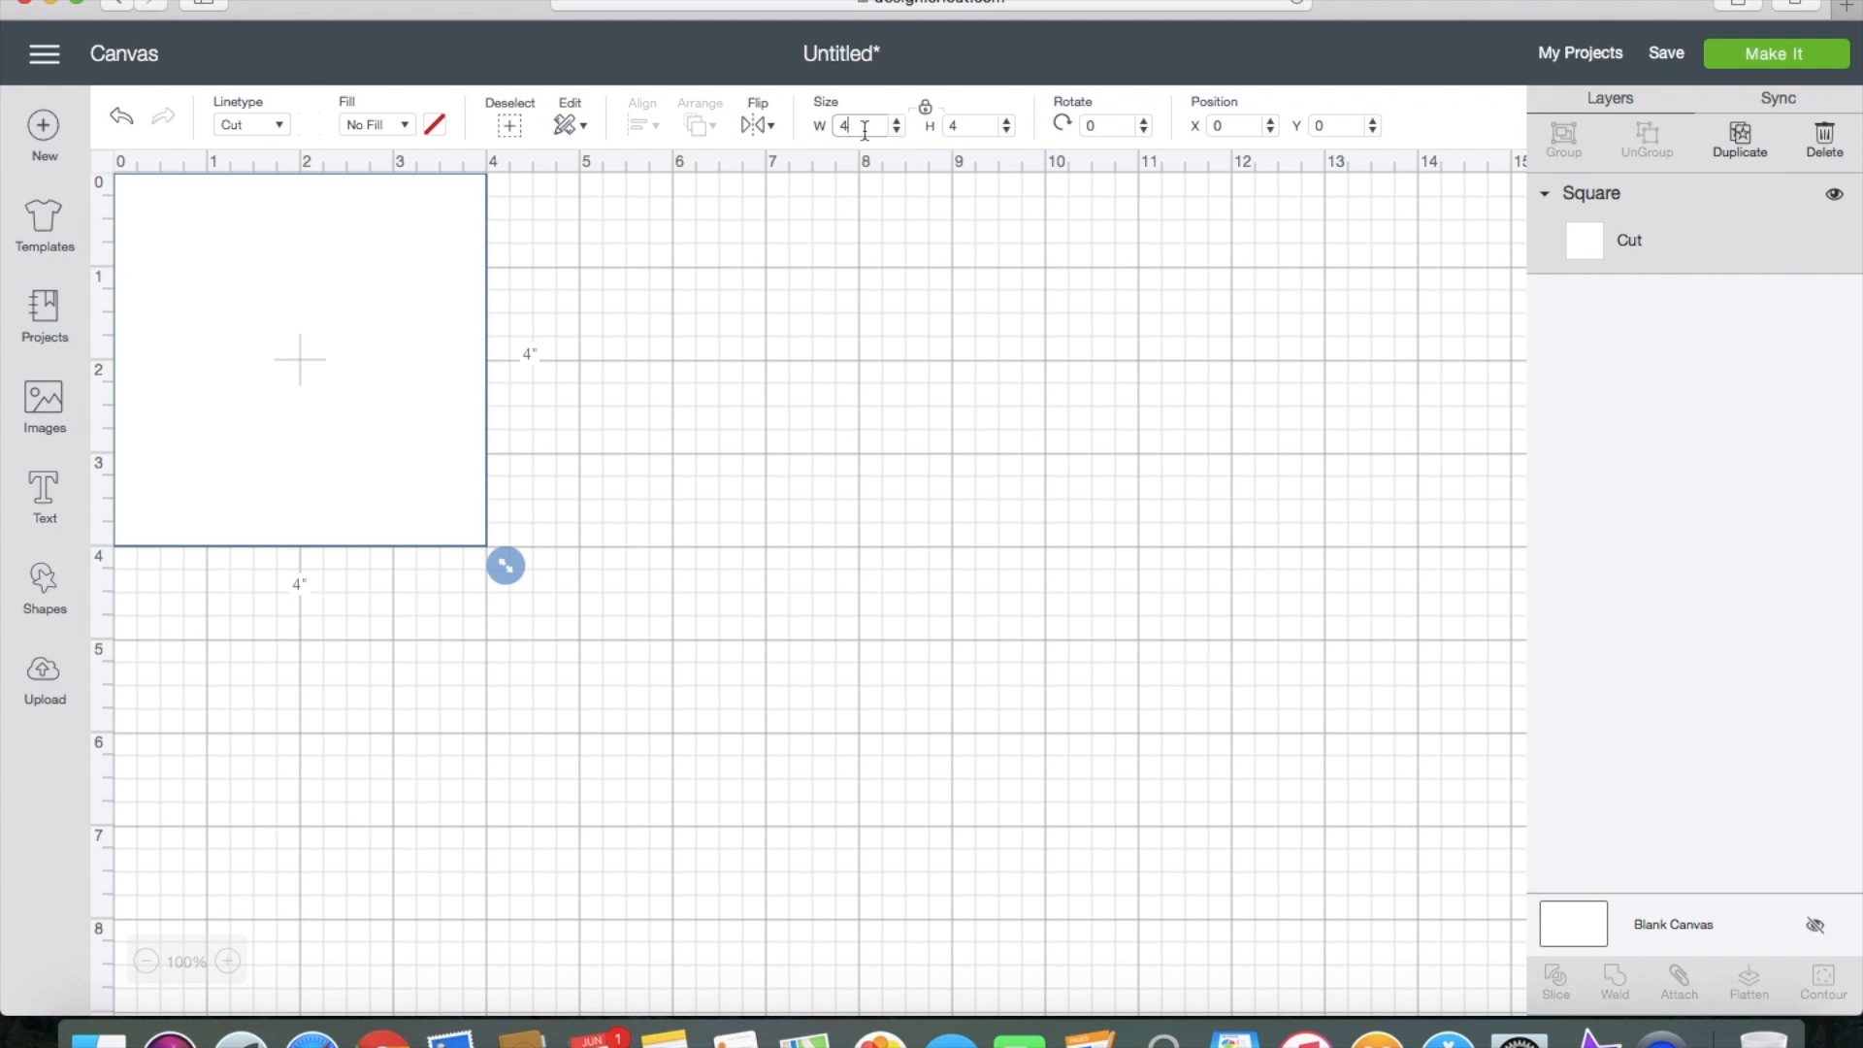
Step: Unlock the square's proportions and set its height to 6 inches
{"action": "left_click", "coordinate": [929, 112]}
{"action": "left_click", "coordinate": [981, 131]}
{"action": "key", "text": "BackSpace"}
{"action": "key", "text": "BackSpace"}
{"action": "key", "text": "BackSpace"}
{"action": "key", "text": "BackSpace"}
{"action": "type", "text": "6"}
{"action": "key", "text": "Return"}
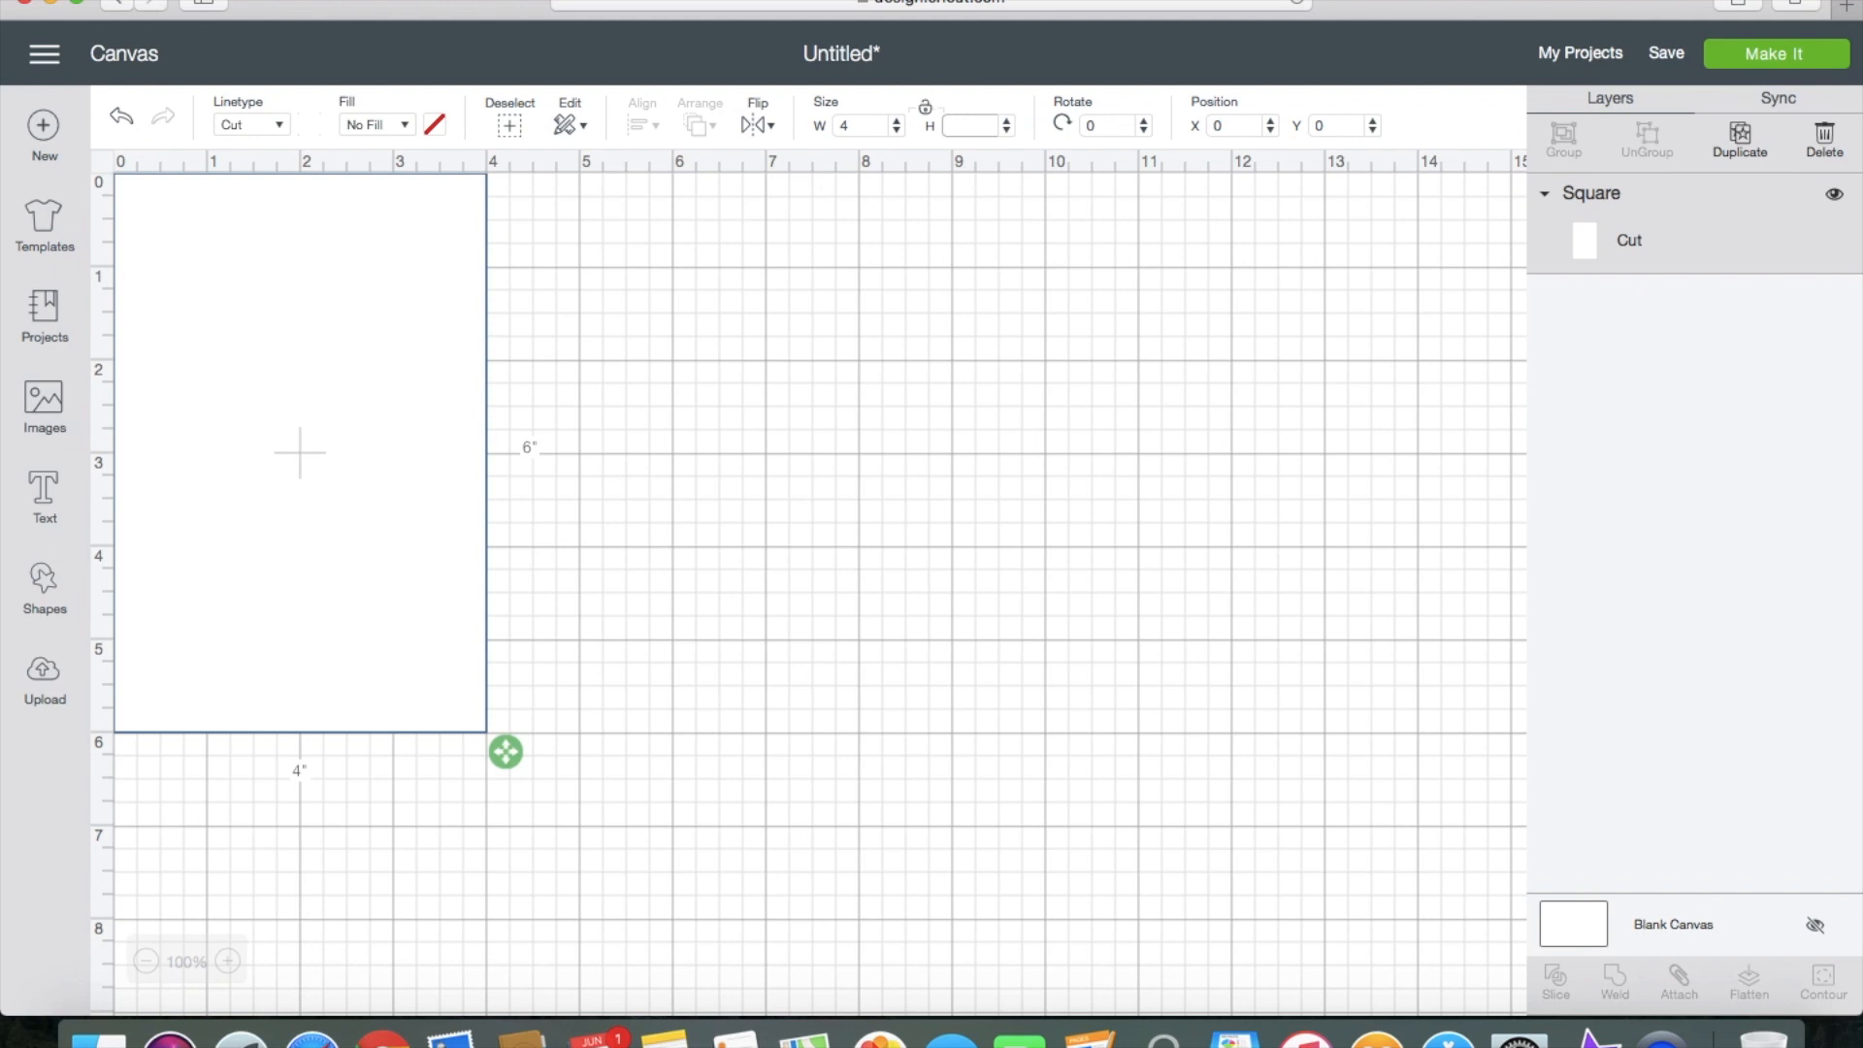
Step: Set the rectangle's height to 4 inches with its proportions locked
{"action": "double_click", "coordinate": [943, 126]}
{"action": "type", "text": "4"}
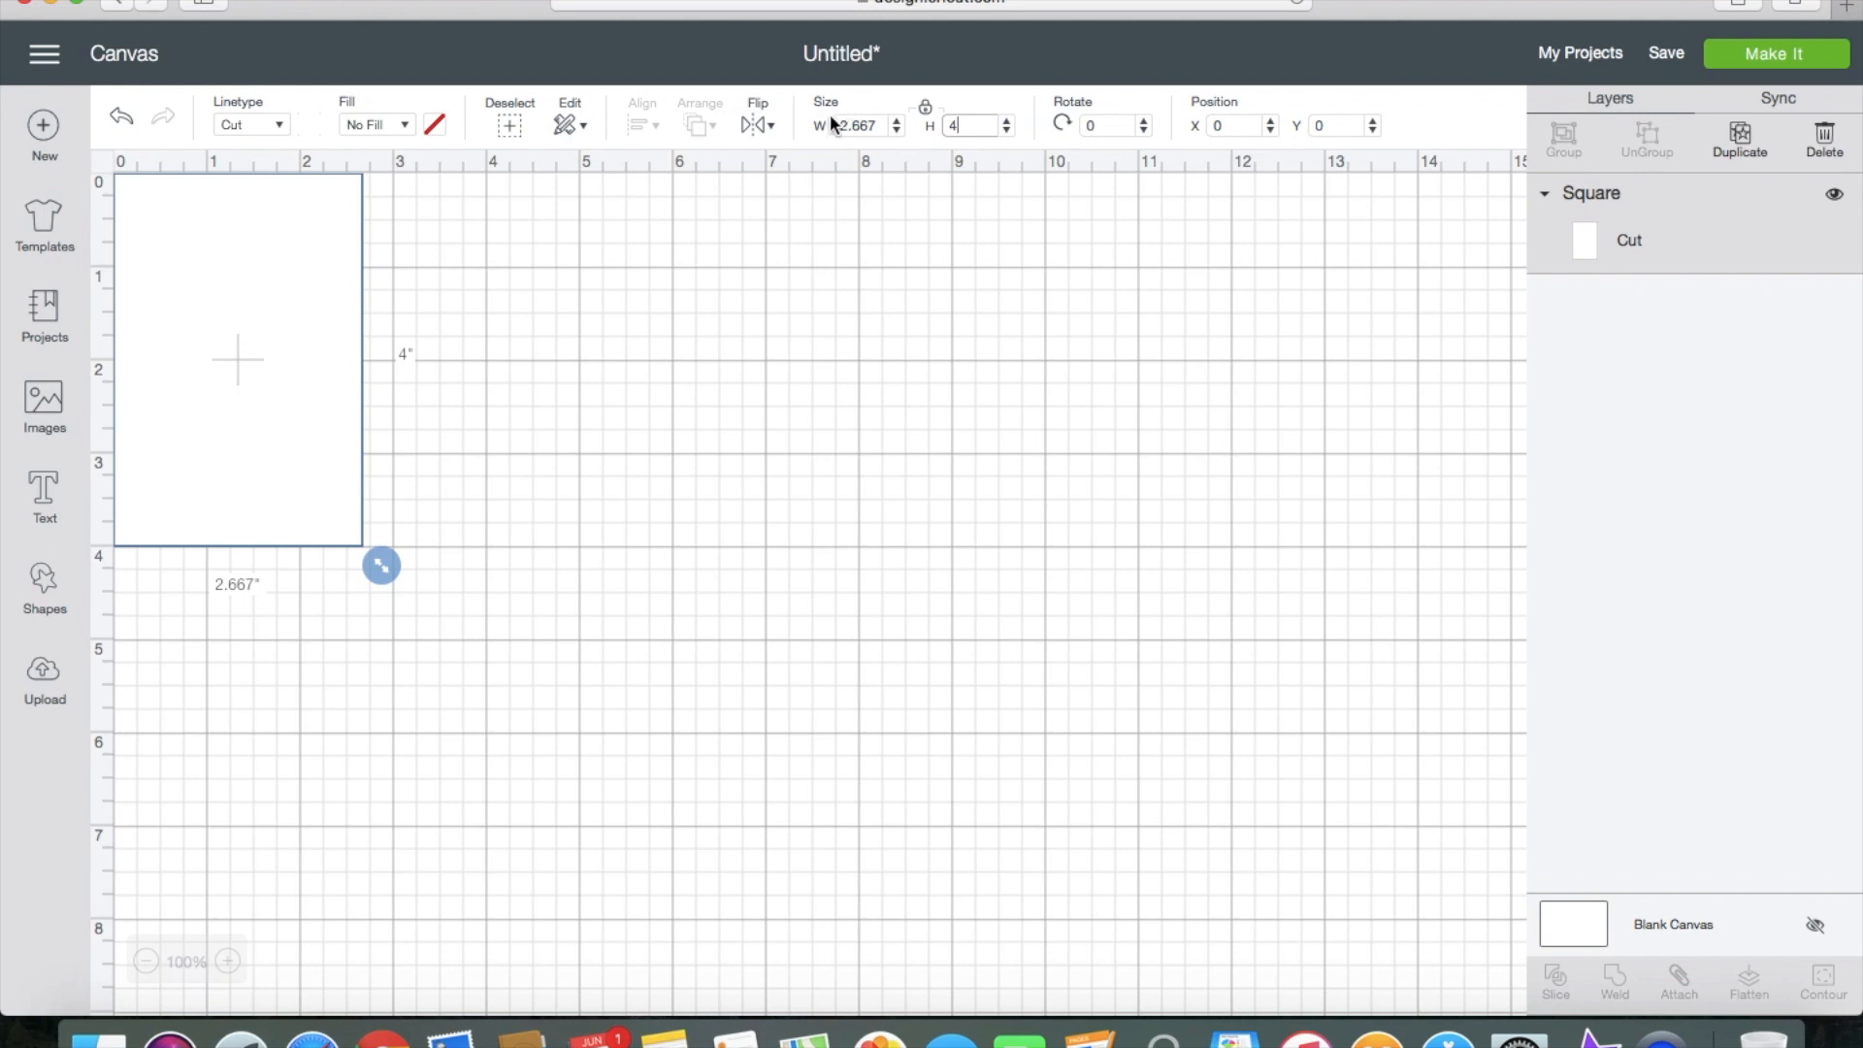
Step: Unlock the proportions, set the shape's width to 4 inches, and lock the proportions again
{"action": "left_click", "coordinate": [948, 121]}
{"action": "double_click", "coordinate": [857, 125]}
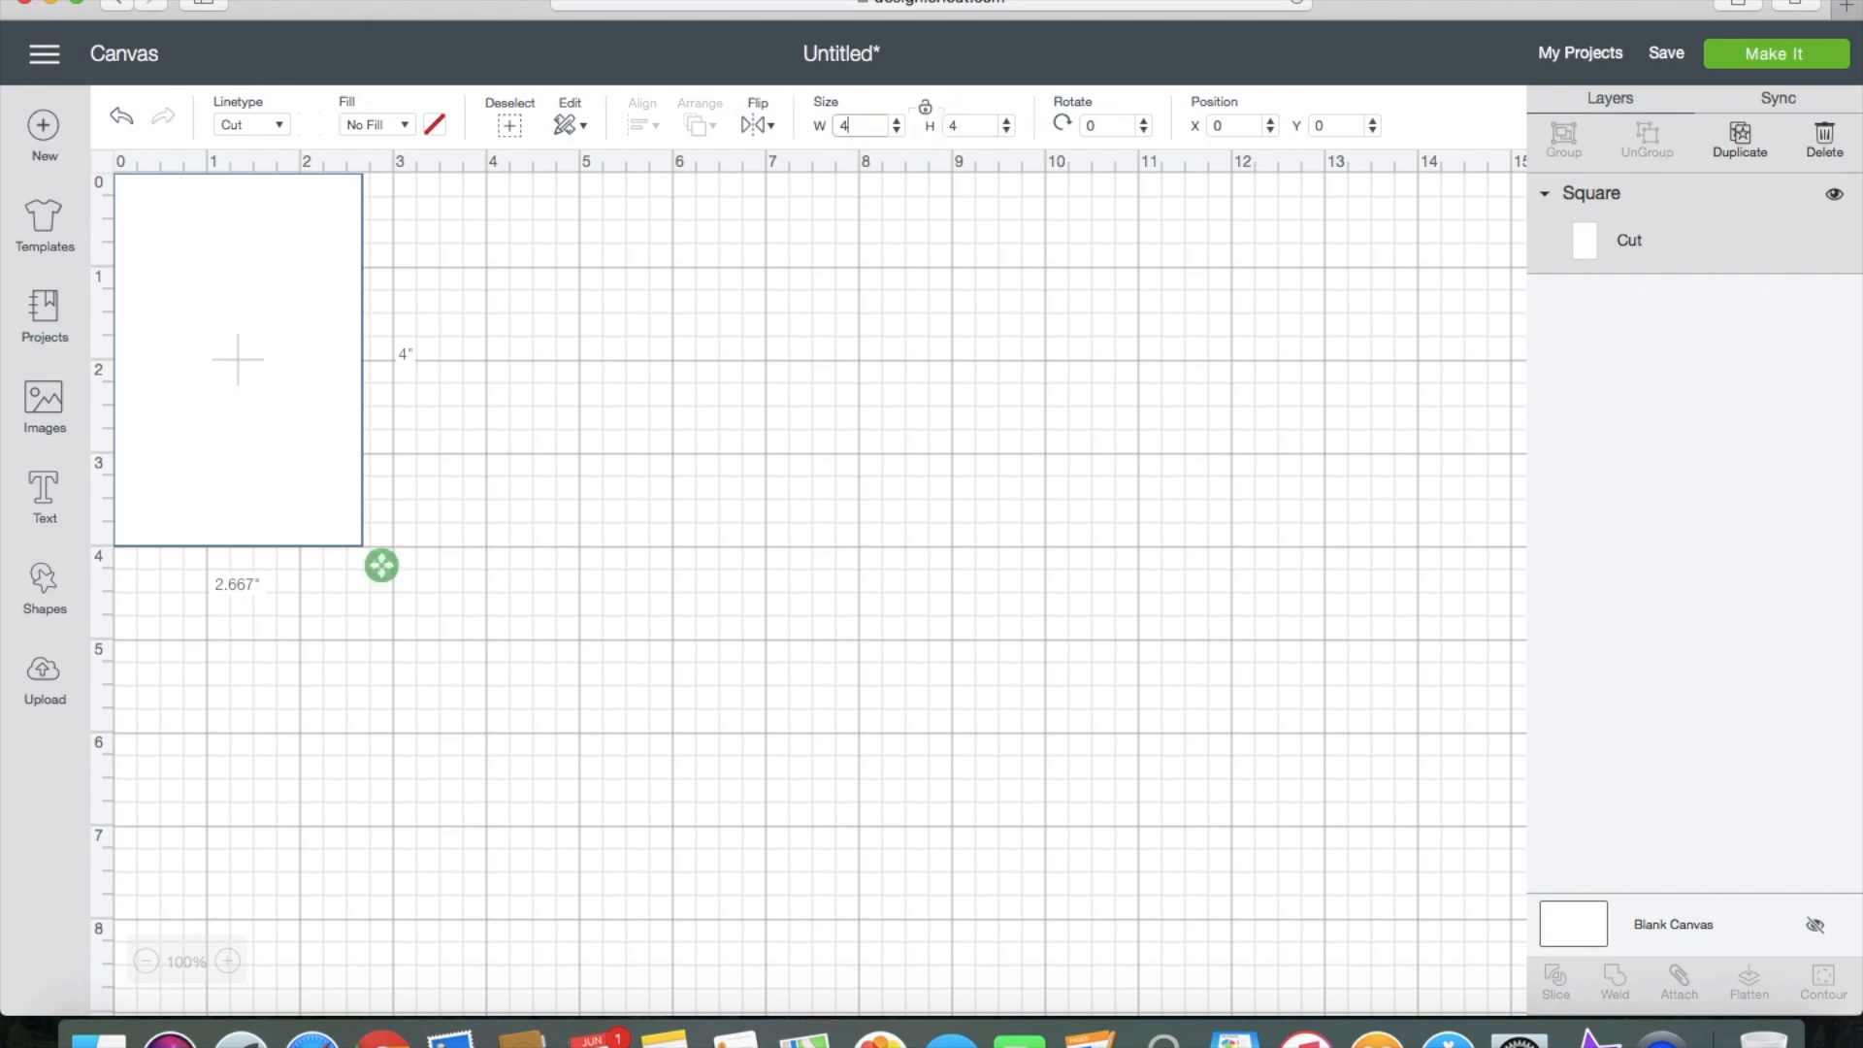
{"action": "left_click", "coordinate": [769, 316]}
{"action": "left_click", "coordinate": [318, 341]}
{"action": "double_click", "coordinate": [874, 125]}
{"action": "key", "text": "BackSpace"}
{"action": "type", "text": "4"}
{"action": "key", "text": "Return"}
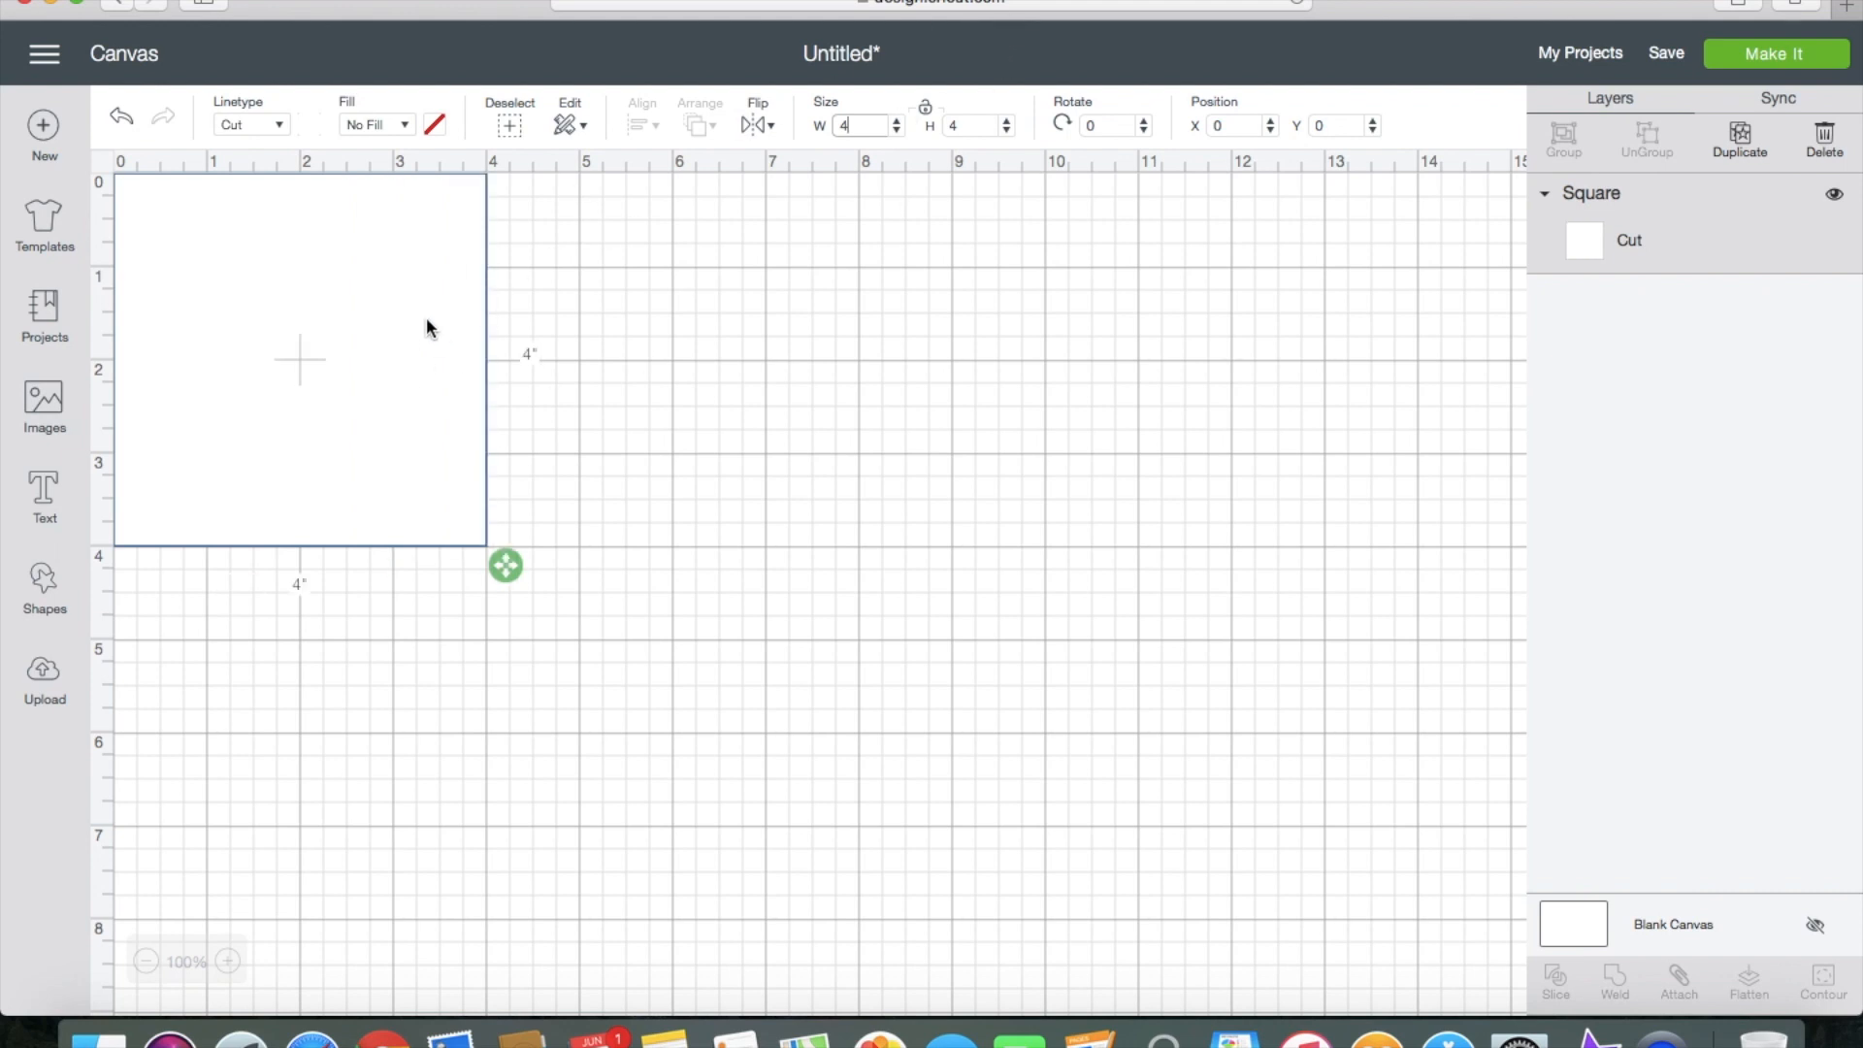
{"action": "left_click", "coordinate": [932, 112]}
Step: Move the square to about X 2.9, Y 1.8 inches and duplicate it
{"action": "left_click_drag", "start_coordinate": [360, 399], "coordinate": [632, 561]}
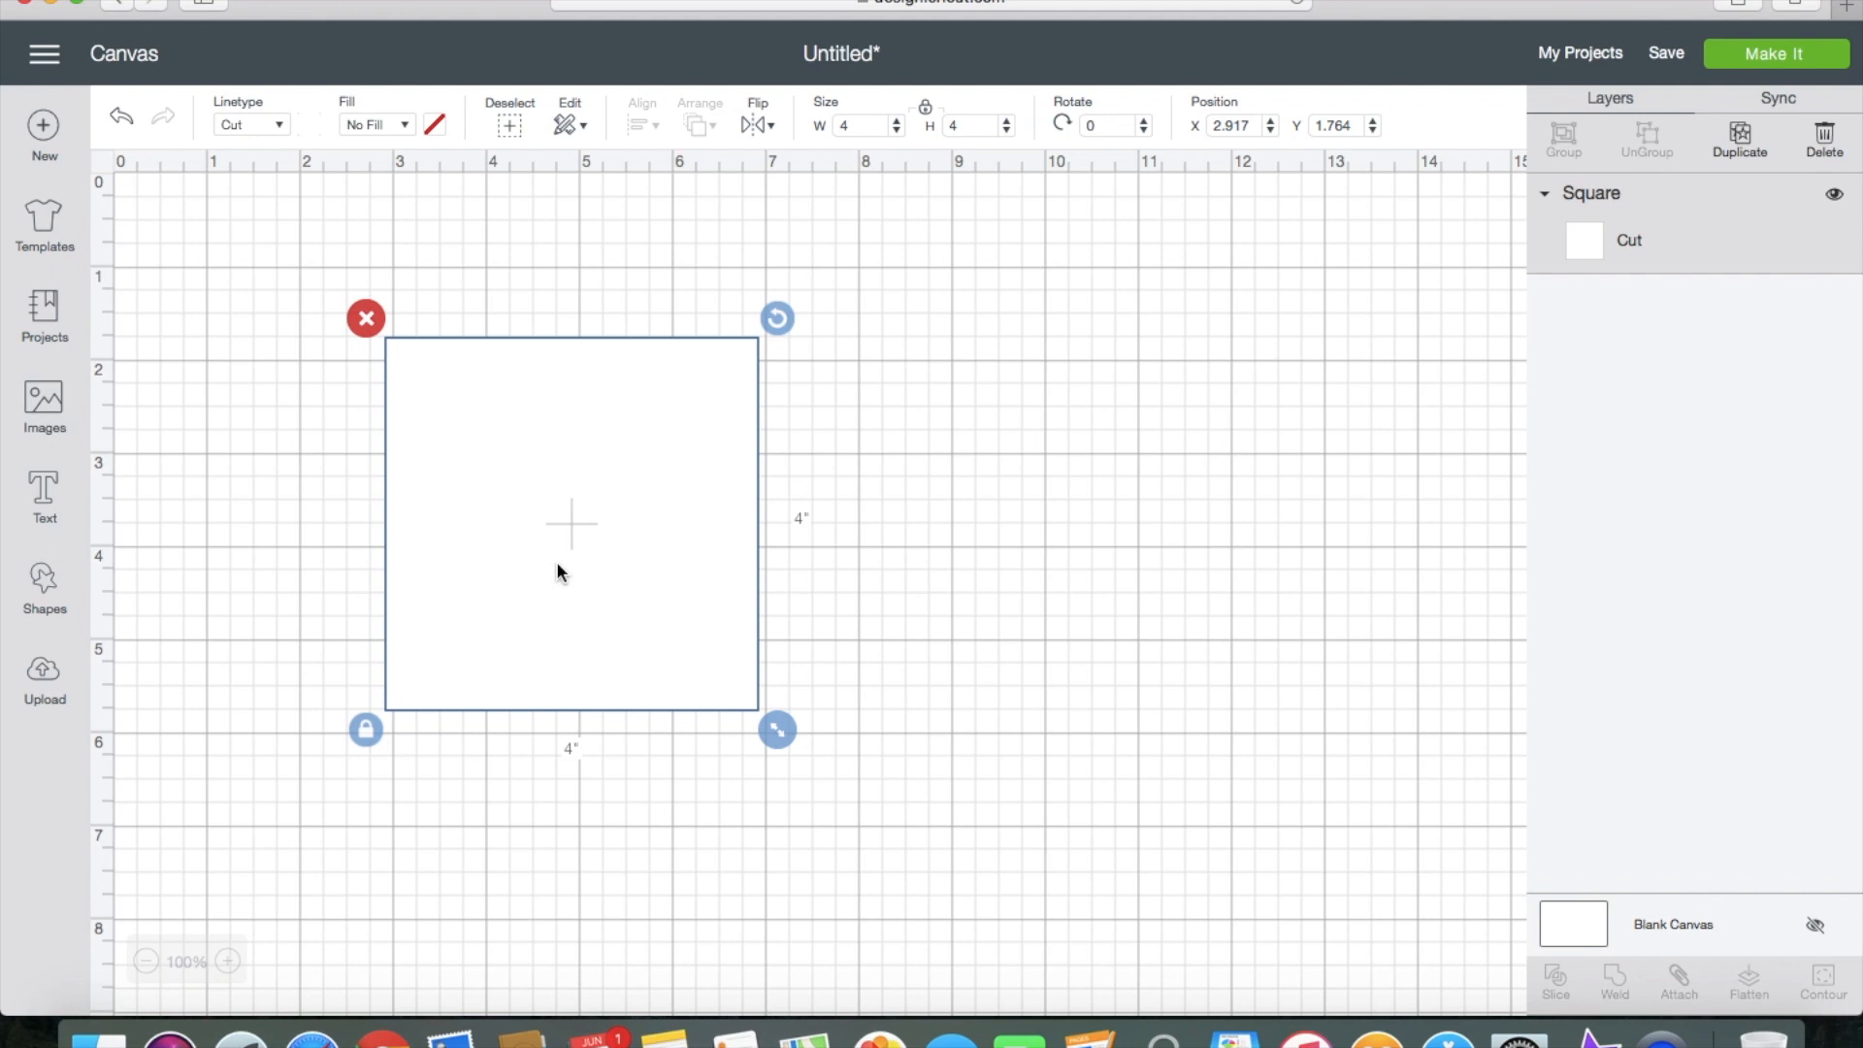
{"action": "left_click", "coordinate": [1747, 143]}
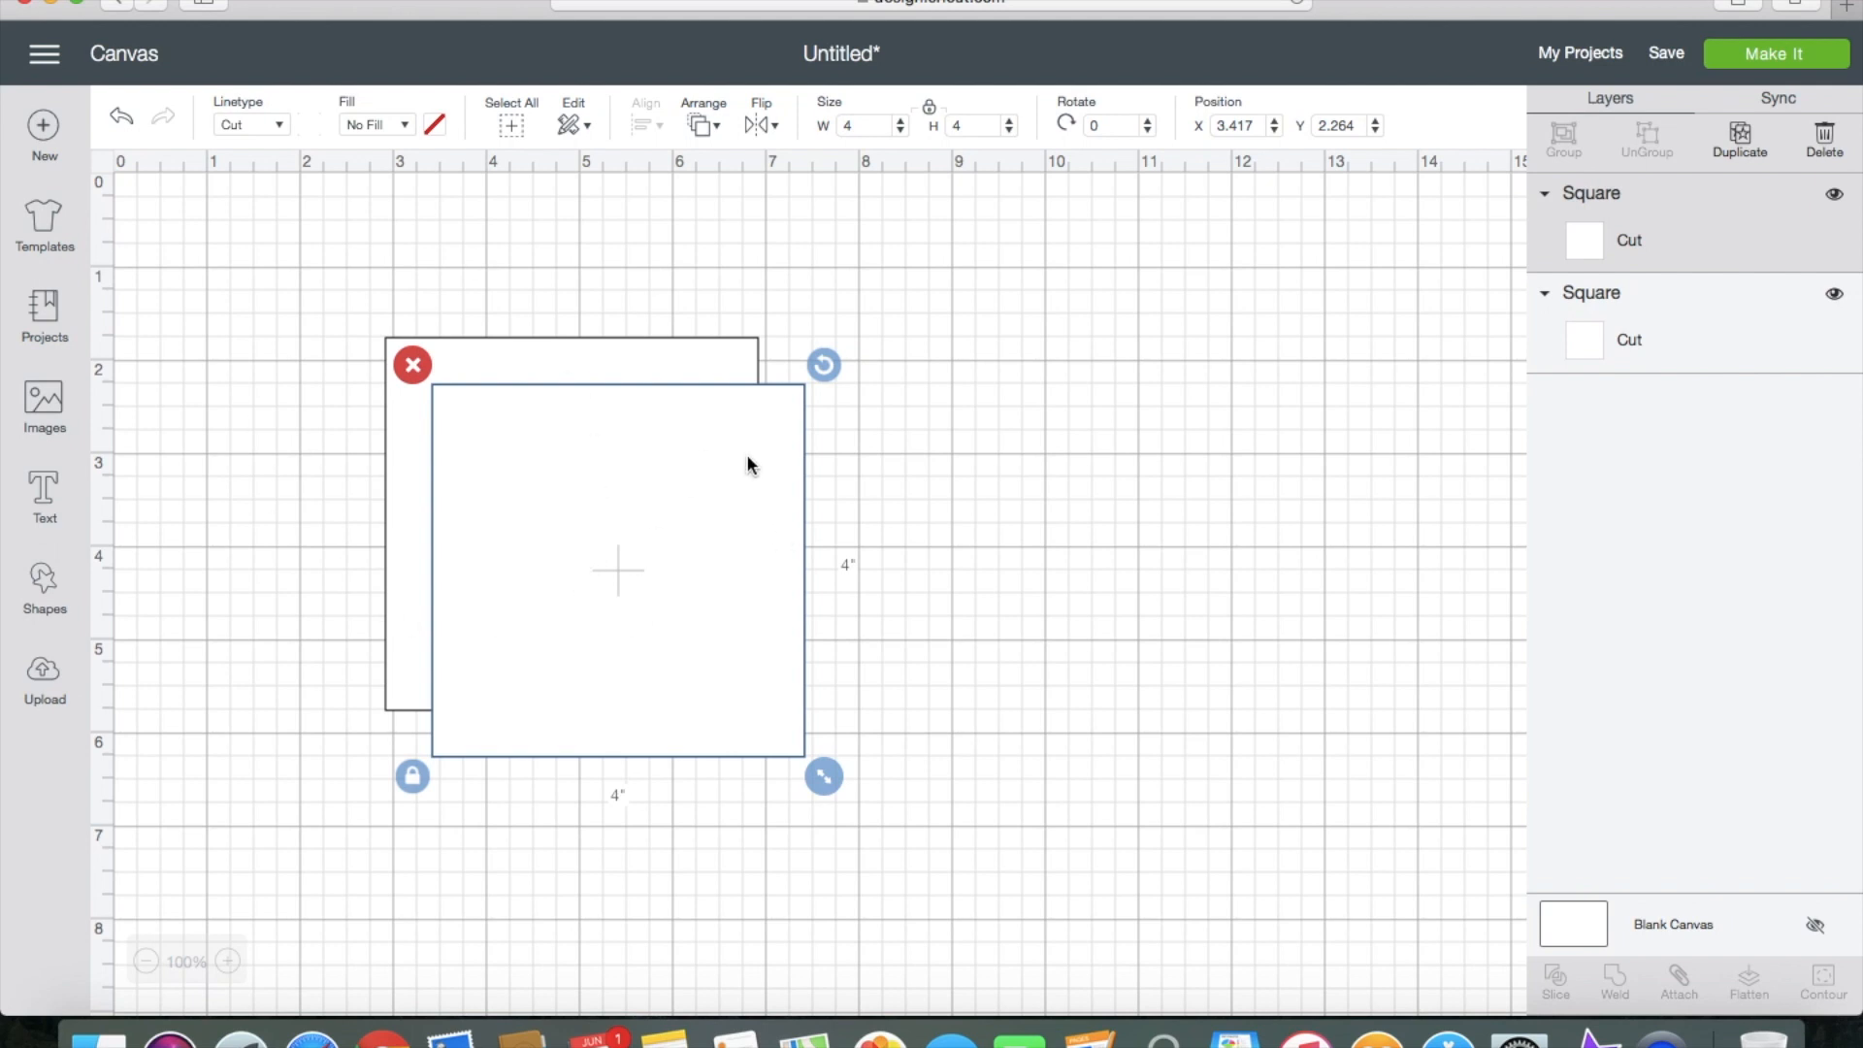
Step: Select both squares, center them on each other, and attach them
{"action": "left_click_drag", "start_coordinate": [917, 507], "coordinate": [358, 539]}
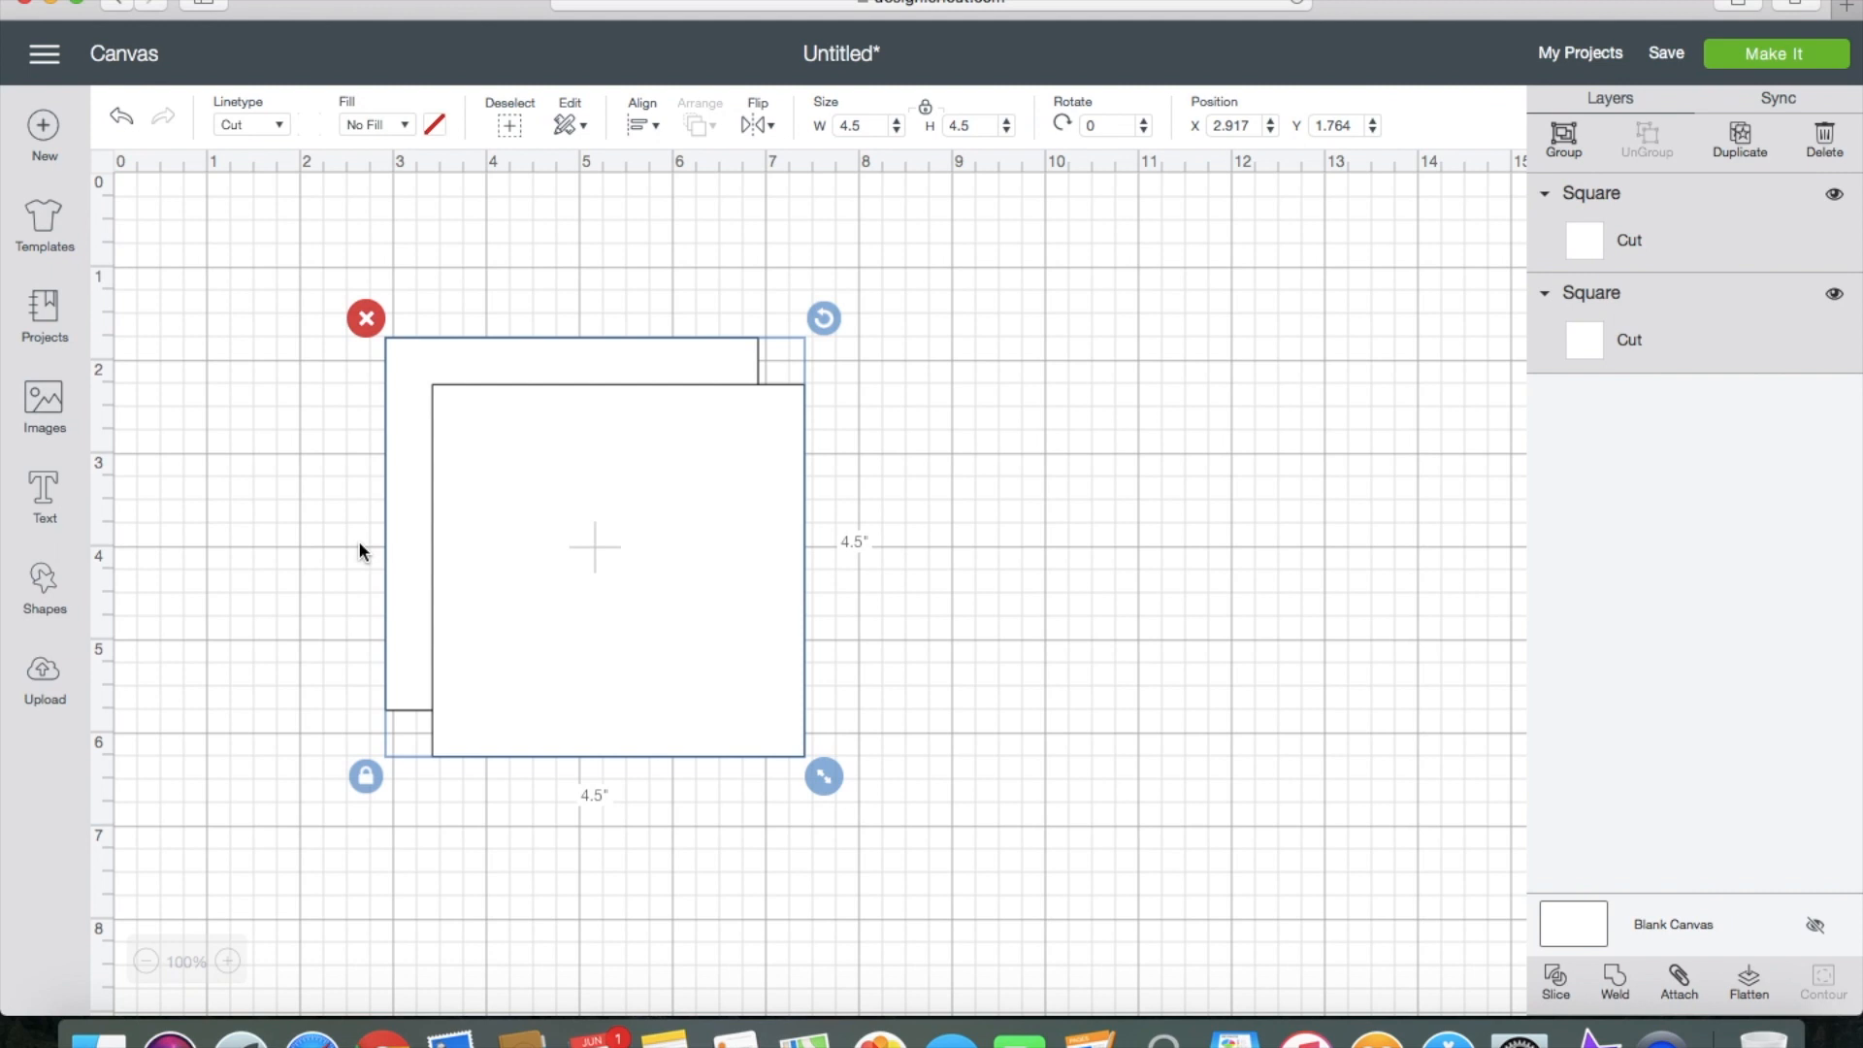
{"action": "left_click", "coordinate": [857, 411]}
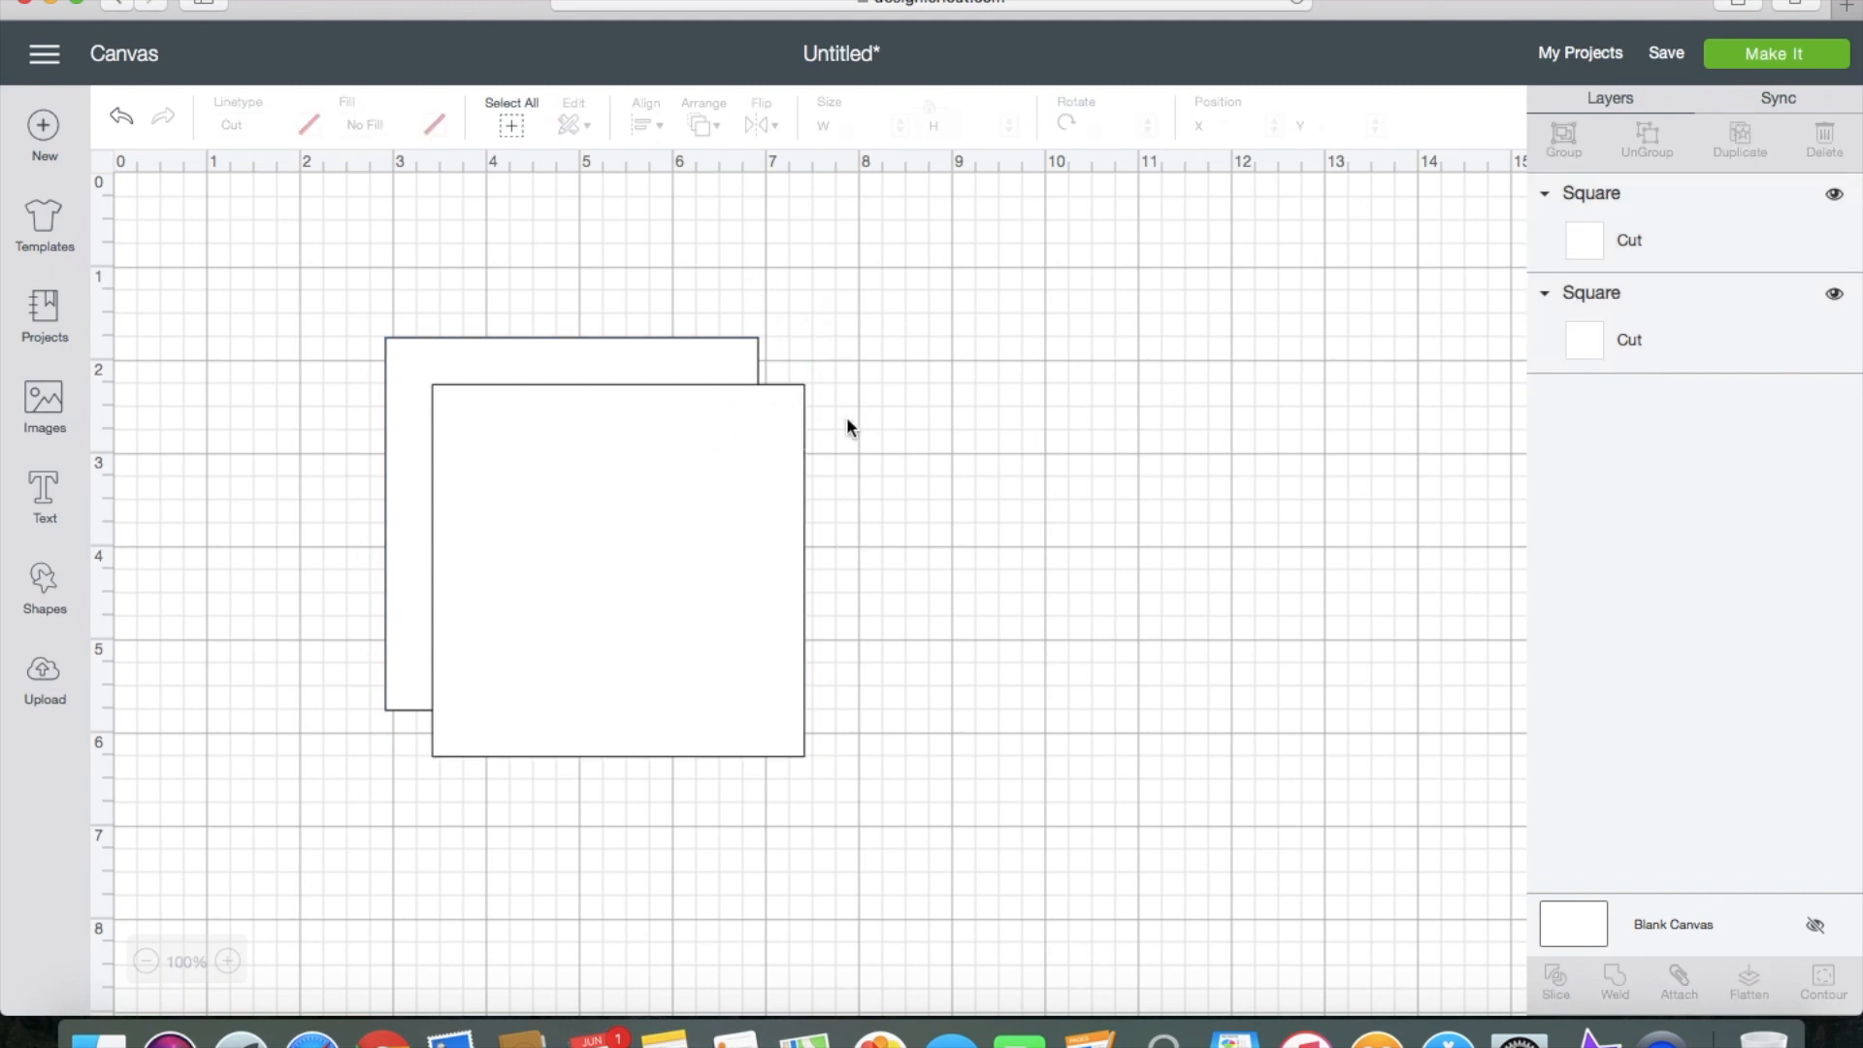
{"action": "left_click_drag", "start_coordinate": [818, 419], "coordinate": [318, 433]}
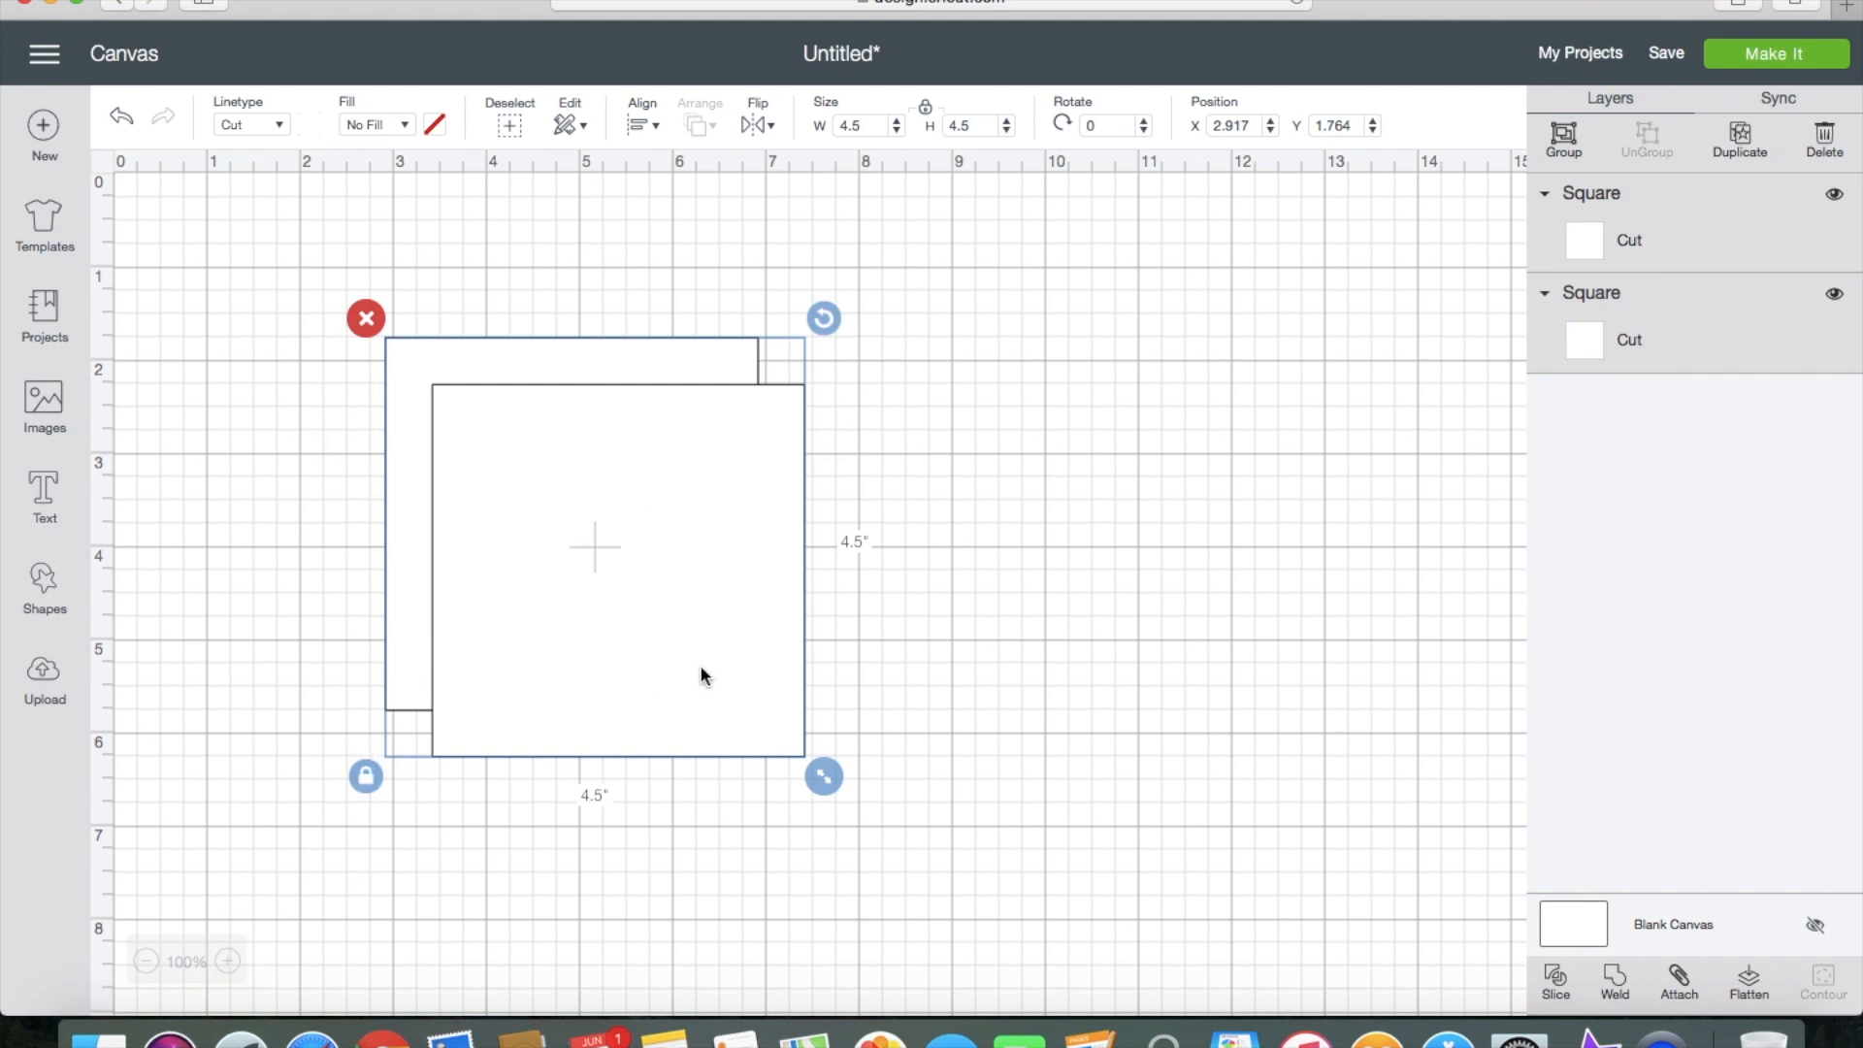
{"action": "left_click", "coordinate": [657, 134]}
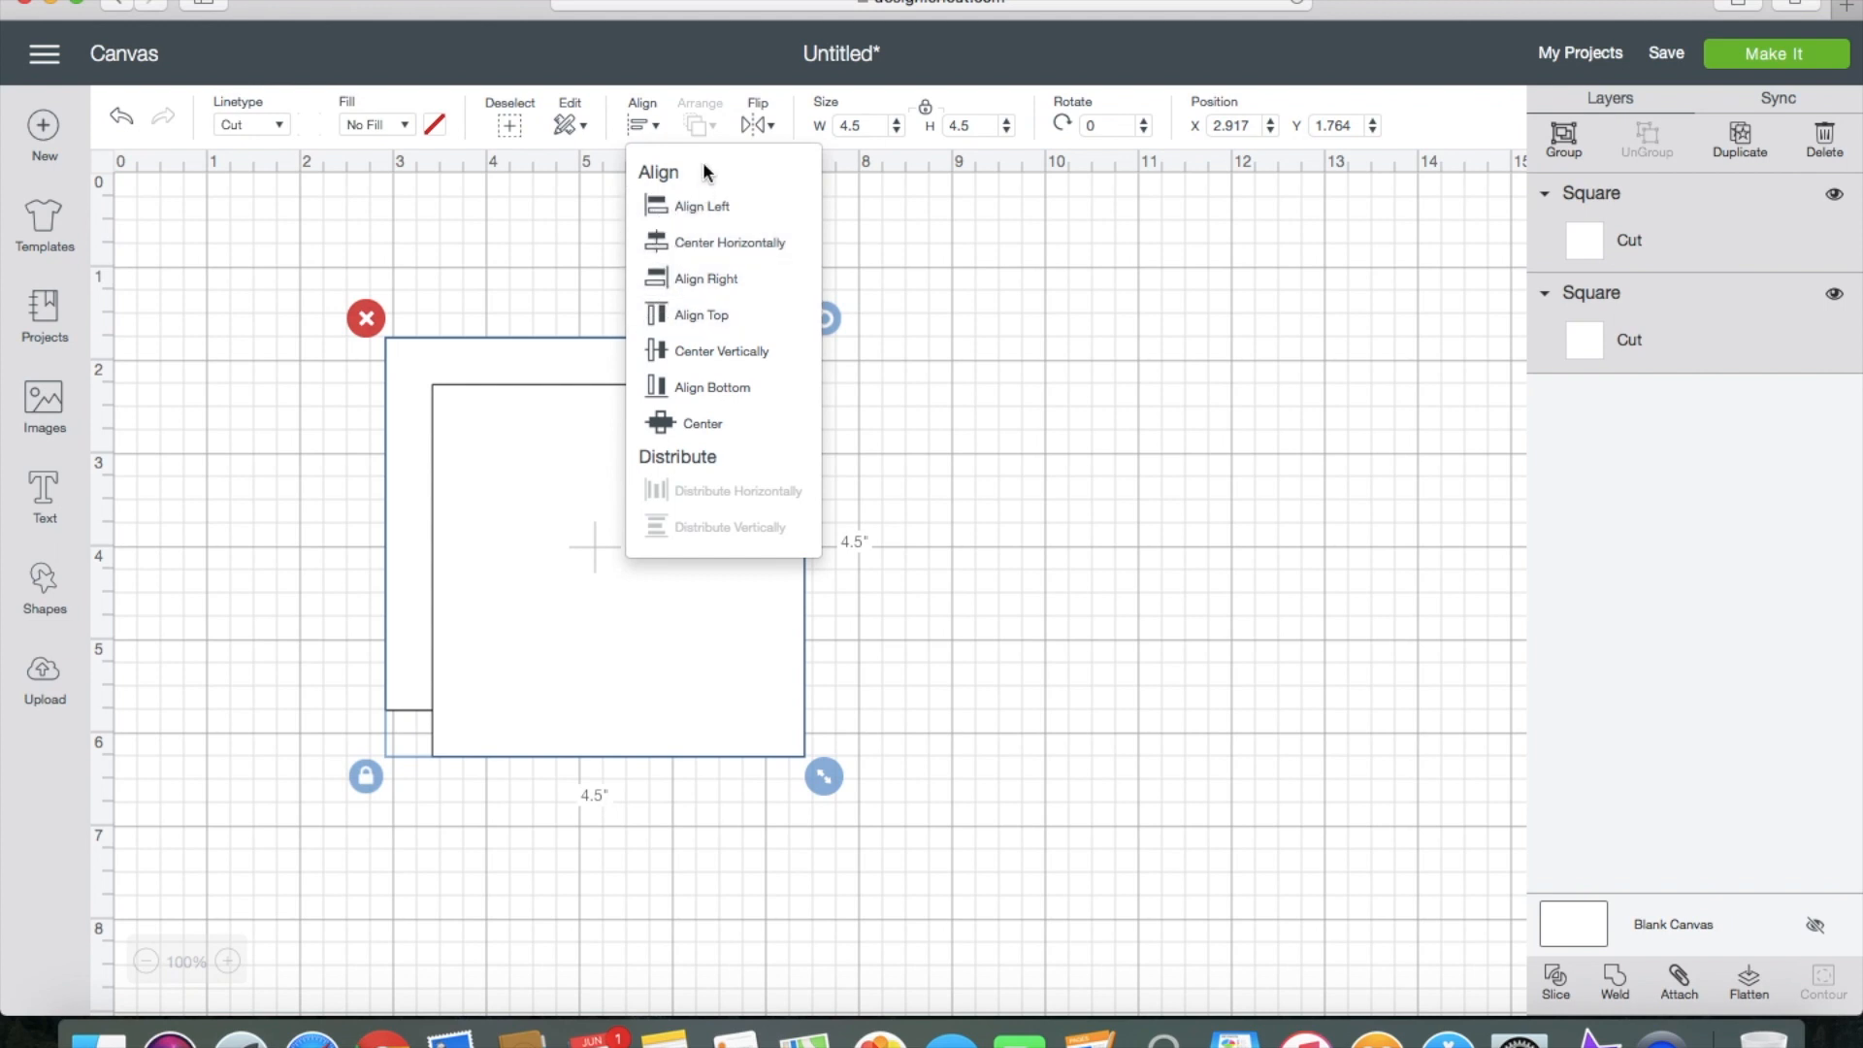
{"action": "left_click", "coordinate": [671, 423]}
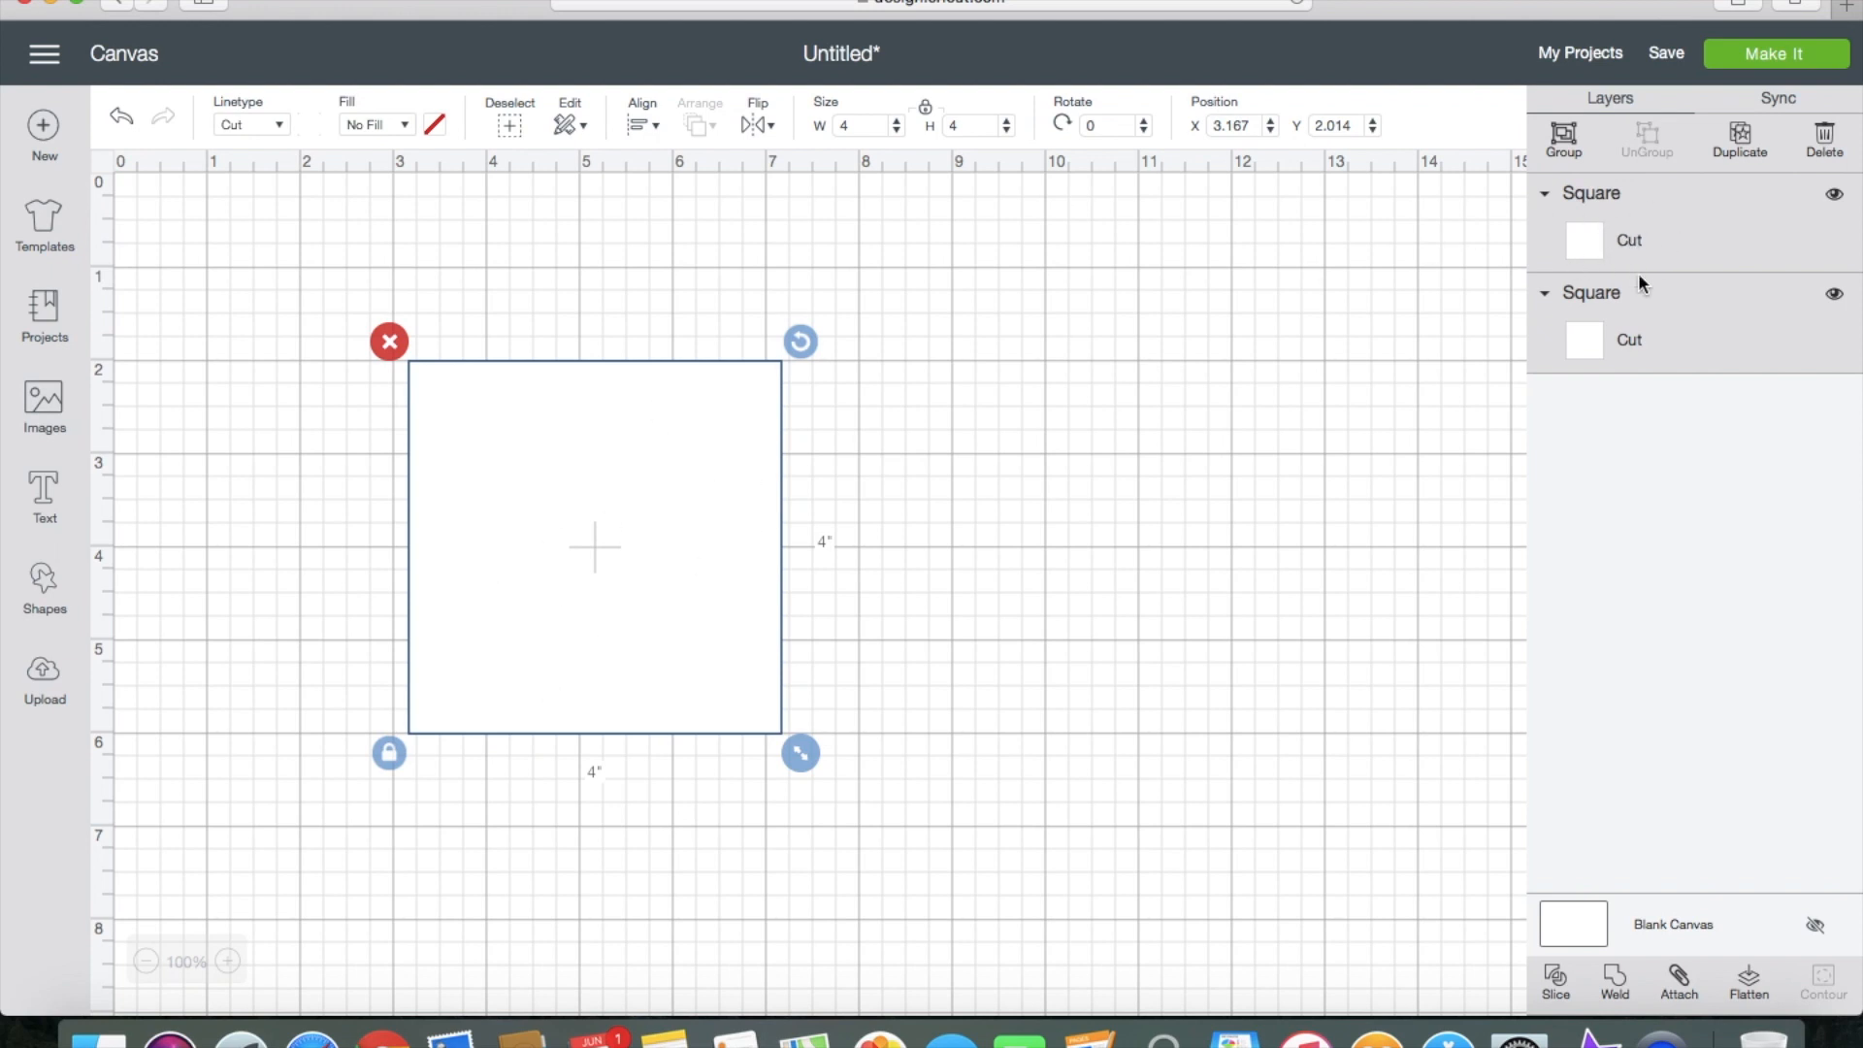
{"action": "left_click", "coordinate": [1679, 986]}
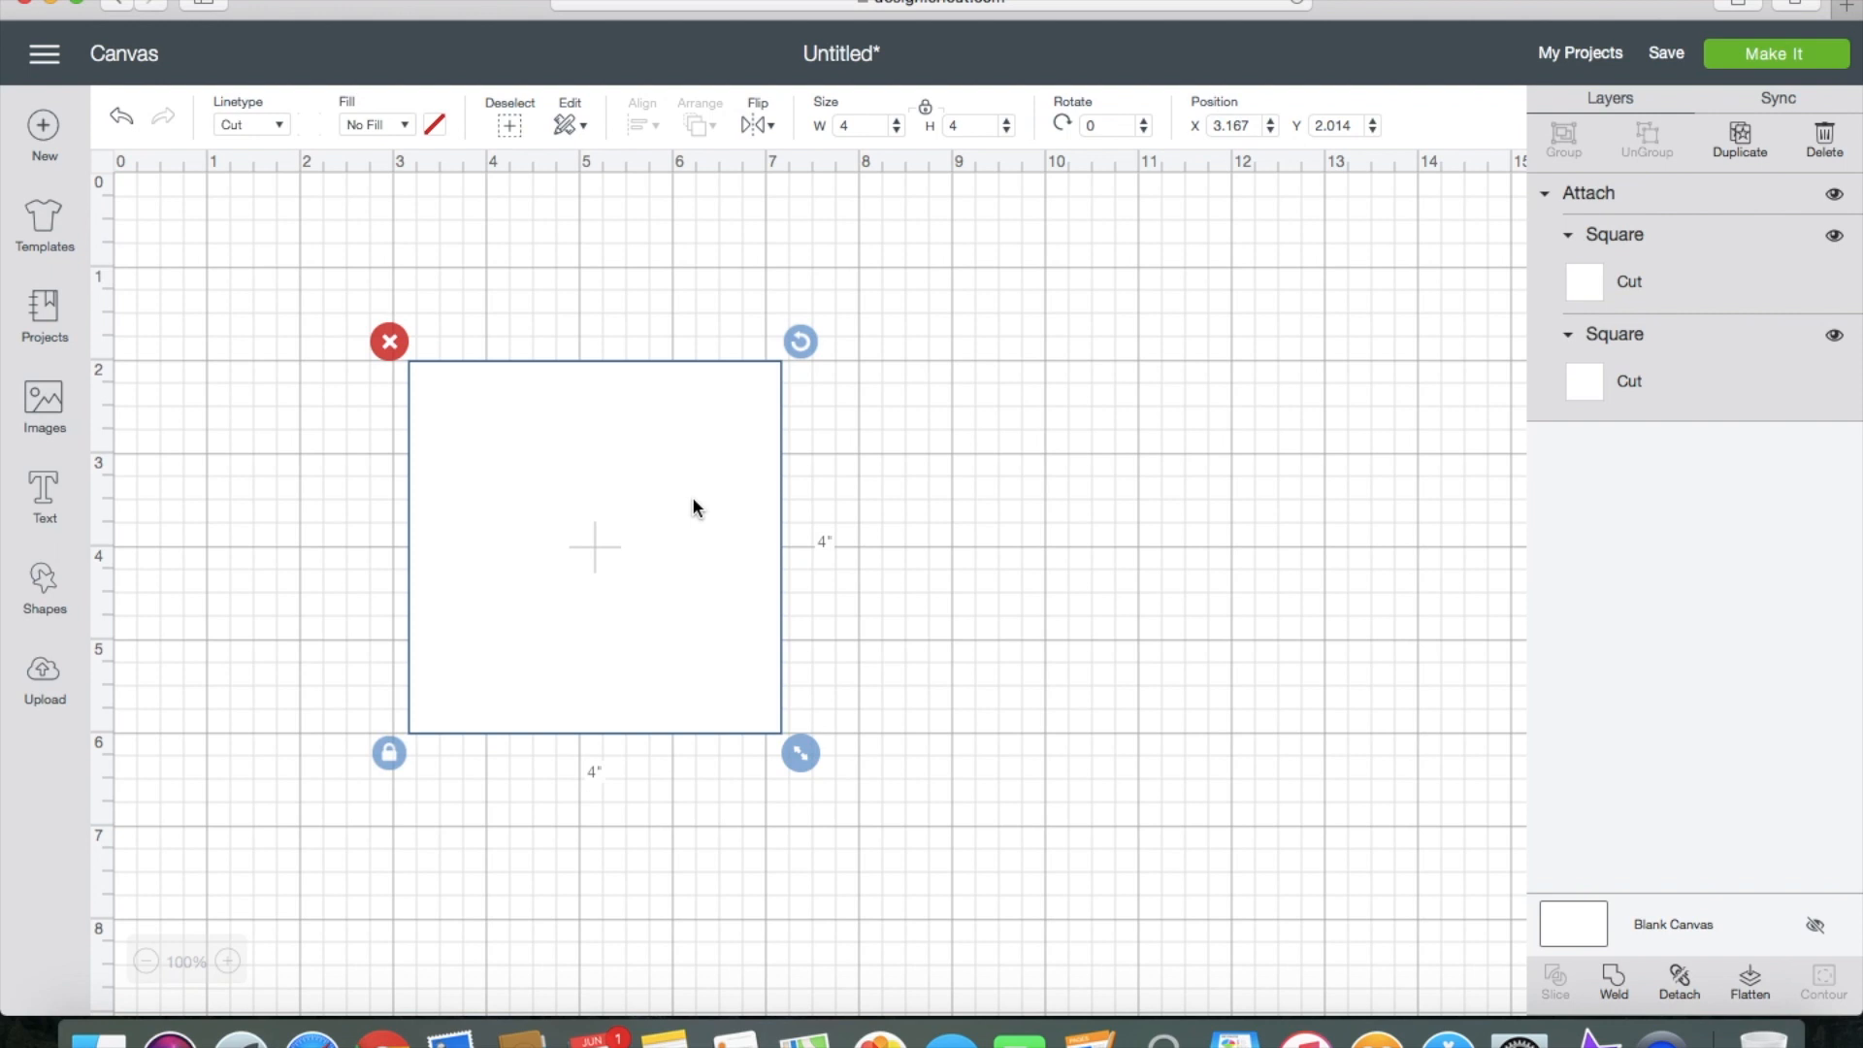
Step: Move the attached squares to the canvas origin, and reposition them at about X 3.4, Y 1.3 inches
{"action": "left_click_drag", "start_coordinate": [692, 500], "coordinate": [903, 309]}
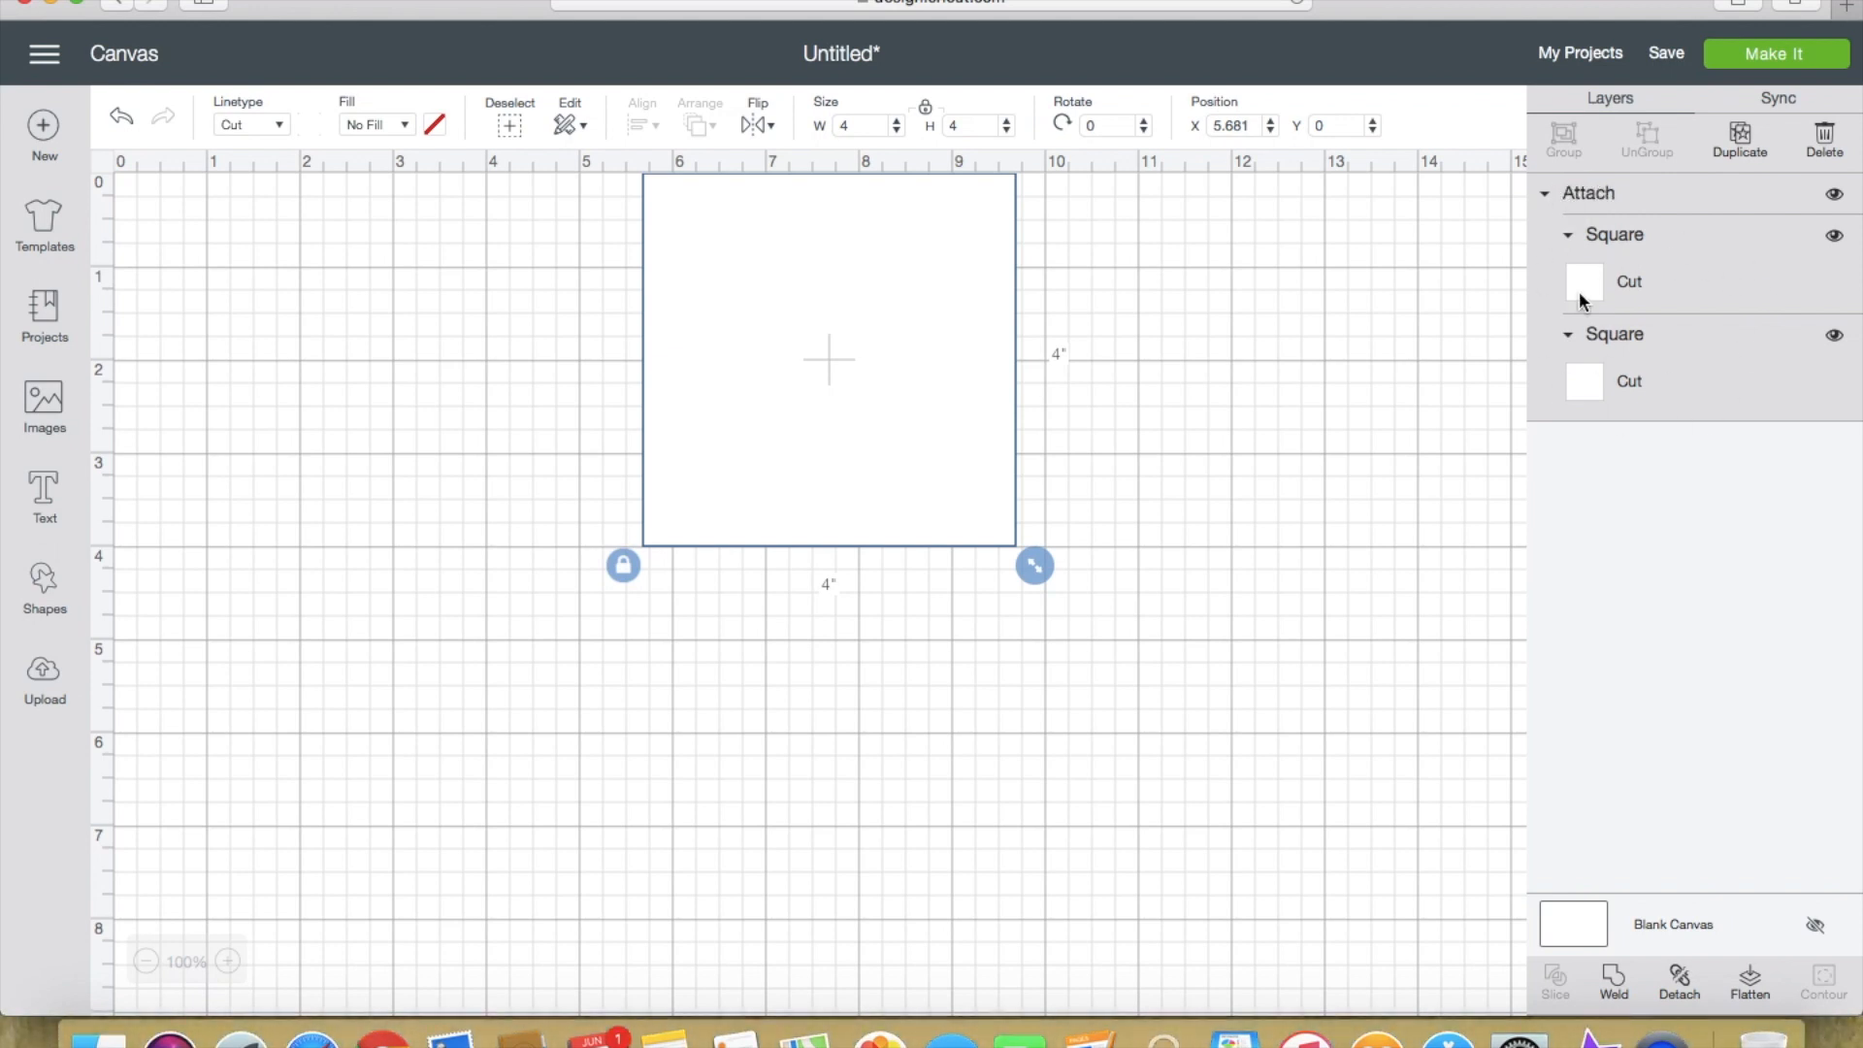
{"action": "left_click_drag", "start_coordinate": [704, 419], "coordinate": [194, 409]}
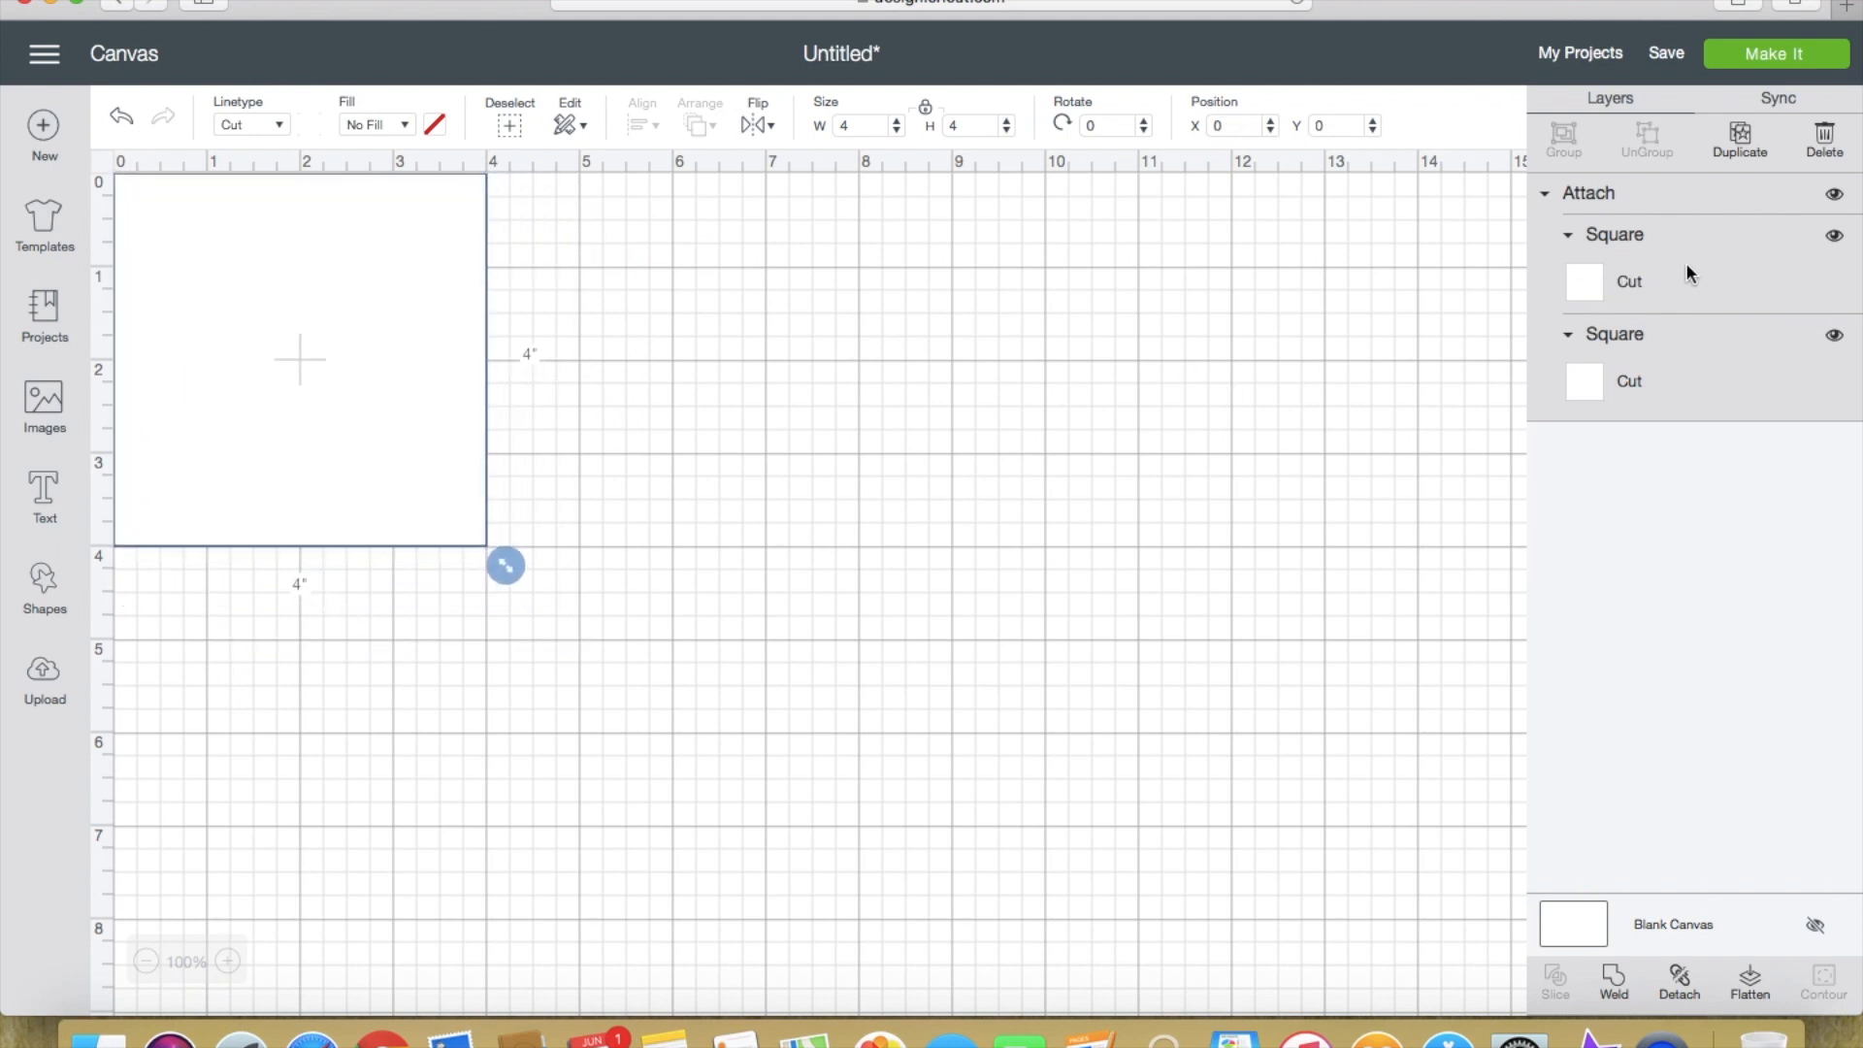
{"action": "left_click", "coordinate": [991, 424]}
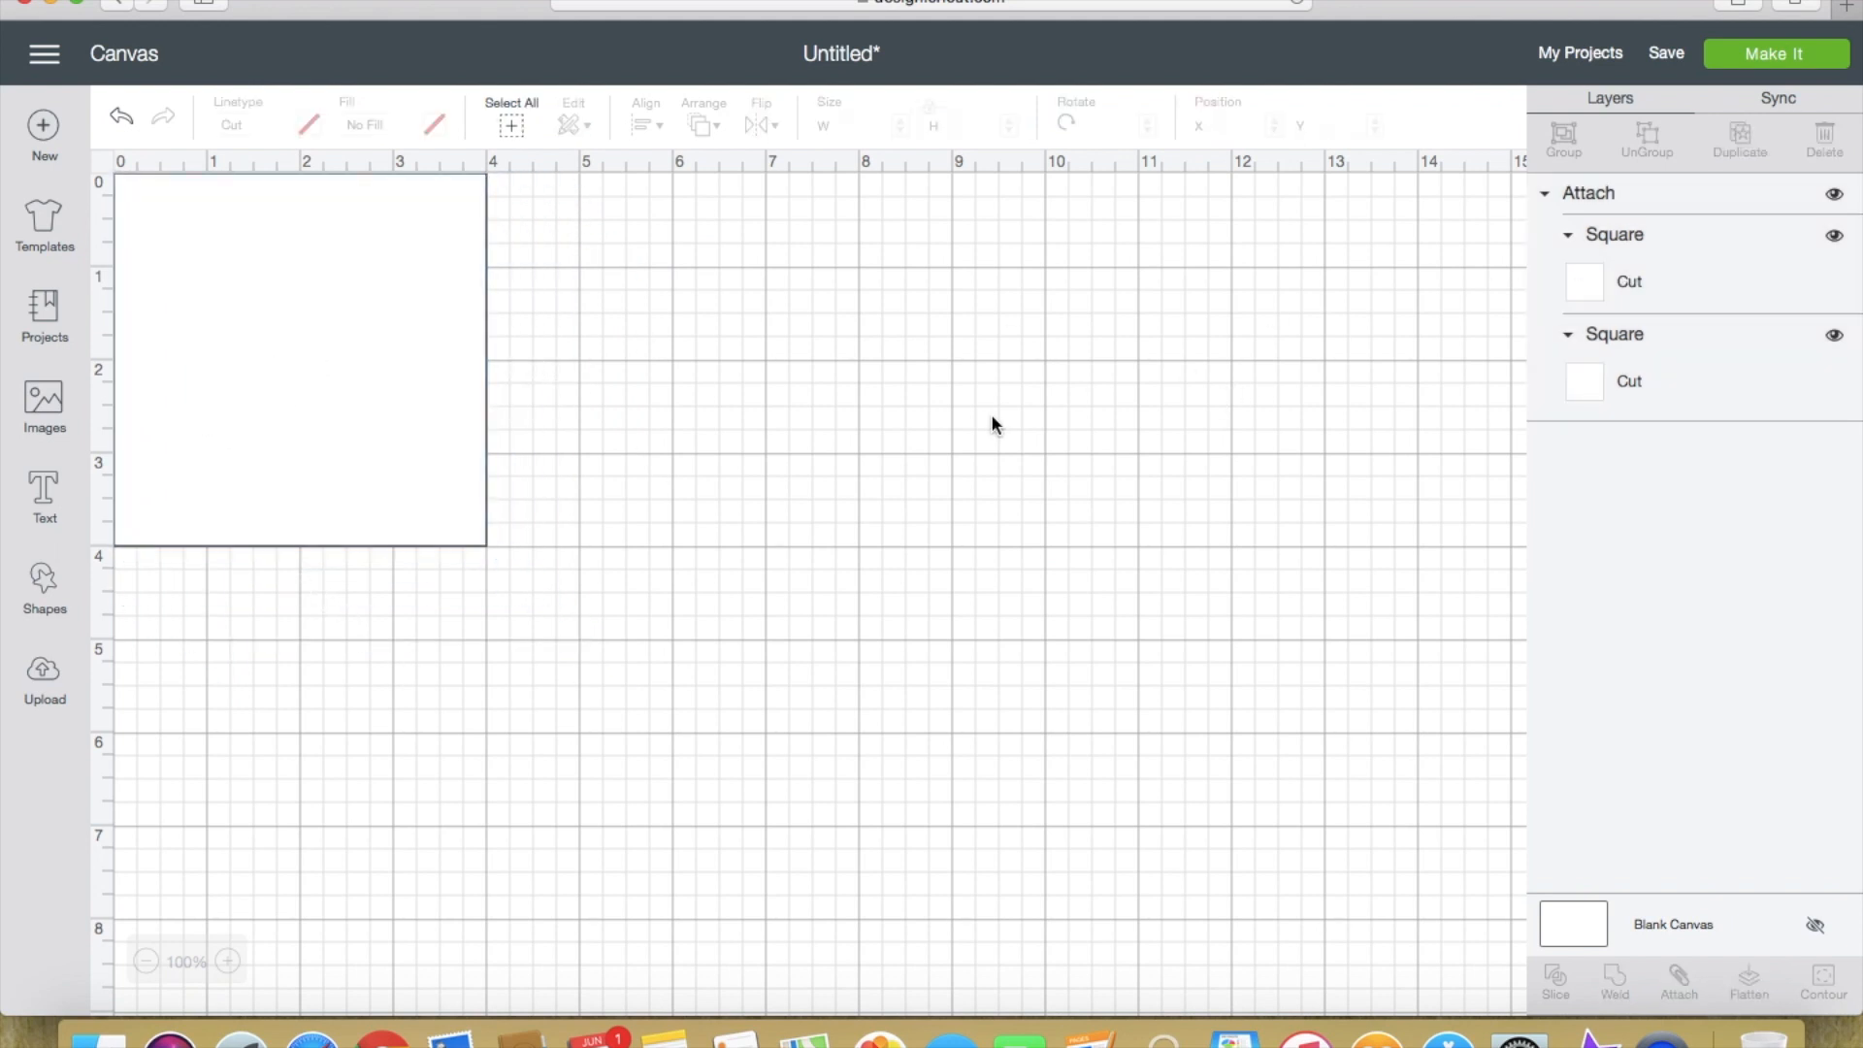
{"action": "left_click", "coordinate": [1674, 355]}
{"action": "left_click", "coordinate": [1651, 250]}
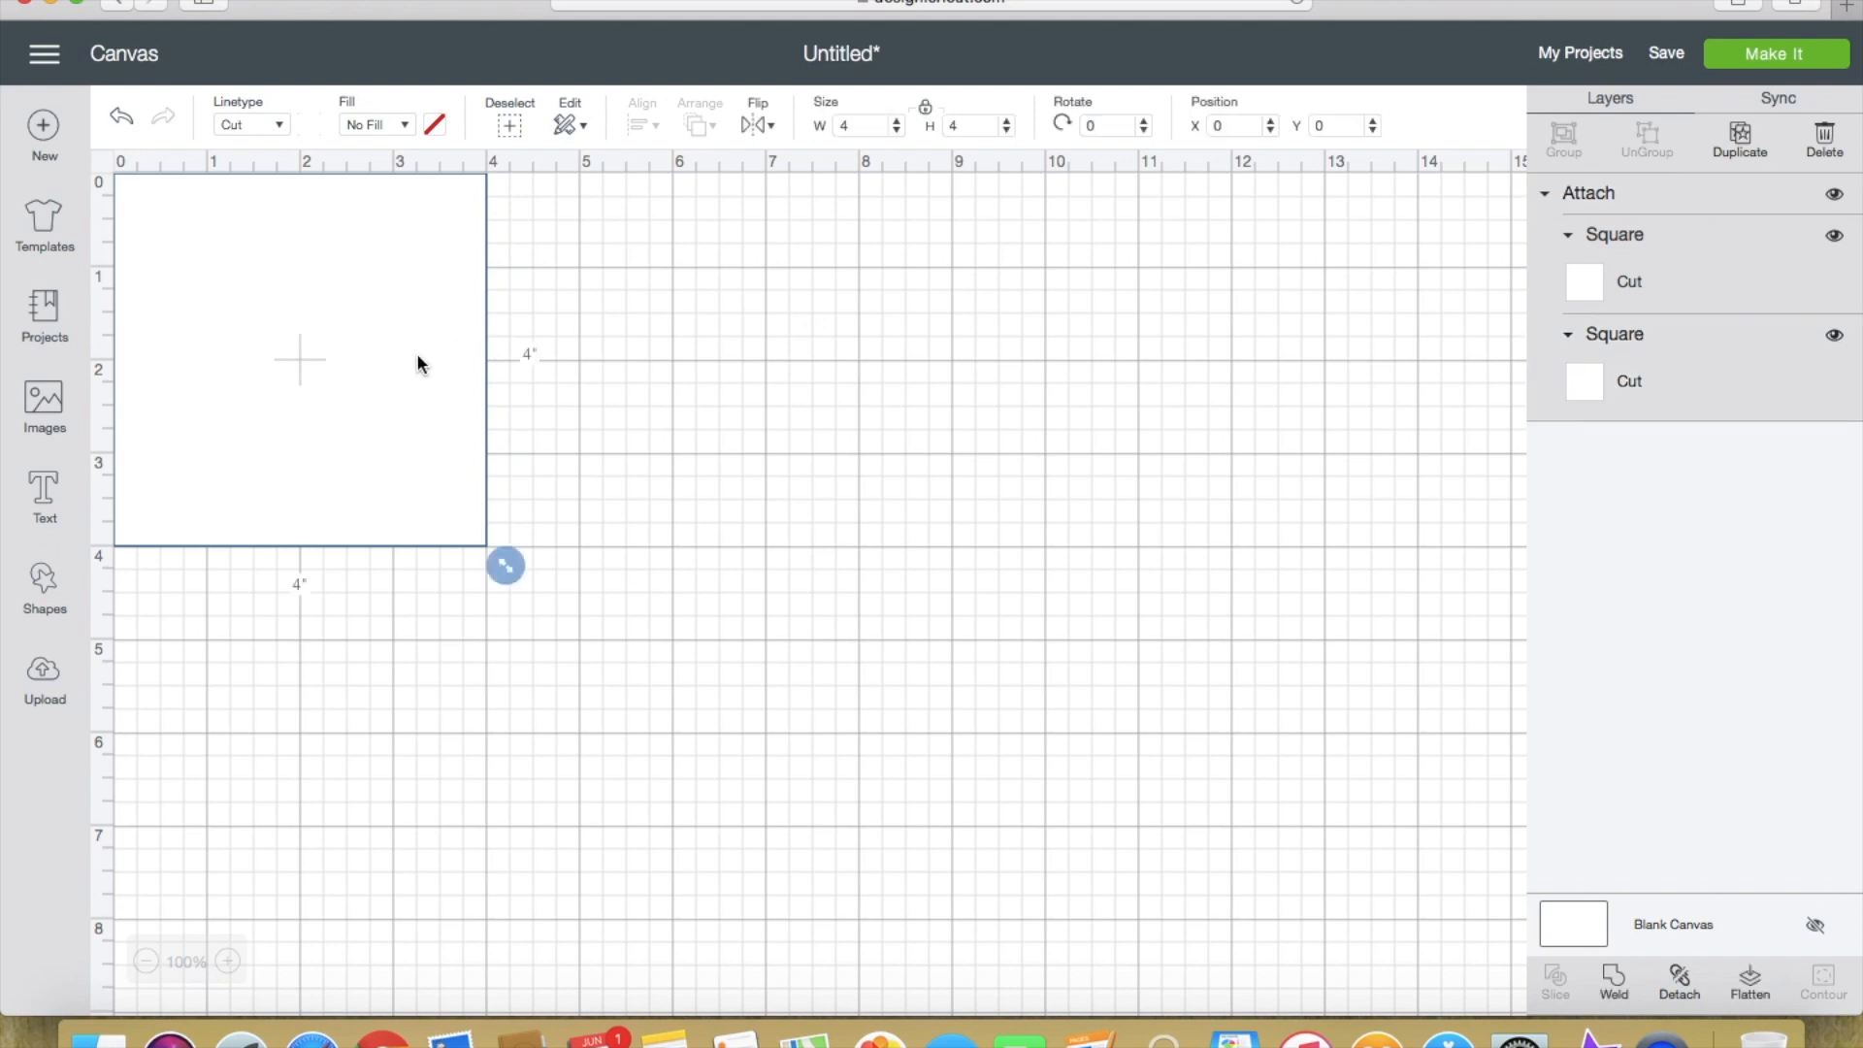
{"action": "left_click_drag", "start_coordinate": [417, 354], "coordinate": [734, 476]}
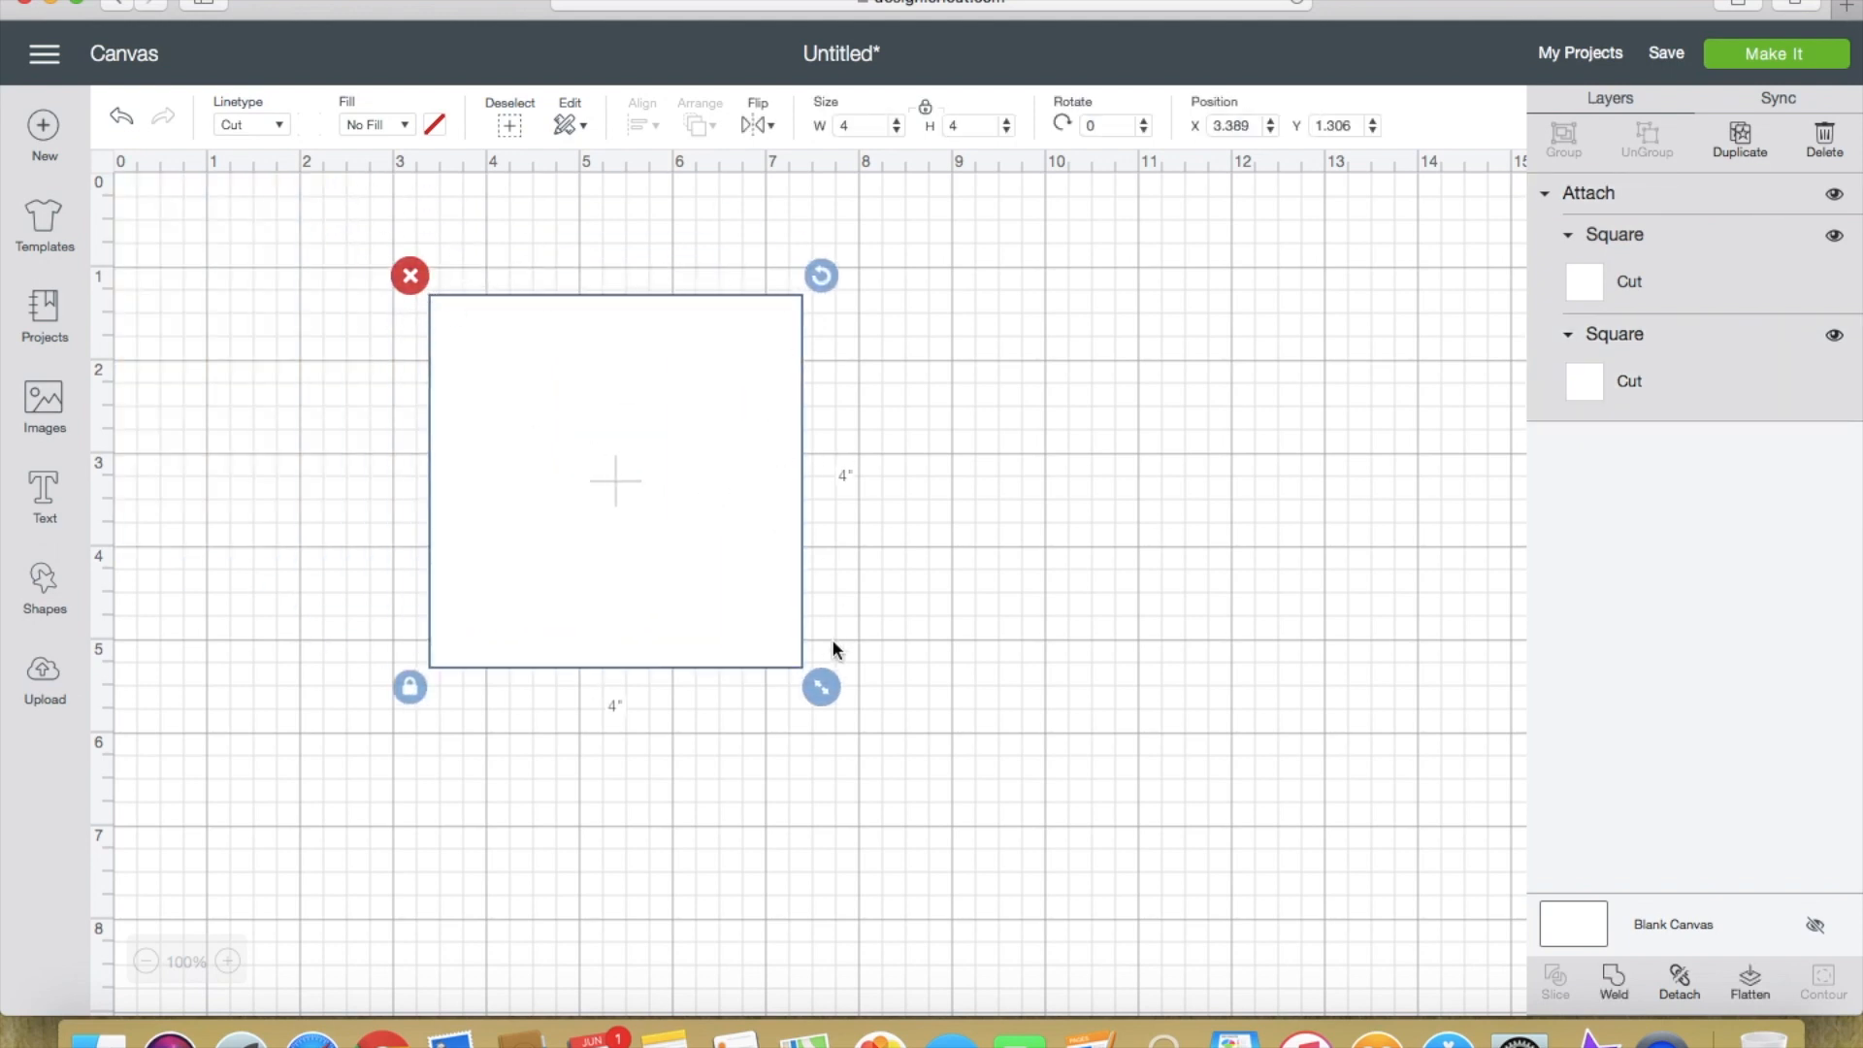
Step: Open the custom materials list and examine the cut pressure, multi-cut and blade type of the dial settings
{"action": "left_click", "coordinate": [43, 53]}
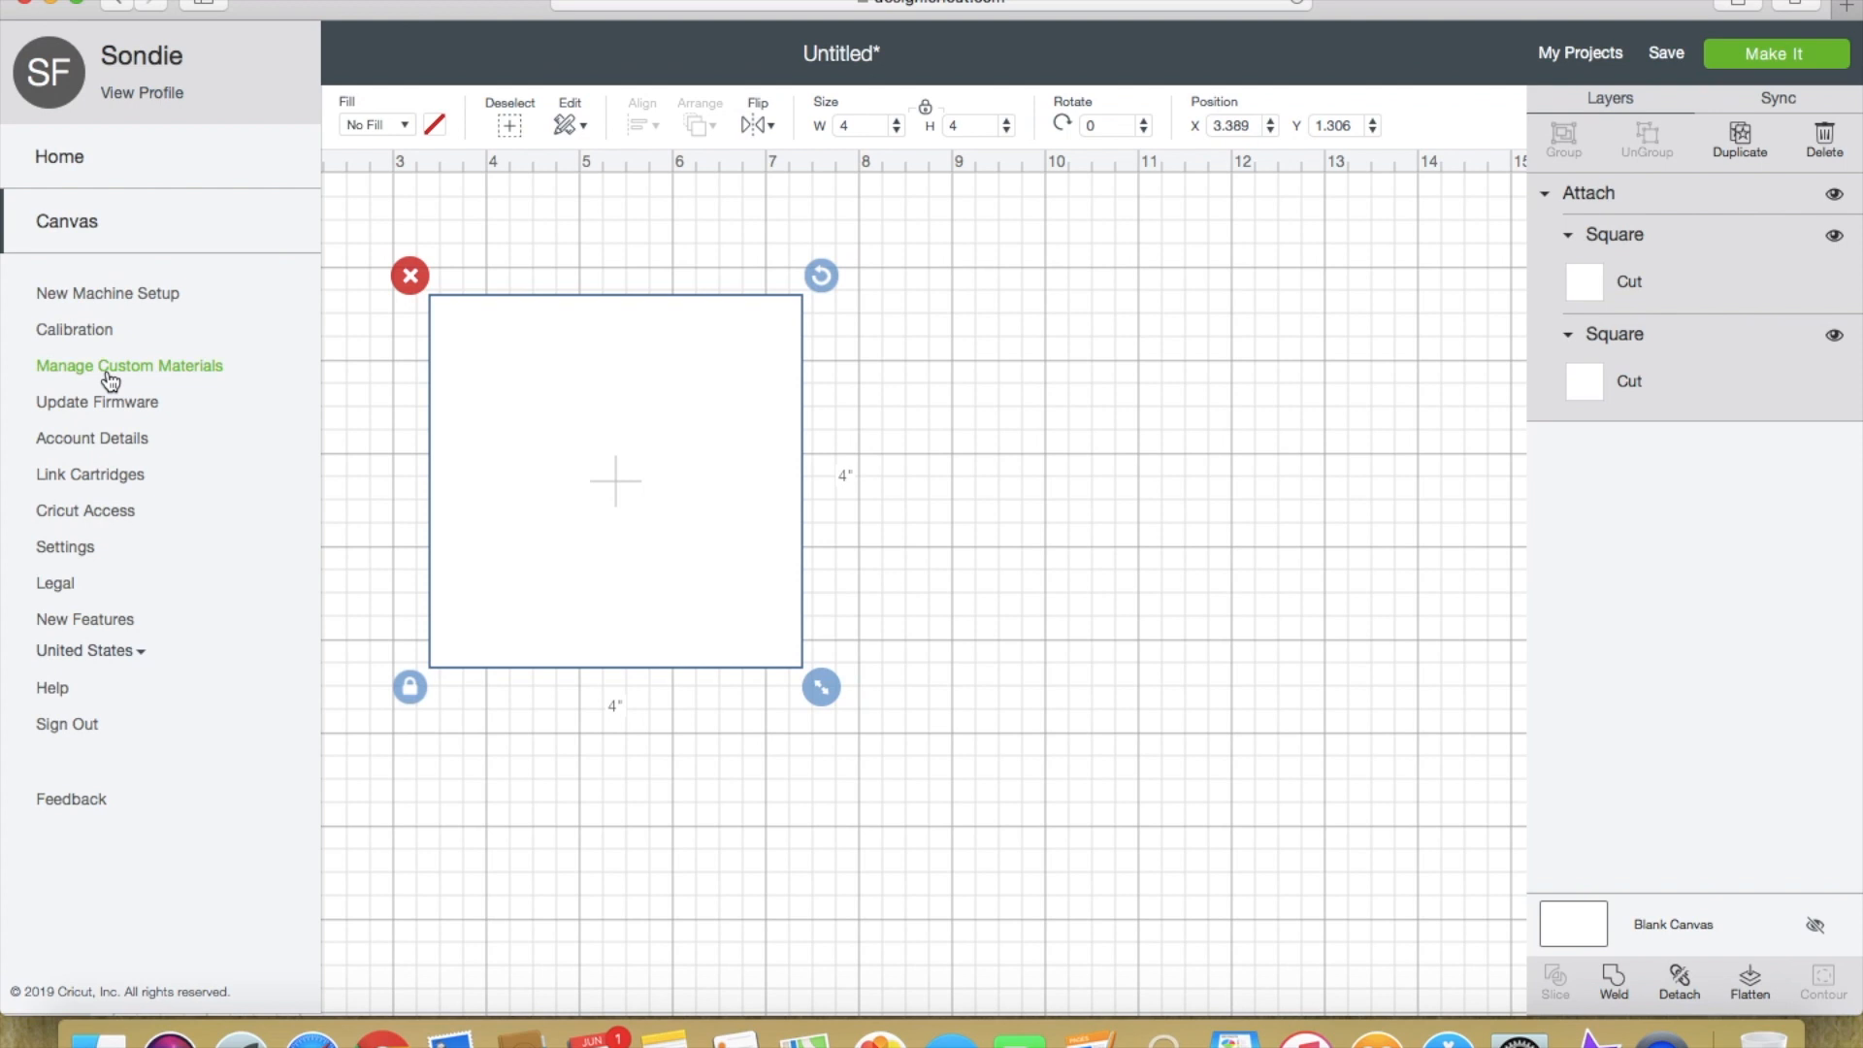
{"action": "left_click", "coordinate": [401, 251]}
{"action": "left_click", "coordinate": [59, 64]}
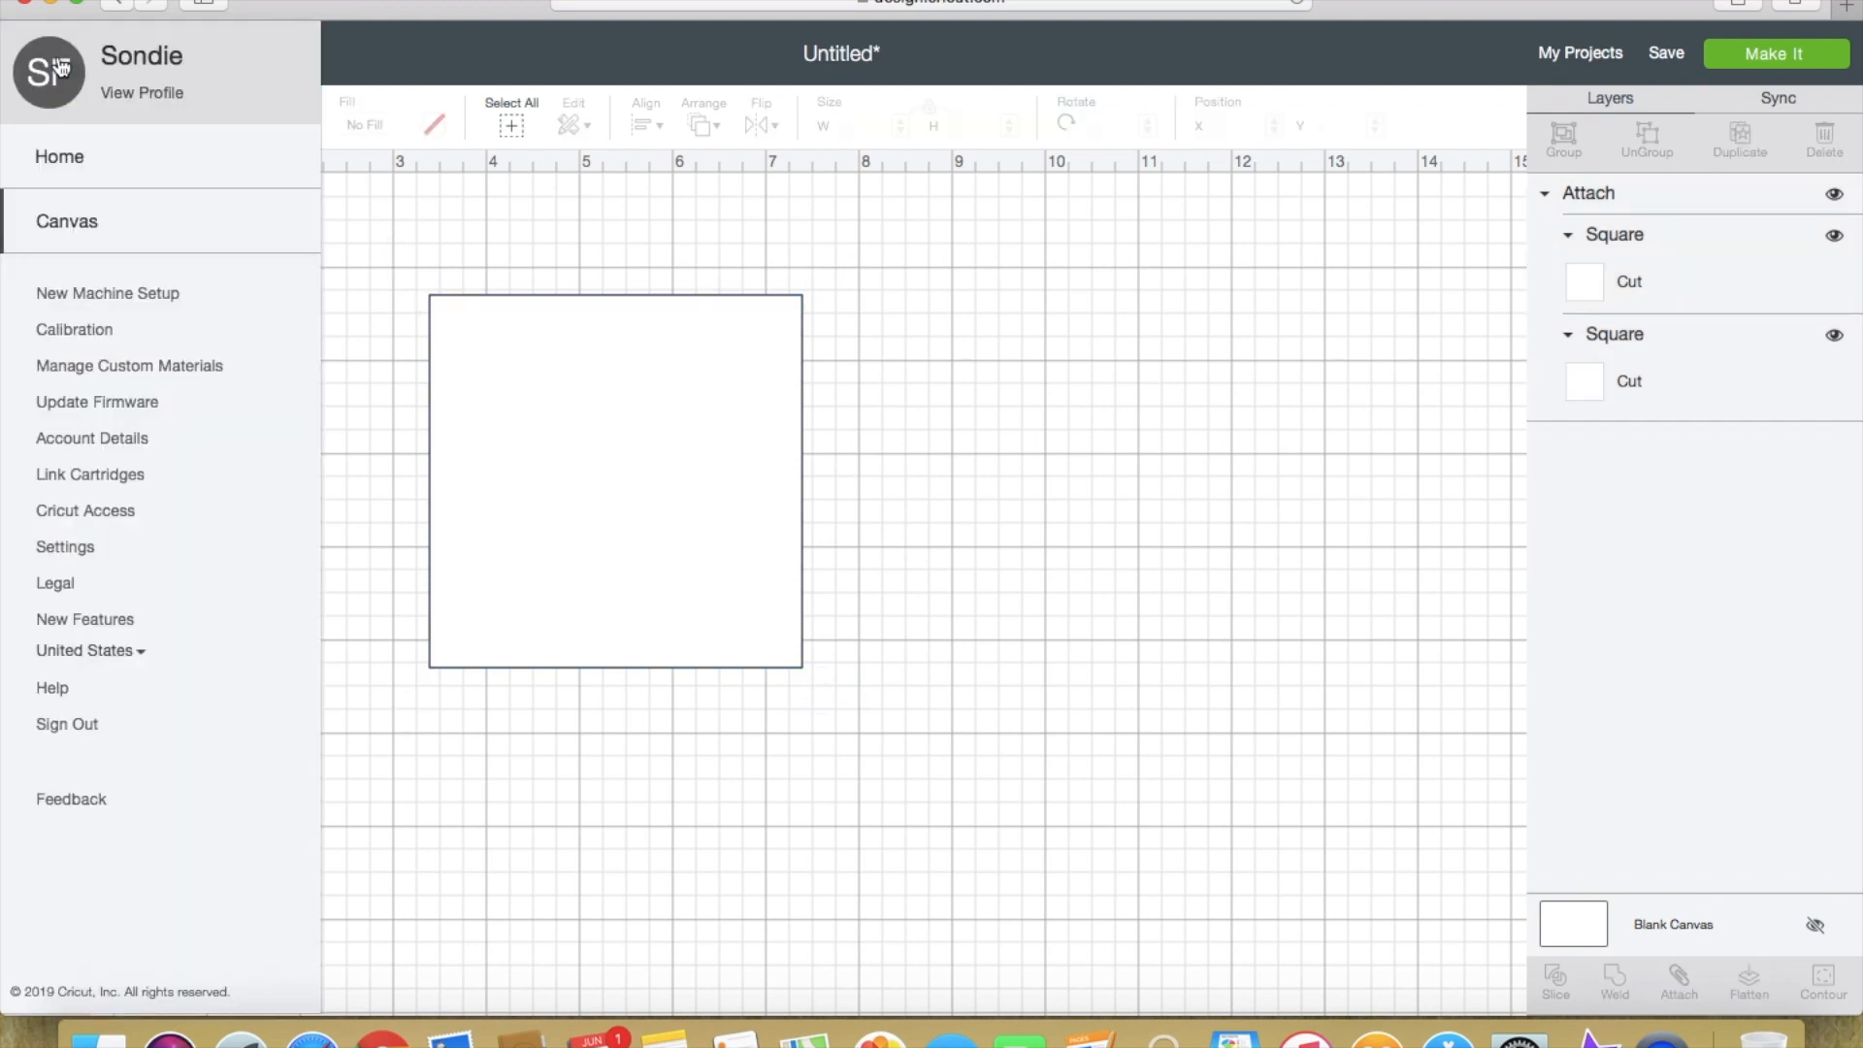
{"action": "left_click", "coordinate": [492, 181]}
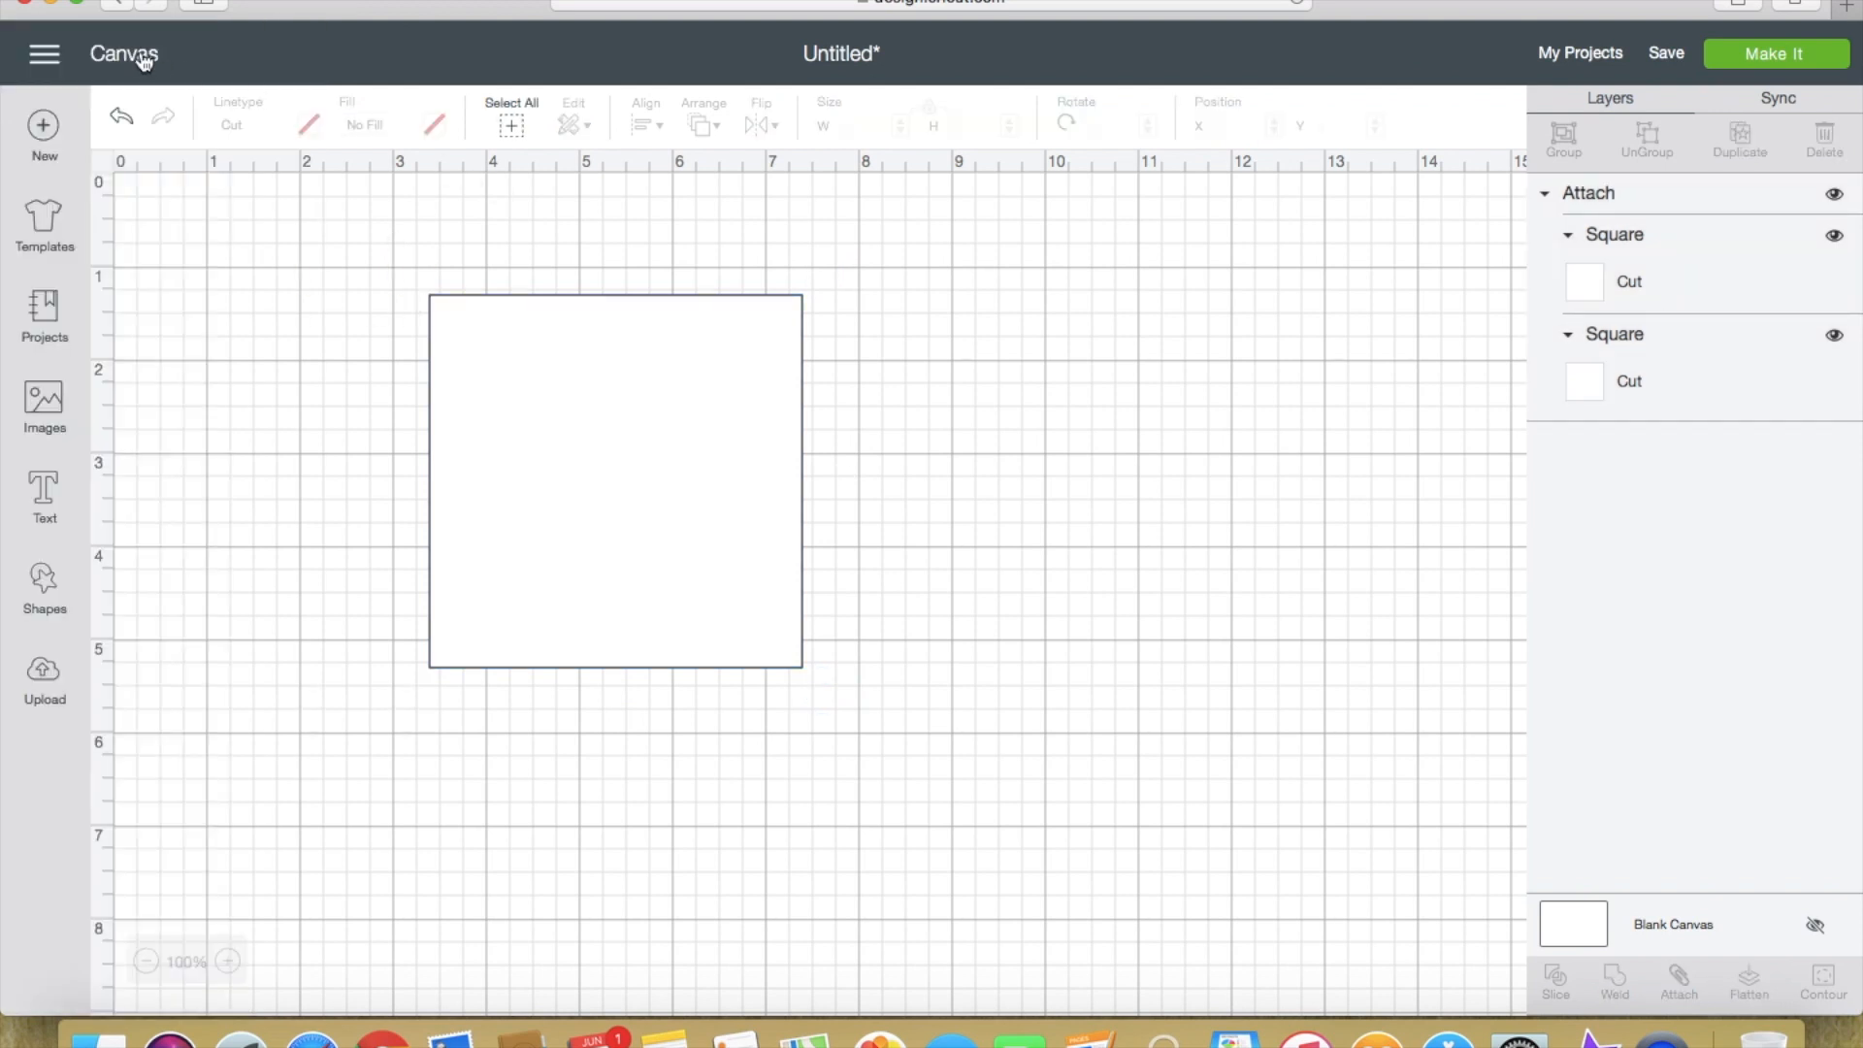
{"action": "left_click", "coordinate": [42, 64]}
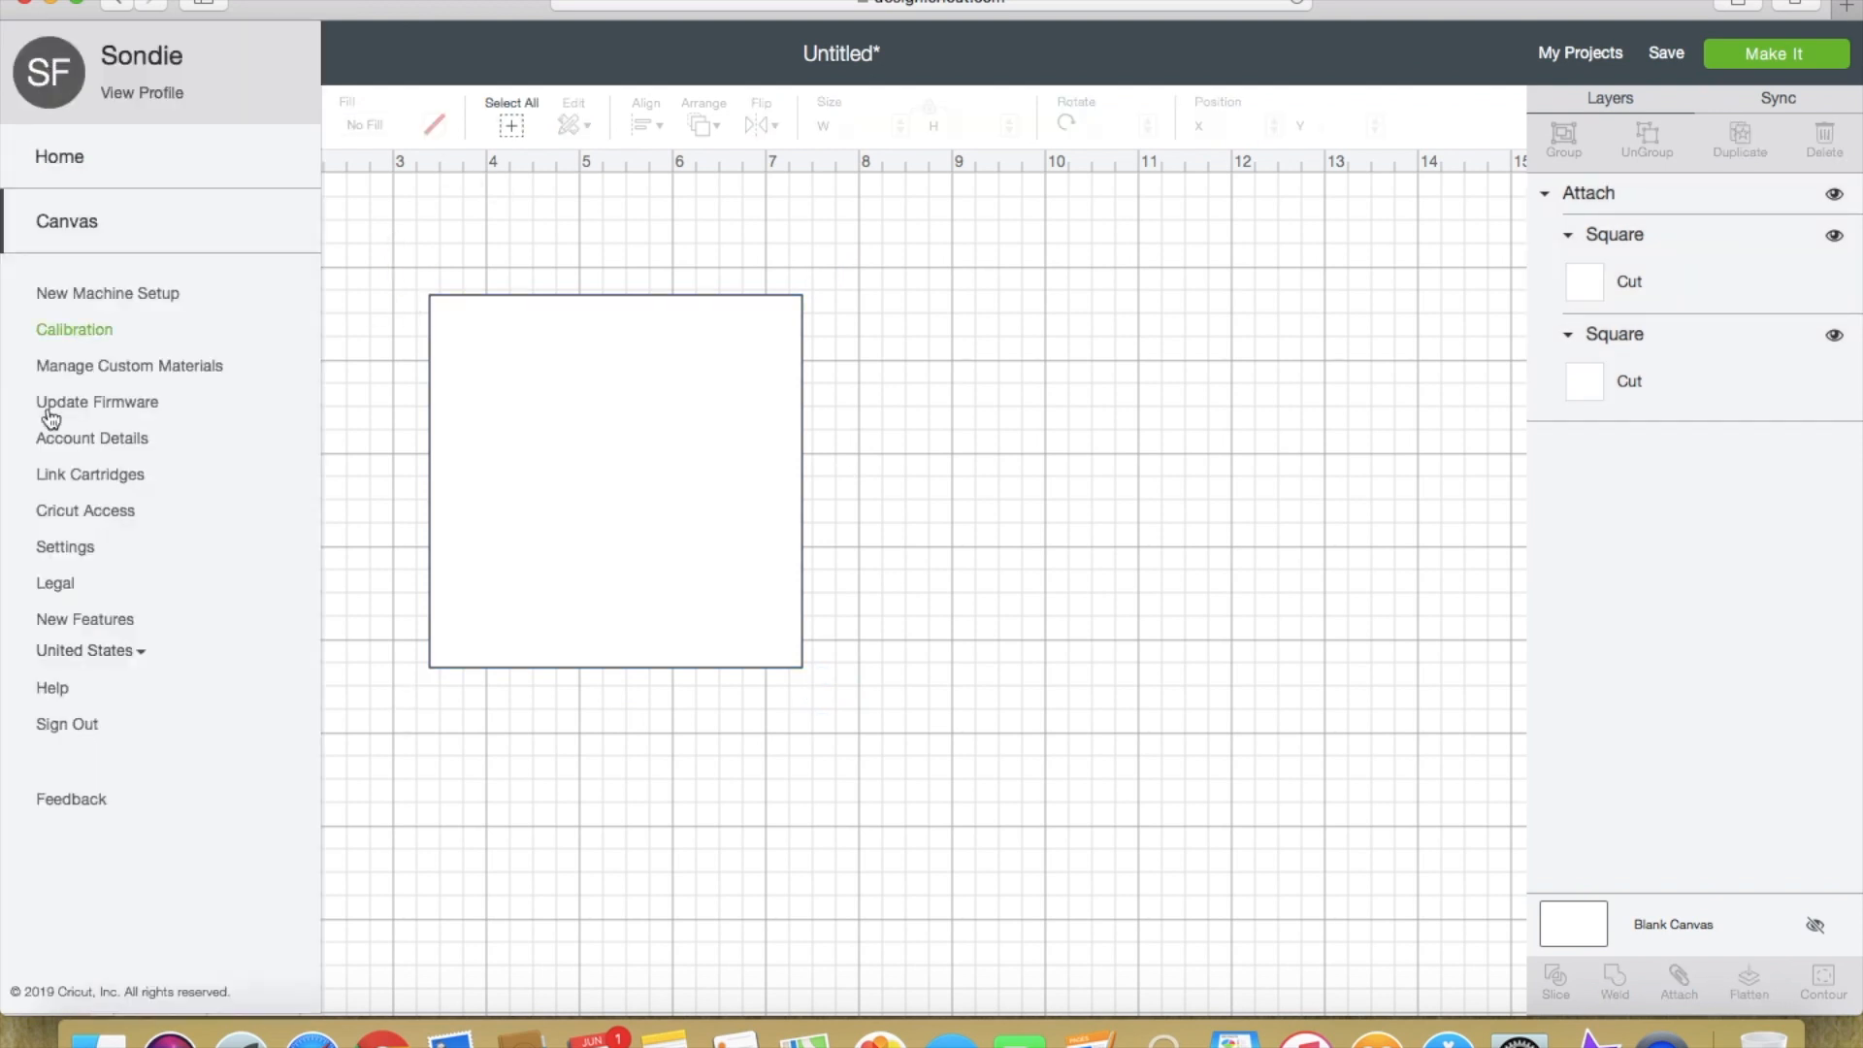
{"action": "left_click", "coordinate": [83, 369]}
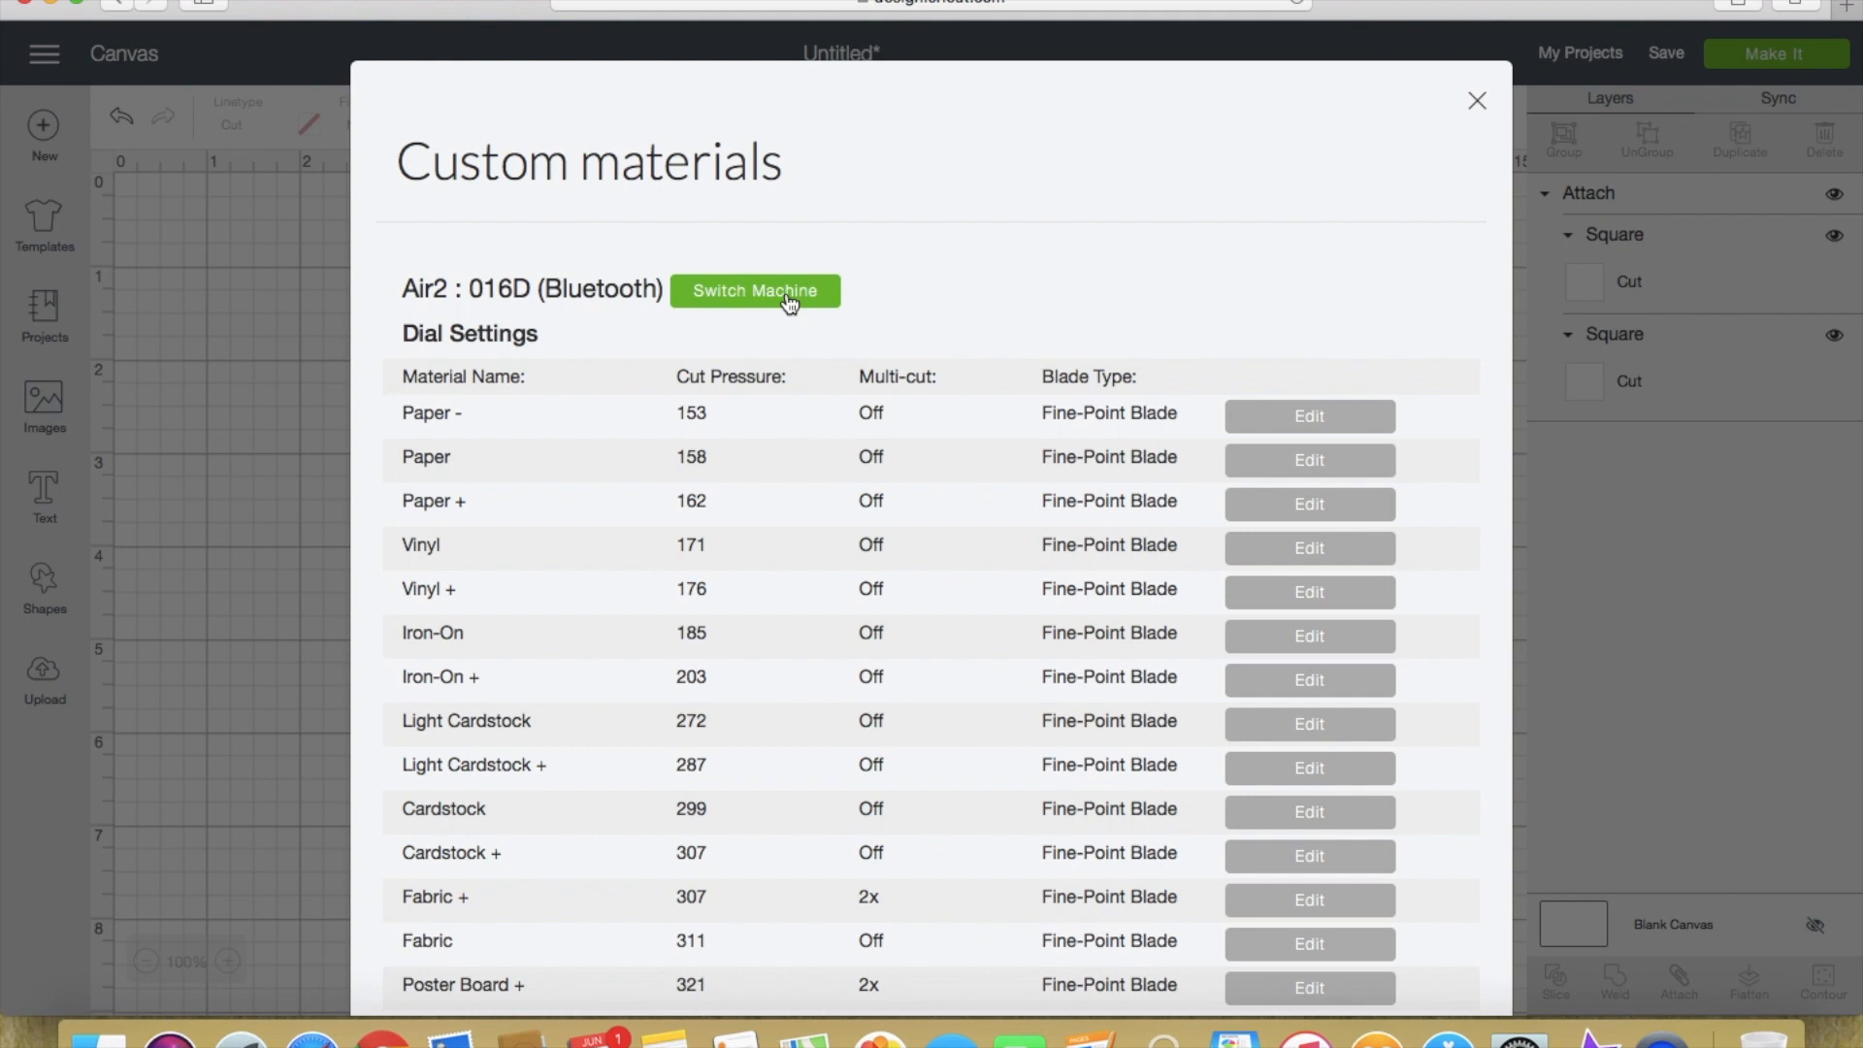
{"action": "scroll", "coordinate": [947, 414], "scroll_direction": "down", "scroll_amount": 1}
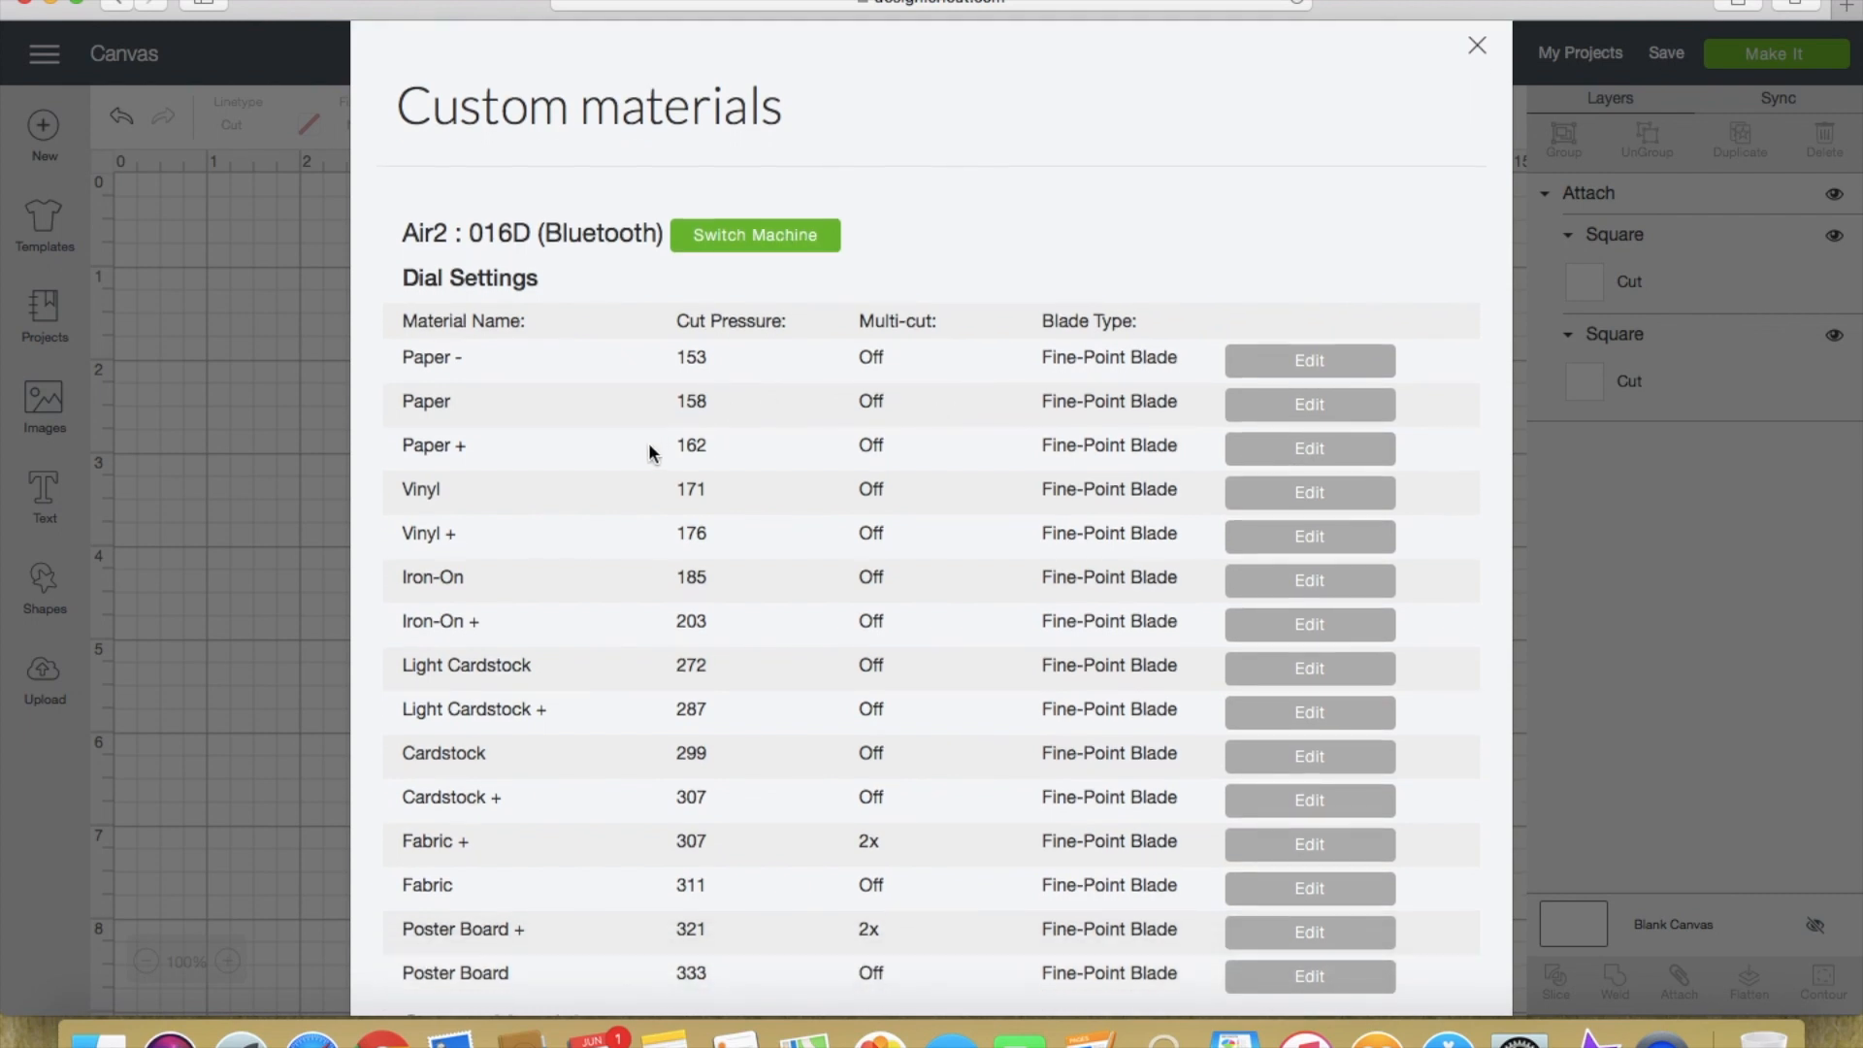
{"action": "scroll", "coordinate": [649, 450], "scroll_direction": "down", "scroll_amount": 2}
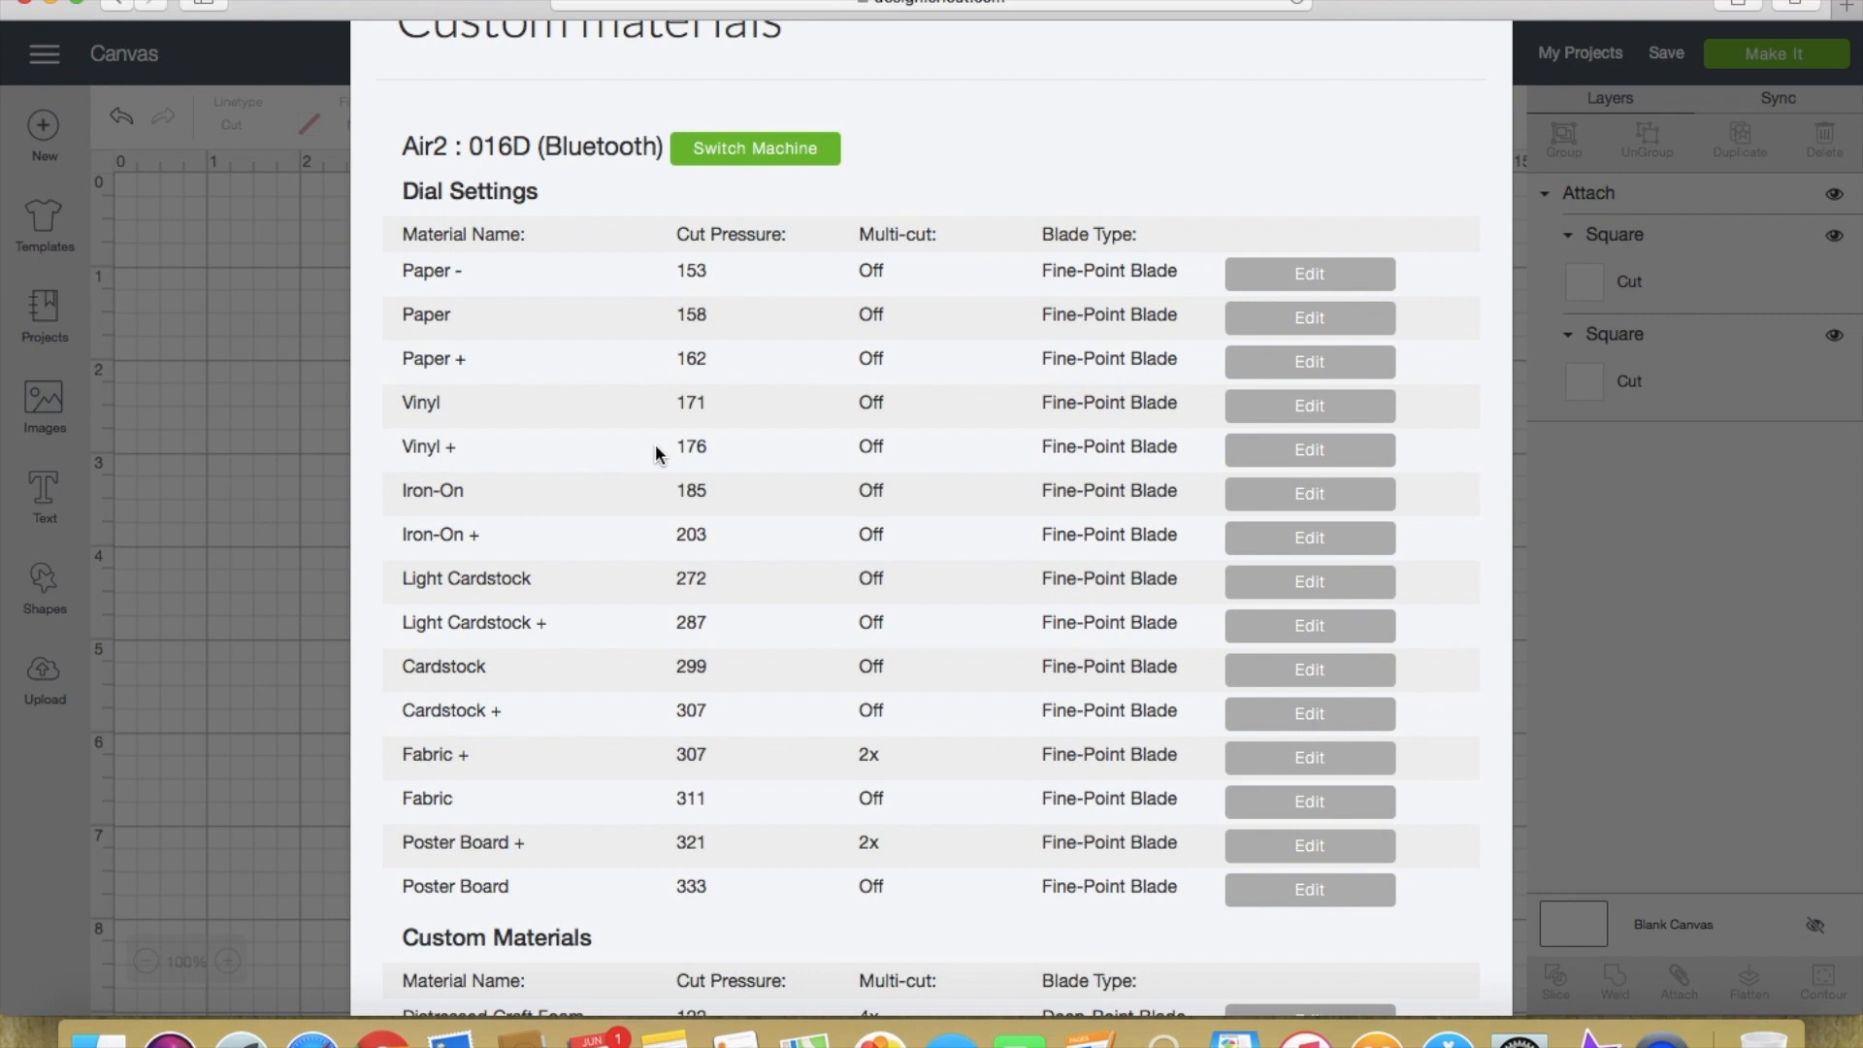
{"action": "scroll", "coordinate": [655, 444], "scroll_direction": "down", "scroll_amount": 1}
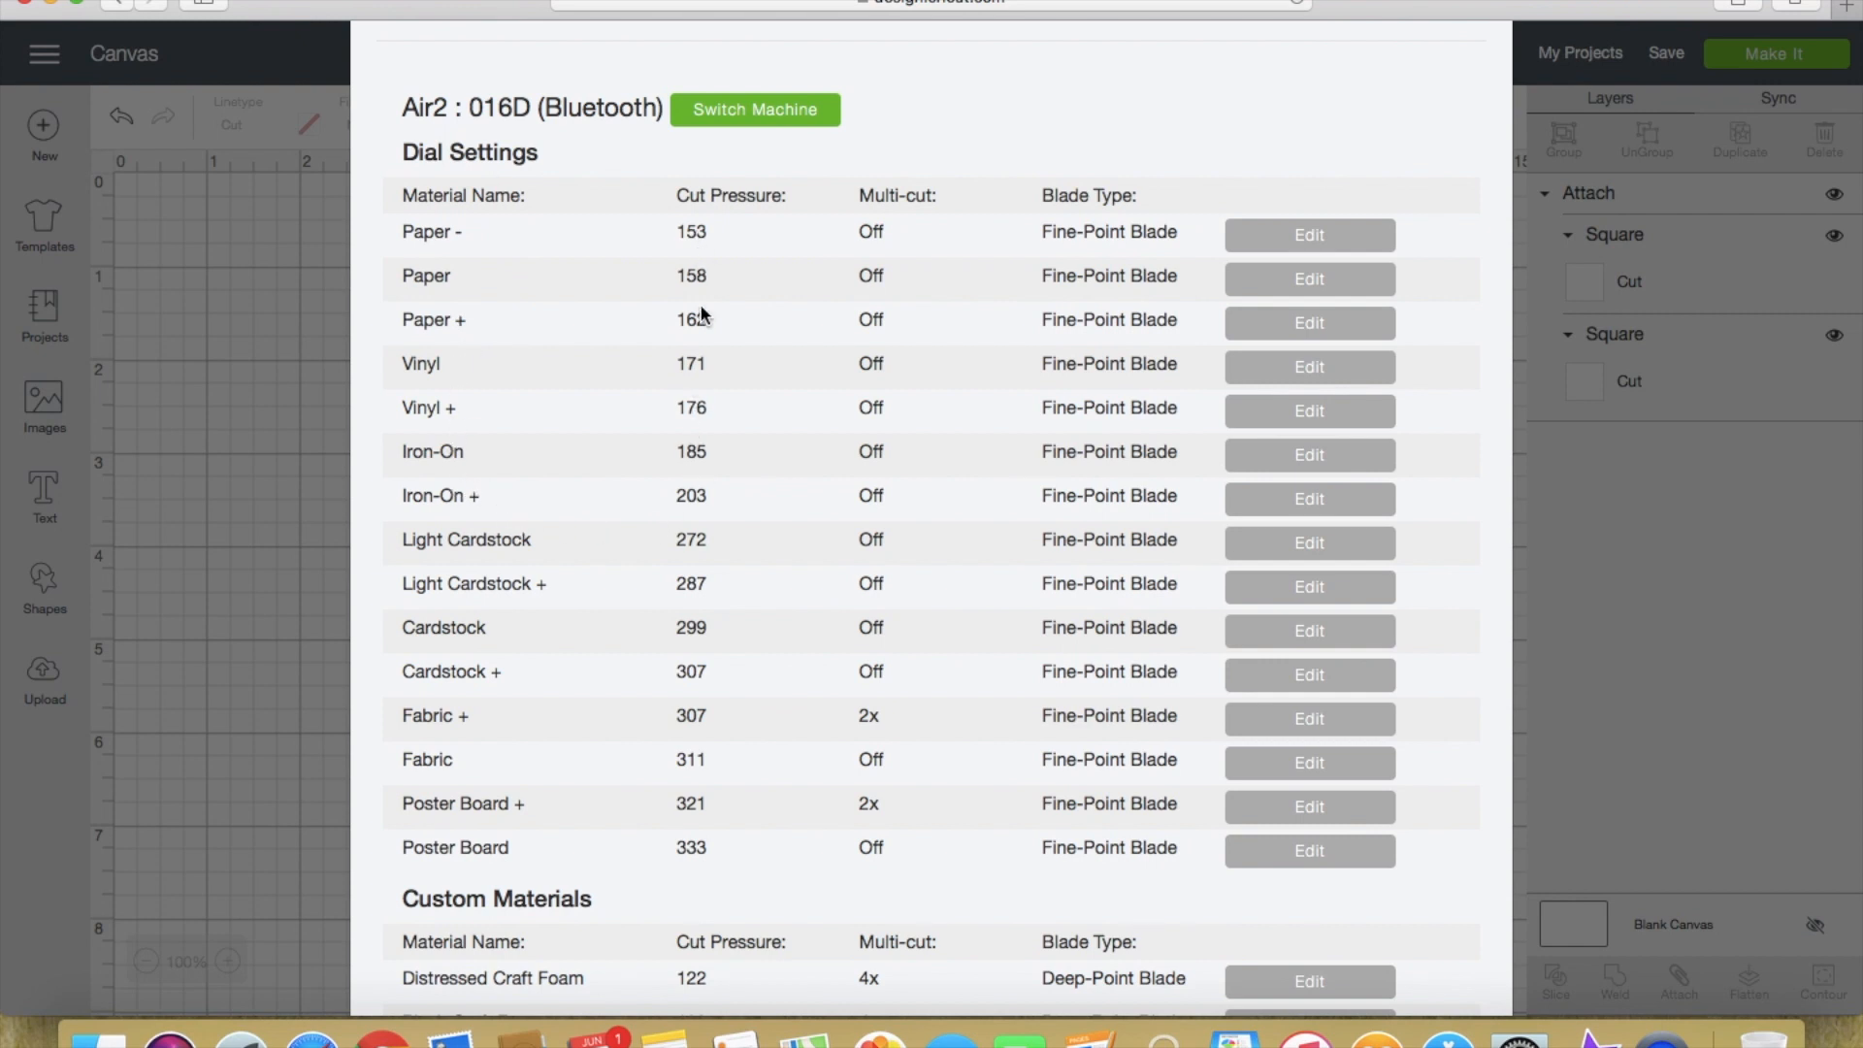
{"action": "scroll", "coordinate": [686, 662], "scroll_direction": "down", "scroll_amount": 10}
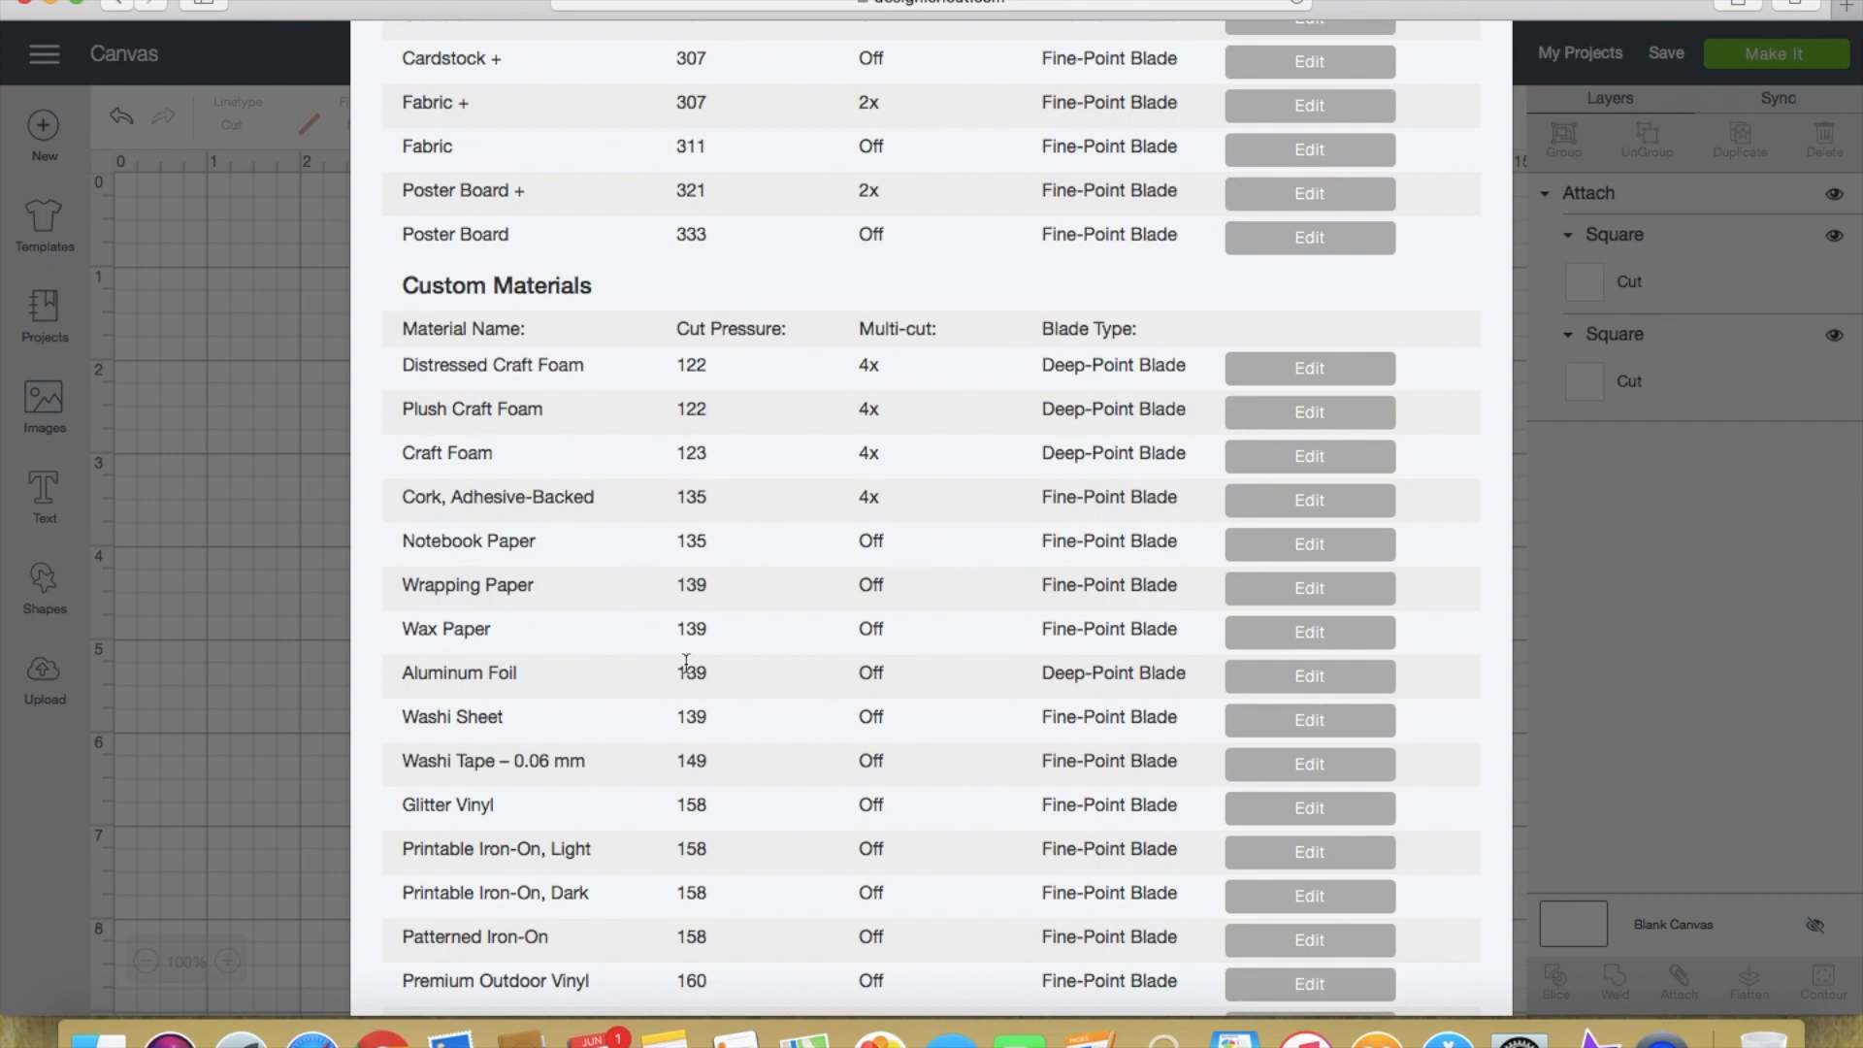
{"action": "scroll", "coordinate": [754, 388], "scroll_direction": "up", "scroll_amount": 10}
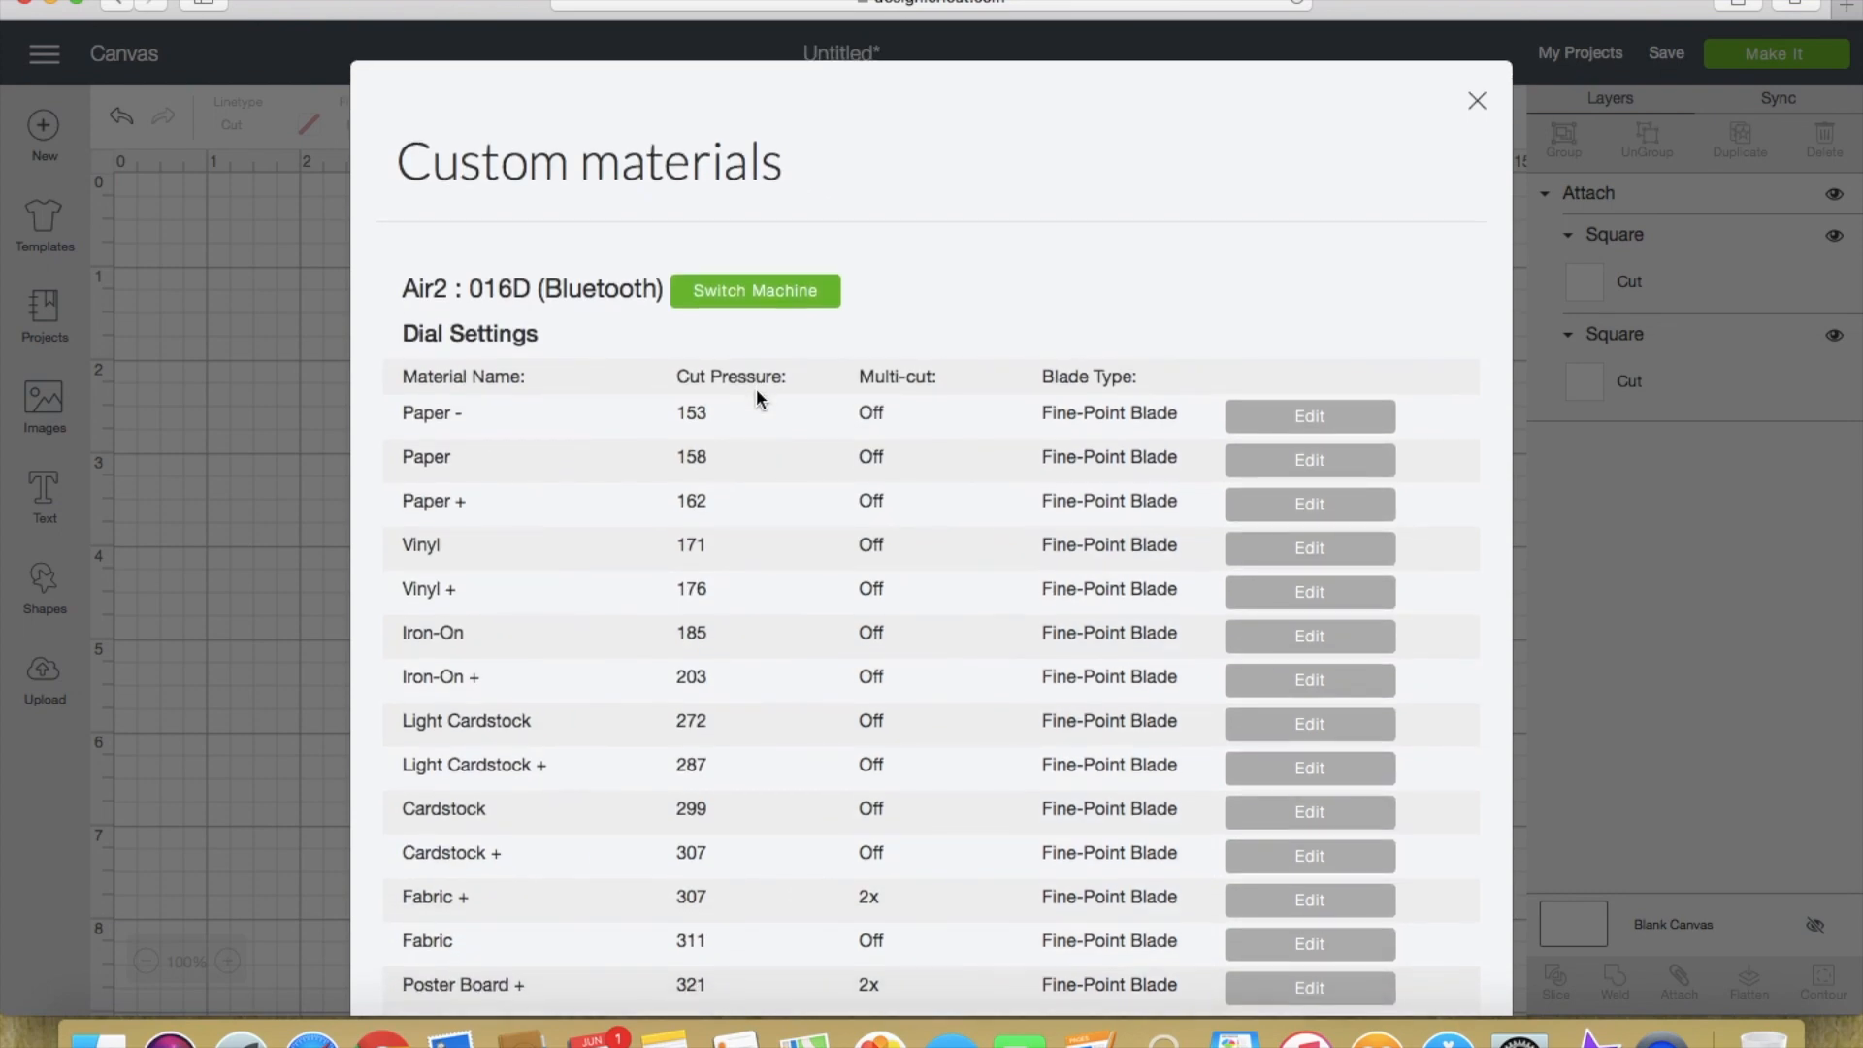
Step: Examine the cut pressures and blade types in the Custom Materials section, and close the list
{"action": "scroll", "coordinate": [757, 396], "scroll_direction": "down", "scroll_amount": 15}
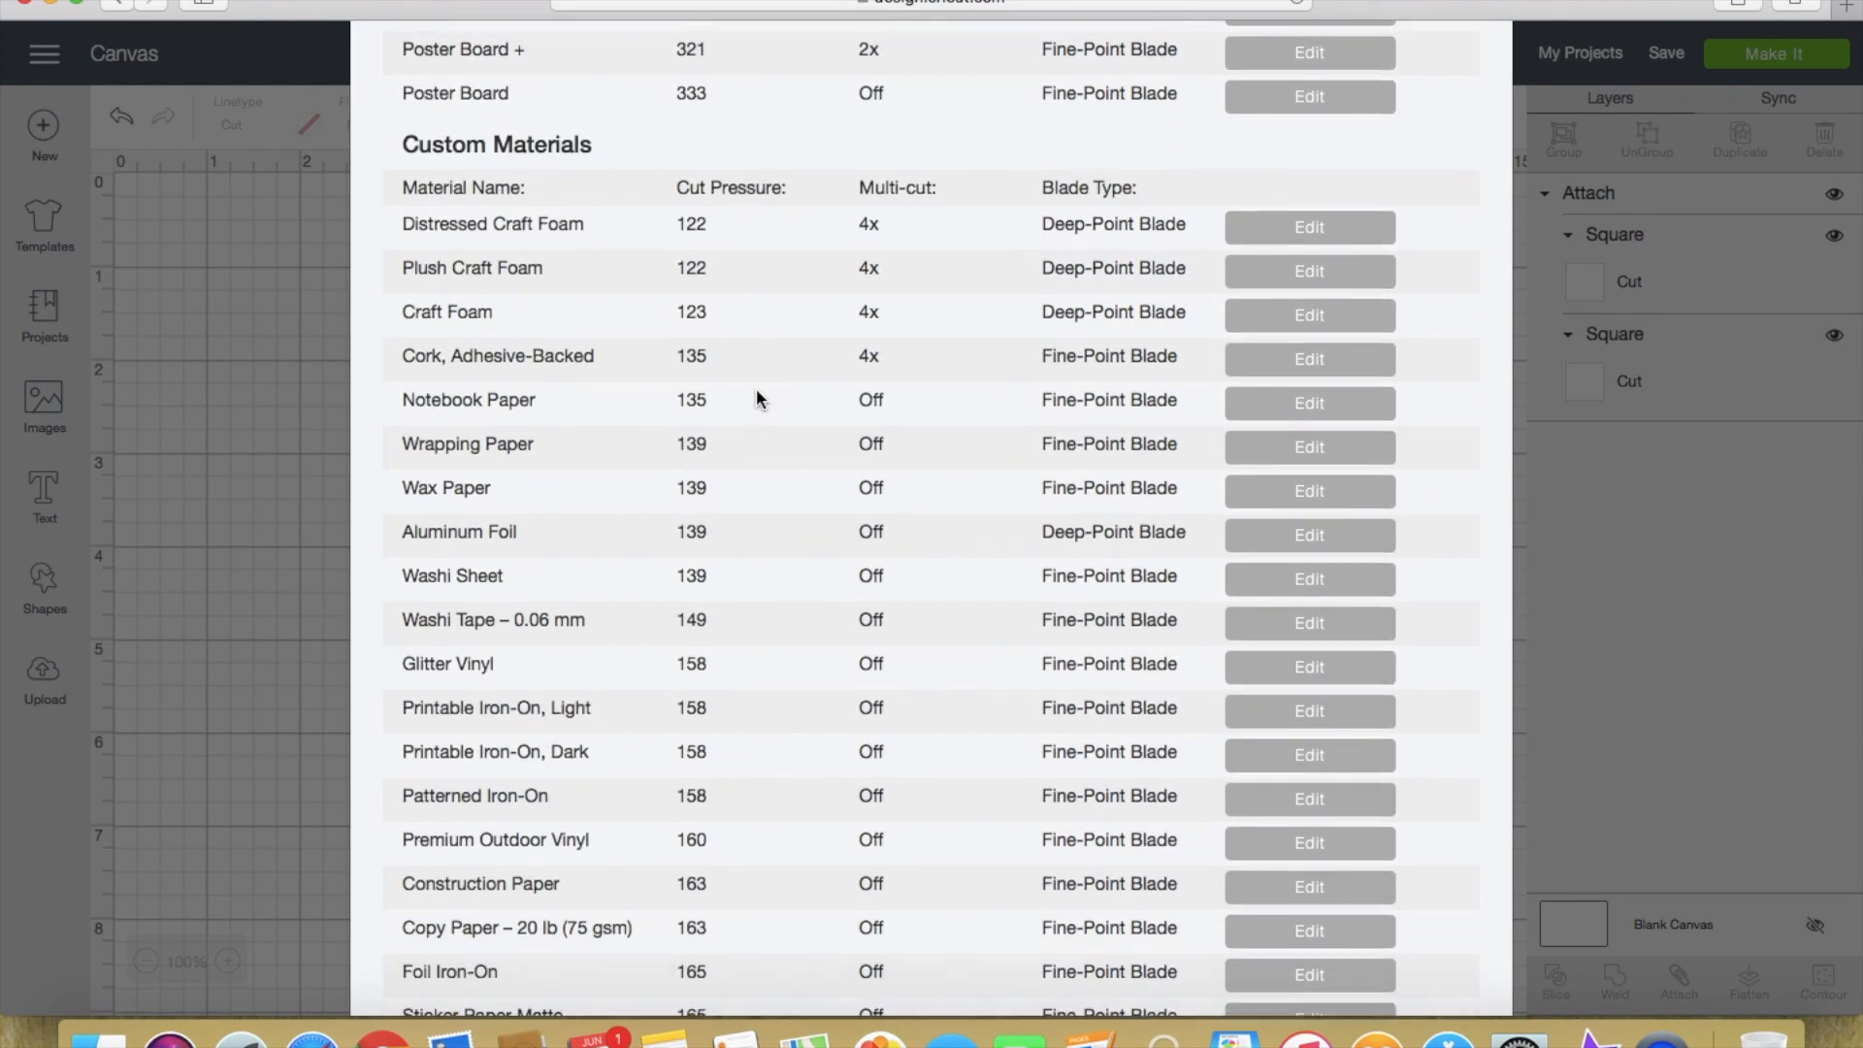
{"action": "scroll", "coordinate": [757, 398], "scroll_direction": "down", "scroll_amount": 5}
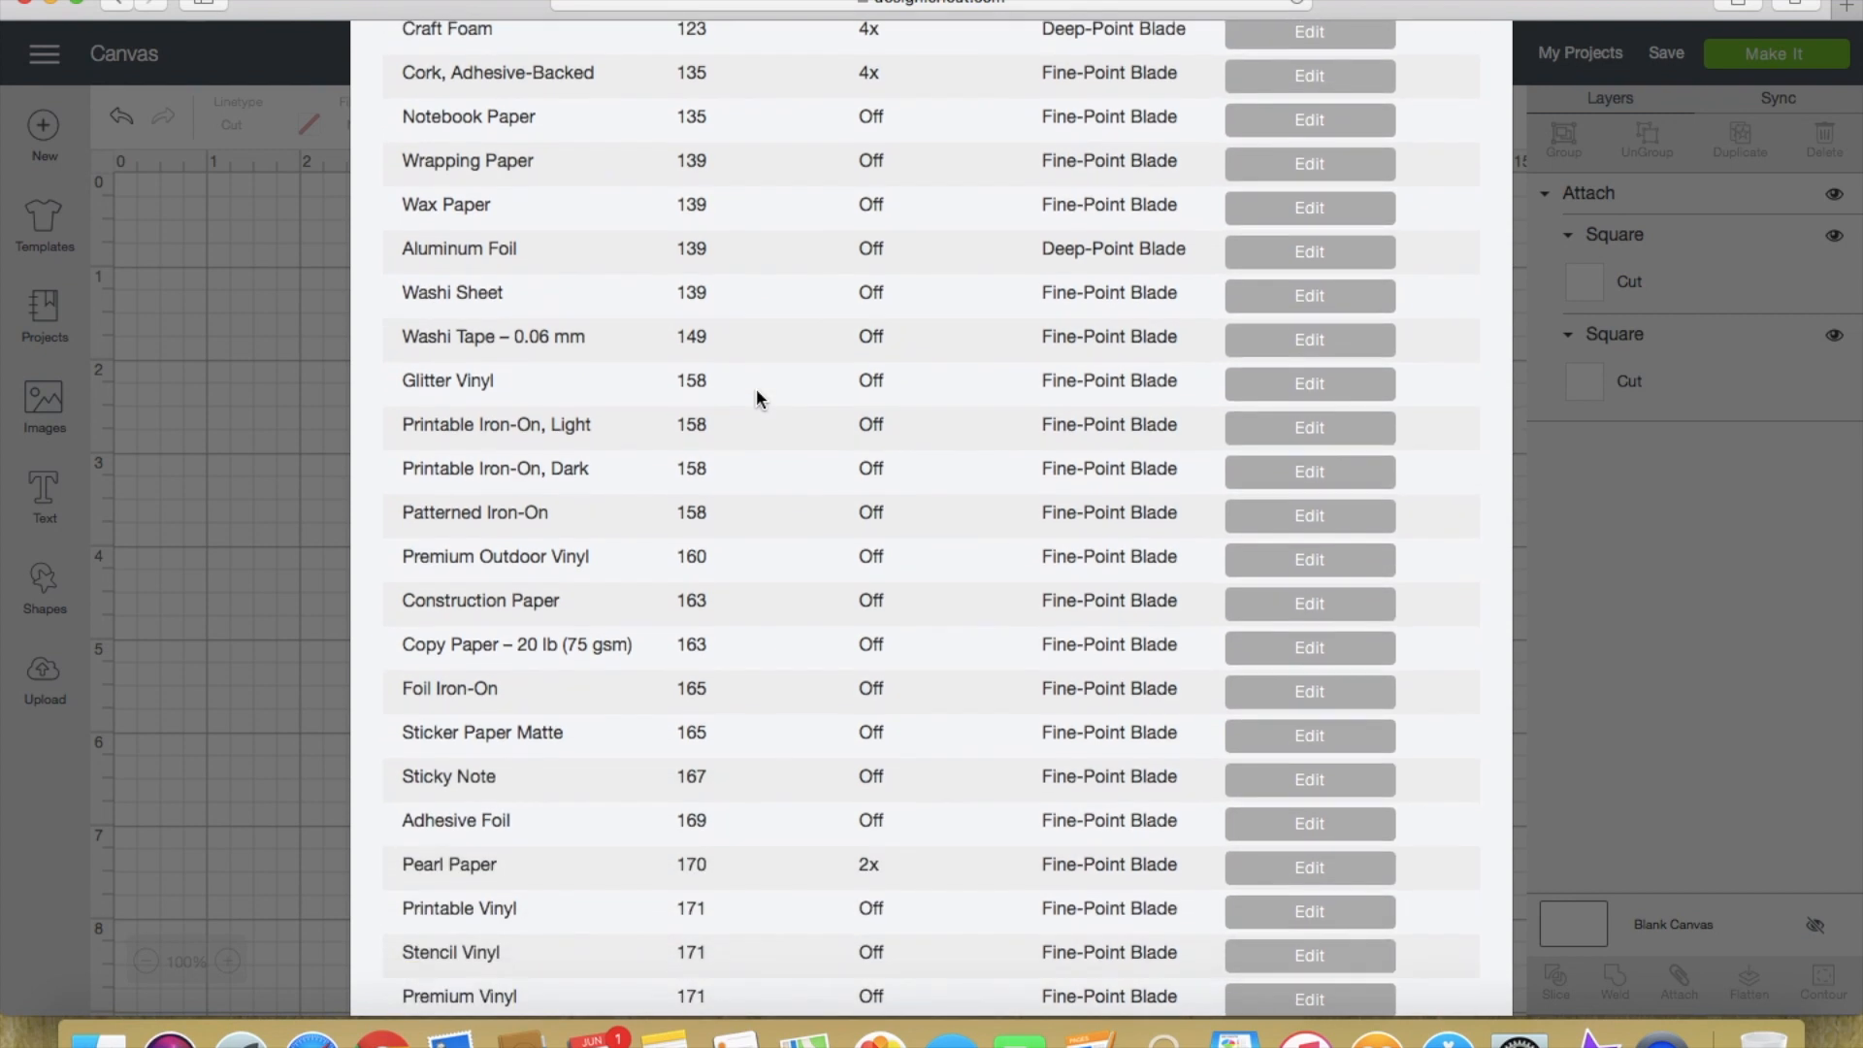
{"action": "scroll", "coordinate": [757, 393], "scroll_direction": "down", "scroll_amount": 4}
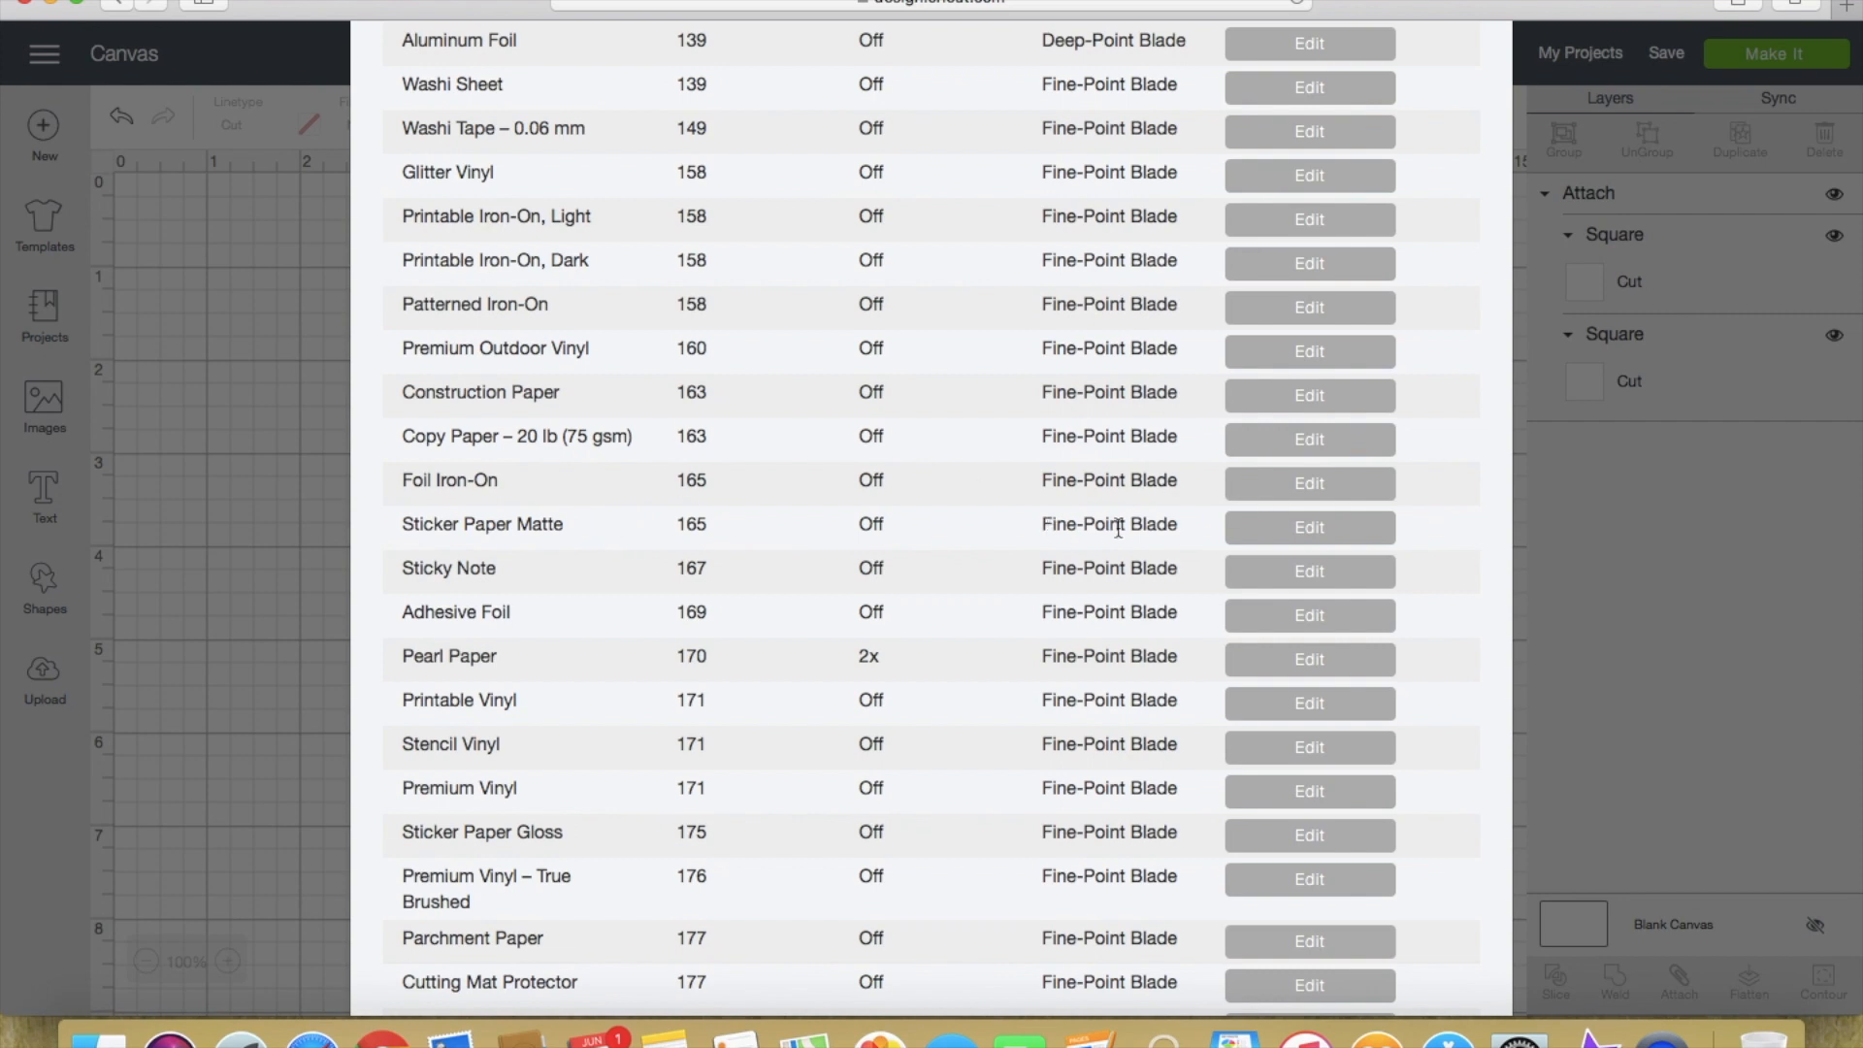
{"action": "scroll", "coordinate": [1112, 476], "scroll_direction": "up", "scroll_amount": 1}
{"action": "scroll", "coordinate": [1112, 475], "scroll_direction": "up", "scroll_amount": 15}
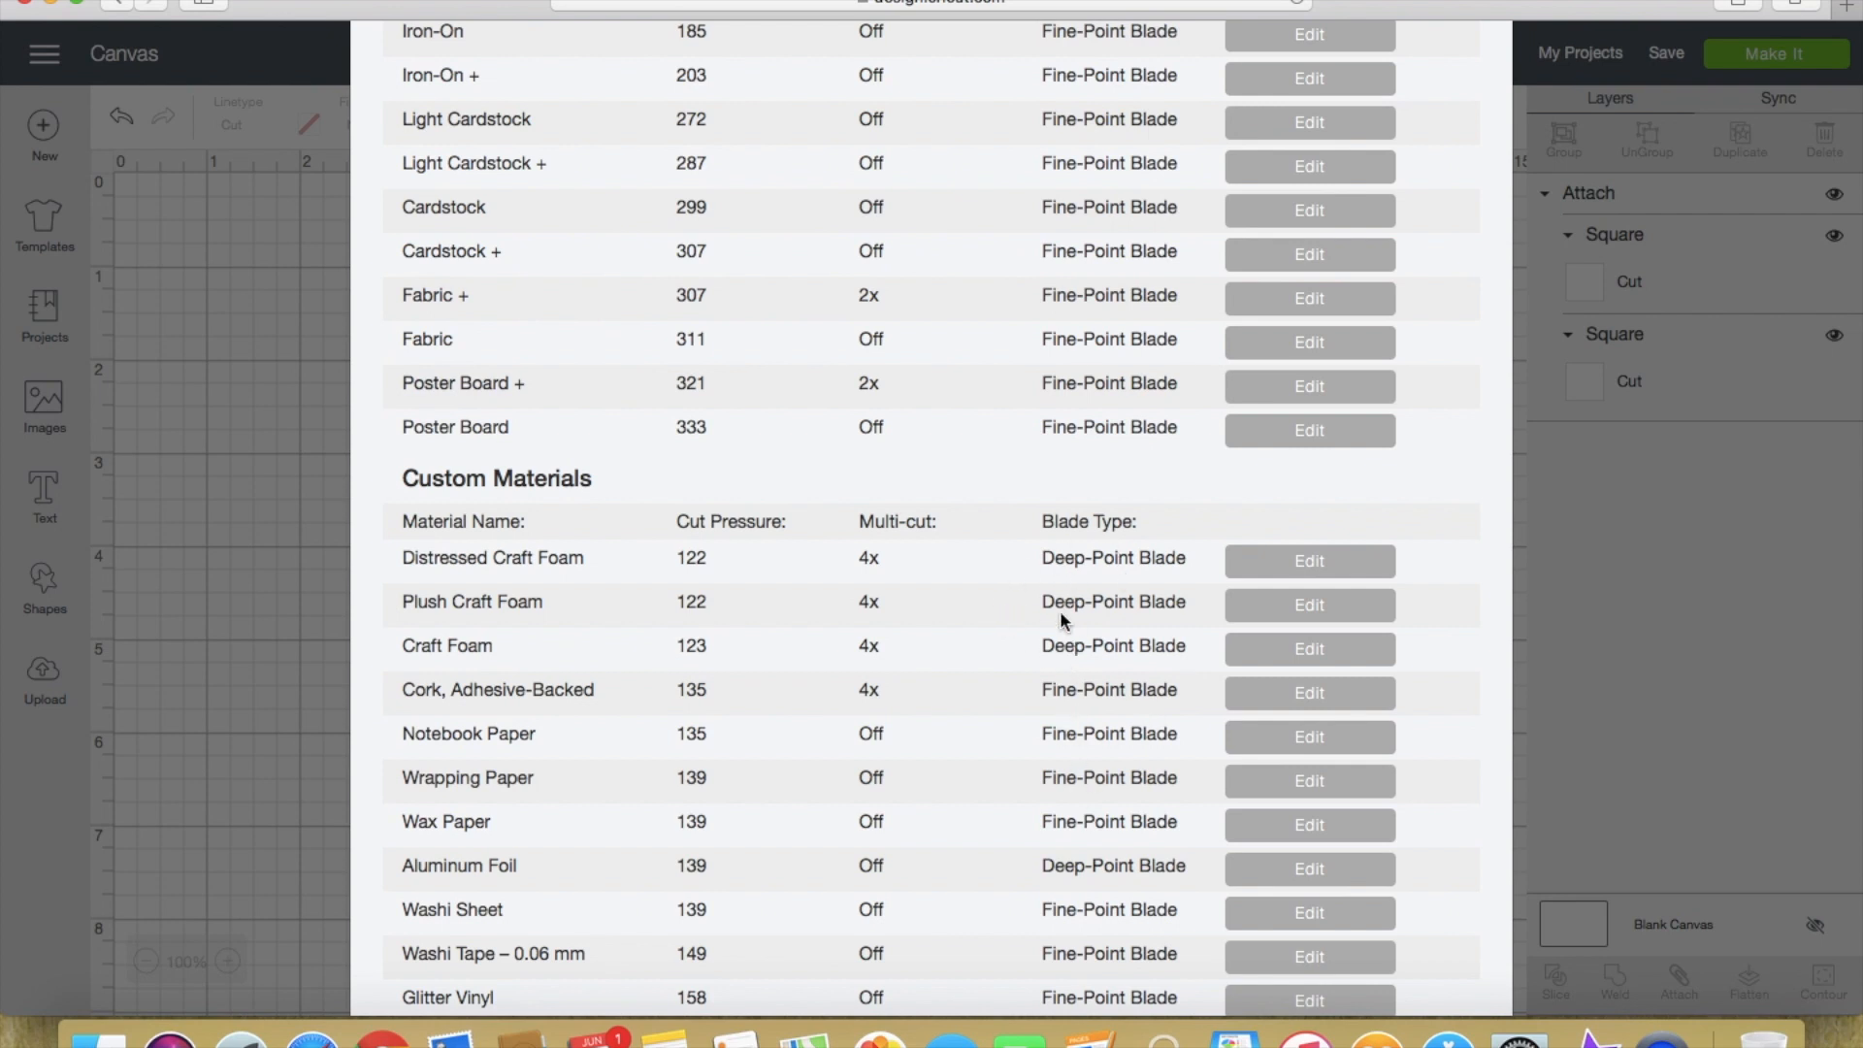
{"action": "scroll", "coordinate": [1065, 699], "scroll_direction": "down", "scroll_amount": 10}
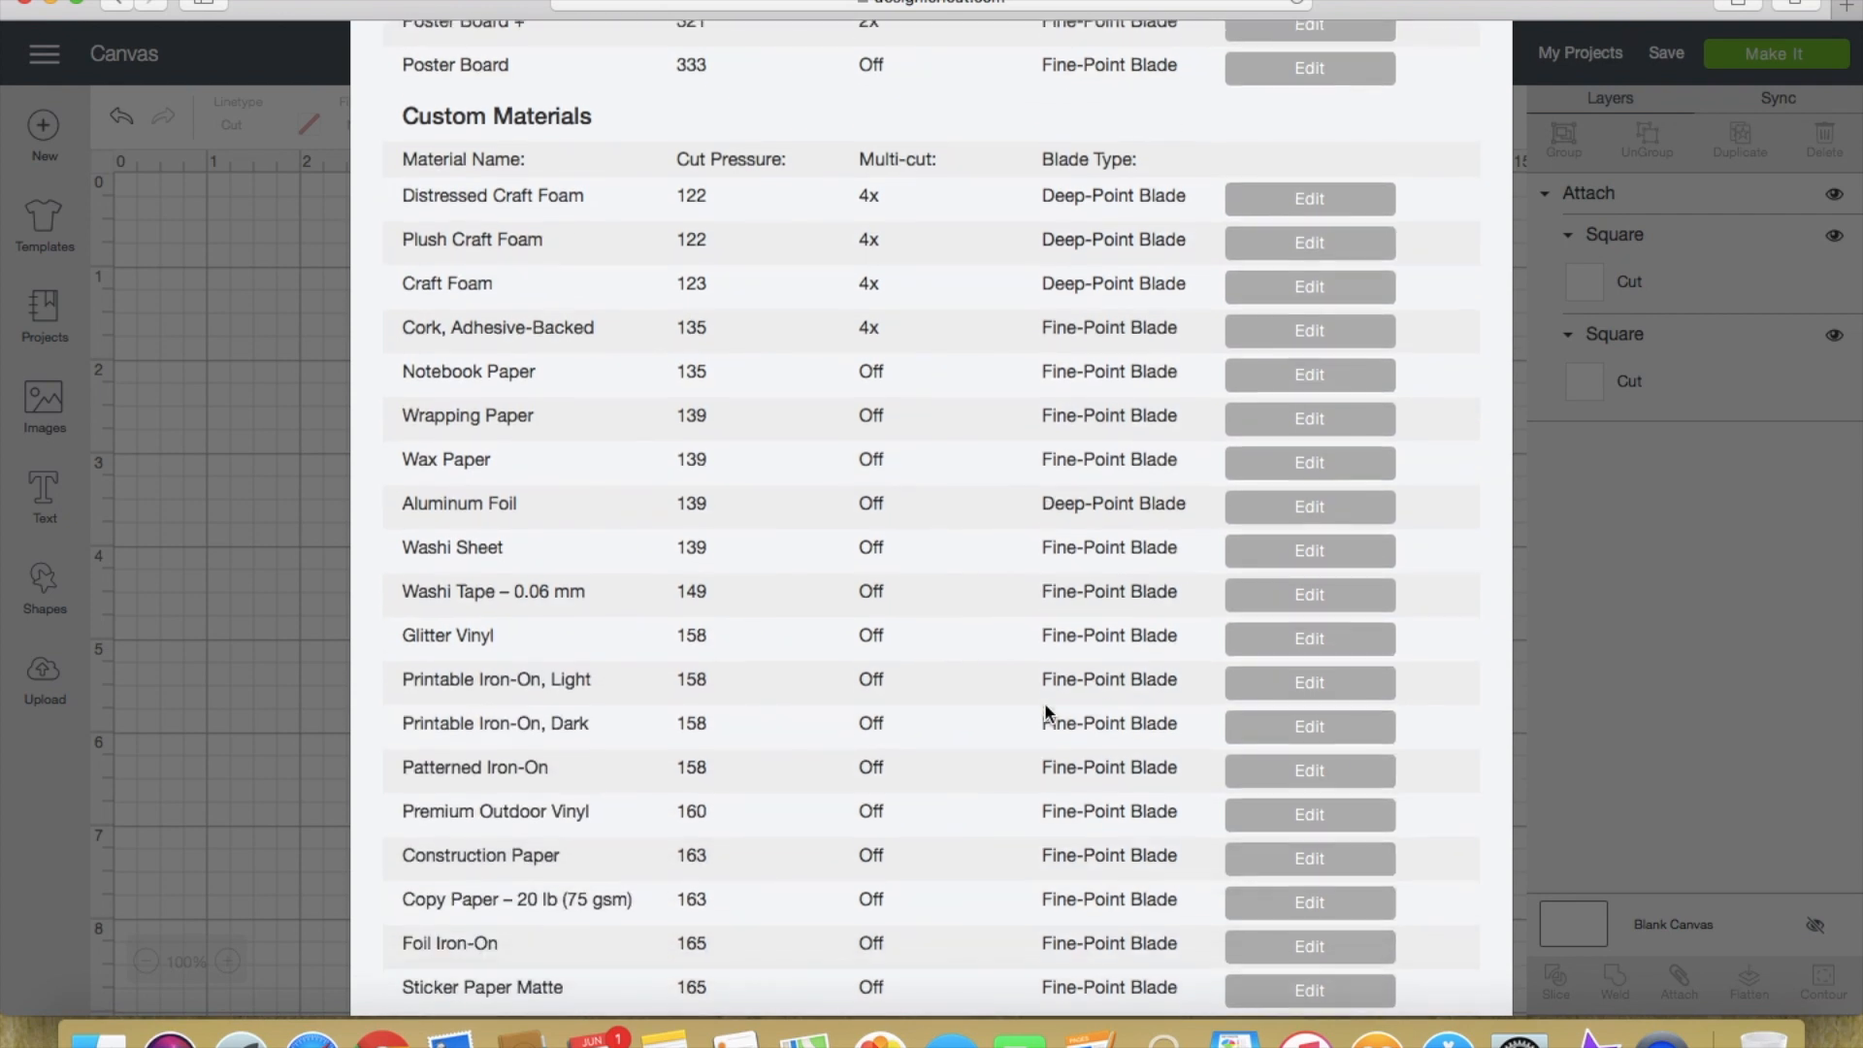
{"action": "scroll", "coordinate": [1045, 704], "scroll_direction": "down", "scroll_amount": 4}
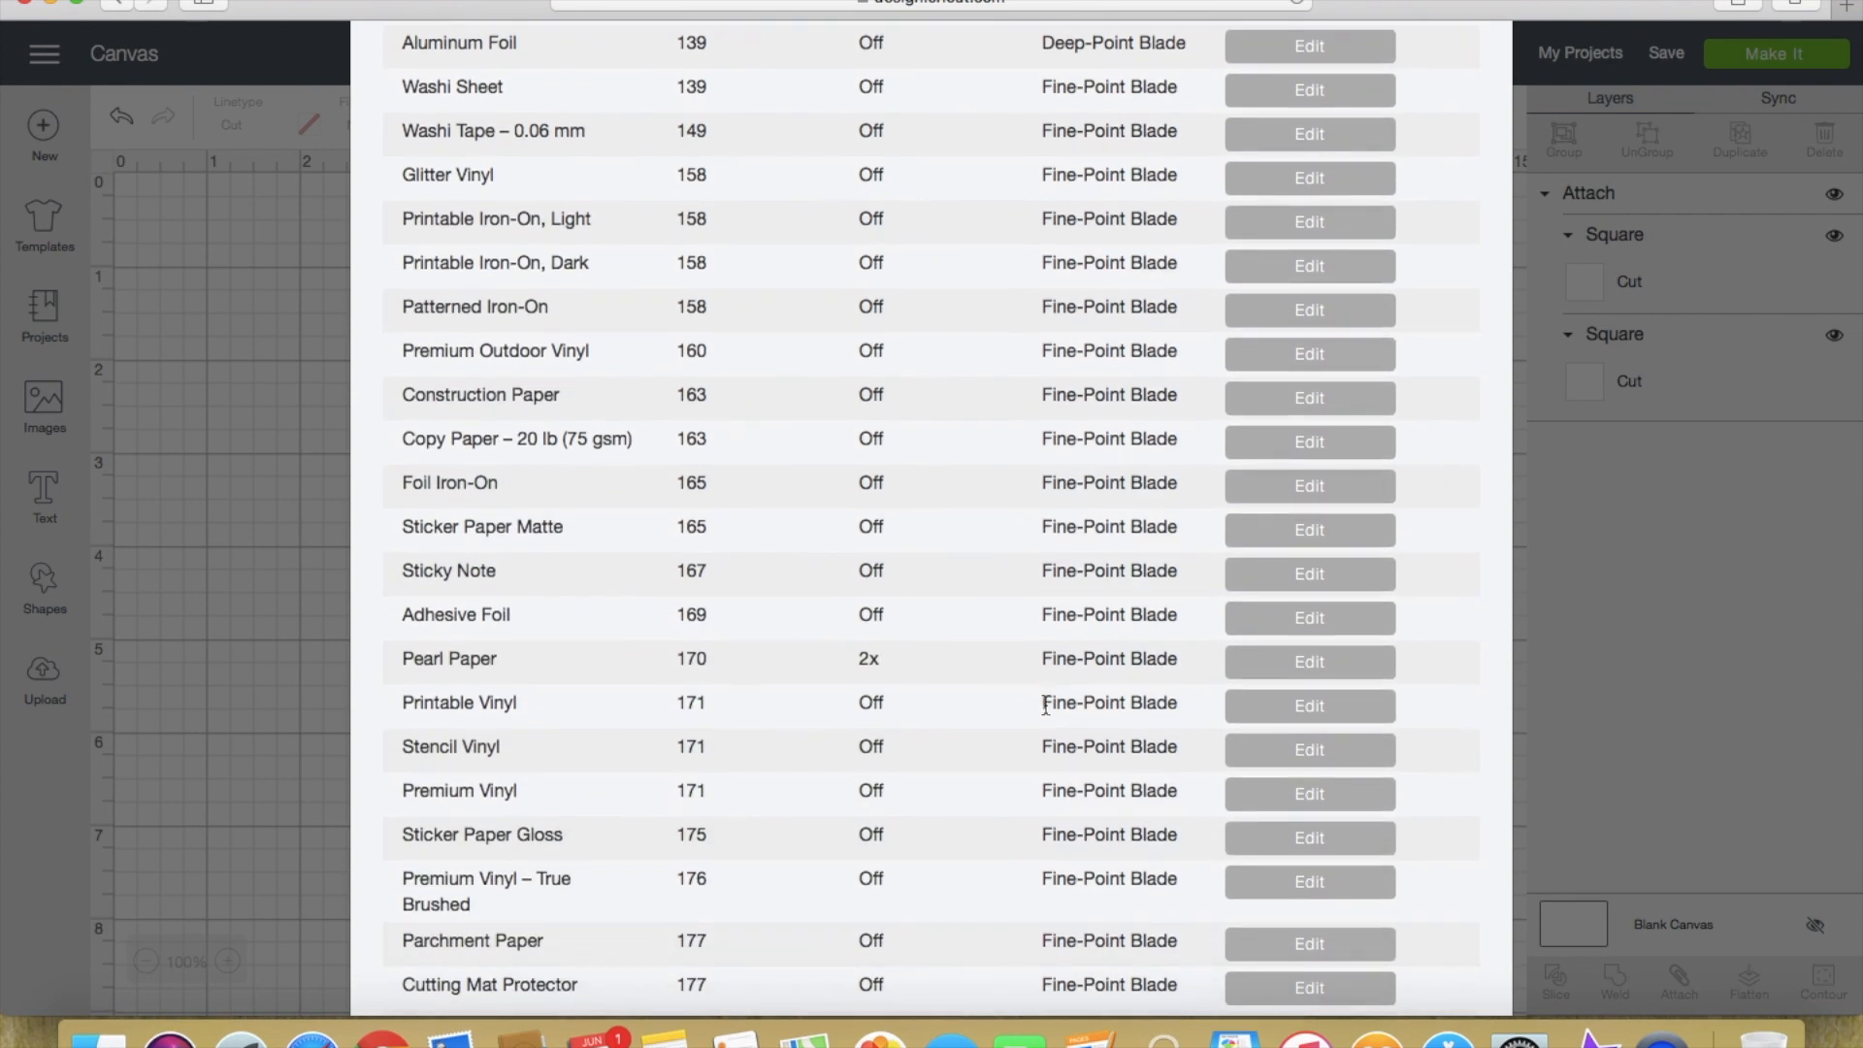
{"action": "scroll", "coordinate": [1045, 703], "scroll_direction": "down", "scroll_amount": 1}
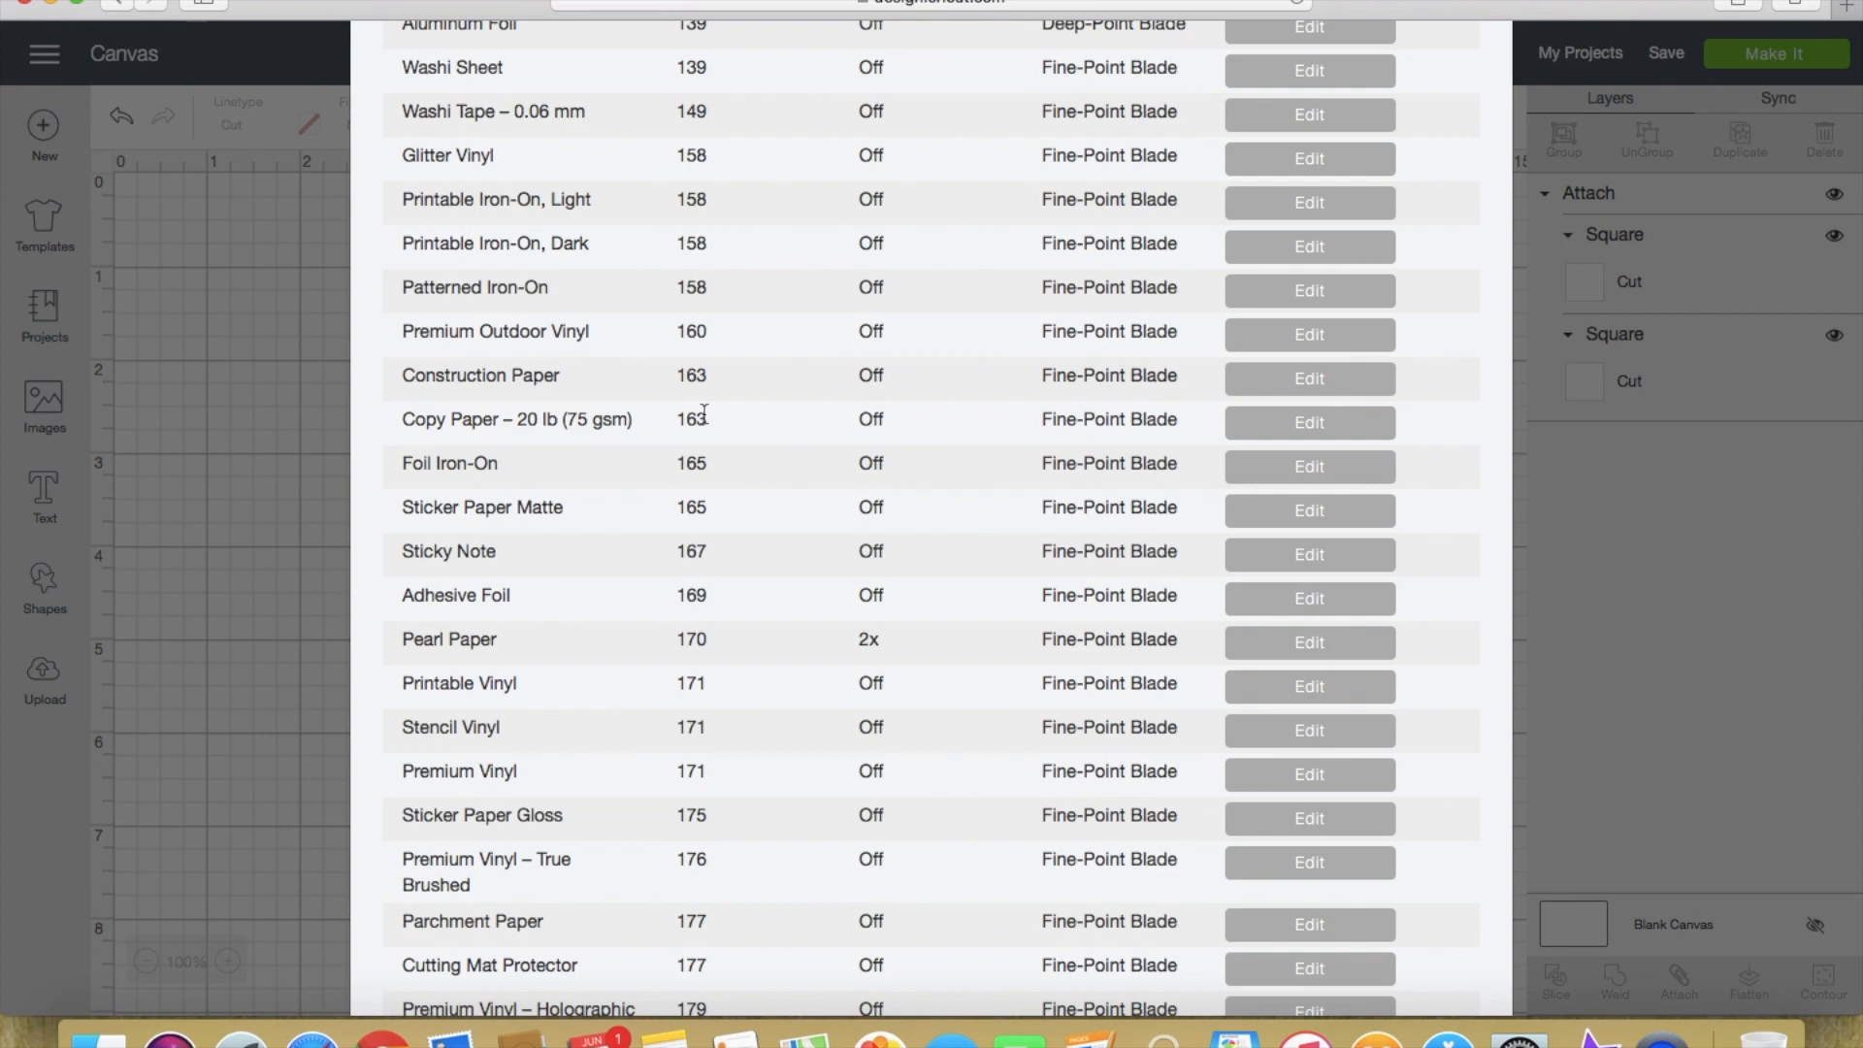
{"action": "scroll", "coordinate": [704, 415], "scroll_direction": "up", "scroll_amount": 20}
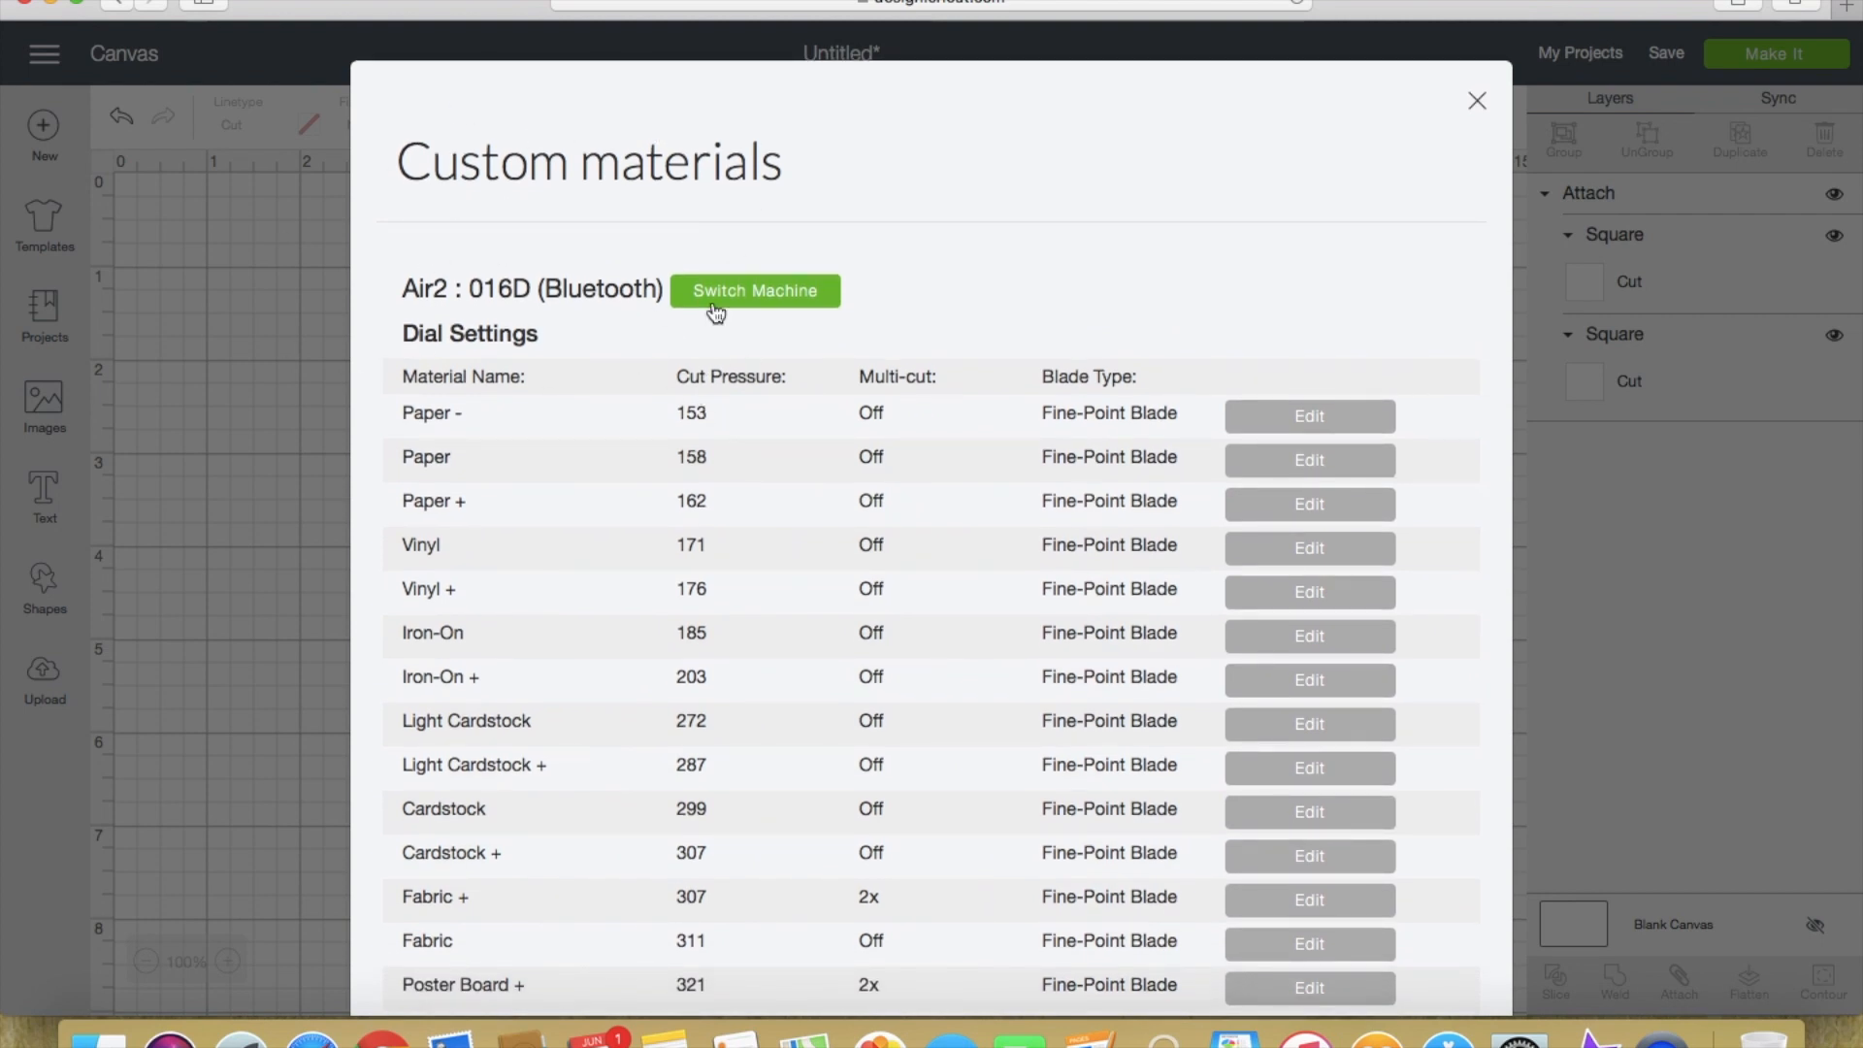
{"action": "left_click", "coordinate": [1476, 102]}
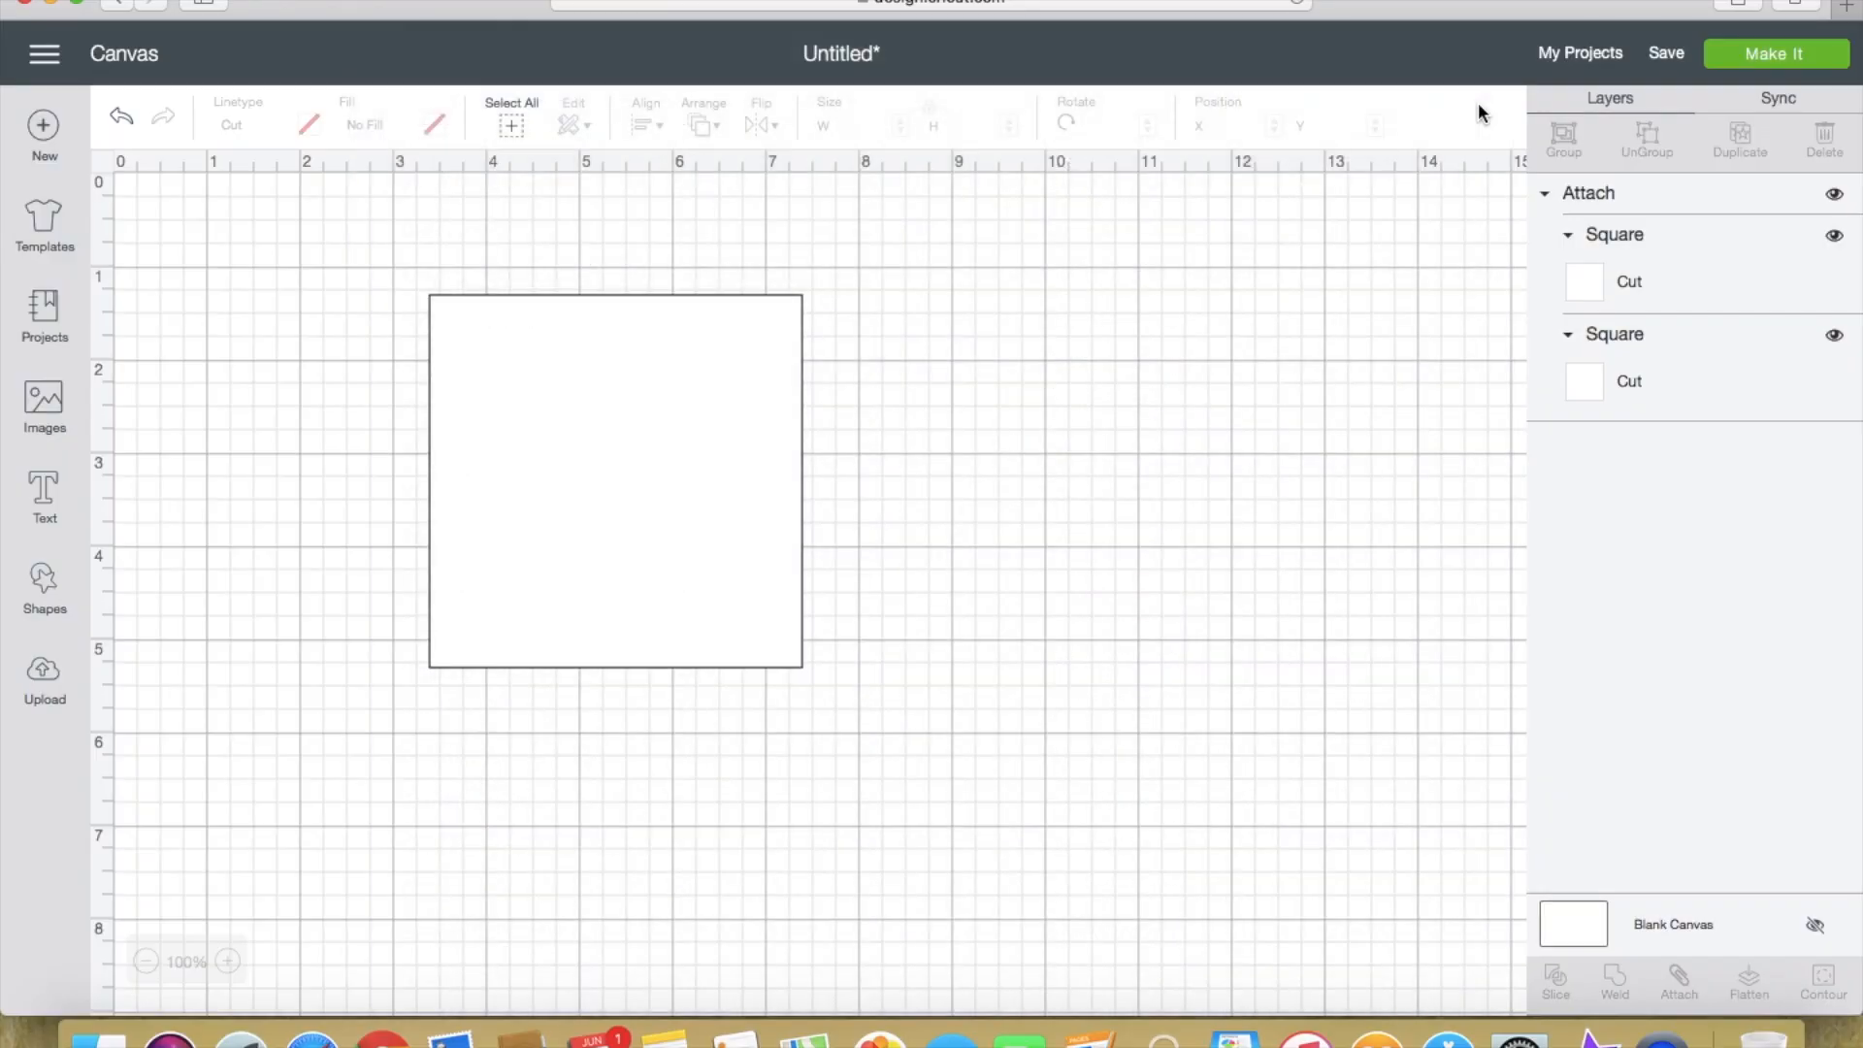
Step: Move the attached squares close to the canvas origin, at about X 0.04, Y 0.01 inches
{"action": "left_click", "coordinate": [44, 55]}
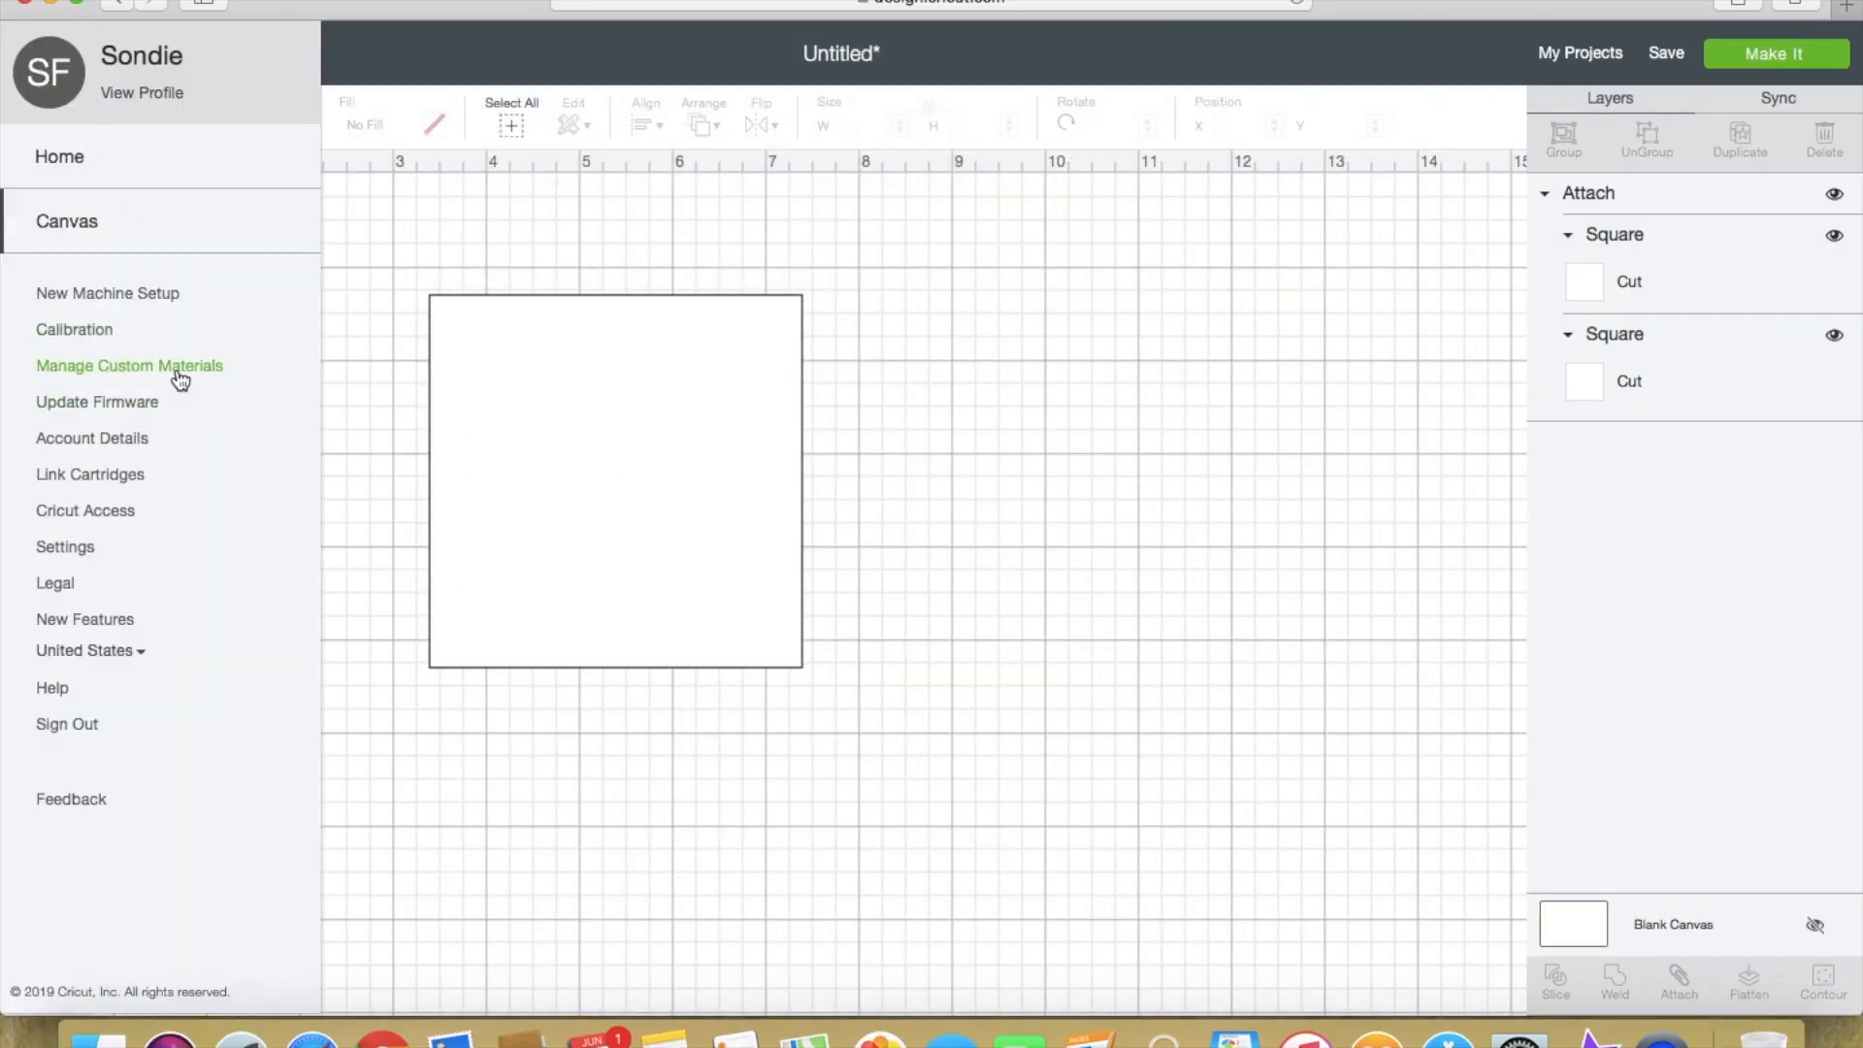
{"action": "left_click", "coordinate": [614, 398]}
{"action": "left_click_drag", "start_coordinate": [613, 397], "coordinate": [282, 278]}
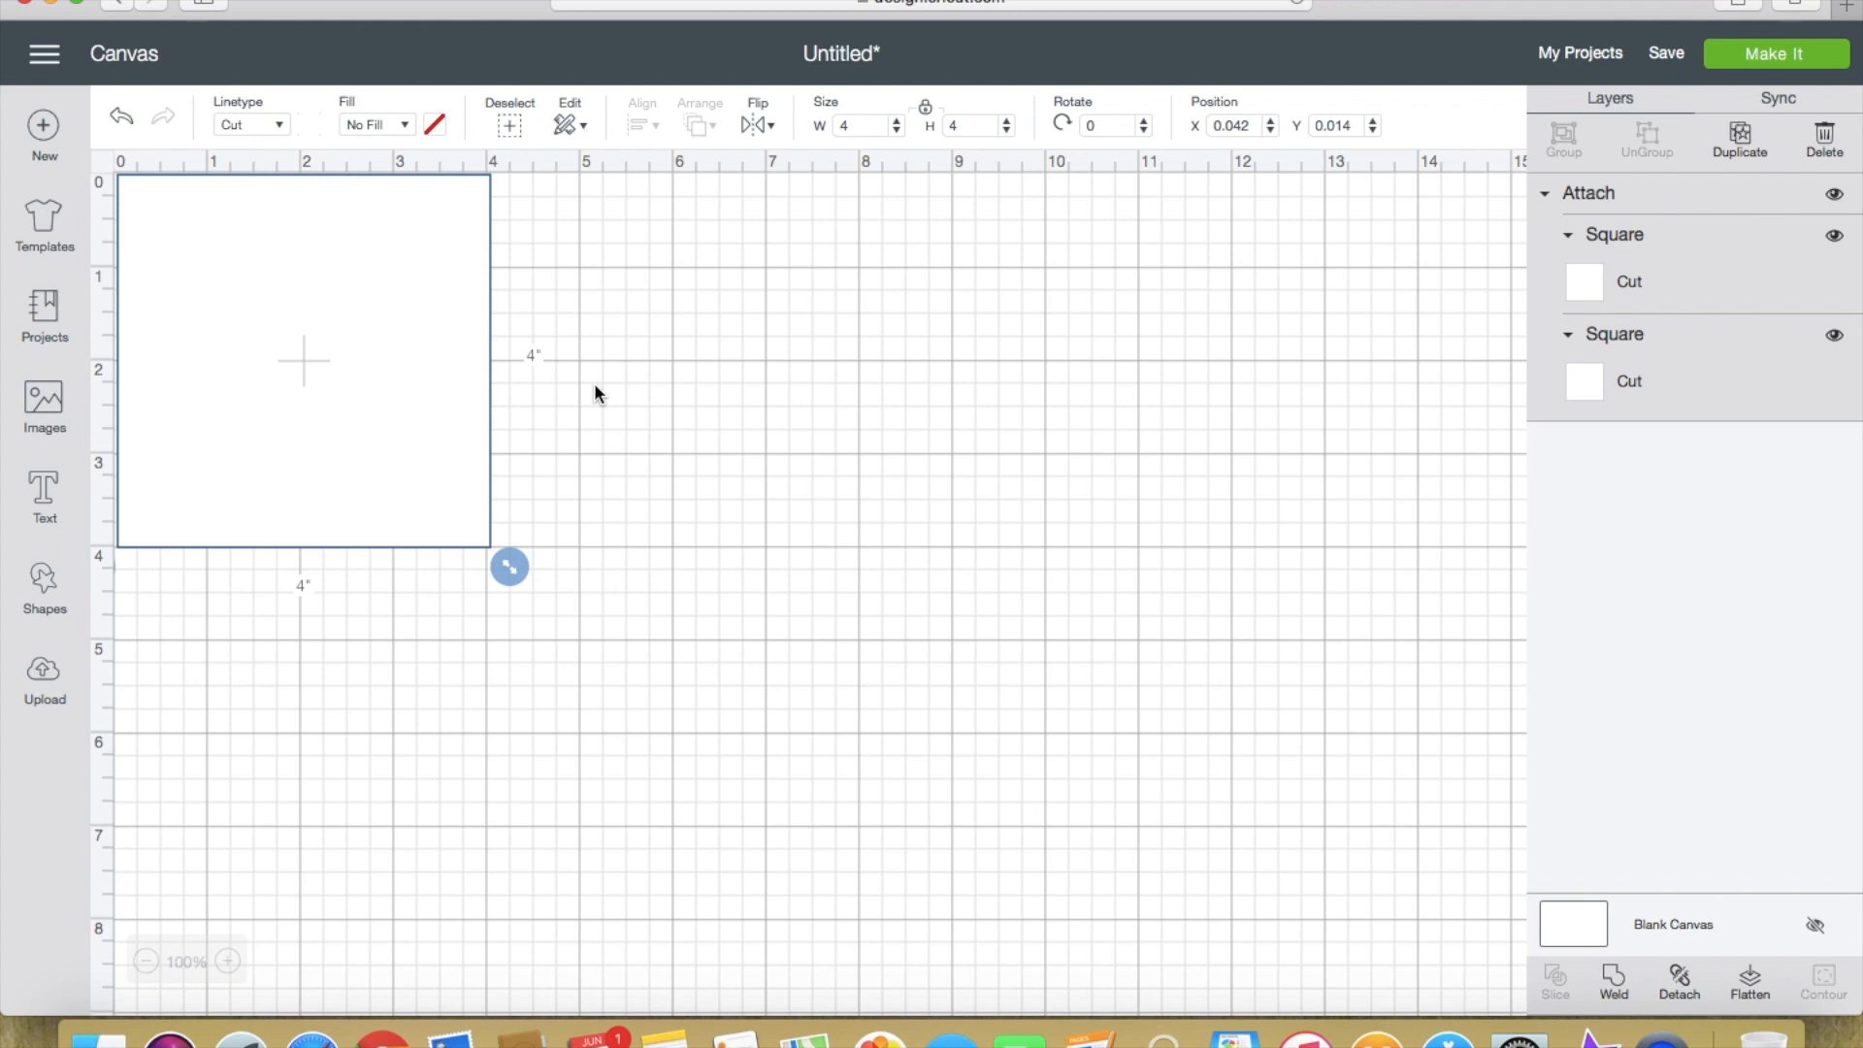
Step: View the image library, leave it without inserting anything, and show the available basic shapes
{"action": "left_click", "coordinate": [44, 402]}
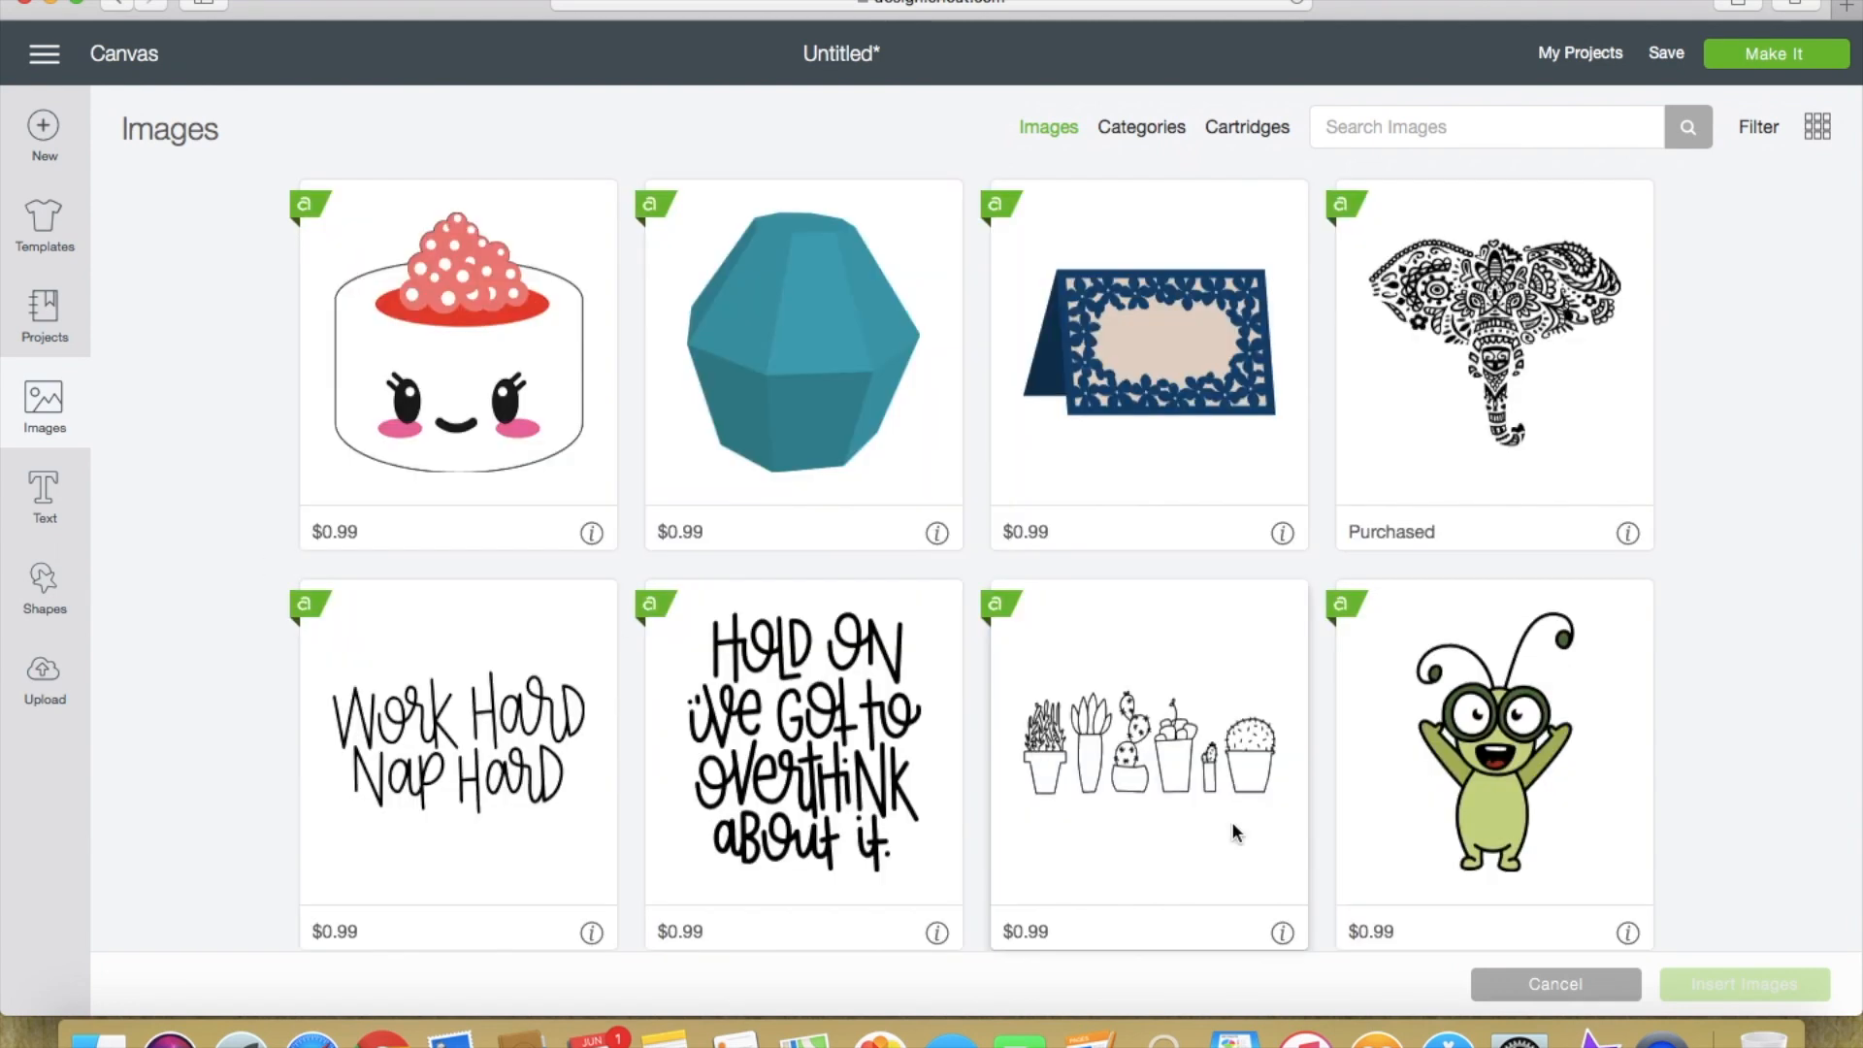
{"action": "left_click", "coordinate": [1548, 983]}
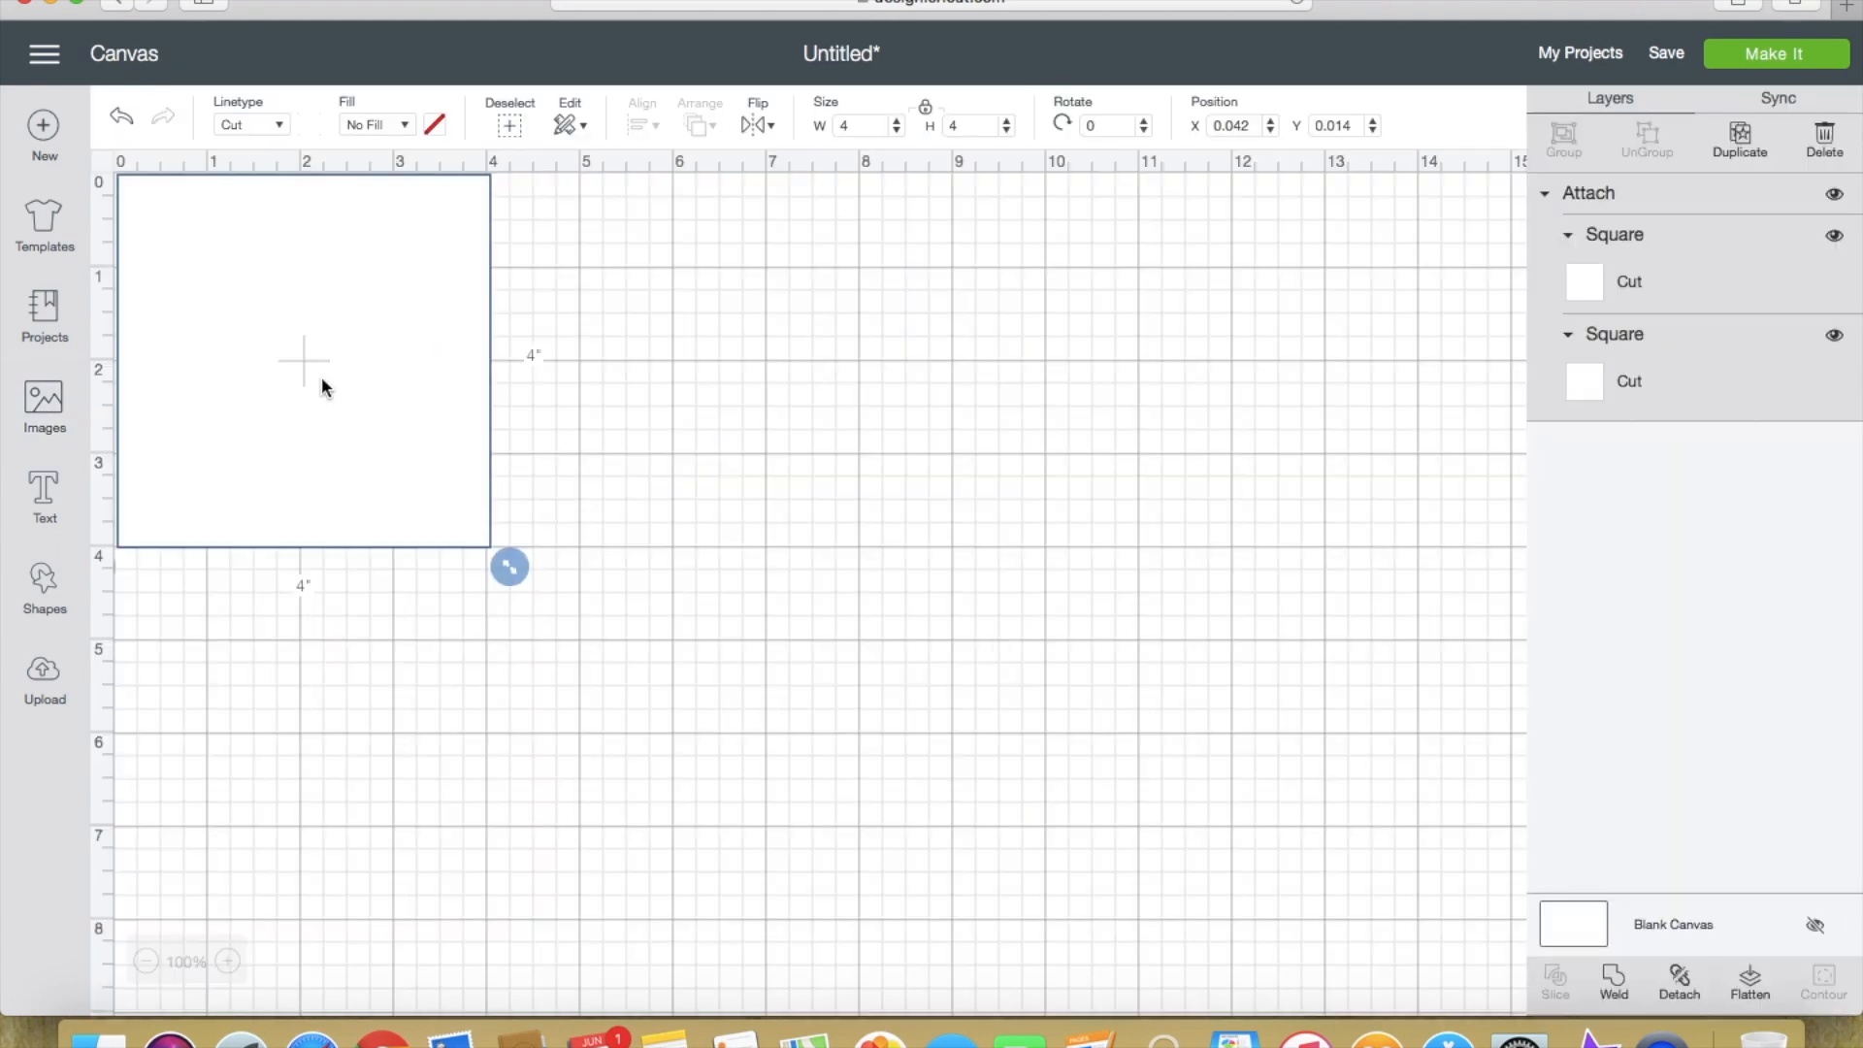
{"action": "left_click", "coordinate": [45, 591]}
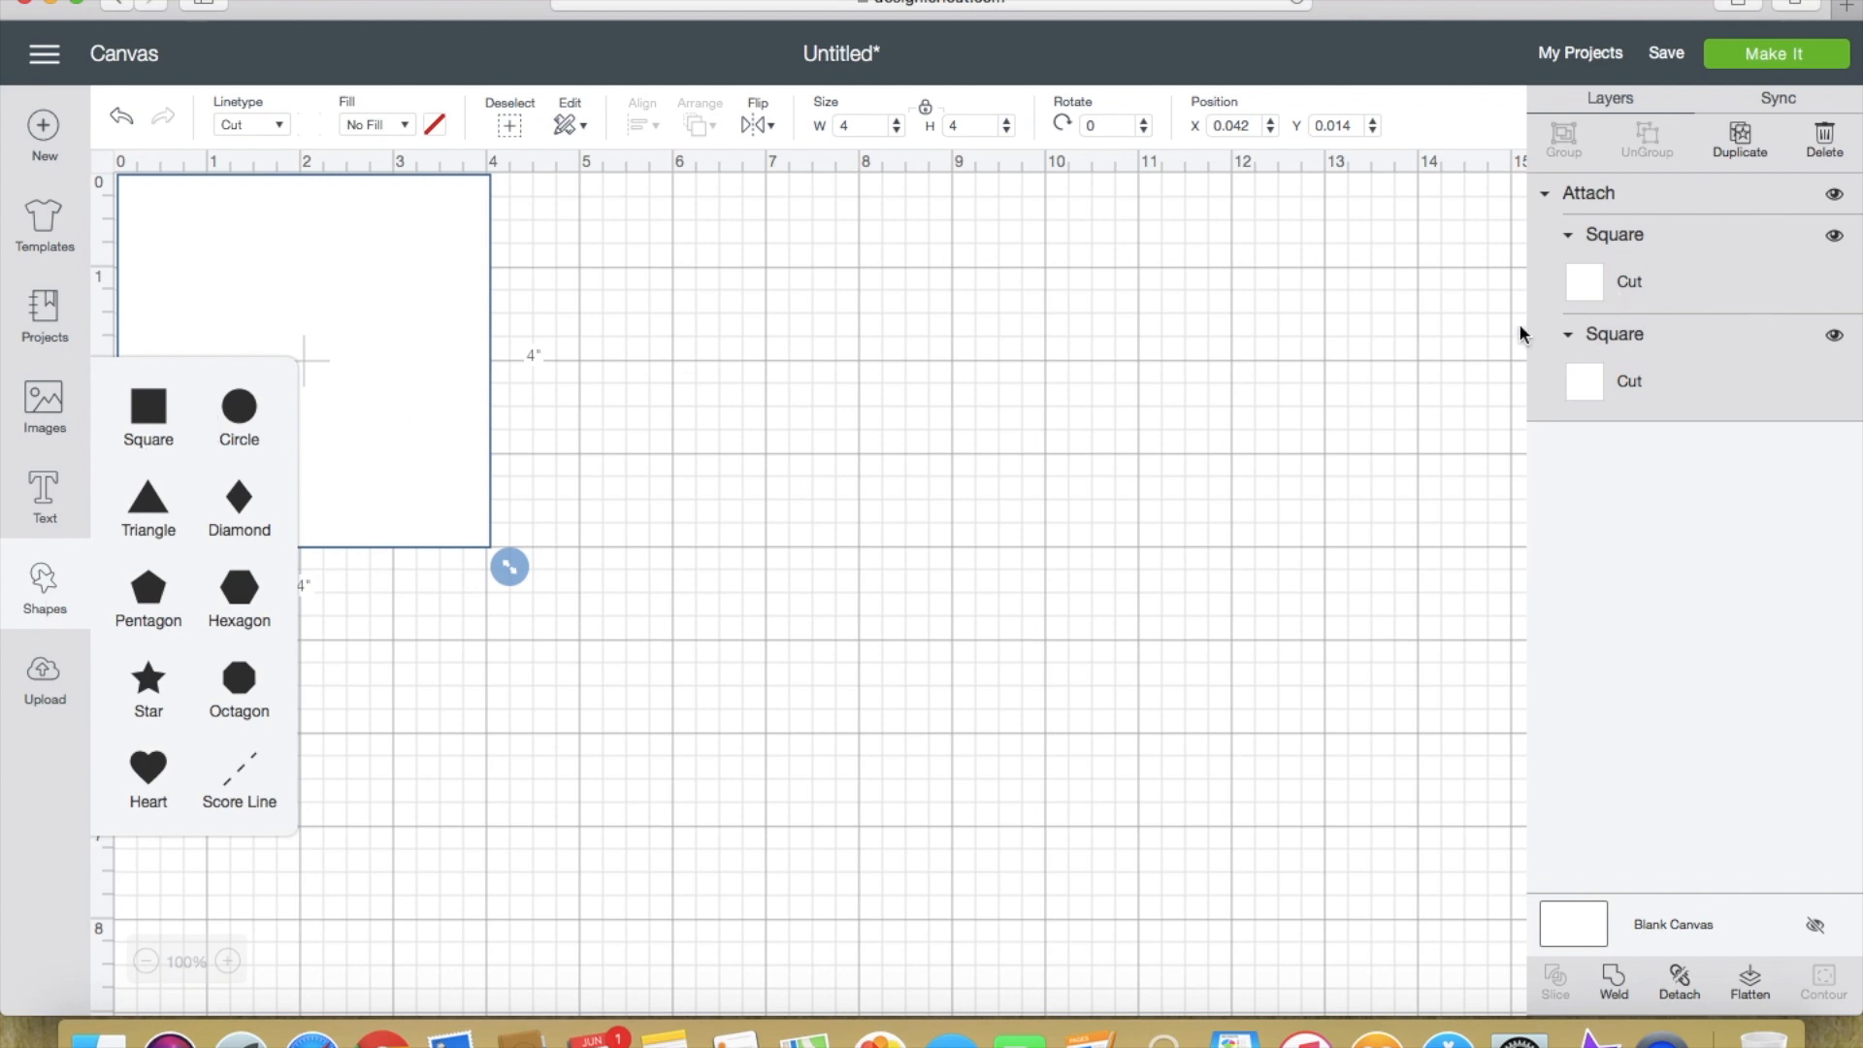
Step: Add a square beside the attached squares at about X 5.85, Y 0.89 inches, and make it 2 inches wide with proportions unlocked
{"action": "left_click", "coordinate": [151, 412]}
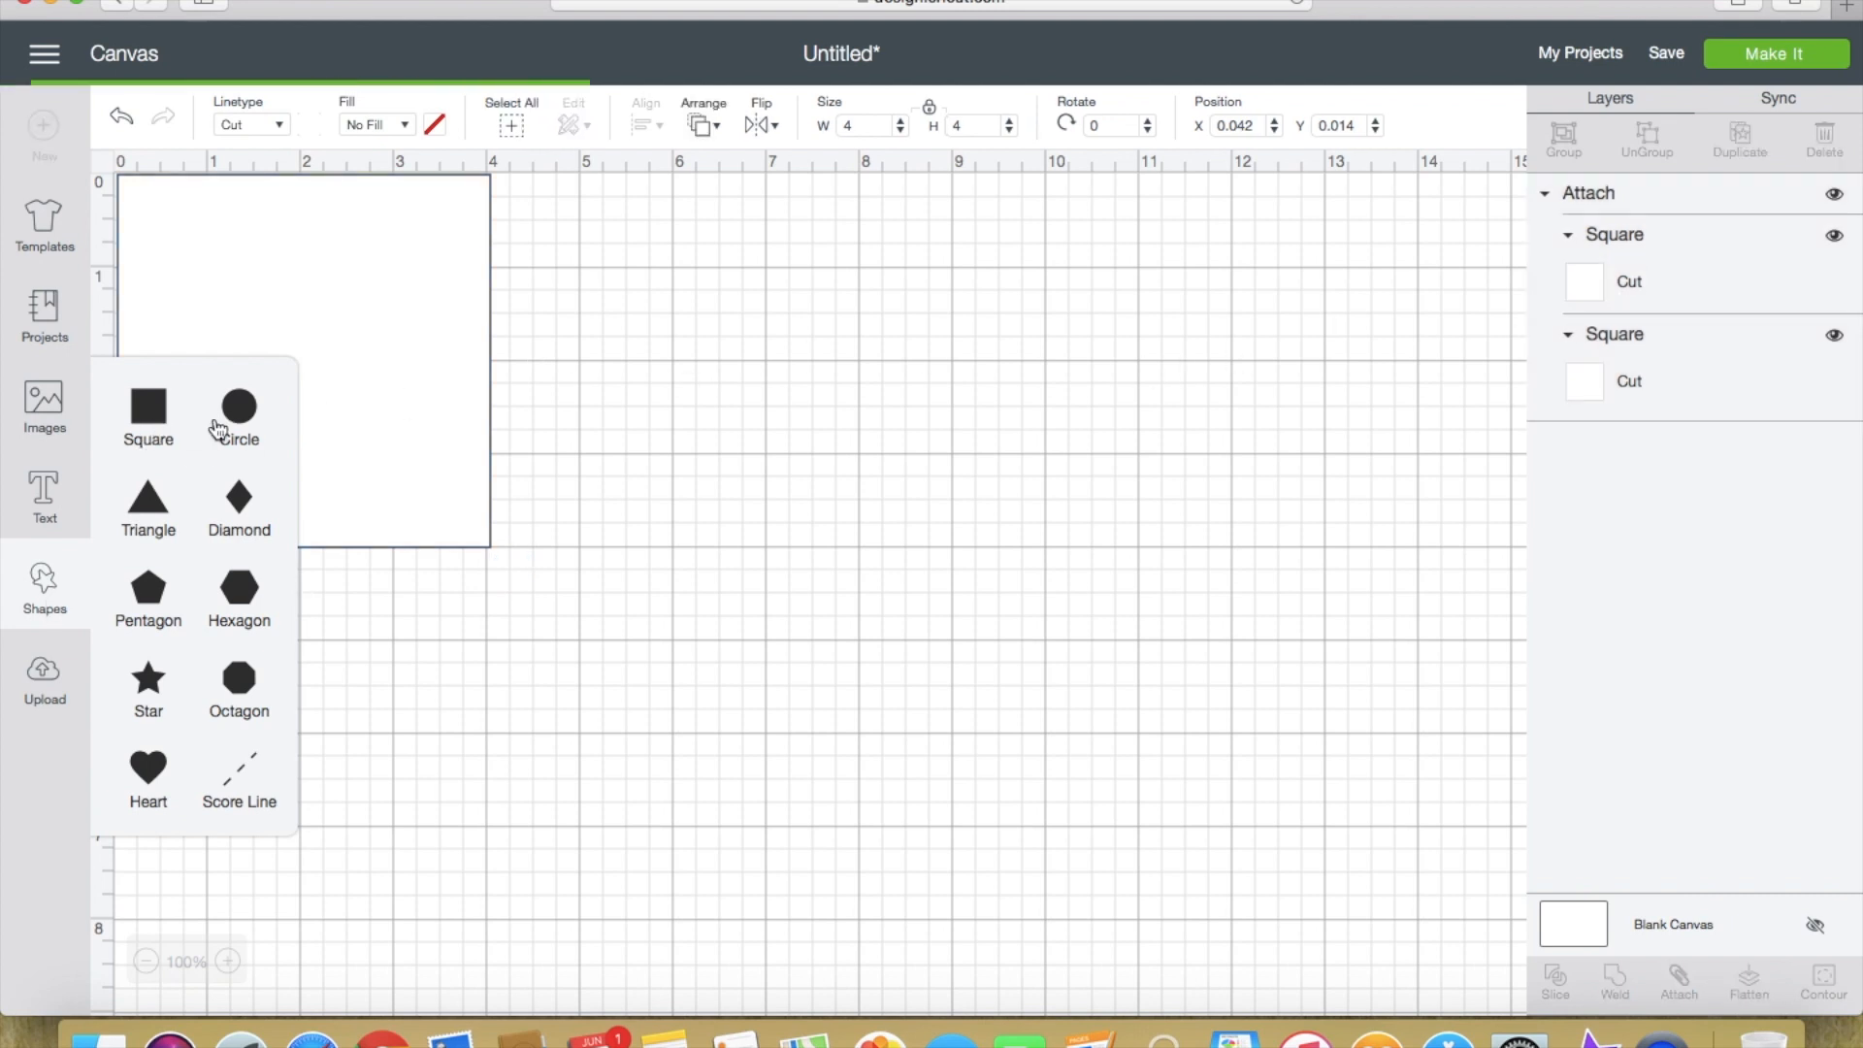
{"action": "left_click_drag", "start_coordinate": [508, 455], "coordinate": [875, 353]}
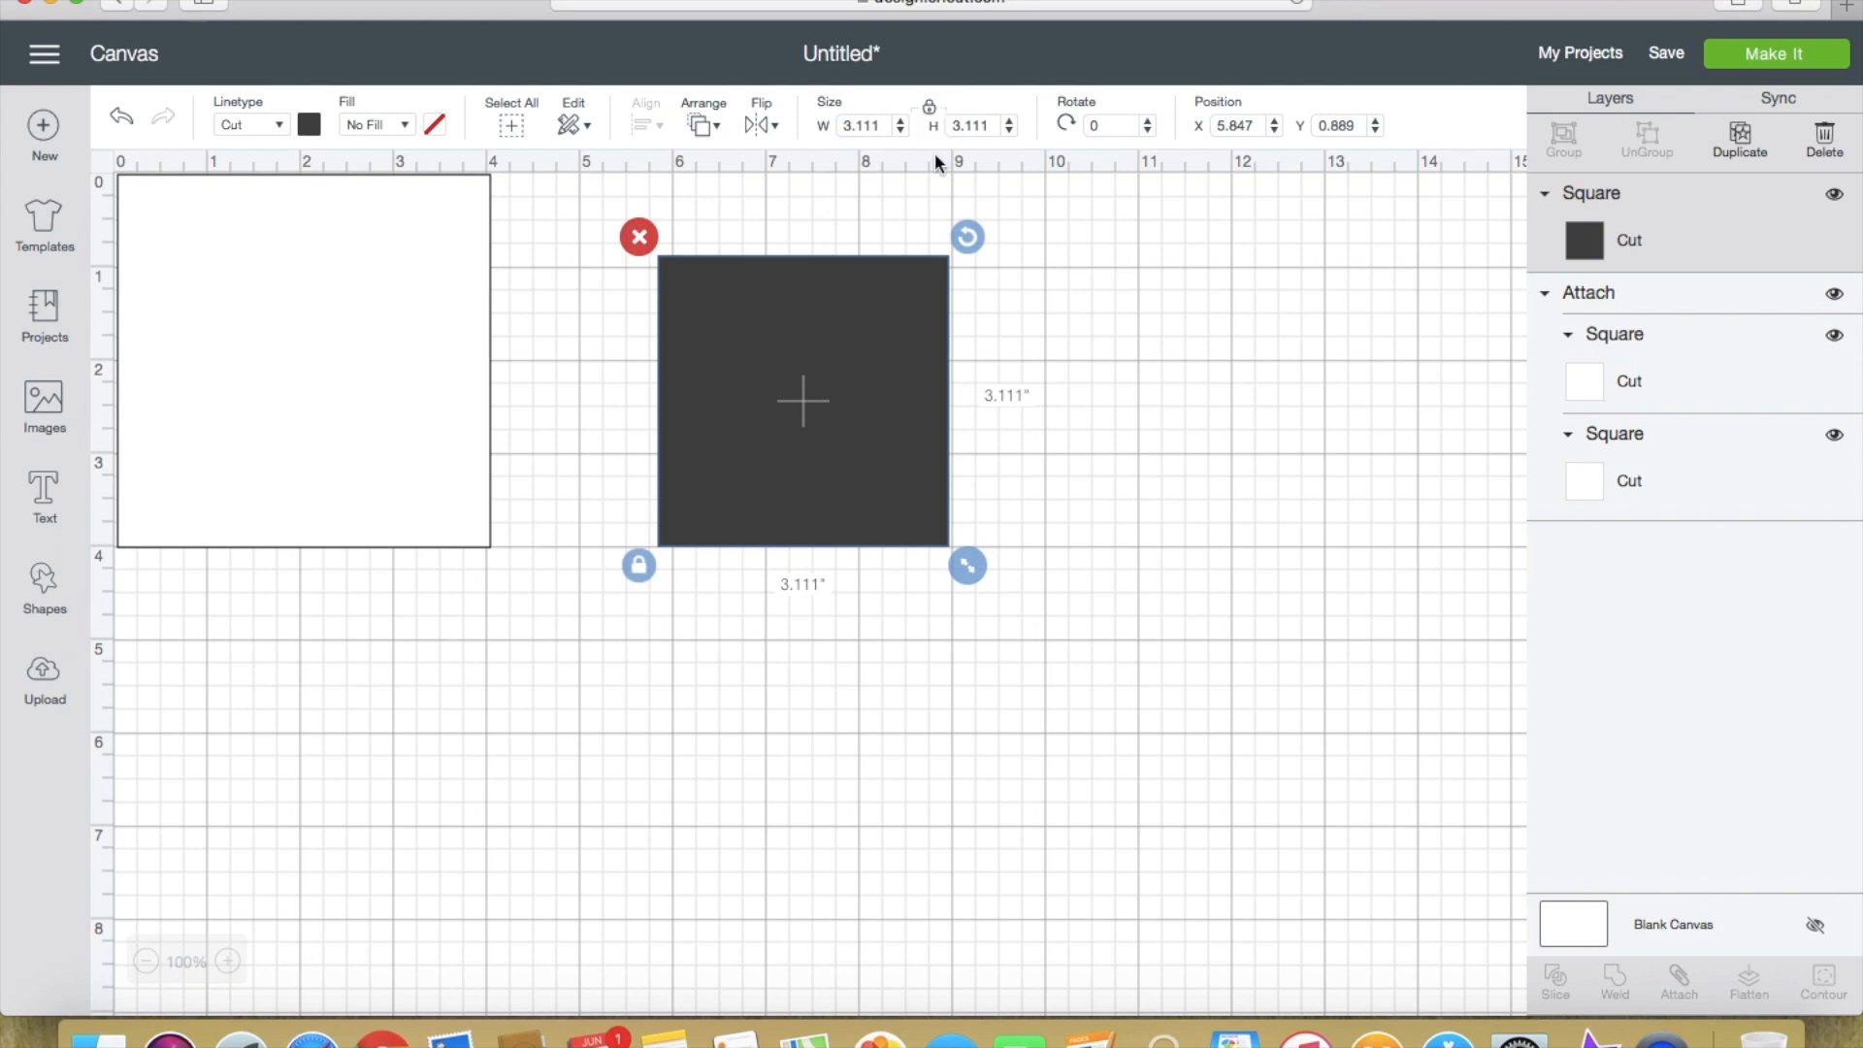
{"action": "left_click", "coordinate": [931, 112]}
{"action": "left_click_drag", "start_coordinate": [881, 125], "coordinate": [816, 134]}
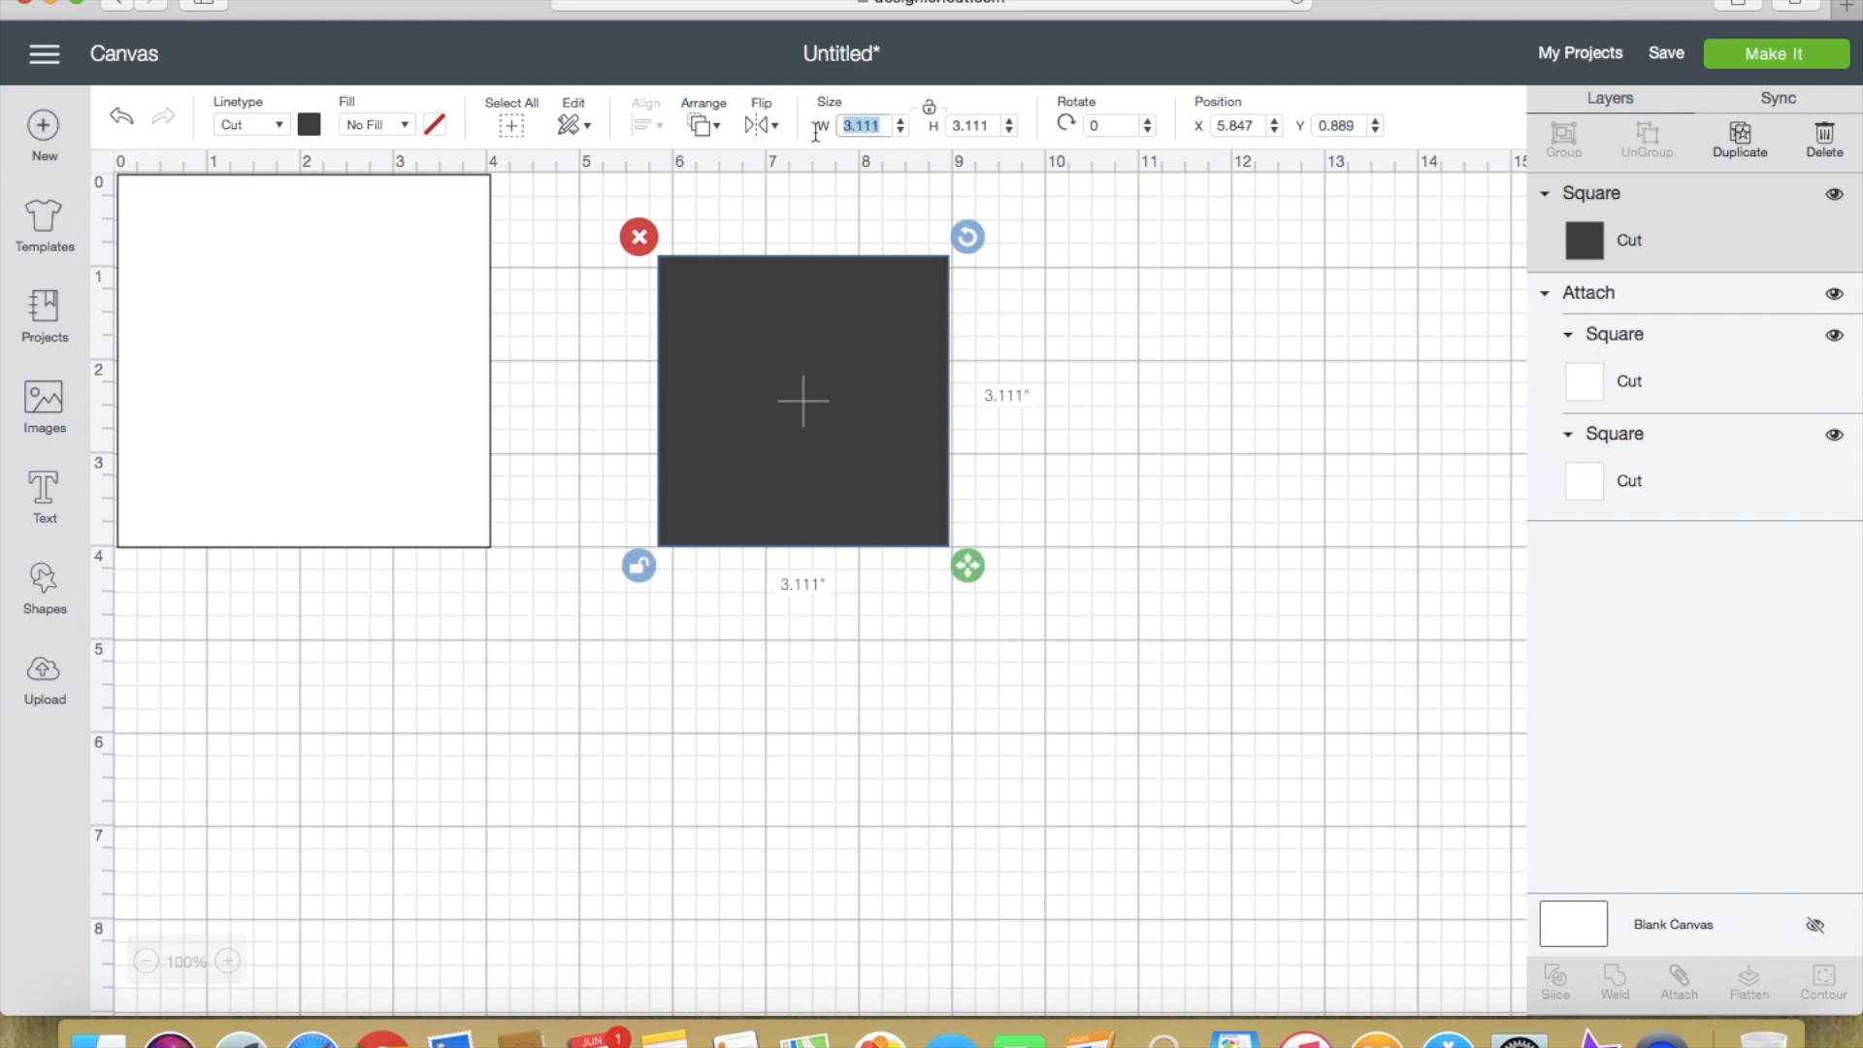
{"action": "type", "text": "2"}
{"action": "key", "text": "Return"}
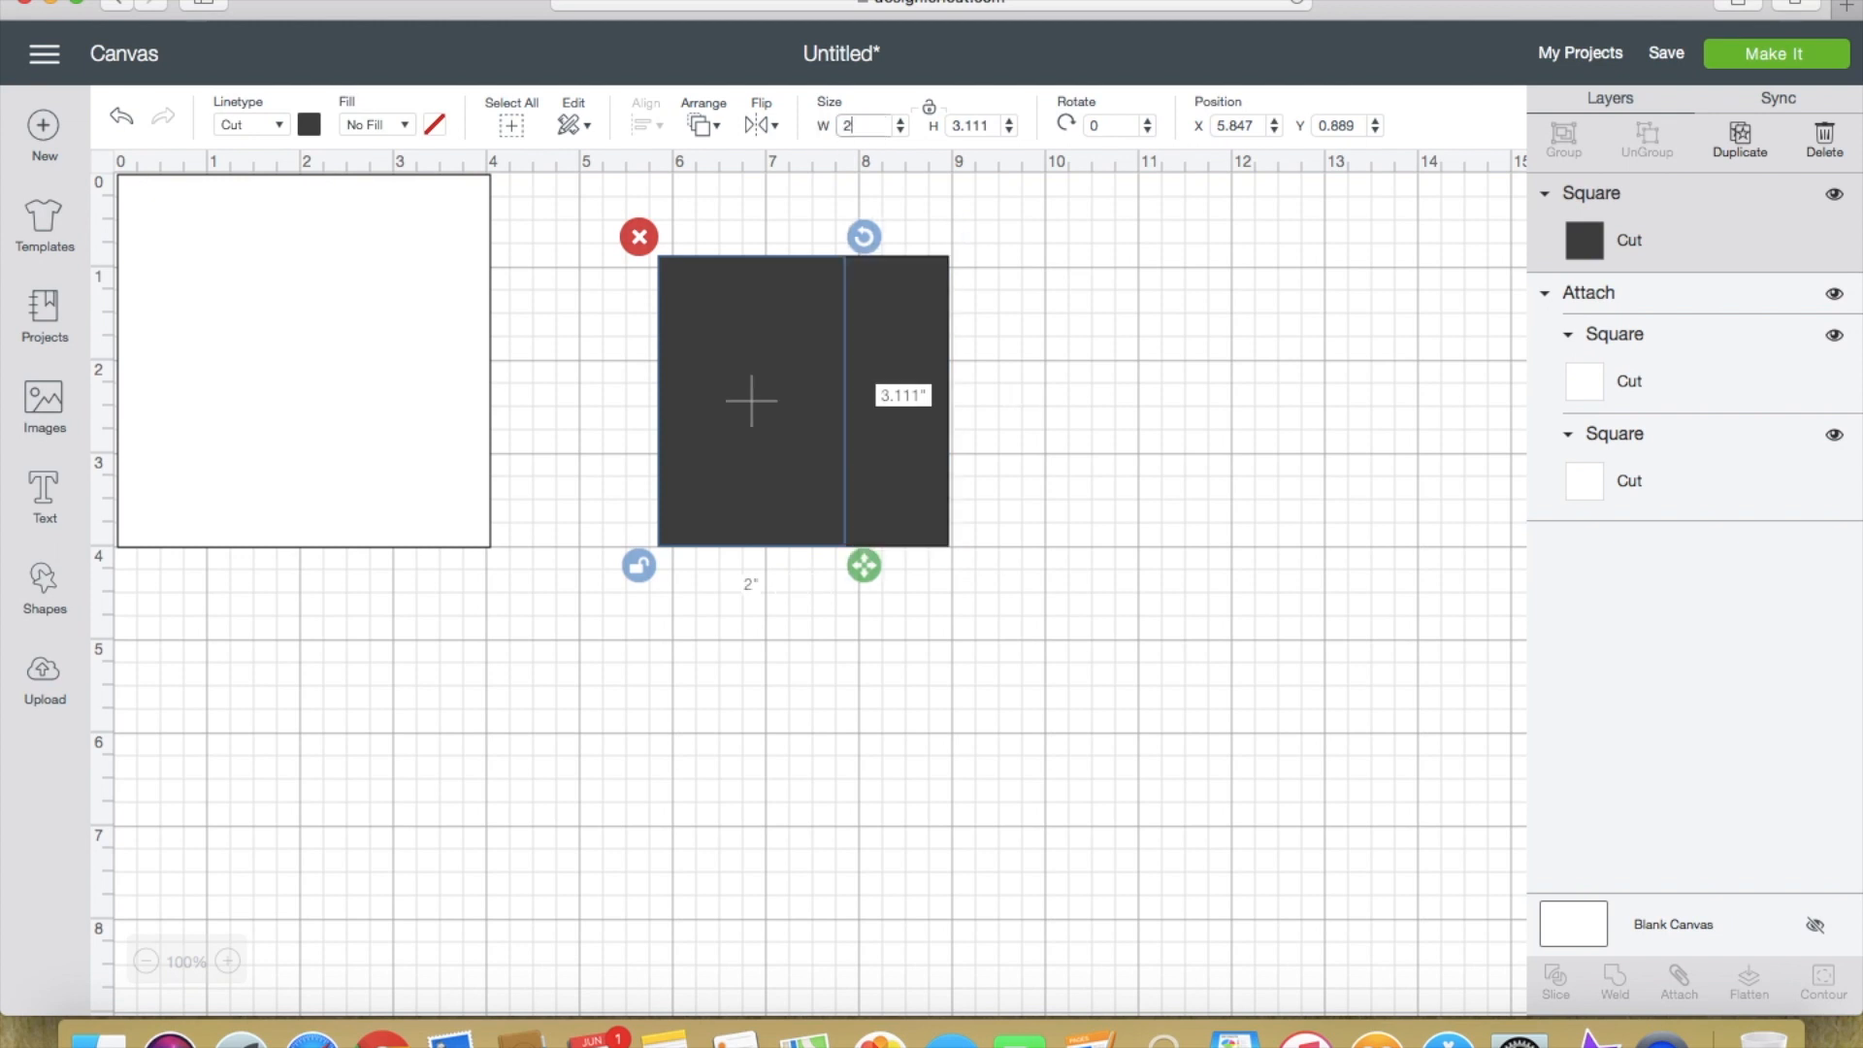
Step: Set the new shape's height to 0.25 inches
{"action": "left_click_drag", "start_coordinate": [987, 128], "coordinate": [958, 136]}
{"action": "key", "text": "BackSpace"}
{"action": "key", "text": "BackSpace"}
{"action": "key", "text": "BackSpace"}
{"action": "key", "text": "BackSpace"}
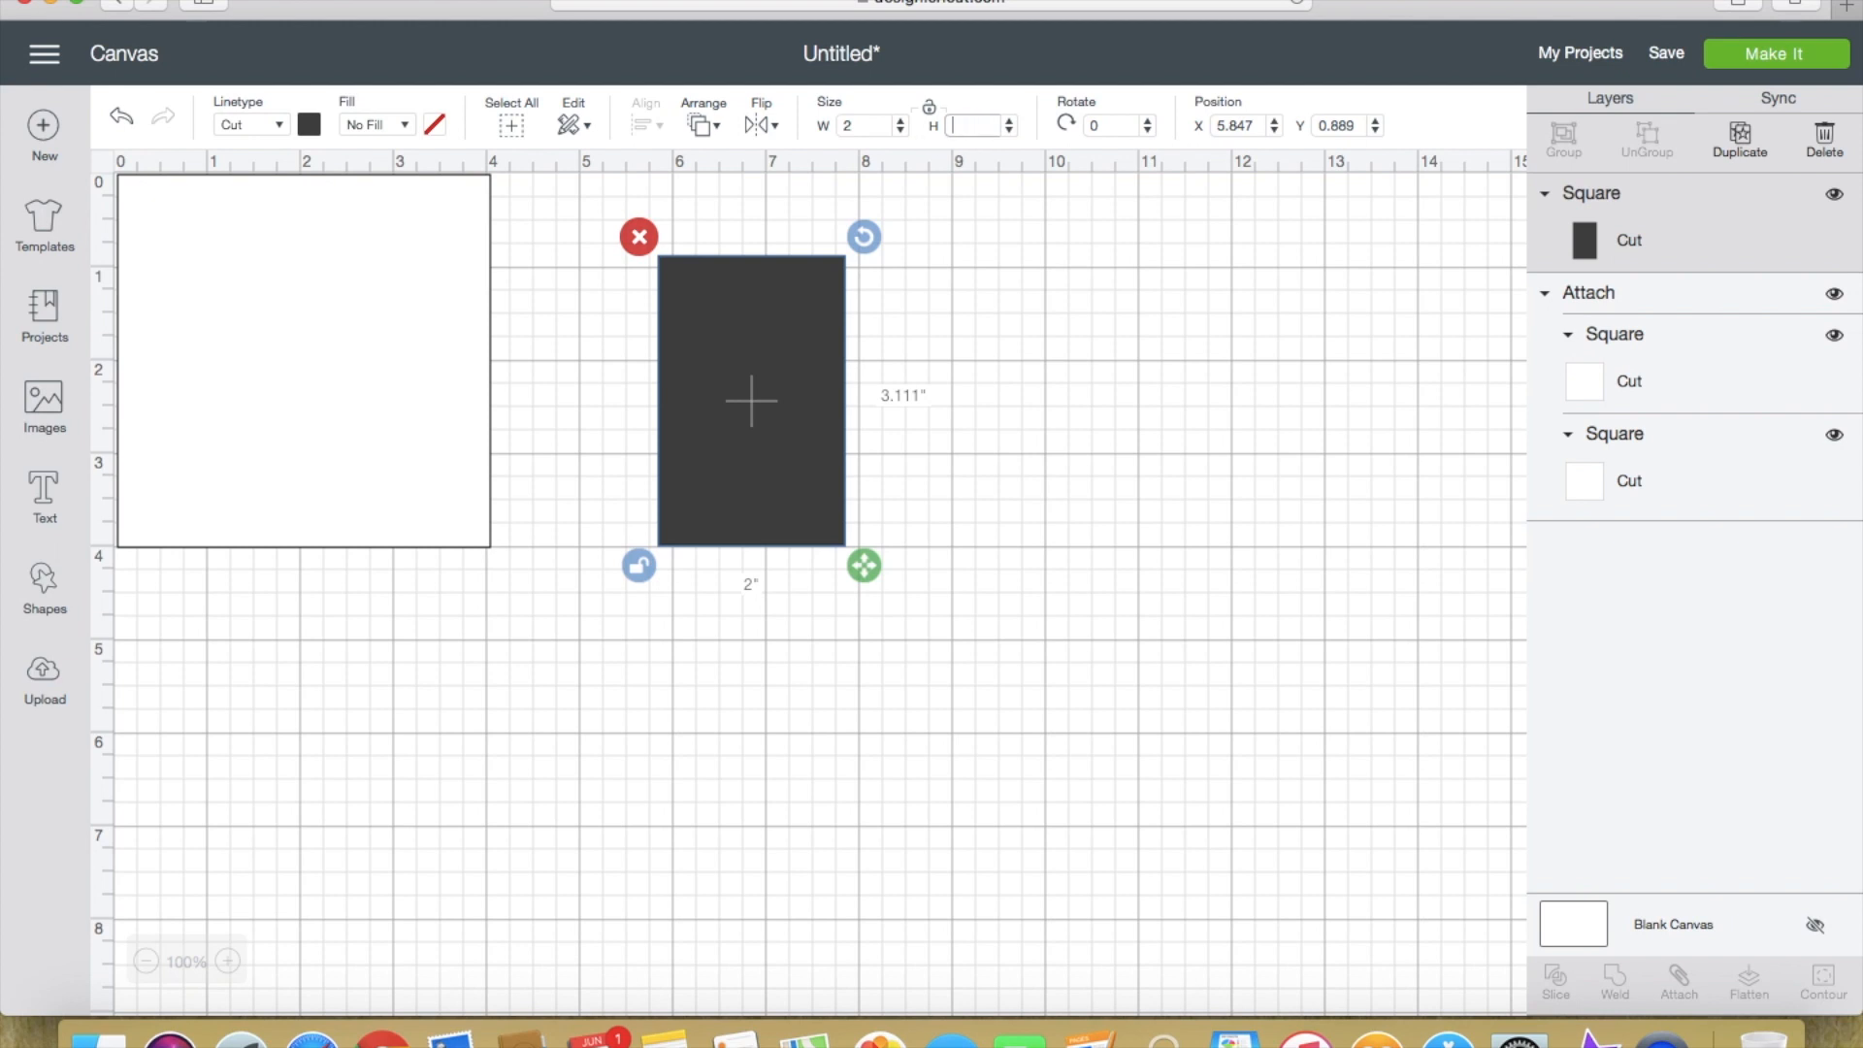
{"action": "type", "text": ".25"}
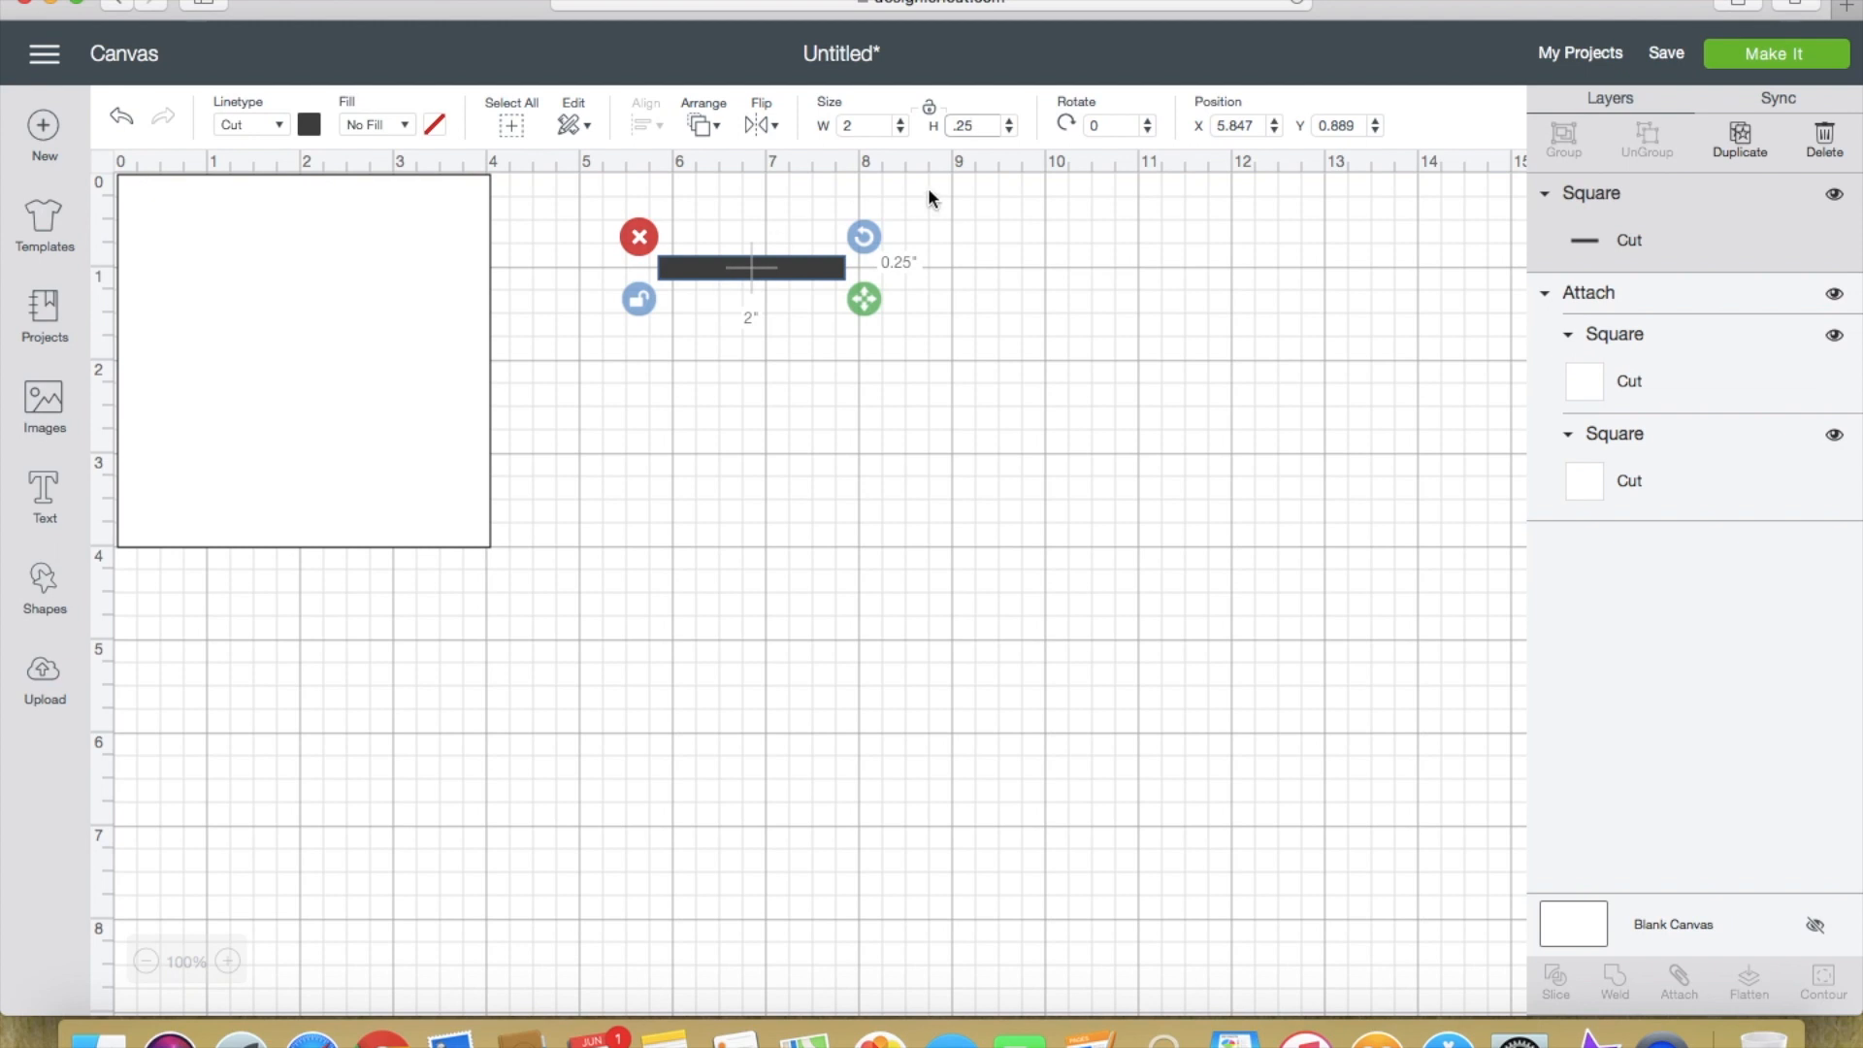
Step: Set the strip's height to 0.30 inches, lock its proportions, and shift it to about X 5.88, Y 1.11 inches
{"action": "key", "text": "BackSpace"}
{"action": "key", "text": "BackSpace"}
{"action": "key", "text": "BackSpace"}
{"action": "type", "text": ".30"}
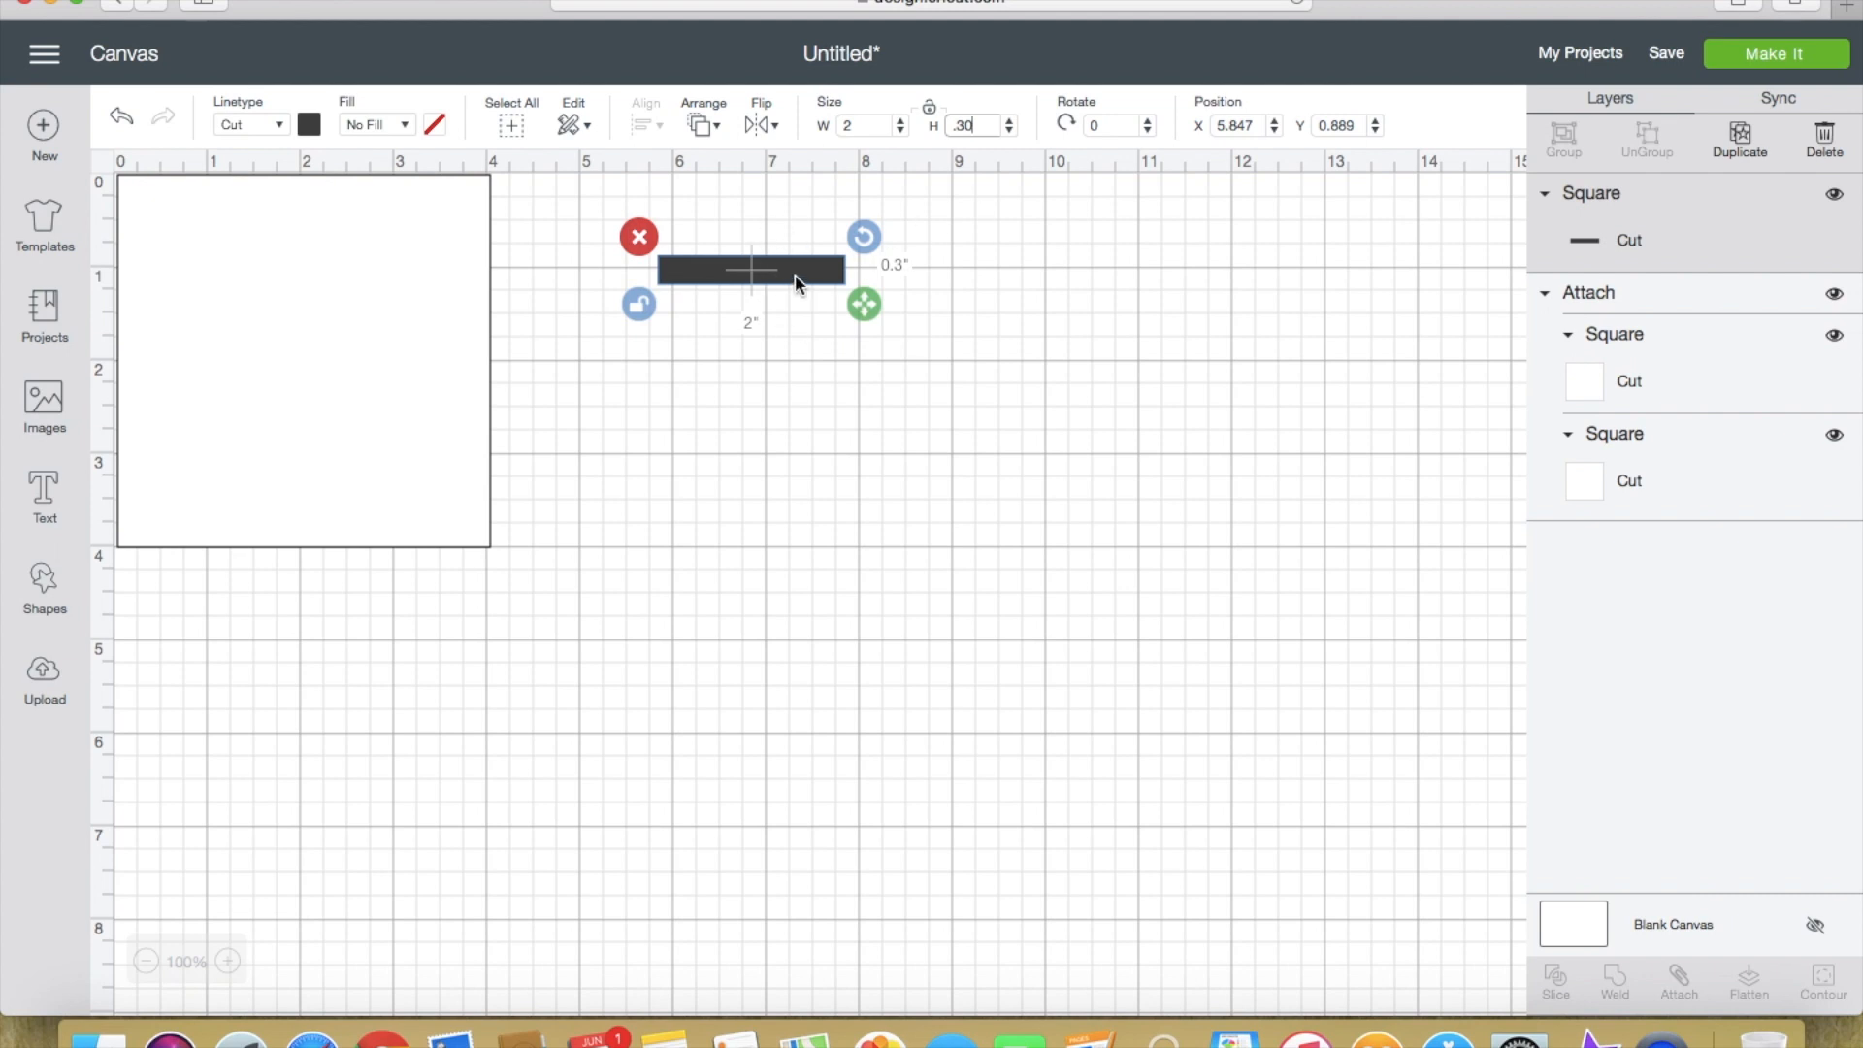
{"action": "left_click", "coordinate": [928, 107]}
{"action": "mouse_move", "coordinate": [709, 282]}
{"action": "left_mouse_down"}
{"action": "mouse_move", "coordinate": [745, 266]}
{"action": "mouse_move", "coordinate": [726, 293]}
{"action": "mouse_move", "coordinate": [706, 291]}
{"action": "mouse_move", "coordinate": [714, 274]}
{"action": "mouse_move", "coordinate": [737, 276]}
{"action": "mouse_move", "coordinate": [718, 295]}
{"action": "left_mouse_up"}
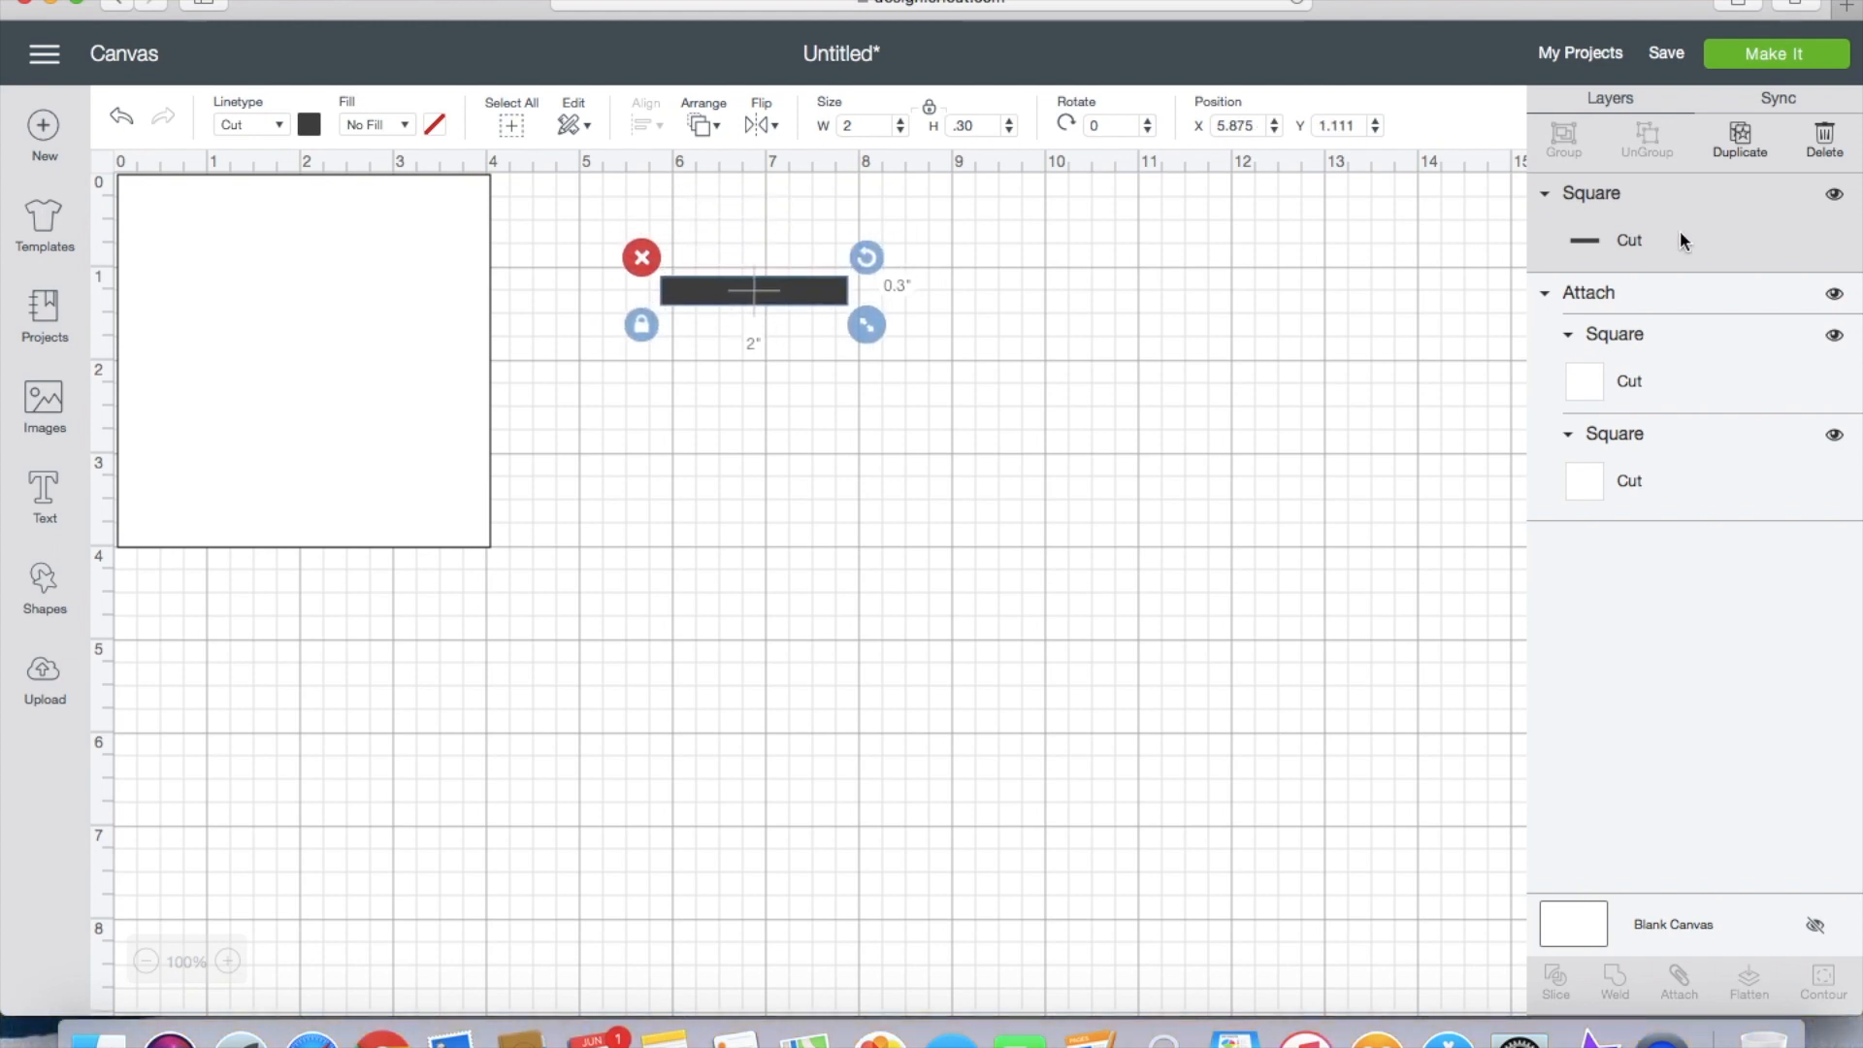
Step: Duplicate the strip and place the copy, narrowed to about 0.47 inches, over the original at about X 7.19, Y 1.11 inches
{"action": "left_click", "coordinate": [1738, 155]}
{"action": "left_click_drag", "start_coordinate": [788, 336], "coordinate": [765, 340]}
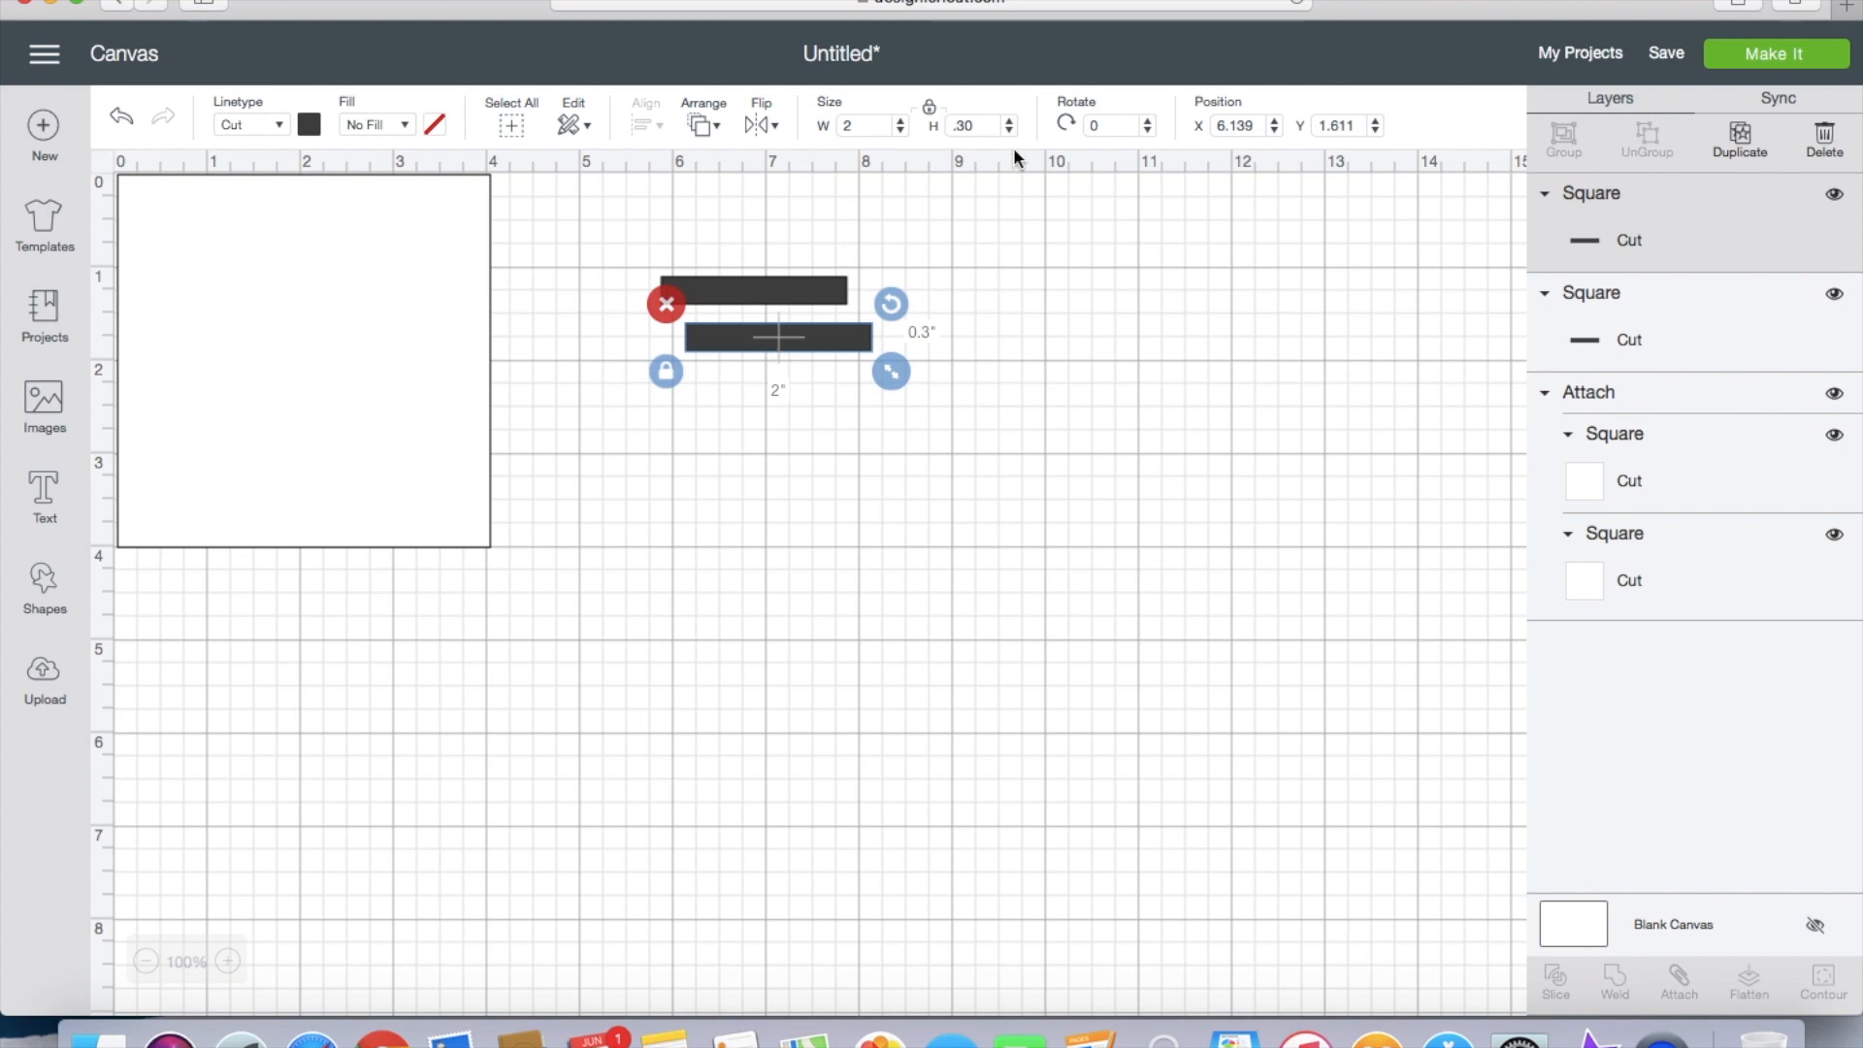
{"action": "left_click", "coordinate": [664, 378]}
{"action": "left_click_drag", "start_coordinate": [892, 374], "coordinate": [736, 379]}
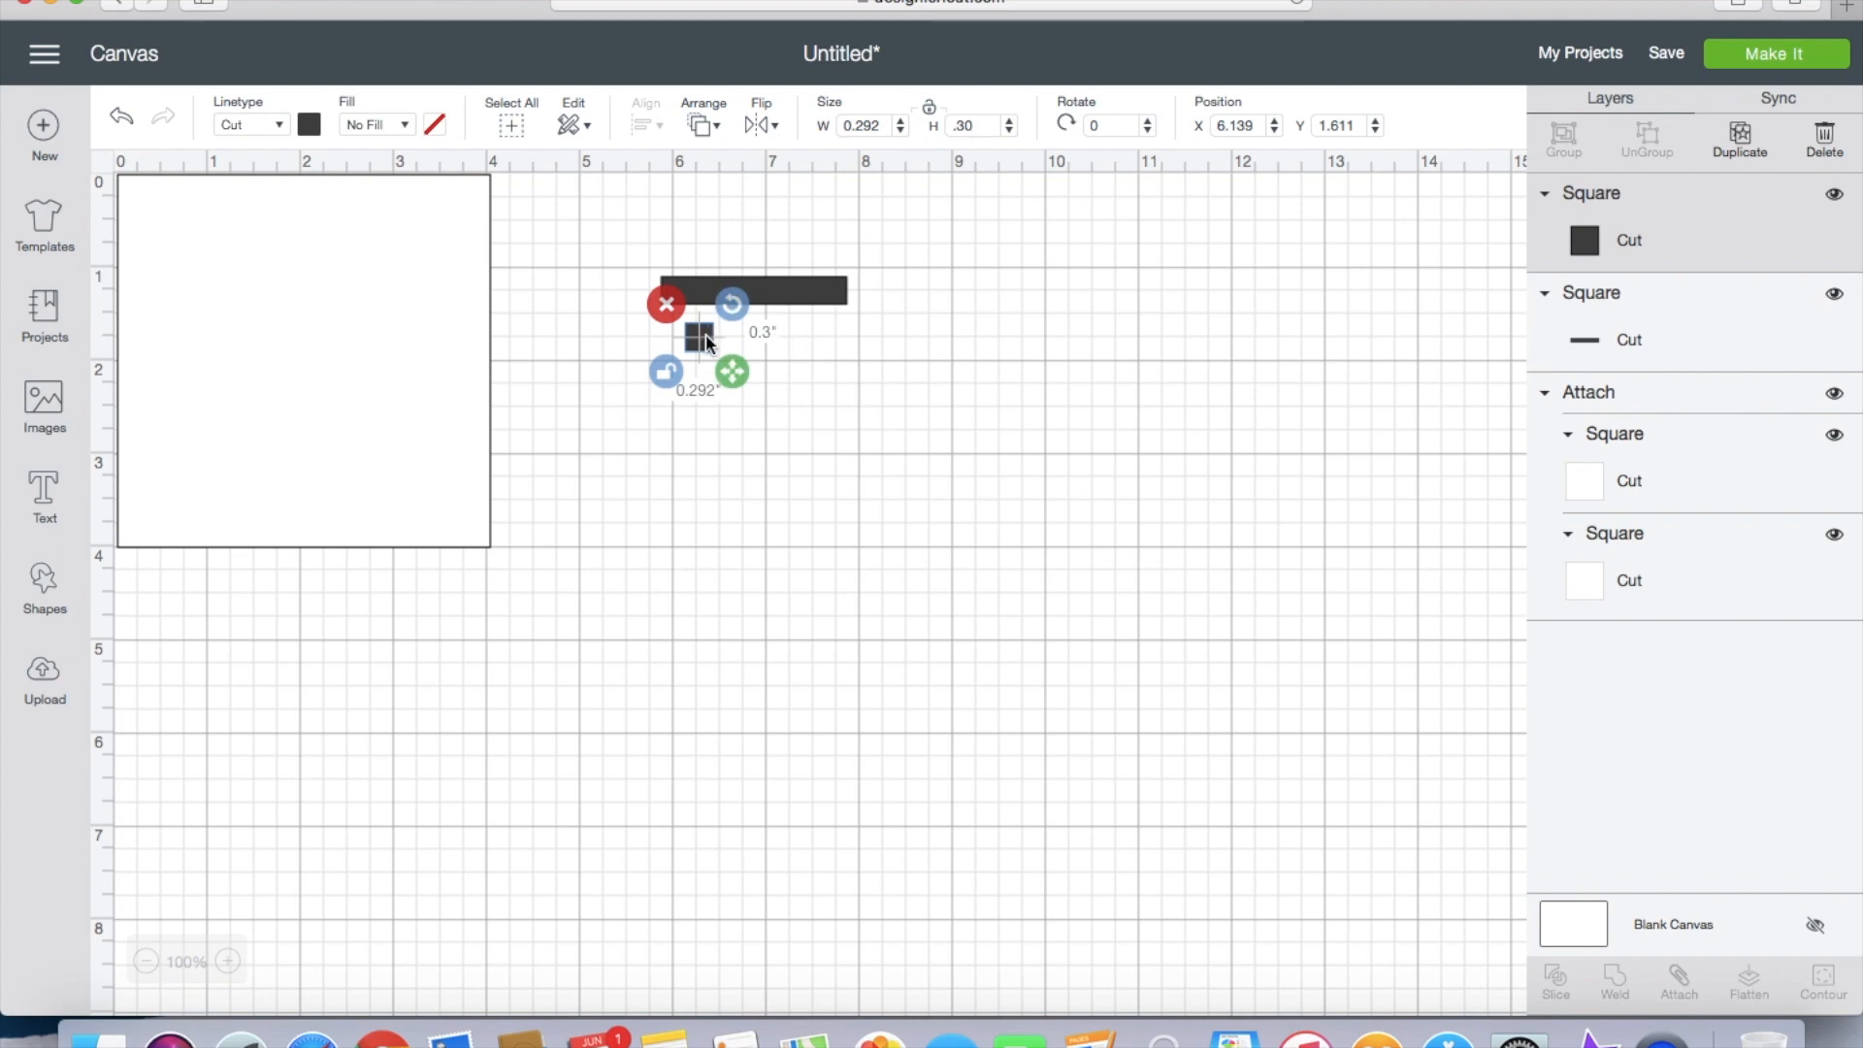
{"action": "left_click_drag", "start_coordinate": [707, 333], "coordinate": [851, 315]}
{"action": "left_click", "coordinate": [940, 287]}
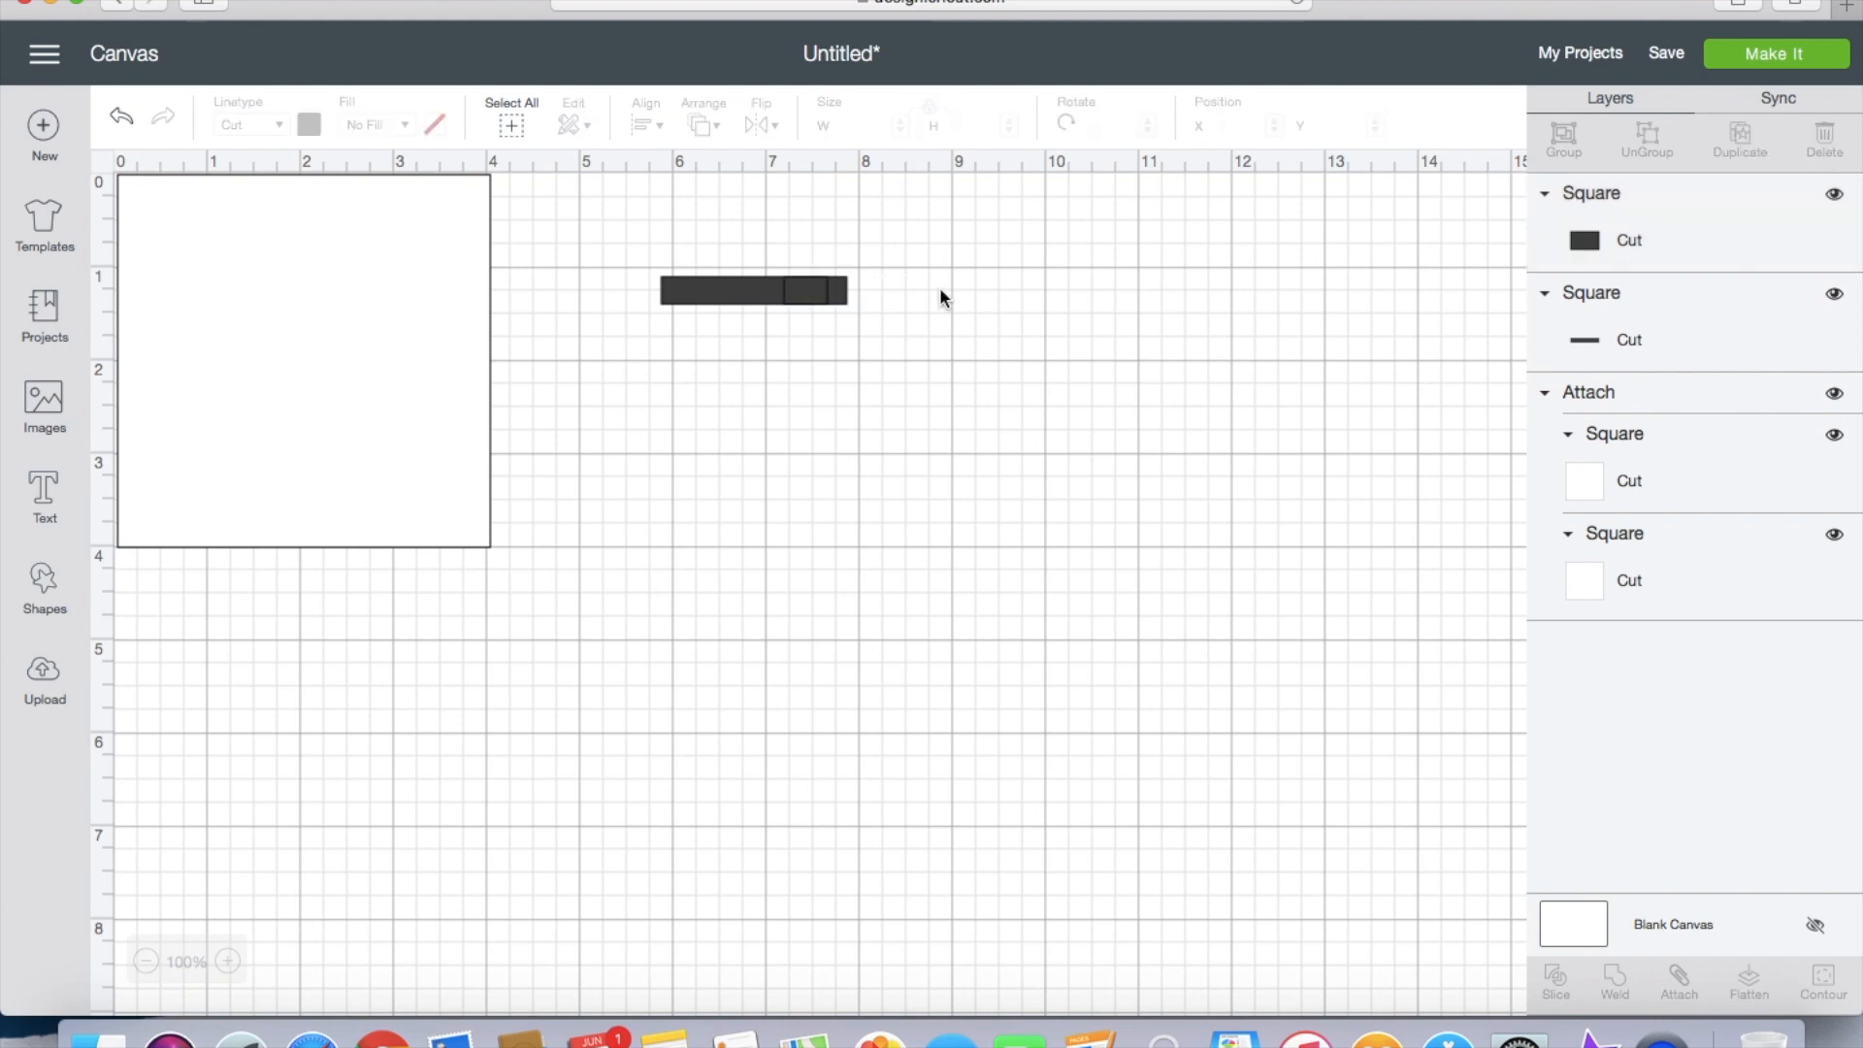
Step: Change the material color of the small rectangle on the strip to white
{"action": "left_click", "coordinate": [705, 302]}
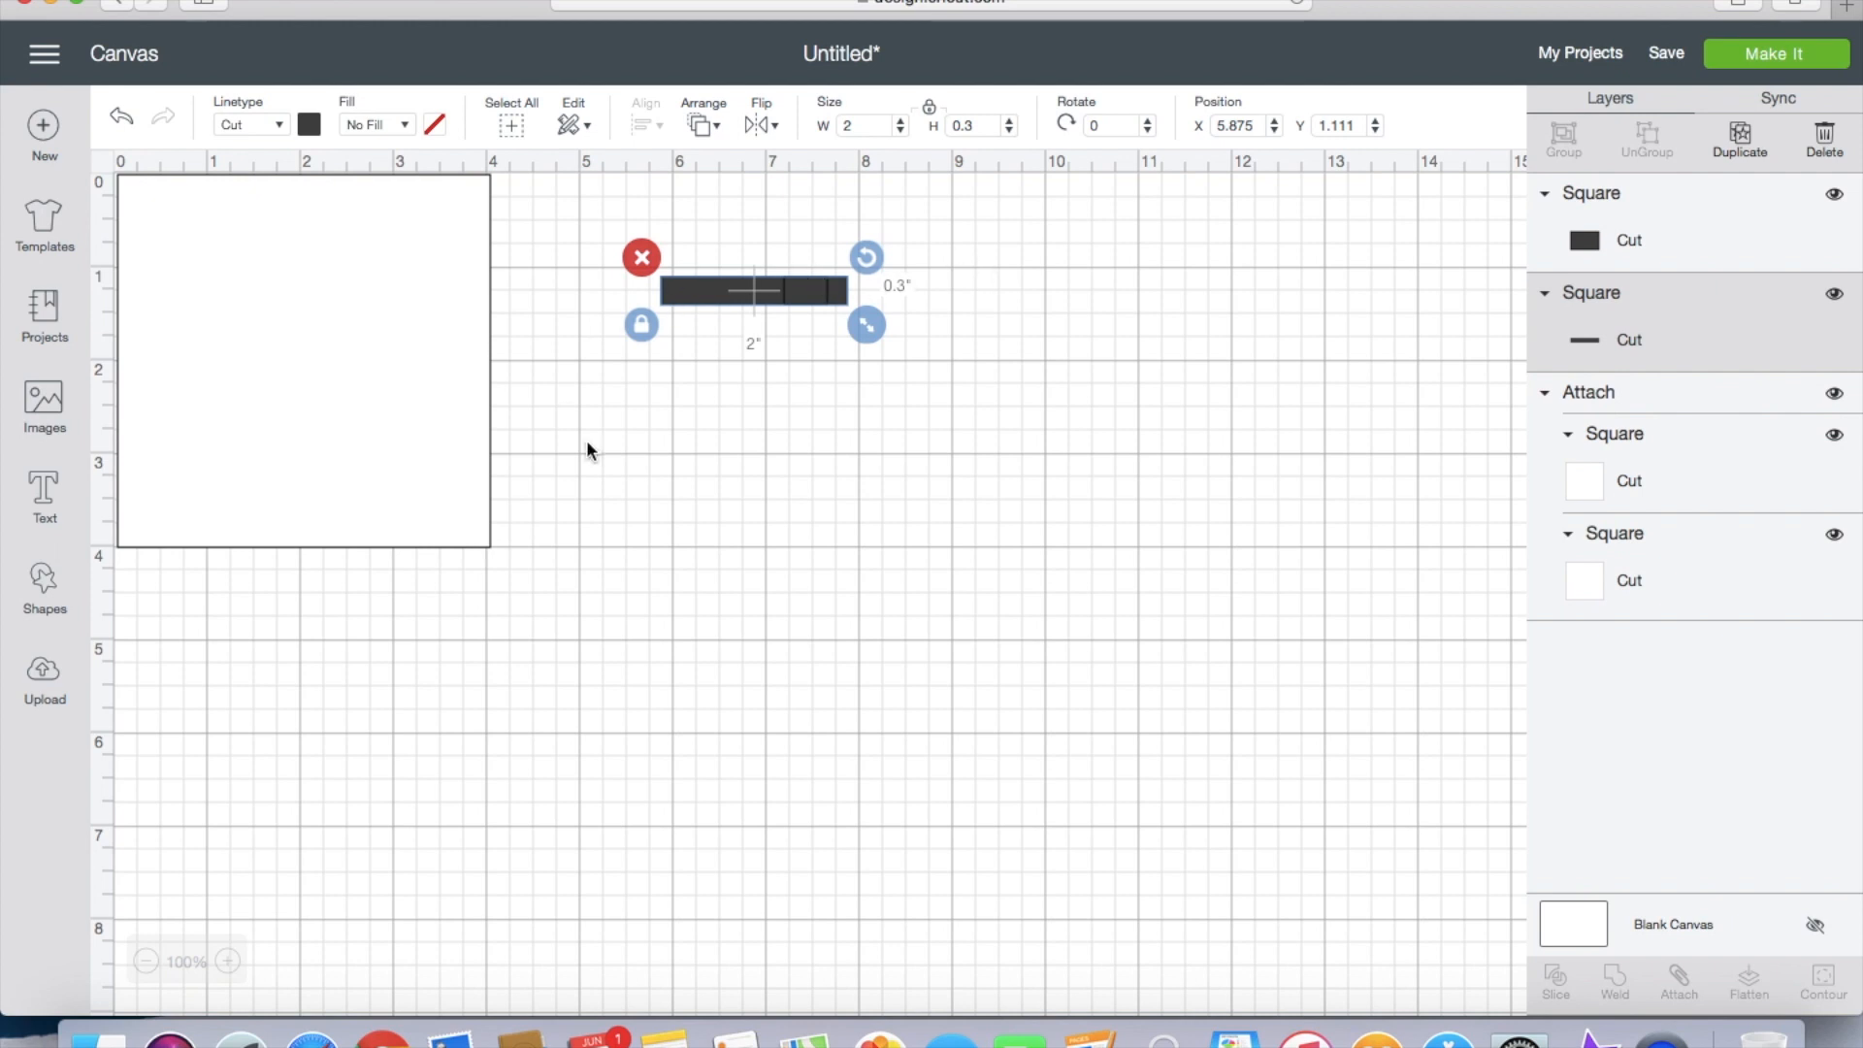
{"action": "left_click", "coordinate": [1688, 293]}
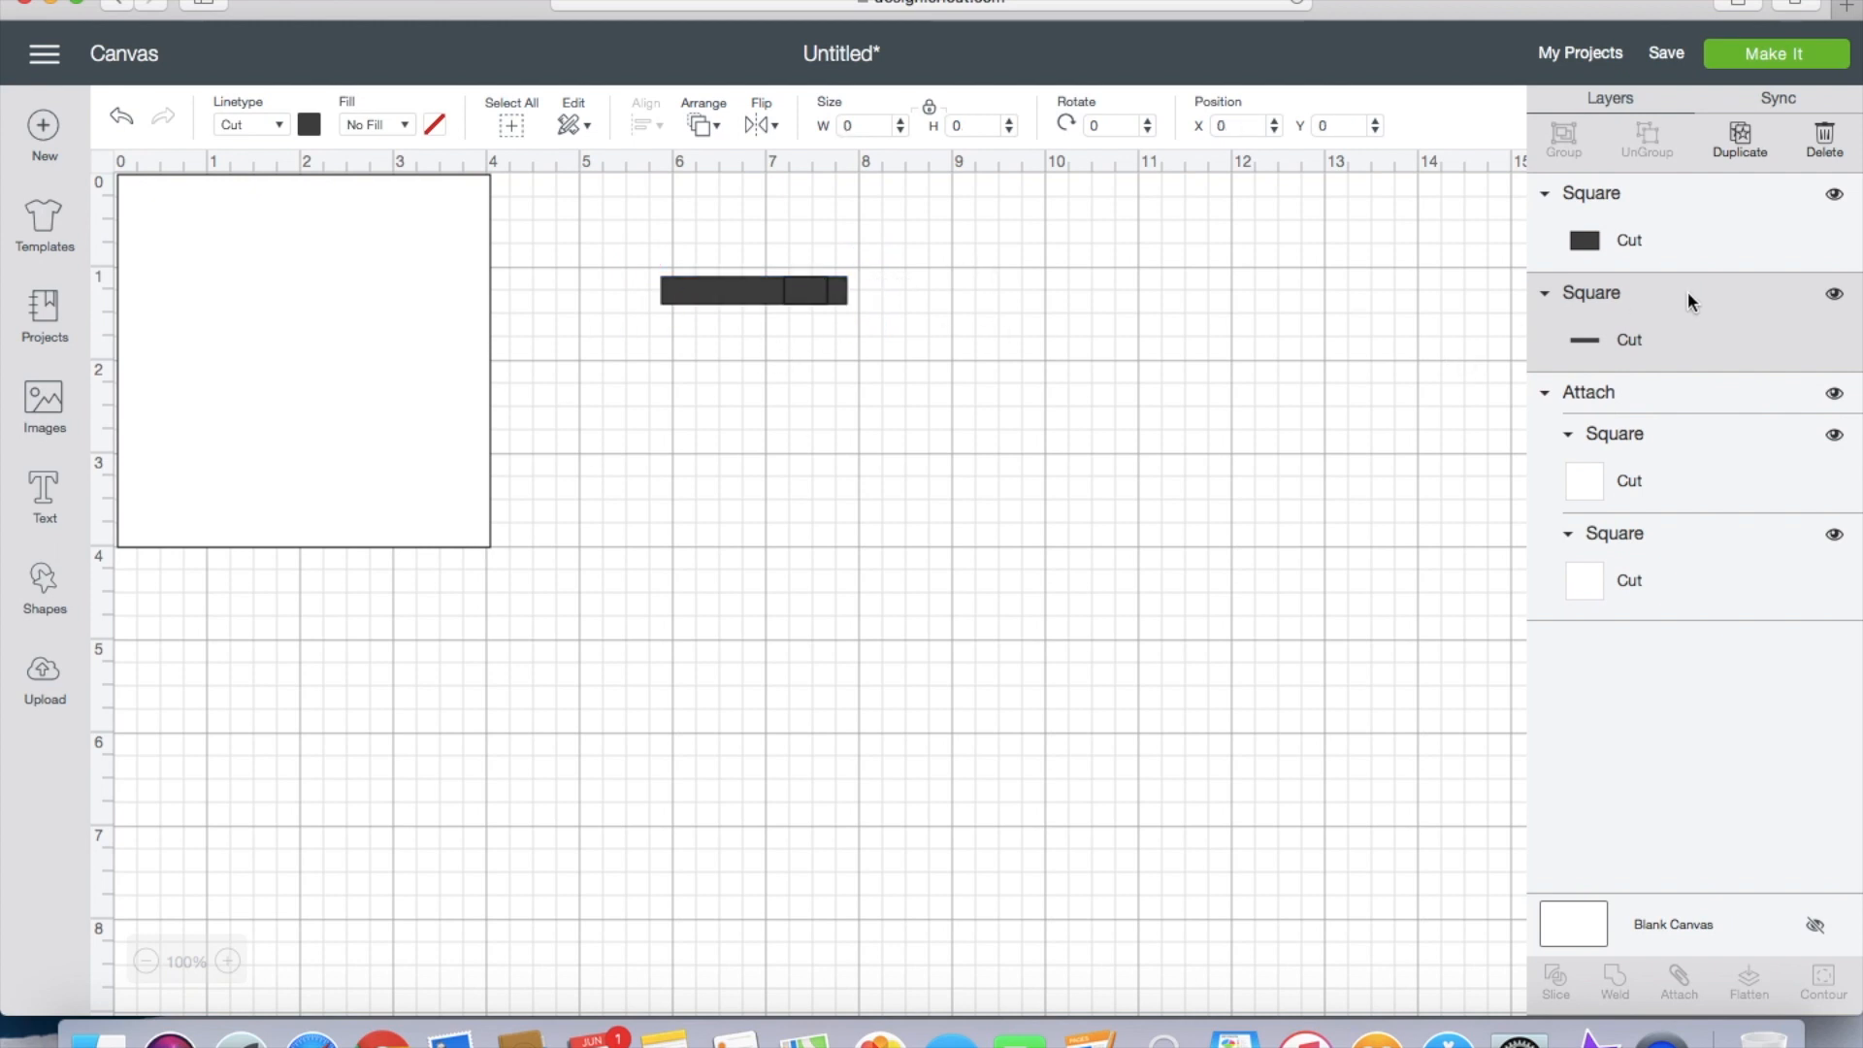
{"action": "left_click", "coordinate": [1680, 225]}
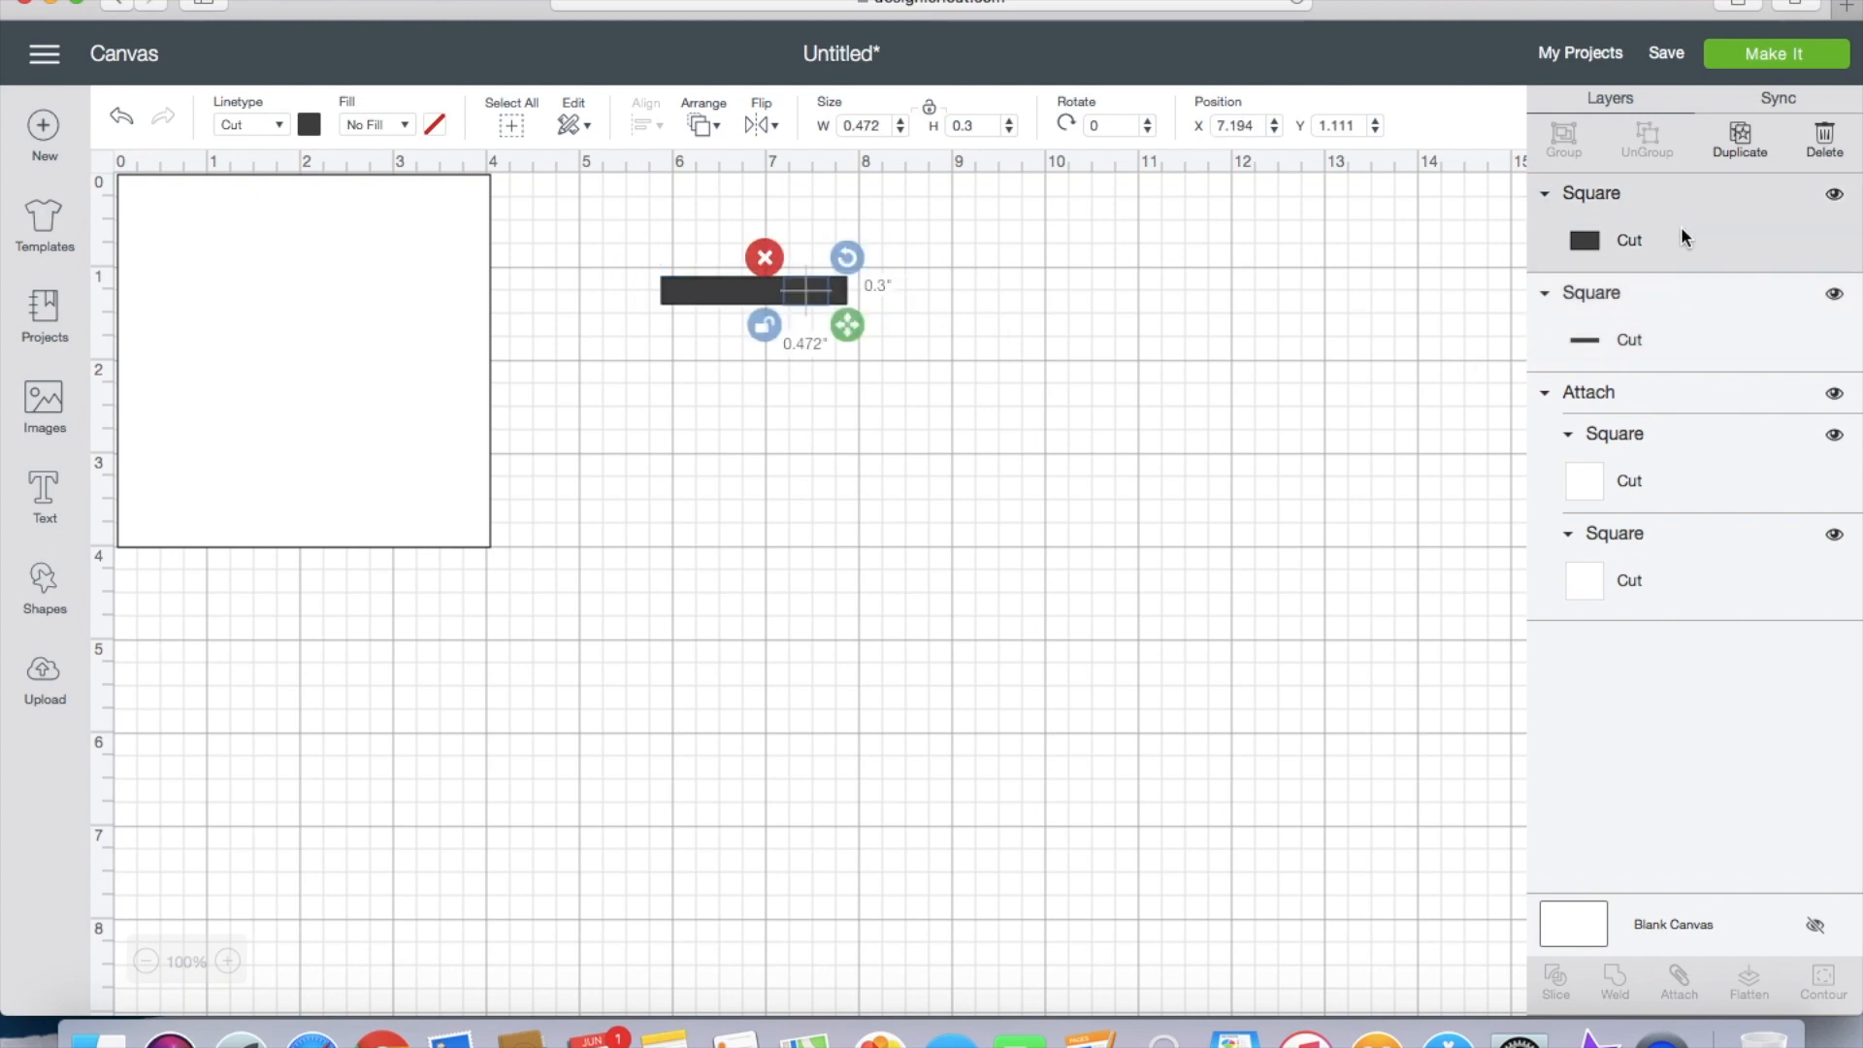
{"action": "left_click", "coordinate": [1073, 322]}
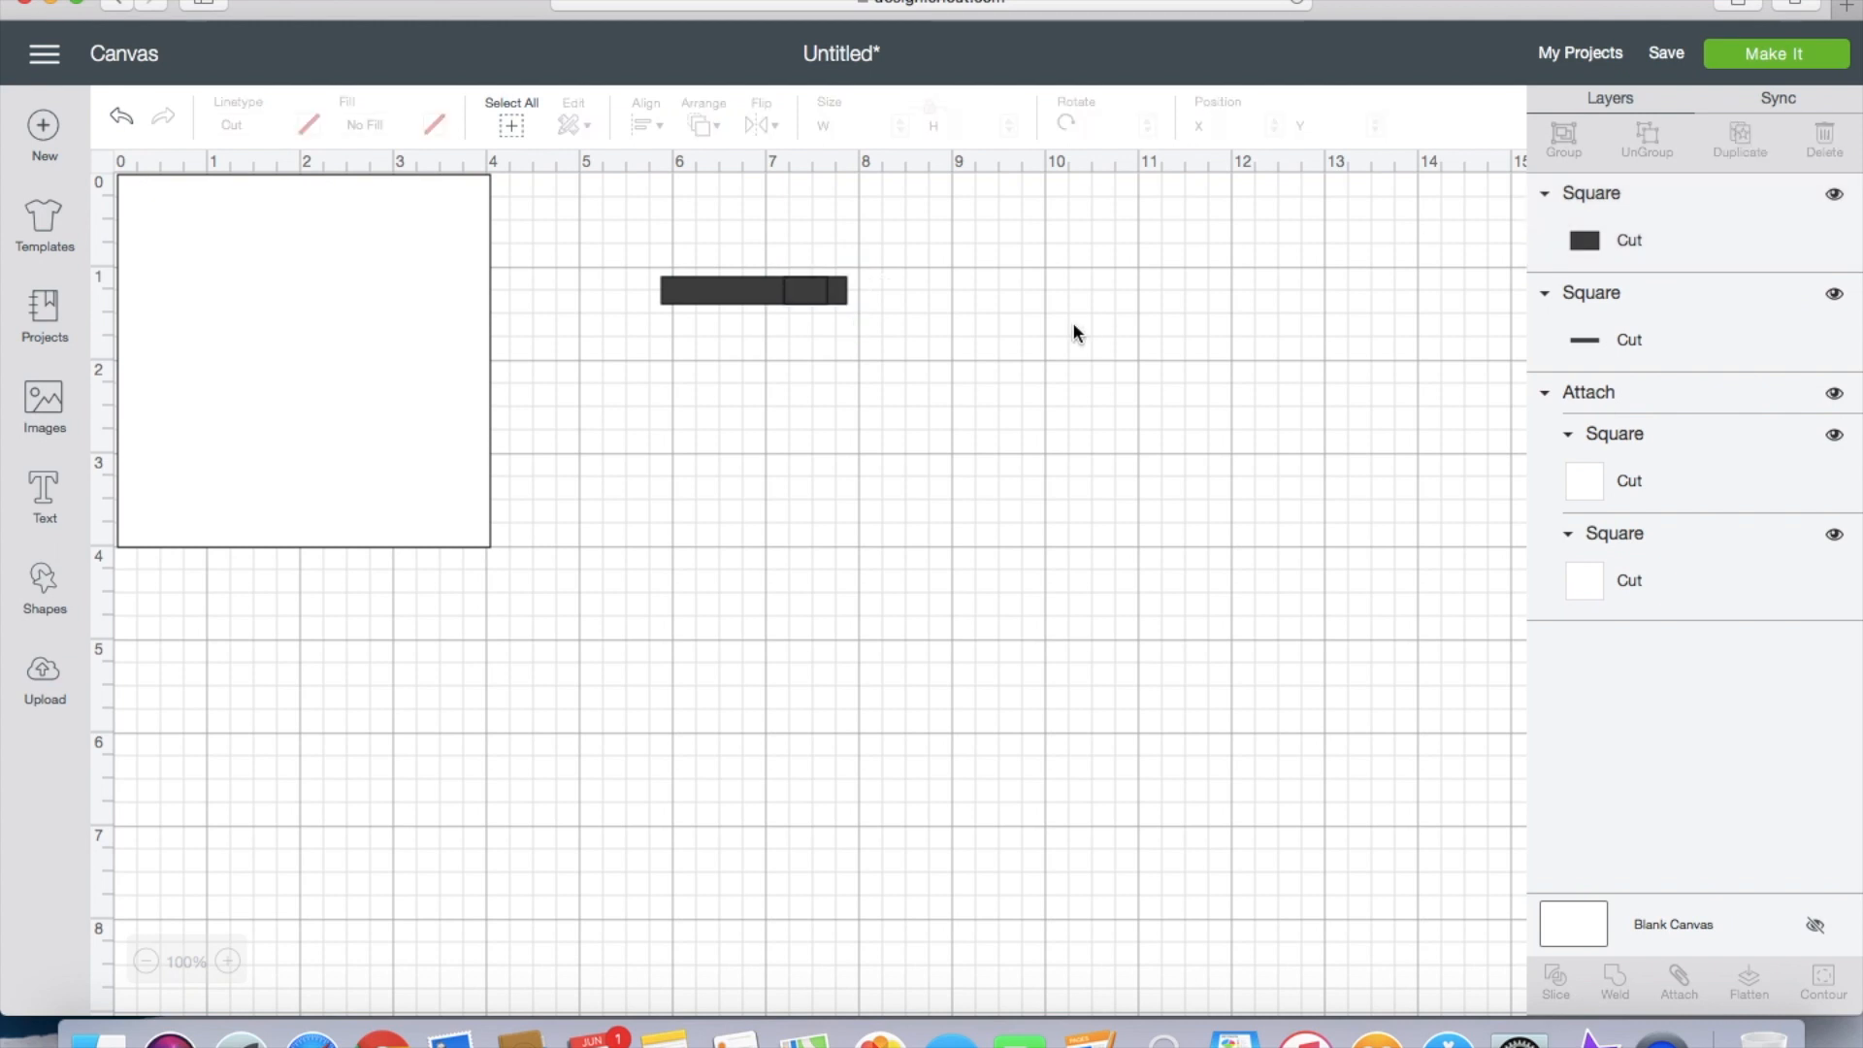
{"action": "left_click", "coordinate": [820, 289]}
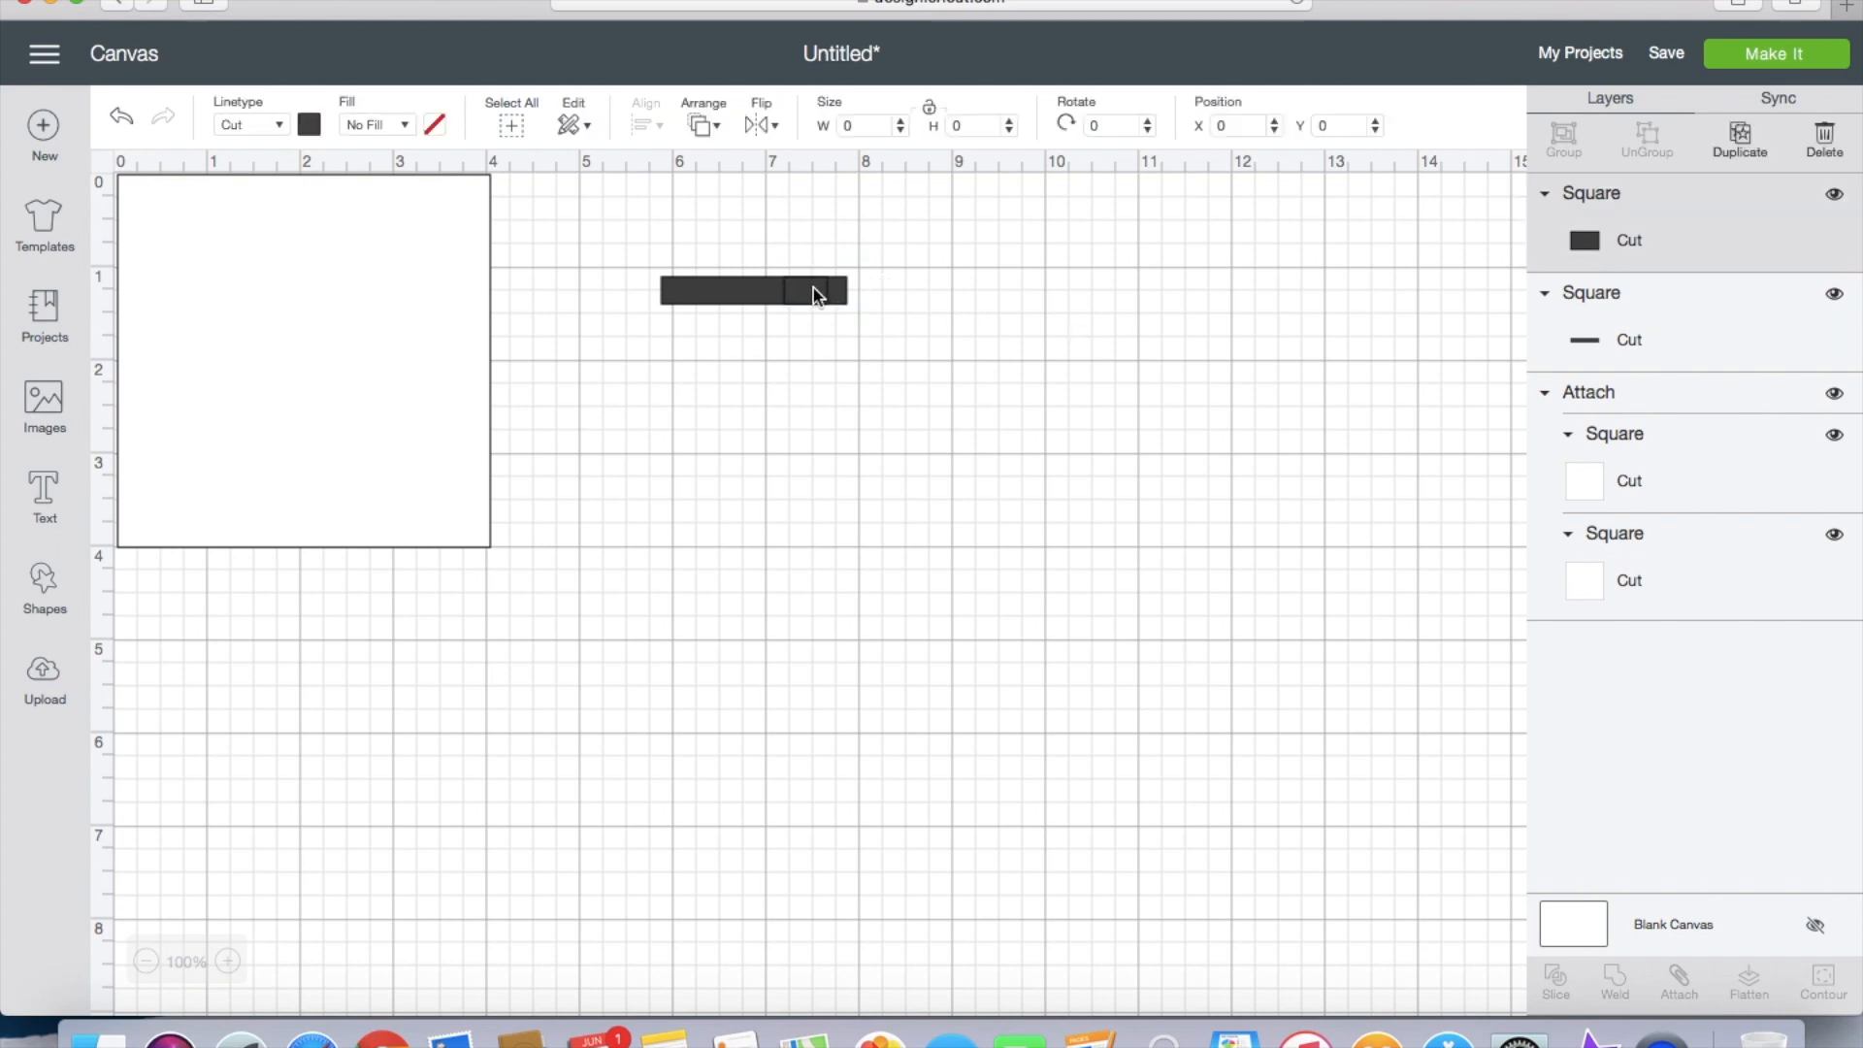
{"action": "left_click", "coordinate": [317, 119]}
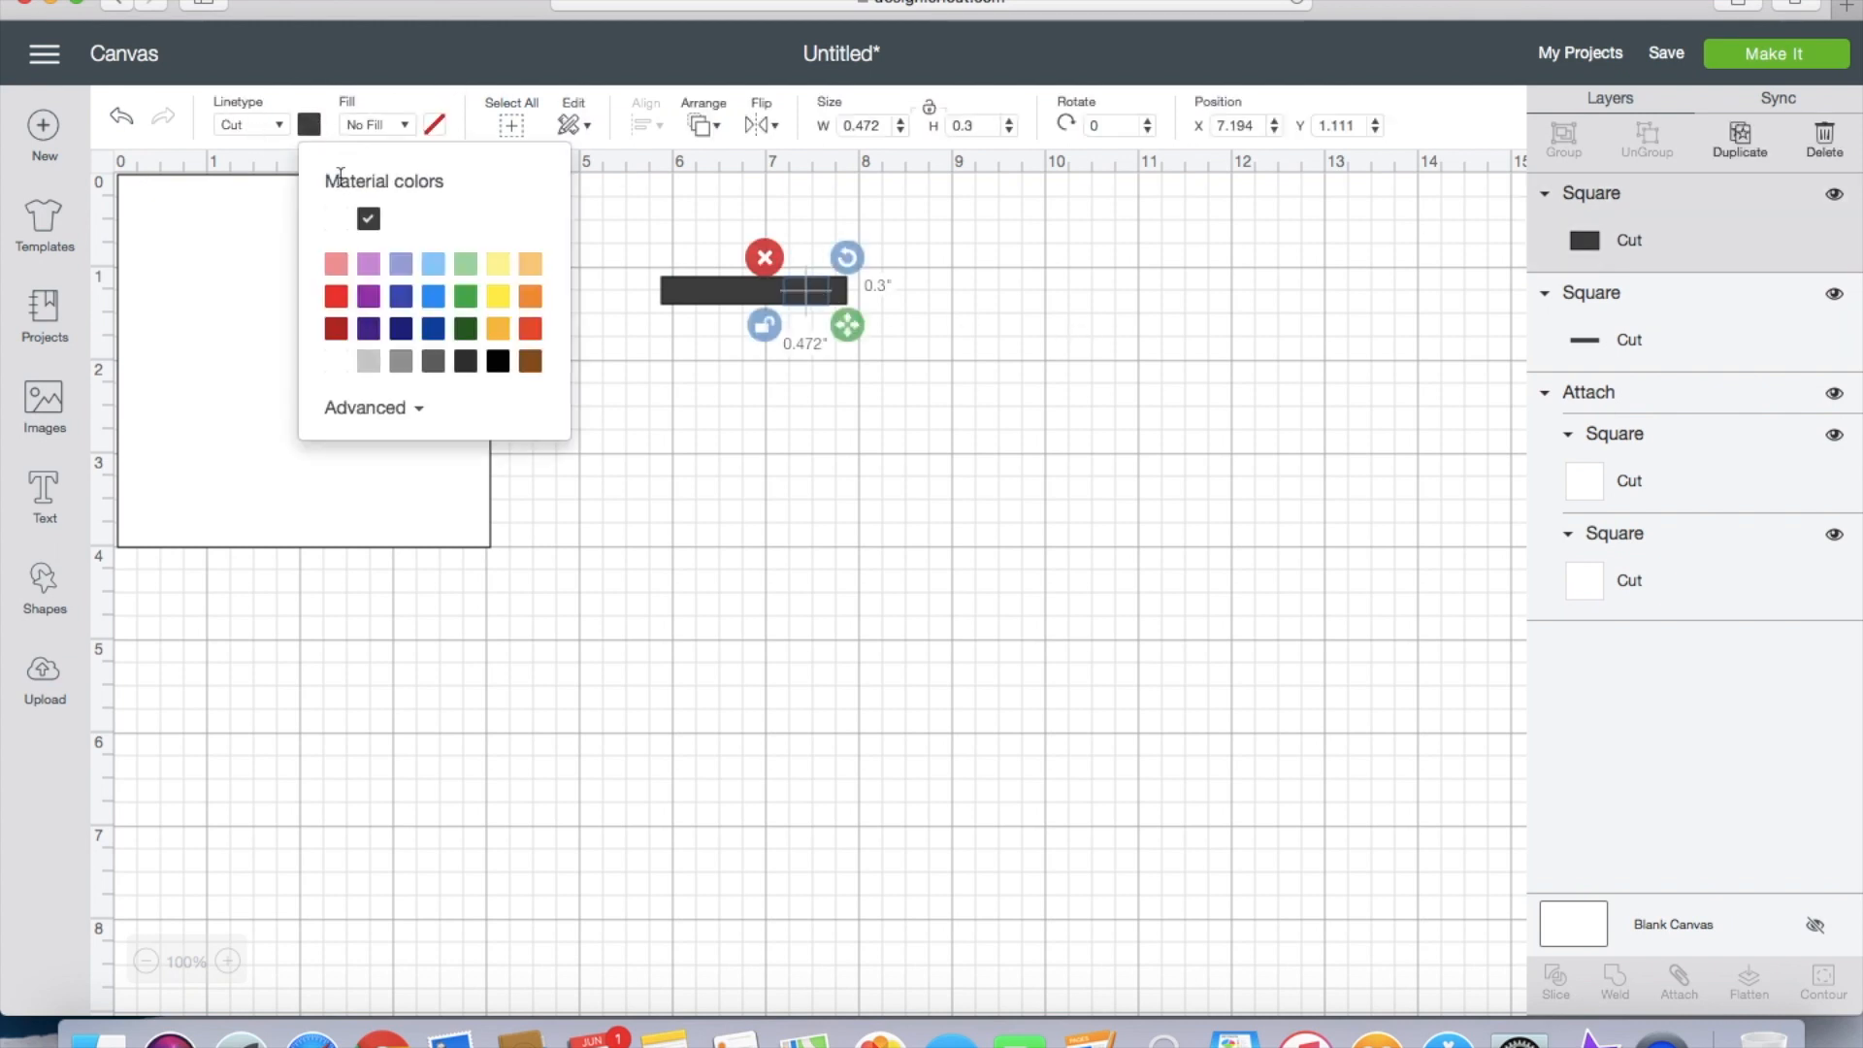
{"action": "left_click", "coordinate": [713, 456]}
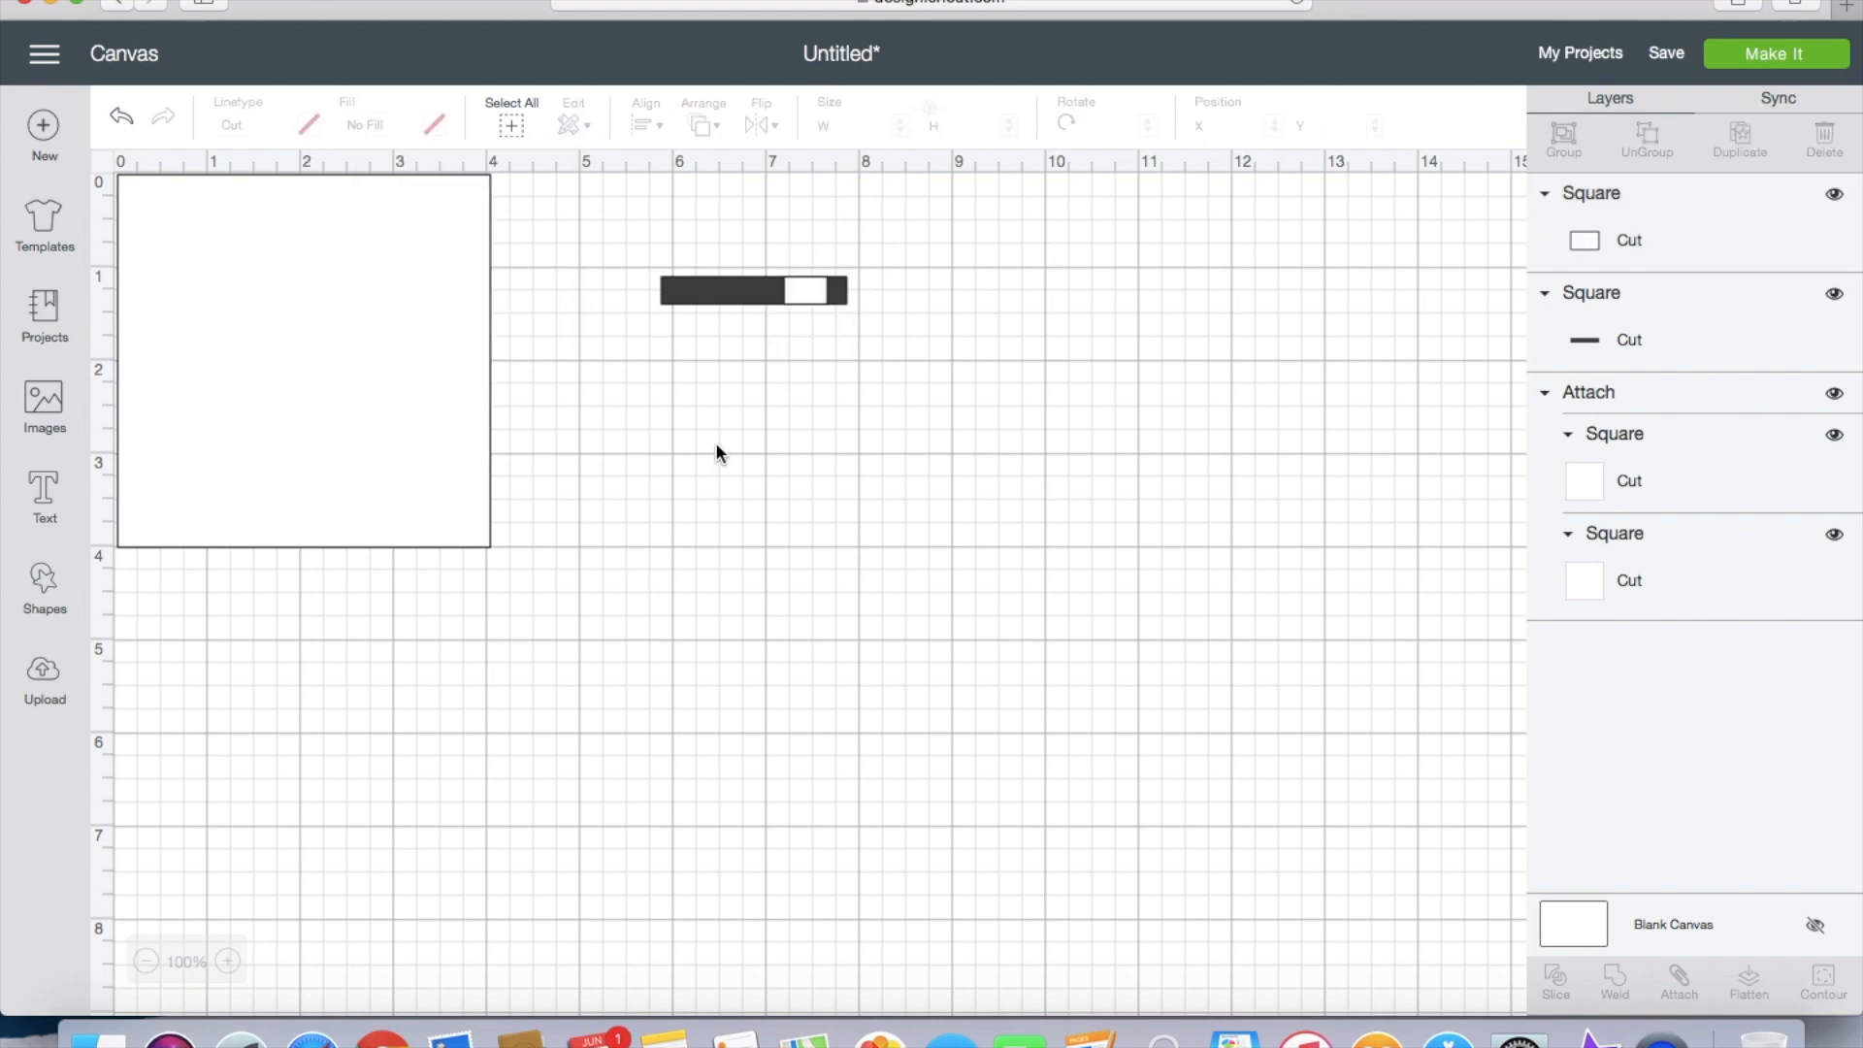
Step: Try to set the long strip's width to 1.7 inches with its proportions locked, and undo the resize
{"action": "left_click", "coordinate": [738, 300]}
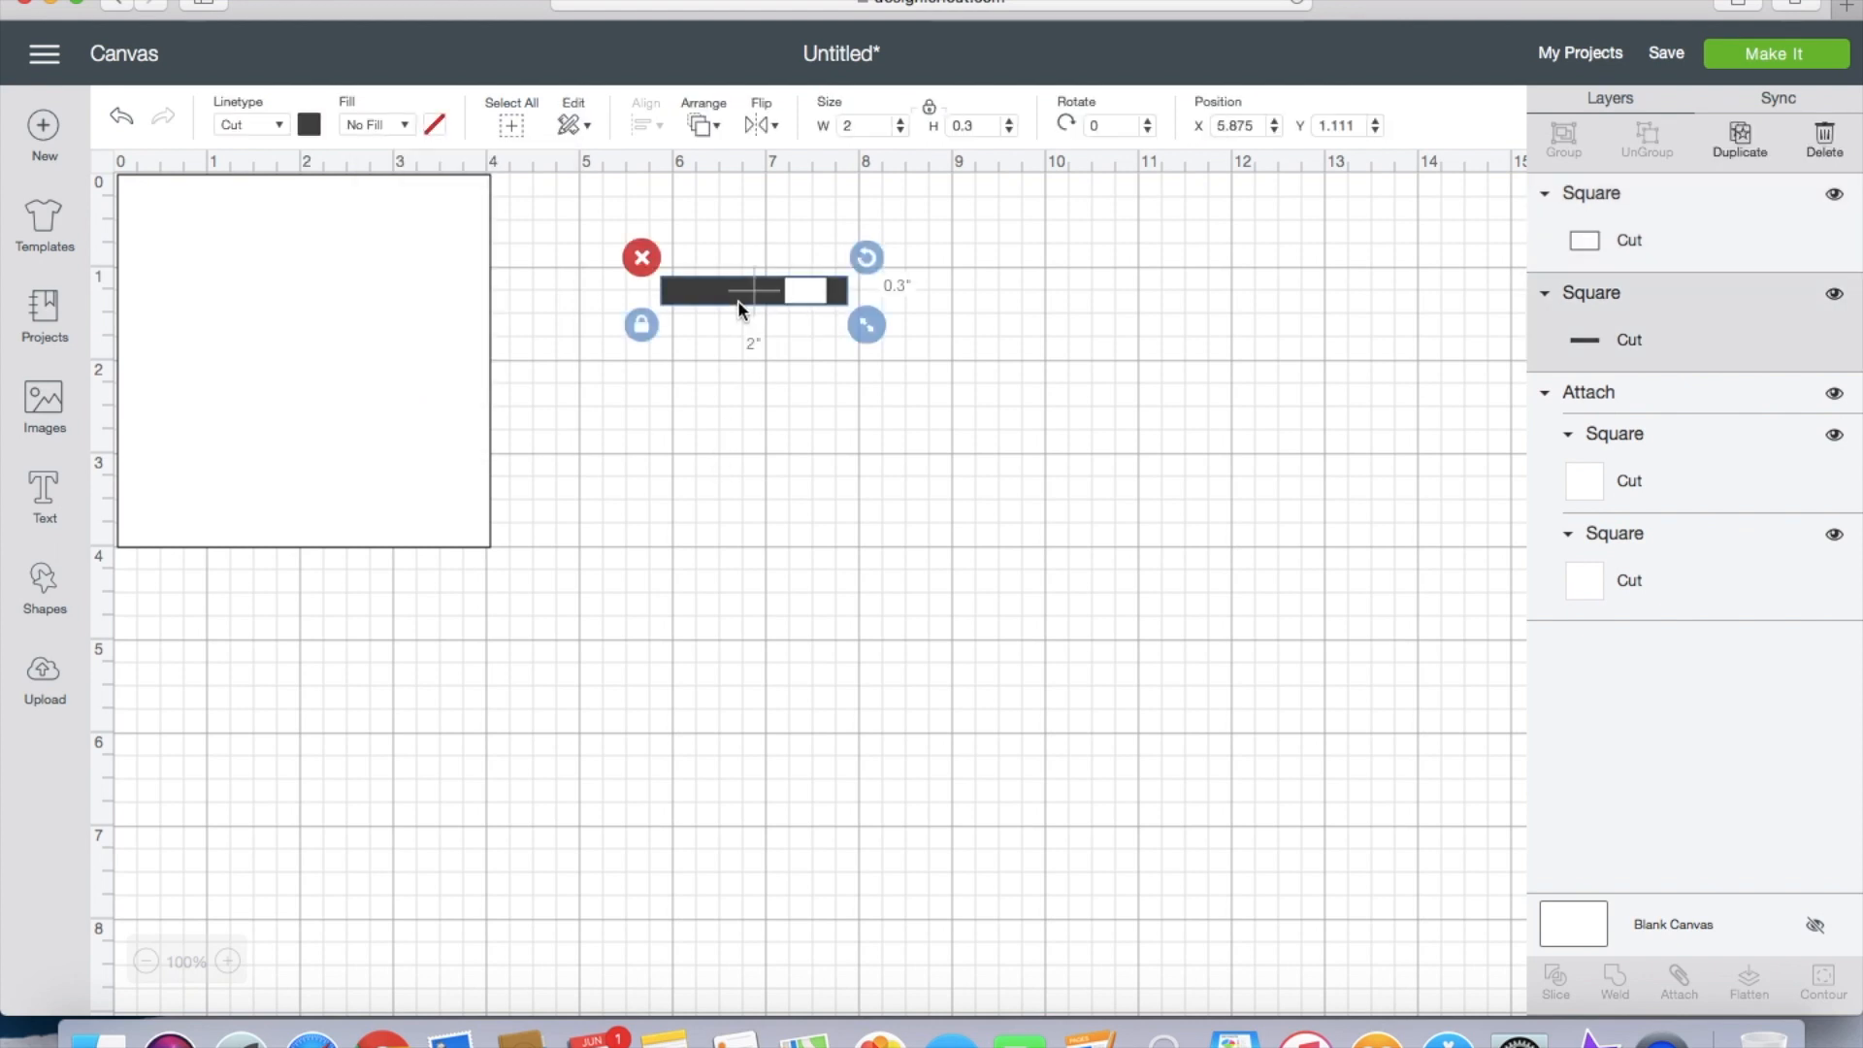
{"action": "left_click", "coordinate": [855, 125]}
{"action": "key", "text": "BackSpace"}
{"action": "type", "text": "1.7"}
{"action": "key", "text": "Return"}
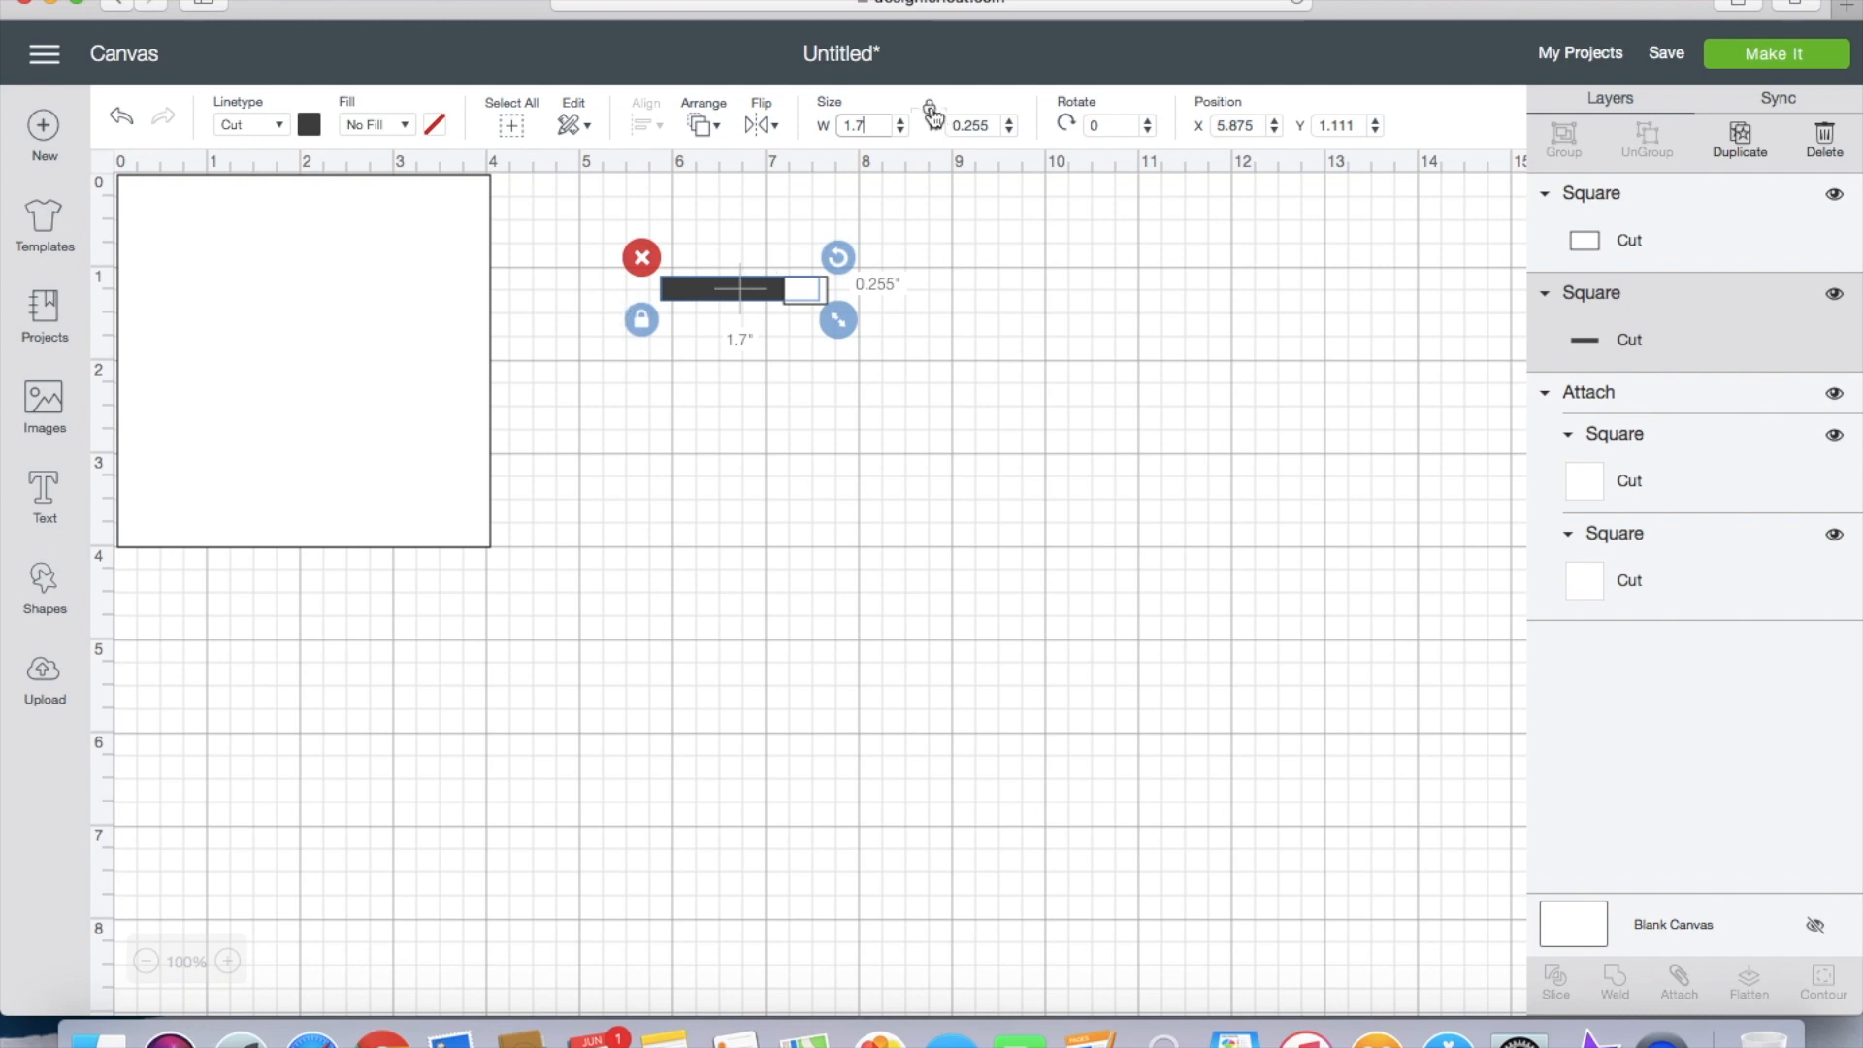
{"action": "left_click", "coordinate": [123, 121]}
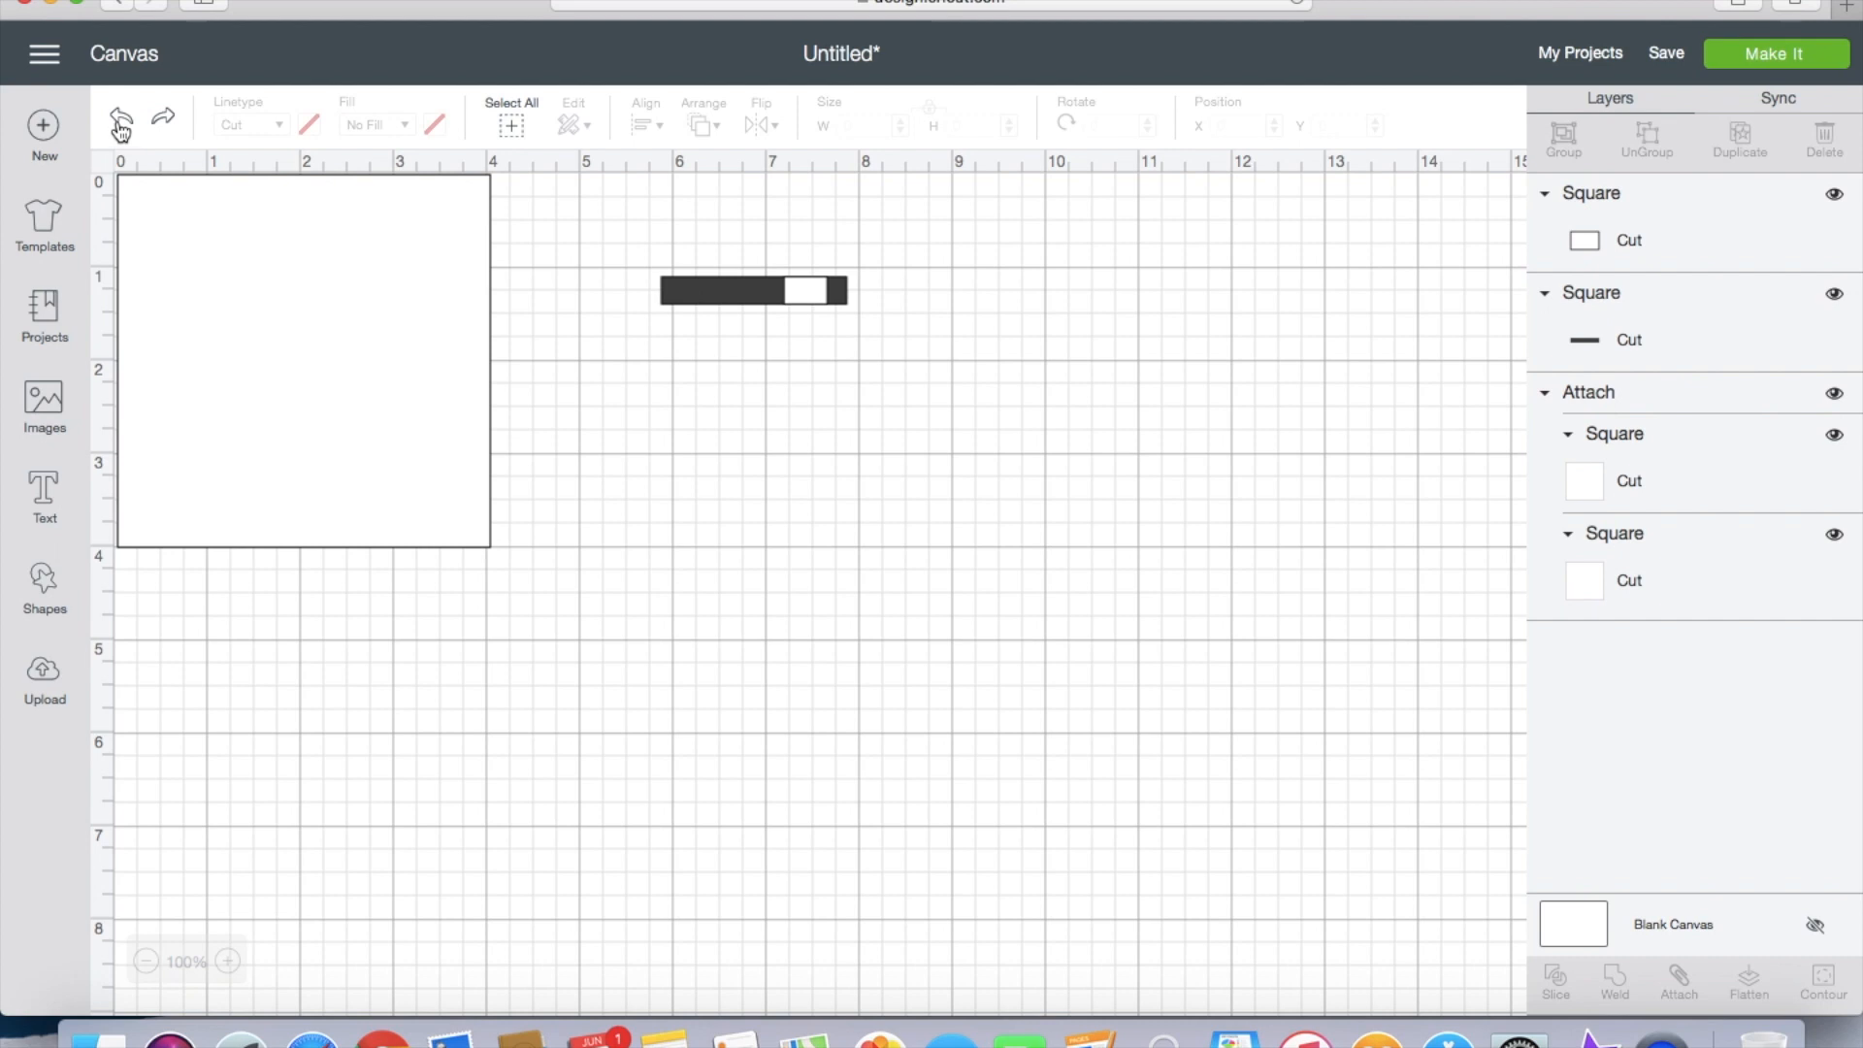
Step: Recolor the long strip light pink, and widen the white rectangle on it to about 0.64 inches with proportions unlocked
{"action": "left_click", "coordinate": [749, 295]}
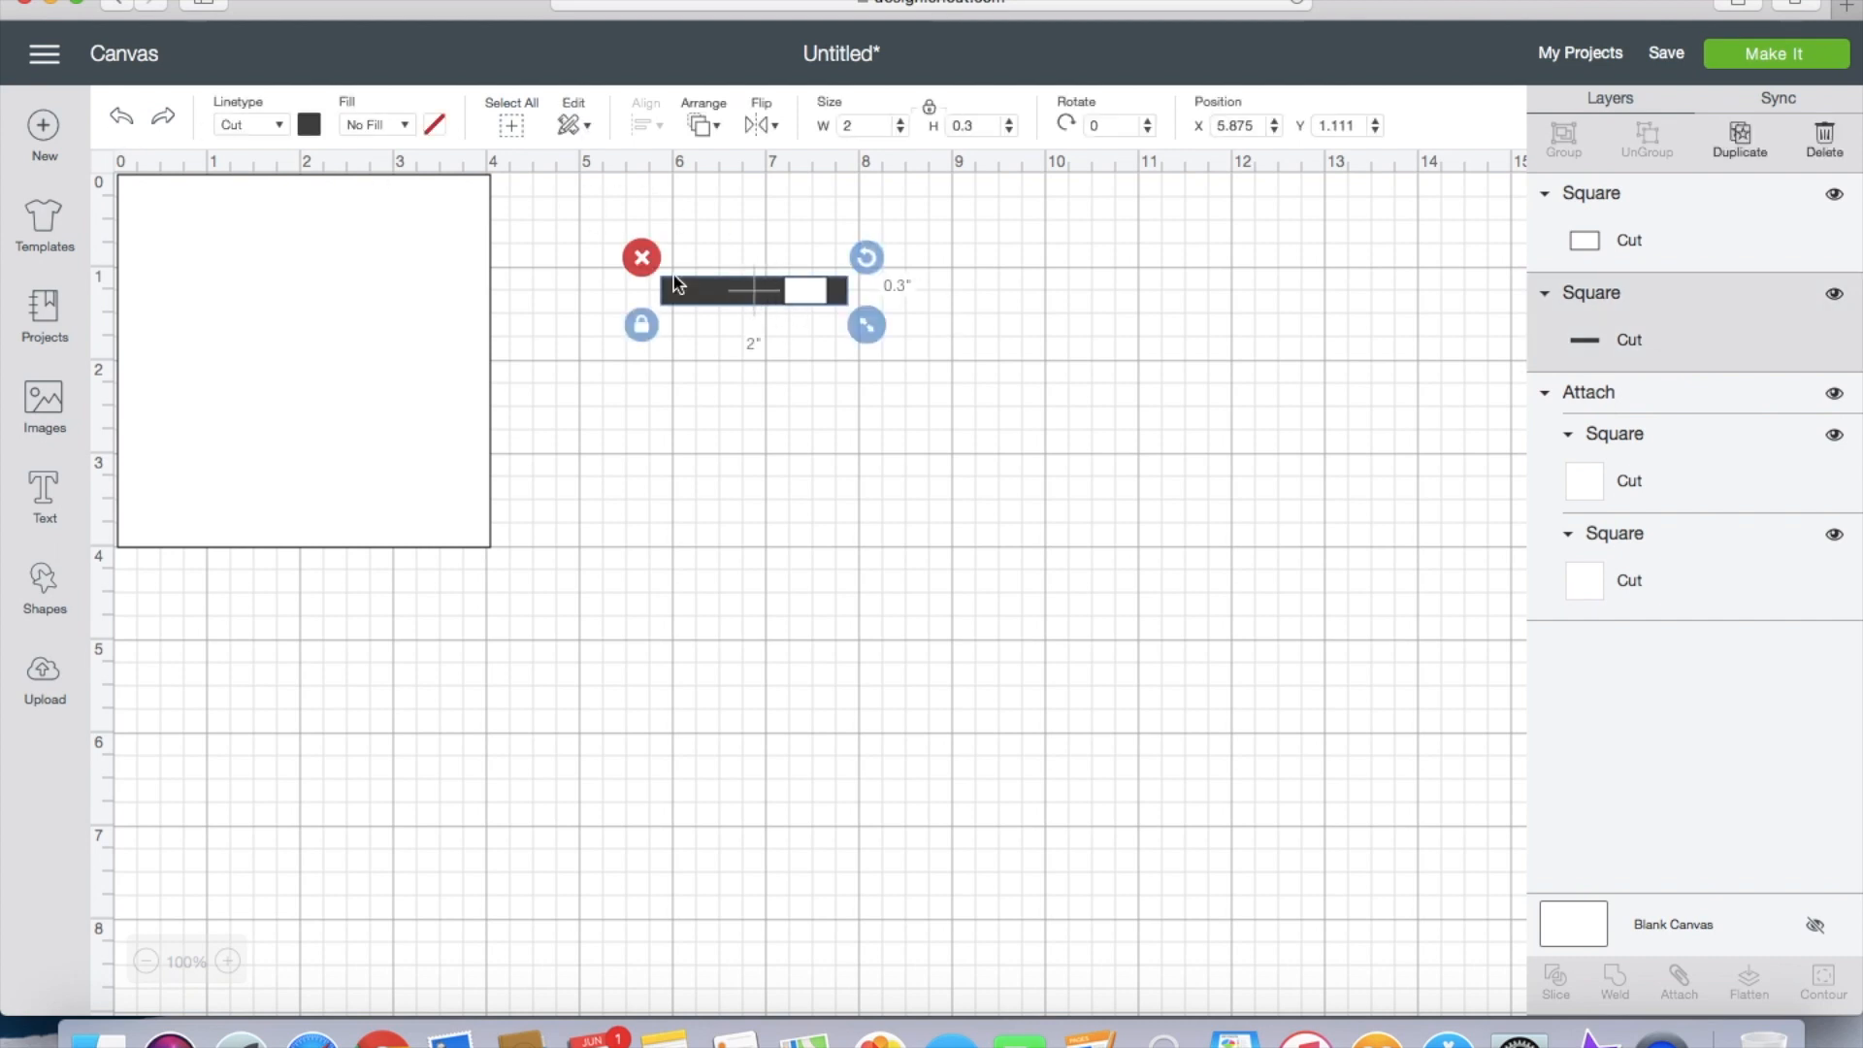
{"action": "left_click", "coordinate": [309, 124]}
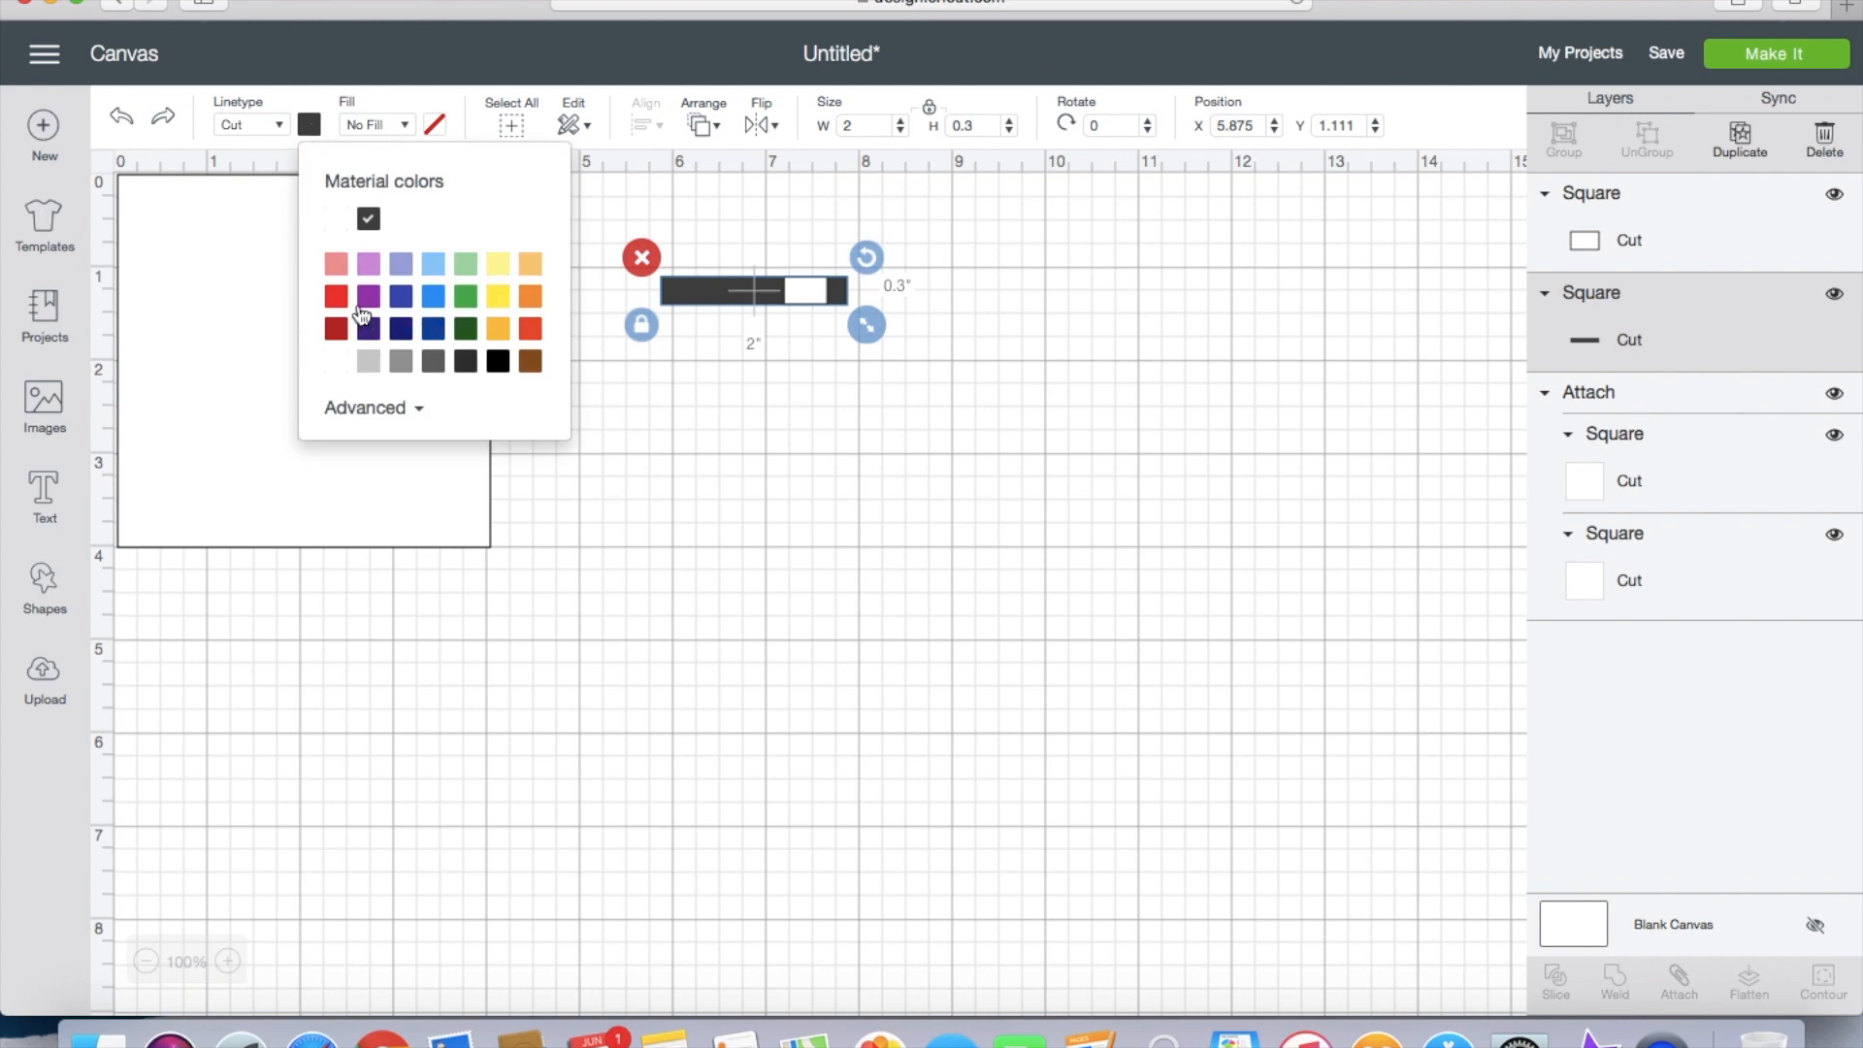
{"action": "left_click", "coordinate": [336, 263]}
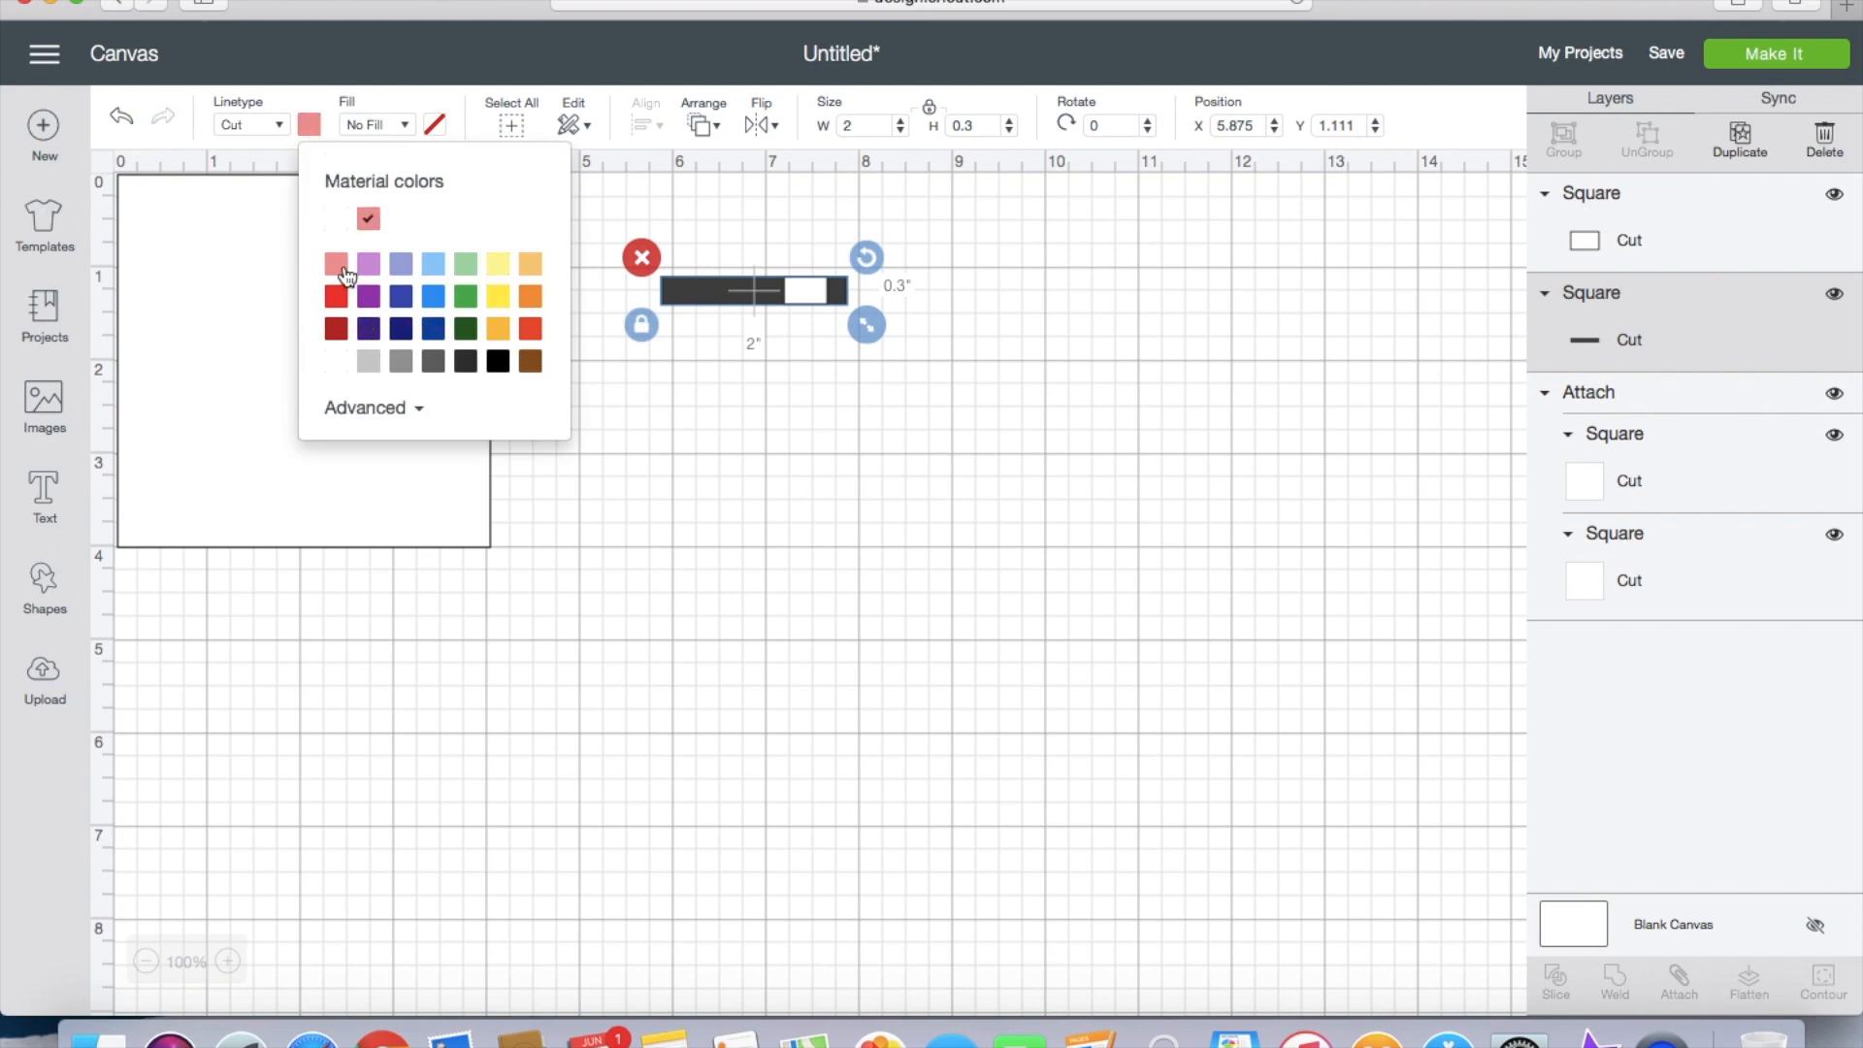
{"action": "left_click", "coordinate": [816, 374]}
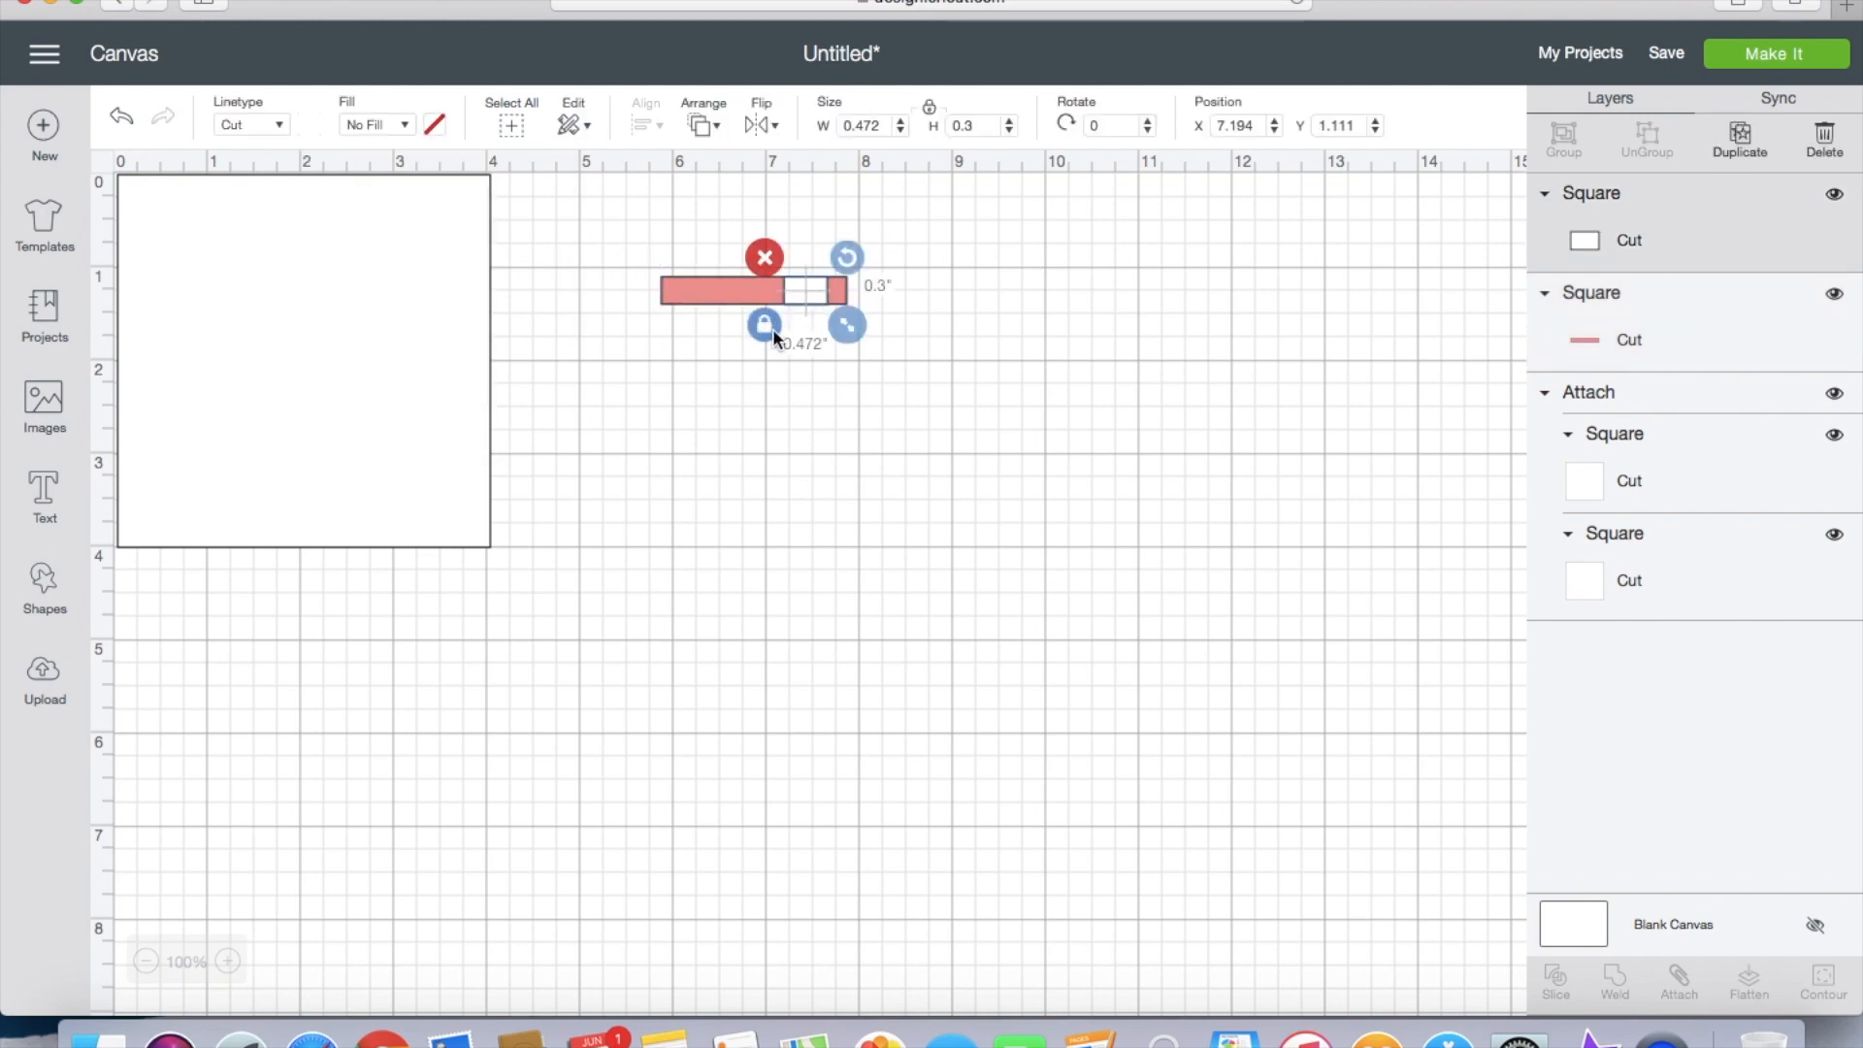
{"action": "left_click_drag", "start_coordinate": [798, 294], "coordinate": [853, 324]}
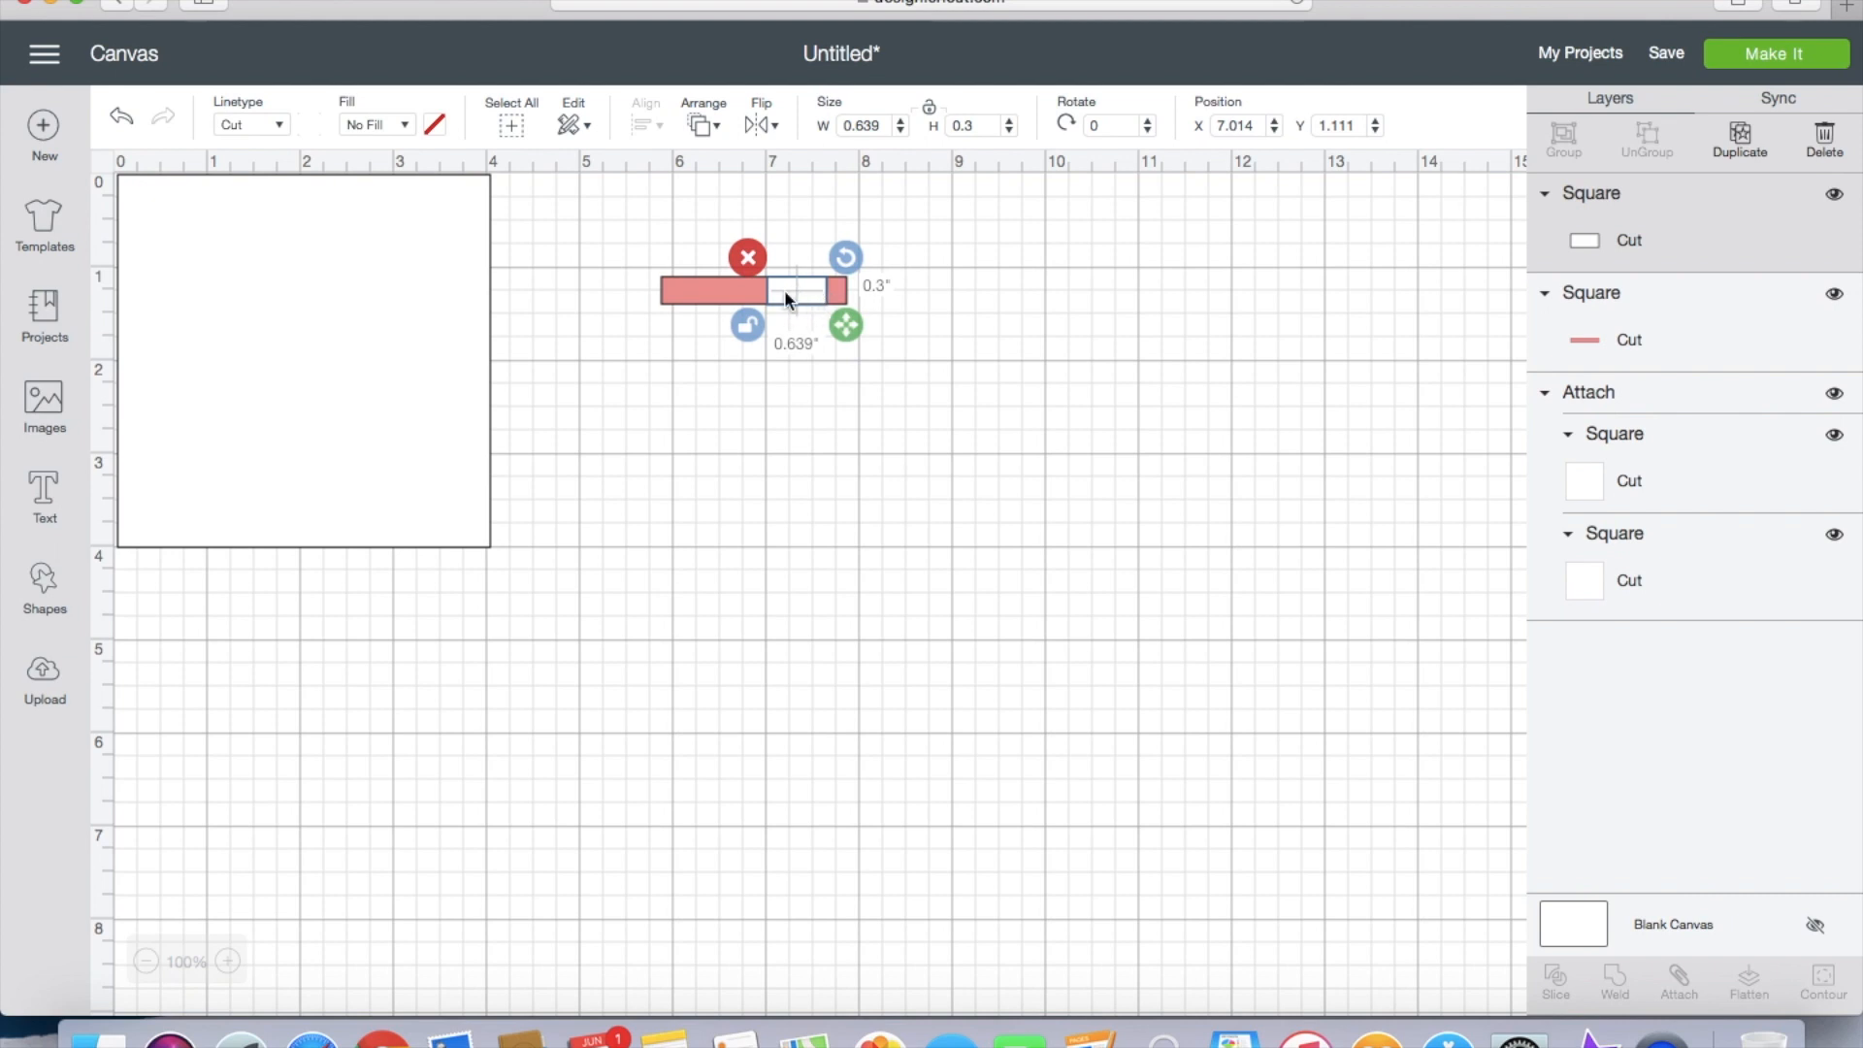
Step: Add a circle, shrink it to about 0.14 inches, and place it on the strip's right end at about X 7.69, Y 1.18 inches
{"action": "left_click", "coordinate": [46, 587]}
{"action": "left_click", "coordinate": [233, 417]}
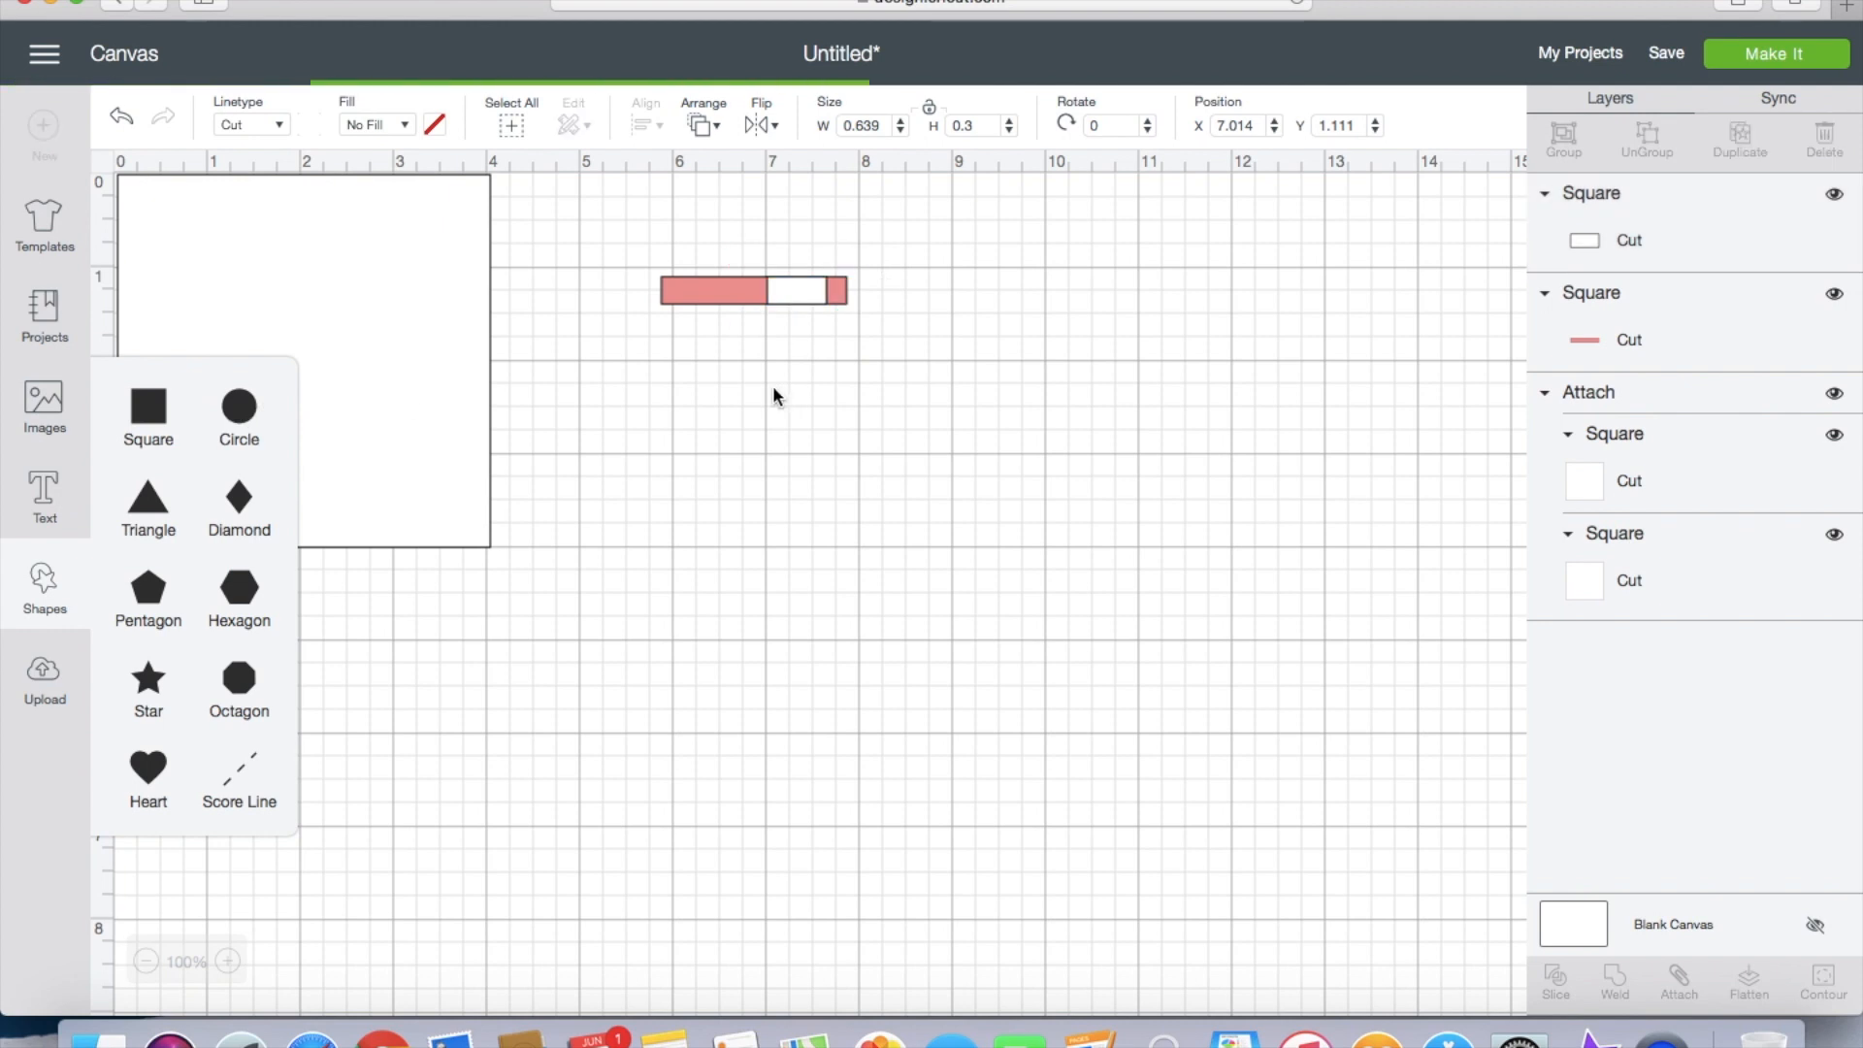
{"action": "left_click_drag", "start_coordinate": [655, 715], "coordinate": [366, 492]}
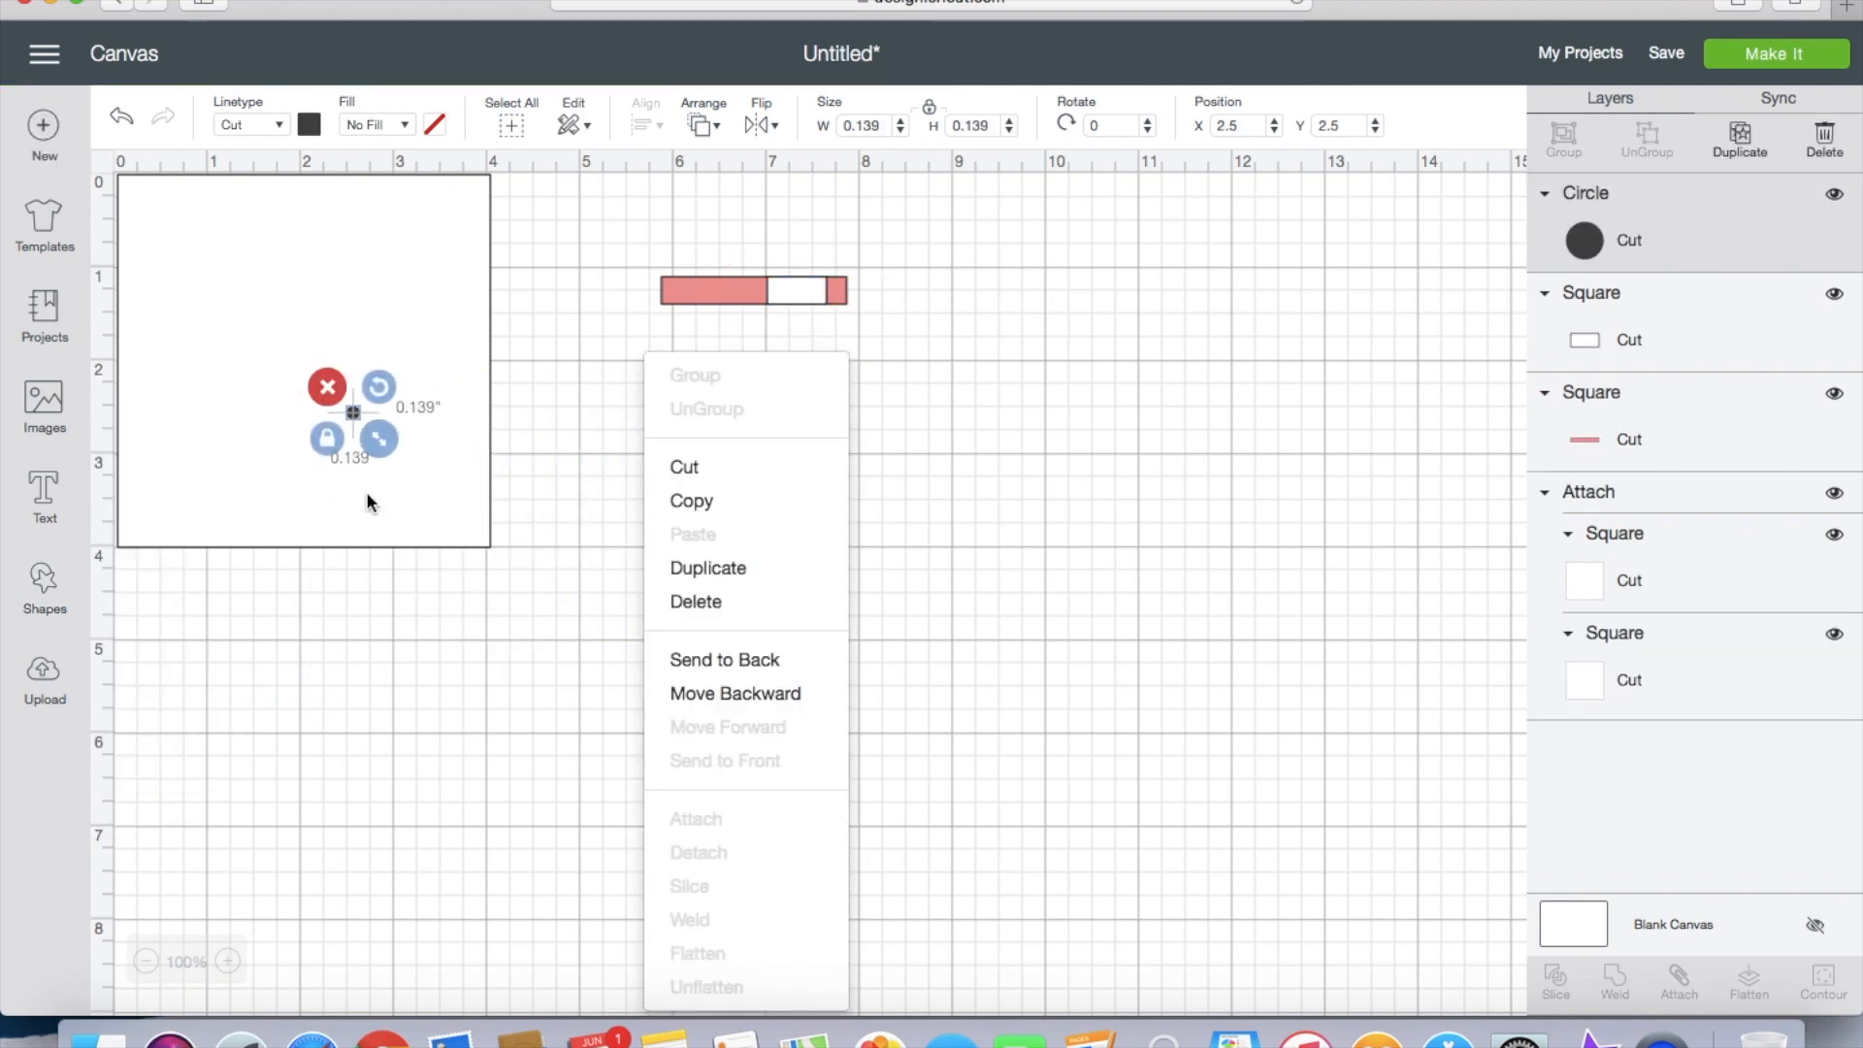
{"action": "left_click", "coordinate": [355, 415]}
{"action": "left_click_drag", "start_coordinate": [355, 418], "coordinate": [836, 294]}
{"action": "left_click", "coordinate": [969, 305]}
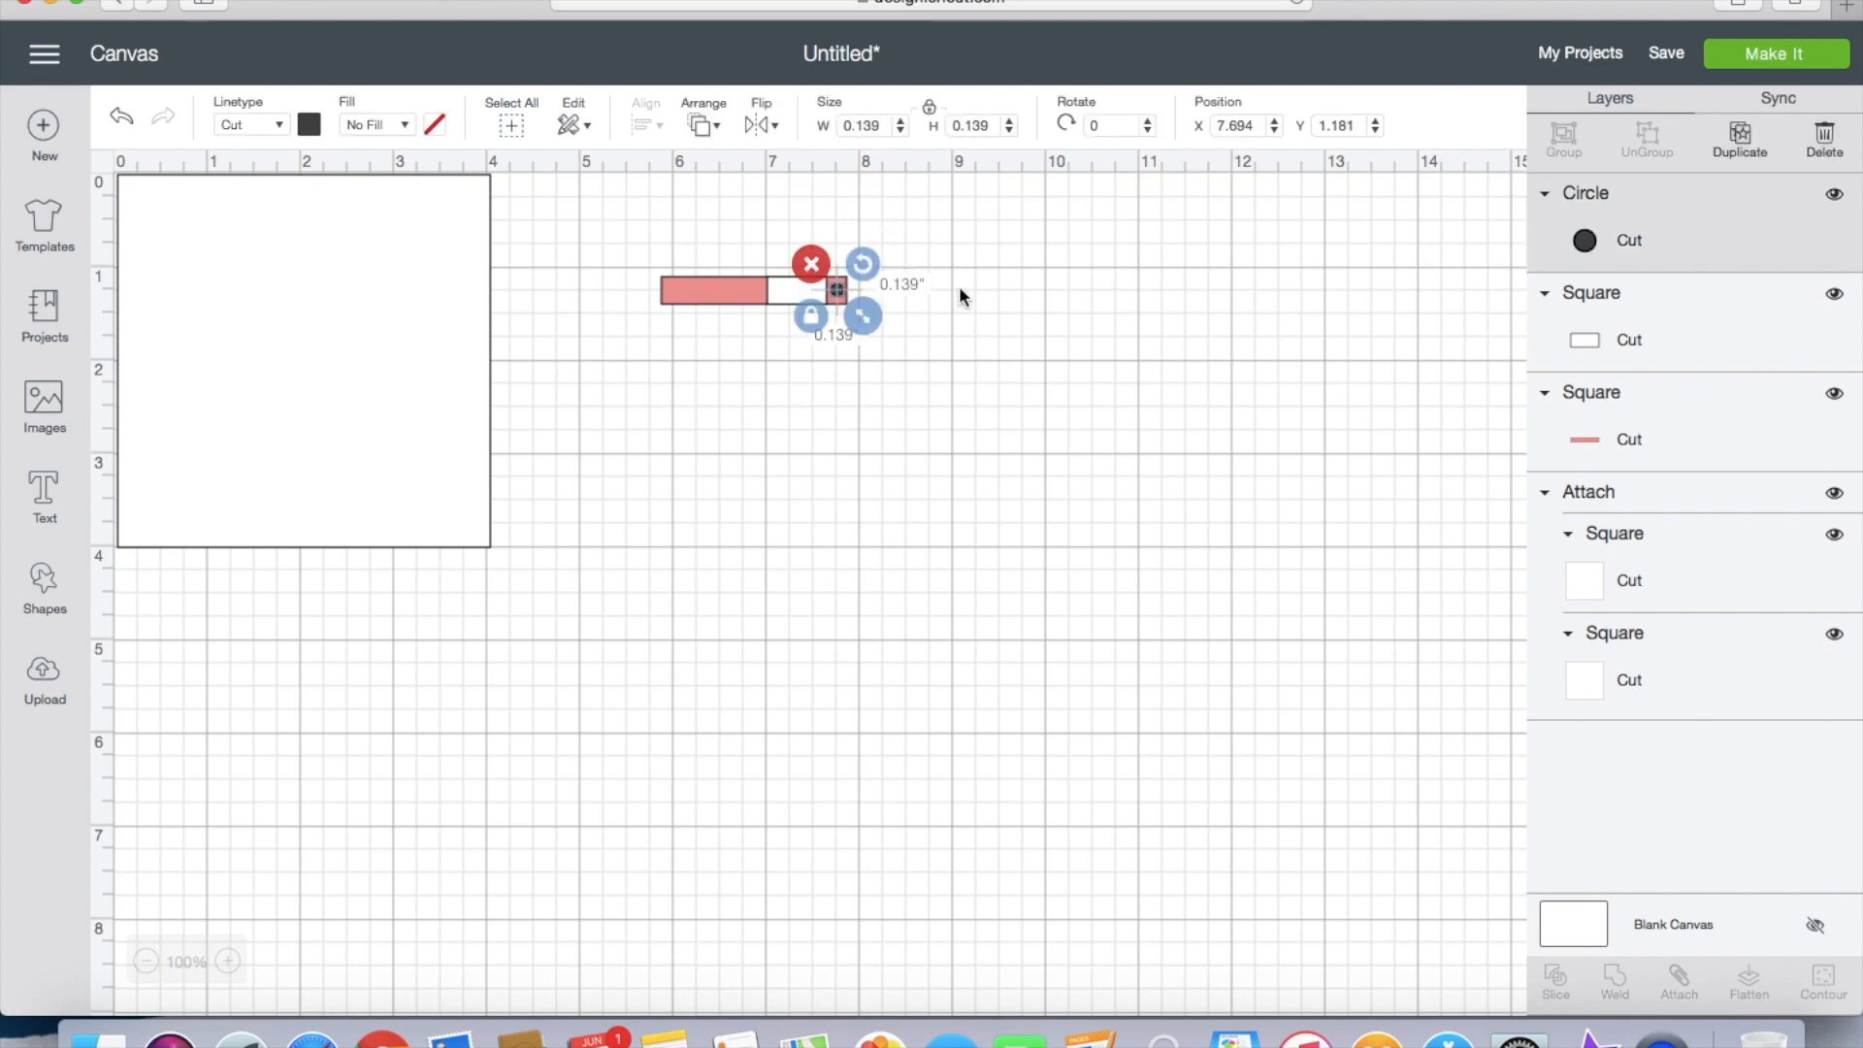
Step: Change the small circle's material color to white
{"action": "left_click", "coordinate": [959, 291]}
{"action": "left_click", "coordinate": [836, 290]}
{"action": "left_click", "coordinate": [313, 131]}
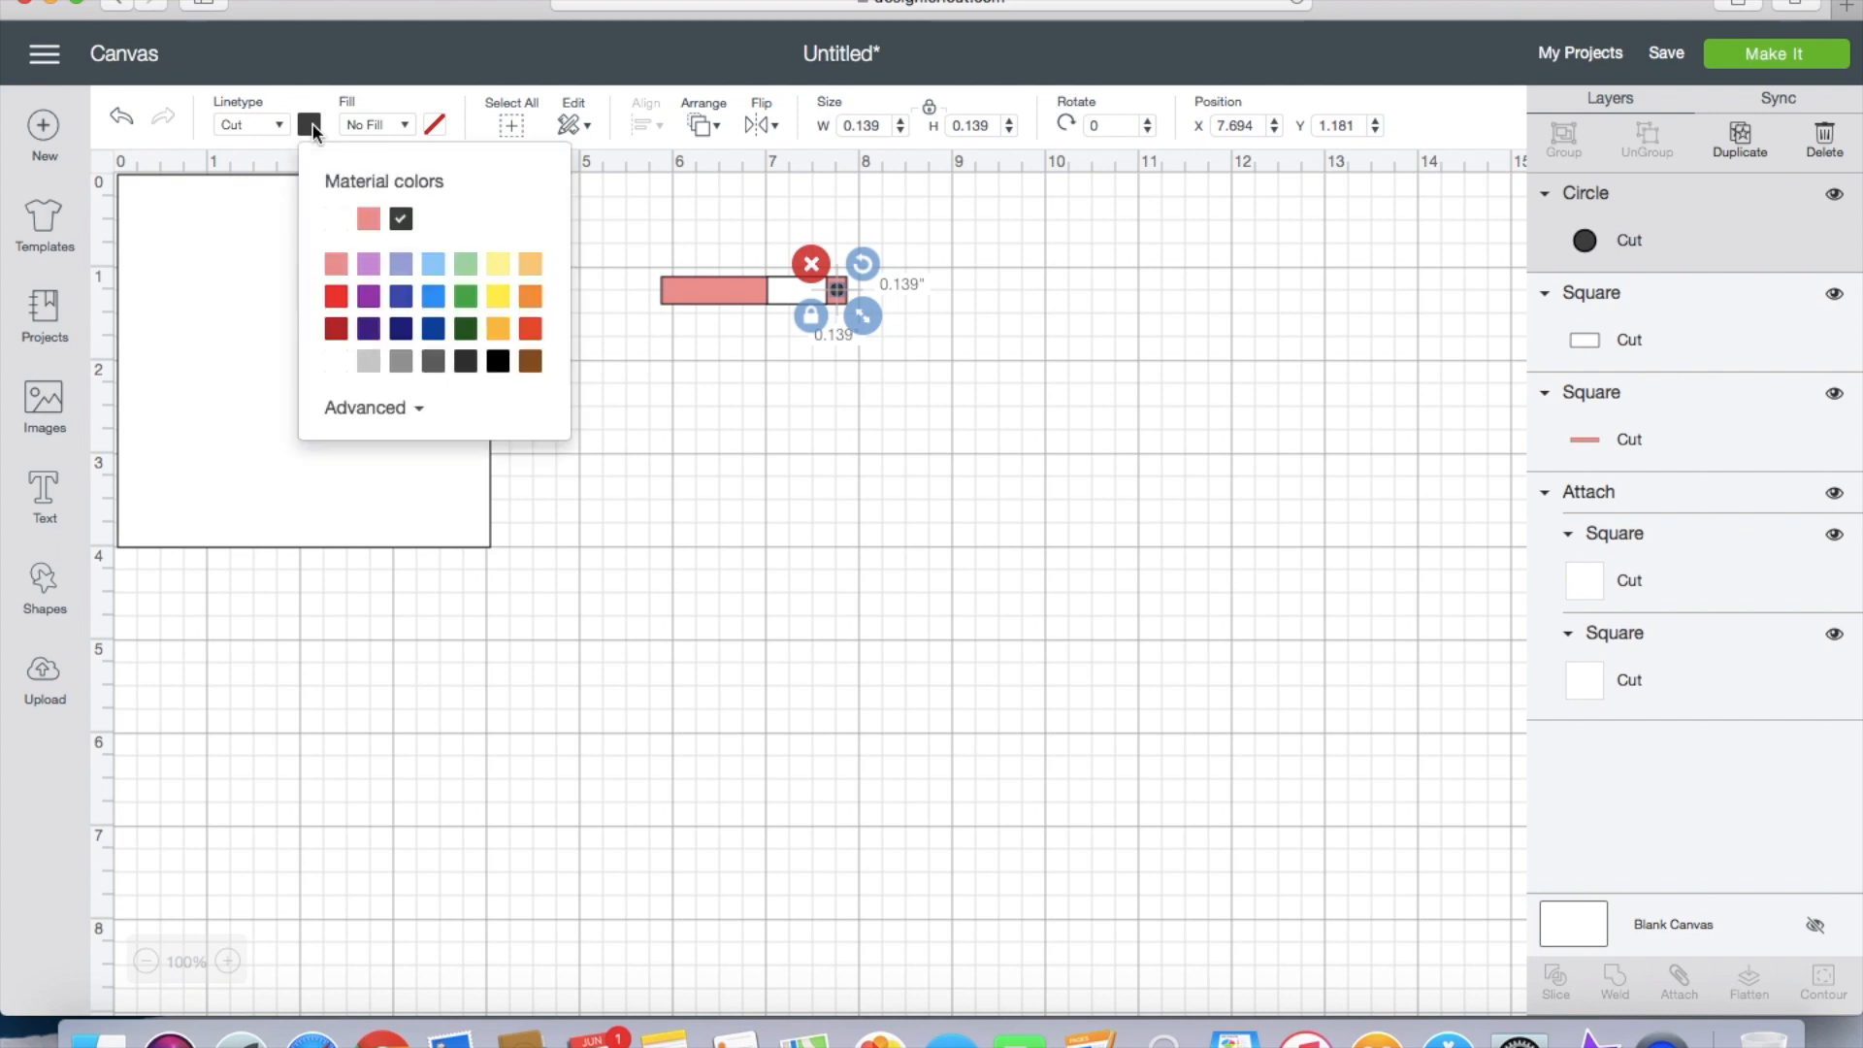
{"action": "left_click", "coordinate": [336, 361]}
{"action": "left_click", "coordinate": [887, 429]}
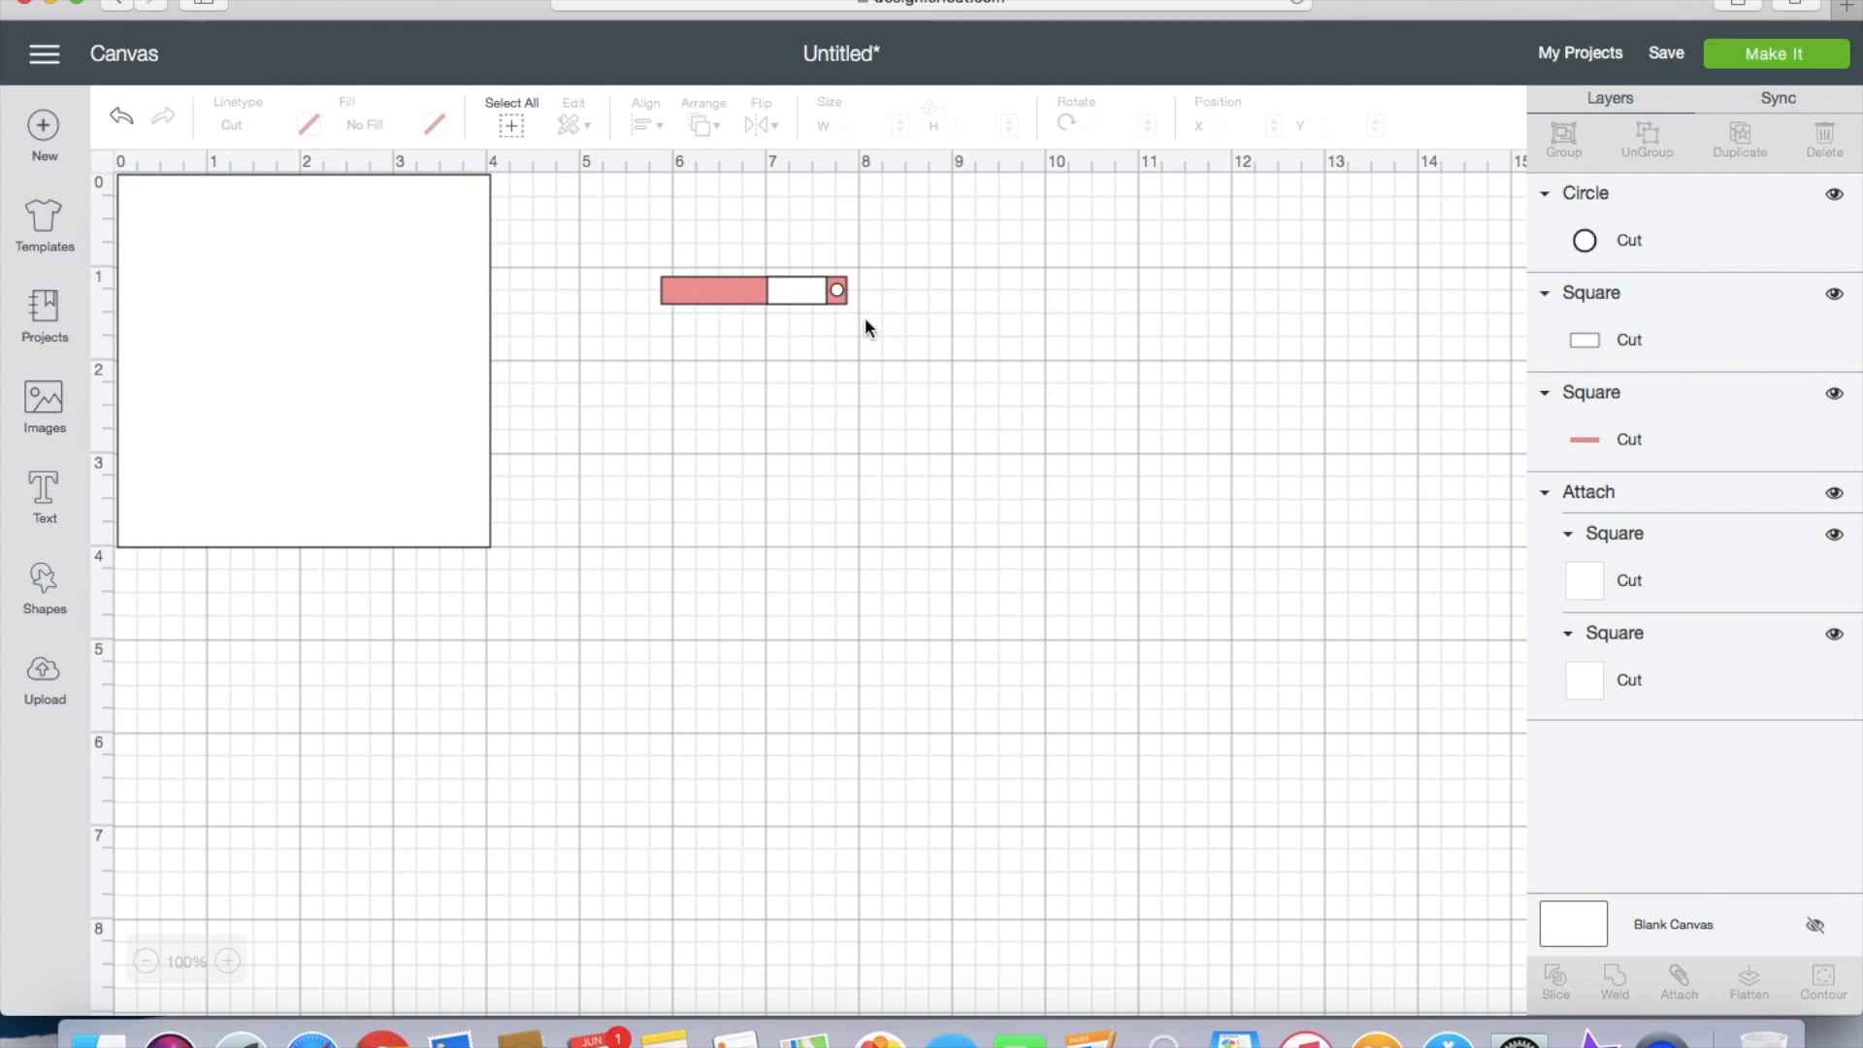
Step: Try attaching the pink strip, white rectangle and circle together, and undo the attachment
{"action": "left_click_drag", "start_coordinate": [865, 318], "coordinate": [668, 267]}
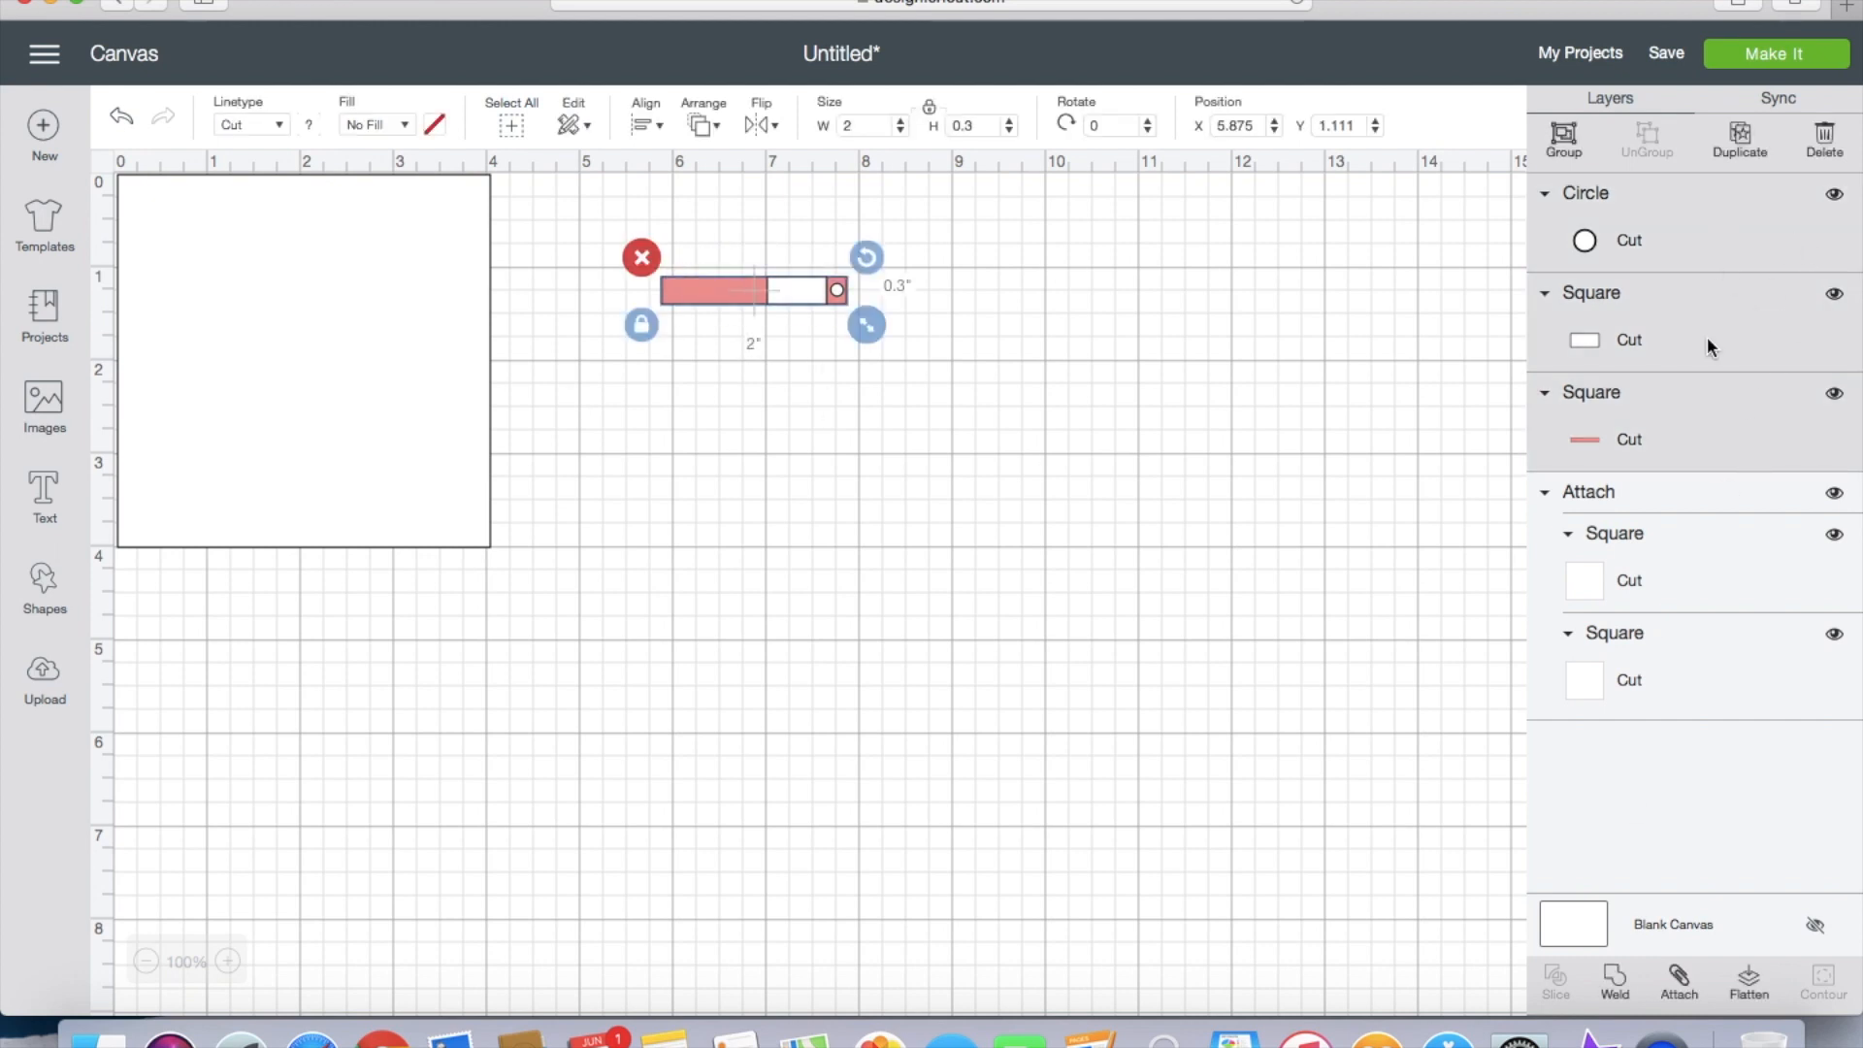
{"action": "left_click", "coordinate": [1681, 980]}
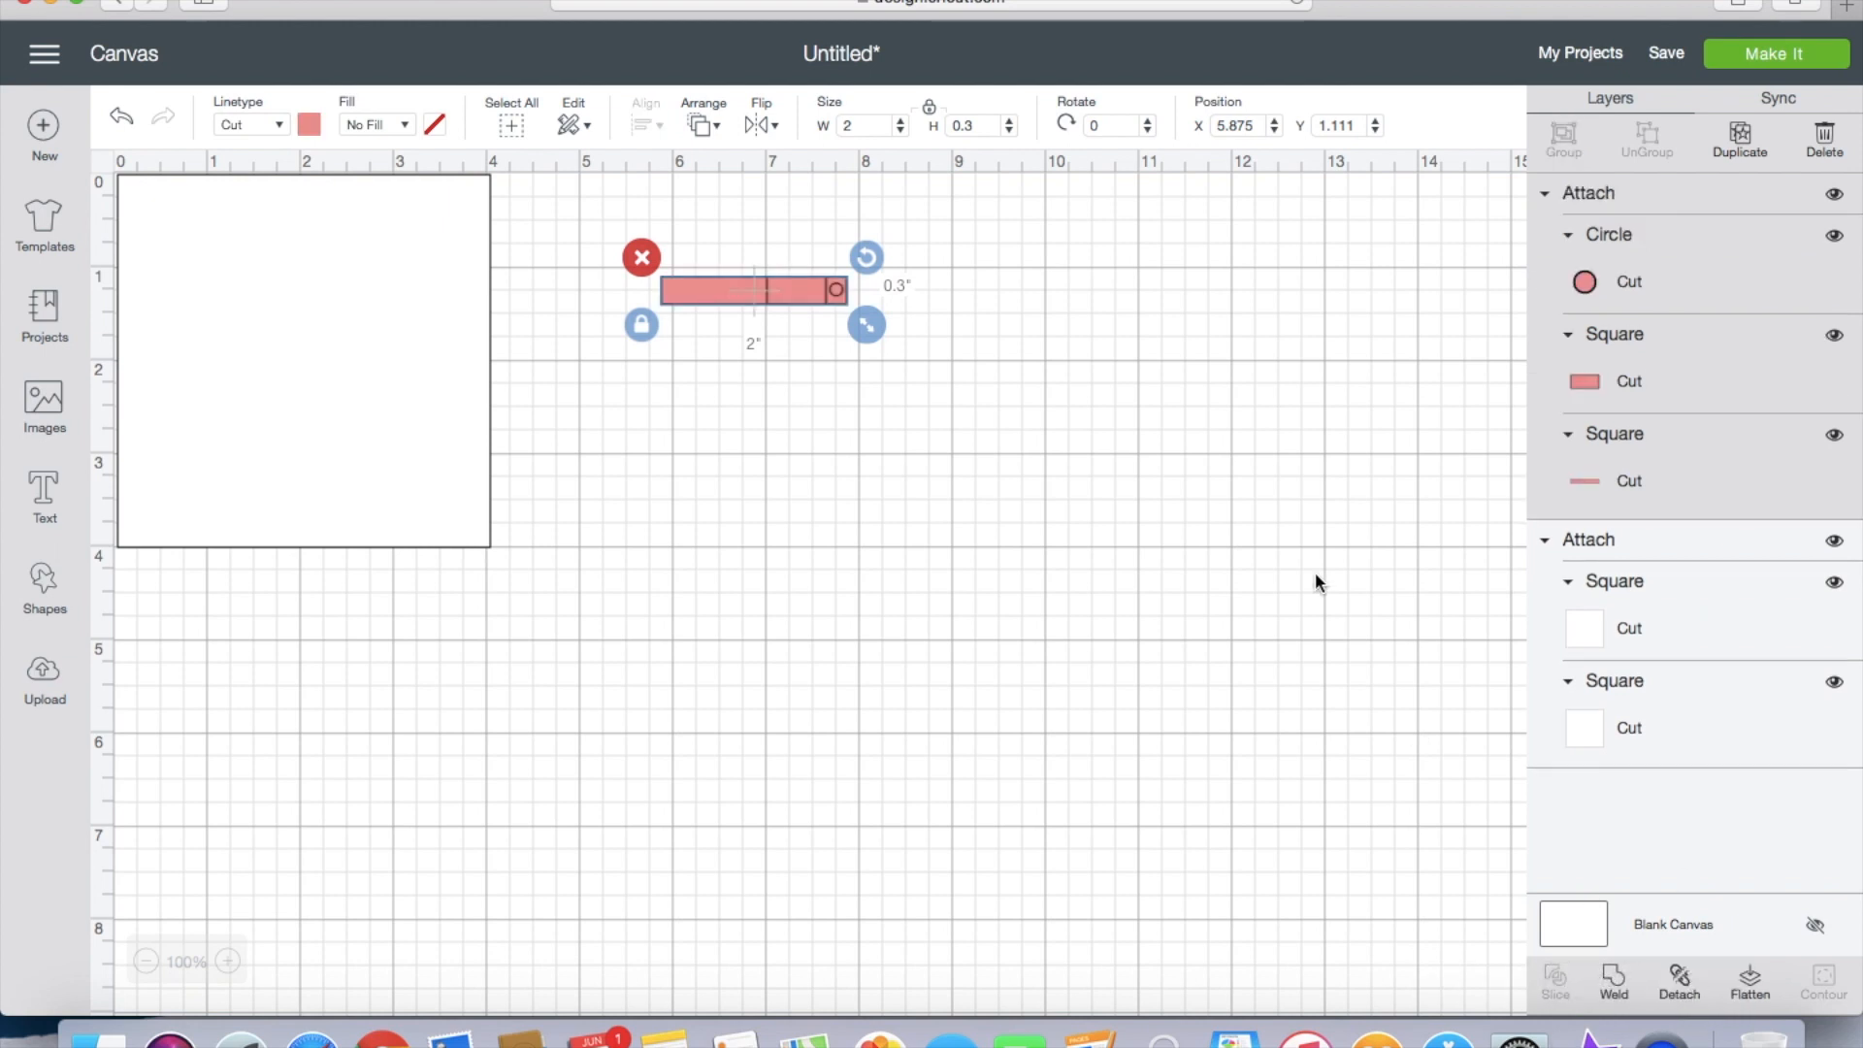
{"action": "left_click", "coordinate": [1098, 301]}
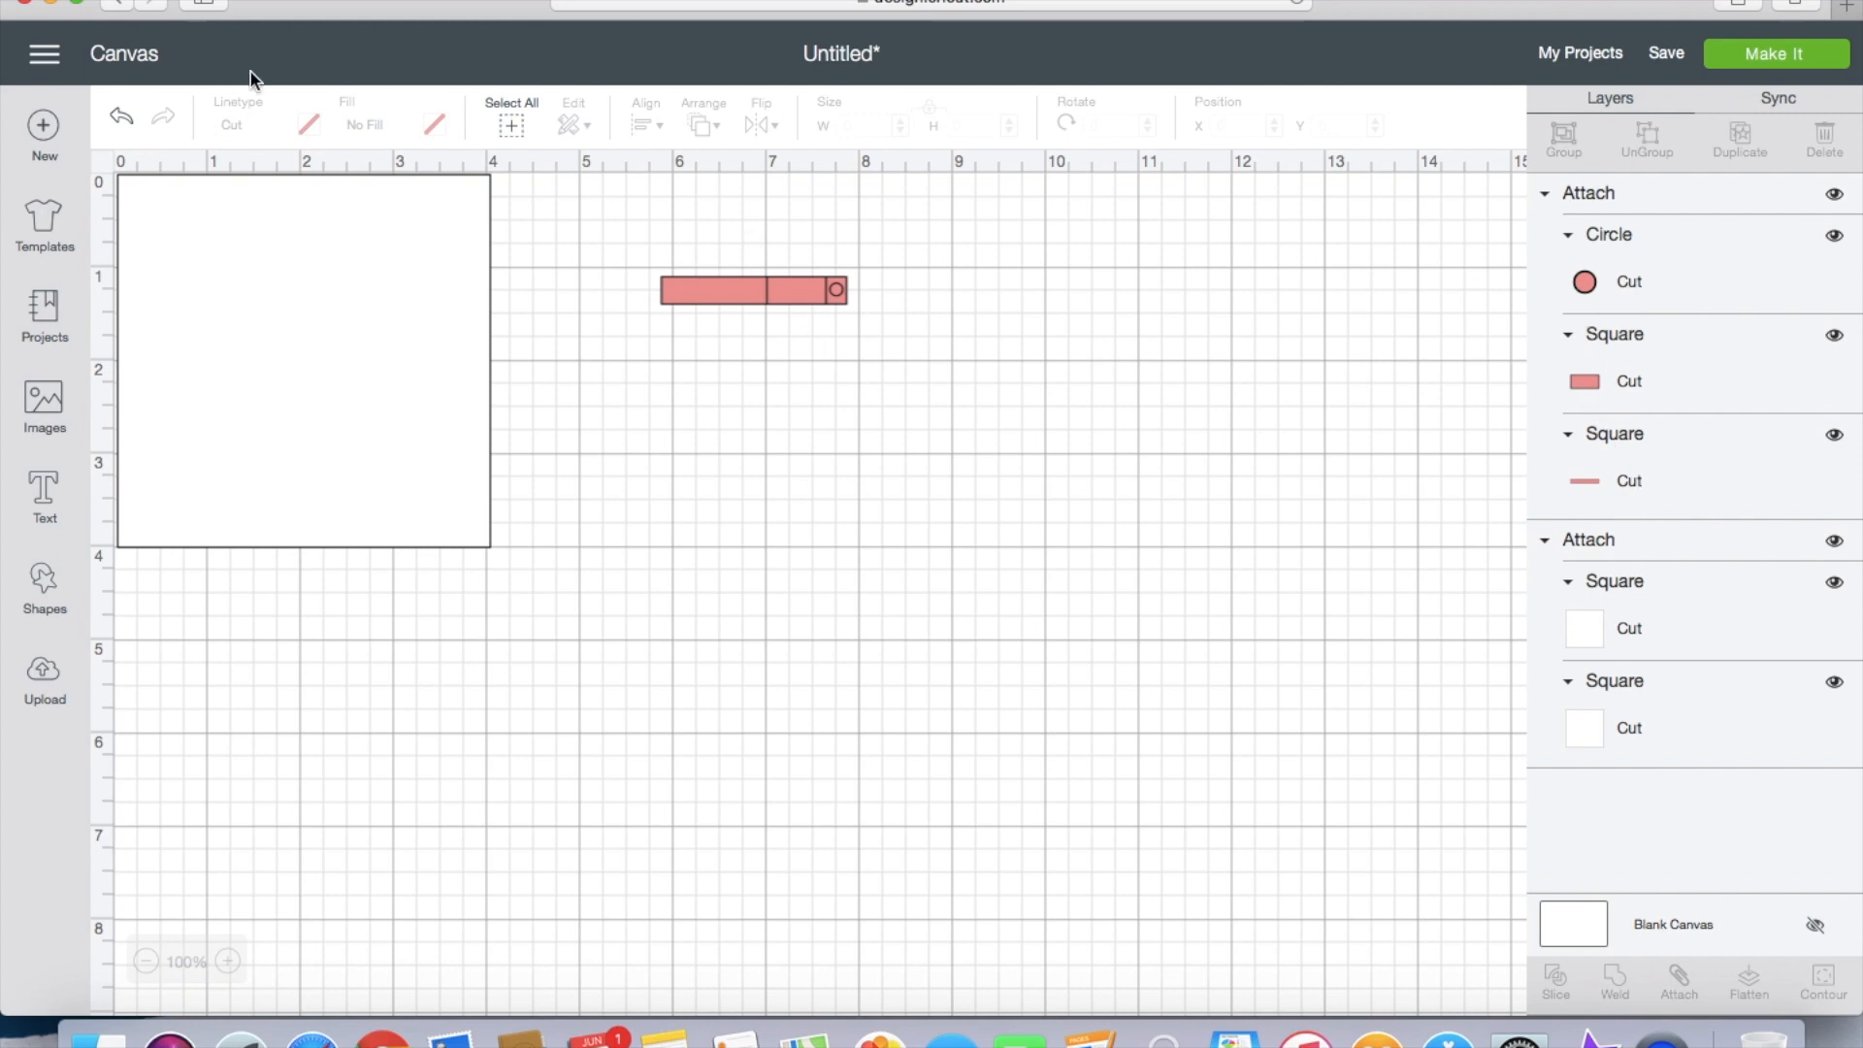
{"action": "left_click", "coordinate": [121, 116]}
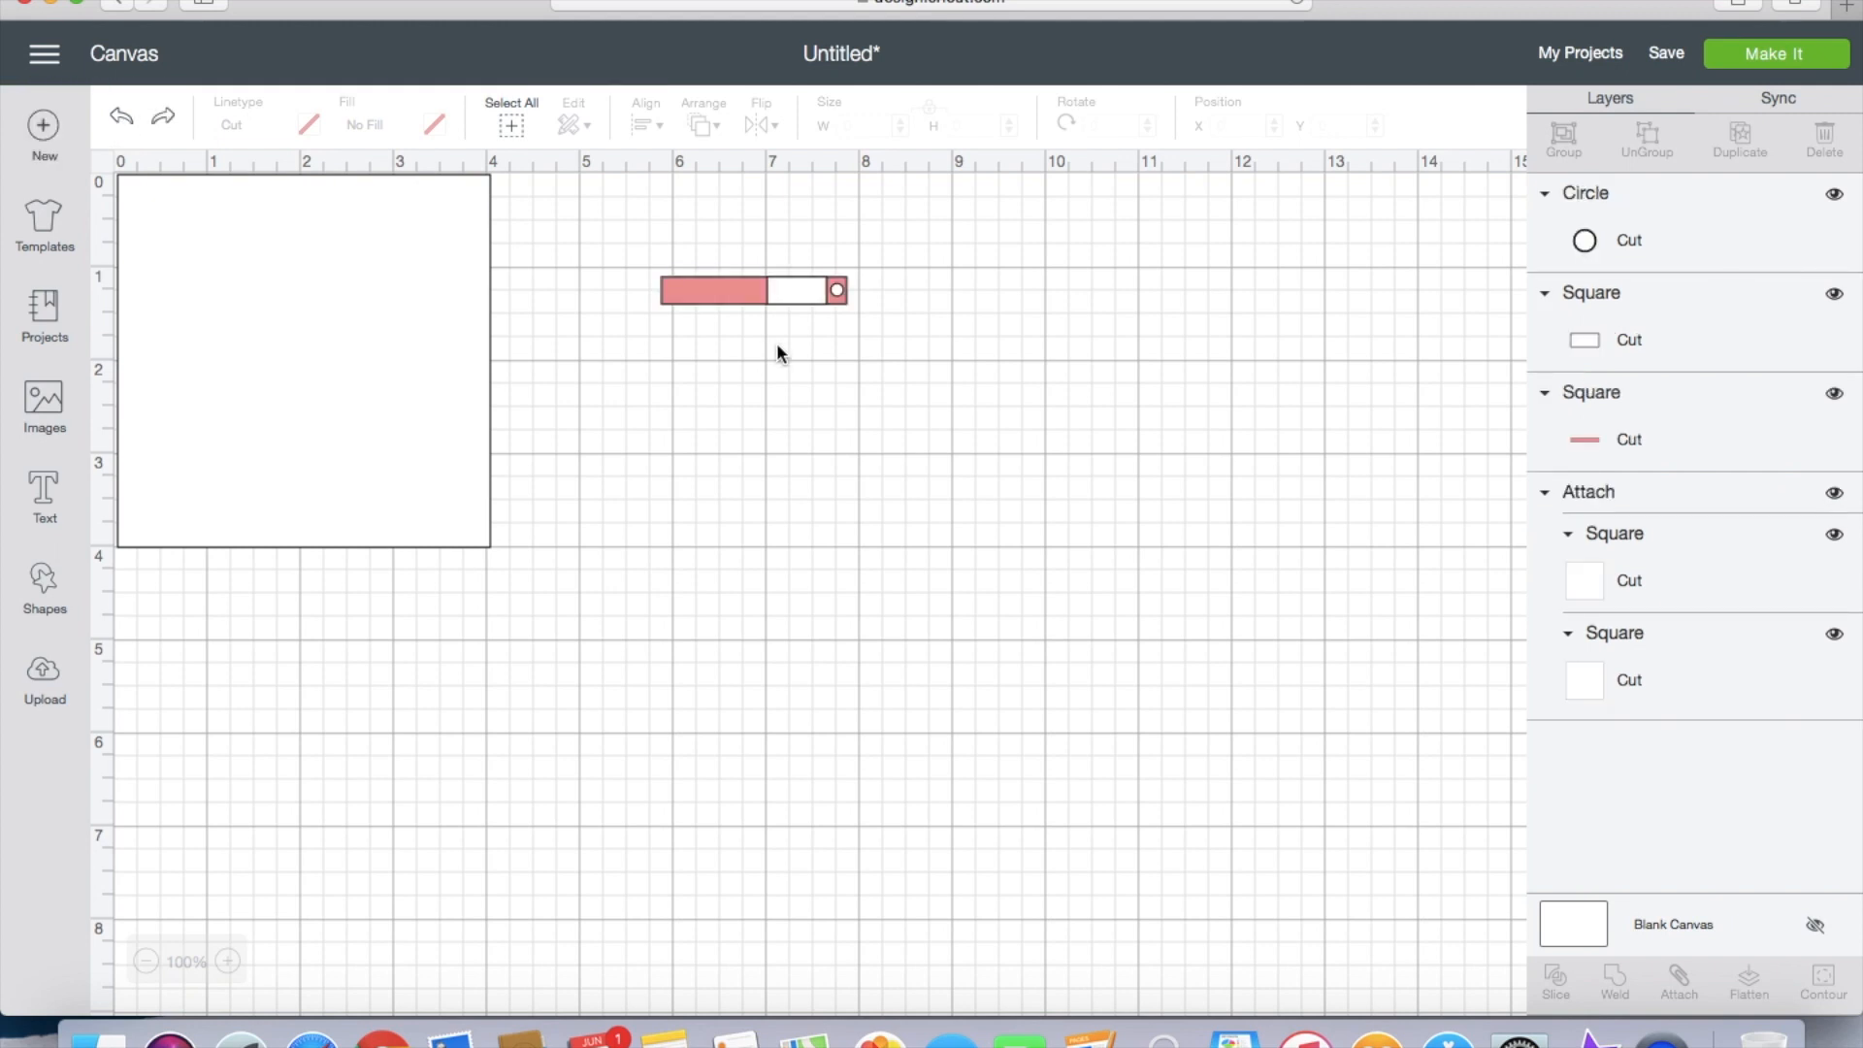
Step: Flatten the pink strip, white rectangle and small circle together into one printable piece
{"action": "left_click", "coordinate": [816, 291]}
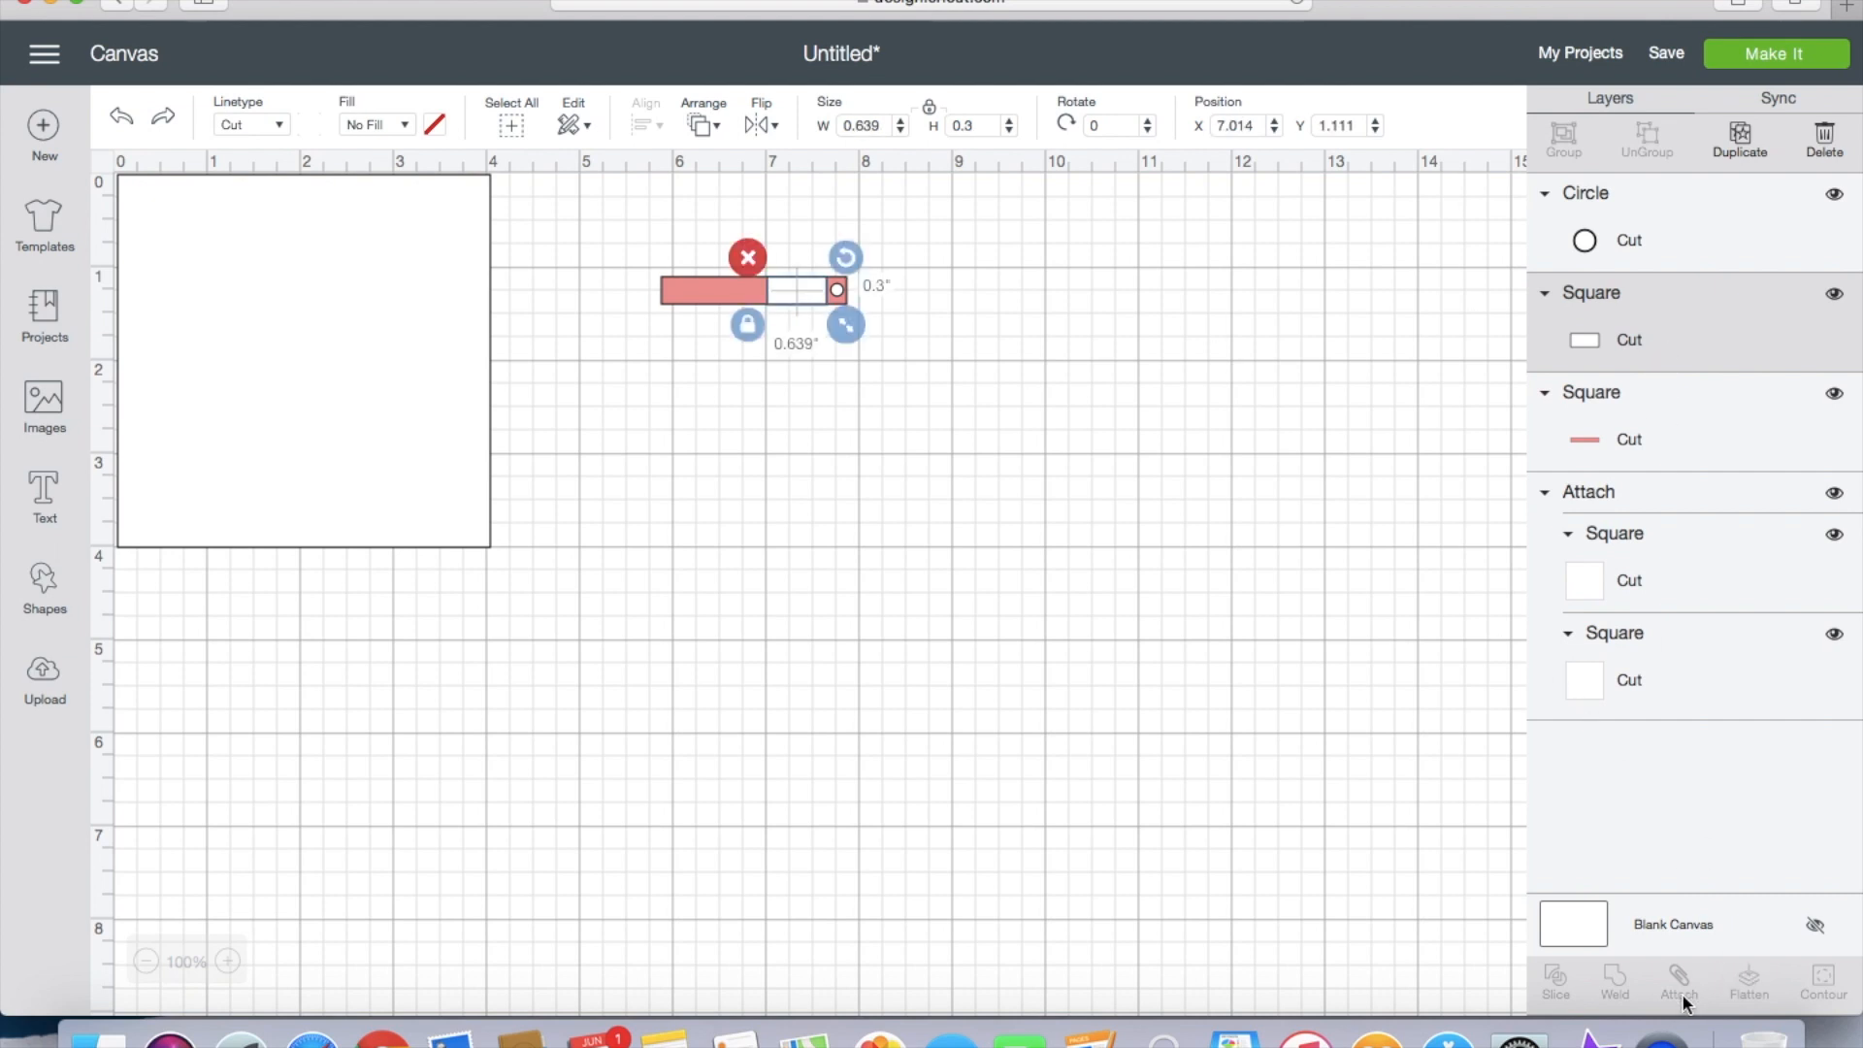
{"action": "left_click", "coordinate": [1056, 291]}
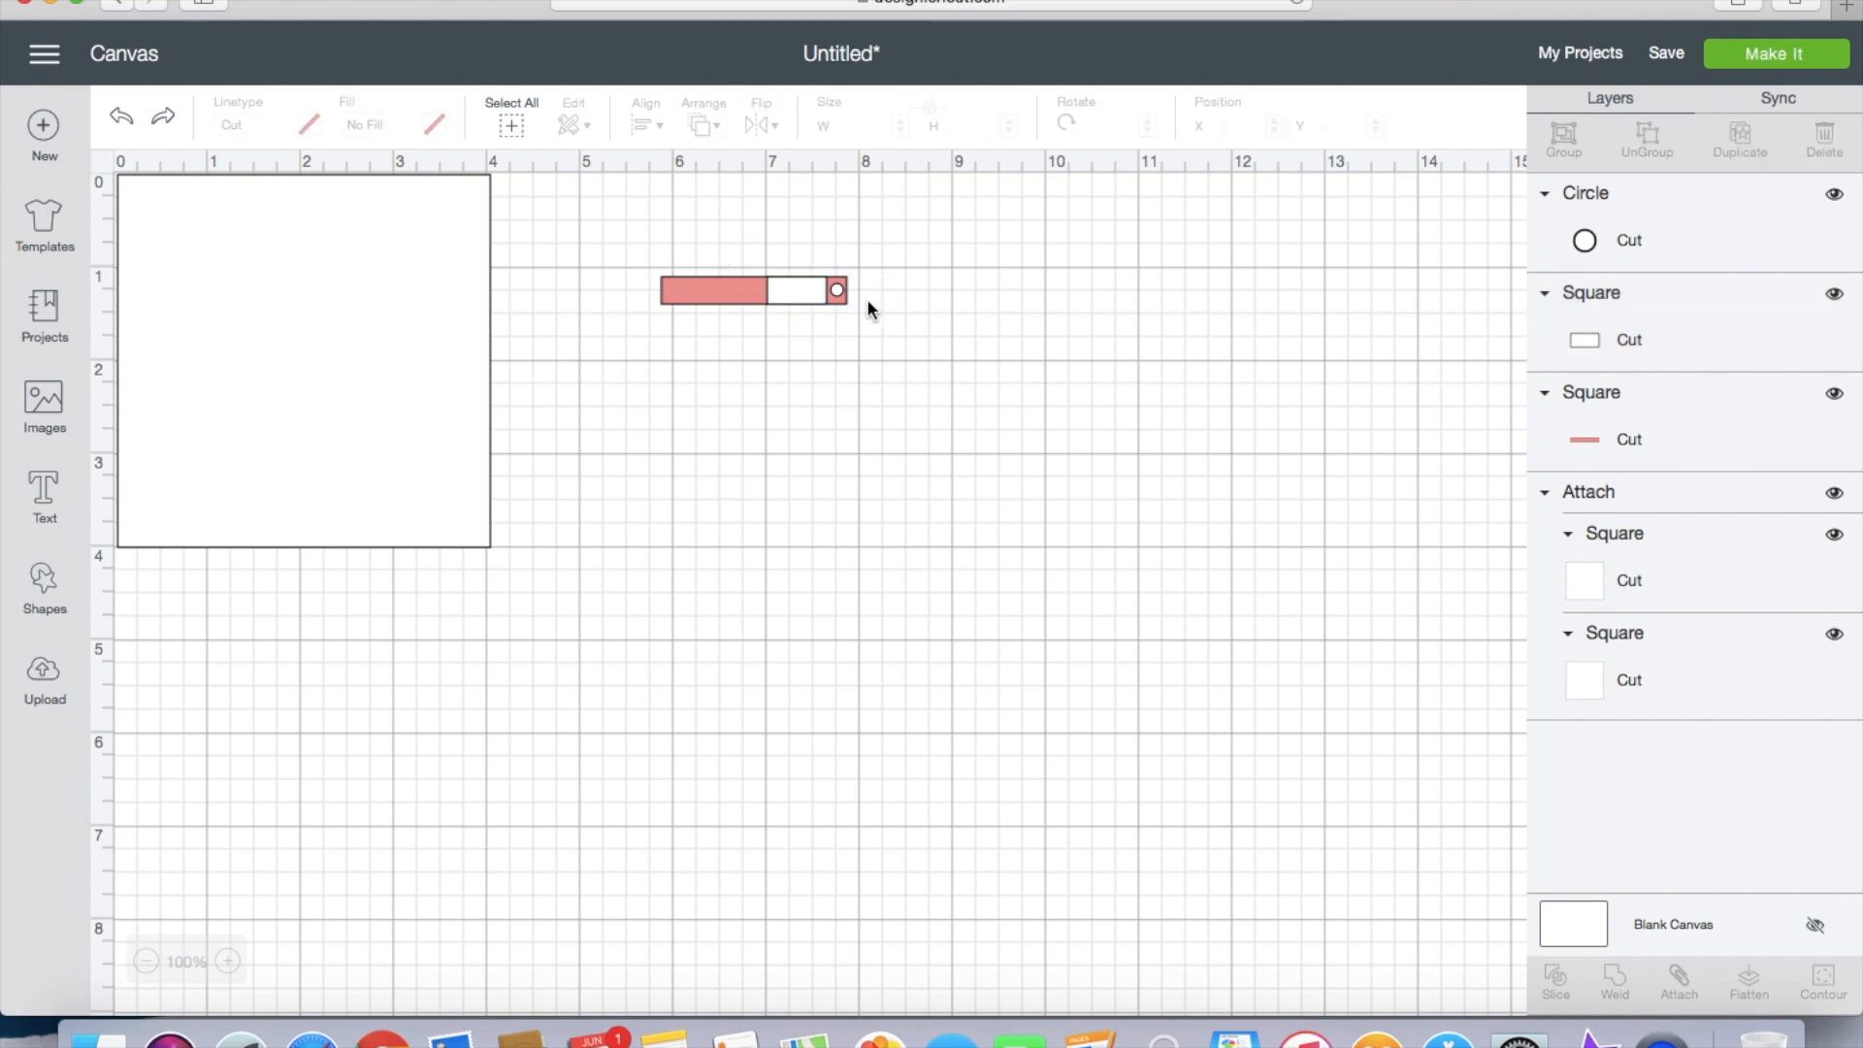
{"action": "left_click", "coordinate": [834, 297]}
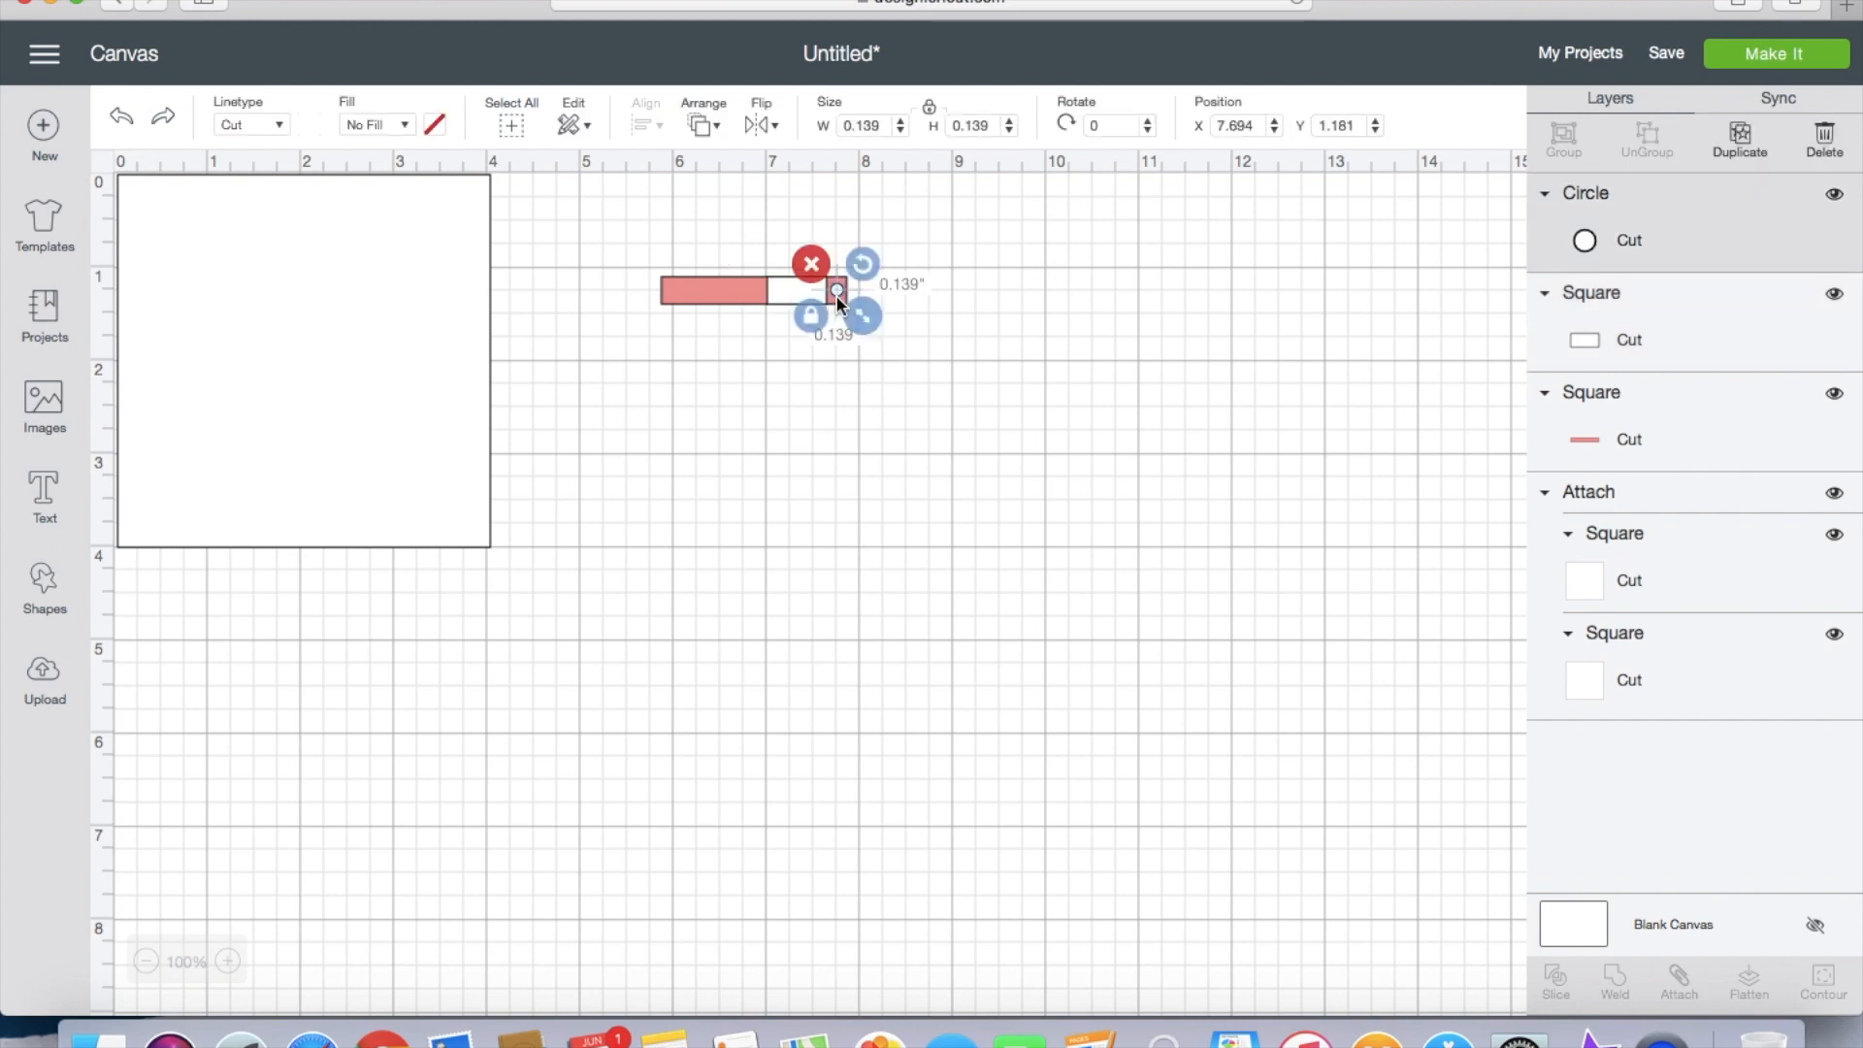
{"action": "left_click", "coordinate": [1006, 357]}
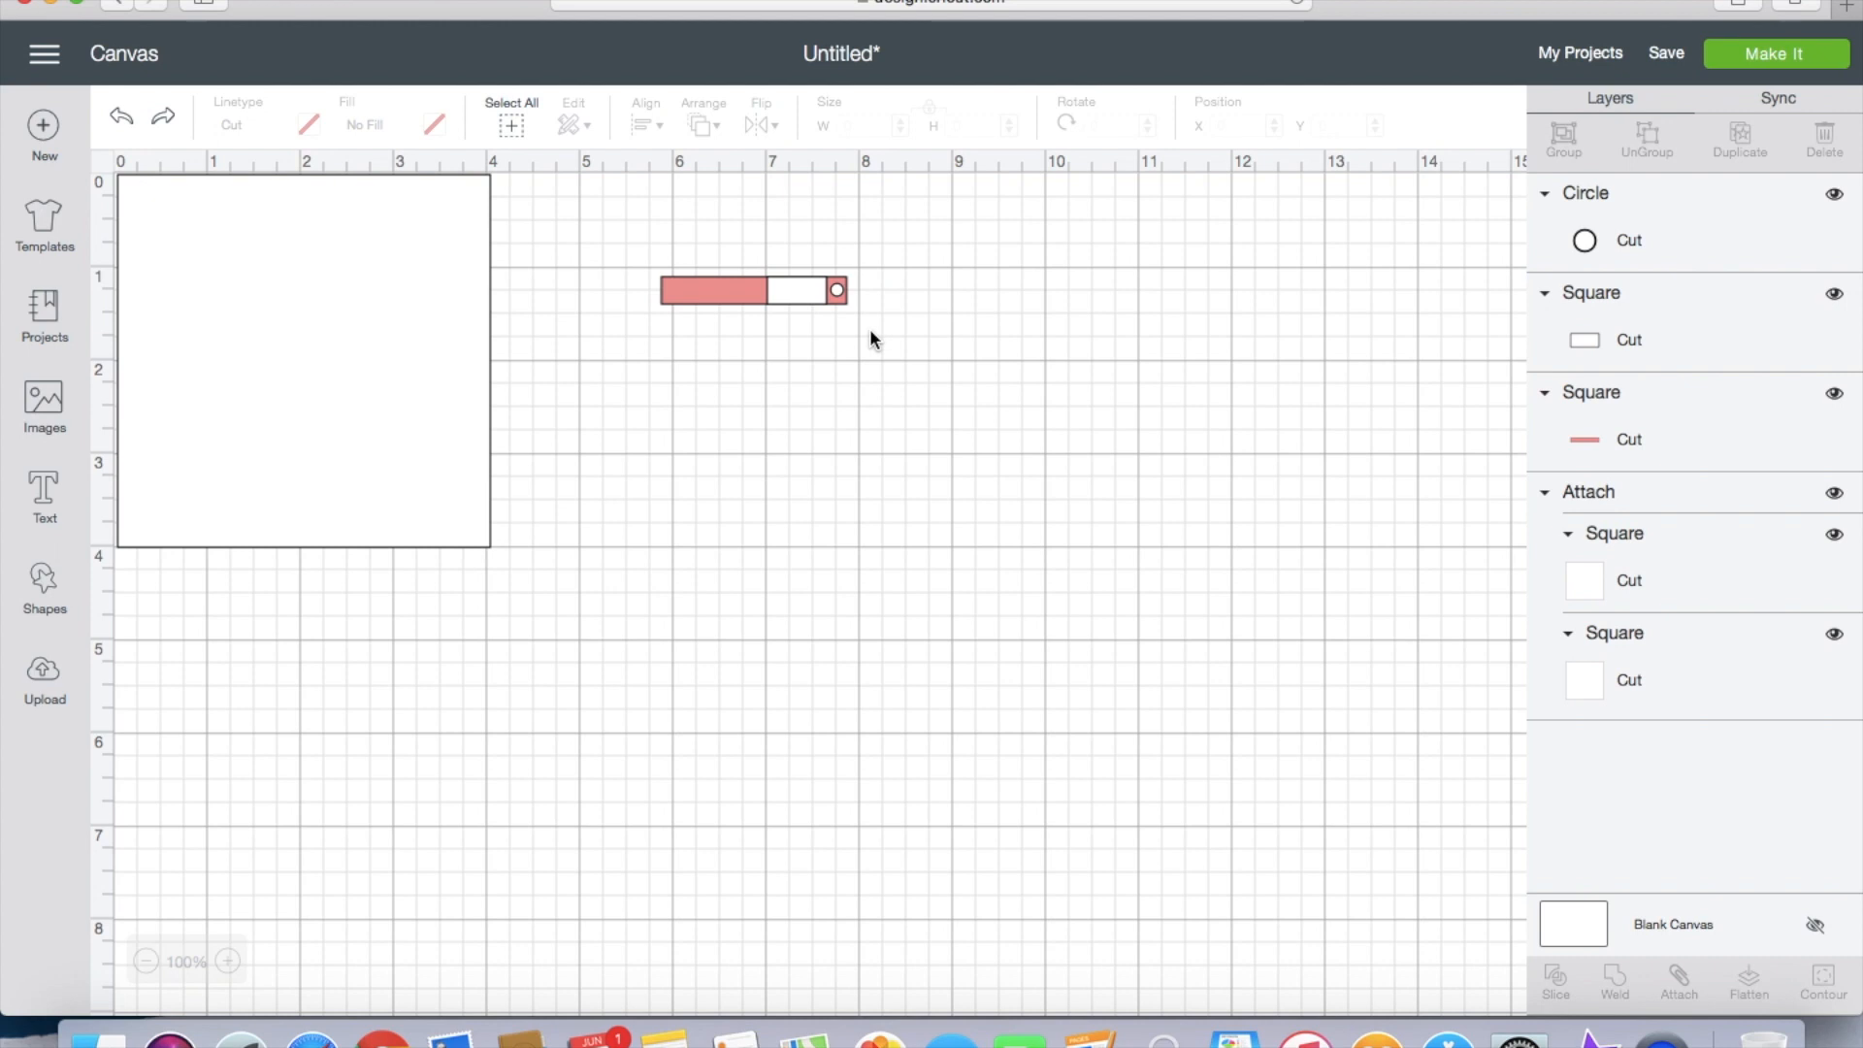
{"action": "left_click_drag", "start_coordinate": [869, 328], "coordinate": [543, 163]}
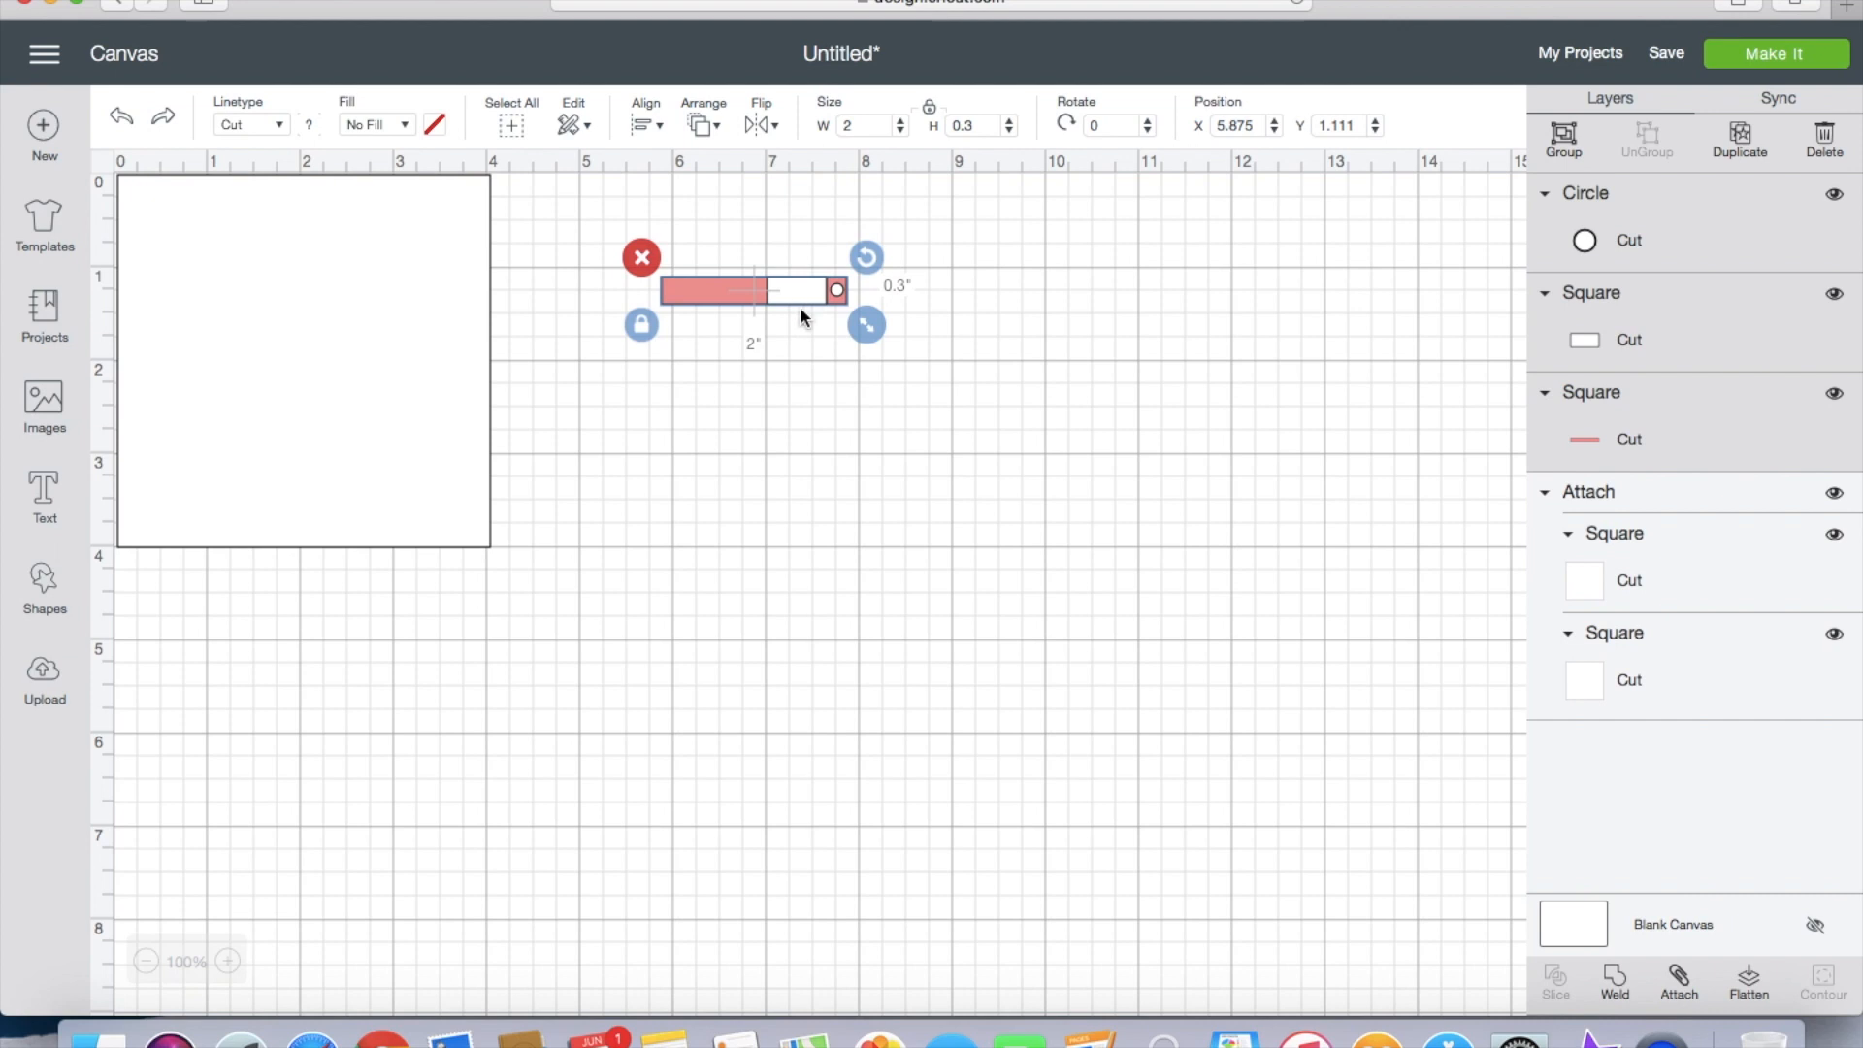
{"action": "left_click", "coordinate": [1752, 995]}
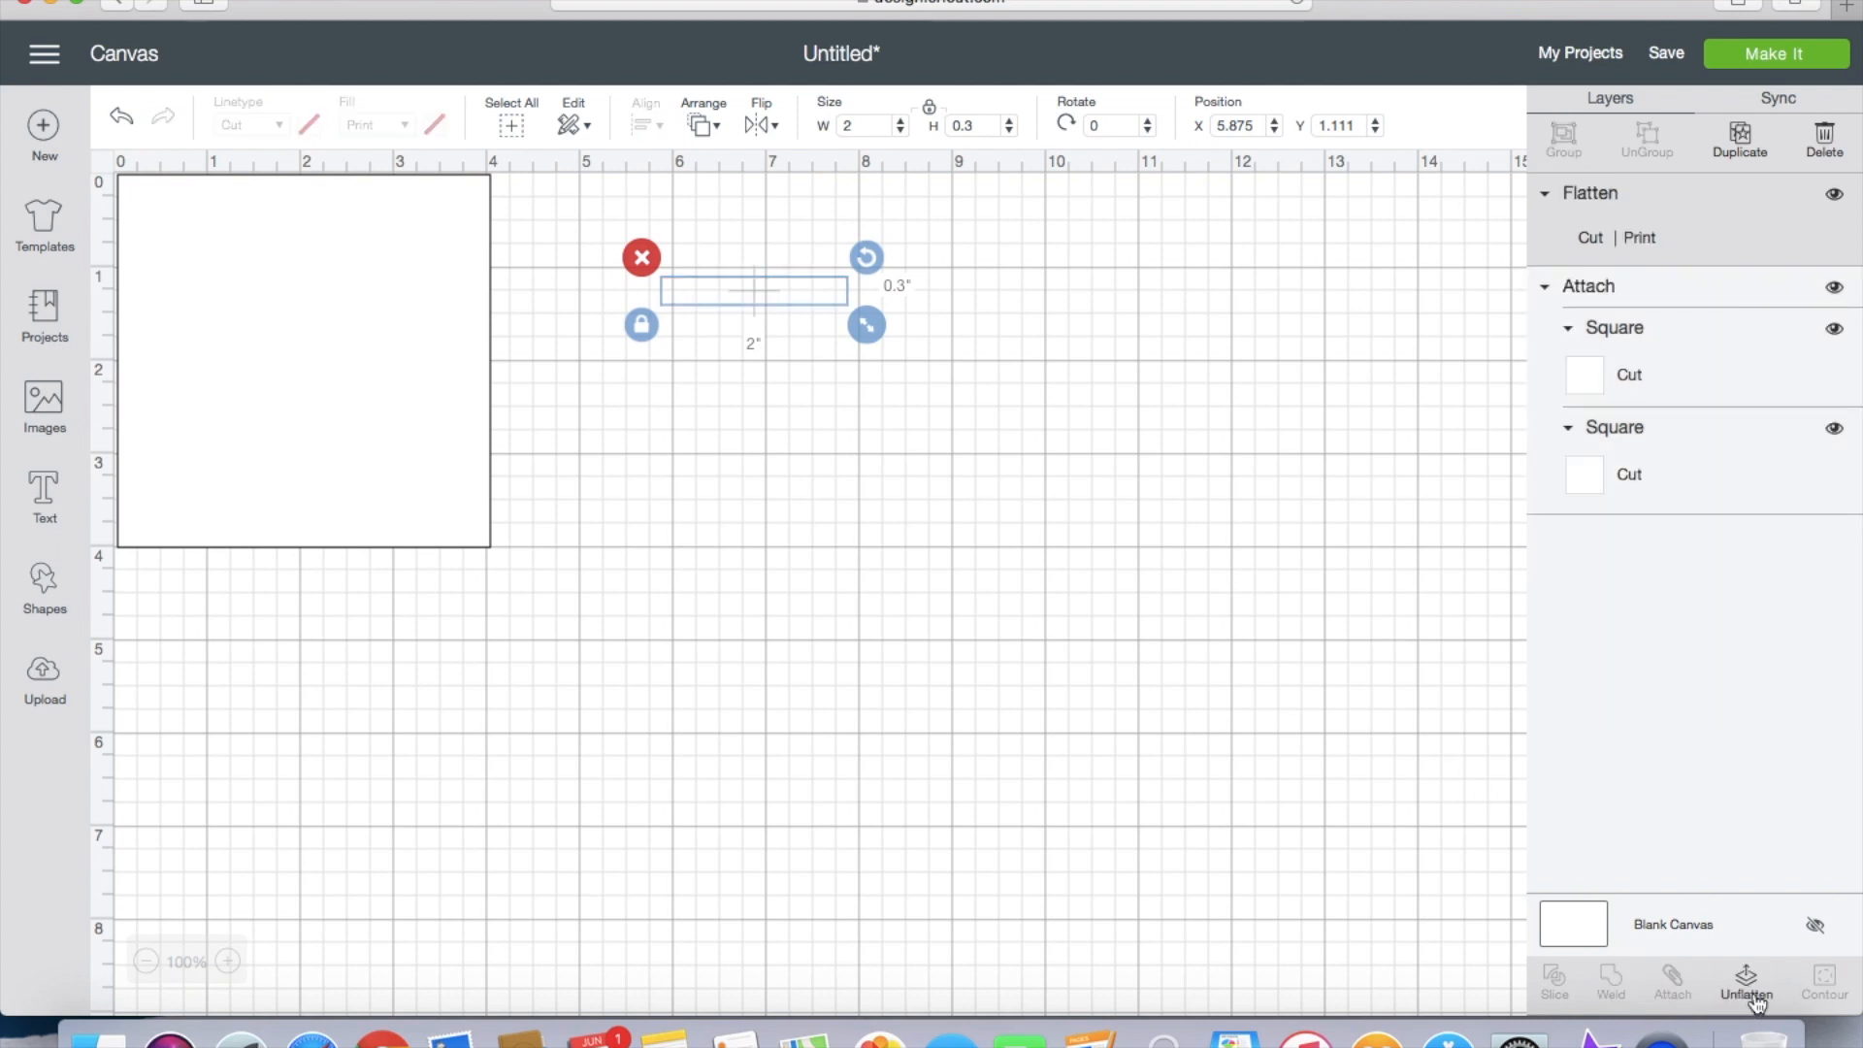
Step: Move the flattened strip to about X 5.6, Y 1.21 inches, and unflatten it back into separate pieces
{"action": "left_click", "coordinate": [1434, 627]}
{"action": "left_click_drag", "start_coordinate": [761, 290], "coordinate": [736, 300]}
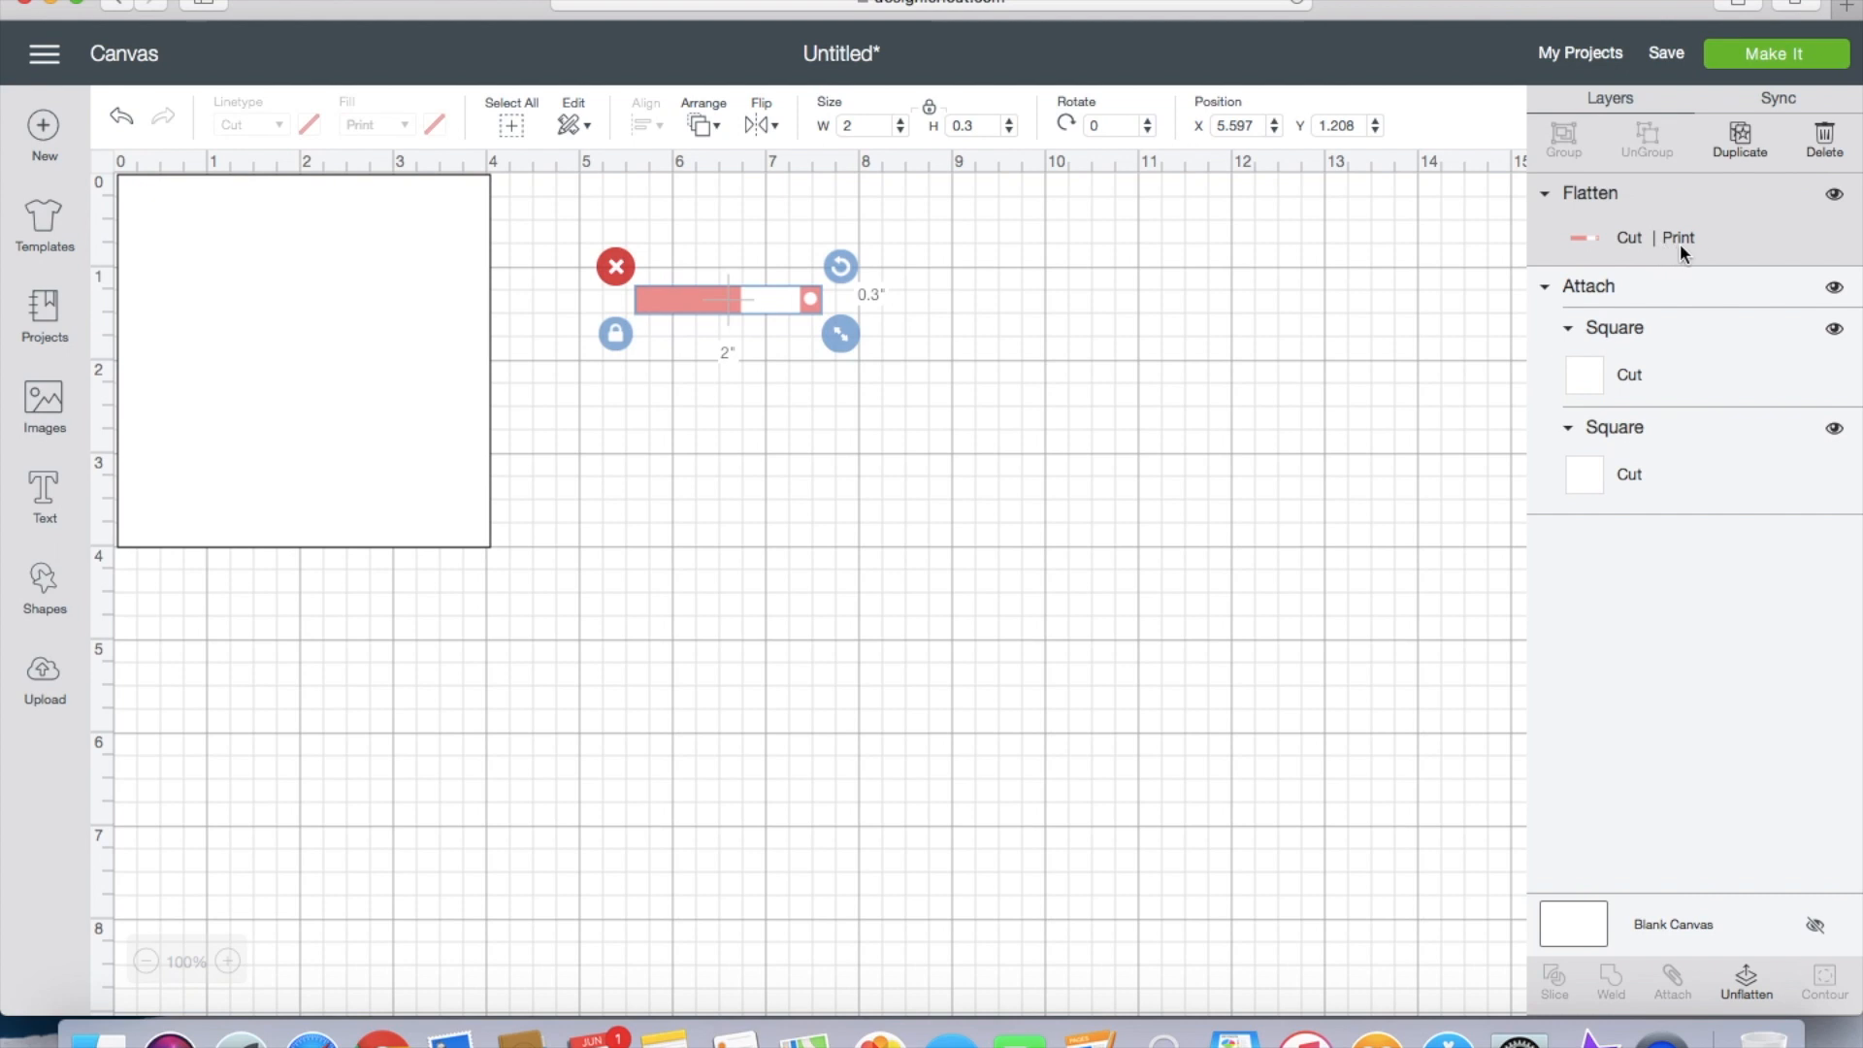
{"action": "left_click", "coordinate": [1074, 361]}
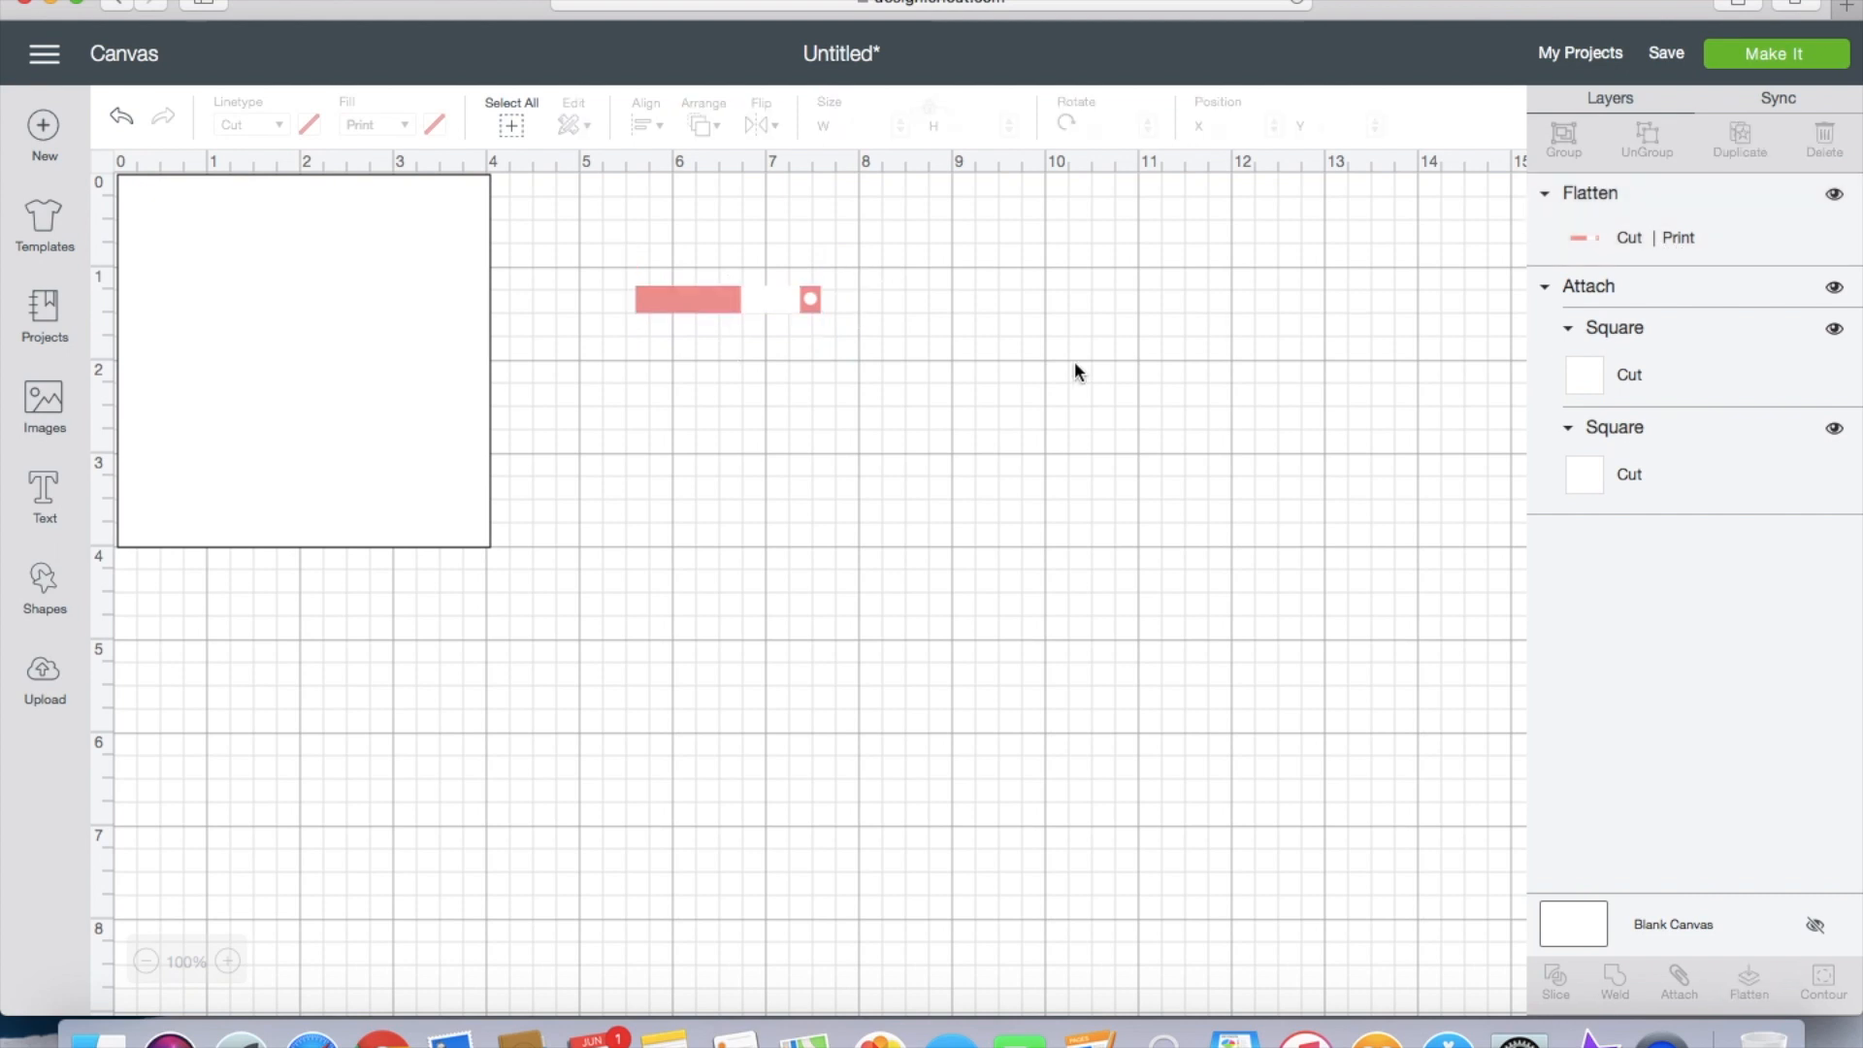
{"action": "left_click", "coordinate": [760, 296]}
{"action": "left_click", "coordinate": [923, 315]}
{"action": "left_click", "coordinate": [664, 298]}
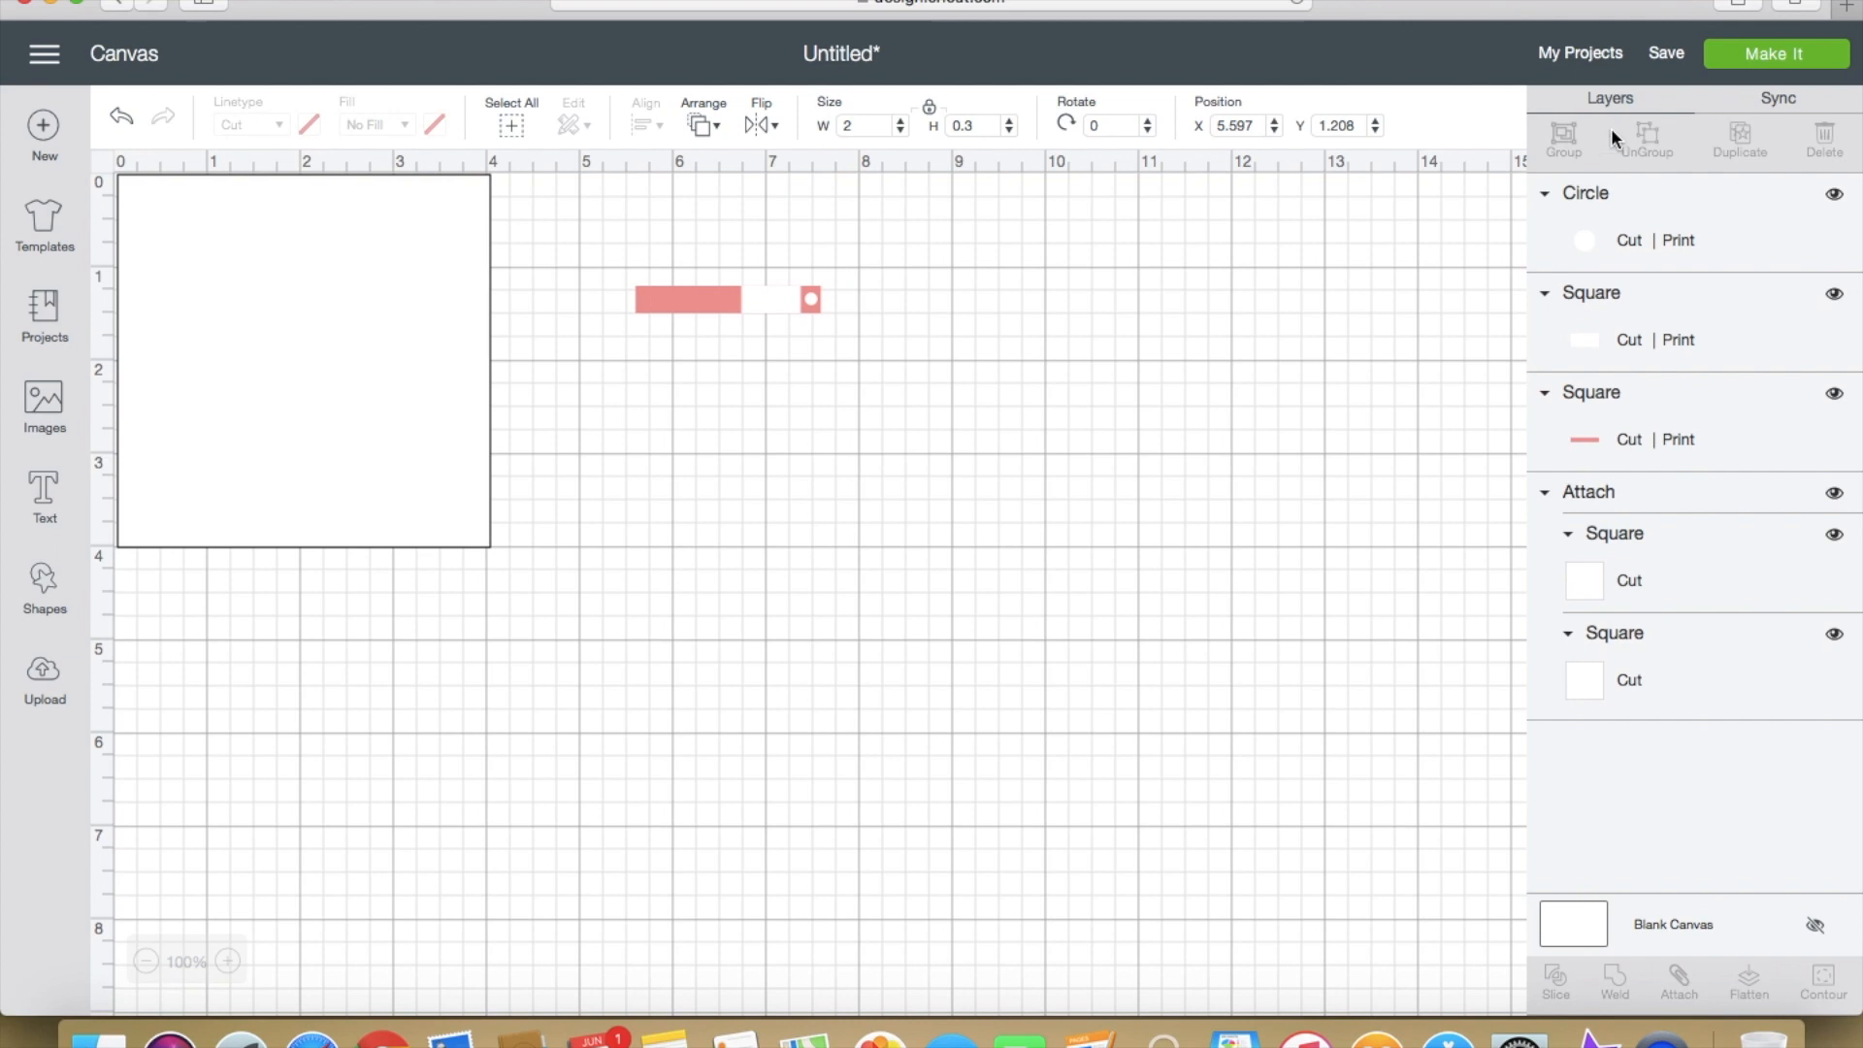
Step: Duplicate the pink strip and set the copy's print color to black
{"action": "left_click", "coordinate": [695, 302]}
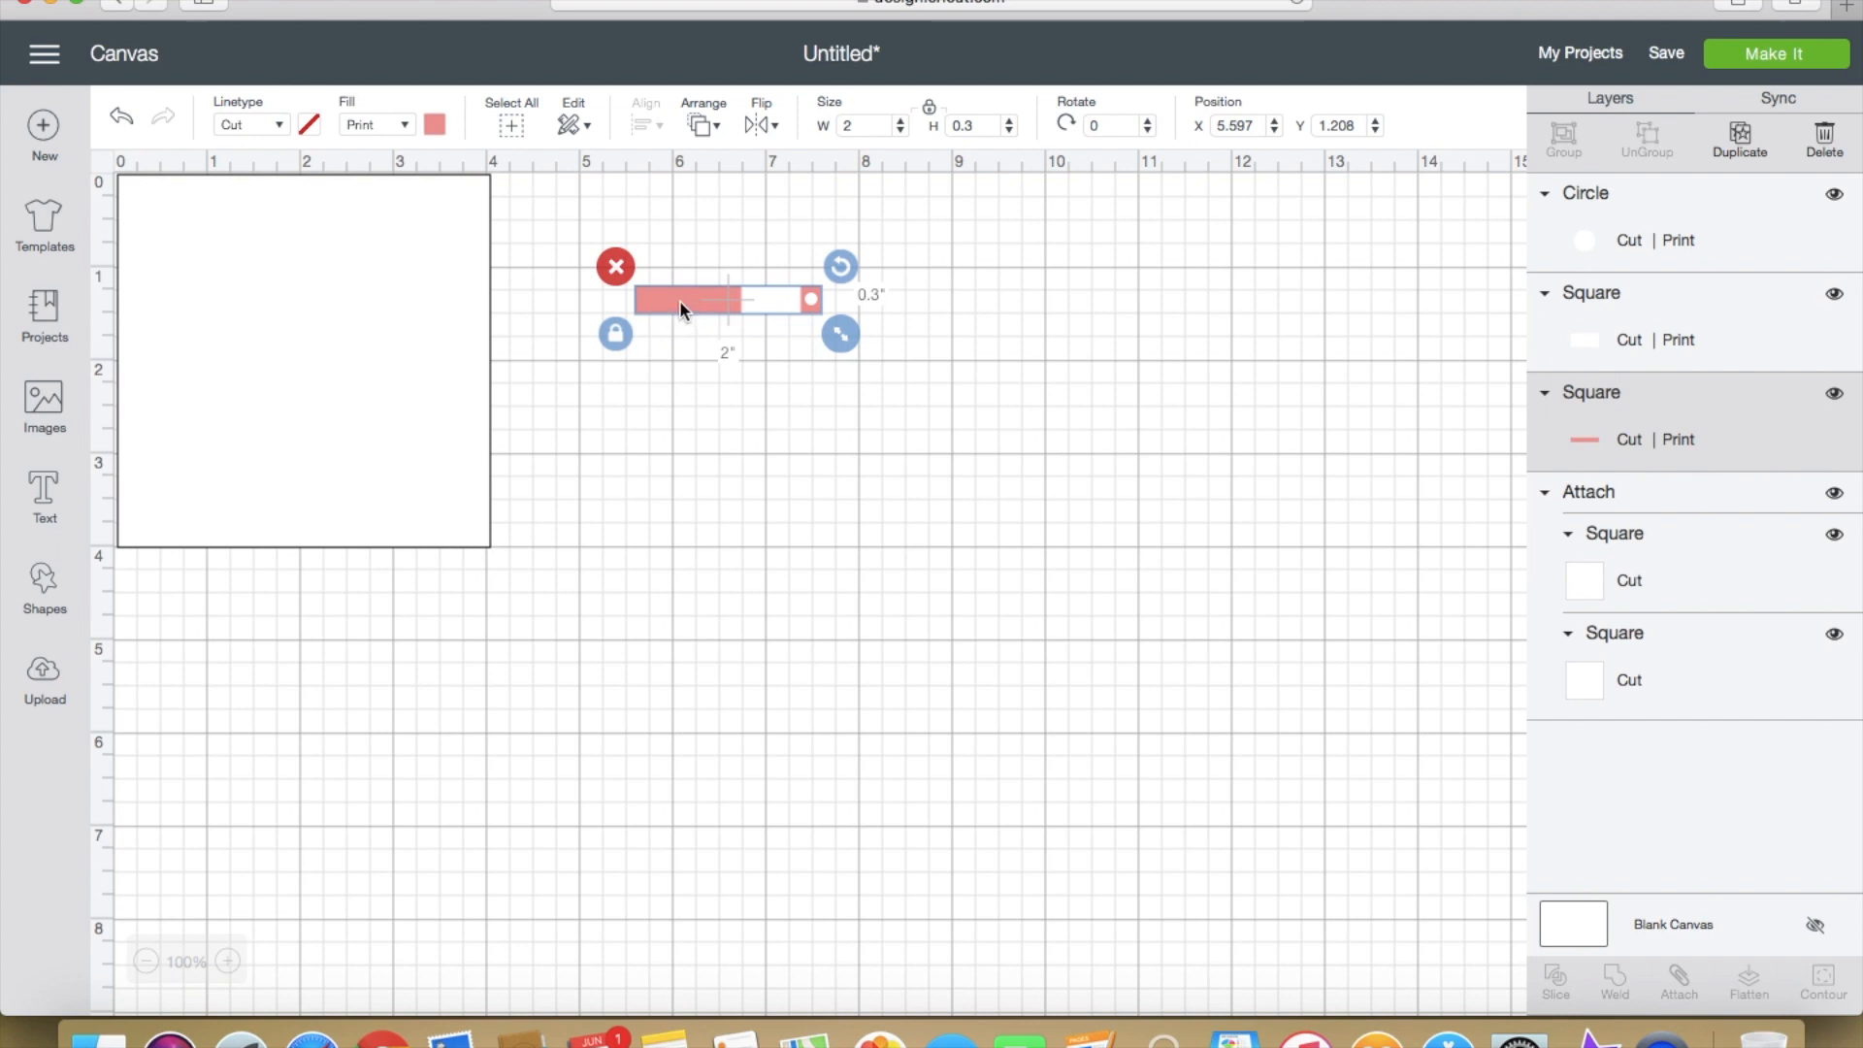
{"action": "left_click", "coordinate": [1737, 154]}
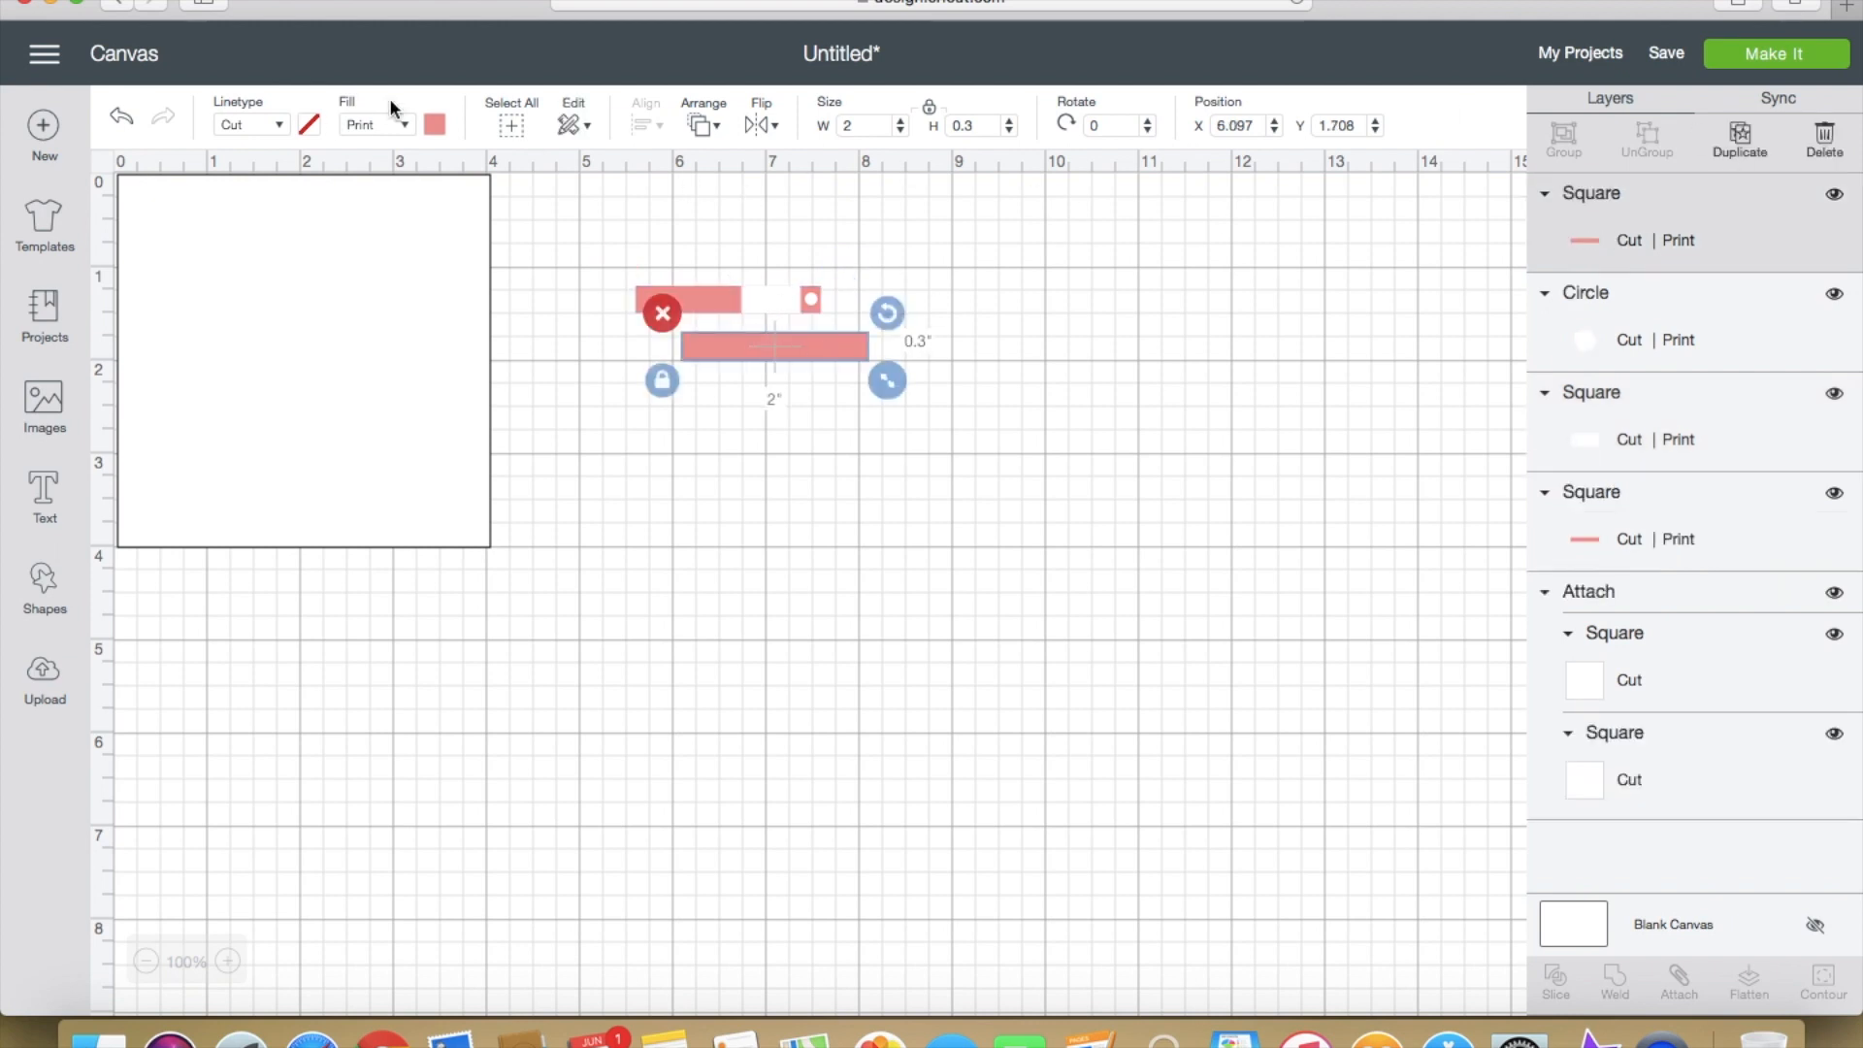
{"action": "left_click", "coordinate": [432, 121]}
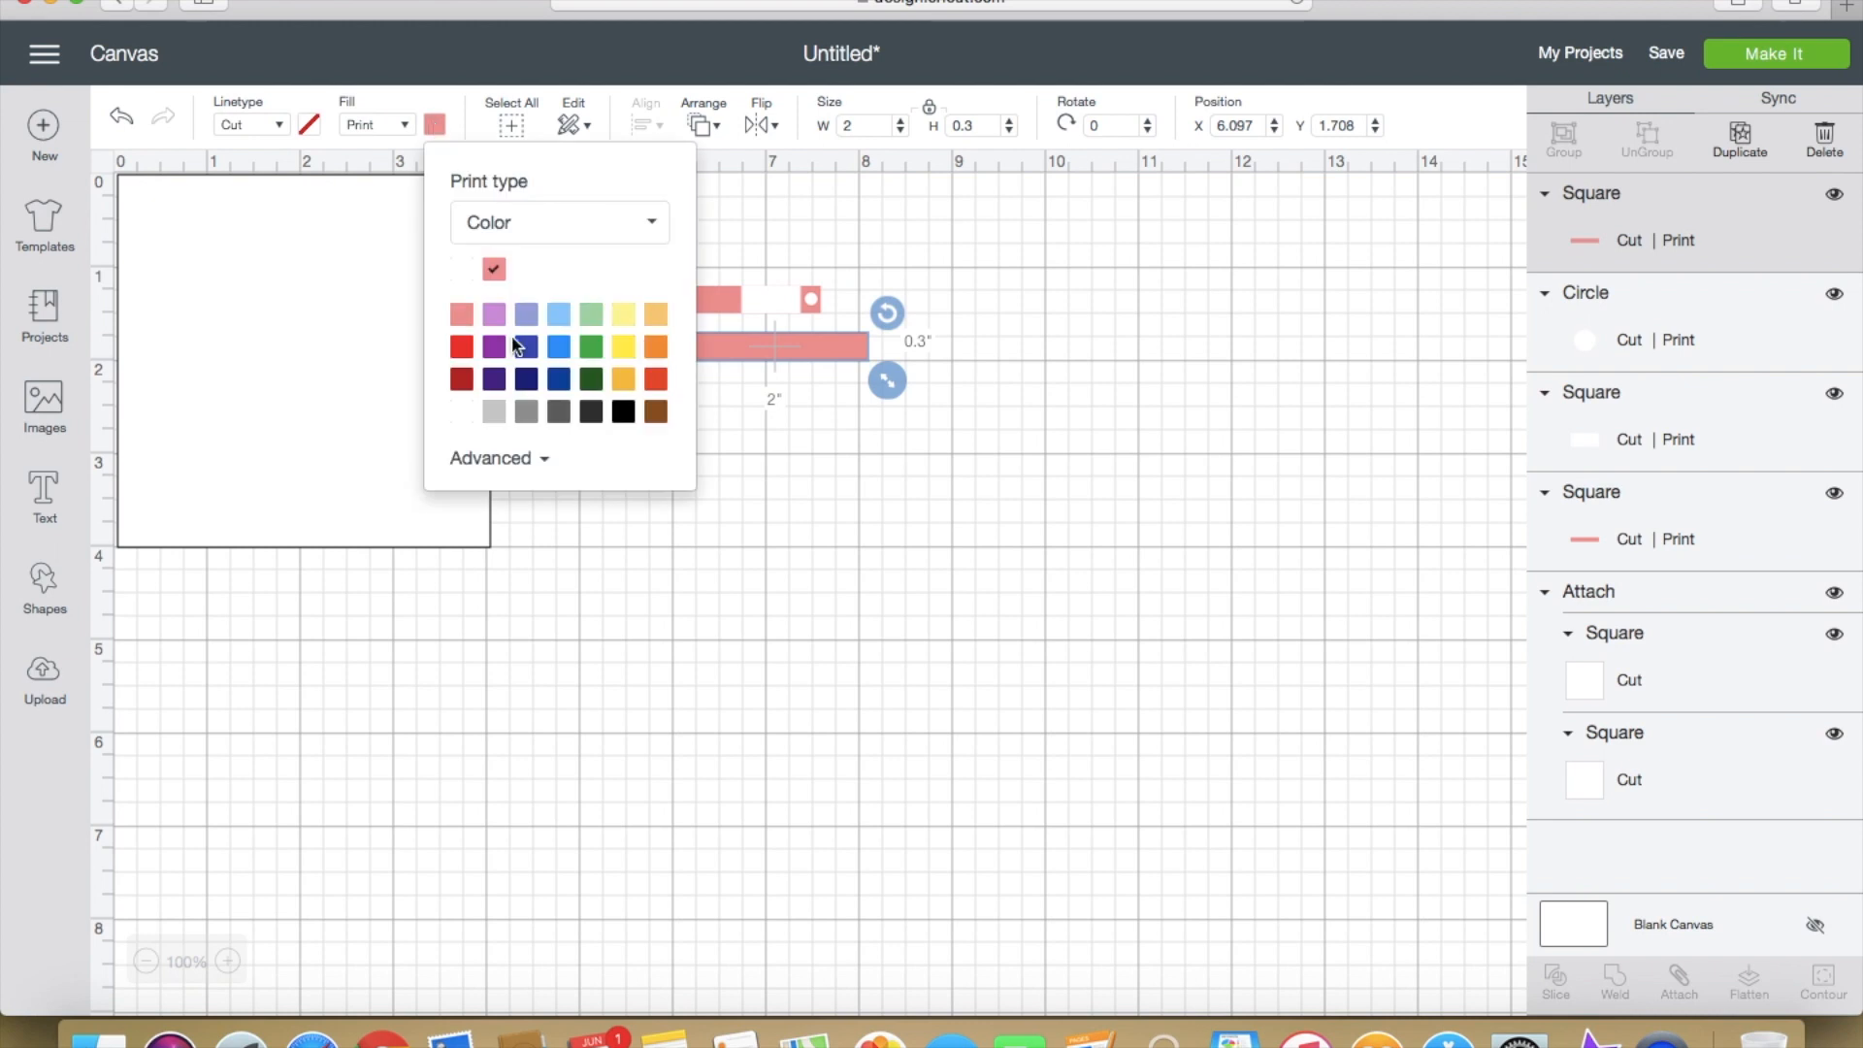
{"action": "left_click", "coordinate": [623, 412]}
{"action": "left_click", "coordinate": [955, 514]}
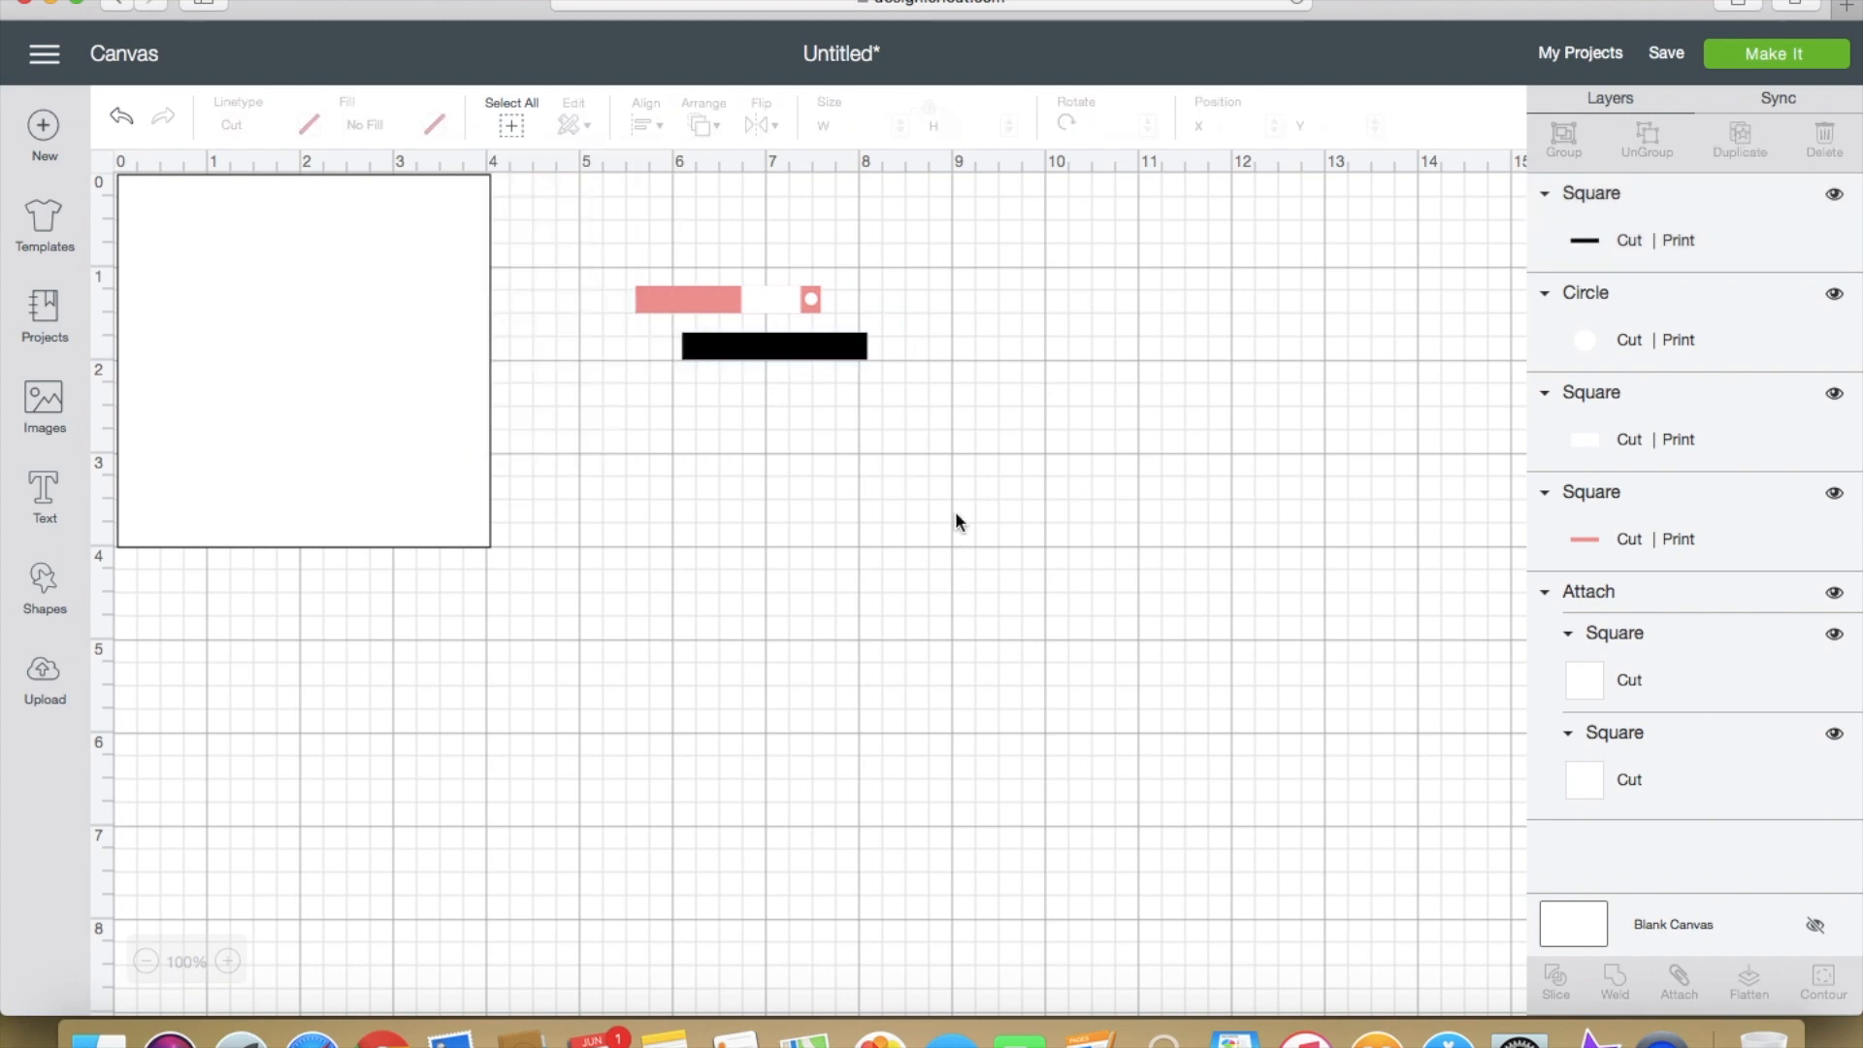
Step: Unlock the black strip's proportions and increase its height to about 0.33 inches
{"action": "left_click", "coordinate": [827, 349]}
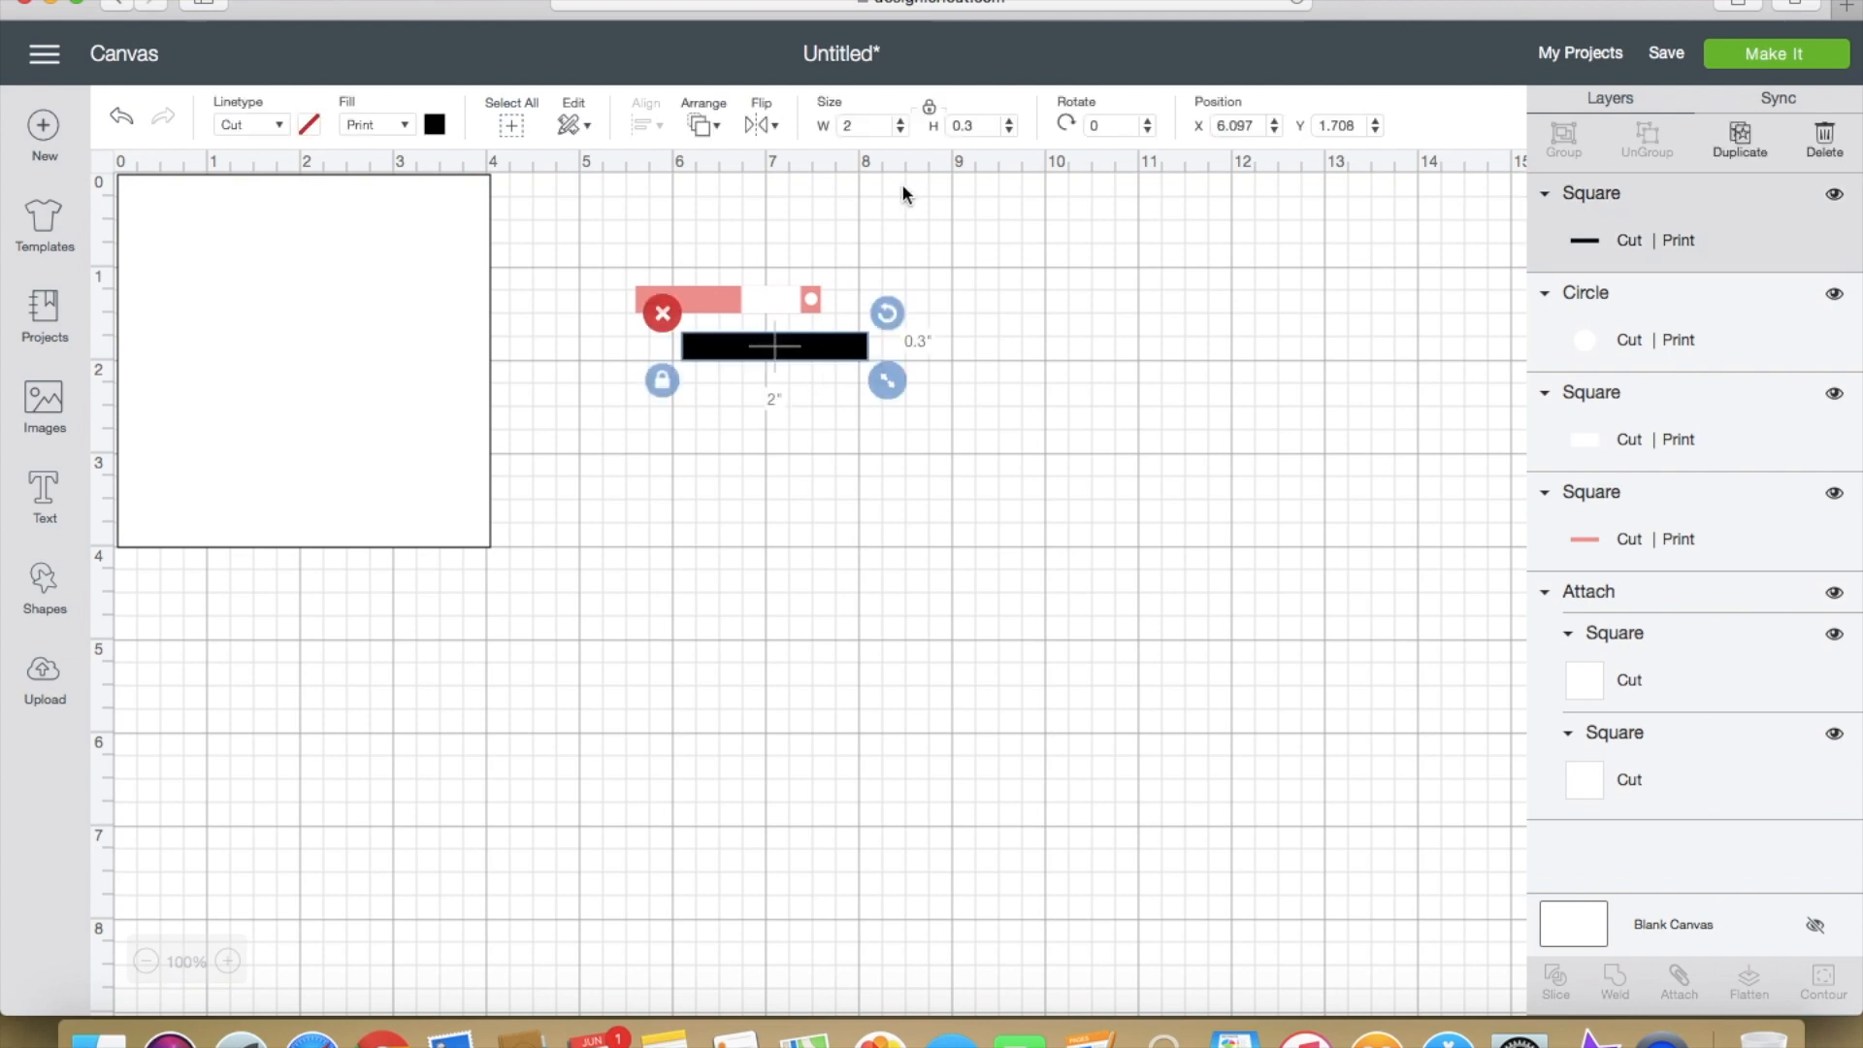
{"action": "left_click", "coordinate": [662, 381]}
{"action": "left_click_drag", "start_coordinate": [889, 384], "coordinate": [890, 388]}
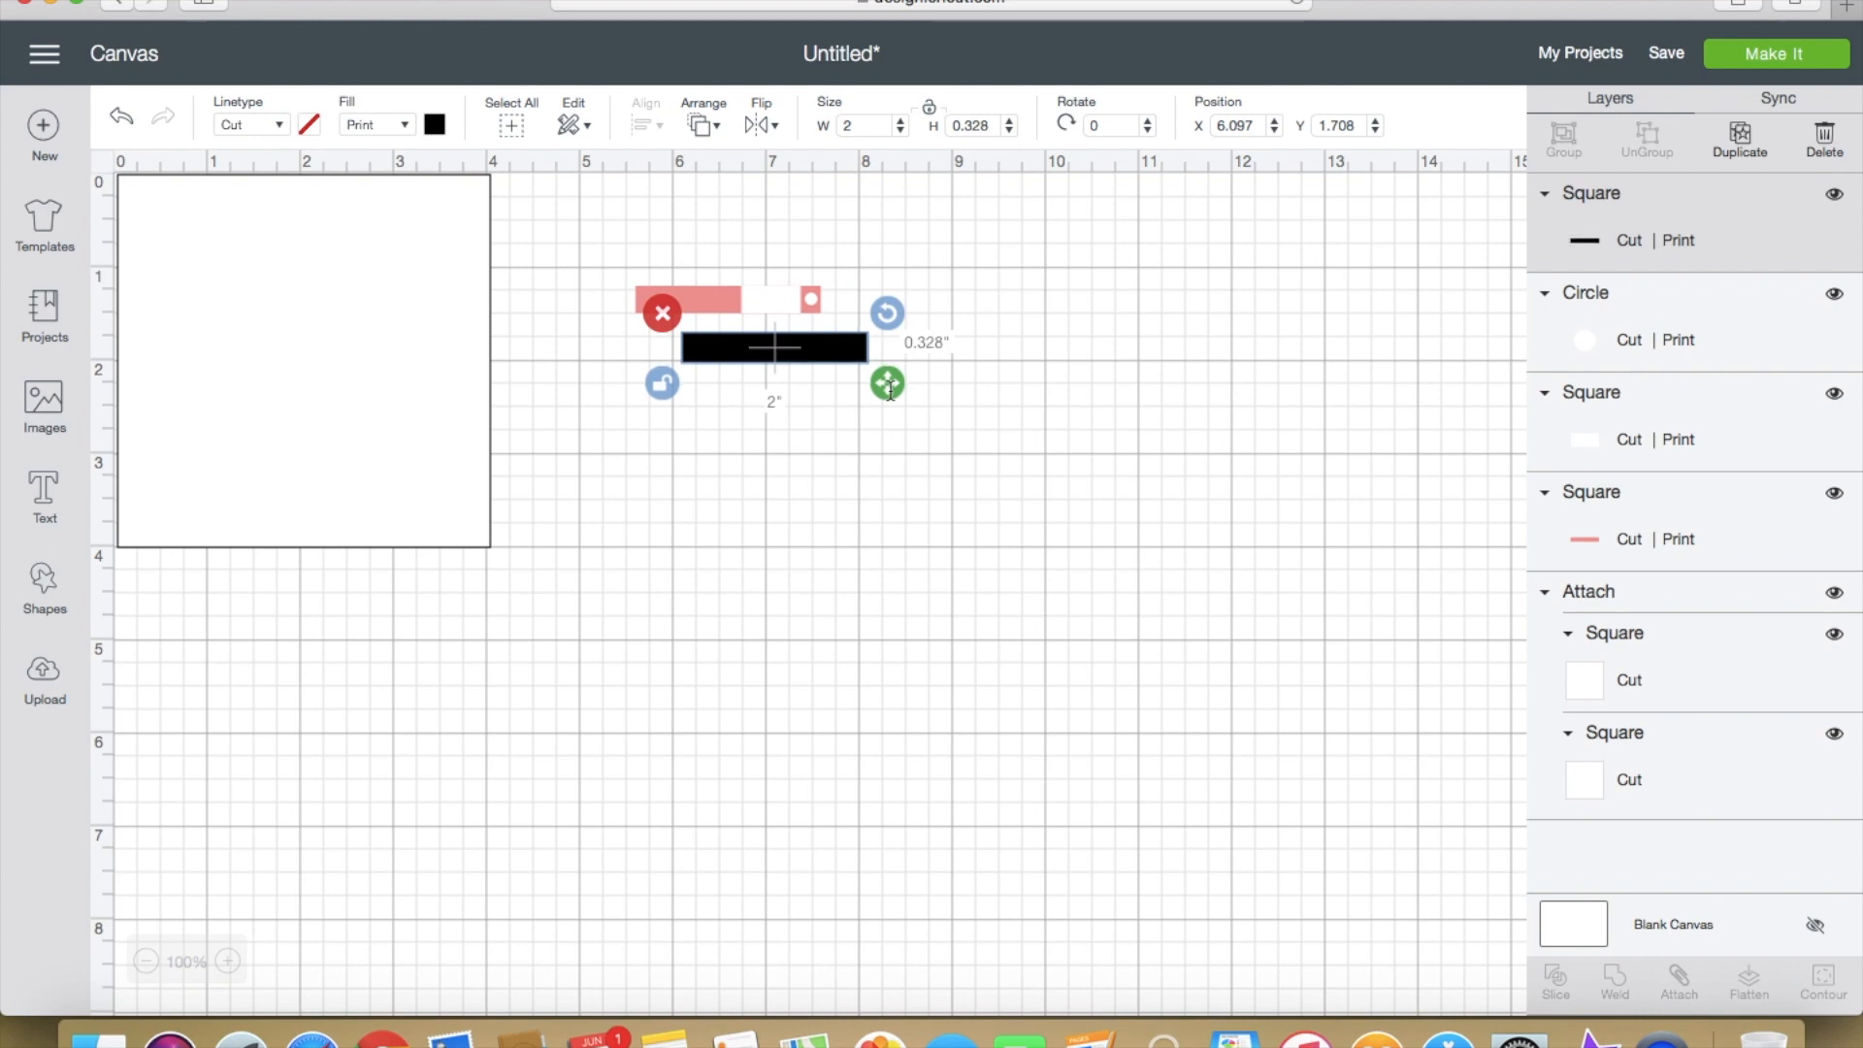
{"action": "left_click", "coordinate": [1009, 345]}
Step: Flatten the pink strip, white rectangle and circle, and place the result above the black strip, enlarged to about 2.03 by 0.41 inches
{"action": "left_click_drag", "start_coordinate": [831, 311], "coordinate": [633, 265]}
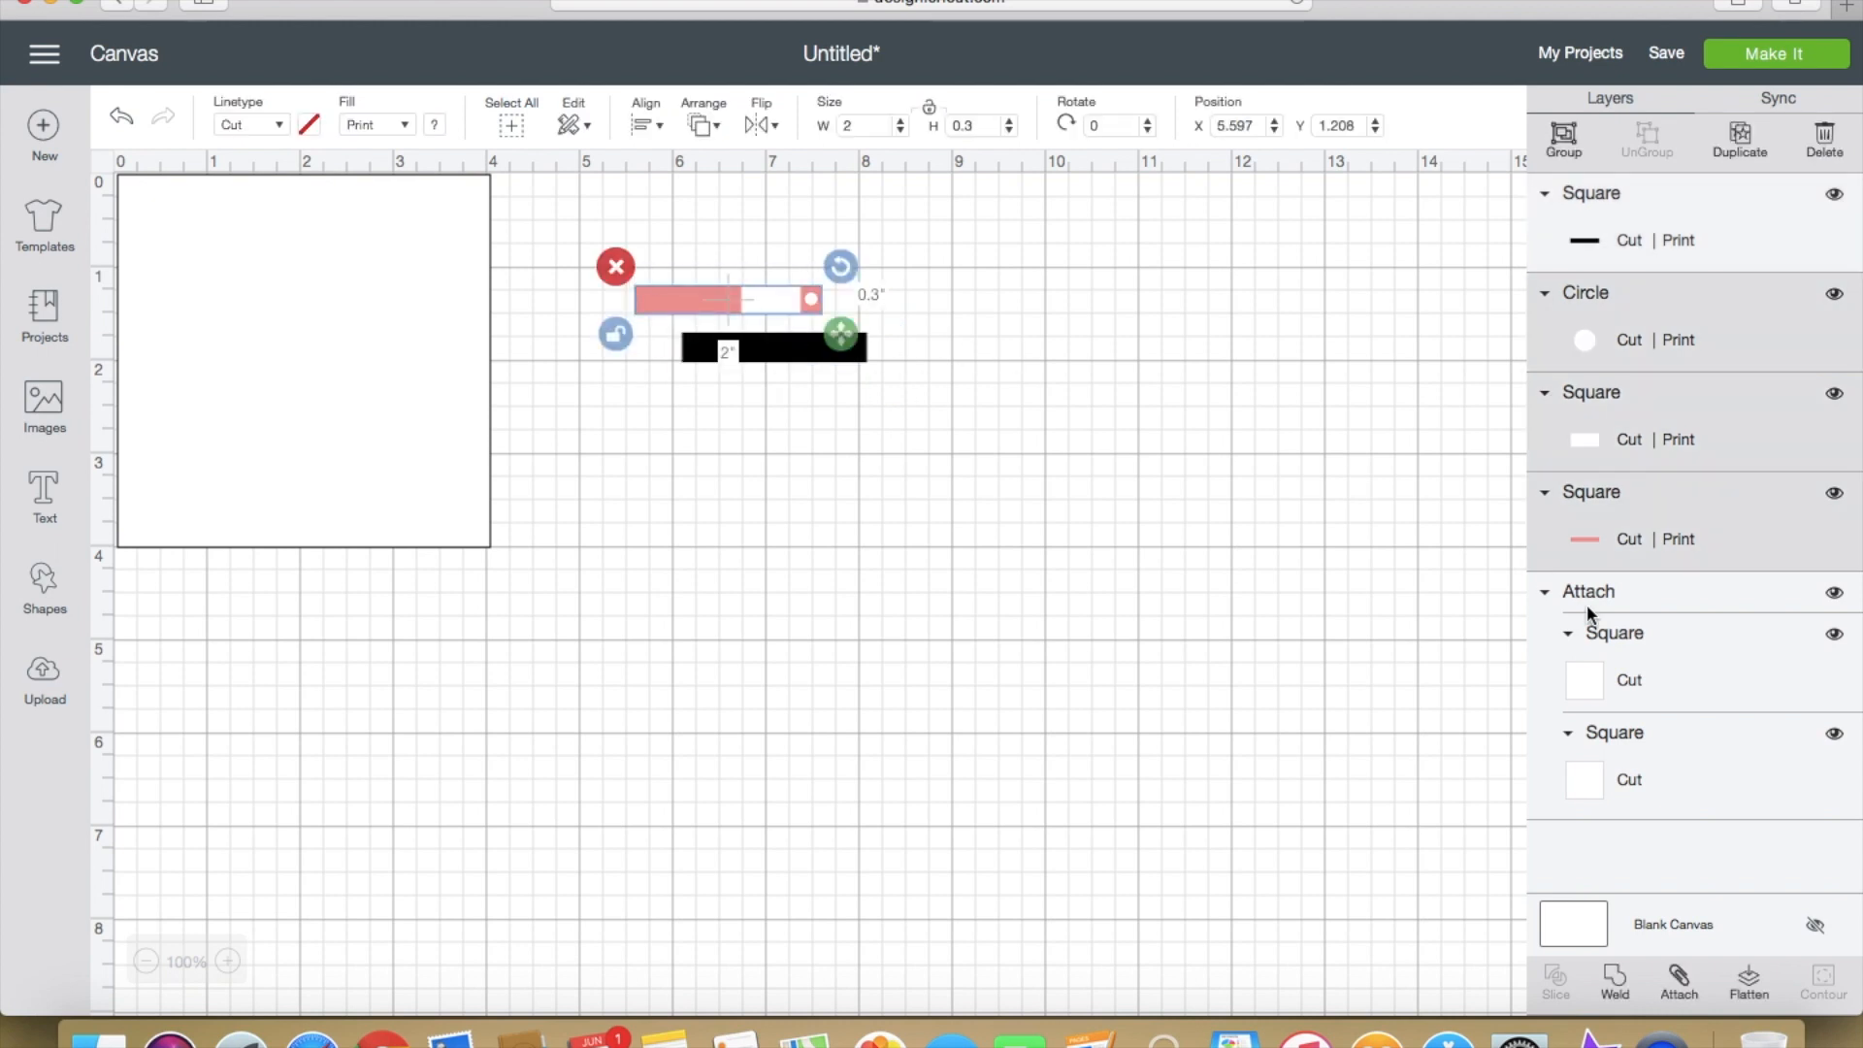
{"action": "left_click", "coordinate": [1748, 982]}
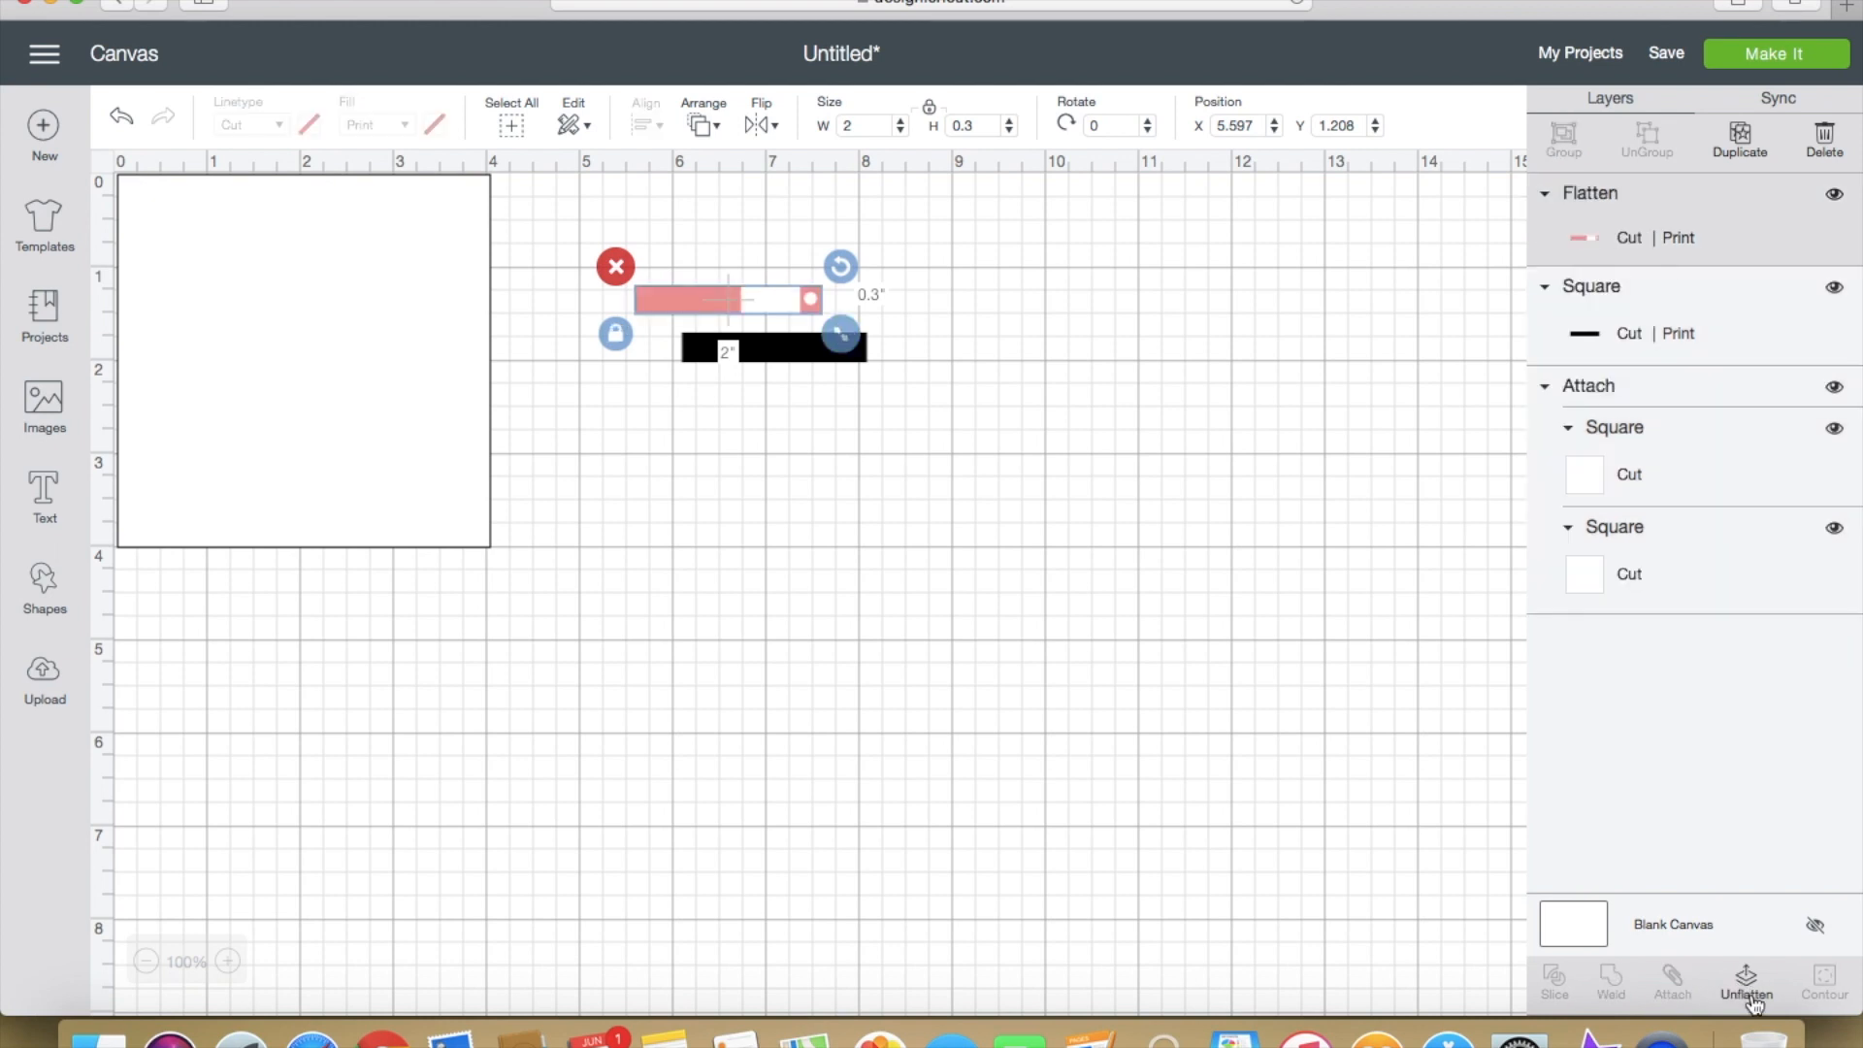
{"action": "left_click_drag", "start_coordinate": [760, 290], "coordinate": [895, 410]}
{"action": "left_click", "coordinate": [823, 357]}
{"action": "left_click_drag", "start_coordinate": [765, 316], "coordinate": [772, 272]}
Step: Look over the layer-order options for the flattened strip, including Send to Back and Move Backward
{"action": "right_click", "coordinate": [773, 276]}
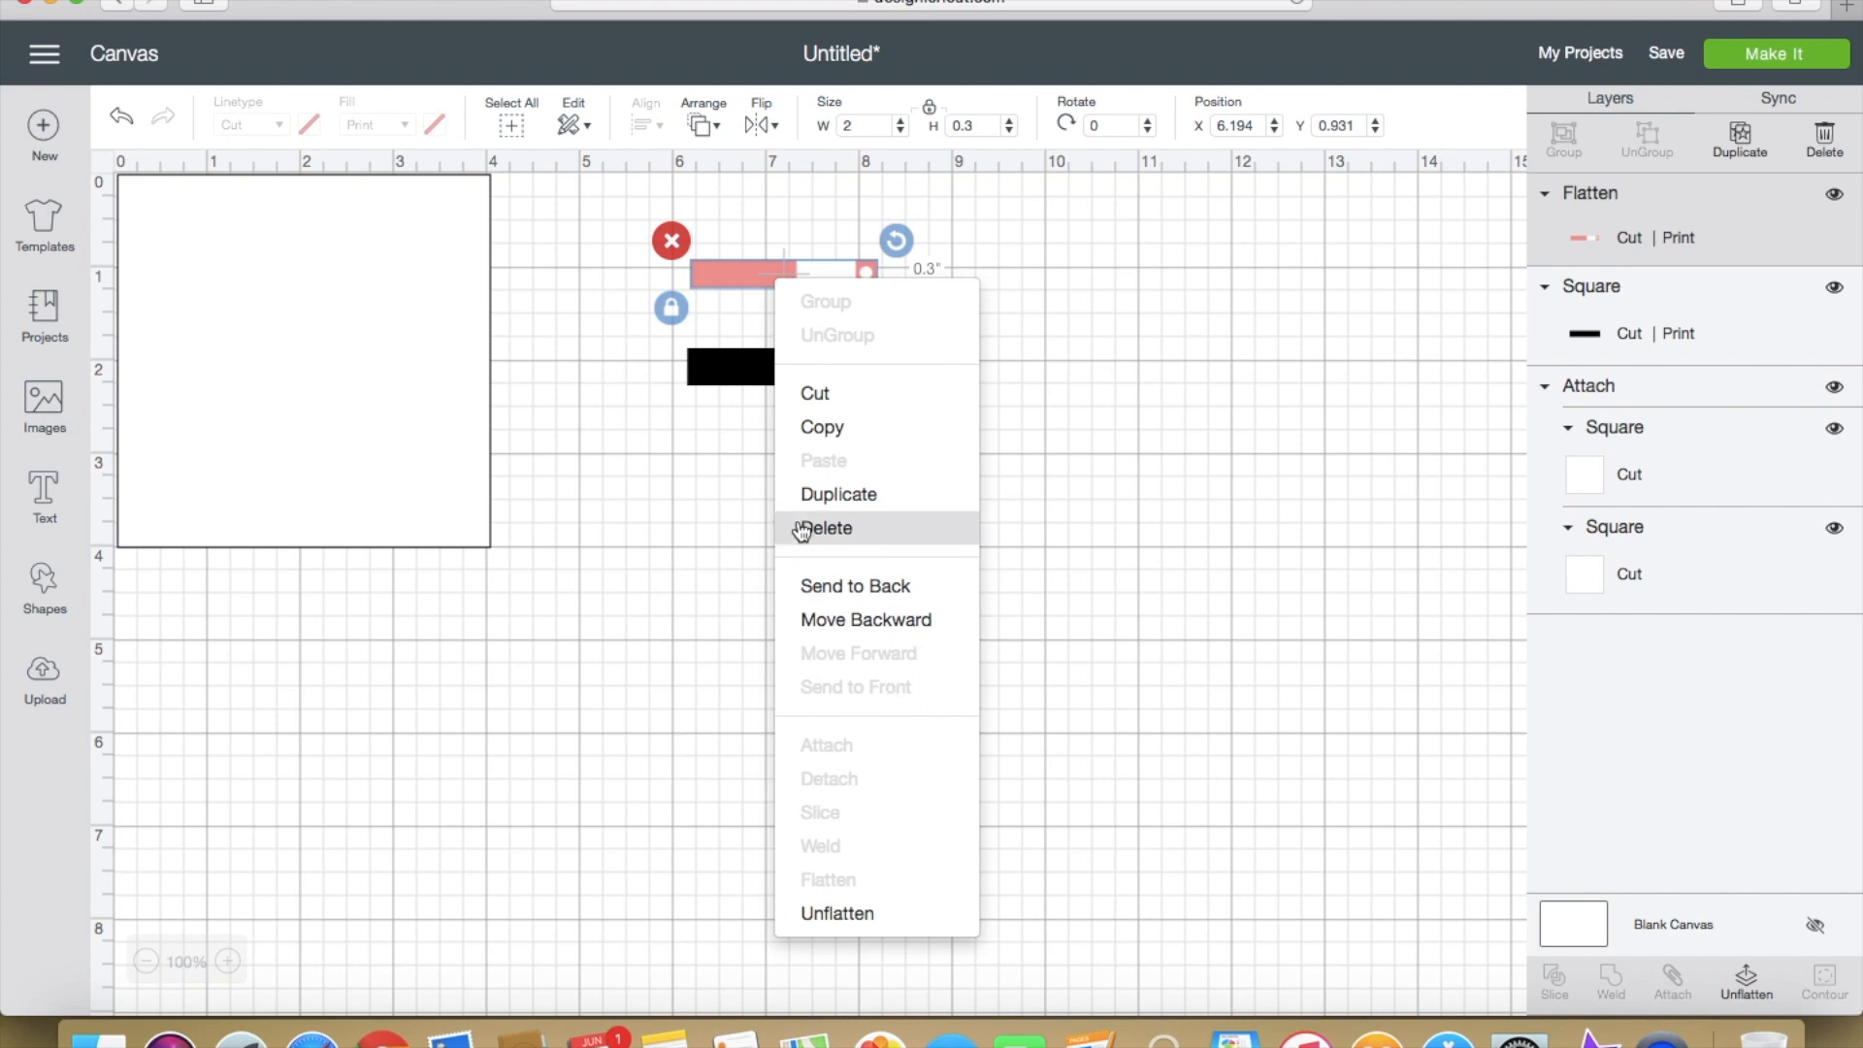
{"action": "left_click", "coordinate": [632, 521]}
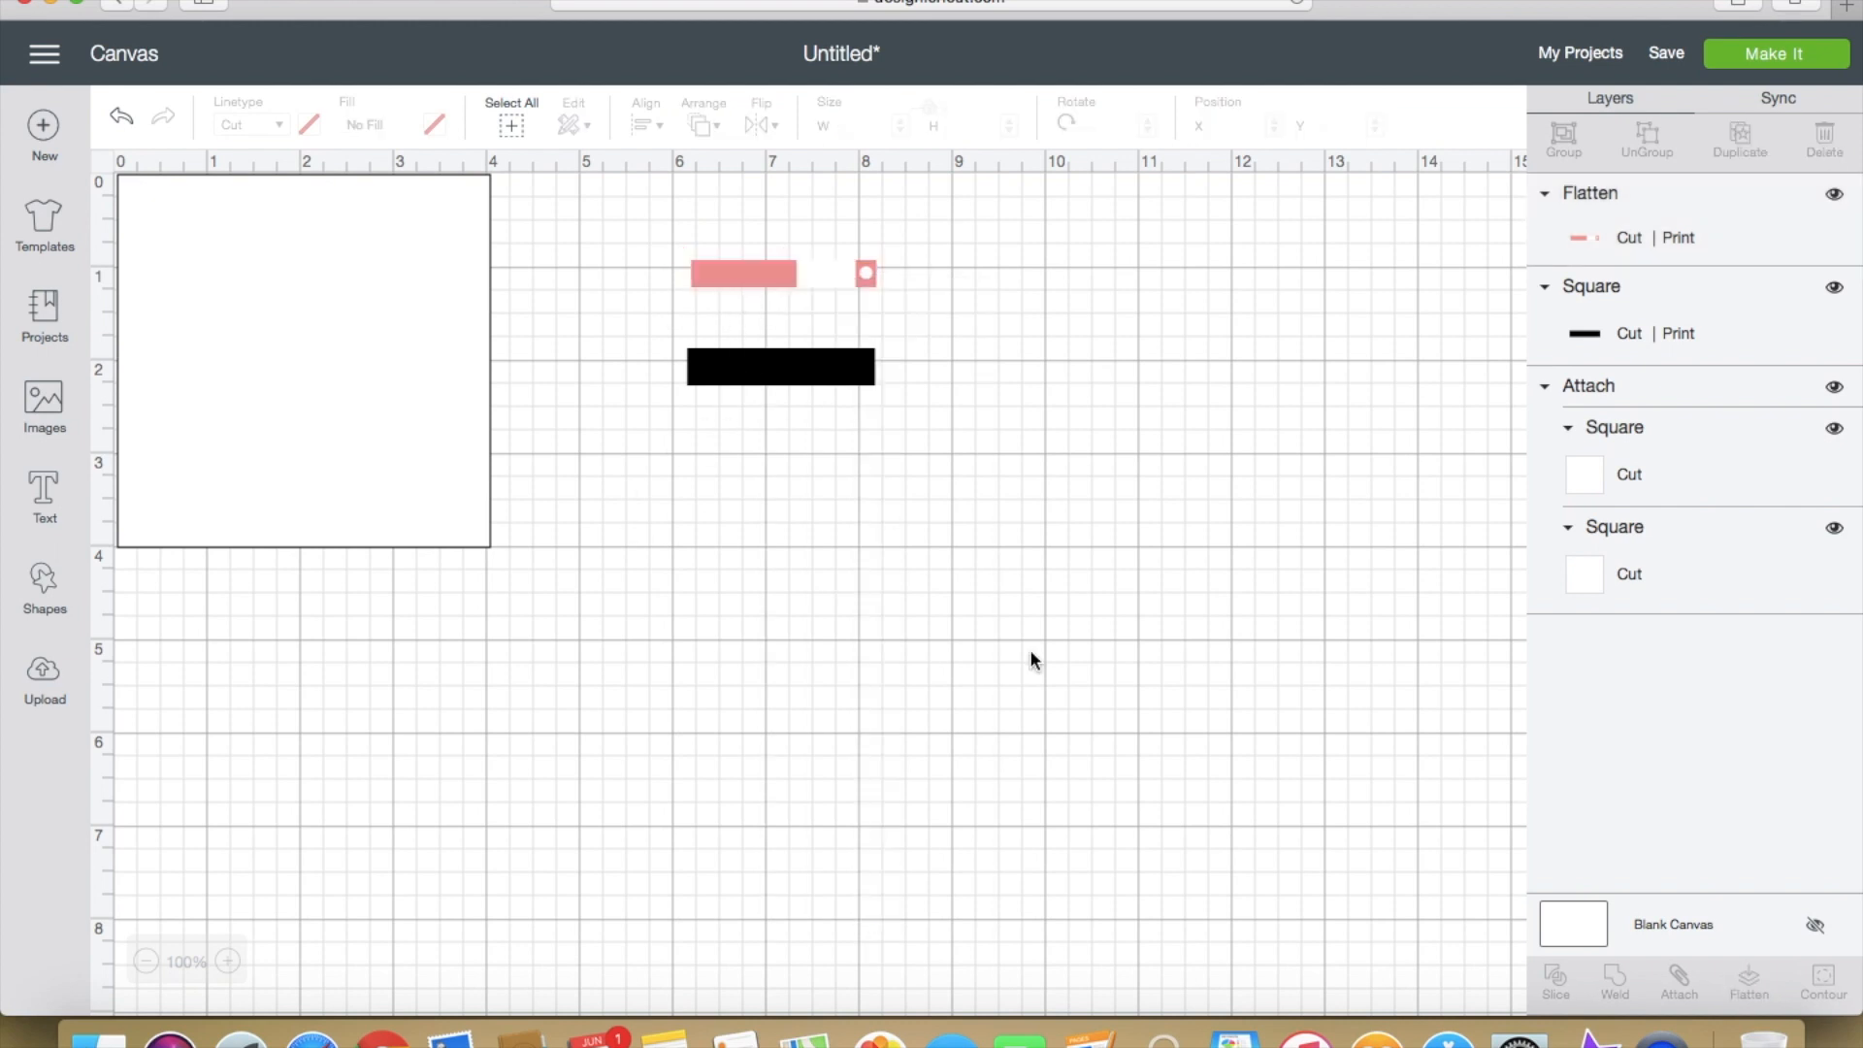
{"action": "left_click", "coordinate": [755, 276]}
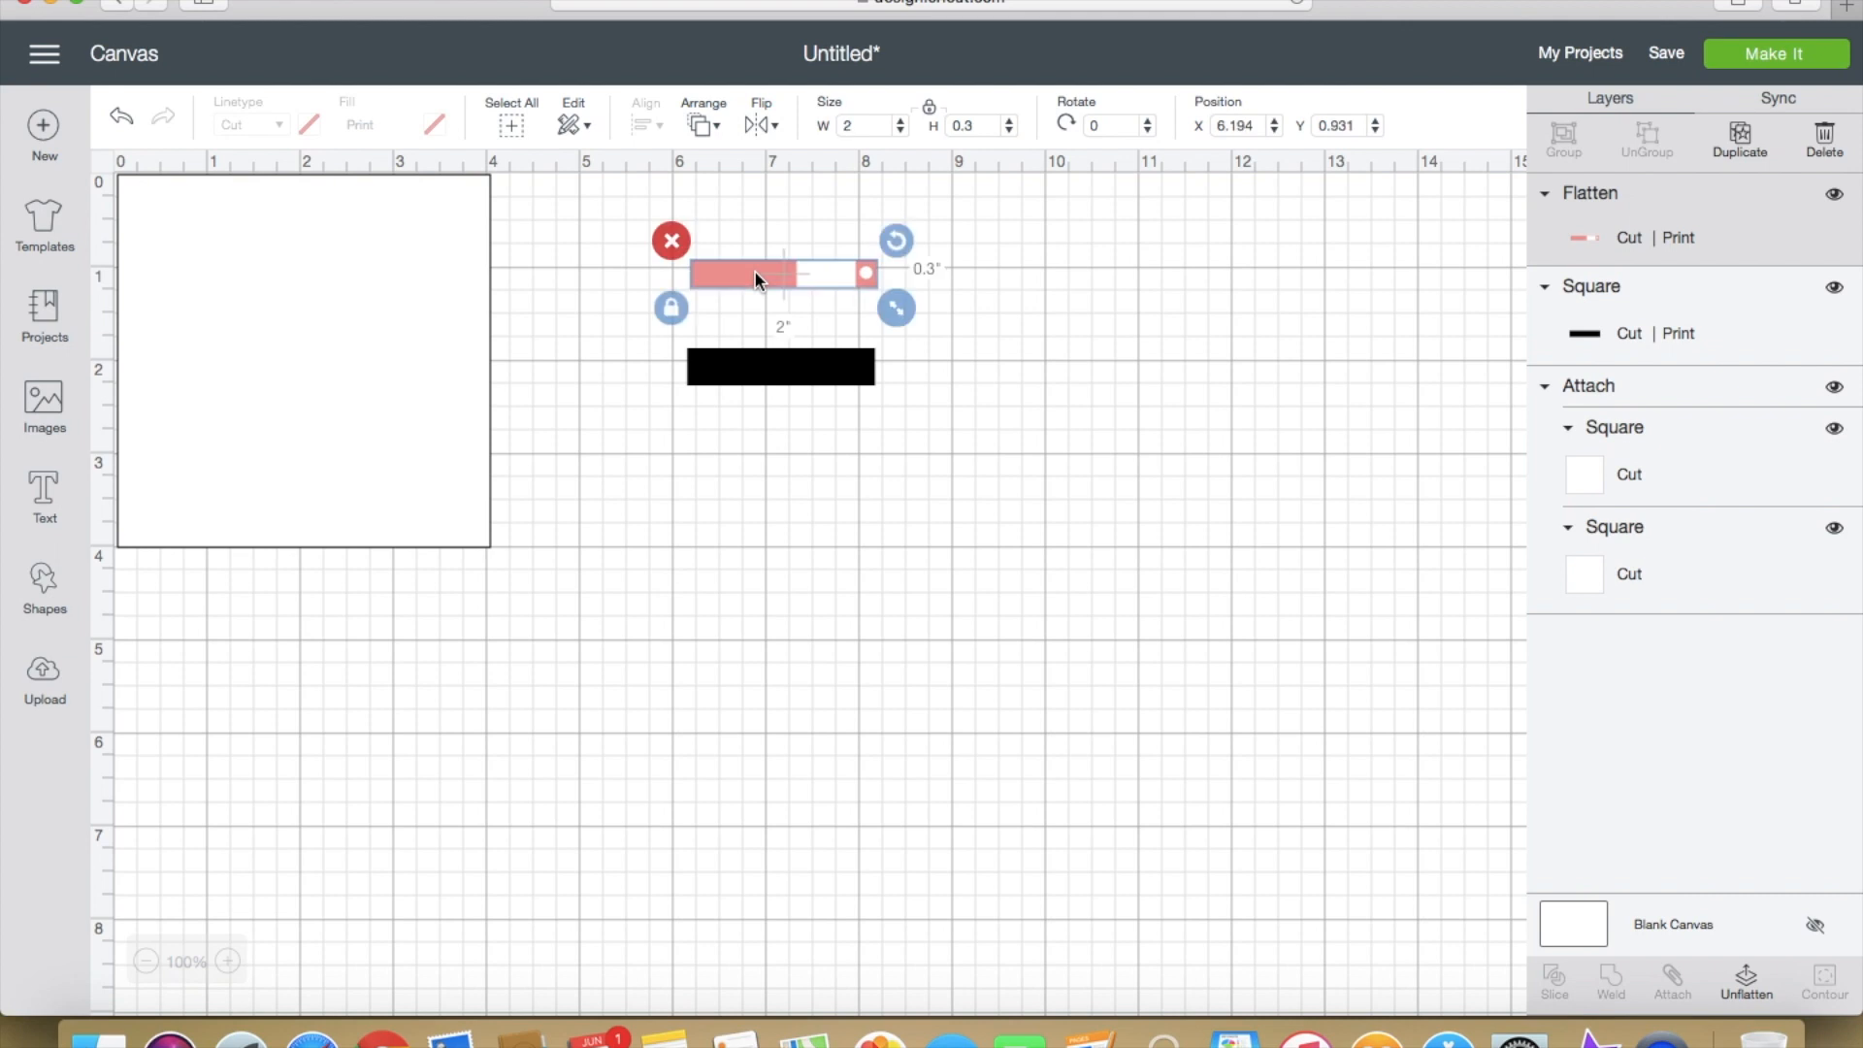
{"action": "right_click", "coordinate": [765, 273]}
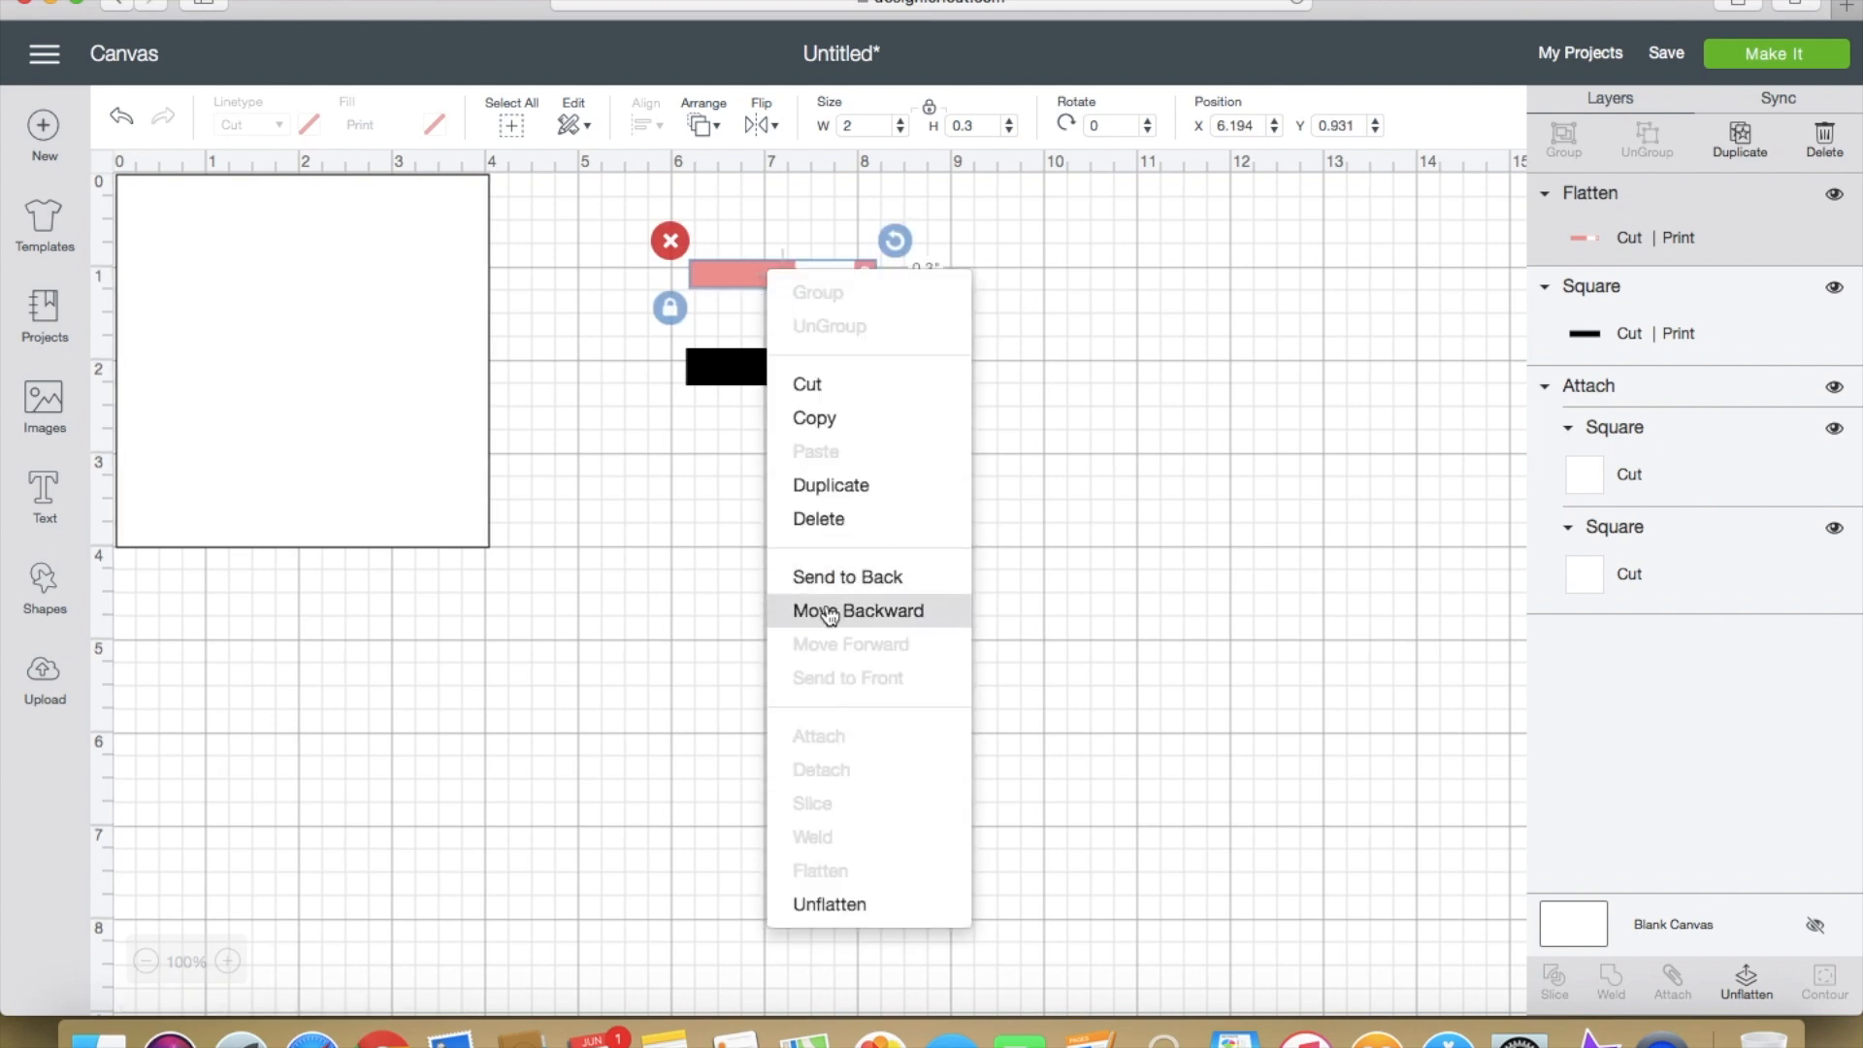
{"action": "left_click", "coordinate": [658, 548]}
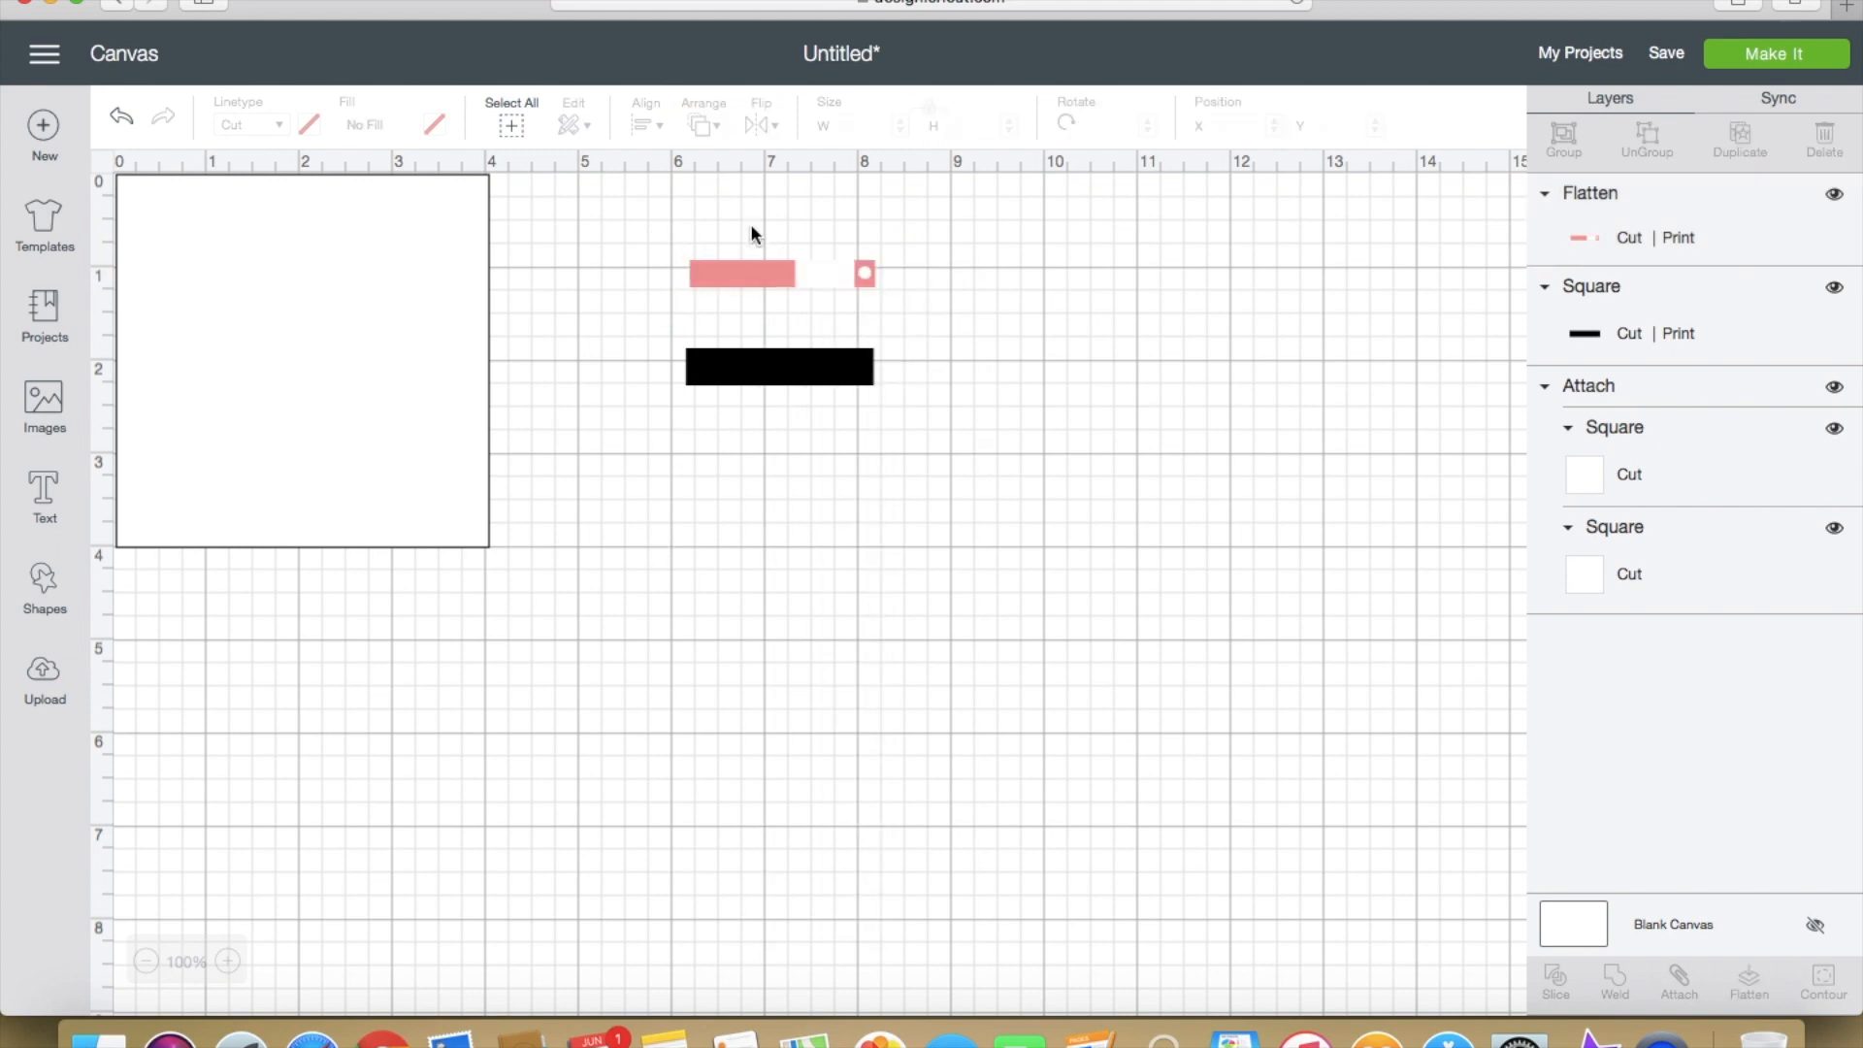
Step: Place the flattened strip over the black one at about X 6.18, Y 1.92 inches, and resize the black backing to about 2.06 by 0.4 inches
{"action": "left_click_drag", "start_coordinate": [784, 271], "coordinate": [788, 375]}
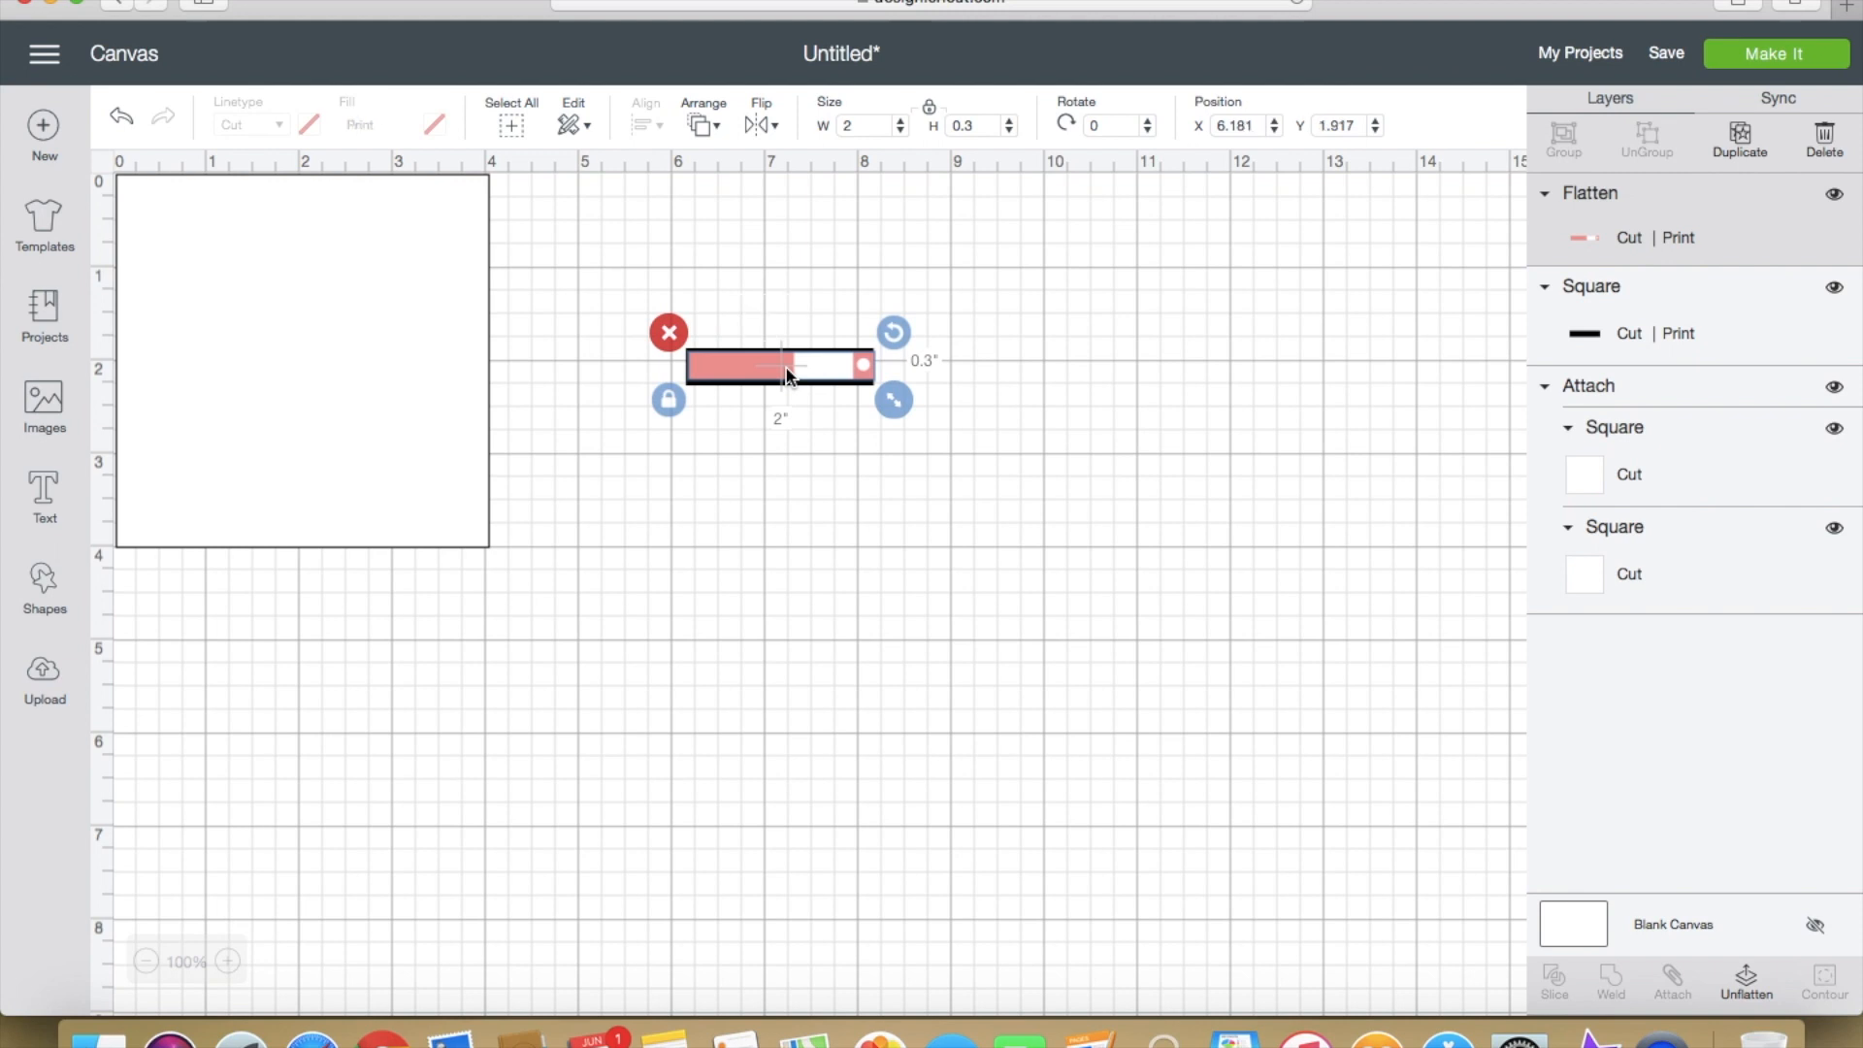
{"action": "left_click", "coordinate": [795, 383]}
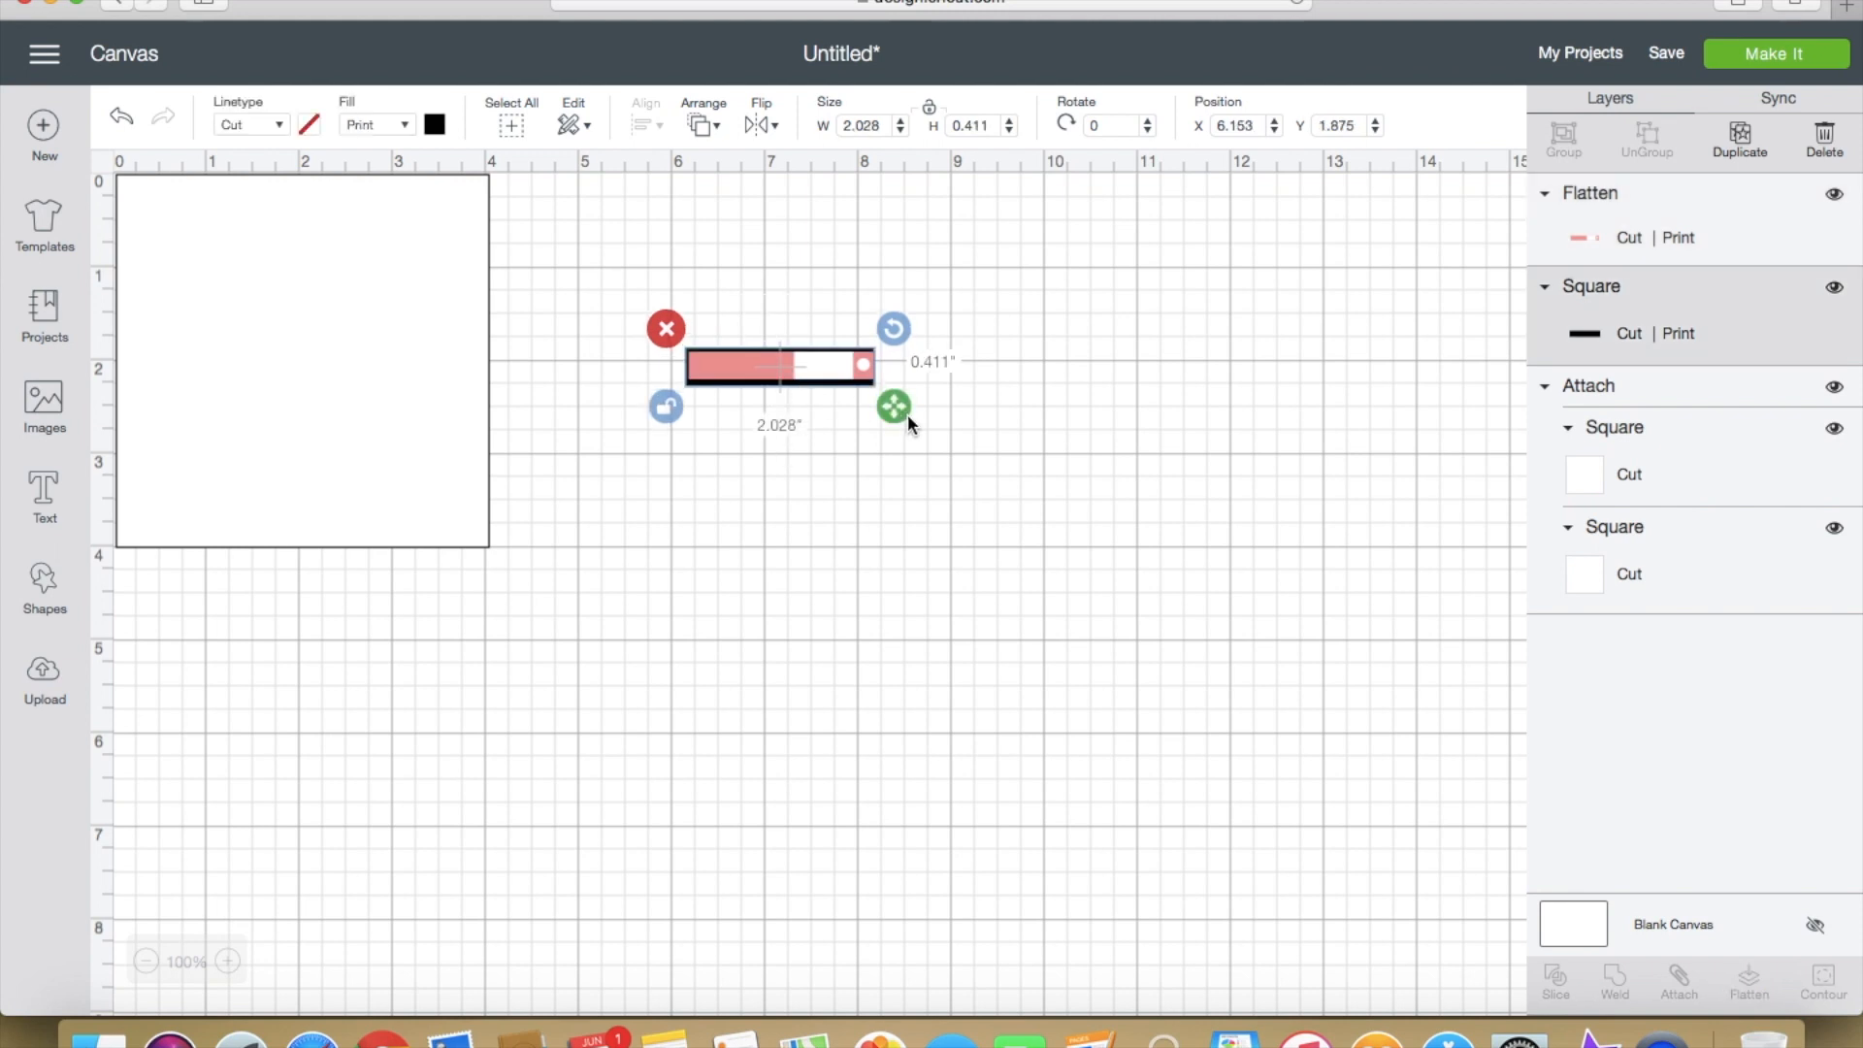
{"action": "left_click_drag", "start_coordinate": [897, 406], "coordinate": [896, 404]}
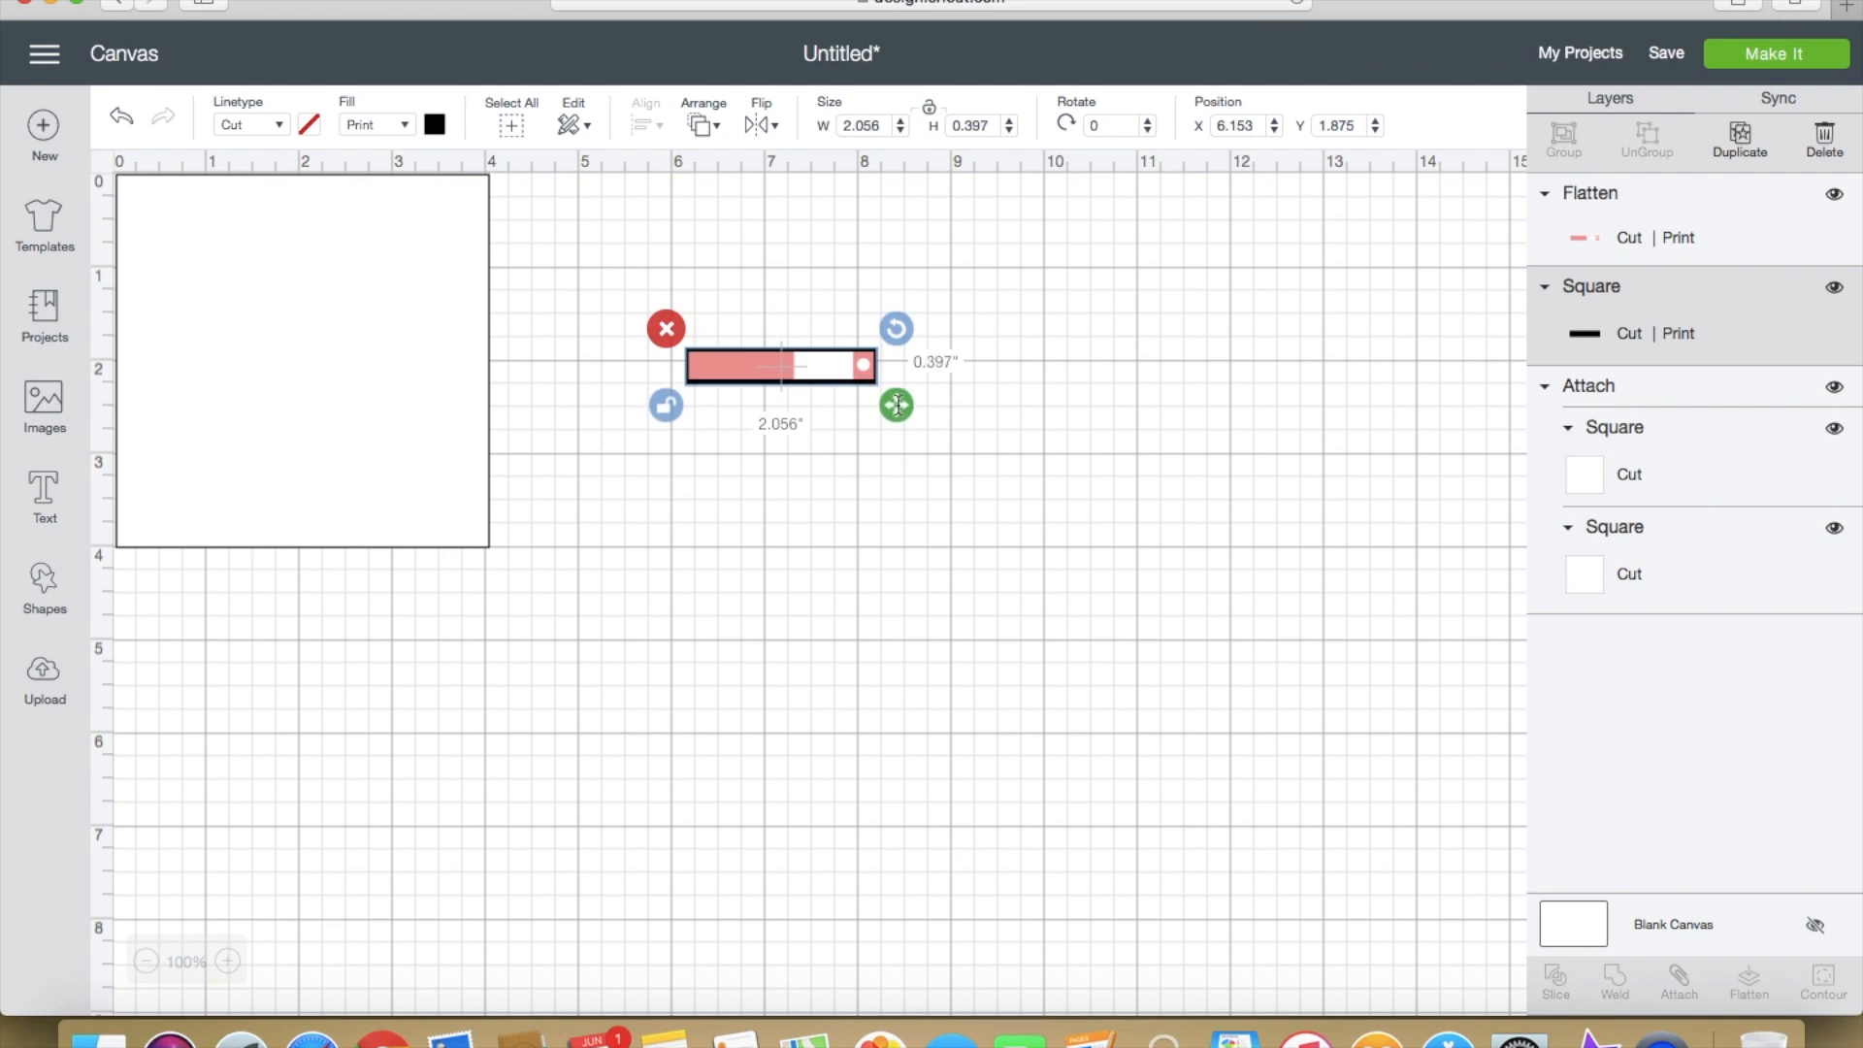
{"action": "left_click", "coordinate": [971, 405]}
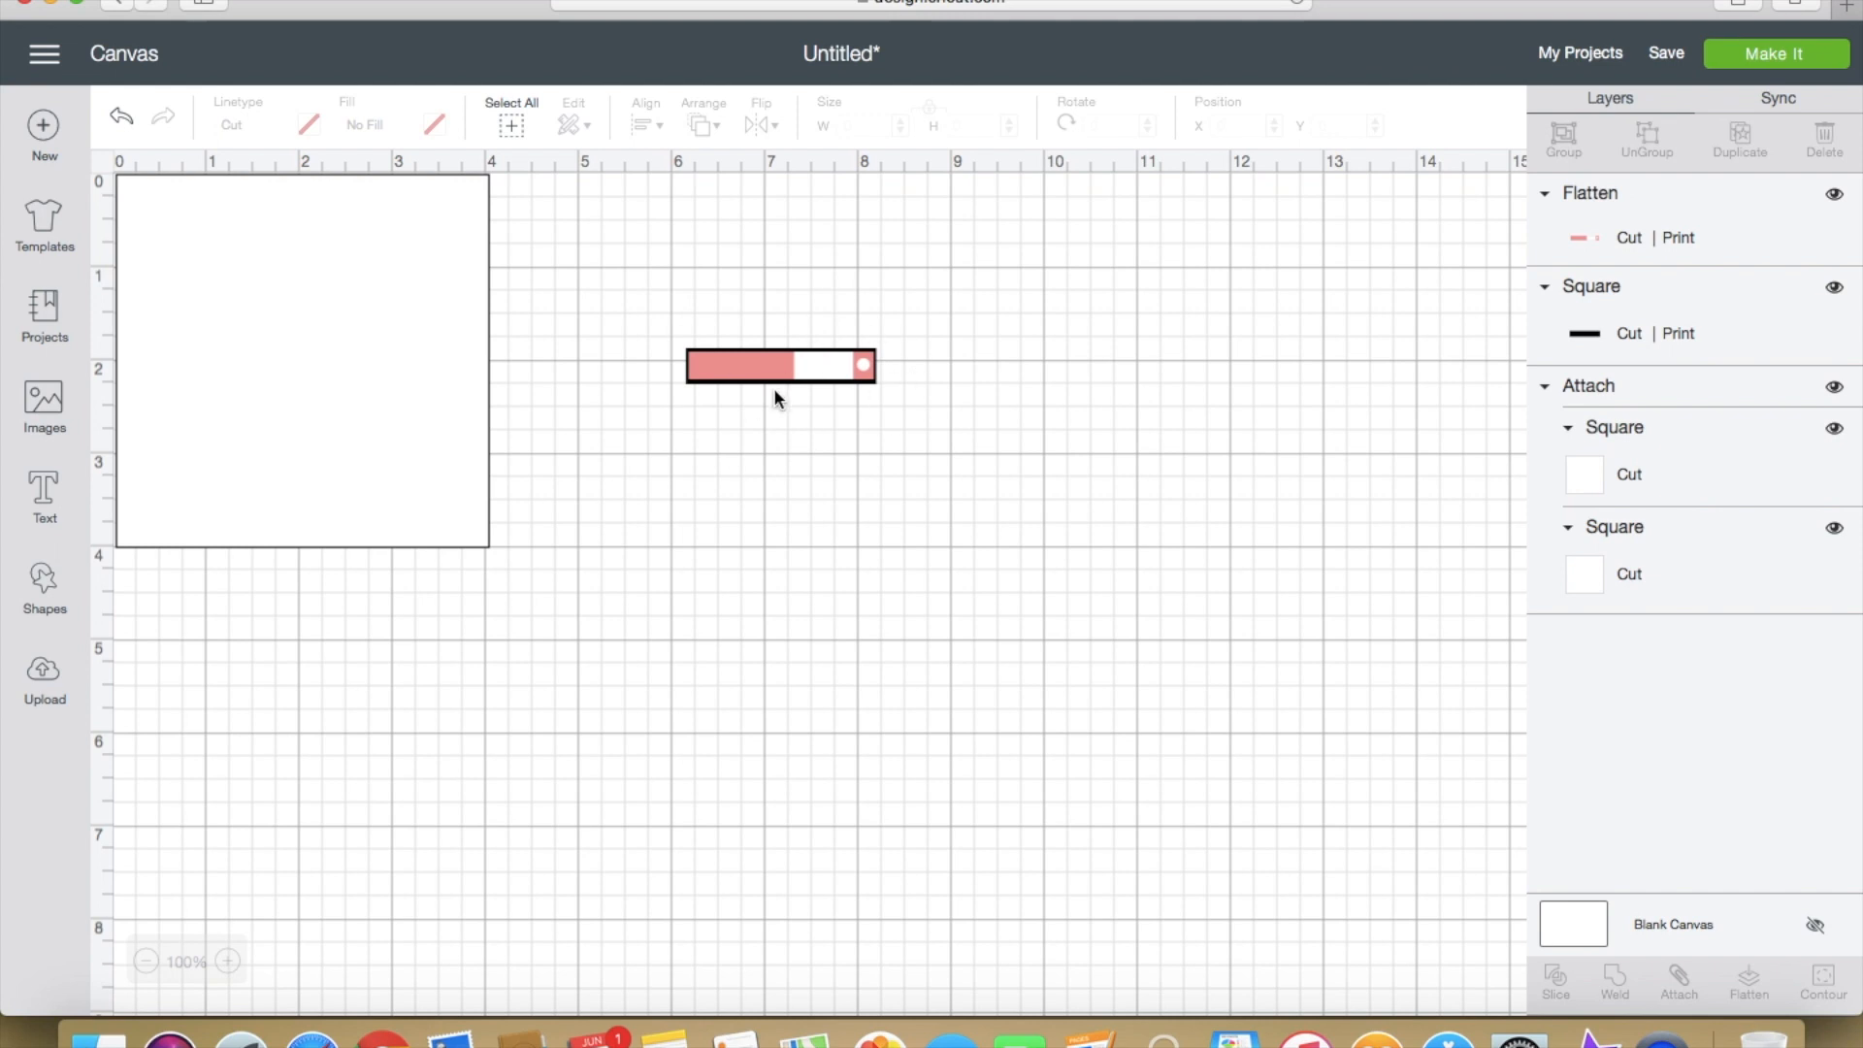
Step: Flatten the pink strip and its black backing together, and move the result to about X 5.61, Y 1.68 inches
{"action": "right_click", "coordinate": [862, 357]}
{"action": "left_click", "coordinate": [1234, 516]}
{"action": "left_click_drag", "start_coordinate": [841, 400], "coordinate": [696, 307]}
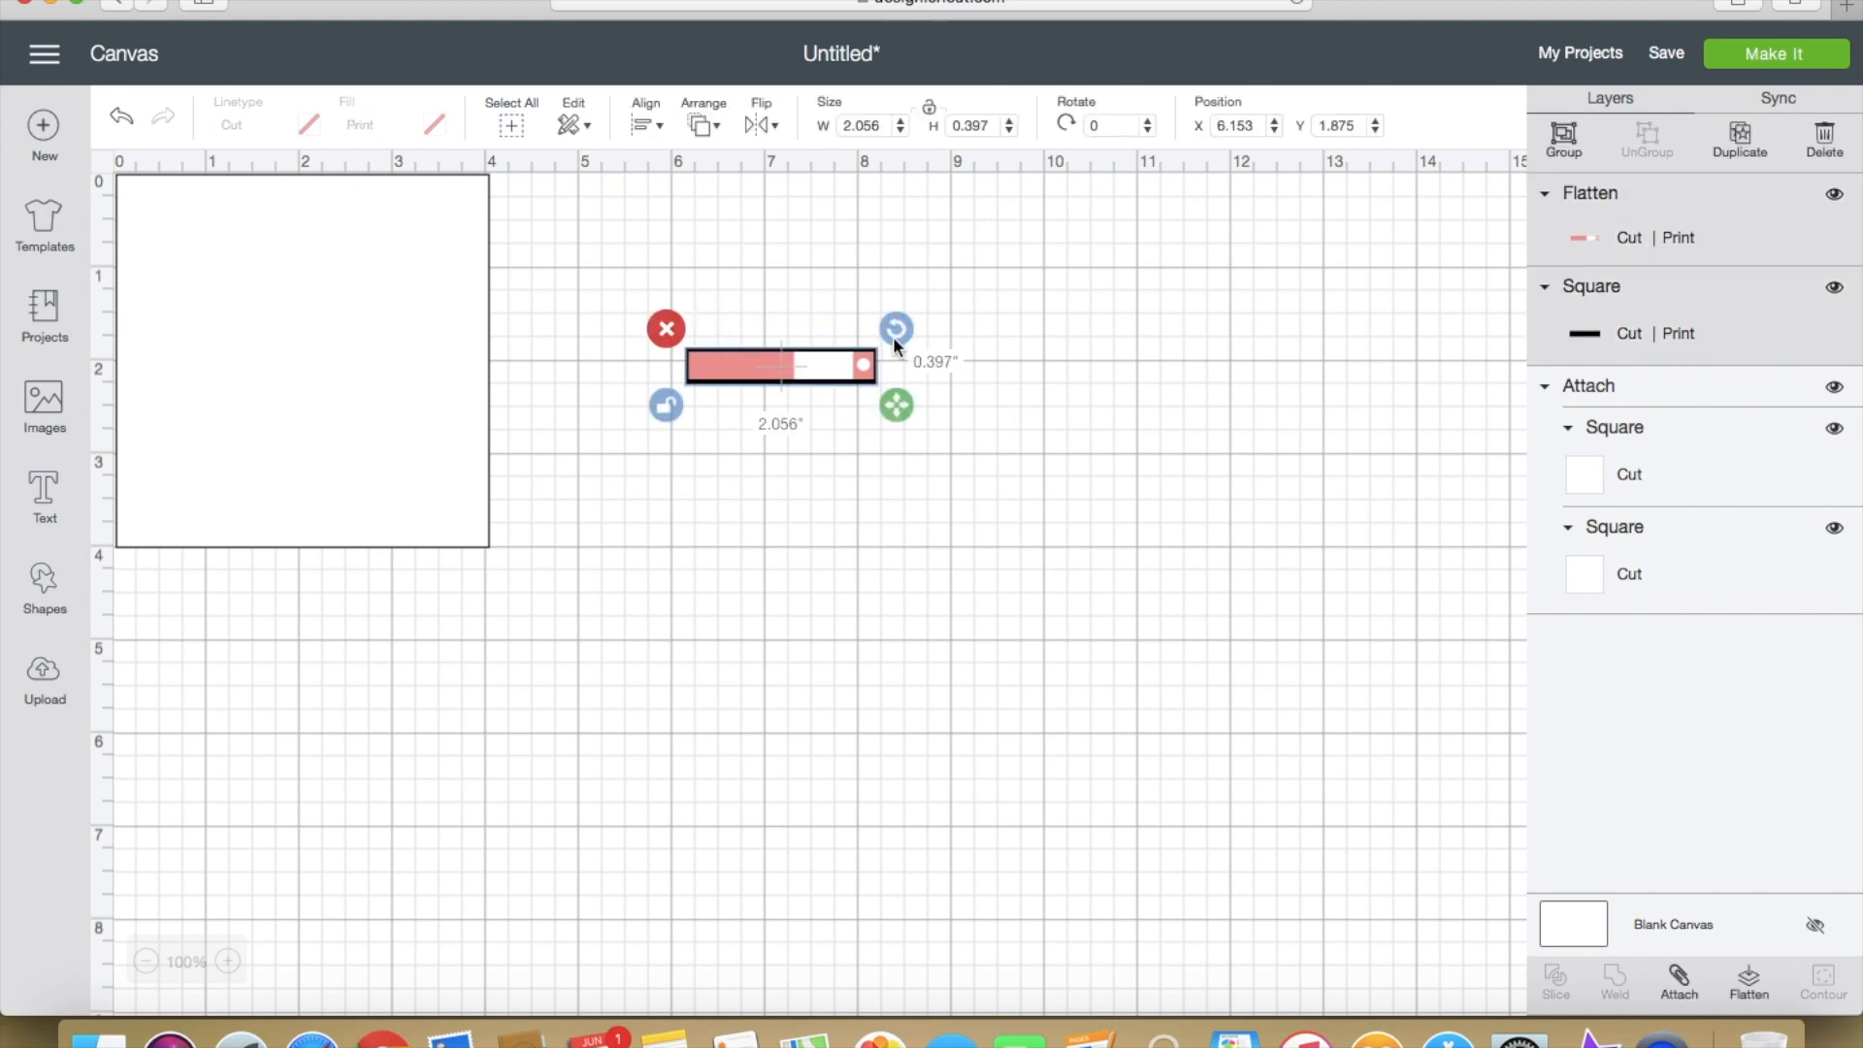
{"action": "left_click", "coordinate": [1749, 982]}
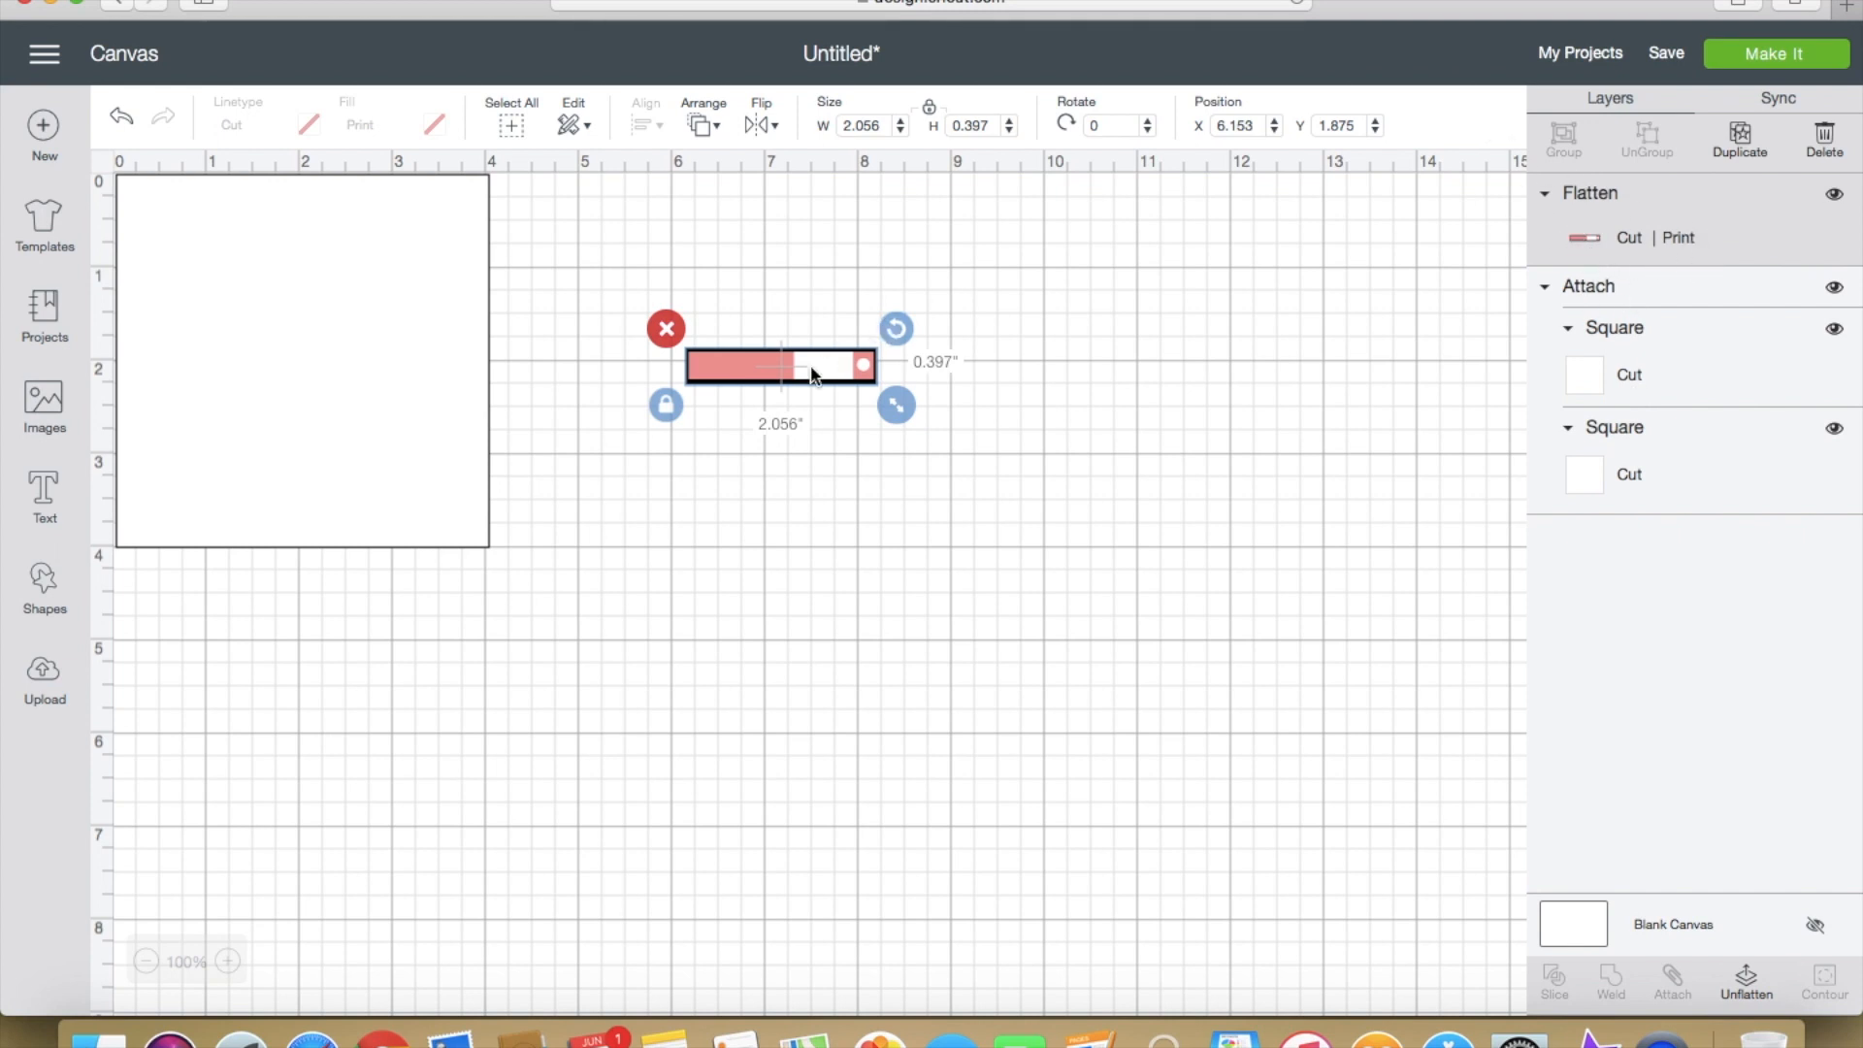
{"action": "left_click_drag", "start_coordinate": [795, 364], "coordinate": [746, 356]}
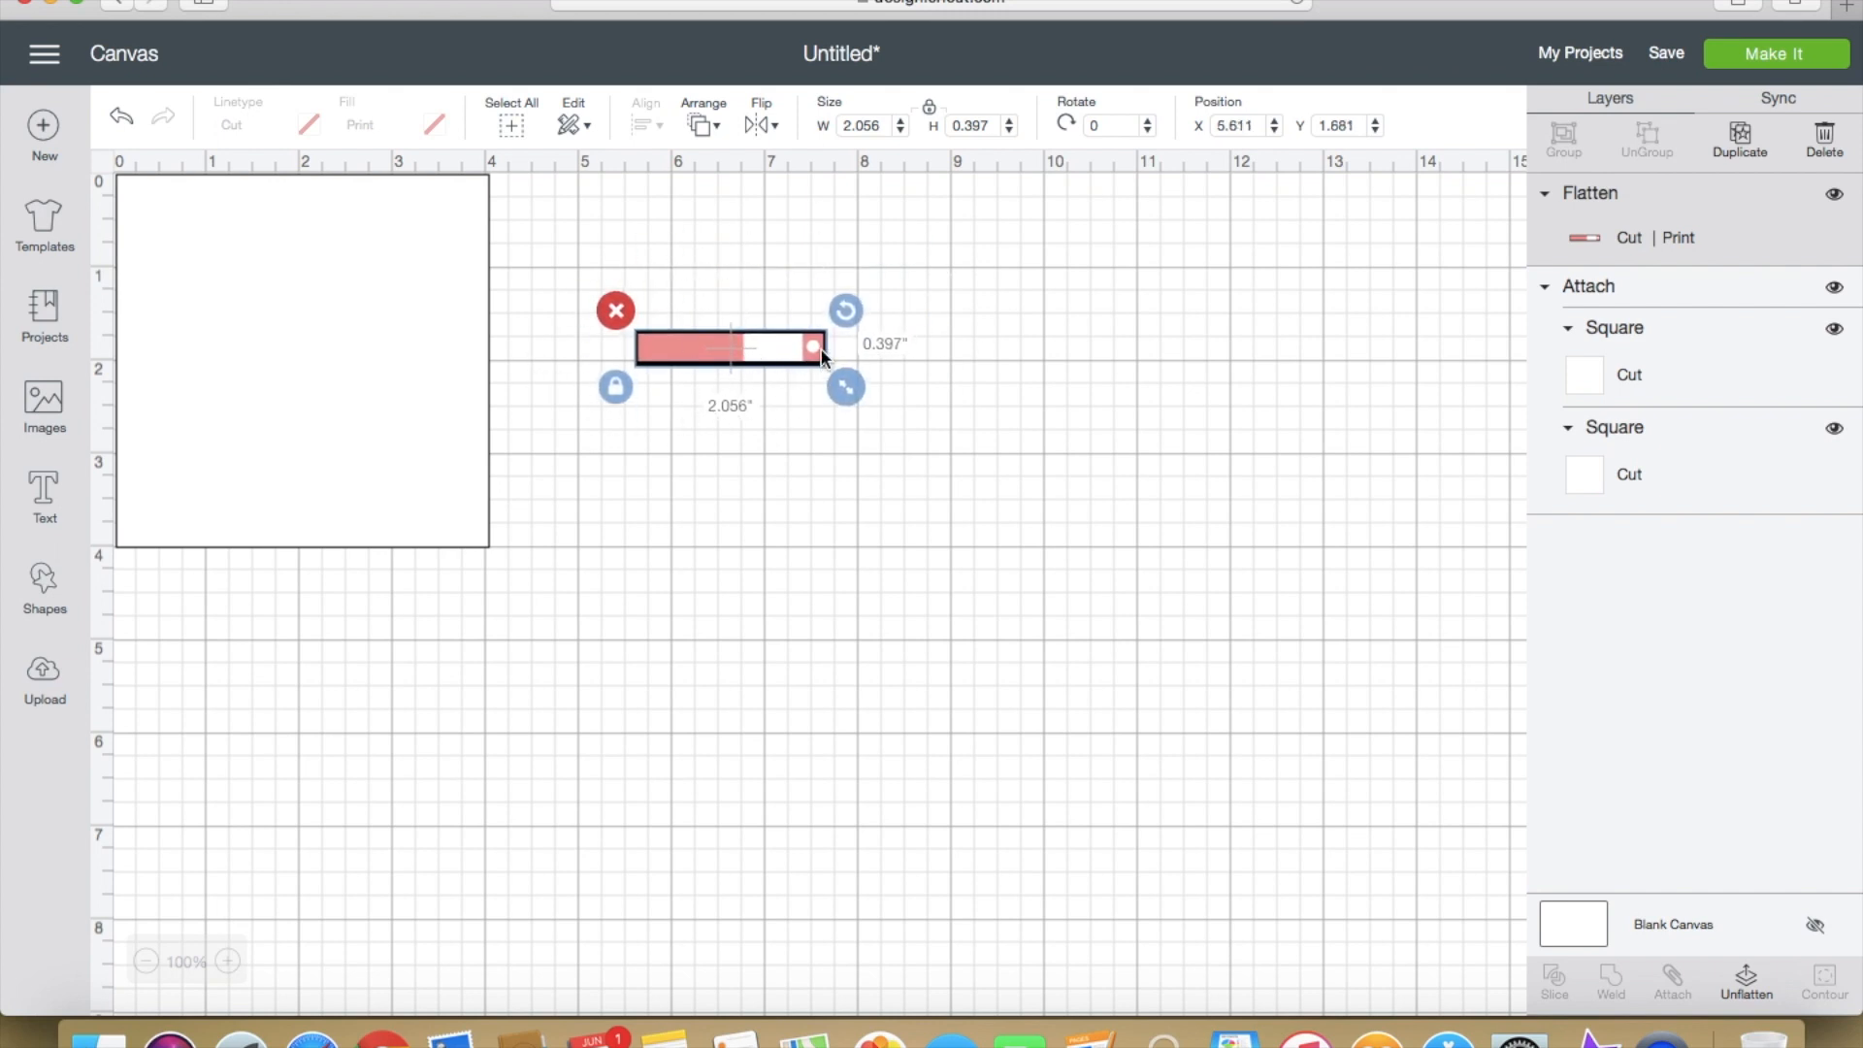
{"action": "left_click", "coordinate": [696, 416]}
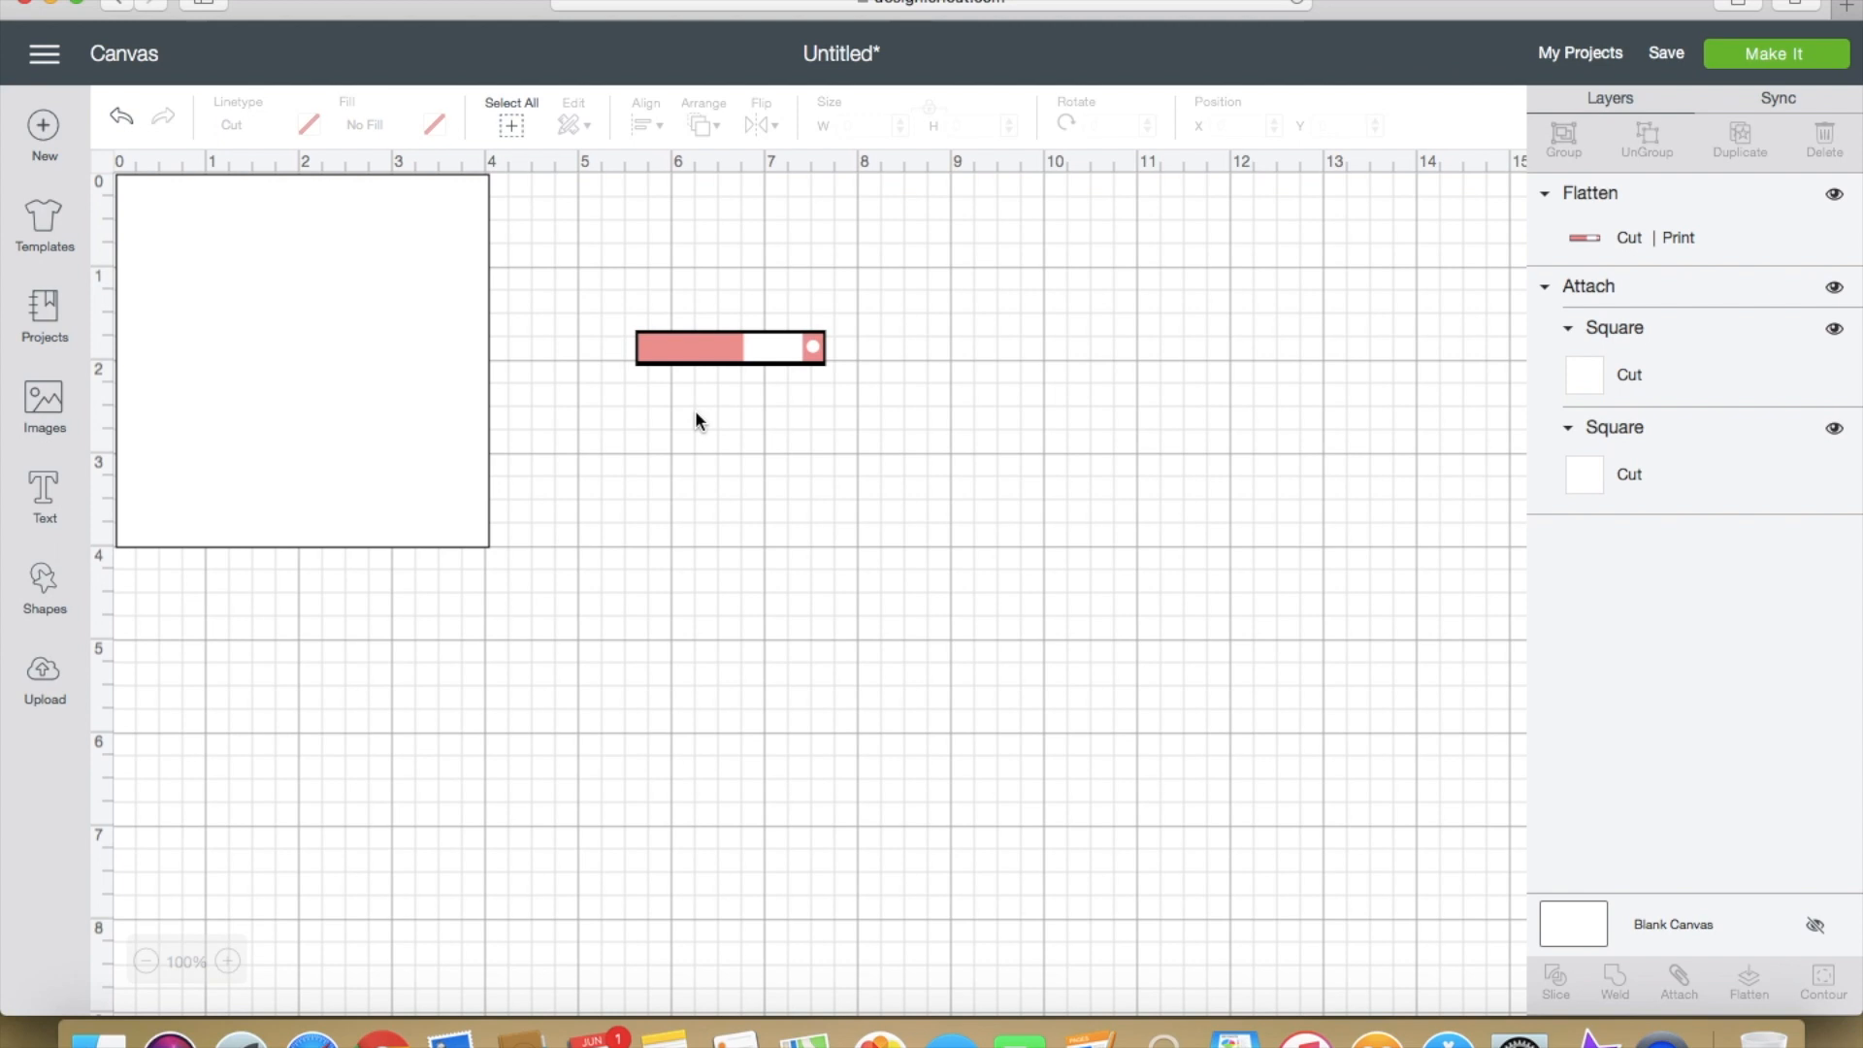
Step: Move the flattened strip down to about Y 2.46 inches, and set its width to 1.7 inches with proportions unlocked
{"action": "left_click", "coordinate": [741, 347]}
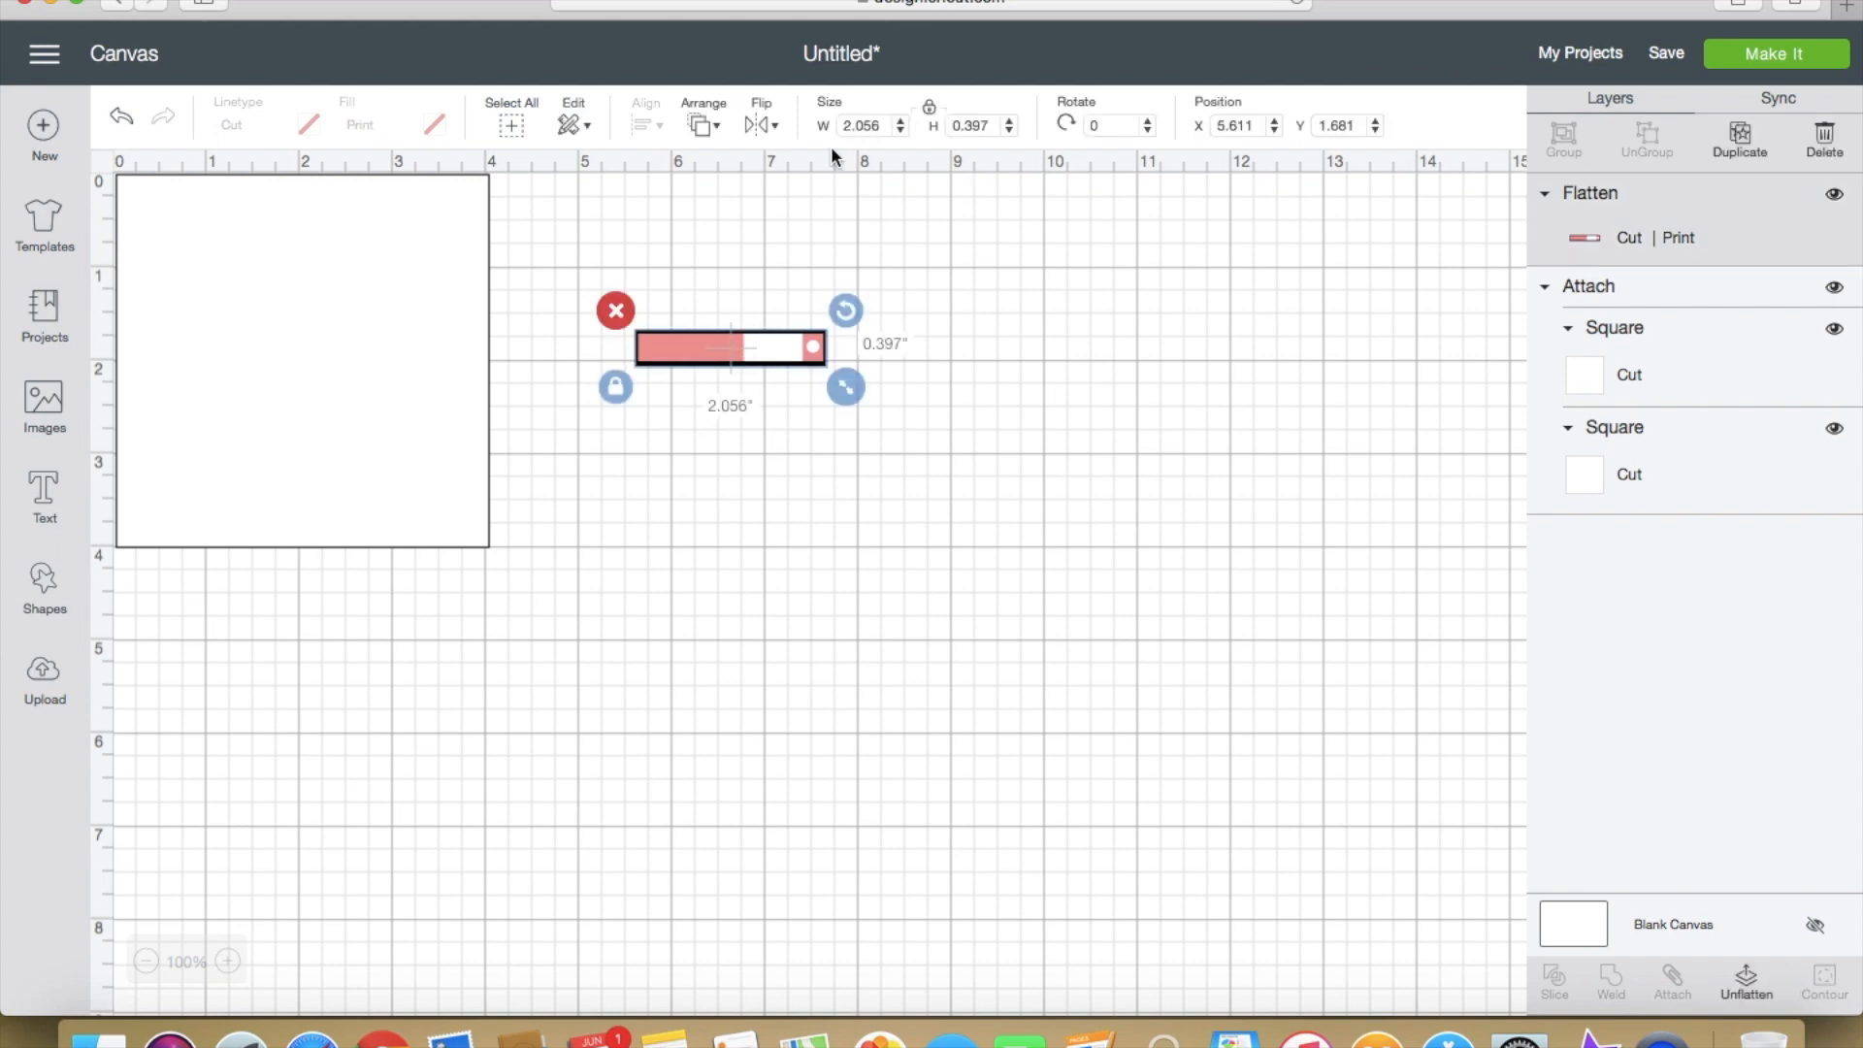
{"action": "left_click_drag", "start_coordinate": [726, 357], "coordinate": [735, 439]}
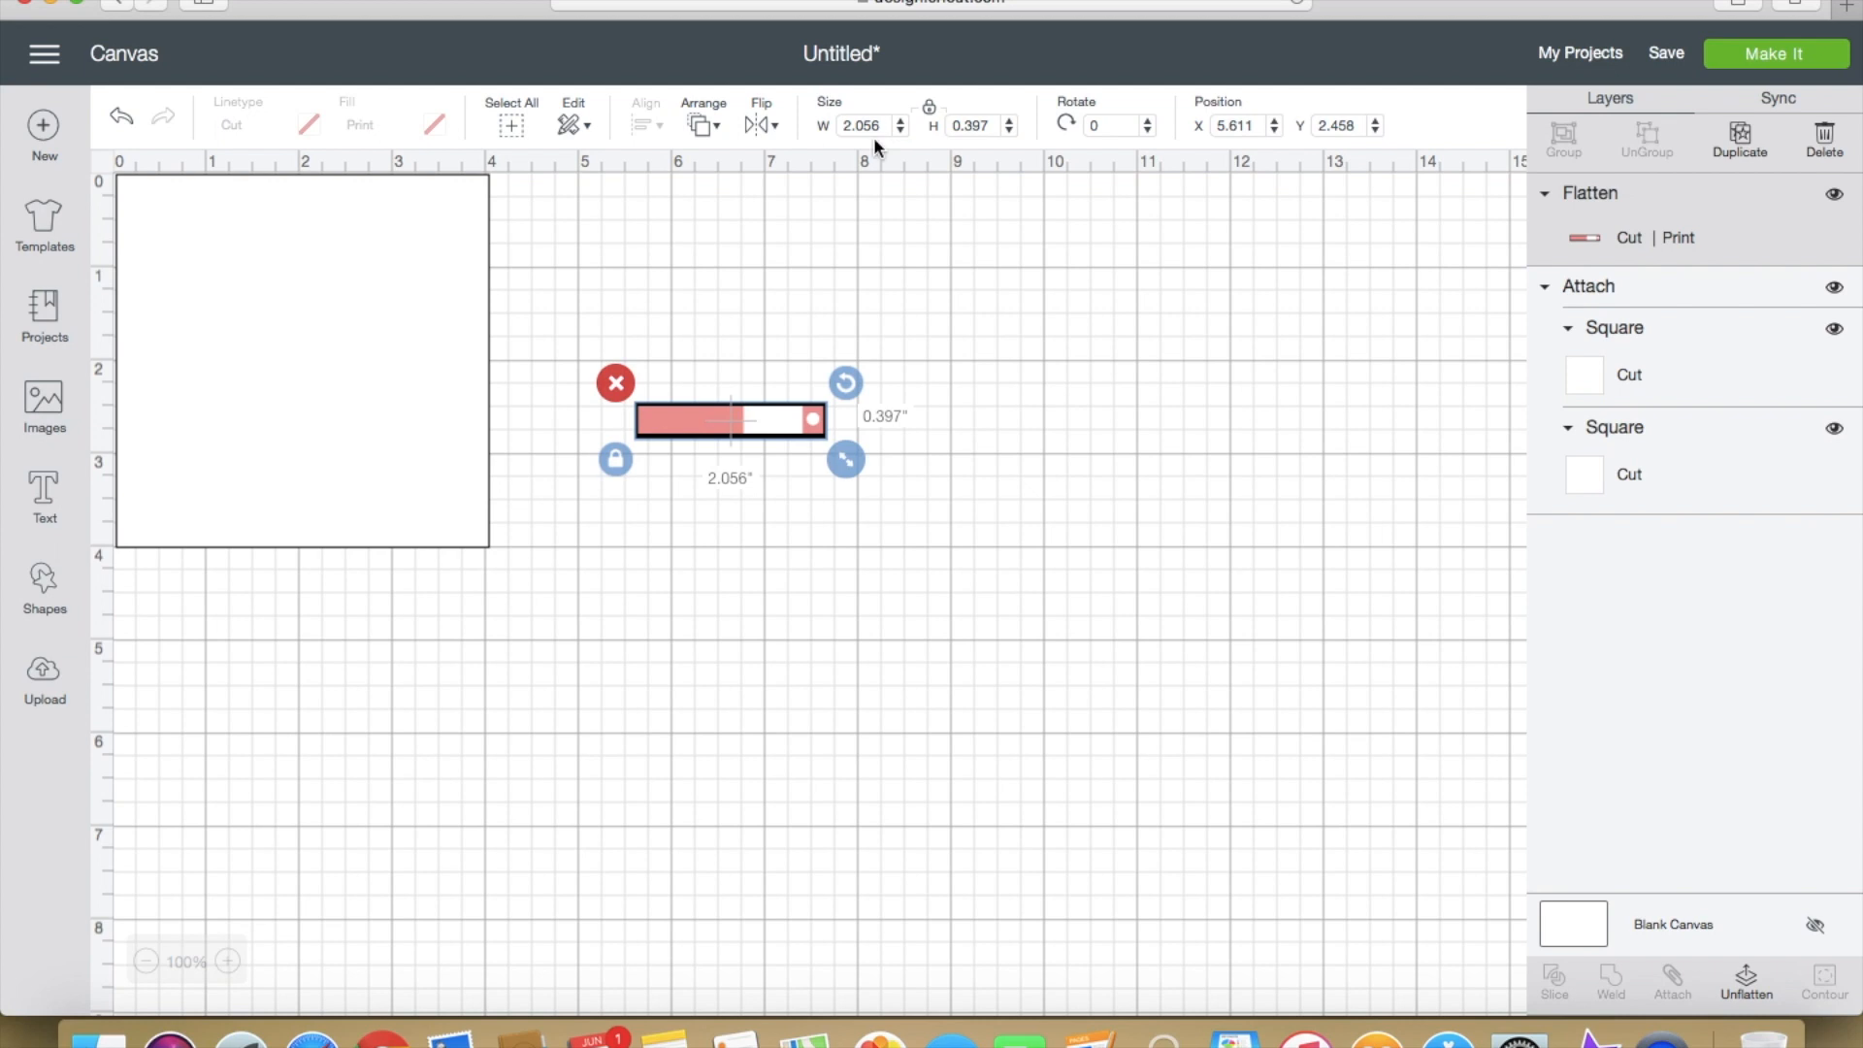
{"action": "left_click", "coordinate": [930, 111]}
{"action": "left_click_drag", "start_coordinate": [881, 125], "coordinate": [815, 122]}
{"action": "type", "text": "1.7"}
{"action": "key", "text": "Return"}
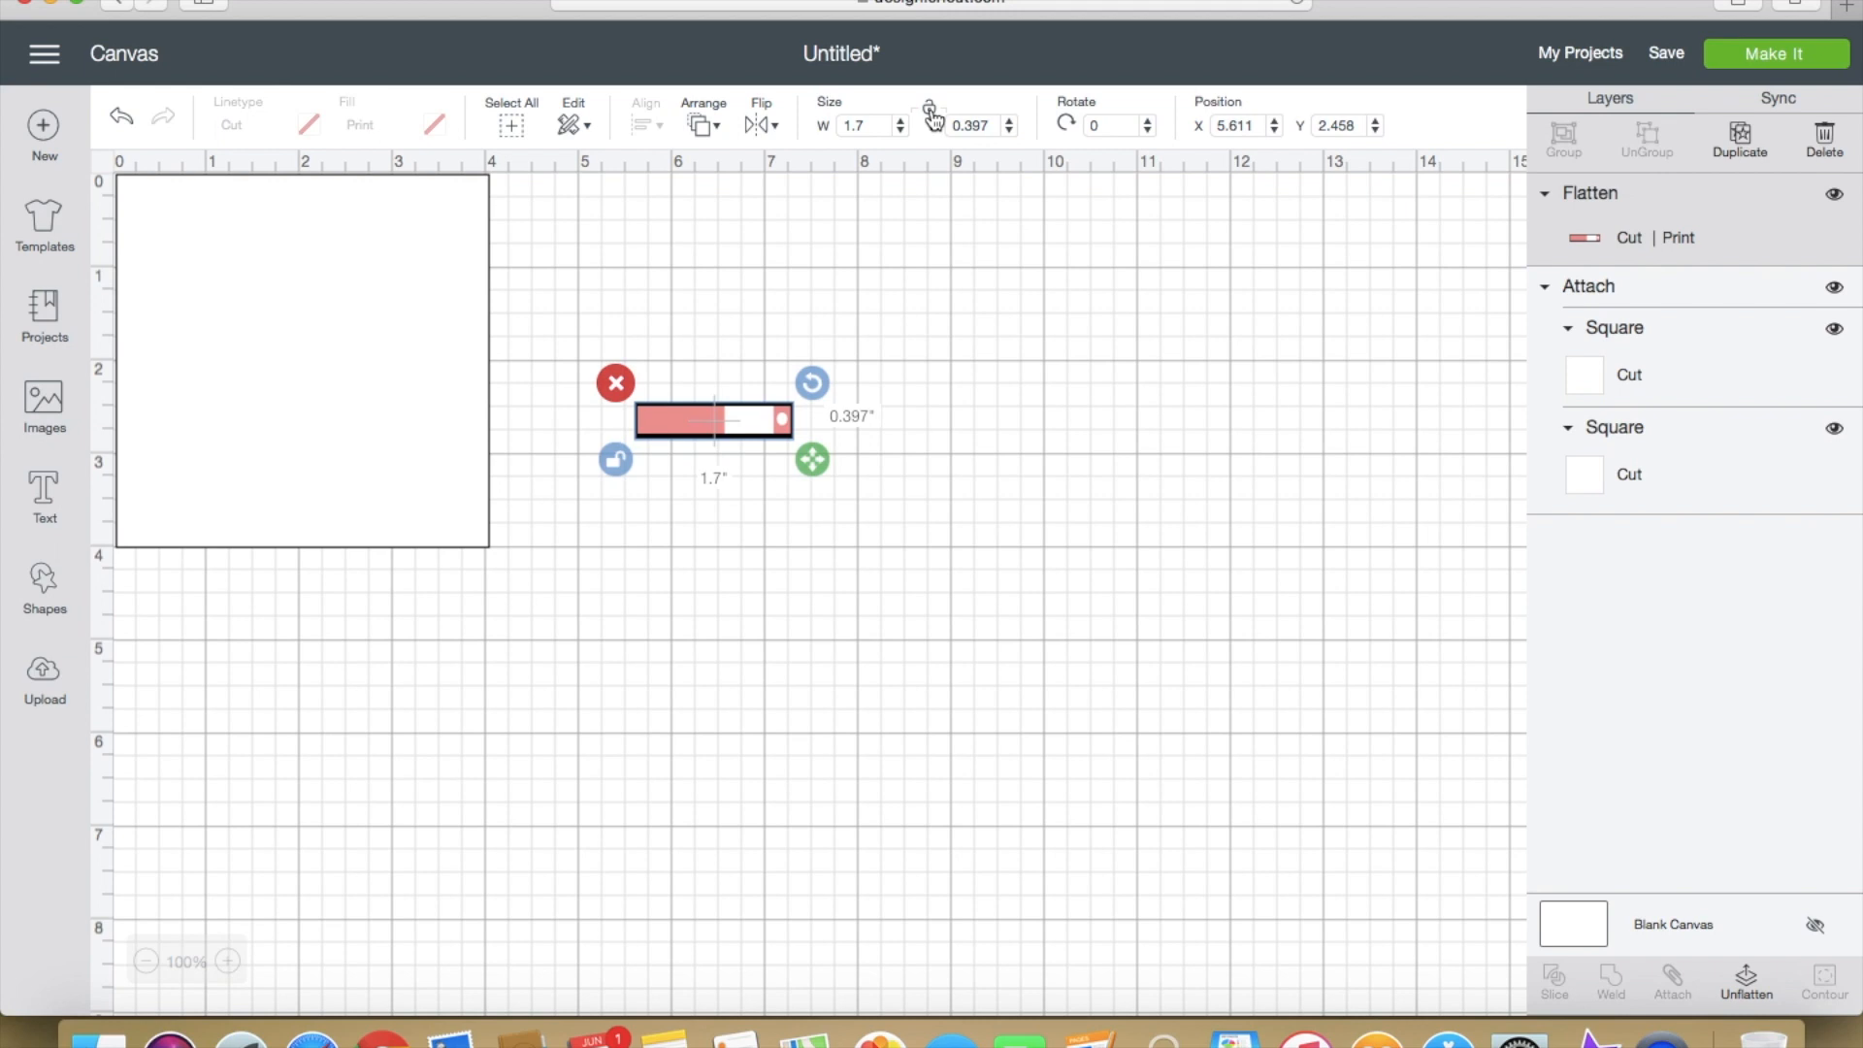
Step: Move the bordered strip closer to the large white square, about 1.1 inches down the canvas
{"action": "left_click", "coordinate": [863, 436]}
{"action": "left_click_drag", "start_coordinate": [726, 426], "coordinate": [726, 380]}
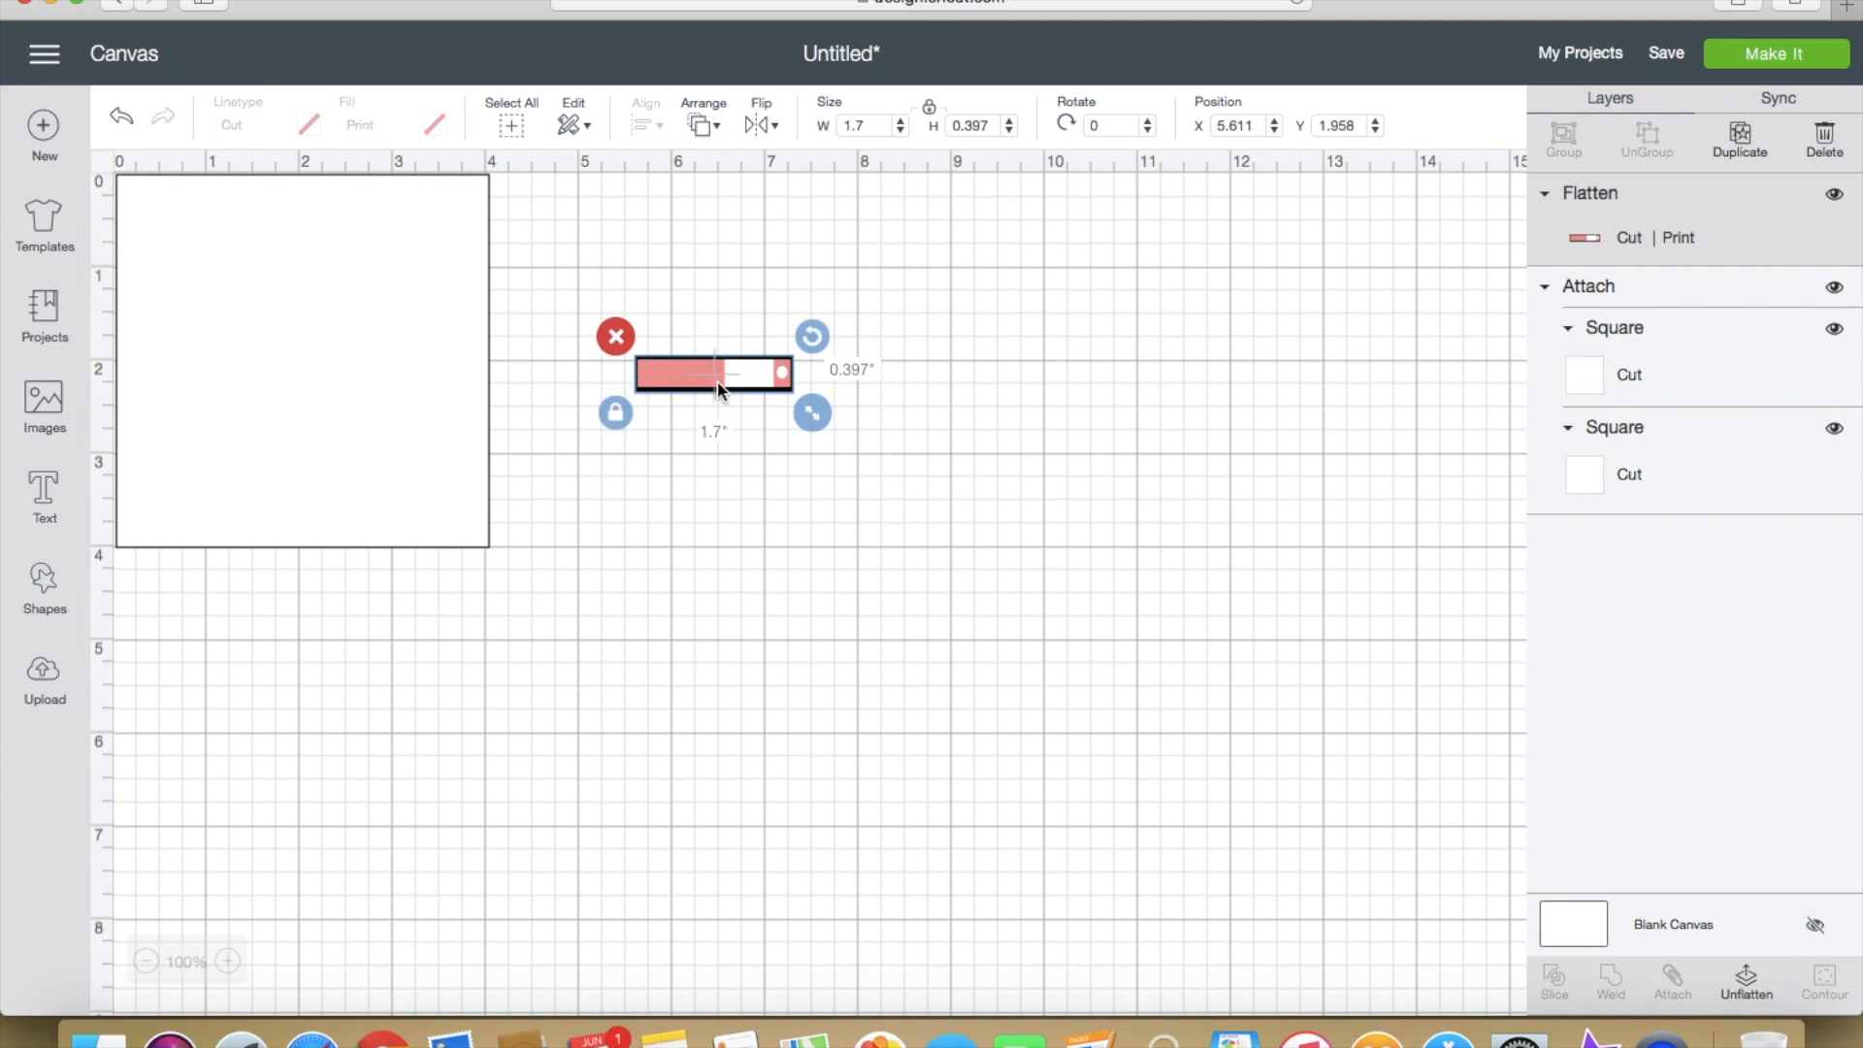
{"action": "left_click_drag", "start_coordinate": [718, 380], "coordinate": [695, 291]}
{"action": "left_click", "coordinate": [858, 304]}
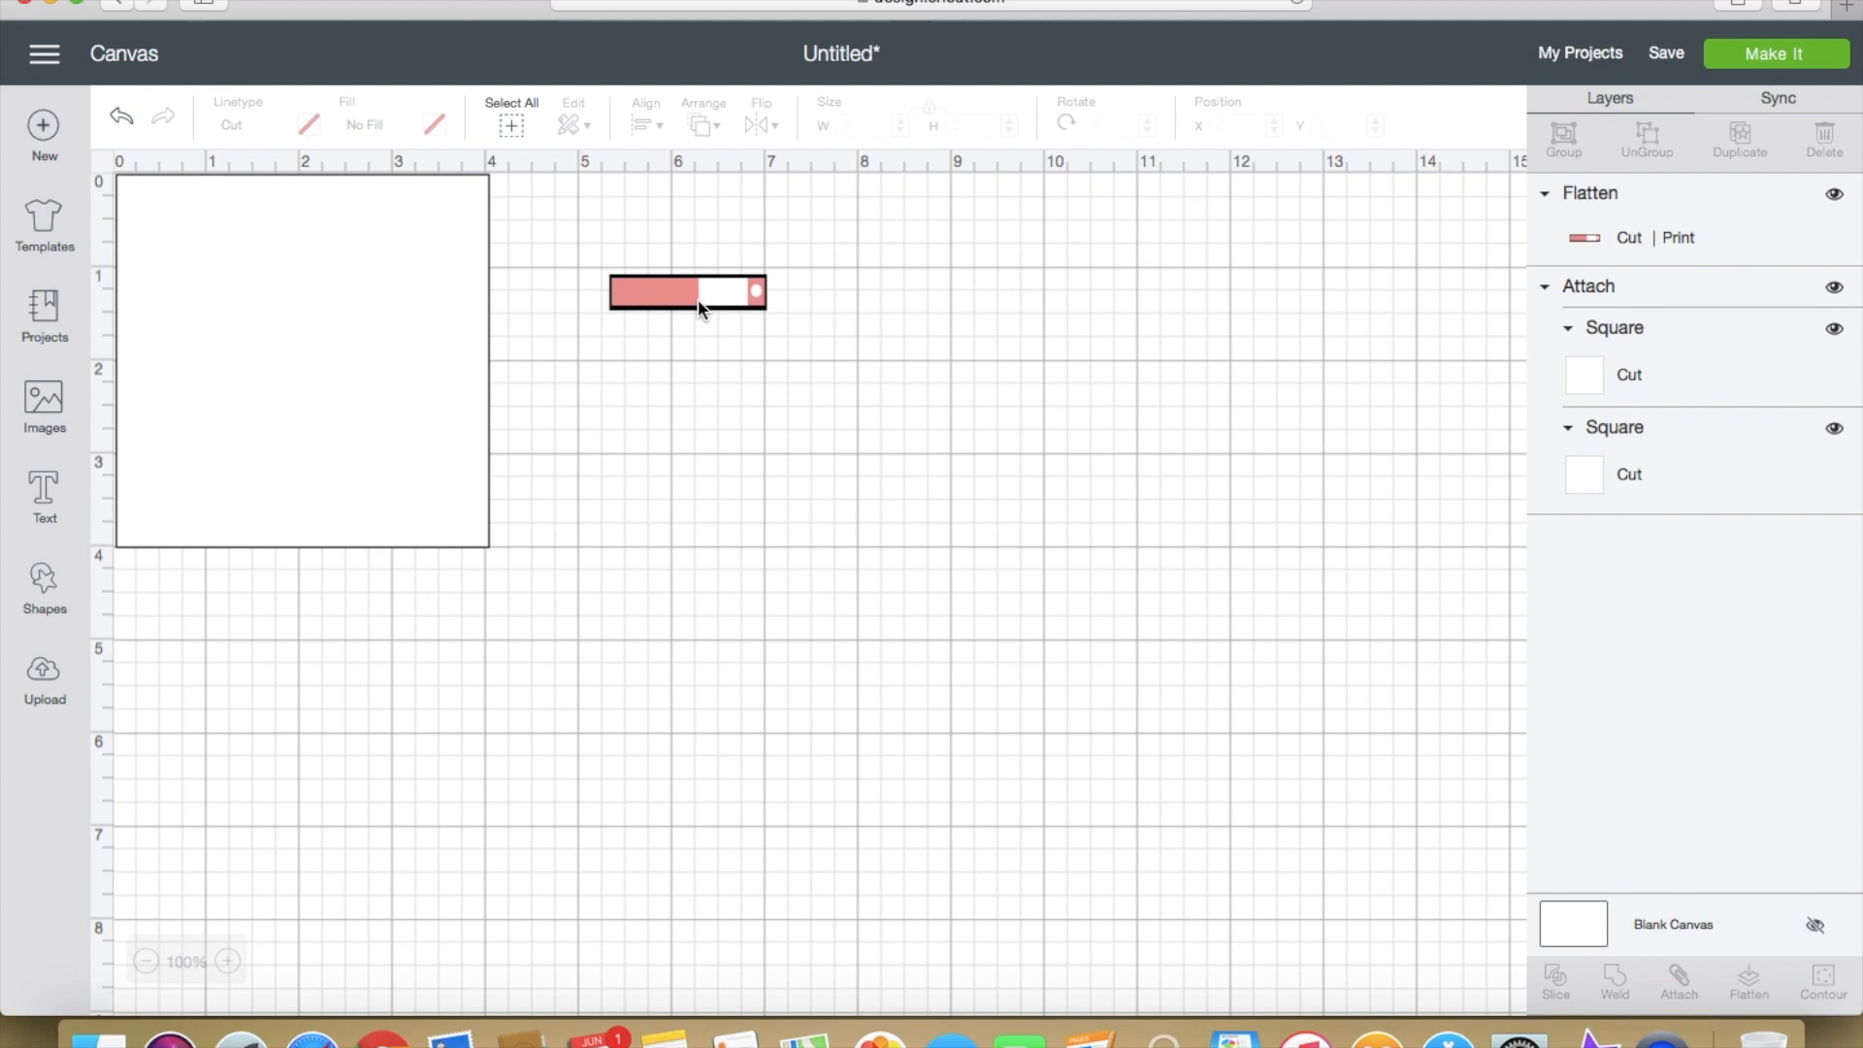
Step: Move the bordered strip to about X 5.97, Y 1 inches, and duplicate it until there are seven strips
{"action": "left_click_drag", "start_coordinate": [697, 299], "coordinate": [753, 289]}
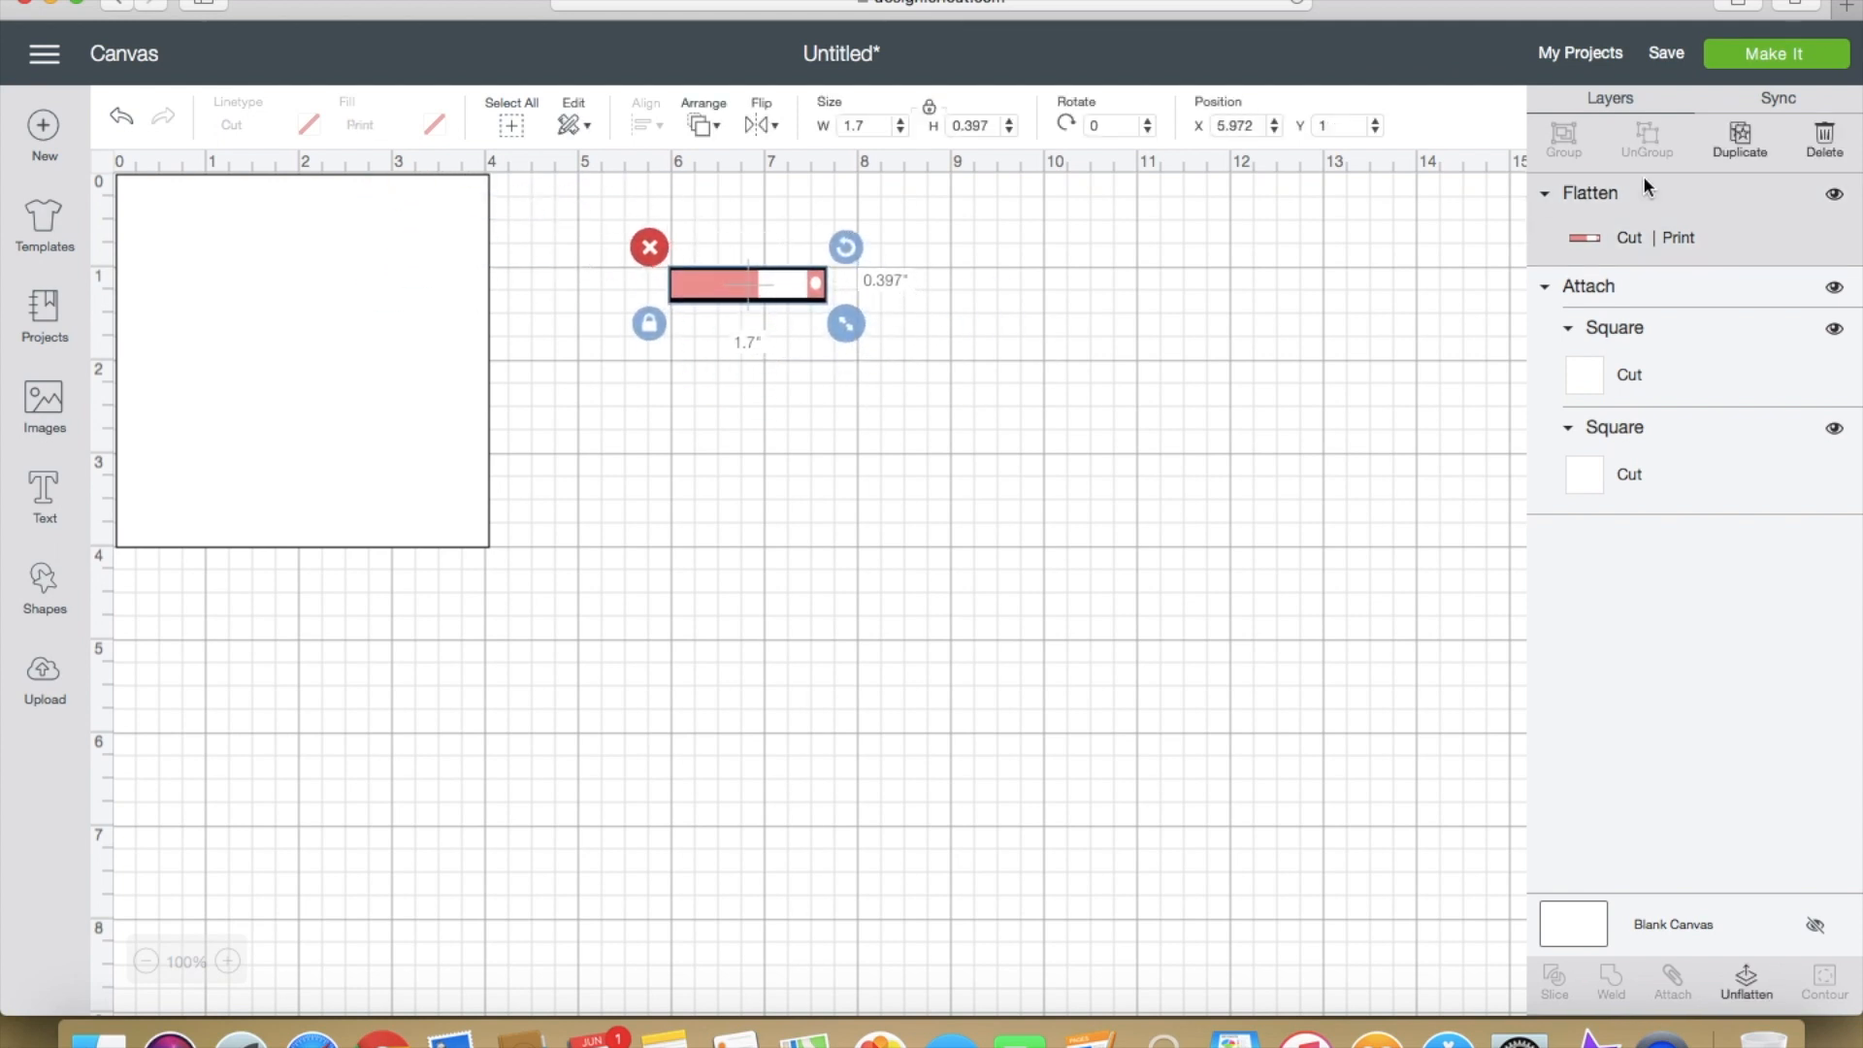
{"action": "right_click", "coordinate": [763, 294]}
{"action": "left_click", "coordinate": [851, 488]}
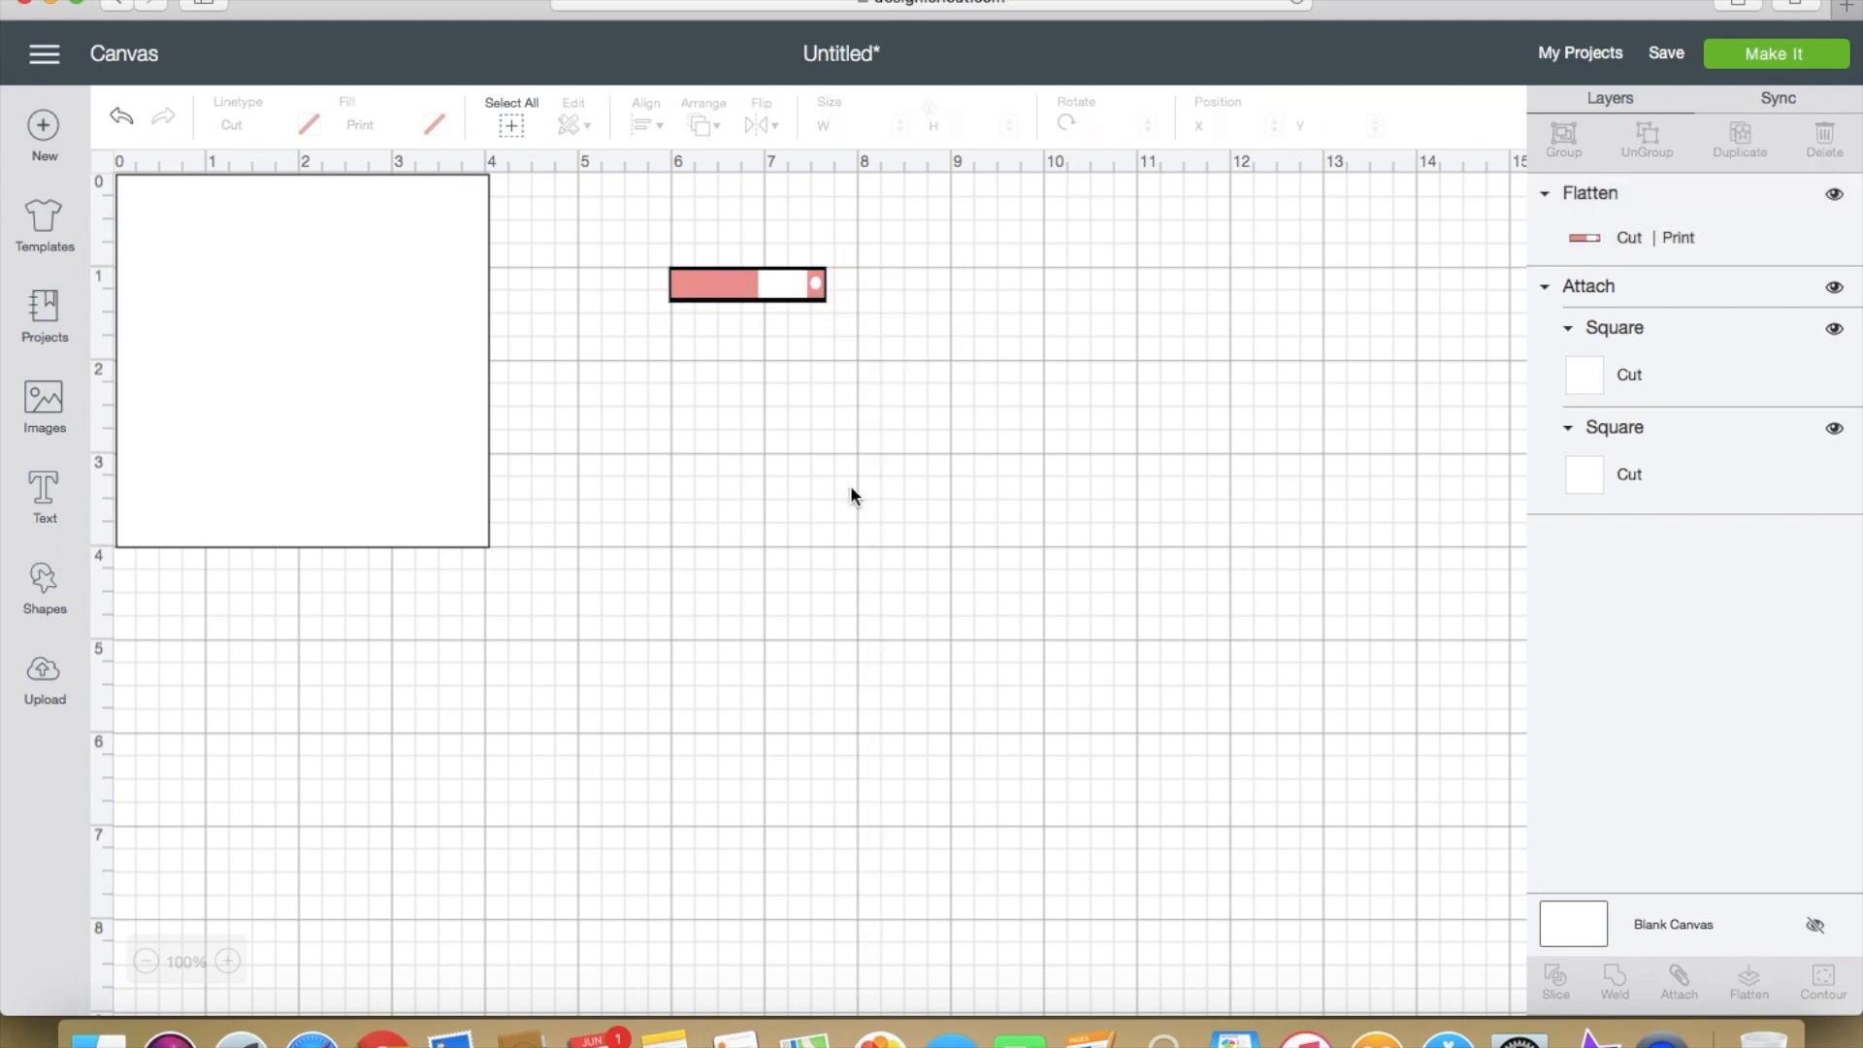
{"action": "right_click", "coordinate": [761, 289]}
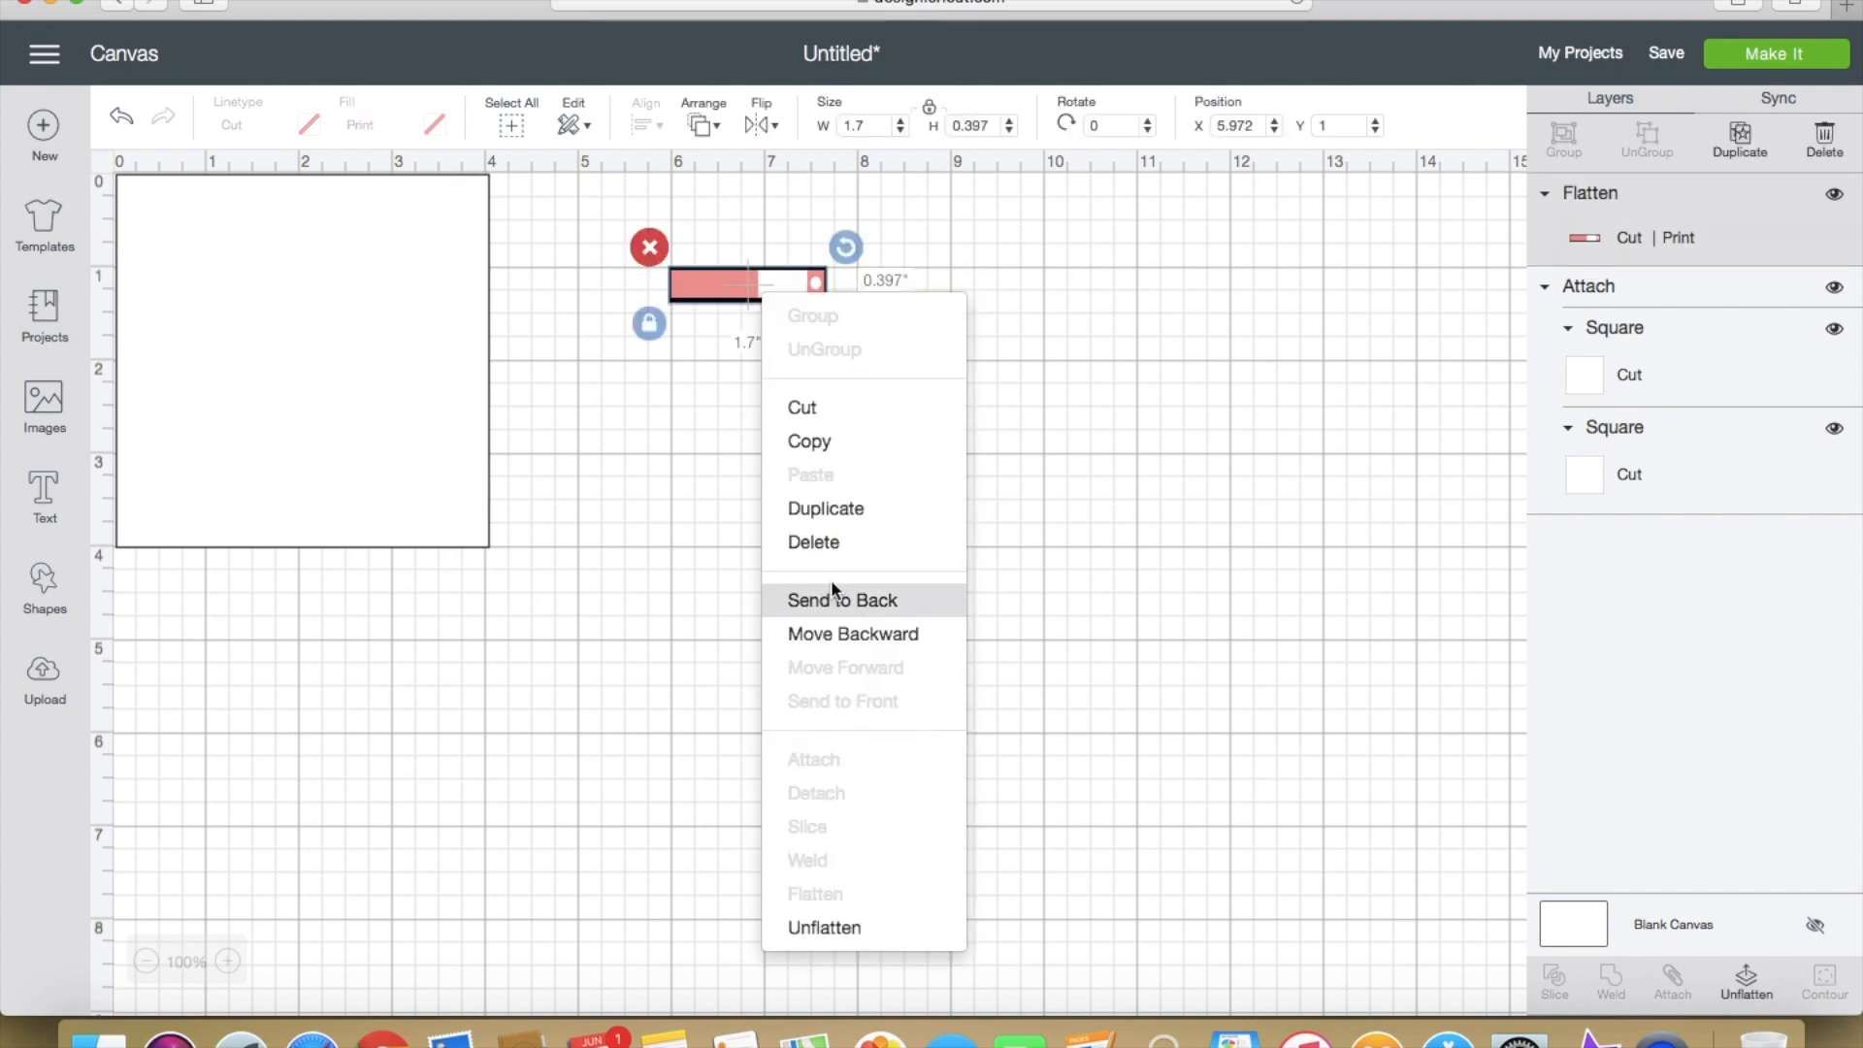
{"action": "left_click", "coordinate": [840, 511]}
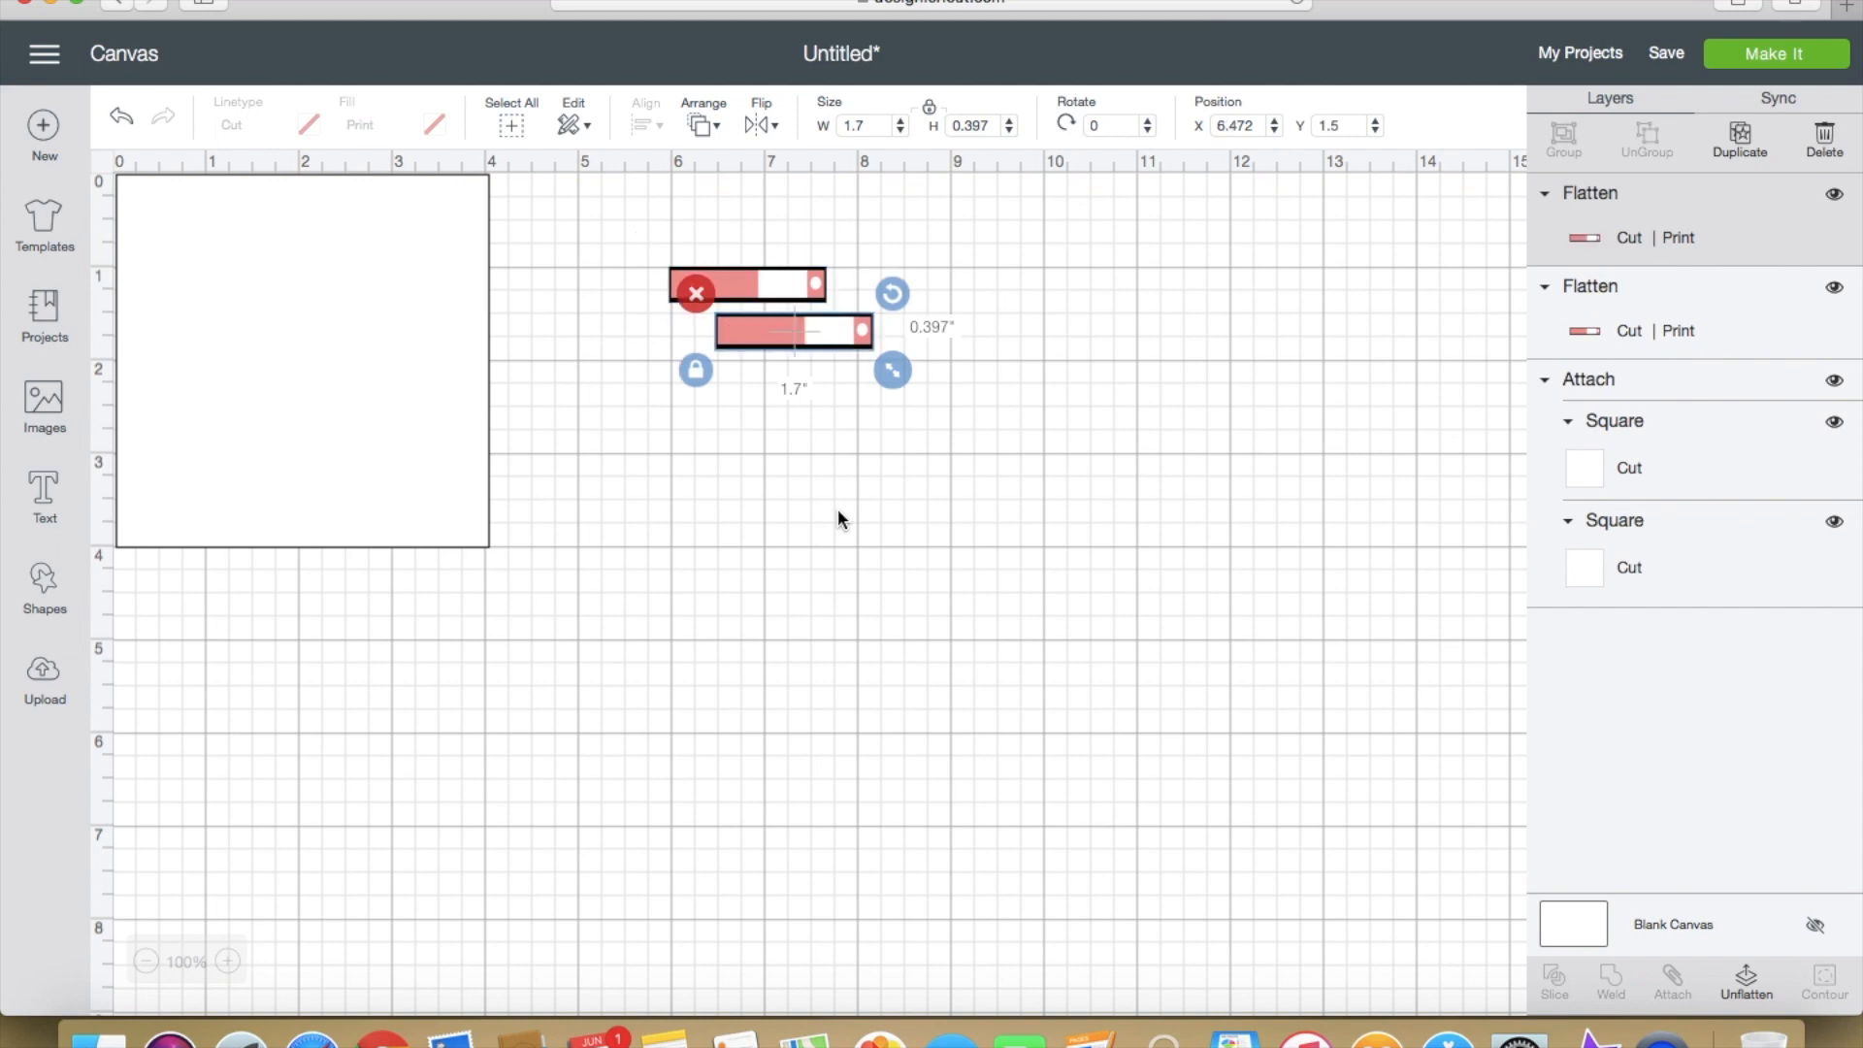
{"action": "left_click", "coordinate": [1738, 150]}
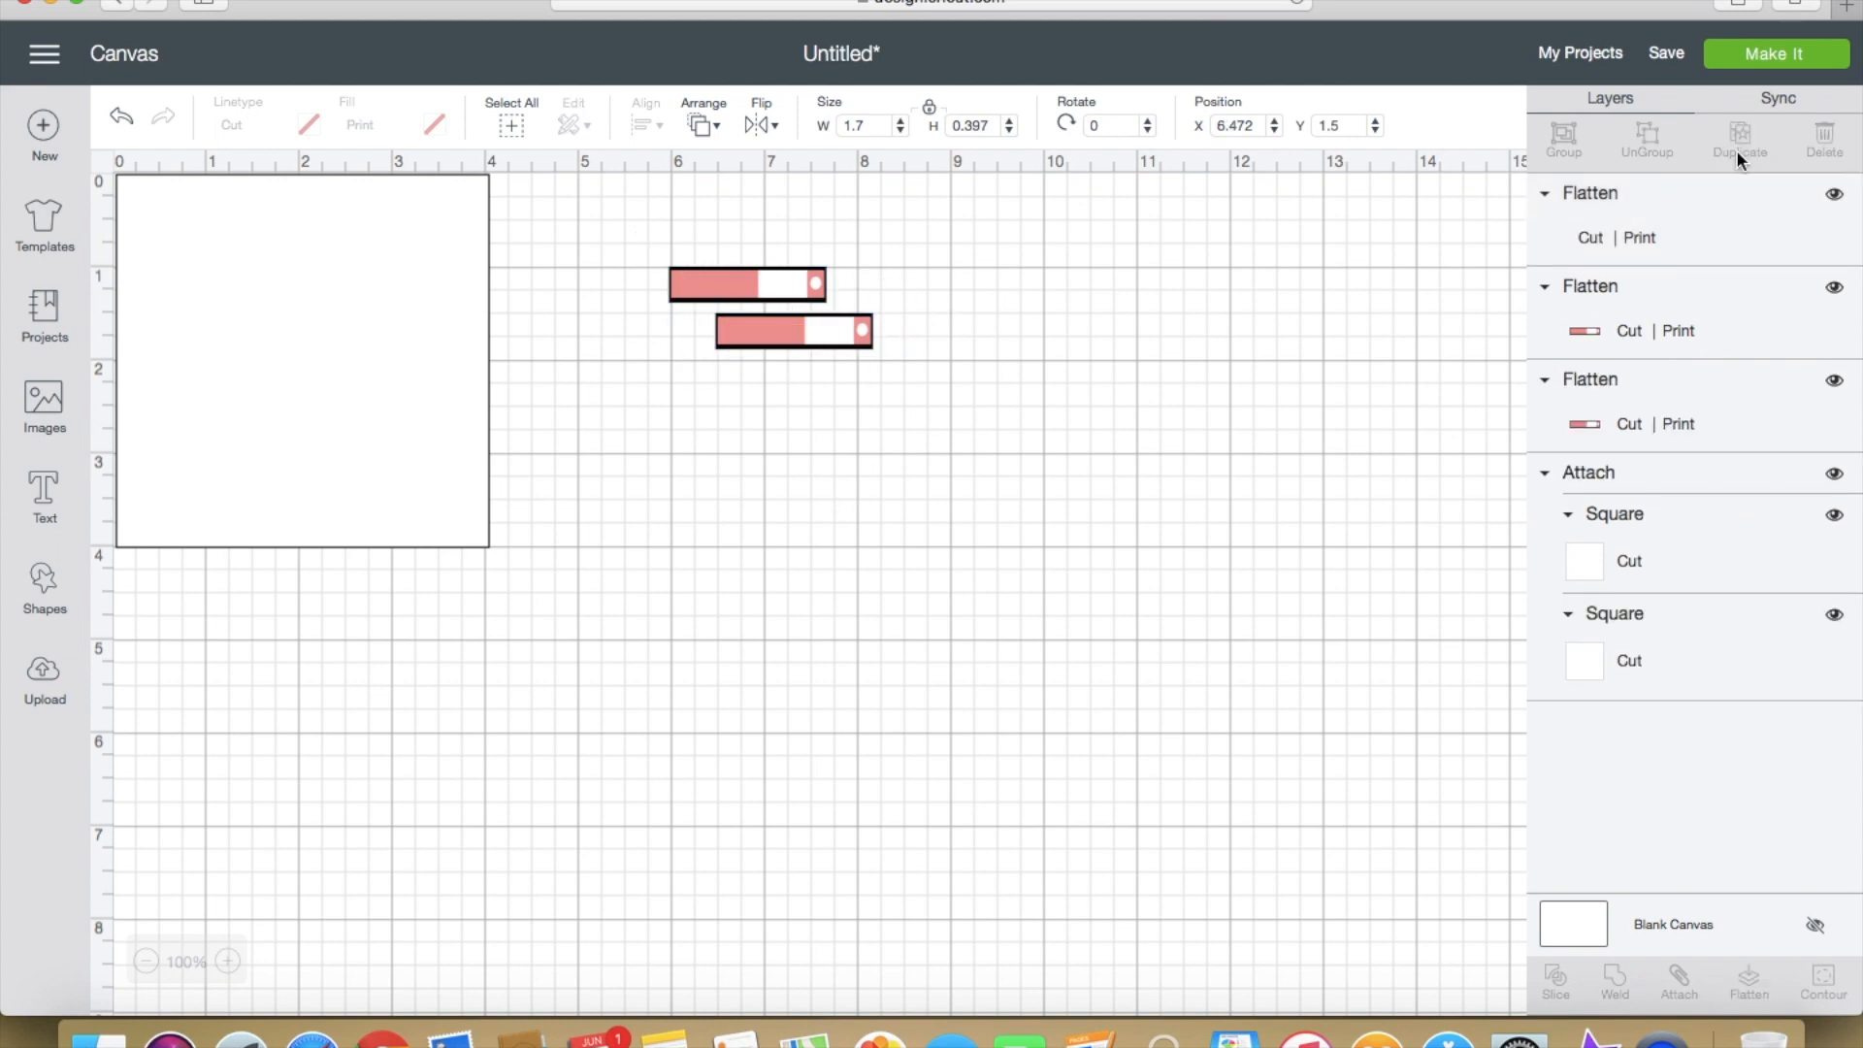
{"action": "left_click", "coordinate": [1737, 151]}
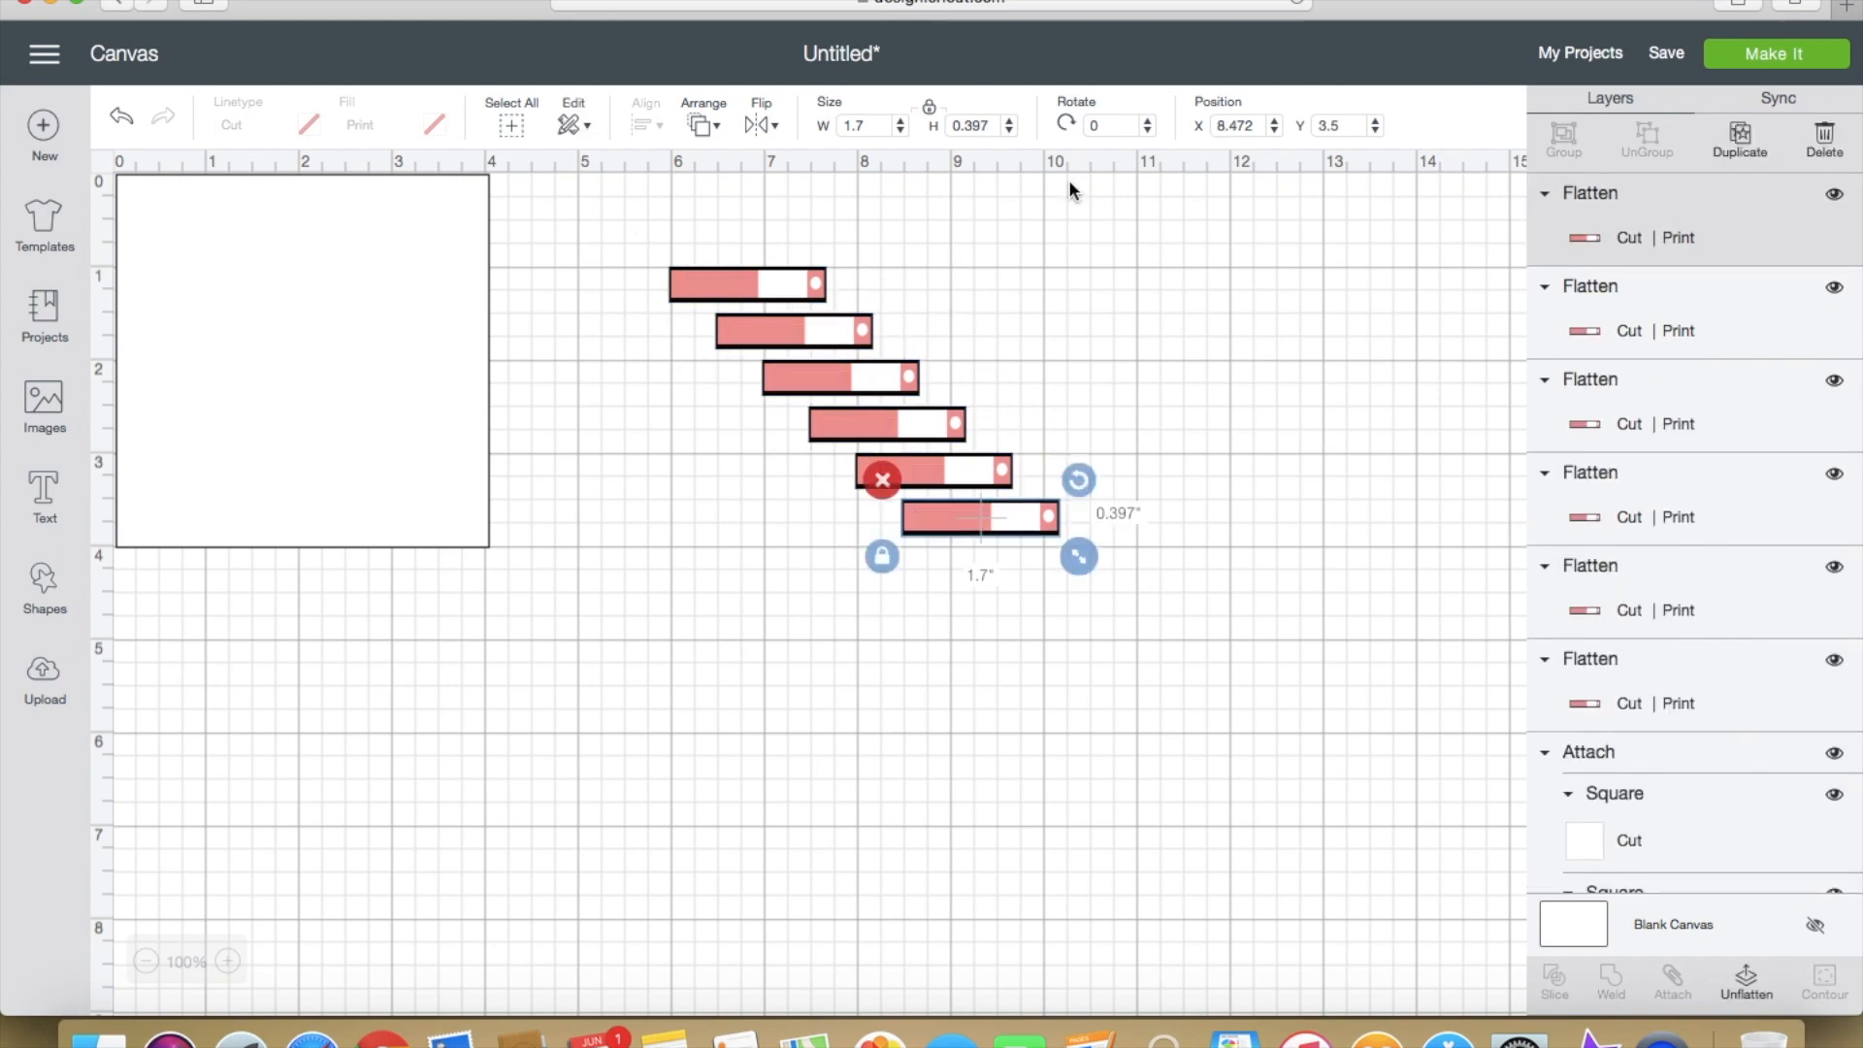
{"action": "left_click", "coordinate": [1758, 158]}
Step: Stack the six duplicate strips closely beneath the original in one column, with the lowest at about X 6.03, Y 3.54 inches
{"action": "left_click_drag", "start_coordinate": [832, 336], "coordinate": [790, 327]}
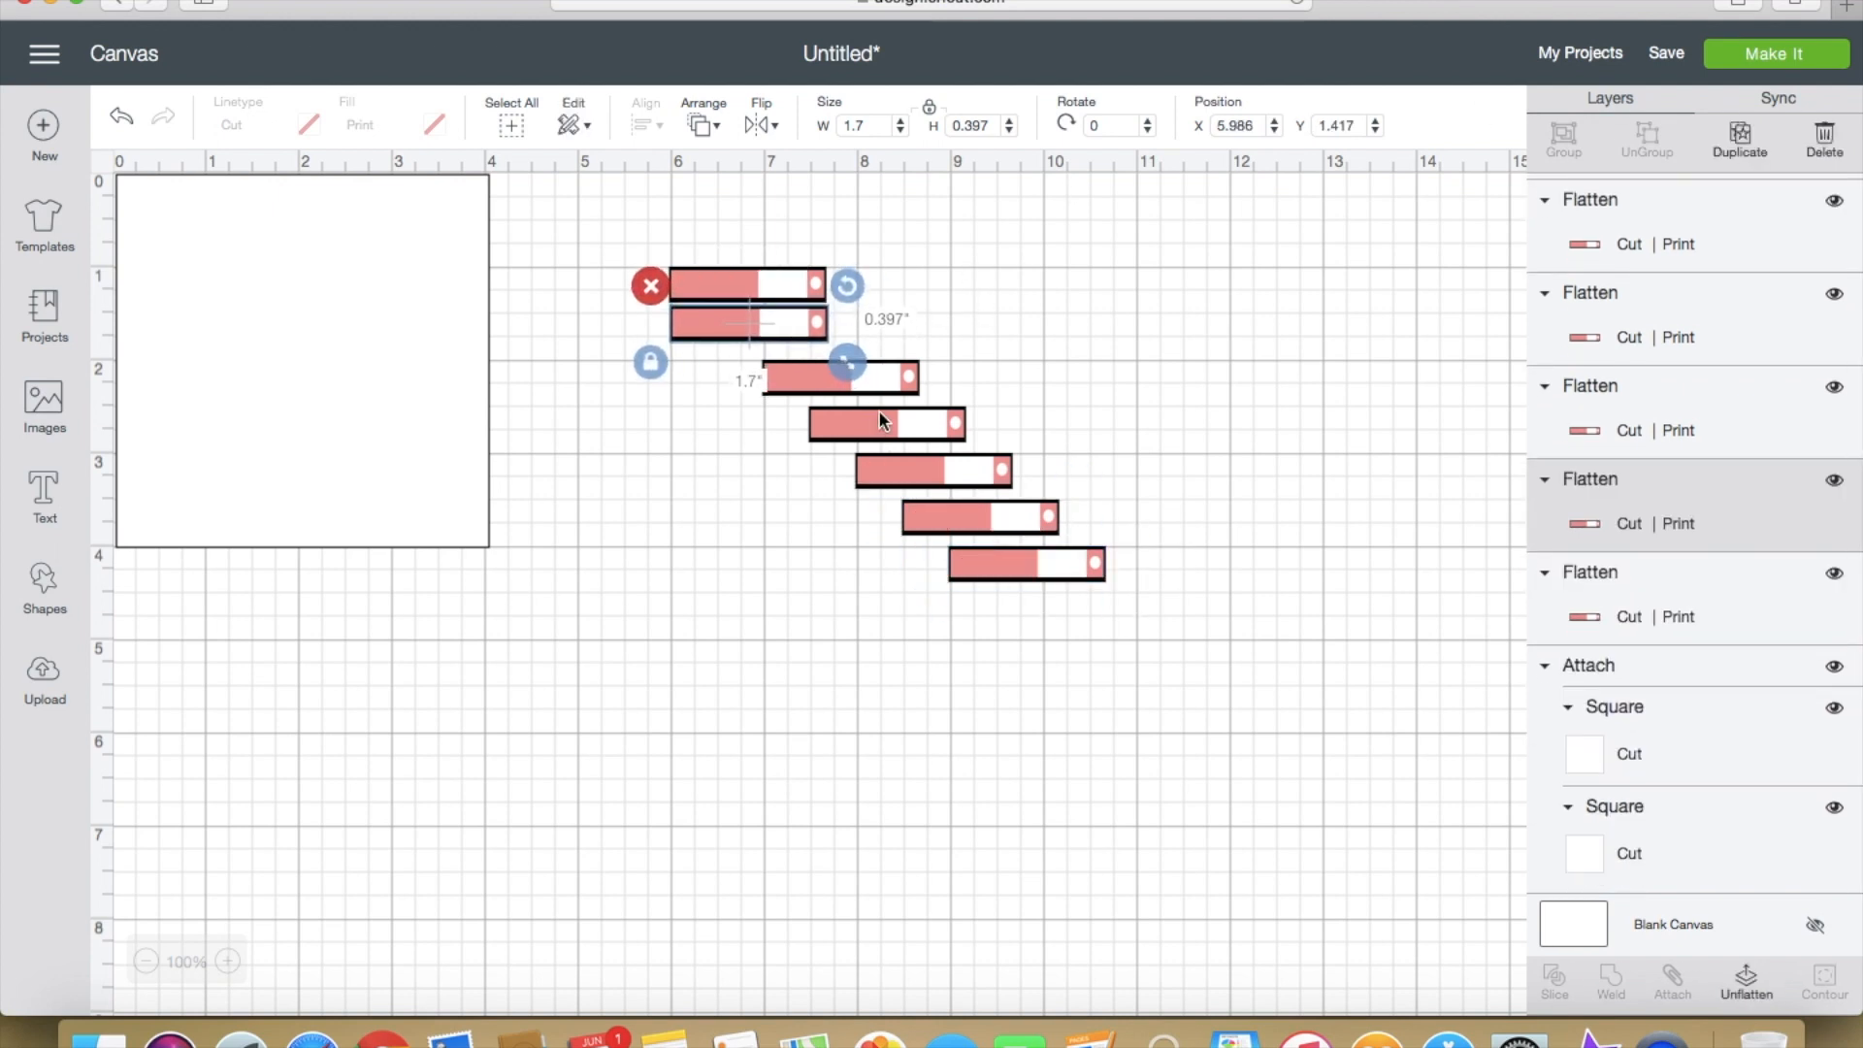
{"action": "left_click_drag", "start_coordinate": [878, 381], "coordinate": [802, 368]}
{"action": "left_click_drag", "start_coordinate": [923, 437], "coordinate": [788, 414]}
{"action": "left_click_drag", "start_coordinate": [788, 413], "coordinate": [786, 411]}
{"action": "left_click_drag", "start_coordinate": [959, 455], "coordinate": [776, 423]}
{"action": "left_click_drag", "start_coordinate": [1009, 516], "coordinate": [812, 493]}
{"action": "left_click_drag", "start_coordinate": [1051, 566], "coordinate": [777, 527]}
{"action": "scroll", "coordinate": [1614, 401], "scroll_direction": "down", "scroll_amount": 3}
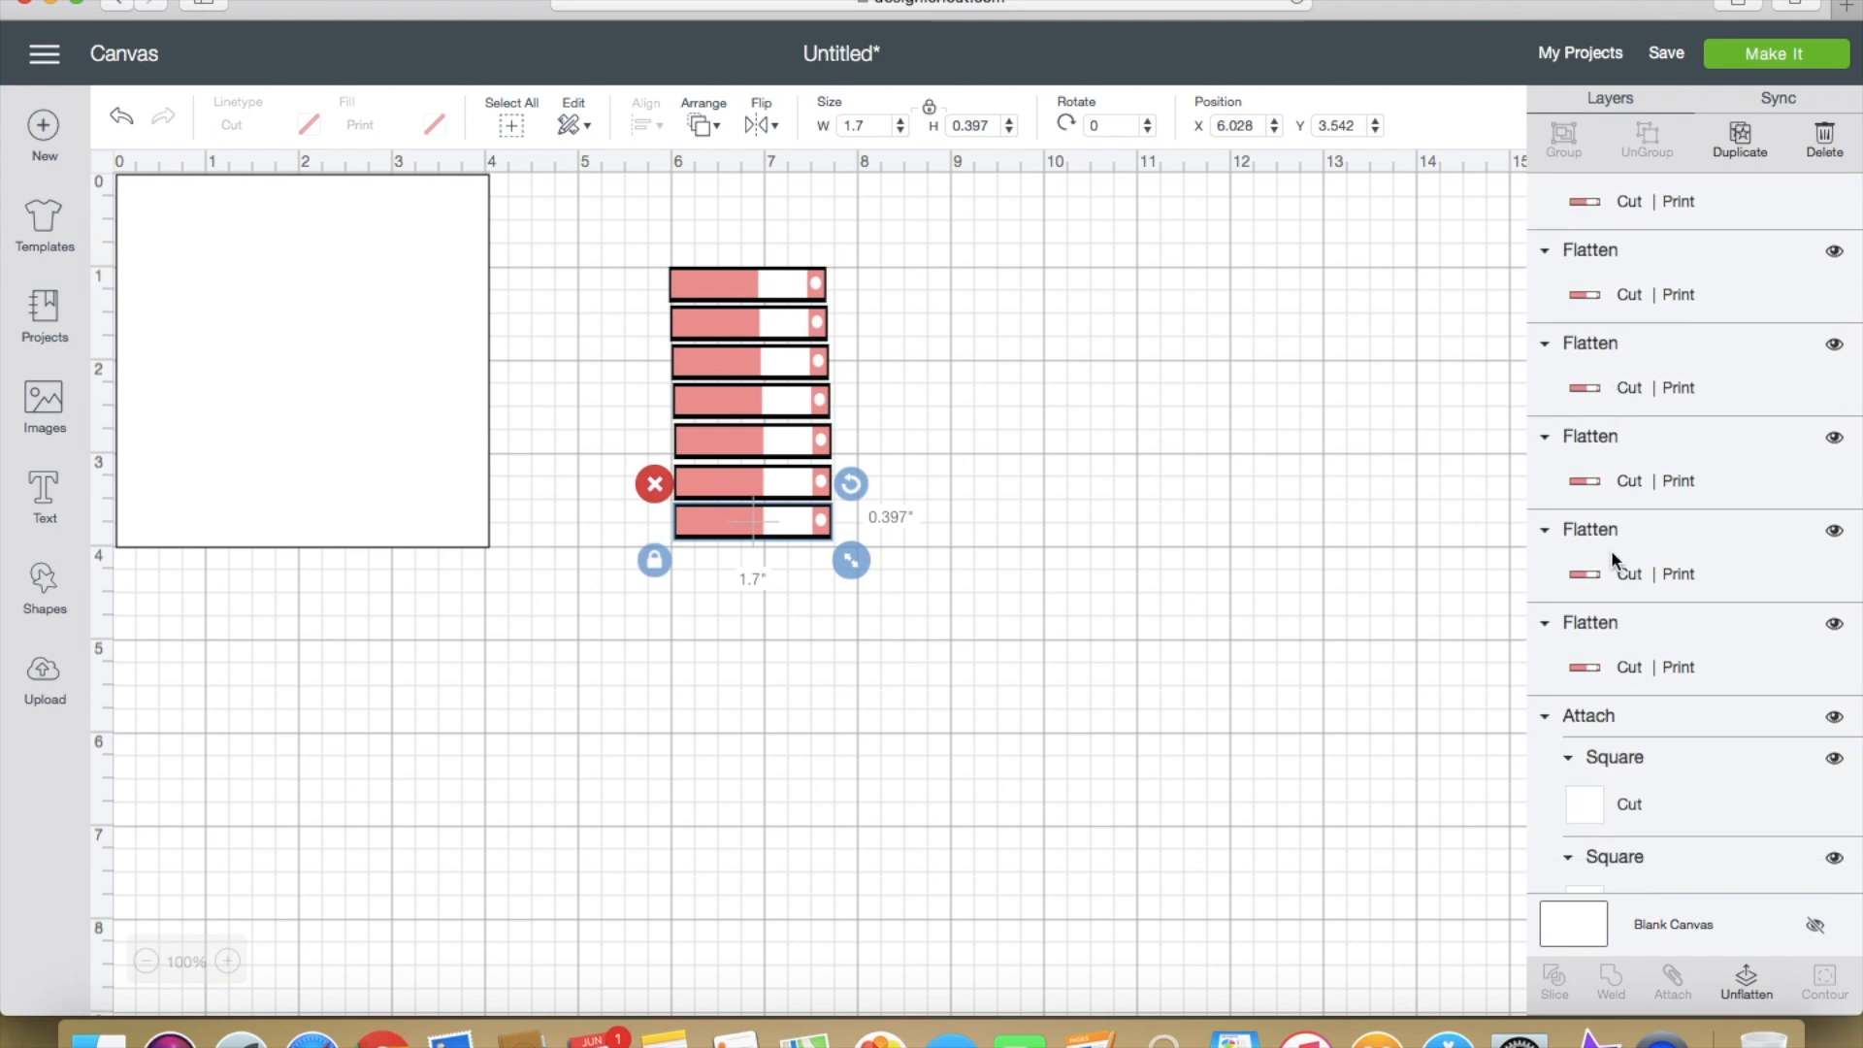
{"action": "scroll", "coordinate": [1622, 288], "scroll_direction": "up", "scroll_amount": 3}
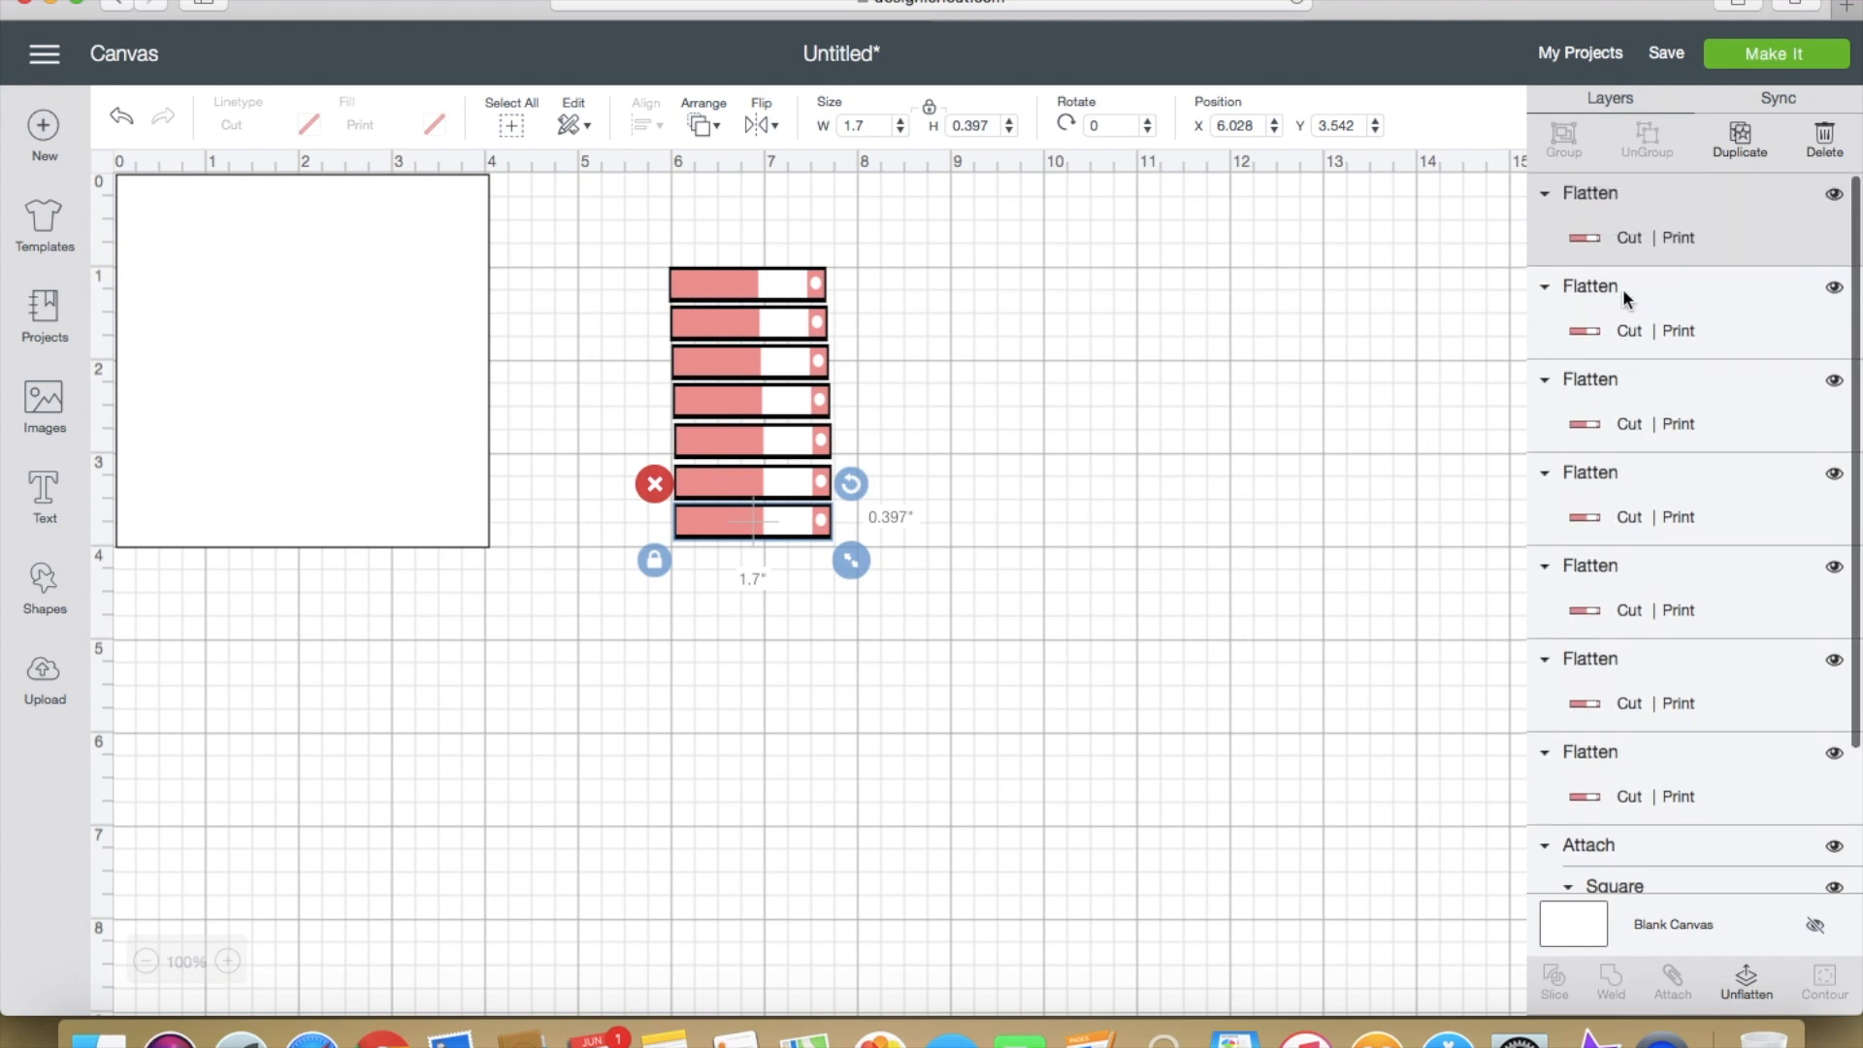
Step: Center all seven strips horizontally with one another
{"action": "left_click", "coordinate": [1003, 549]}
{"action": "left_click_drag", "start_coordinate": [871, 562], "coordinate": [732, 271]}
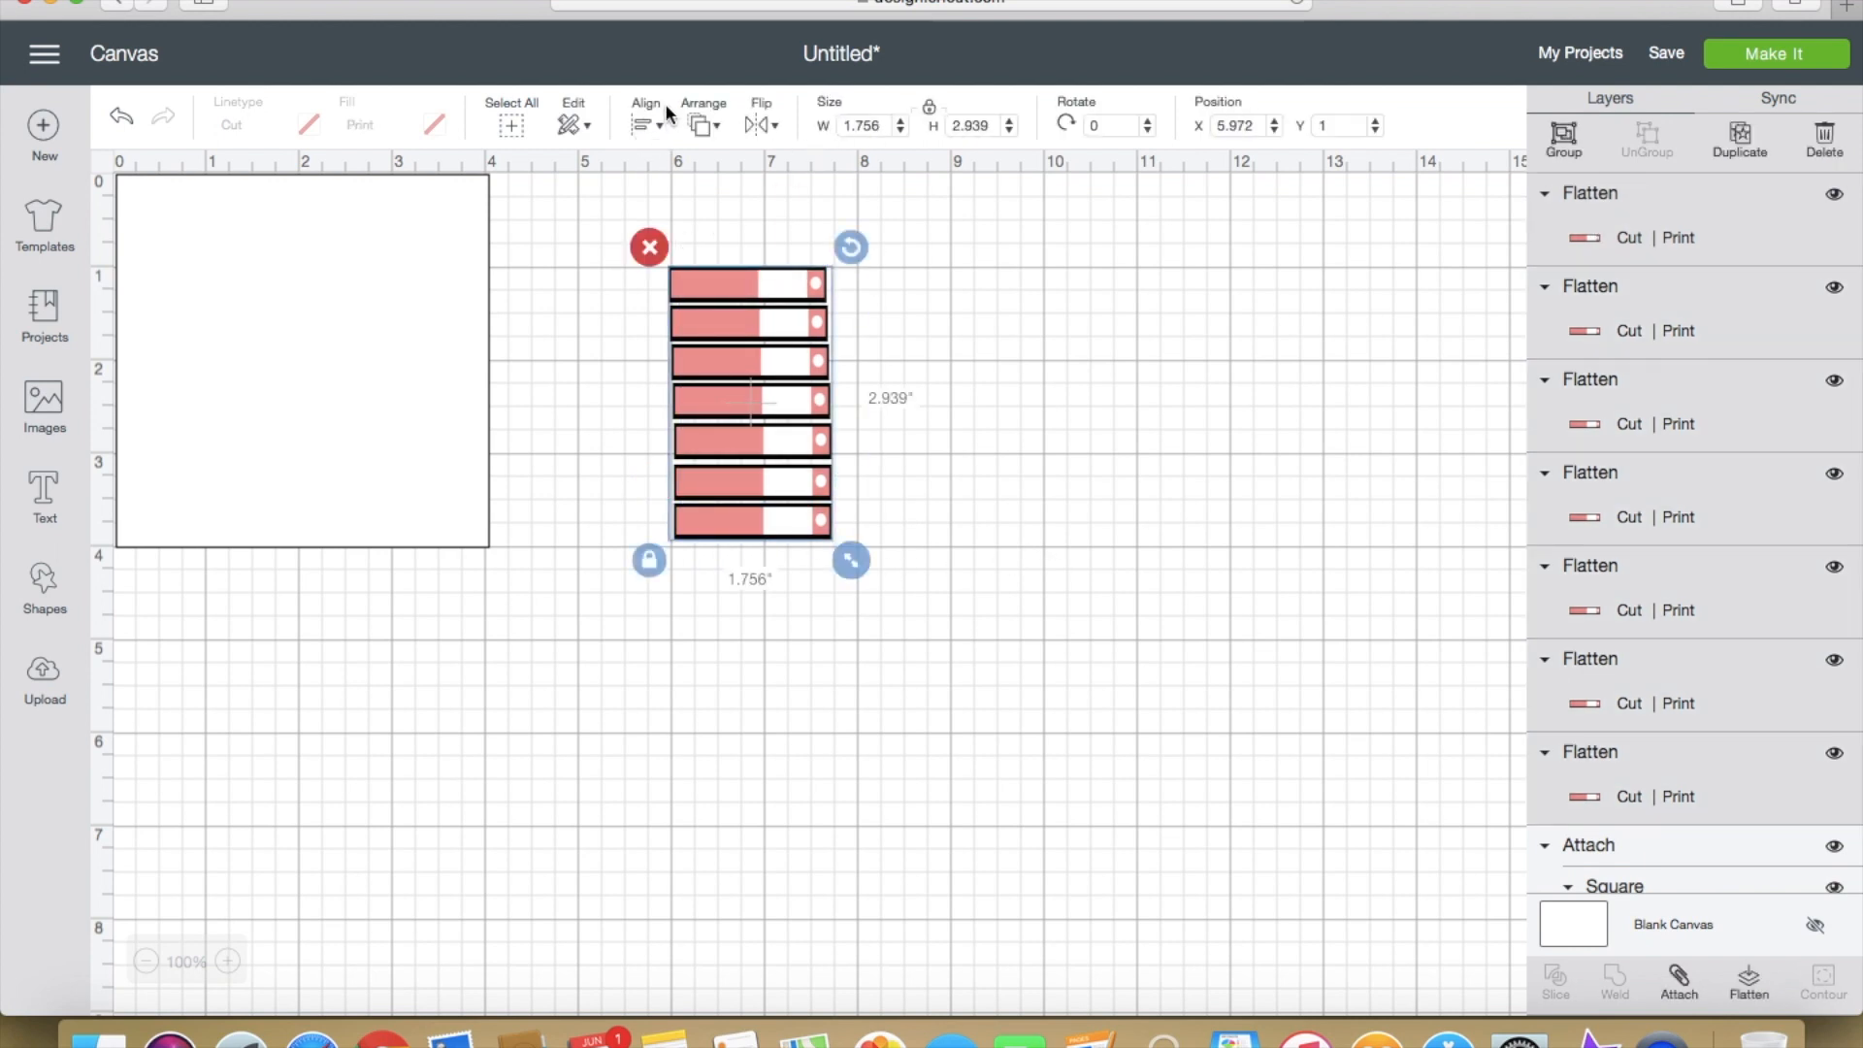
{"action": "left_click", "coordinate": [659, 134]}
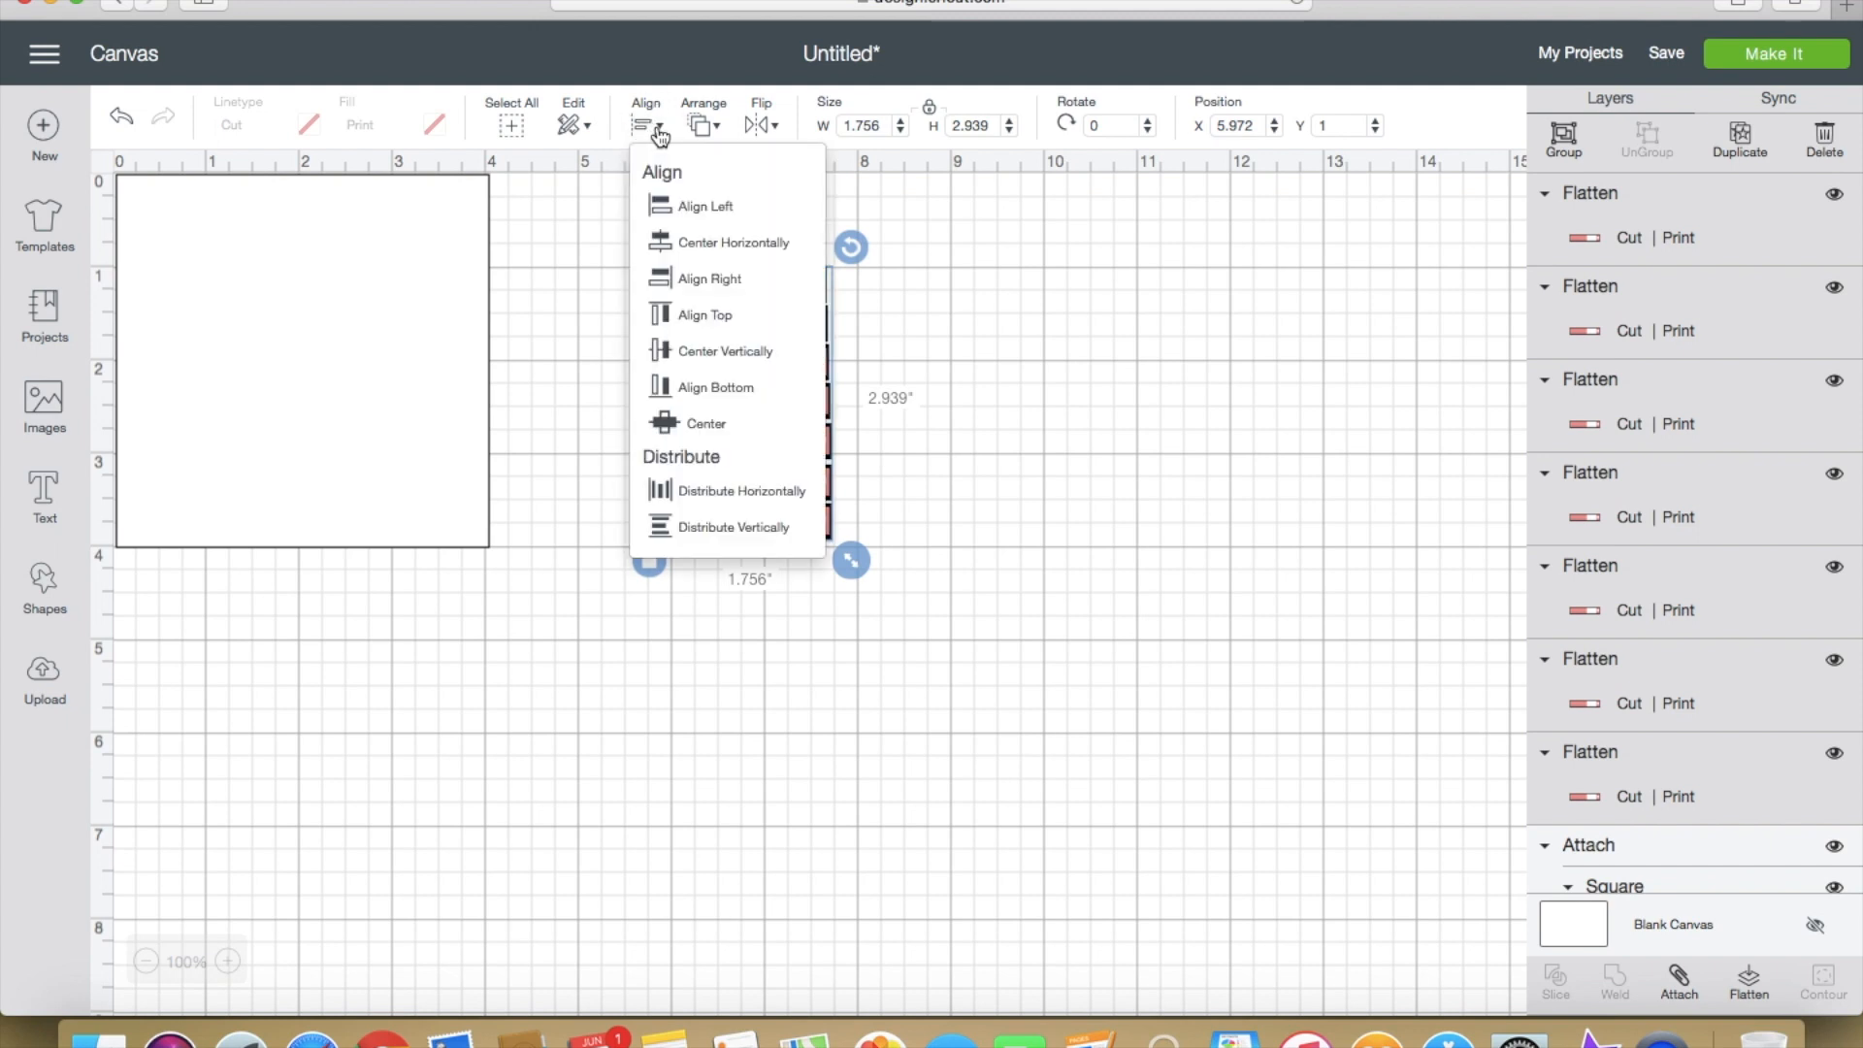
{"action": "left_click", "coordinate": [714, 250]}
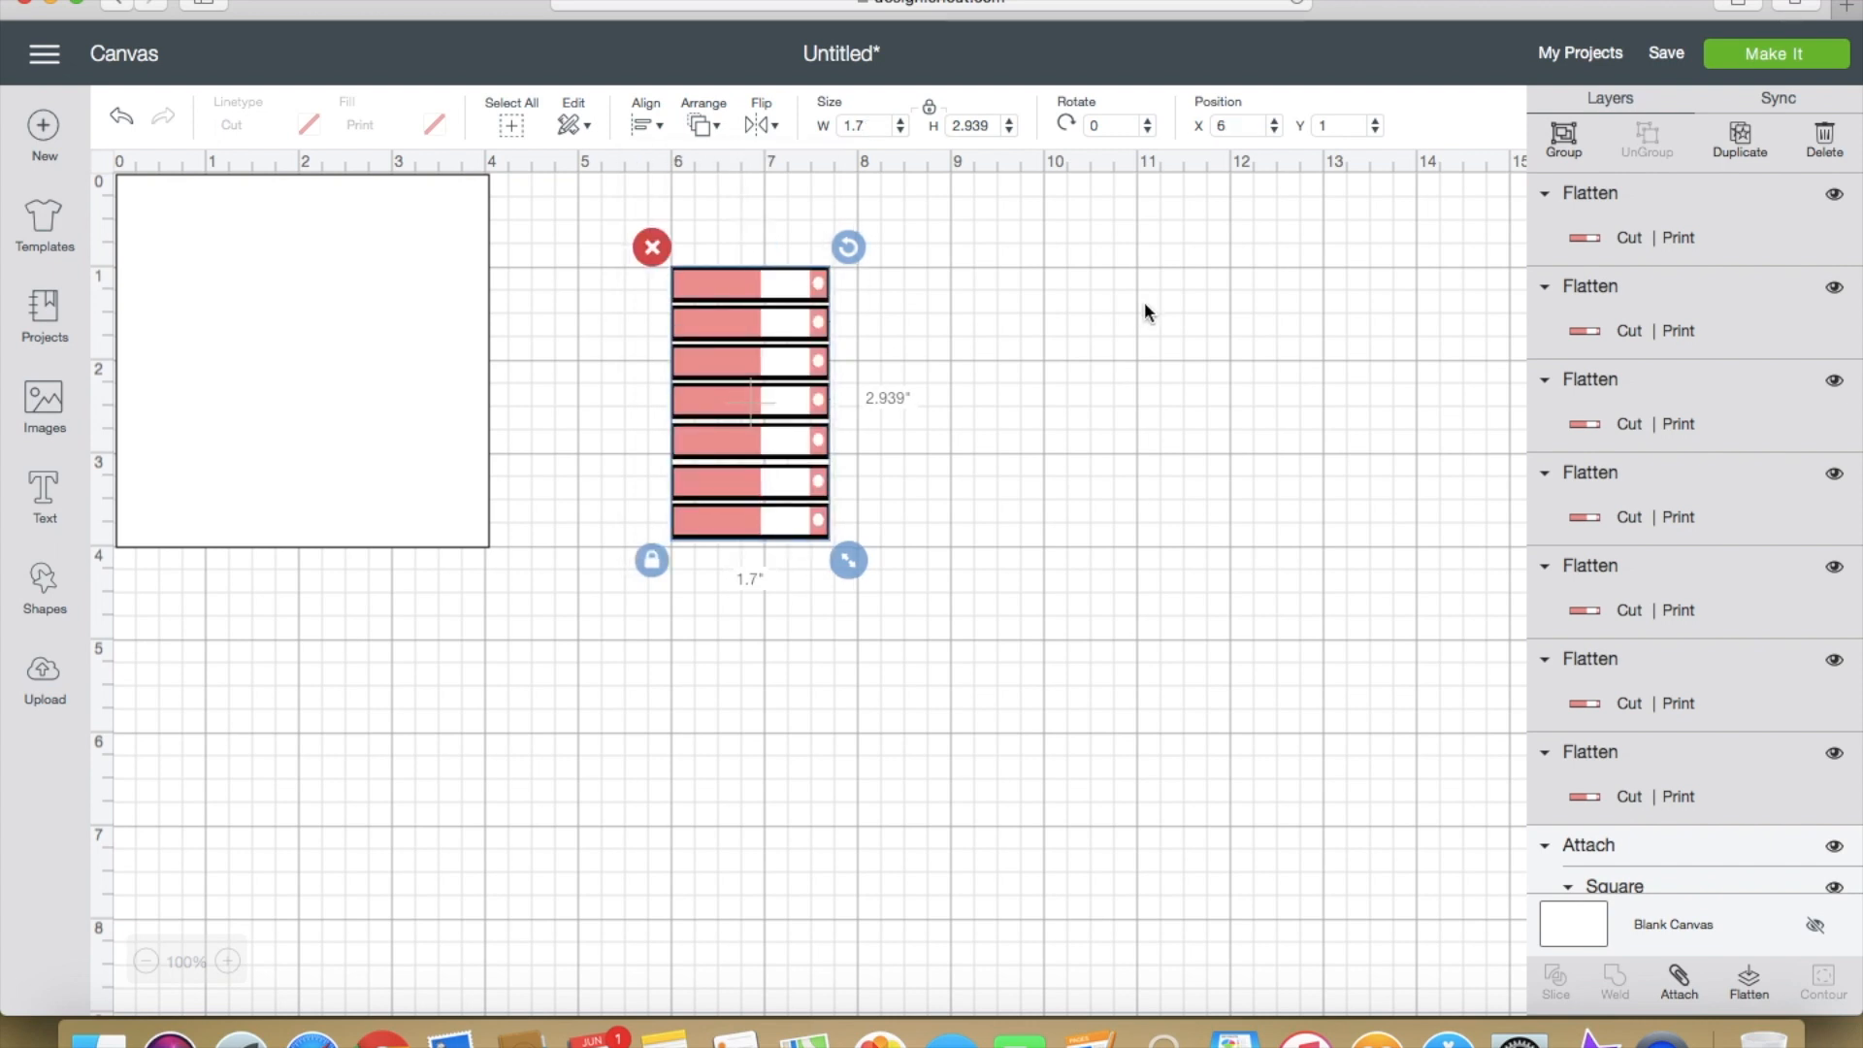
{"action": "left_click", "coordinate": [886, 310]}
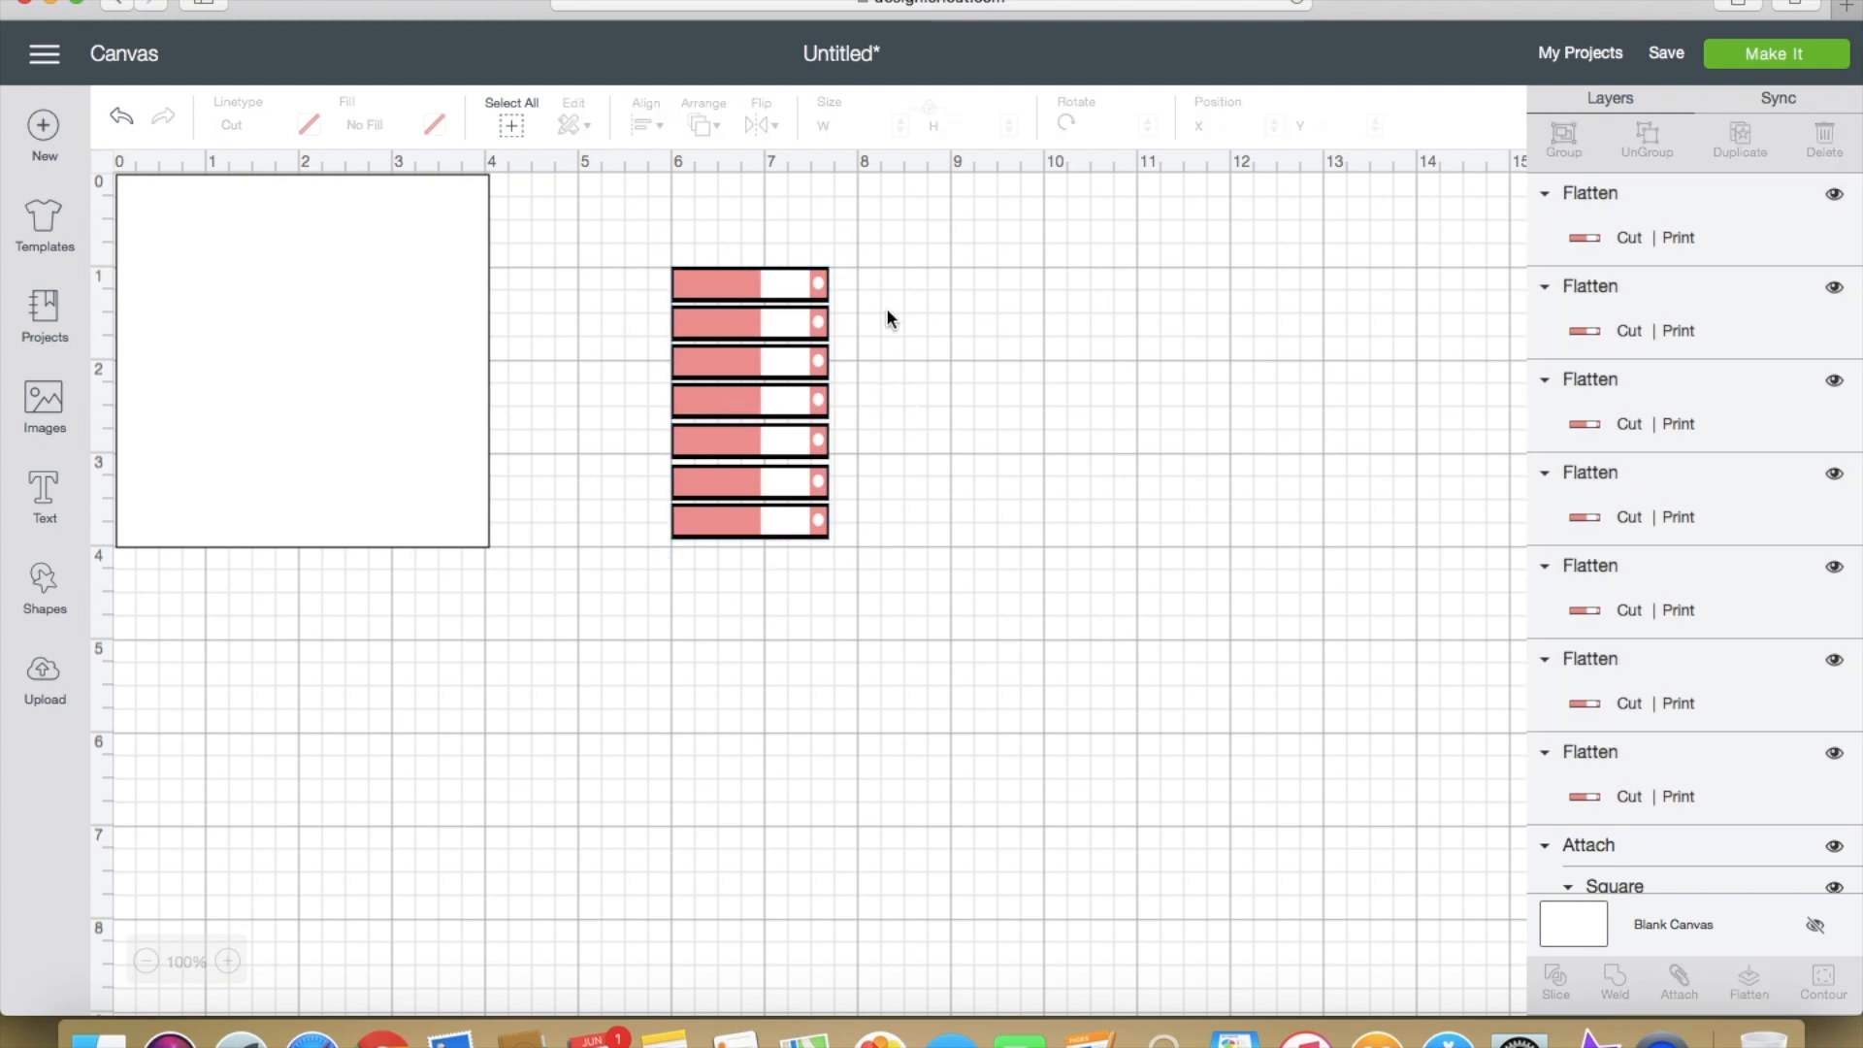
Step: Align all seven strips to their left edges
{"action": "left_click_drag", "start_coordinate": [830, 558], "coordinate": [660, 230]}
{"action": "left_click", "coordinate": [662, 136]}
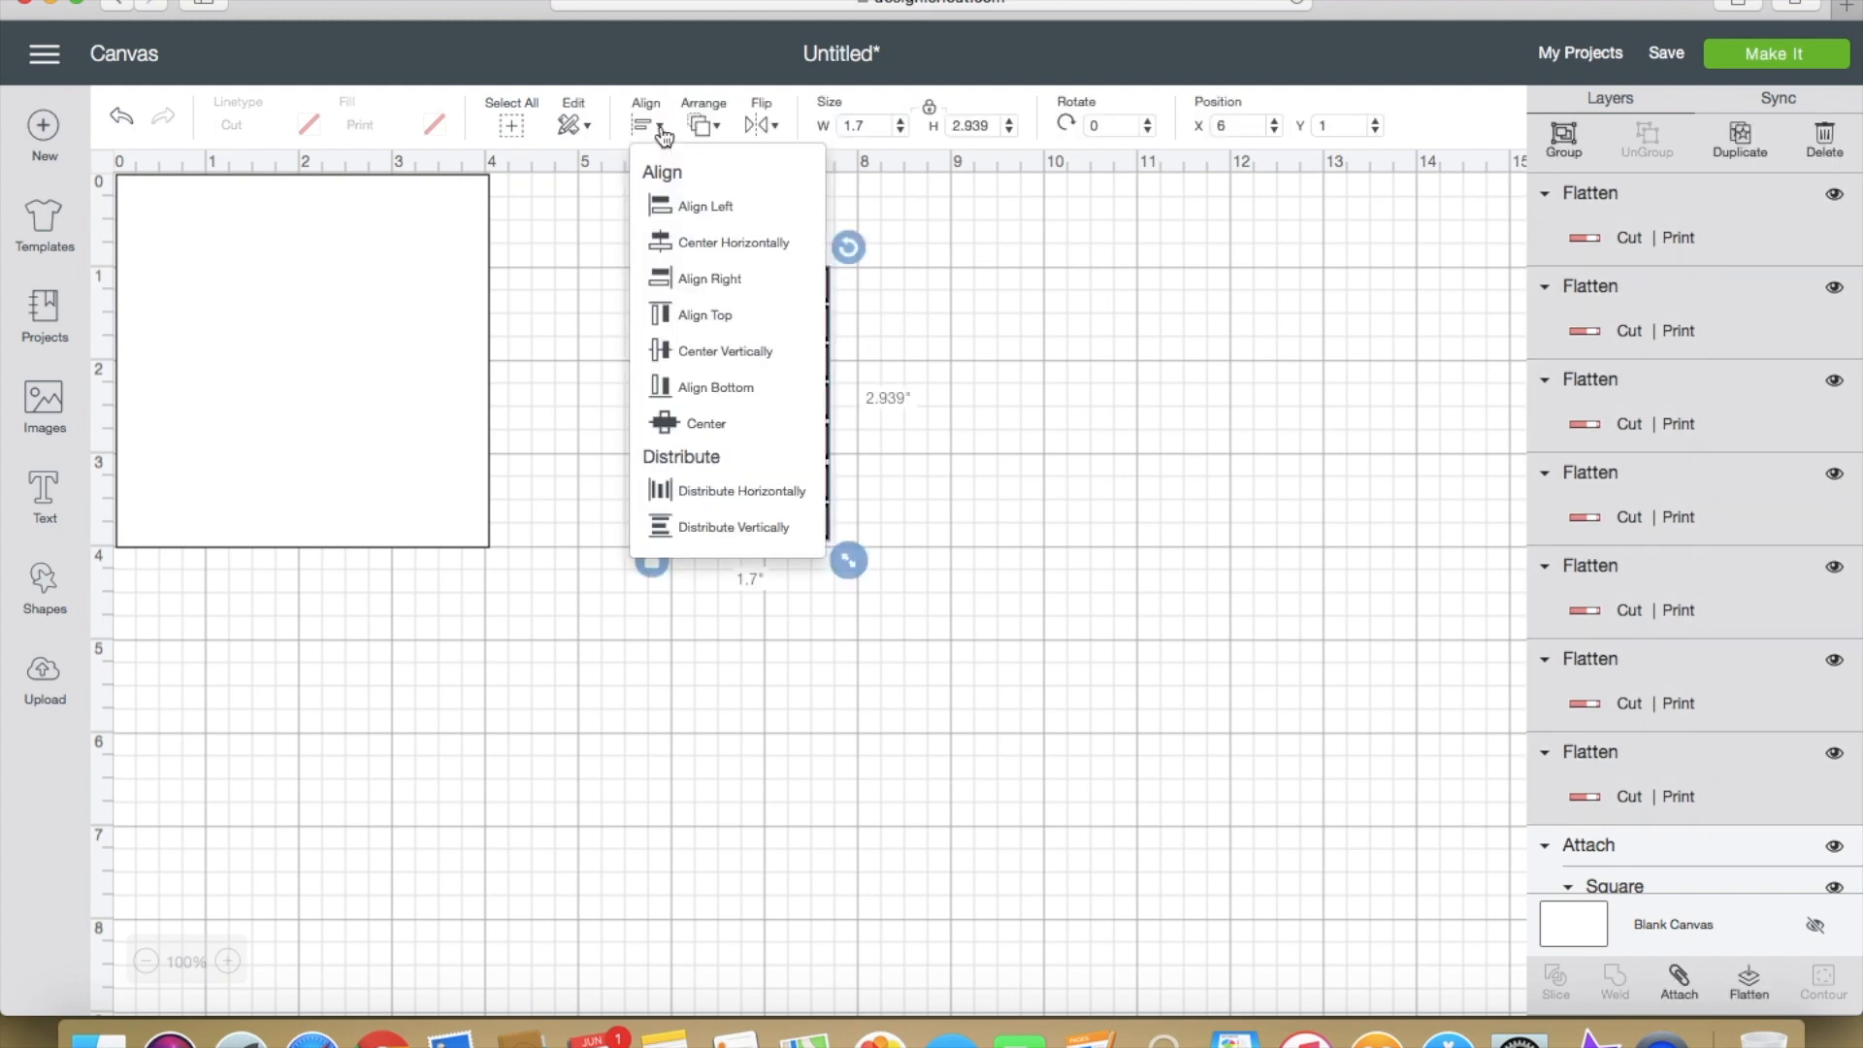
{"action": "left_click", "coordinate": [688, 202]}
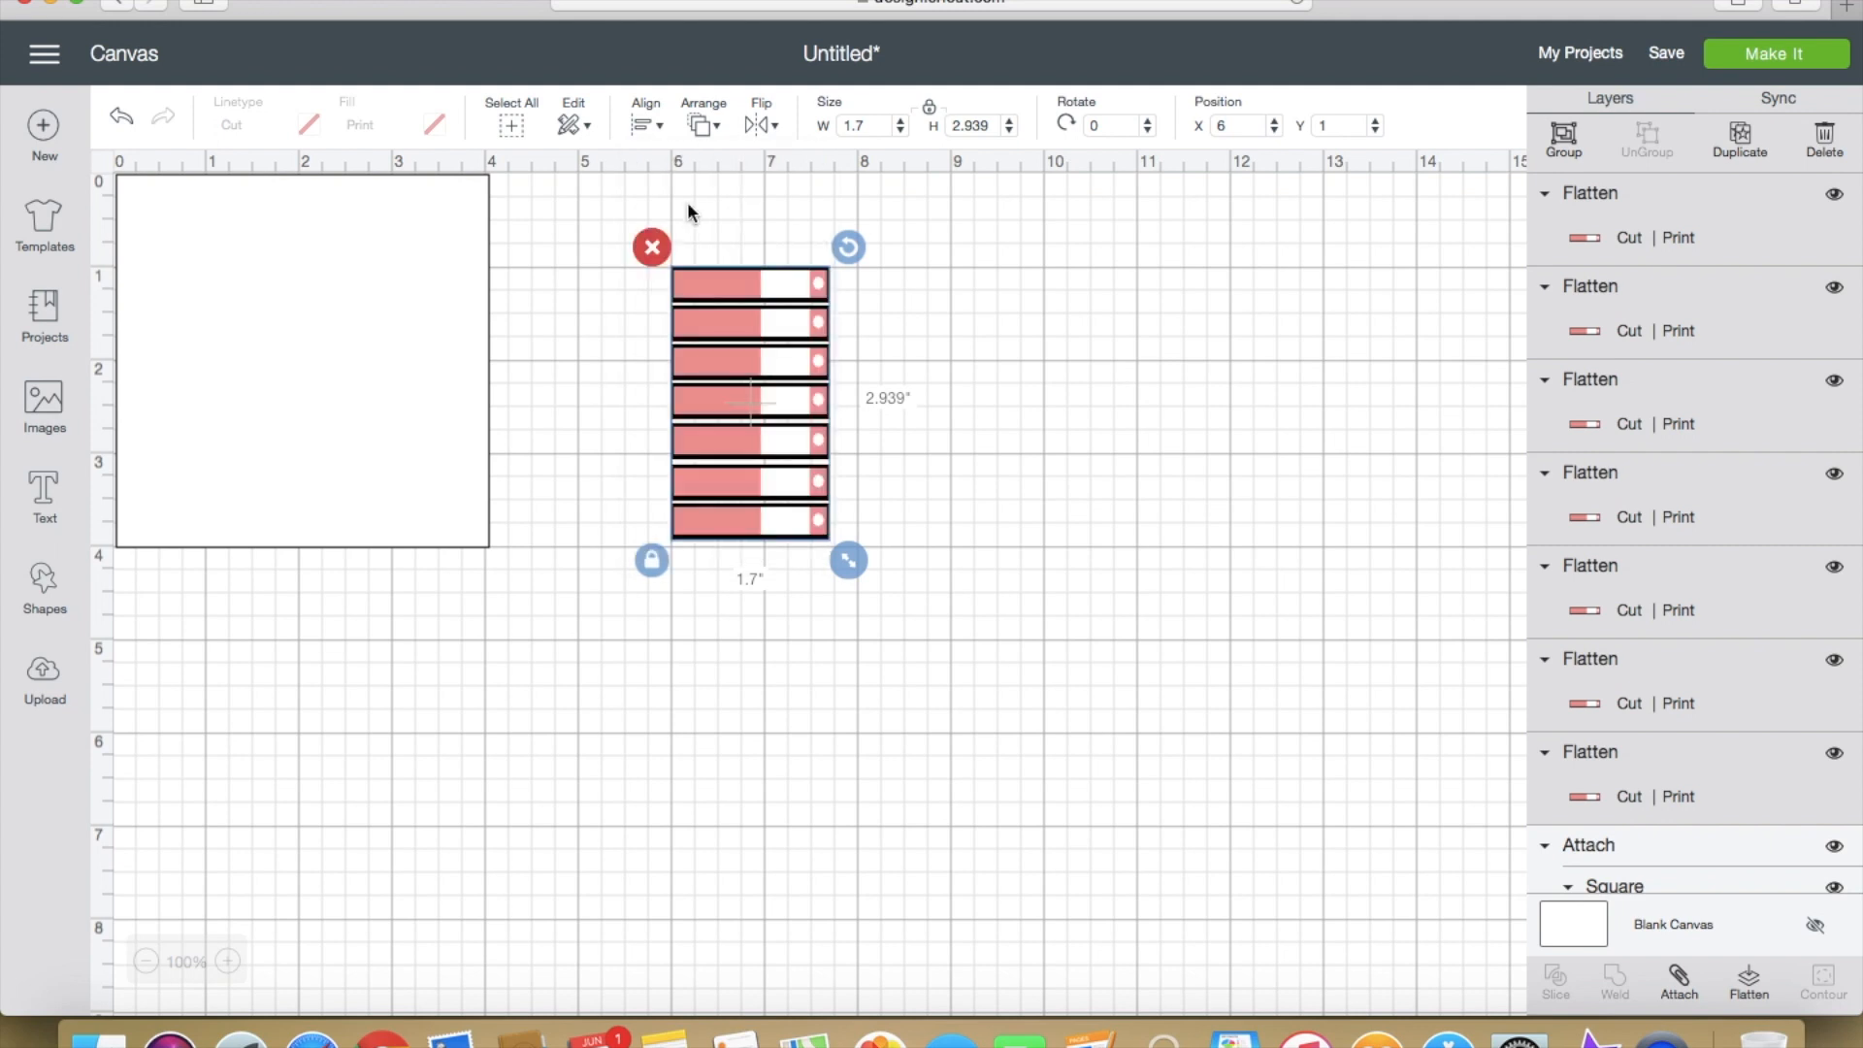
{"action": "left_click", "coordinate": [879, 369]}
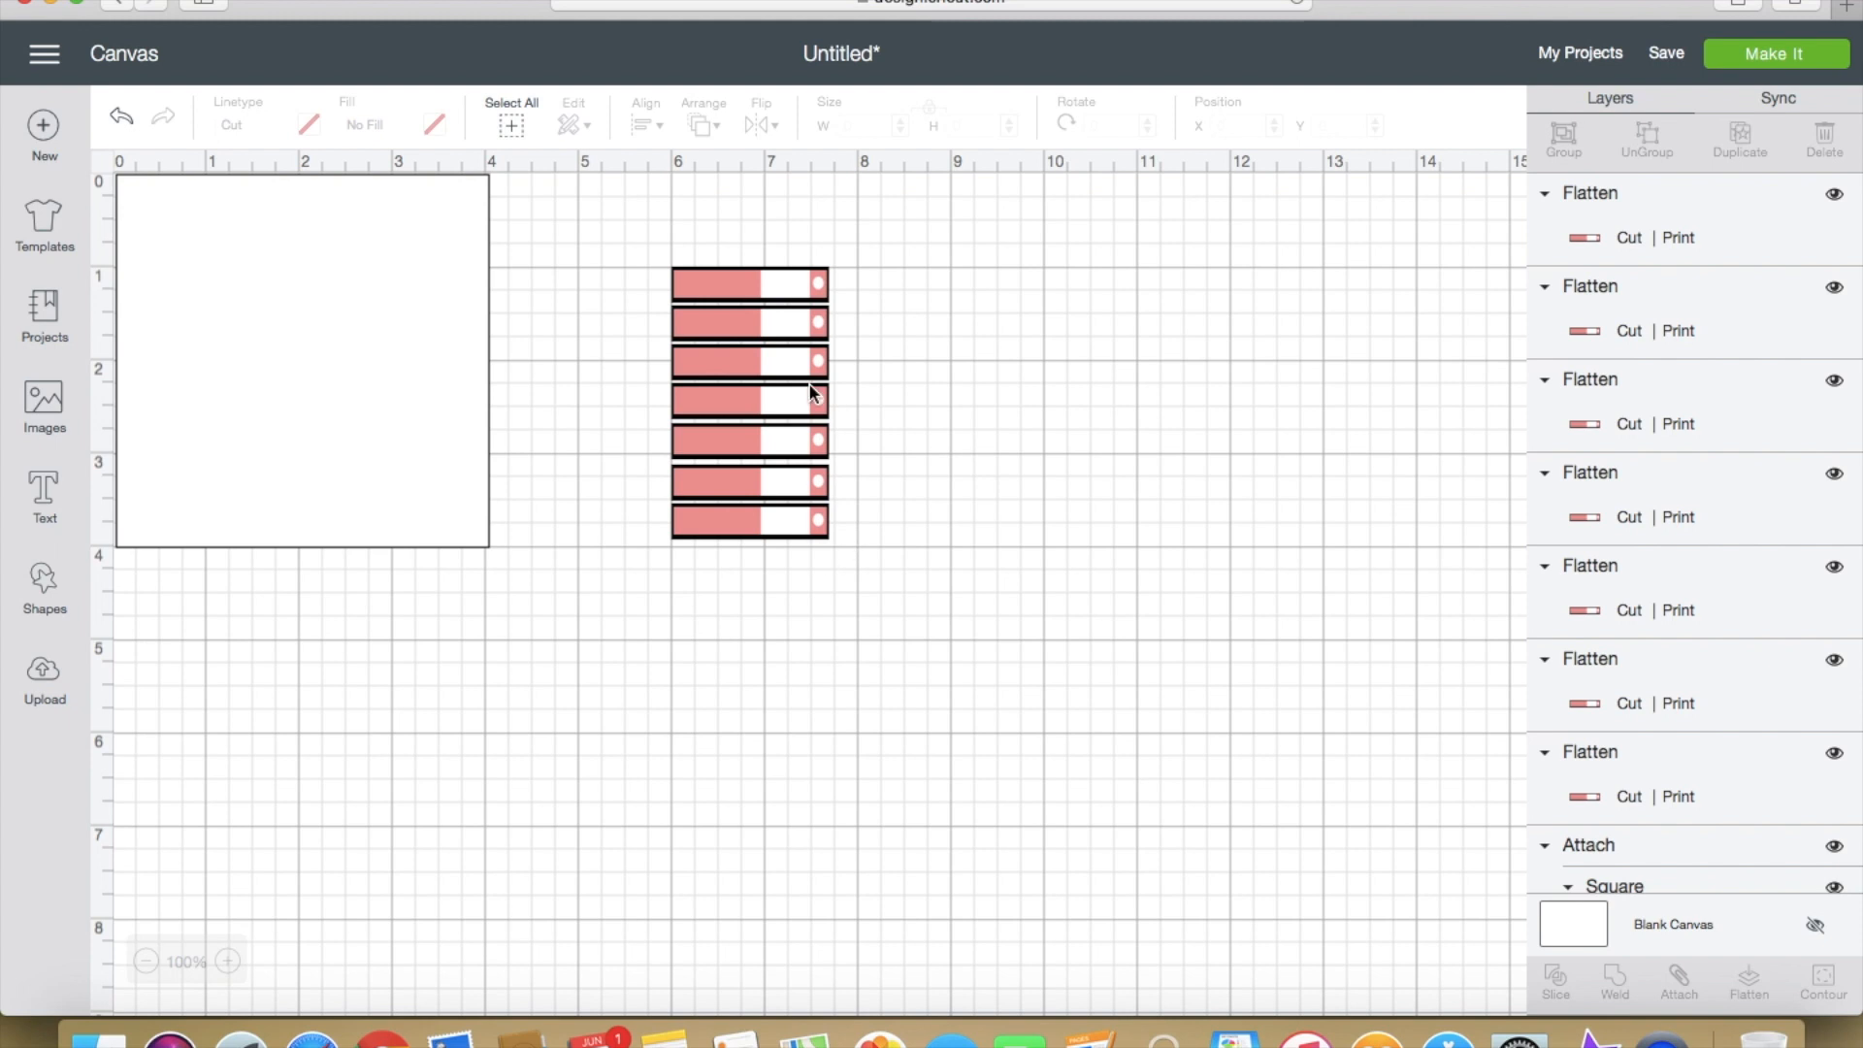
Step: Nudge the second strip from the top slightly up and down to even out its spacing with its neighbours
{"action": "left_click", "coordinate": [762, 365]}
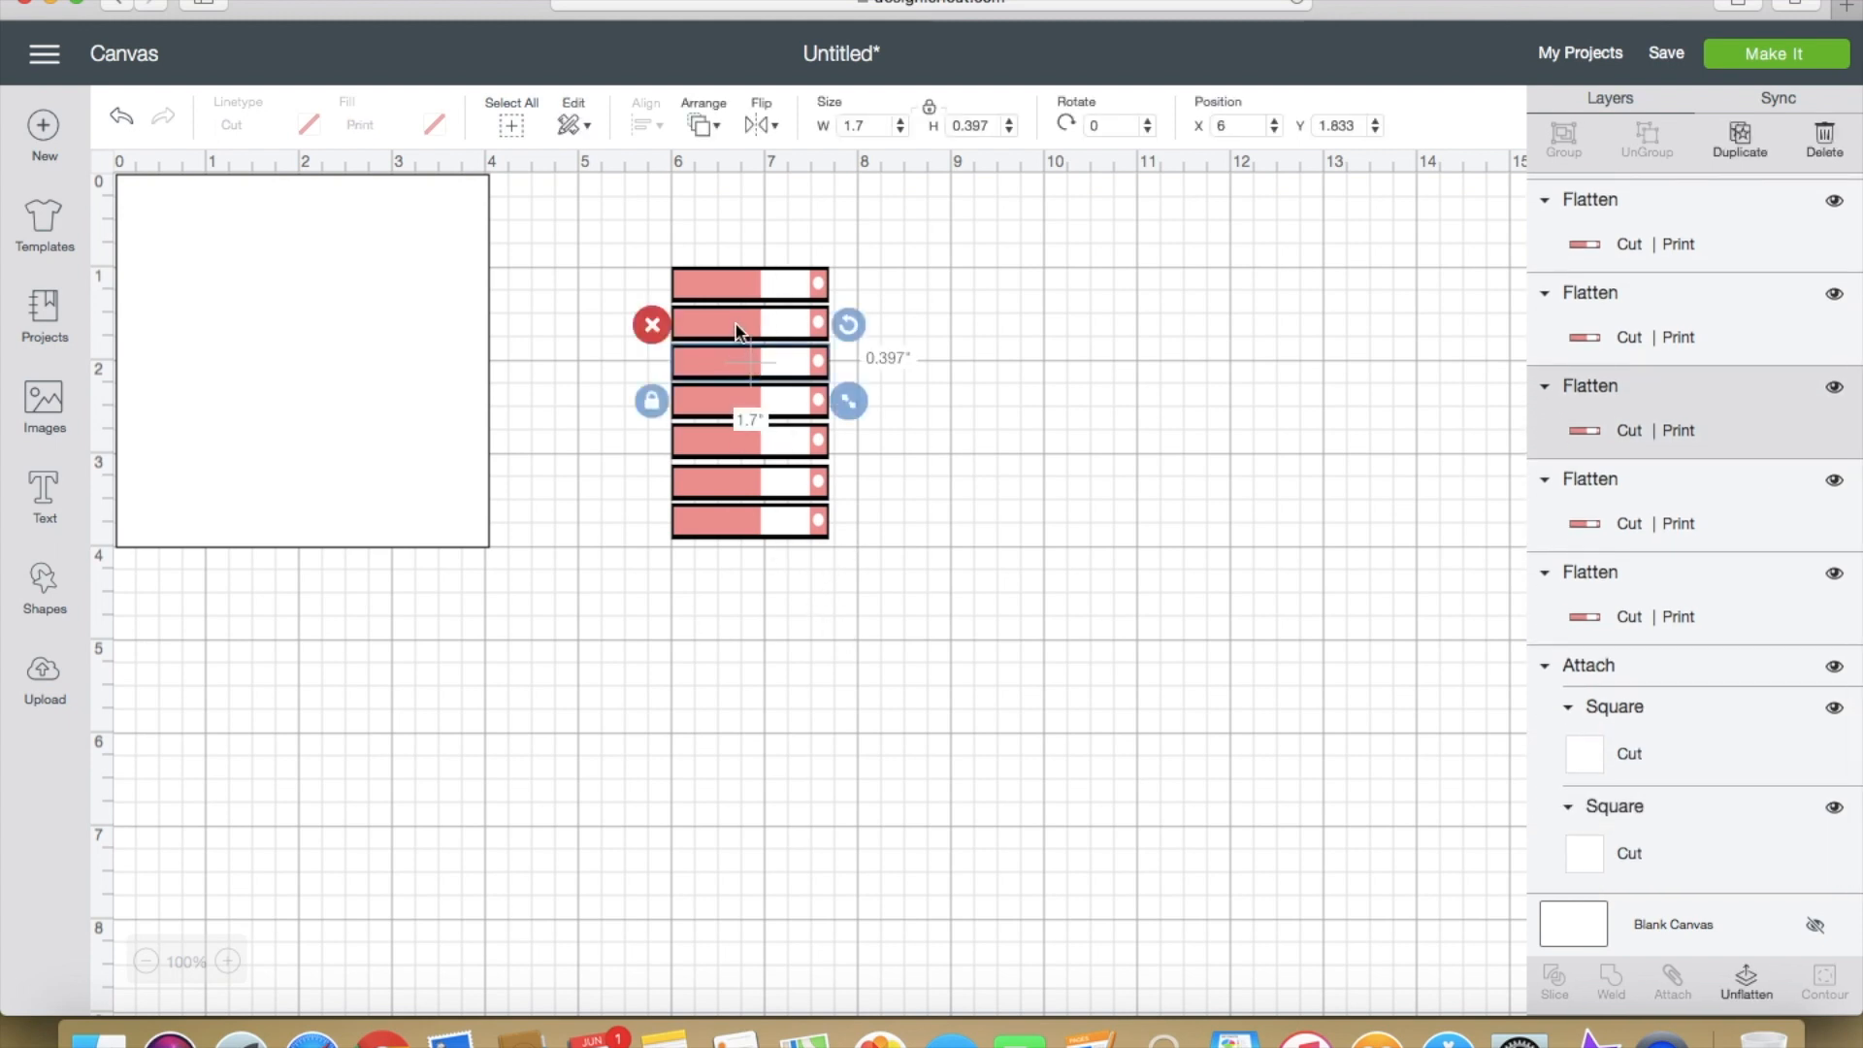
{"action": "mouse_move", "coordinate": [734, 328]}
{"action": "left_mouse_down"}
{"action": "mouse_move", "coordinate": [602, 266]}
{"action": "mouse_move", "coordinate": [764, 325]}
{"action": "mouse_move", "coordinate": [736, 320]}
{"action": "left_mouse_up"}
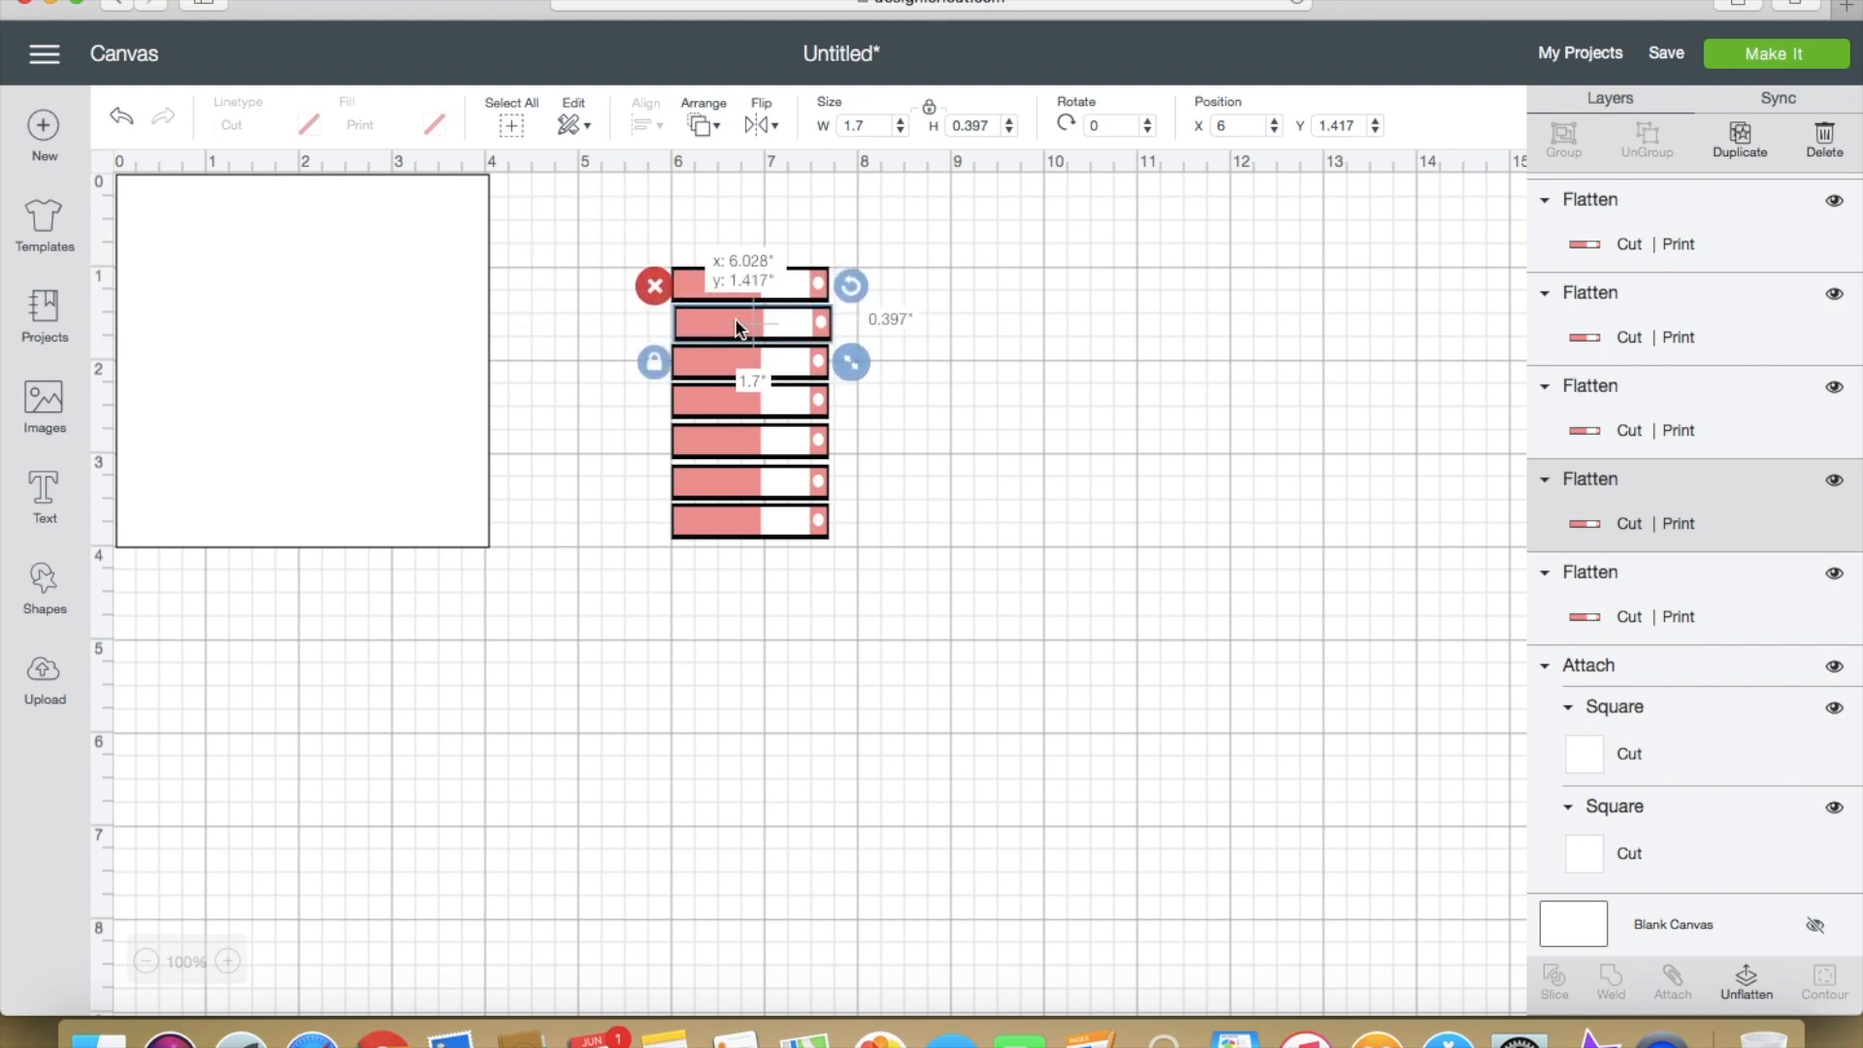
{"action": "left_click", "coordinate": [834, 590]}
{"action": "left_click_drag", "start_coordinate": [835, 590], "coordinate": [689, 294]}
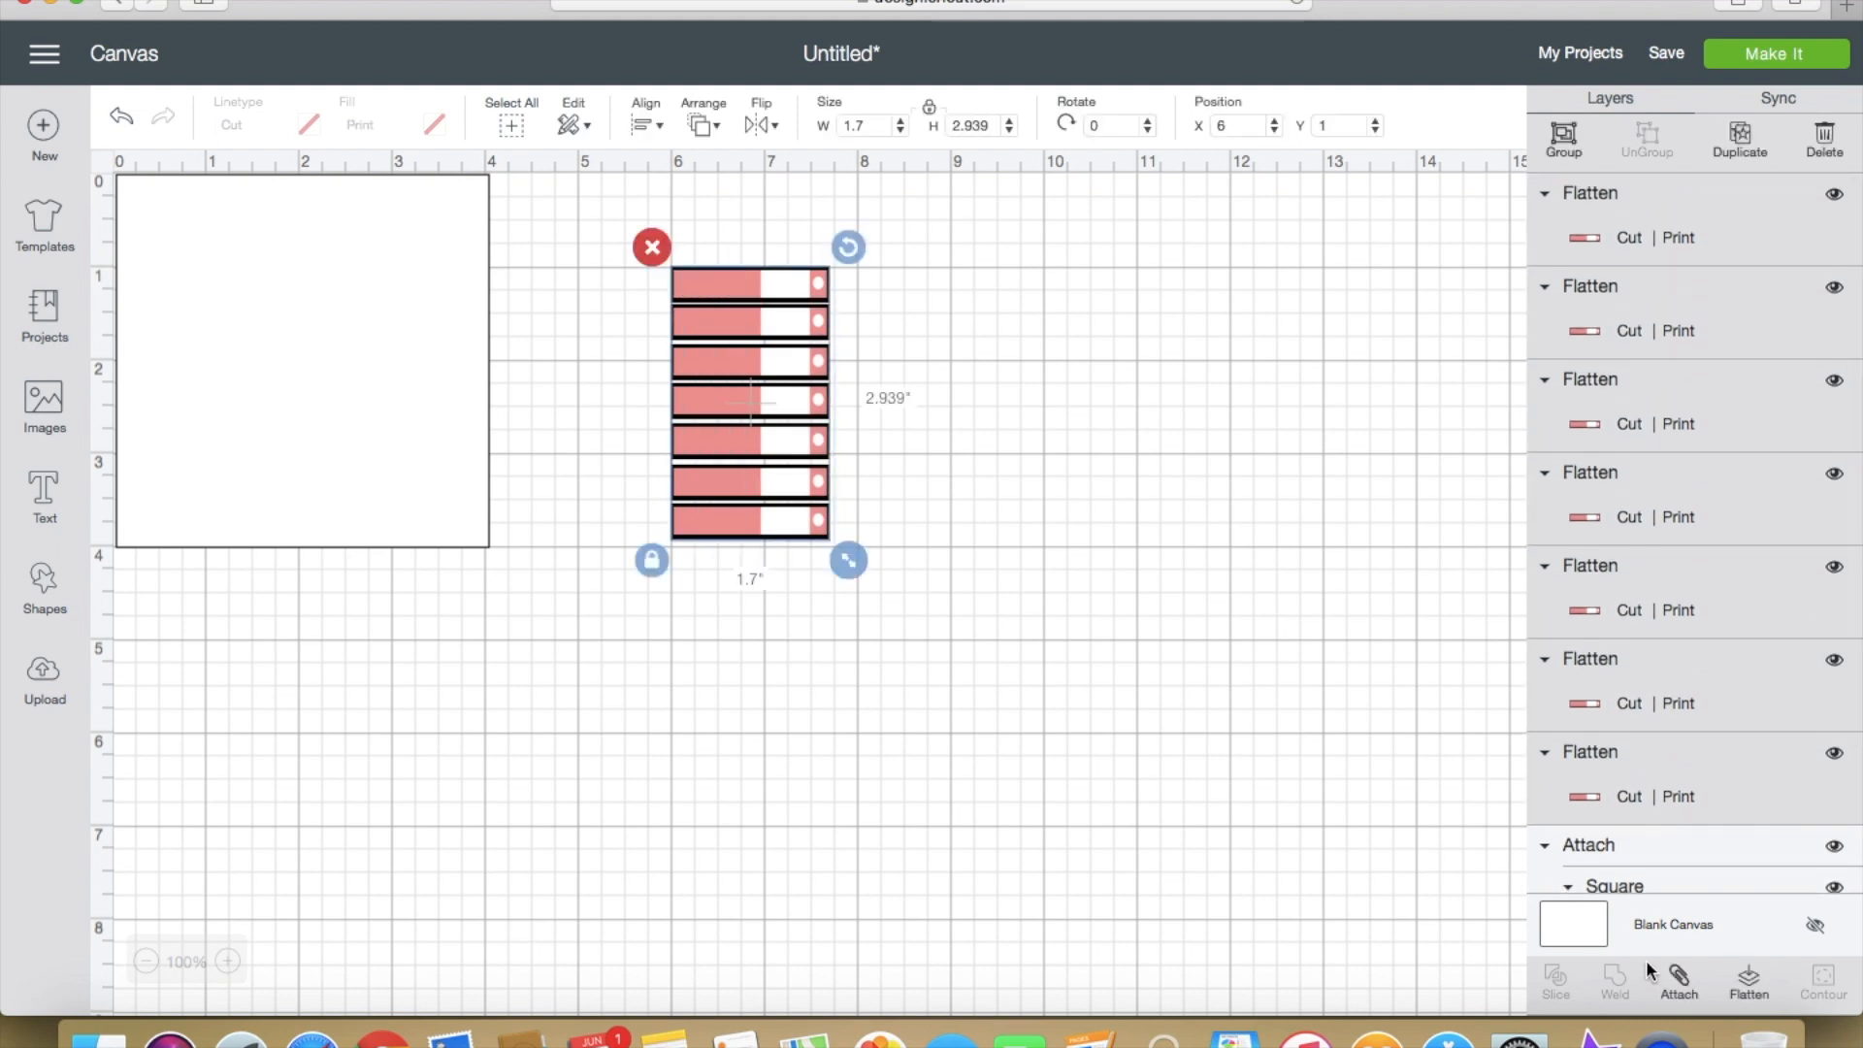
{"action": "left_click", "coordinate": [1004, 500]}
{"action": "left_click_drag", "start_coordinate": [788, 335], "coordinate": [788, 340]}
{"action": "left_click", "coordinate": [929, 426]}
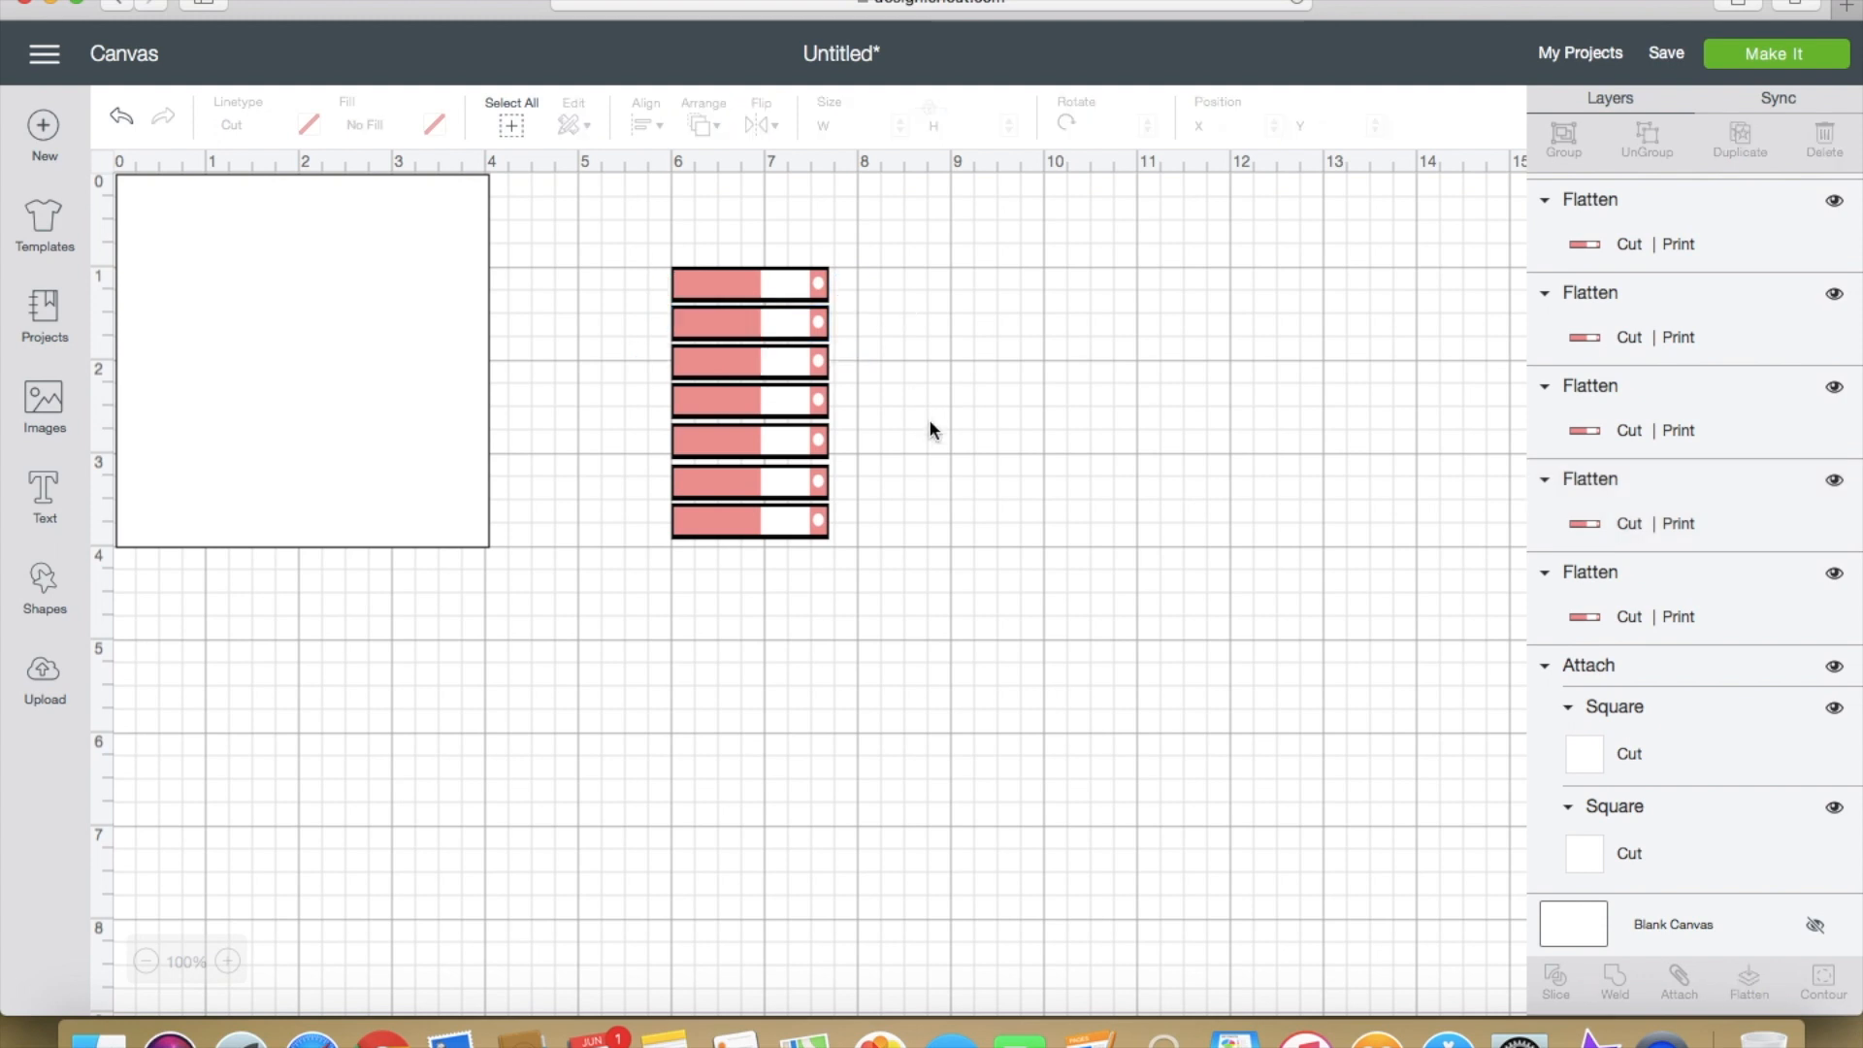
Step: Attach the seven strips together and move the stack closer to the large square, to about X 4.85, Y 1.22 inches
{"action": "left_click_drag", "start_coordinate": [823, 570], "coordinate": [650, 229]}
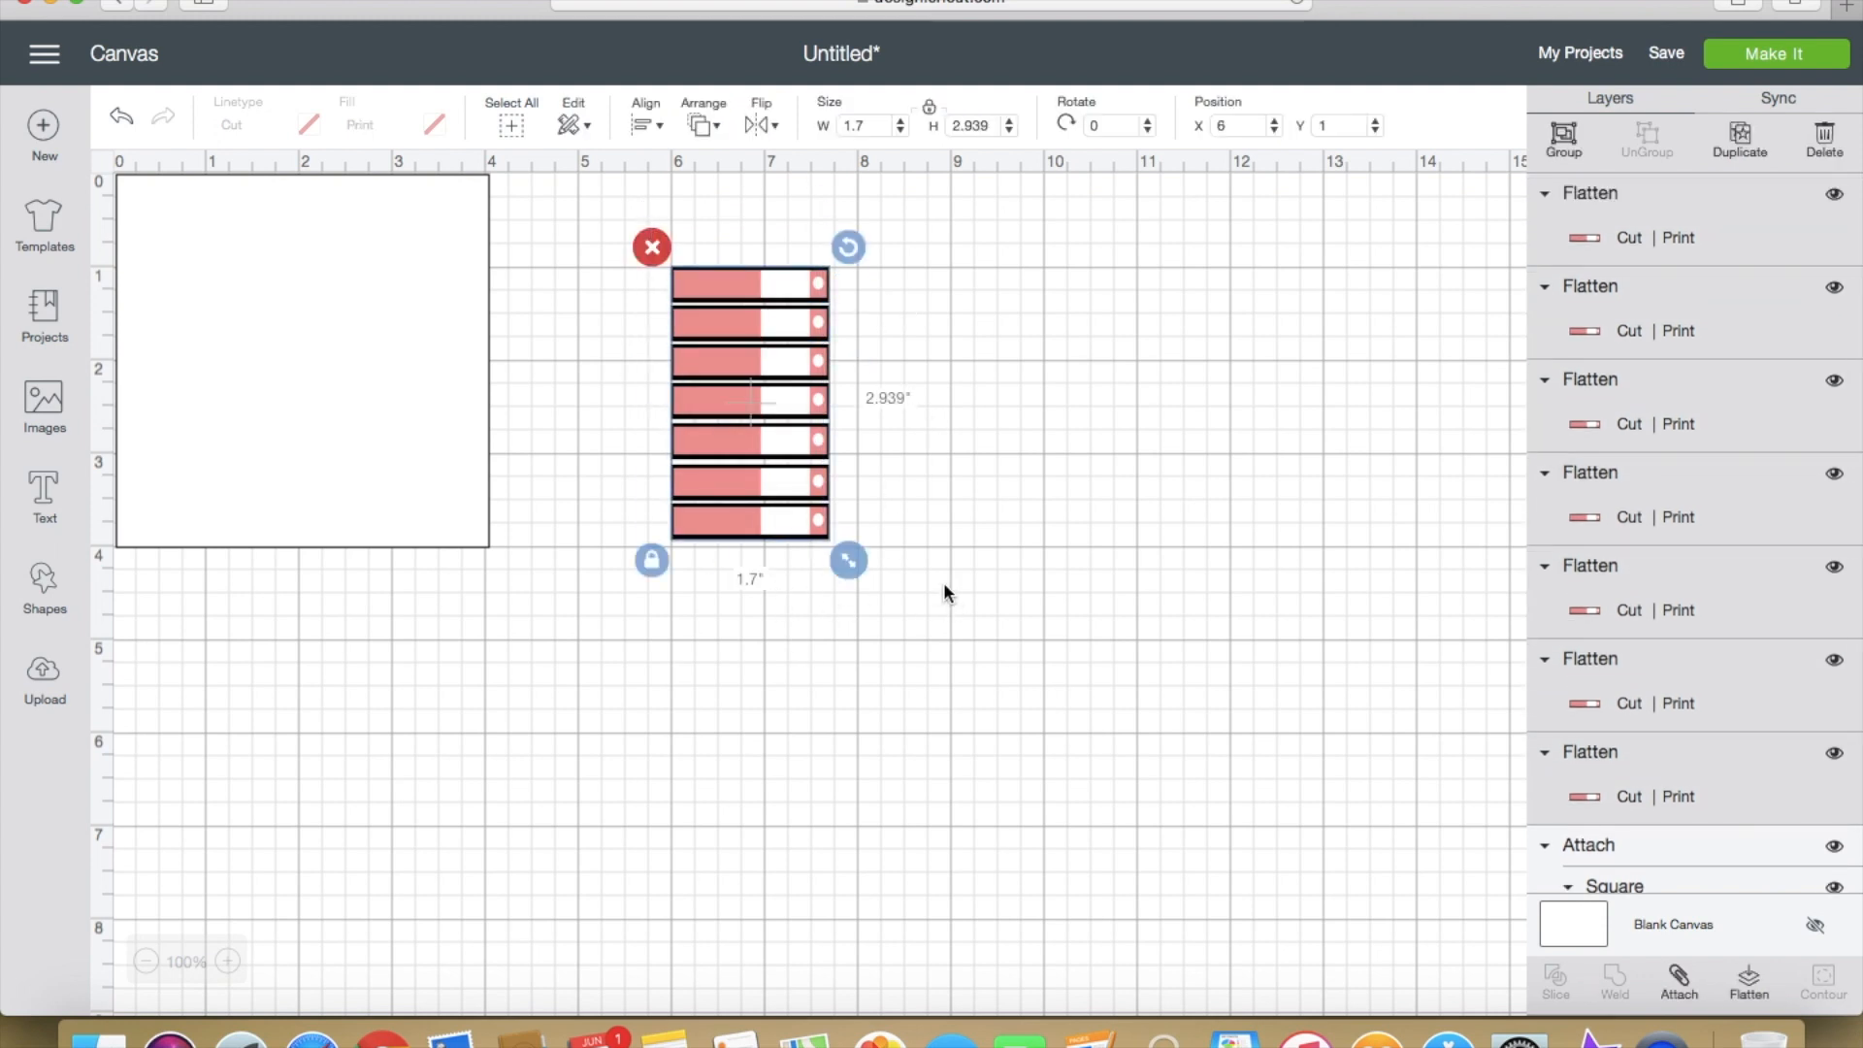
{"action": "left_click", "coordinate": [1678, 986]}
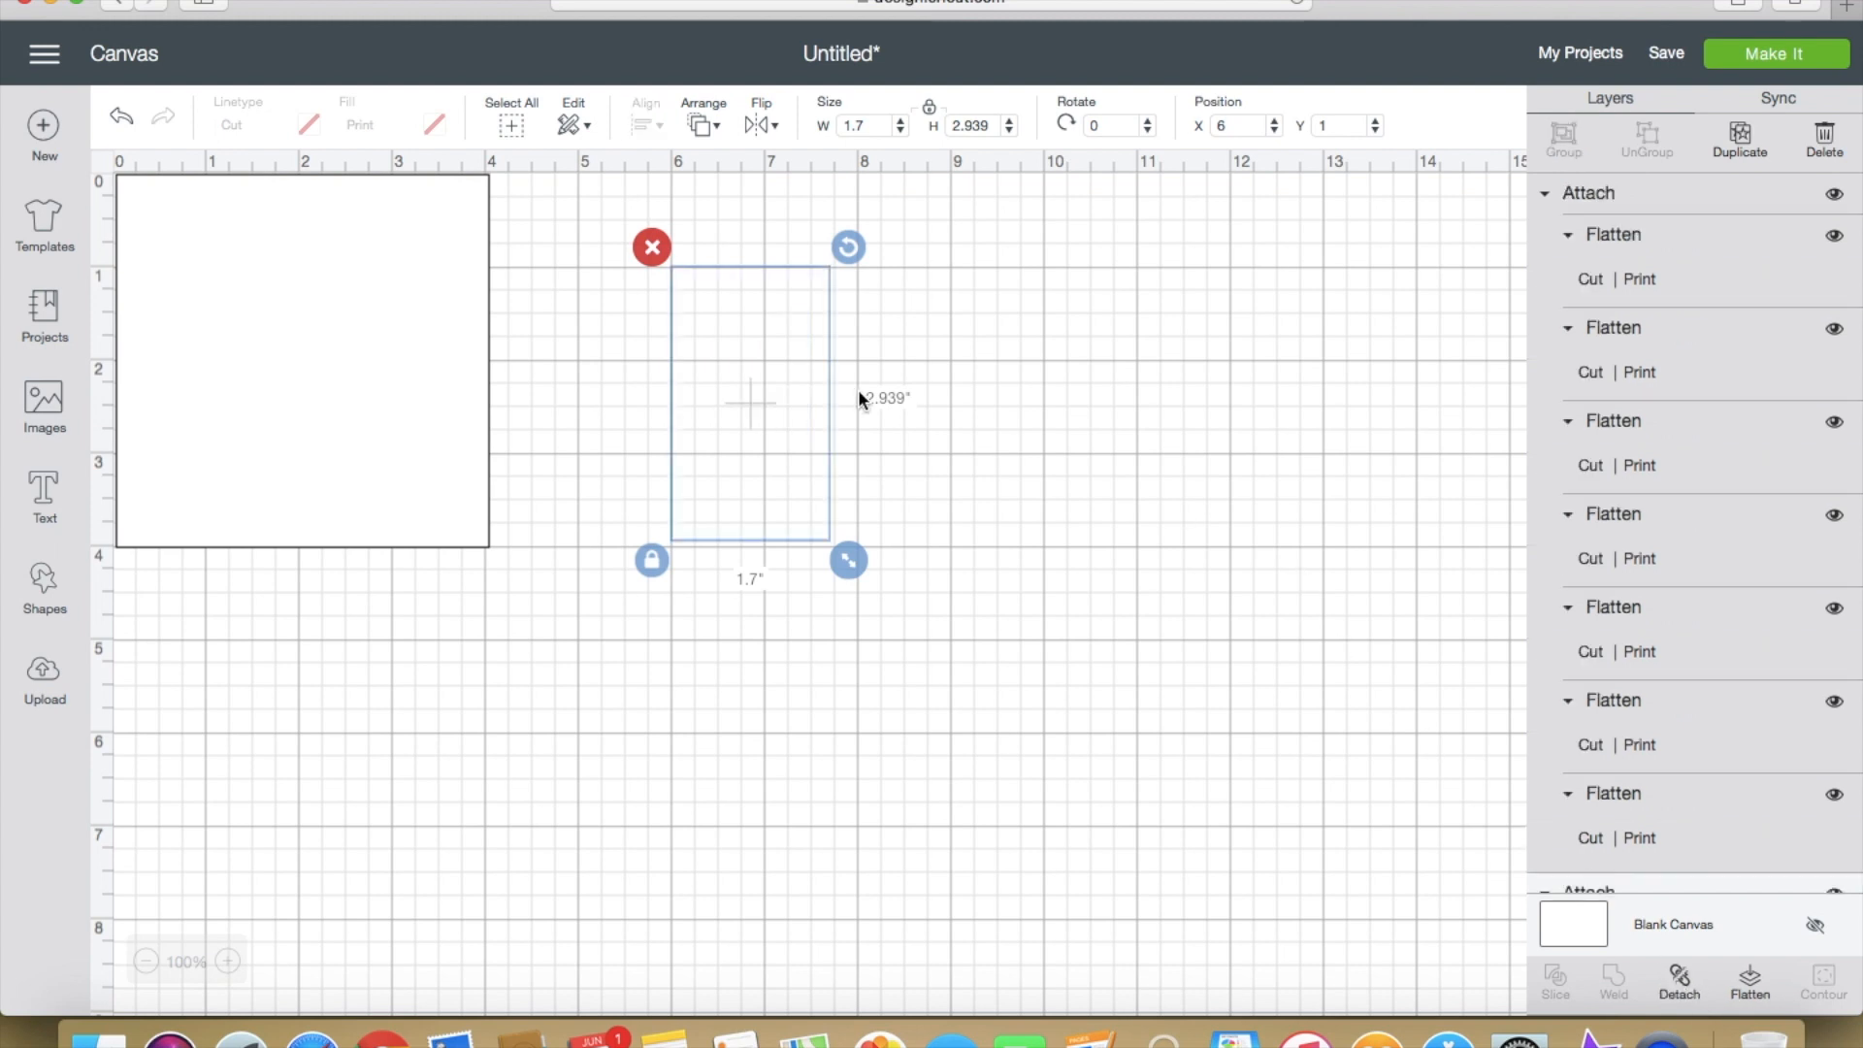
{"action": "left_click_drag", "start_coordinate": [771, 384], "coordinate": [659, 411]}
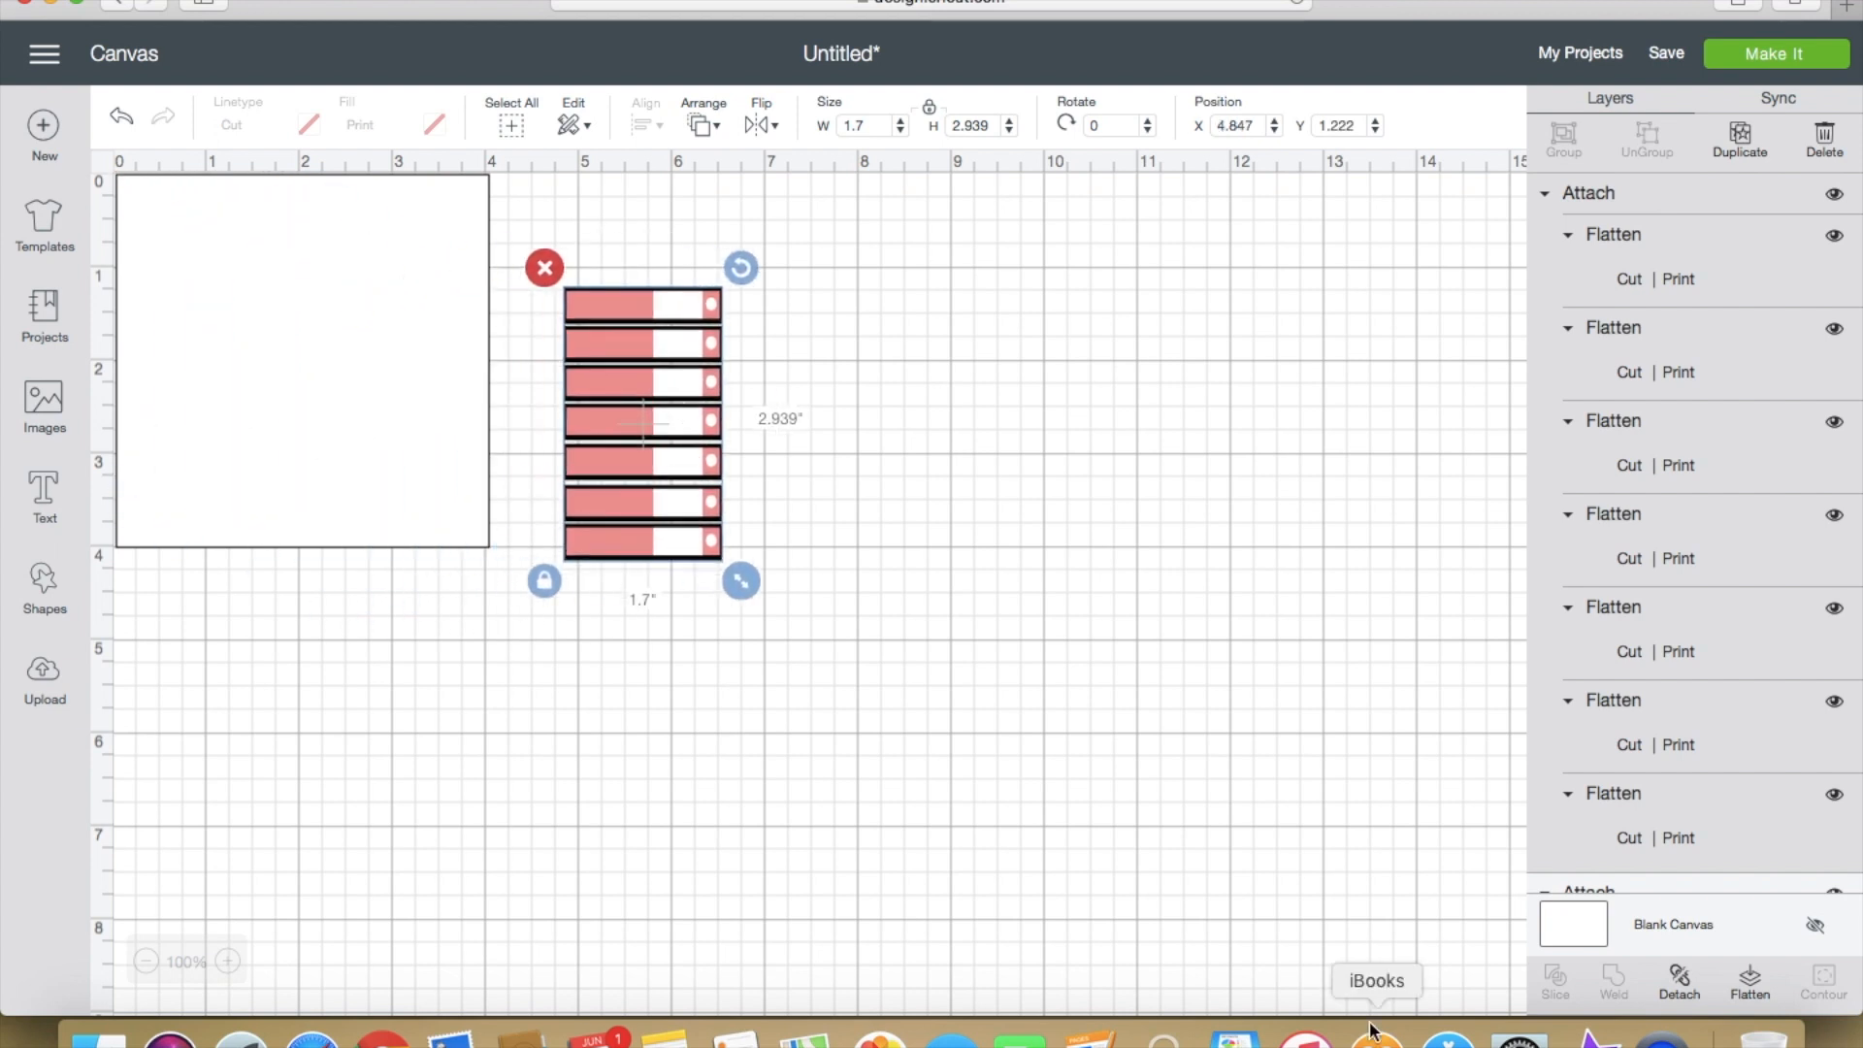
Step: Detach the stack into seven separate strips, and try selecting them with and without the large white square
{"action": "left_click", "coordinate": [1680, 980]}
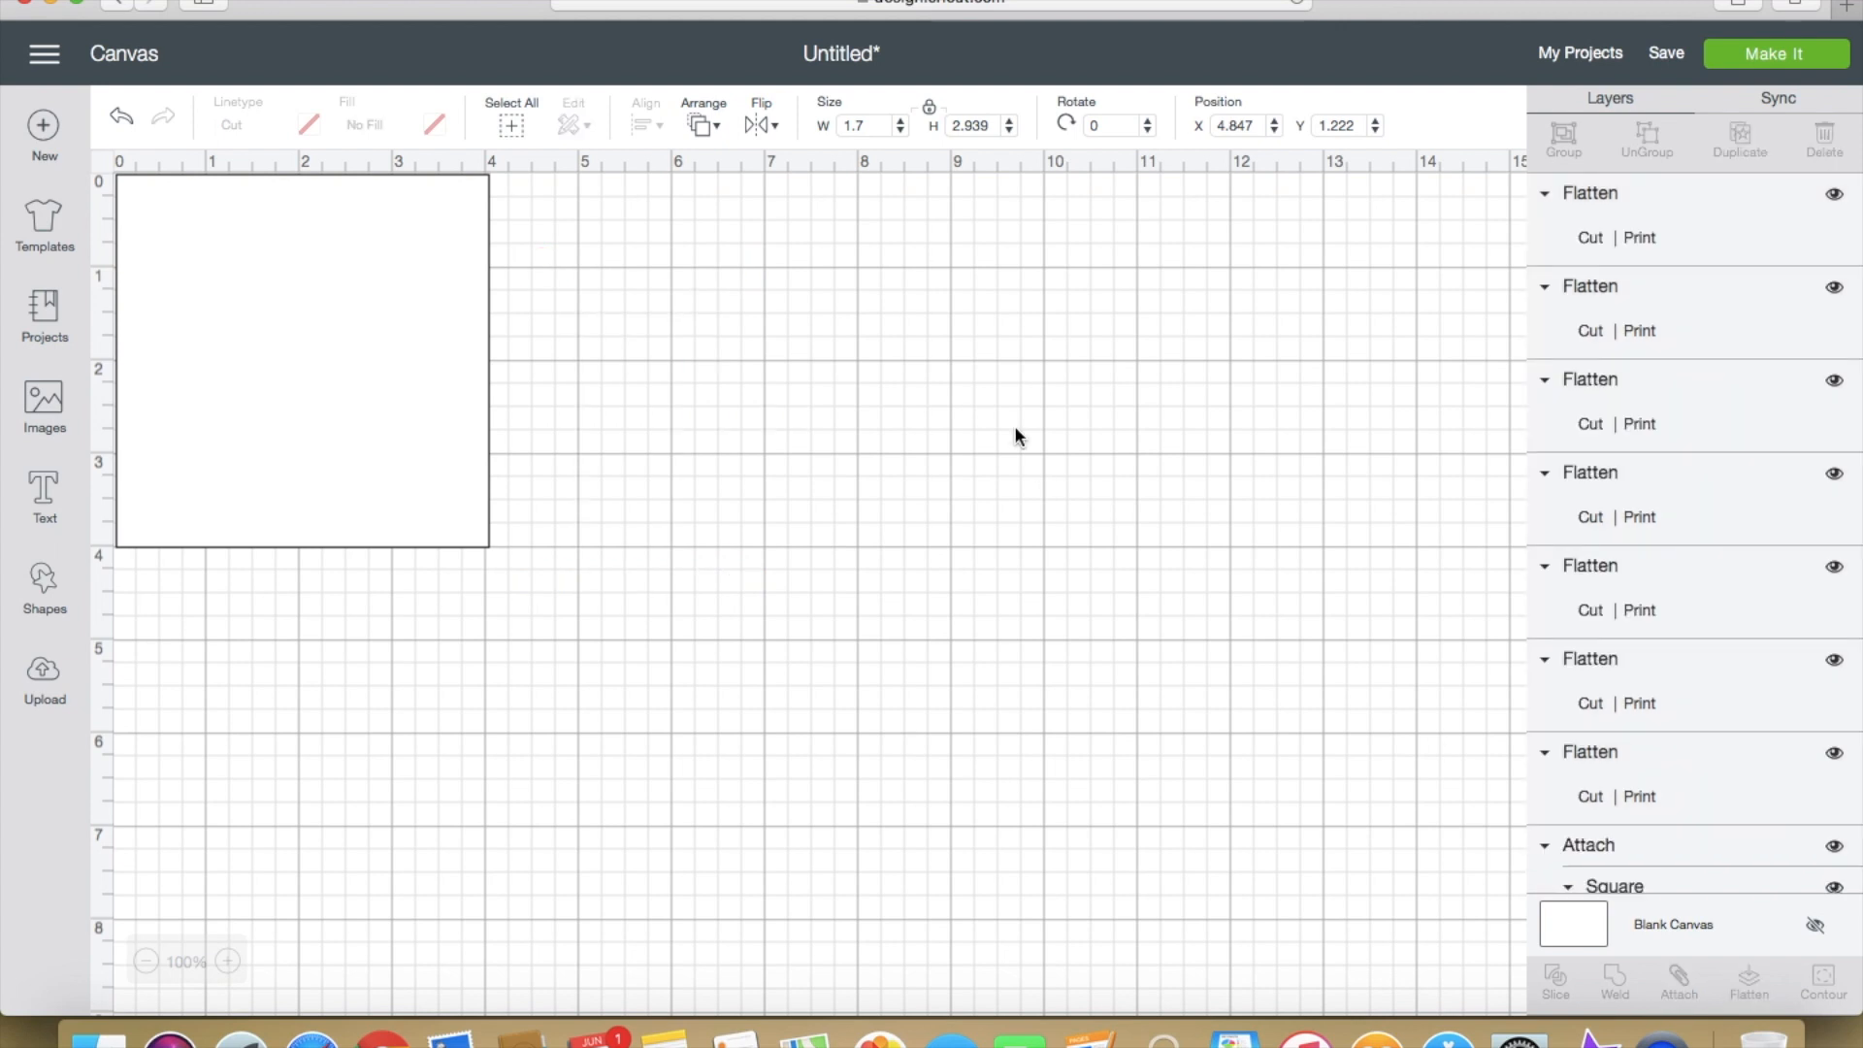
{"action": "left_click_drag", "start_coordinate": [655, 608], "coordinate": [373, 386]}
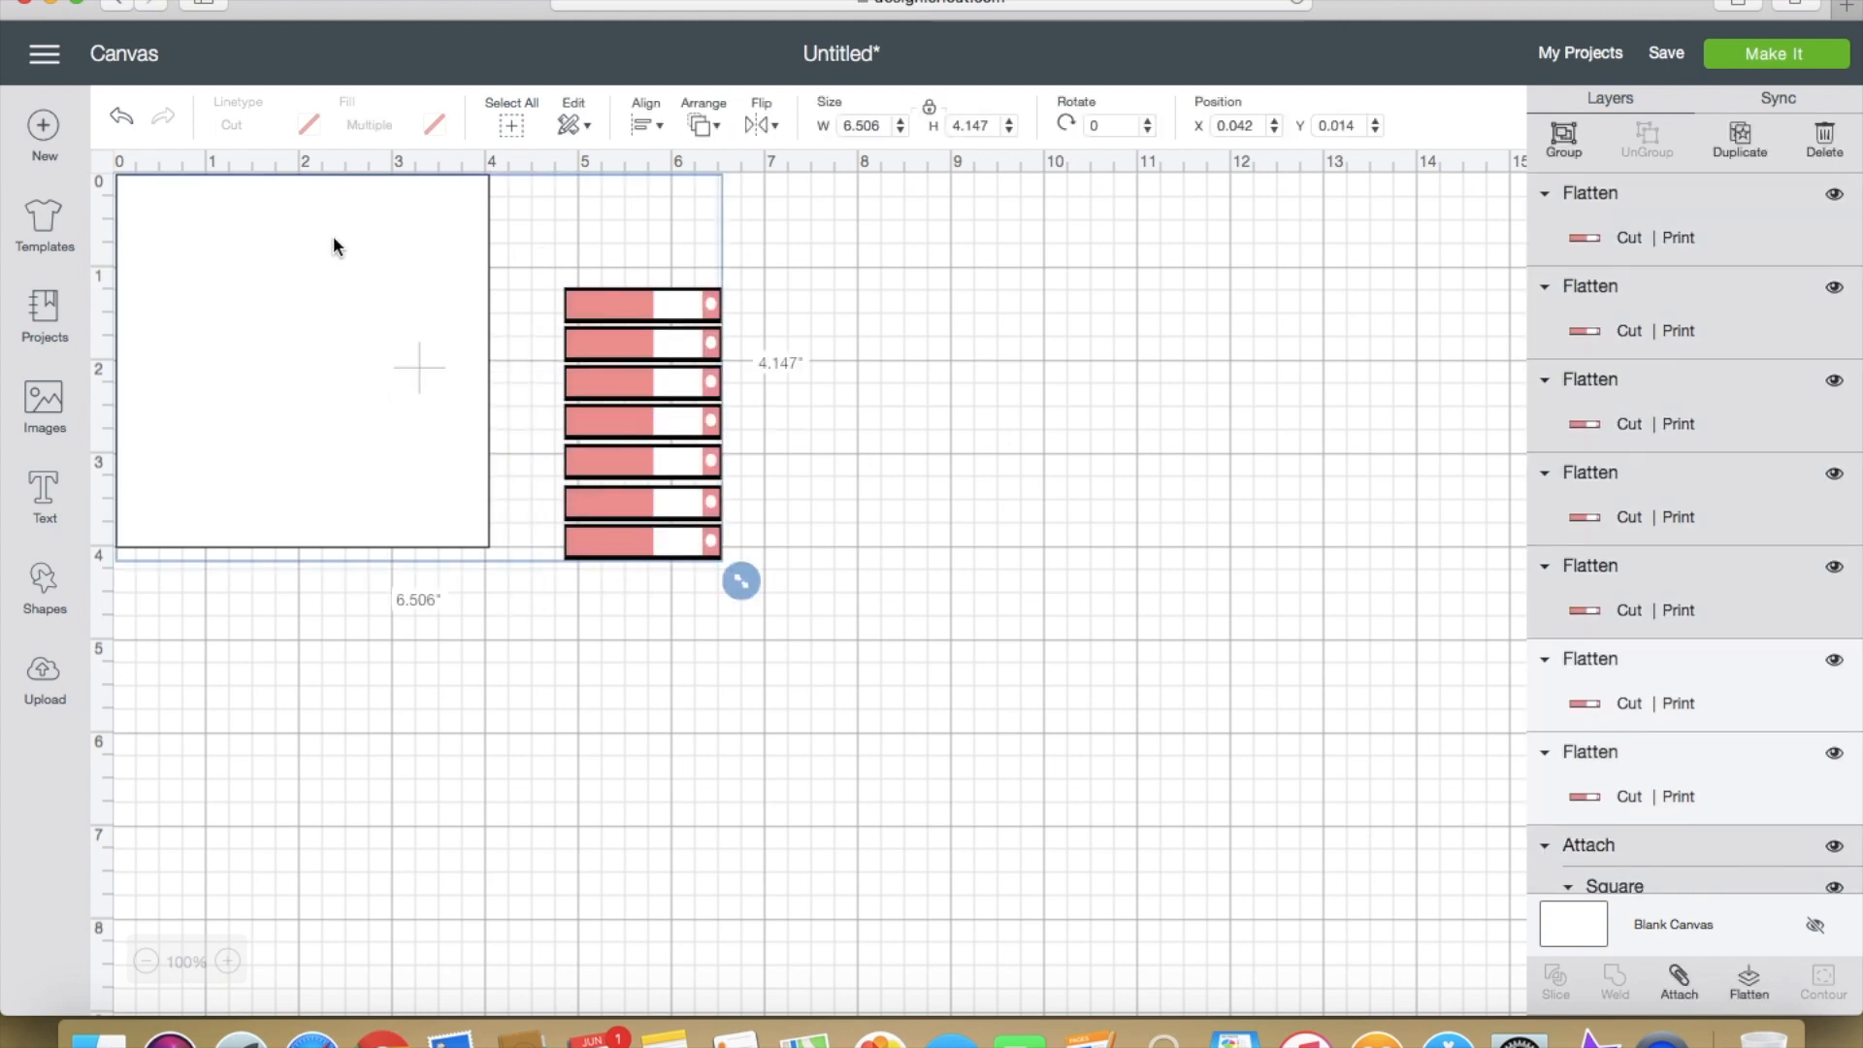
{"action": "left_click", "coordinate": [649, 665]}
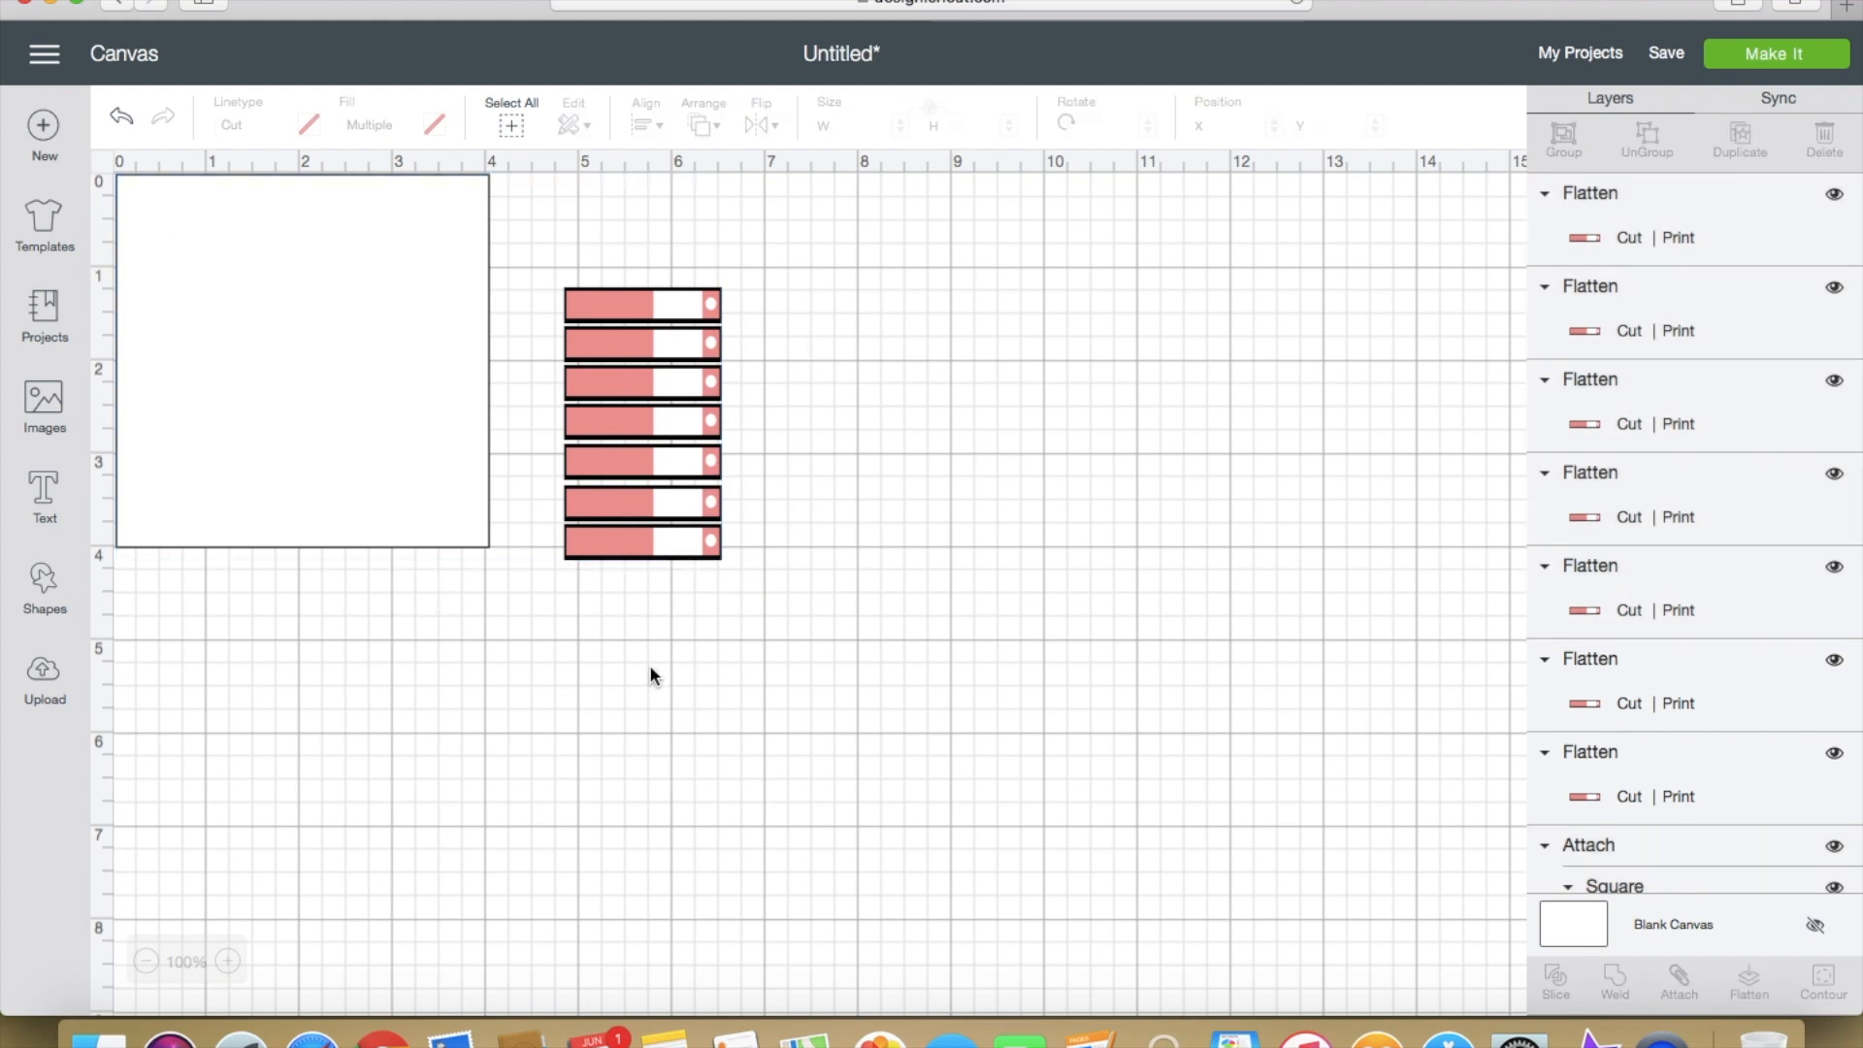
{"action": "left_click_drag", "start_coordinate": [638, 538], "coordinate": [621, 189]}
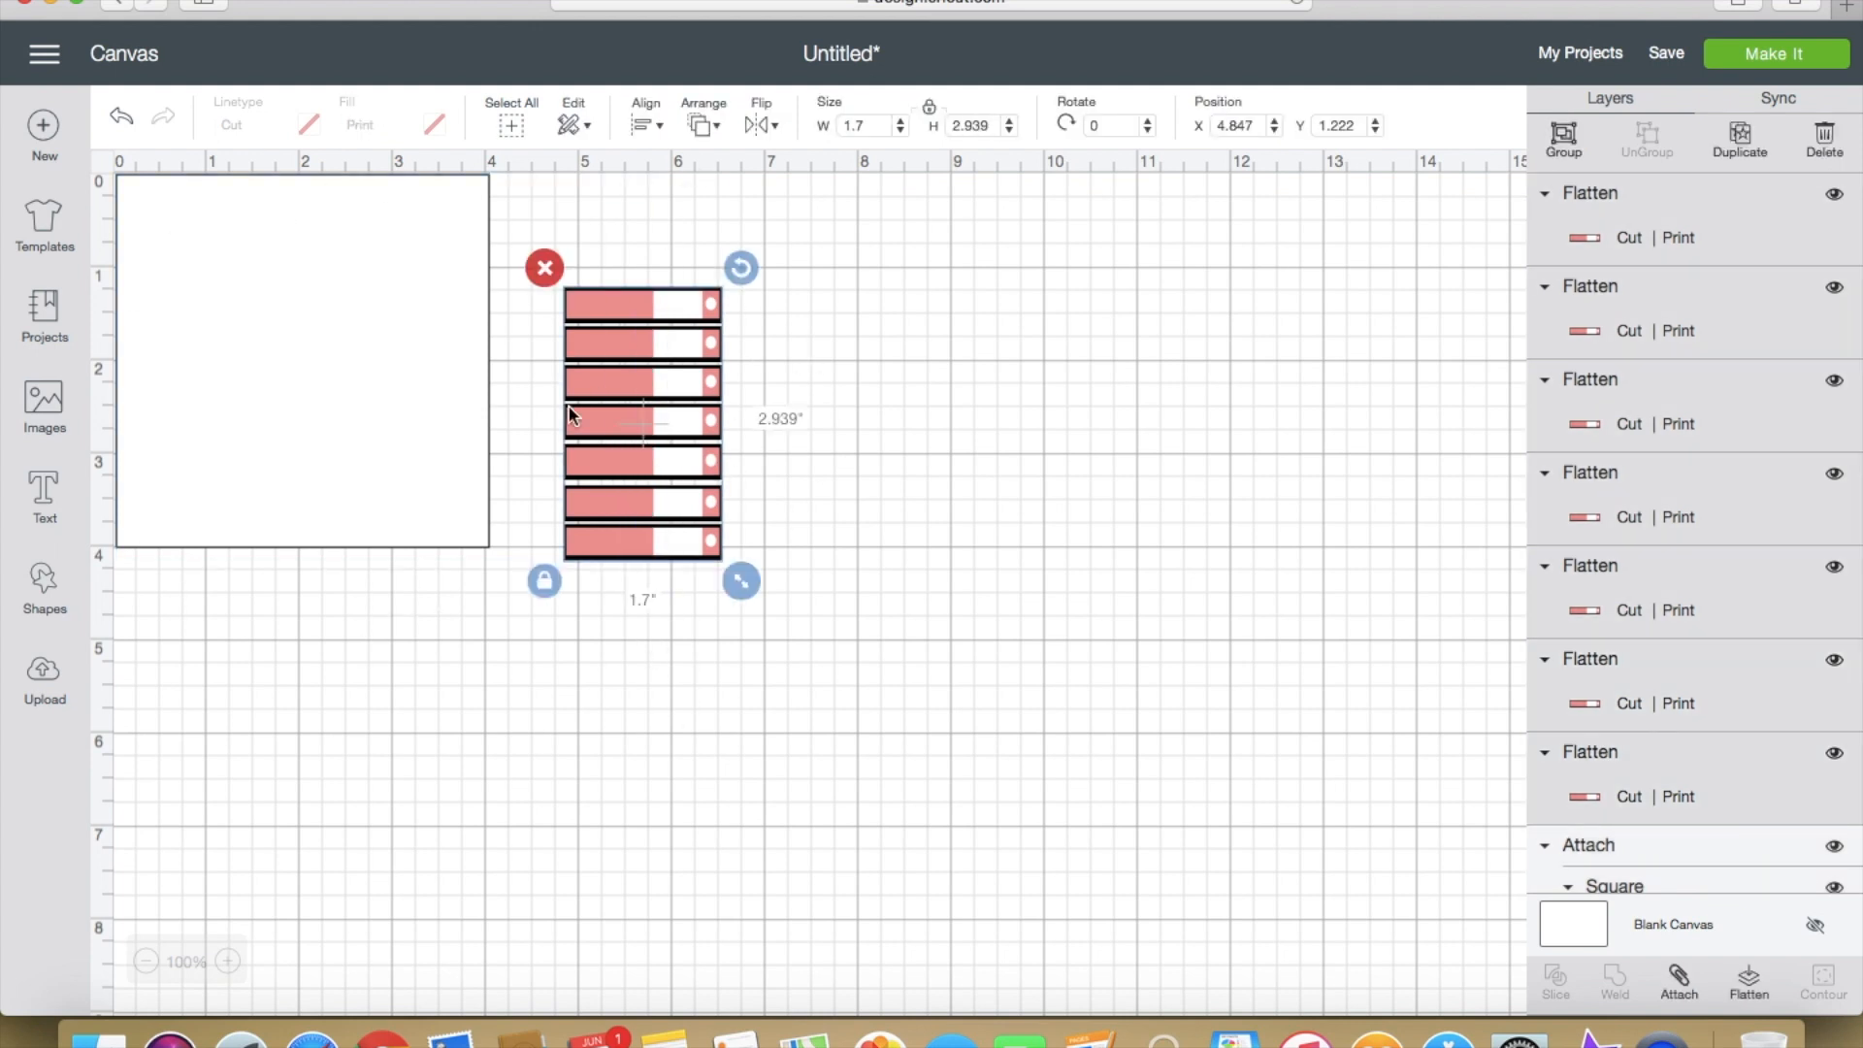
{"action": "left_click", "coordinate": [790, 532]}
{"action": "left_click_drag", "start_coordinate": [790, 532], "coordinate": [217, 318]}
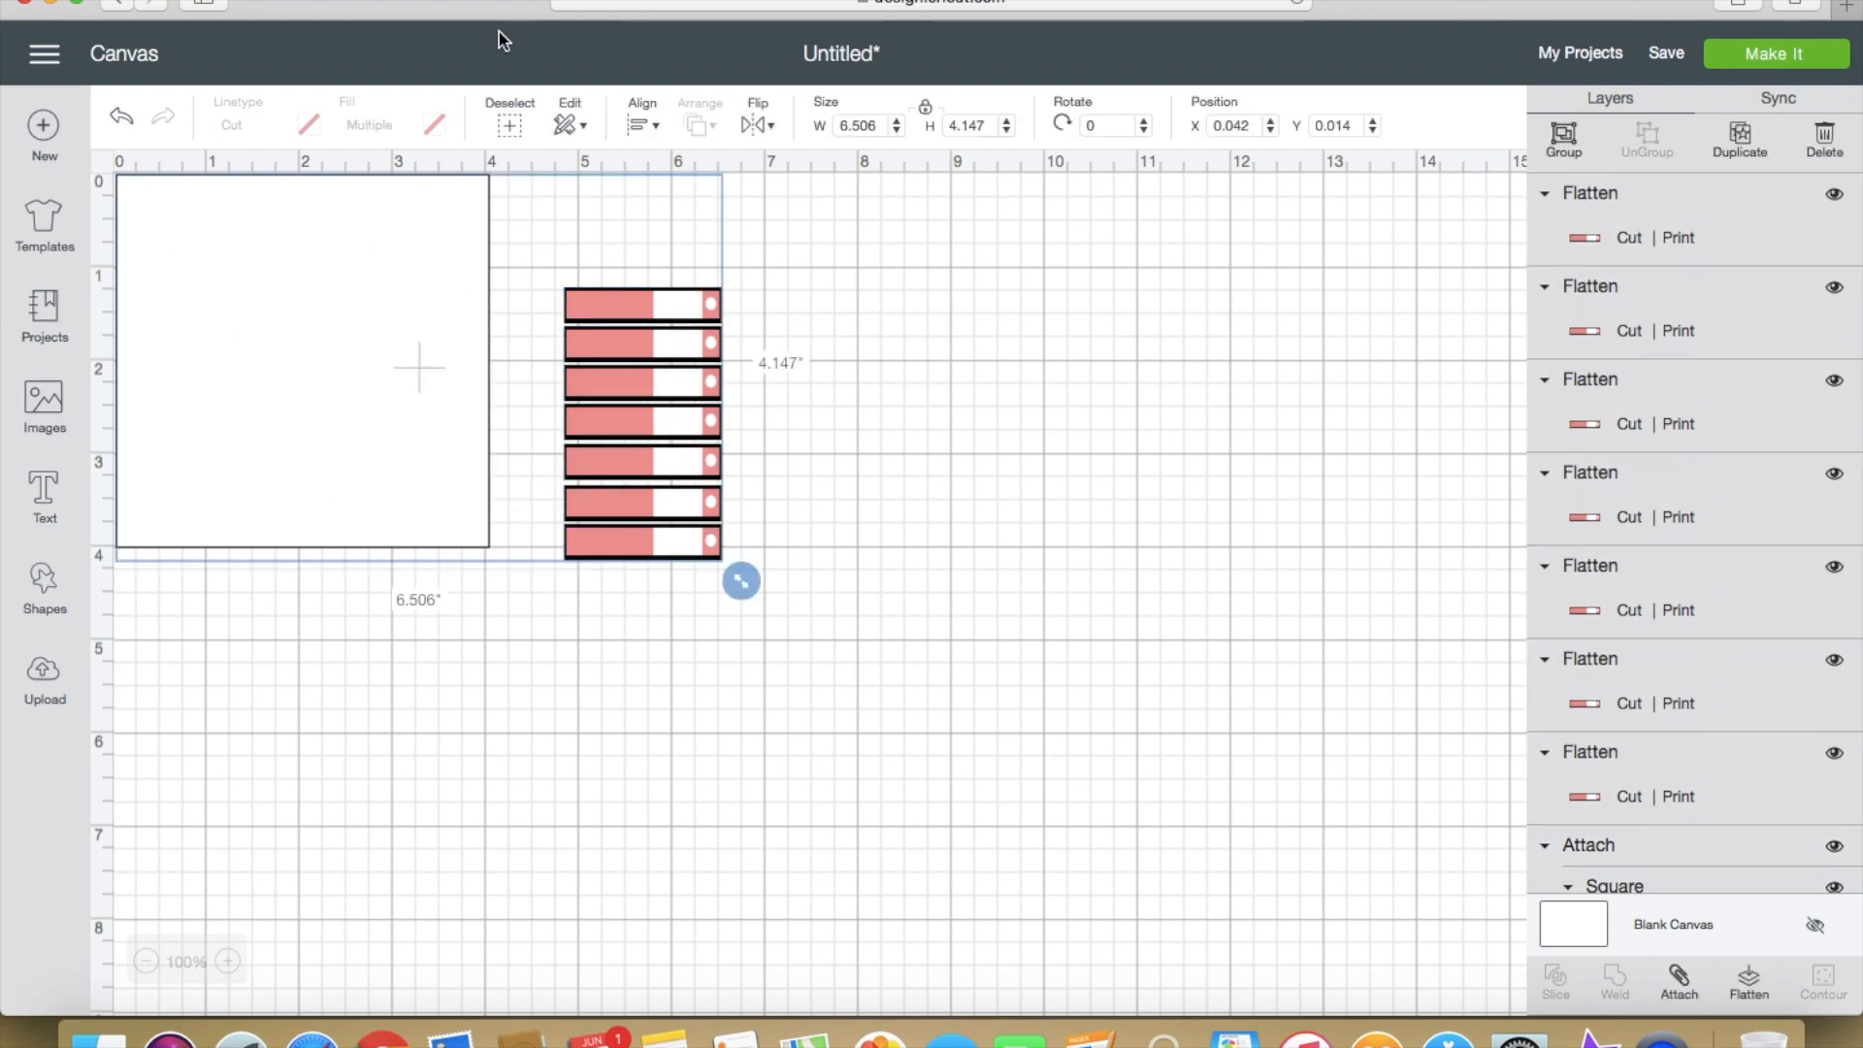
{"action": "left_click", "coordinate": [865, 384]}
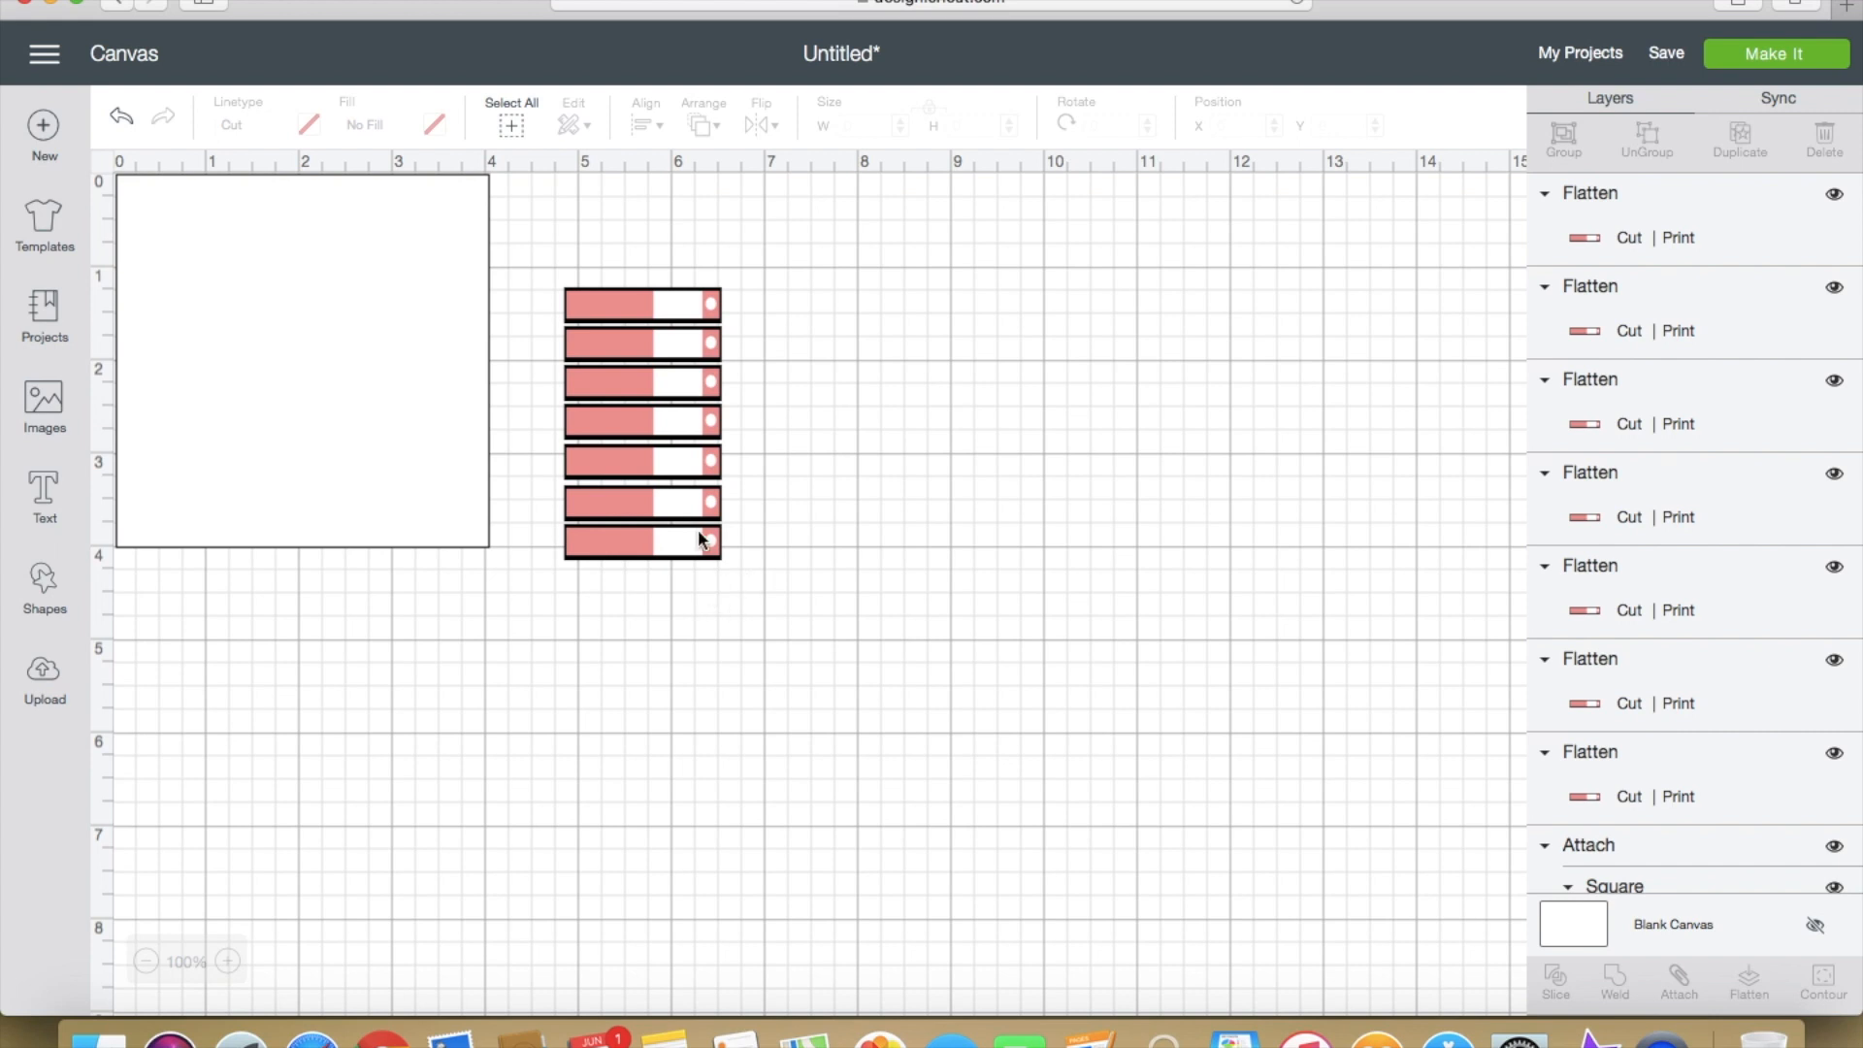
Step: Duplicate the bottom strip twice and stack both copies directly beneath it, the first at about X 4.86, Y 4.18 inches
{"action": "left_click", "coordinate": [669, 356]}
{"action": "left_click", "coordinate": [679, 545]}
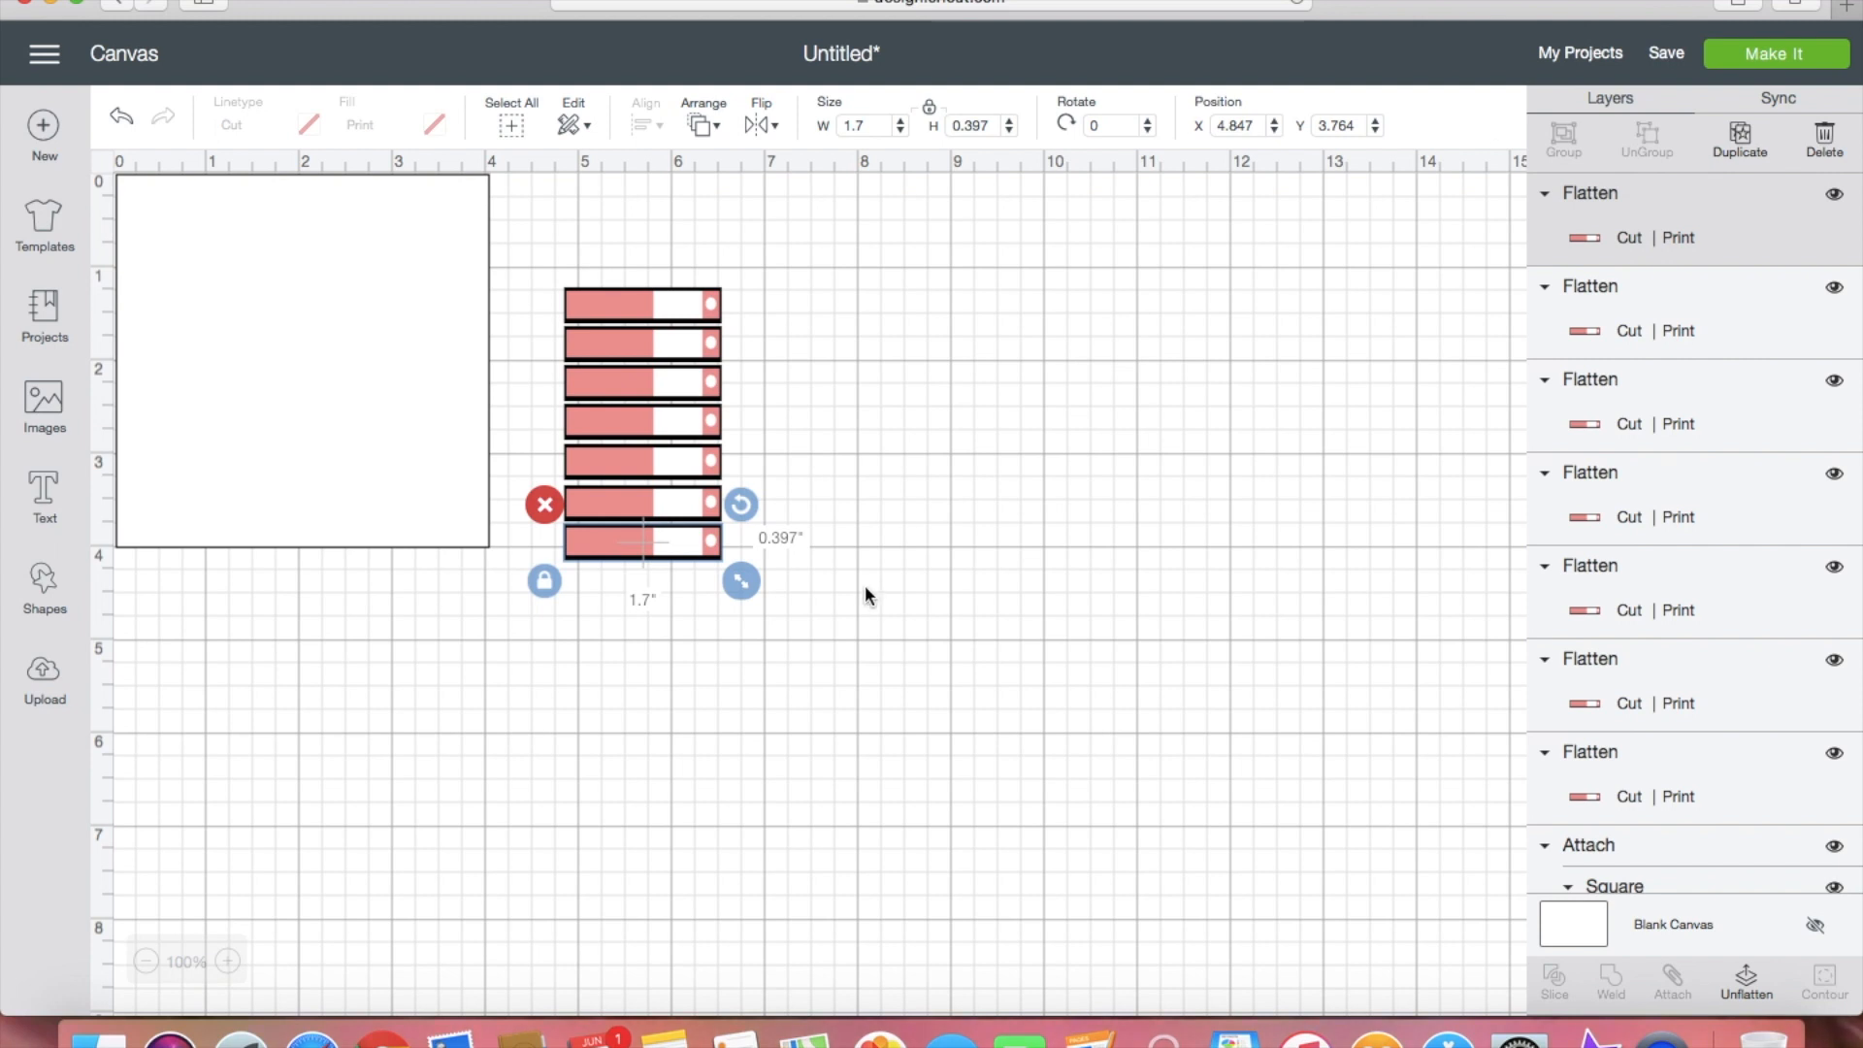
{"action": "left_click", "coordinate": [1741, 144]}
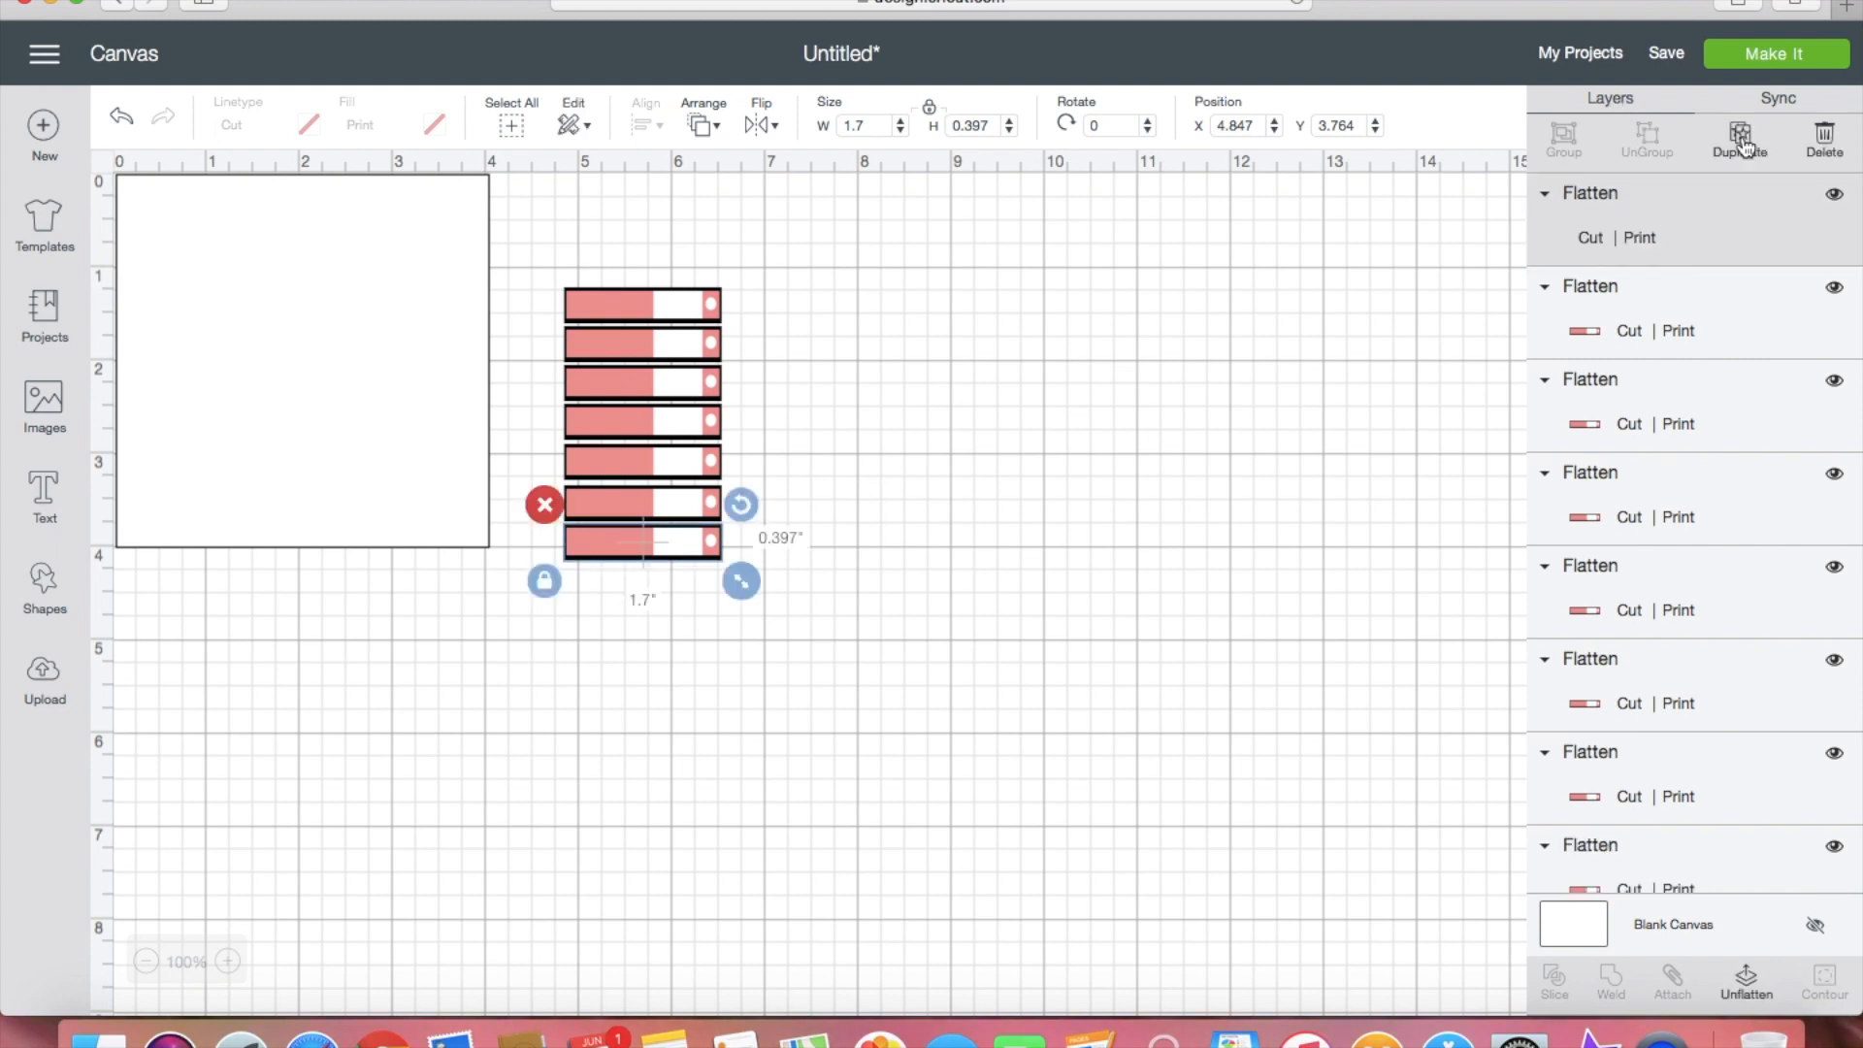
{"action": "left_click", "coordinate": [1742, 143]}
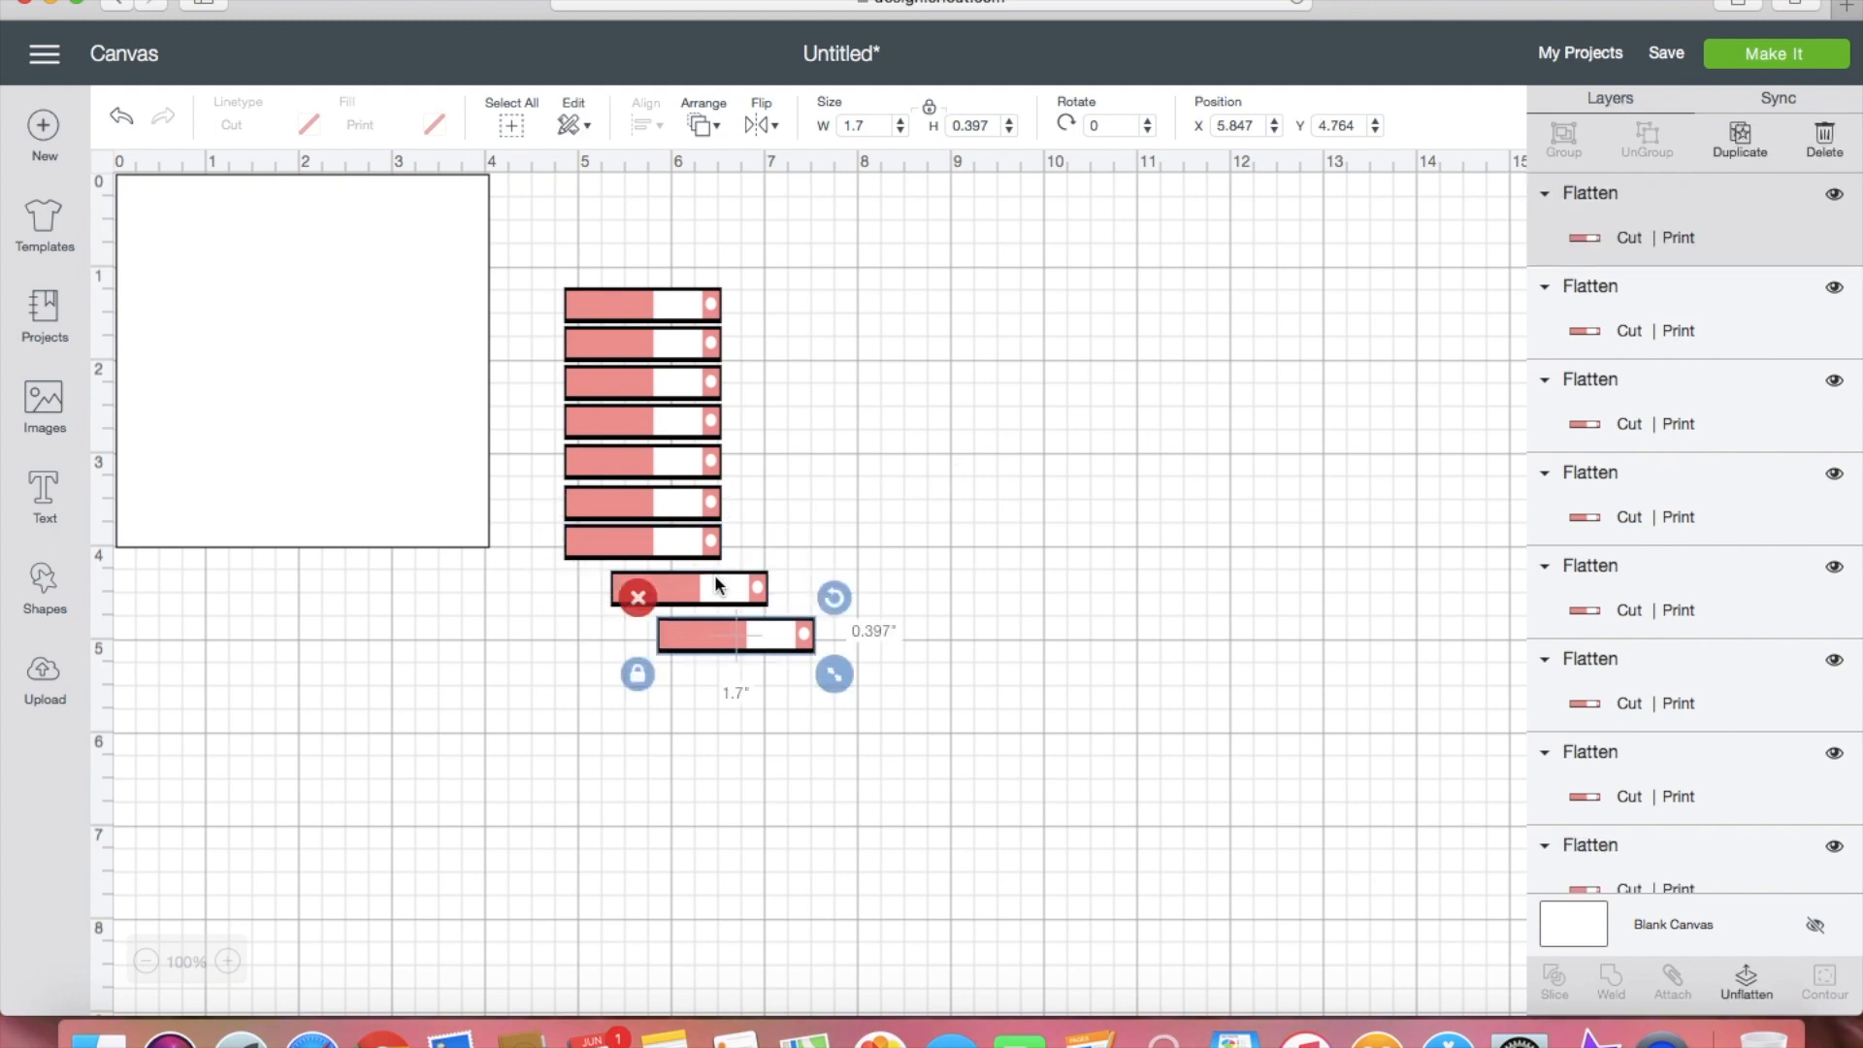
{"action": "left_click_drag", "start_coordinate": [722, 602], "coordinate": [679, 586]}
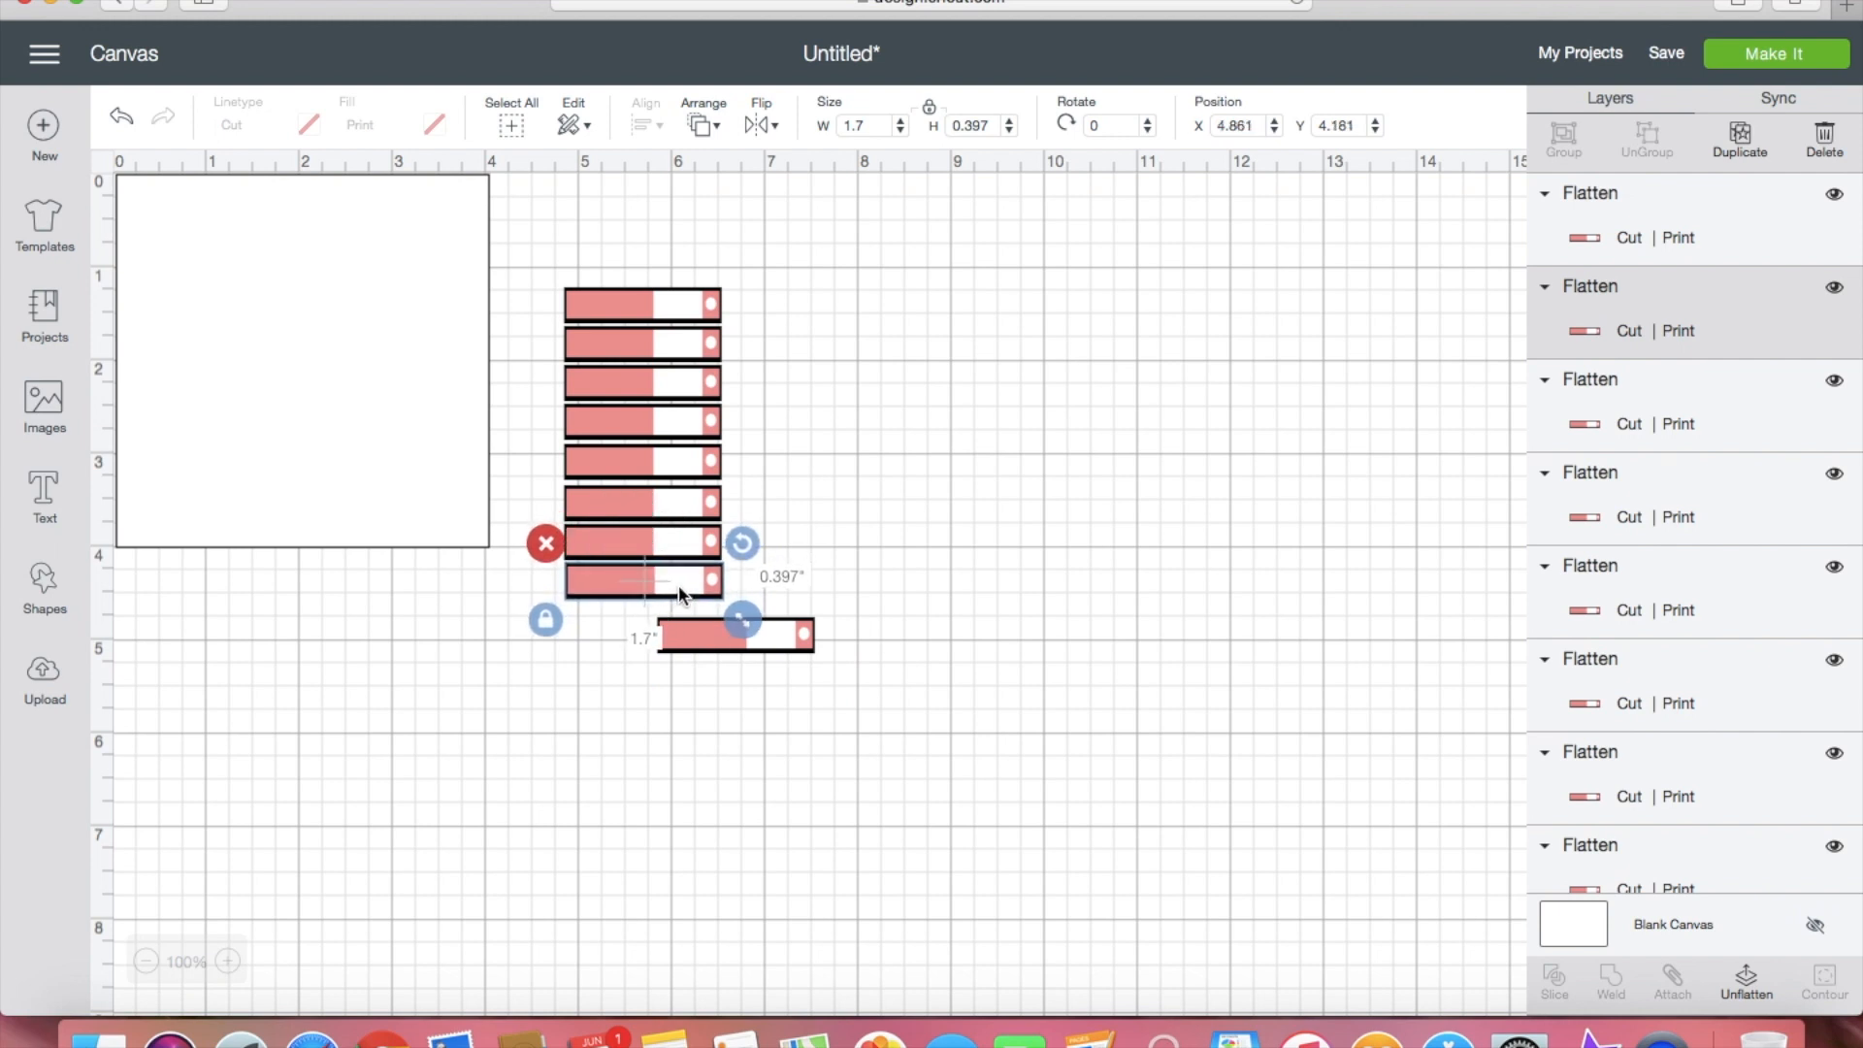
{"action": "left_click_drag", "start_coordinate": [727, 645], "coordinate": [624, 637]}
Step: Select all nine strips in the column and center them horizontally
{"action": "left_click_drag", "start_coordinate": [757, 699], "coordinate": [609, 310]}
{"action": "left_click", "coordinate": [645, 121]}
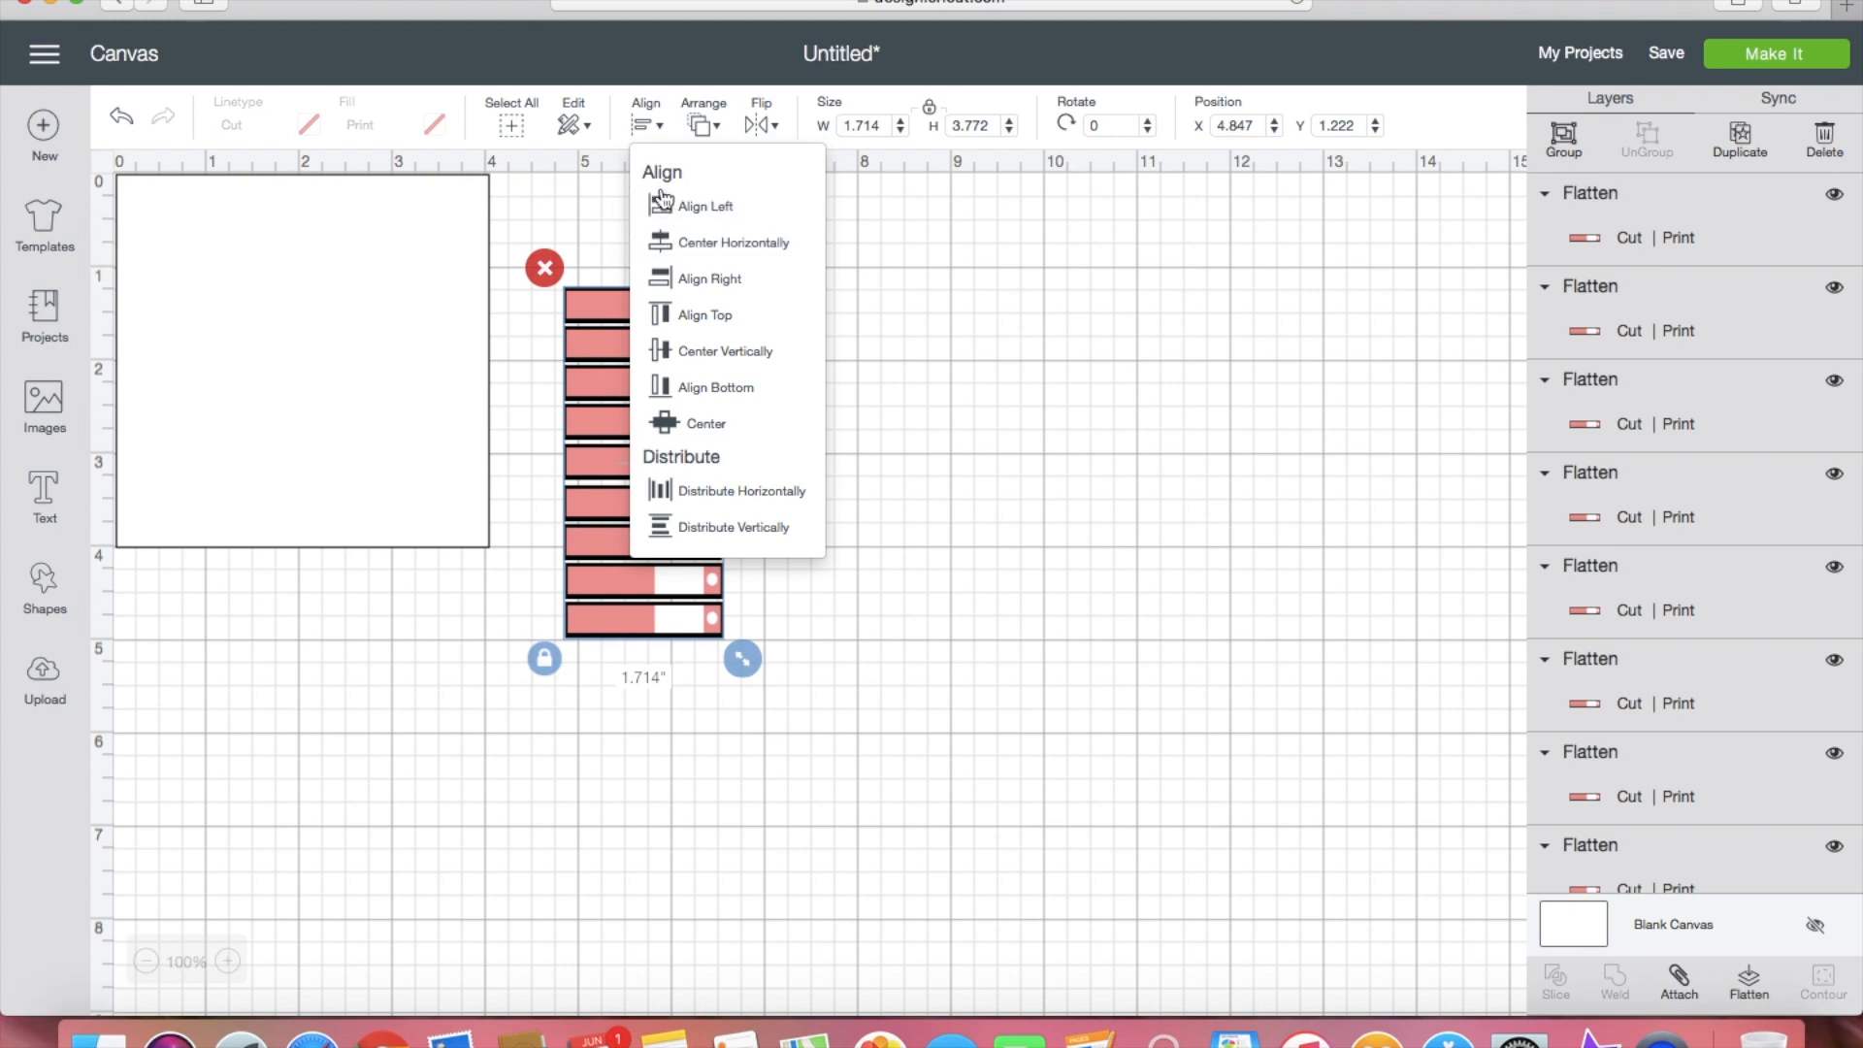
{"action": "left_click", "coordinate": [683, 247]}
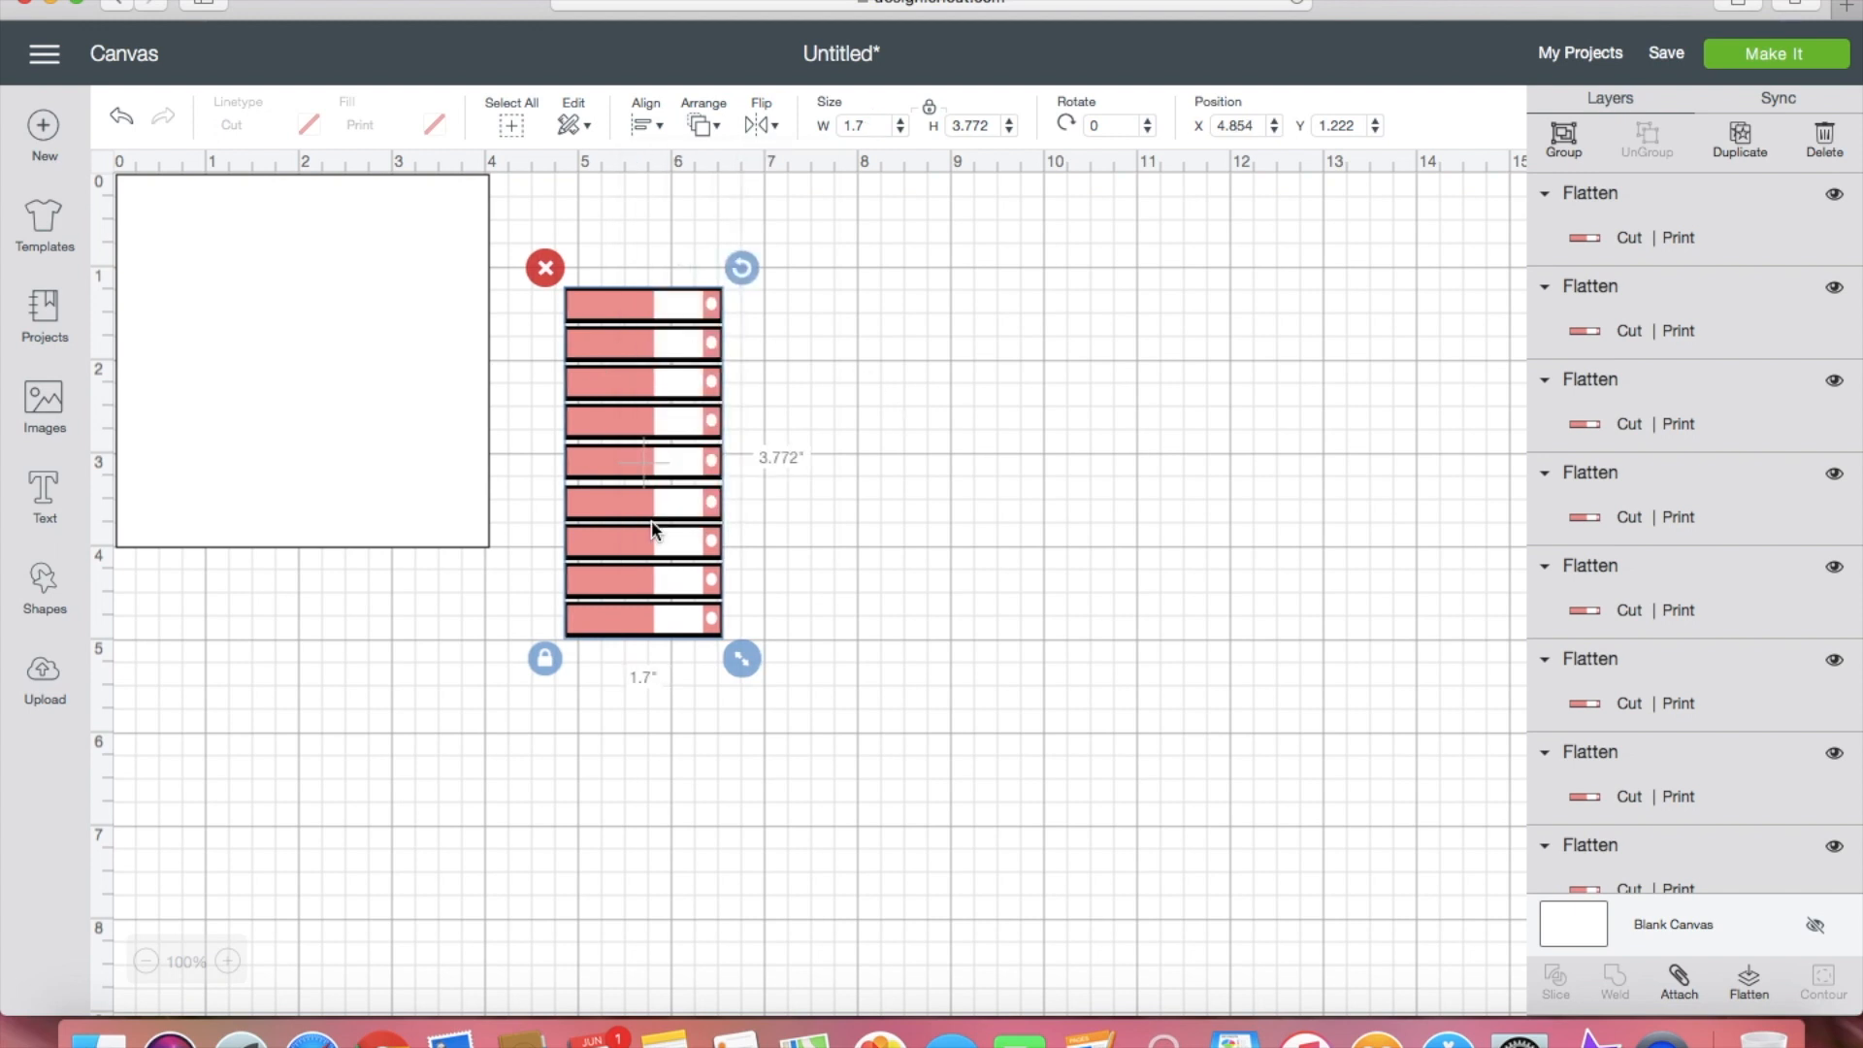
Step: Attach all nine strips together and move the column onto the large white square, to about X 0.15, Y 0.08 inches
{"action": "left_click", "coordinate": [870, 444]}
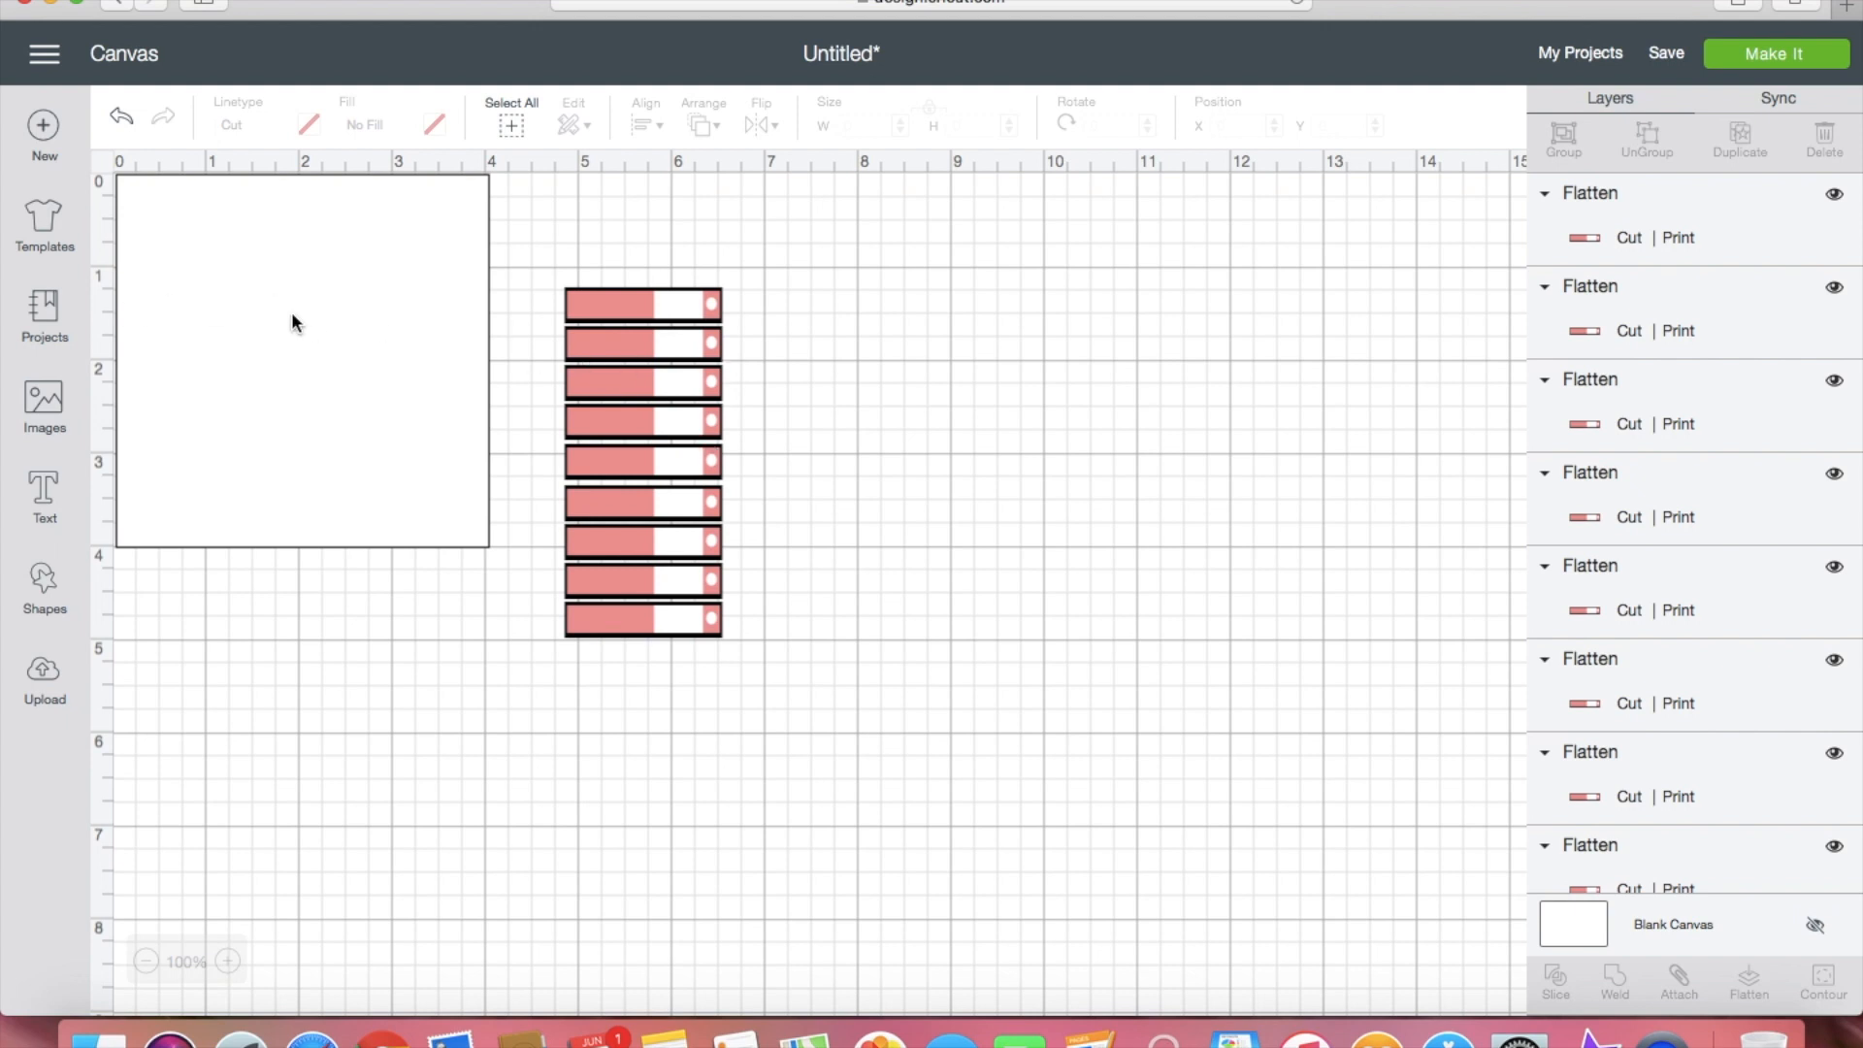
{"action": "right_click", "coordinate": [665, 690]}
{"action": "left_click", "coordinate": [727, 507]}
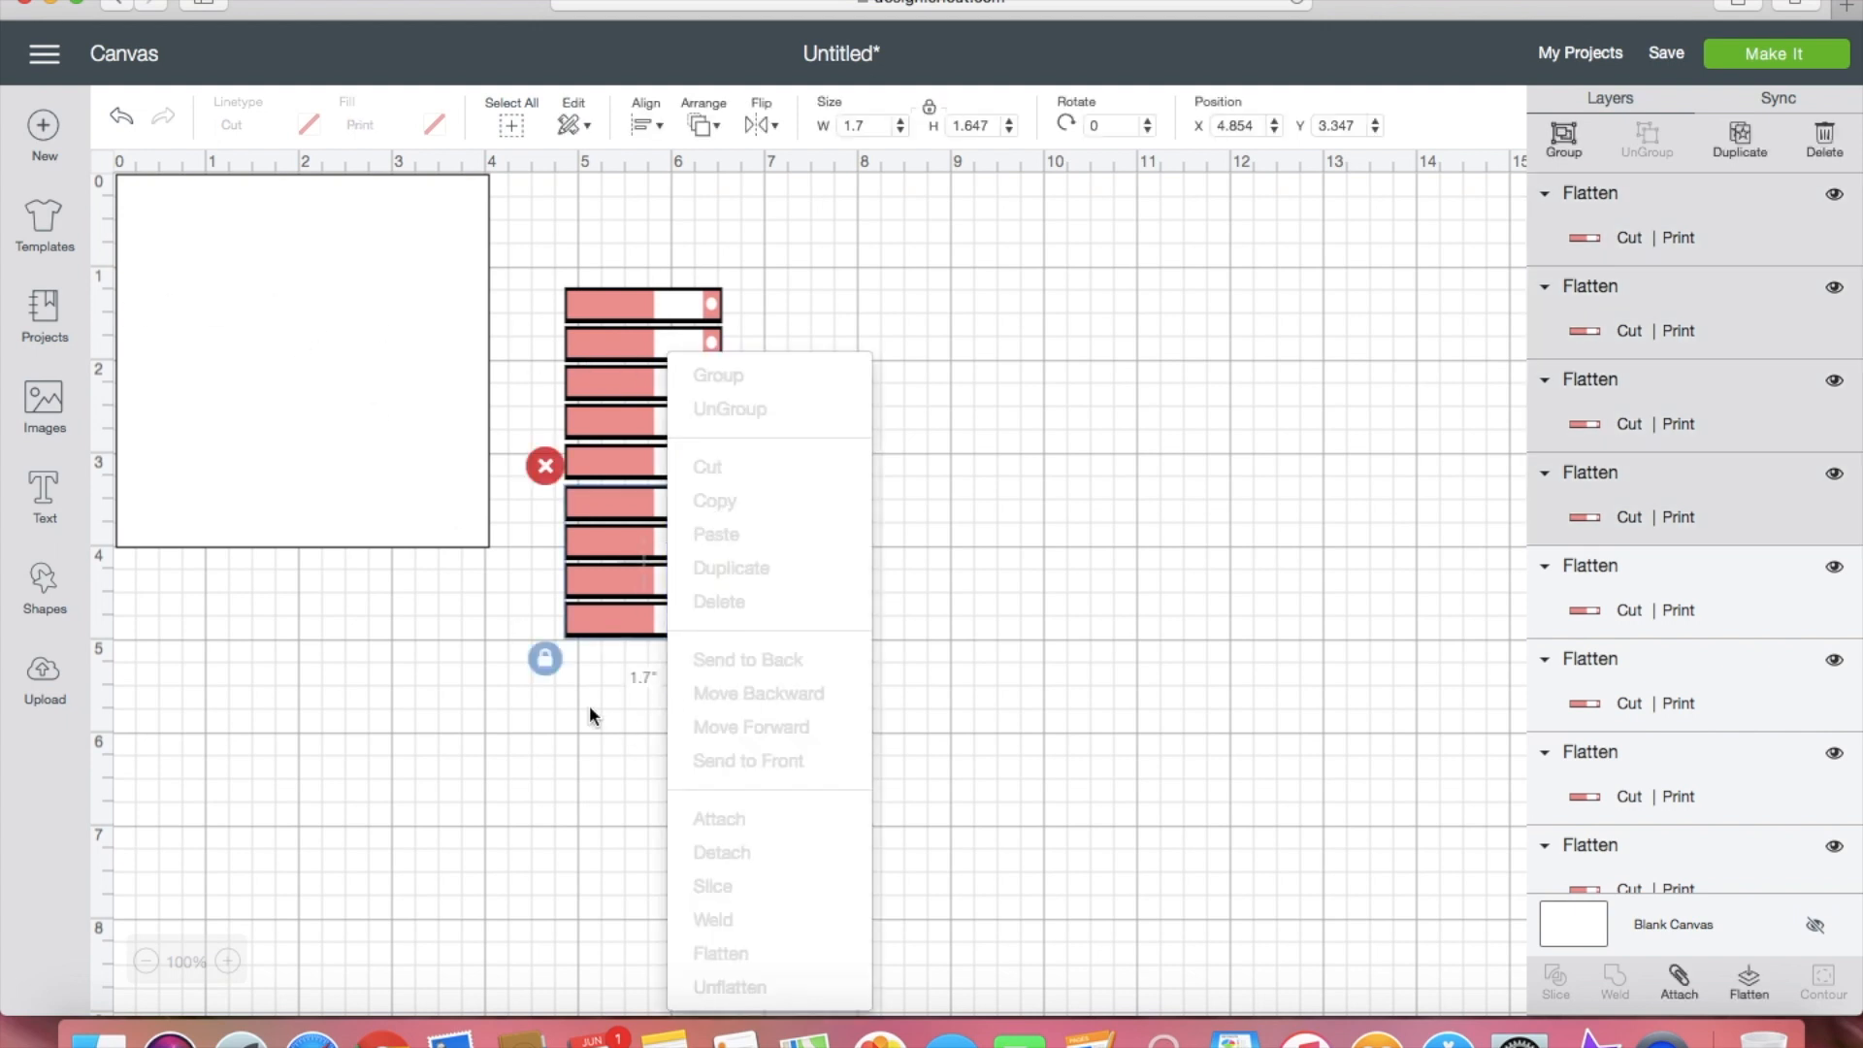
{"action": "left_click", "coordinate": [584, 716]}
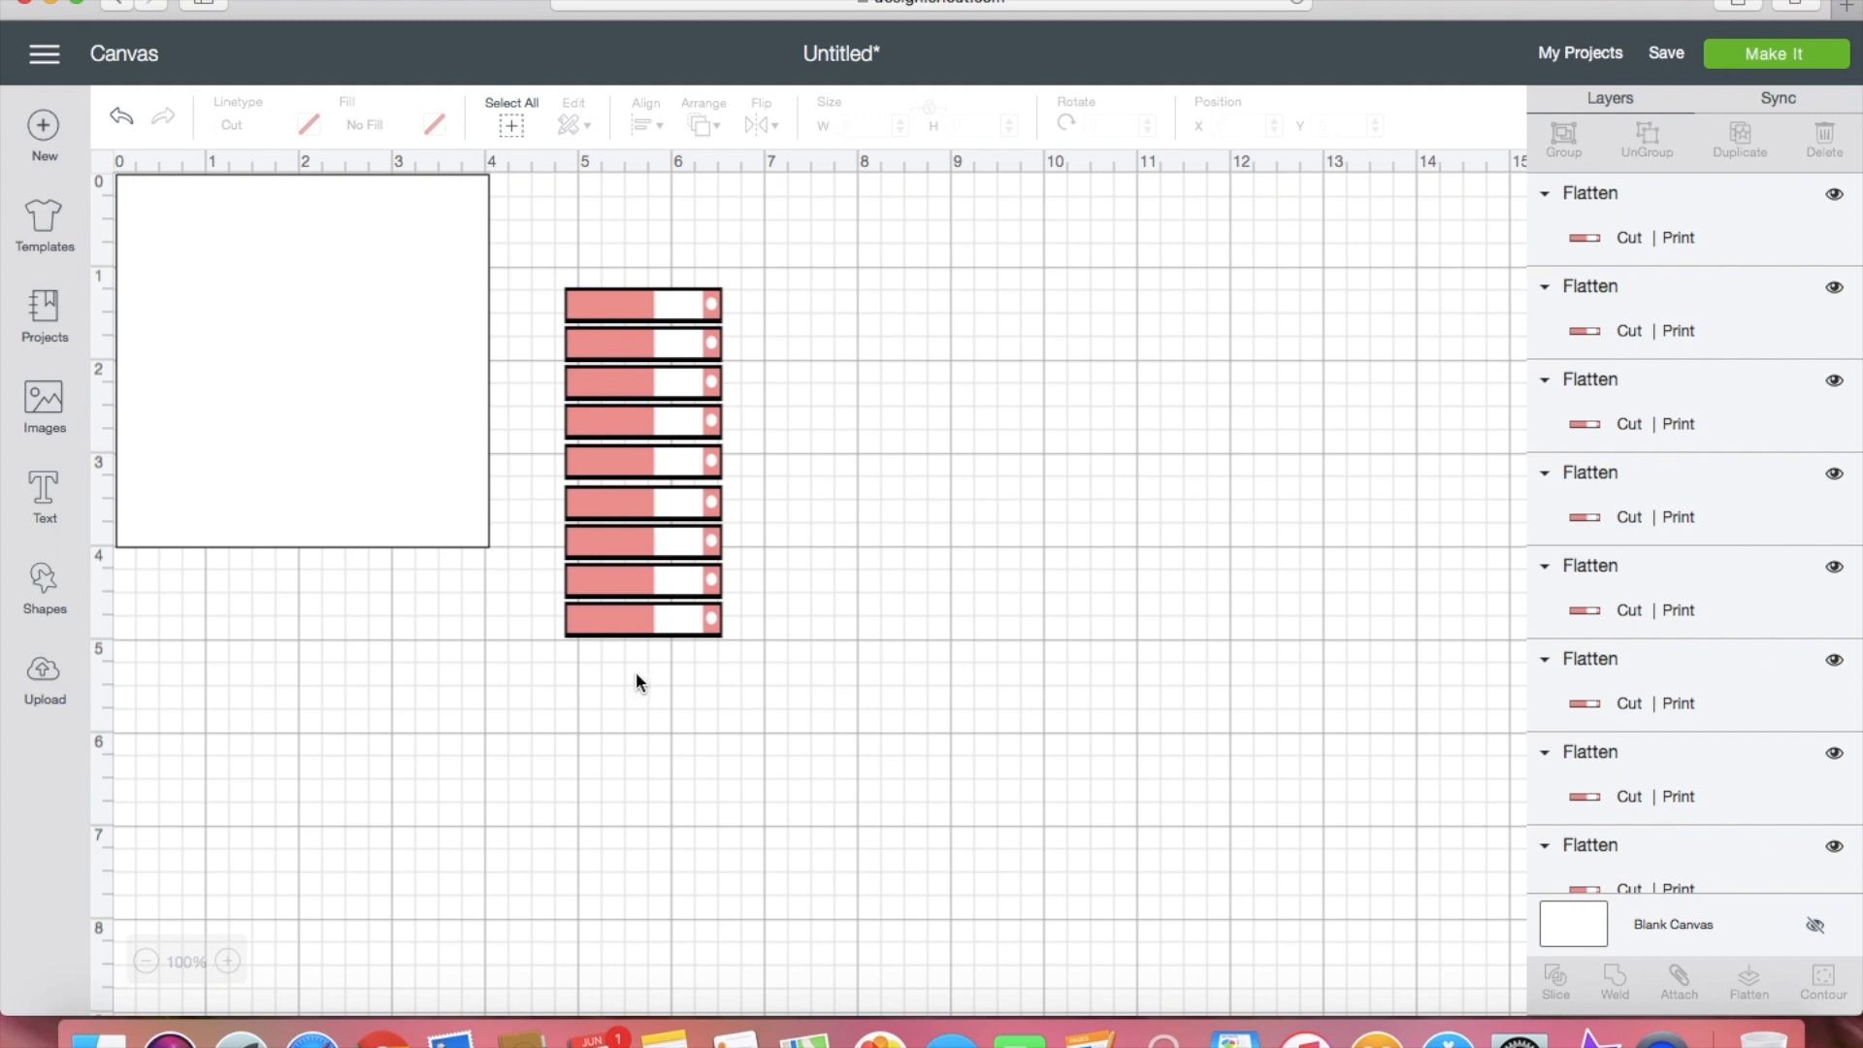
{"action": "left_click_drag", "start_coordinate": [649, 649], "coordinate": [692, 320]}
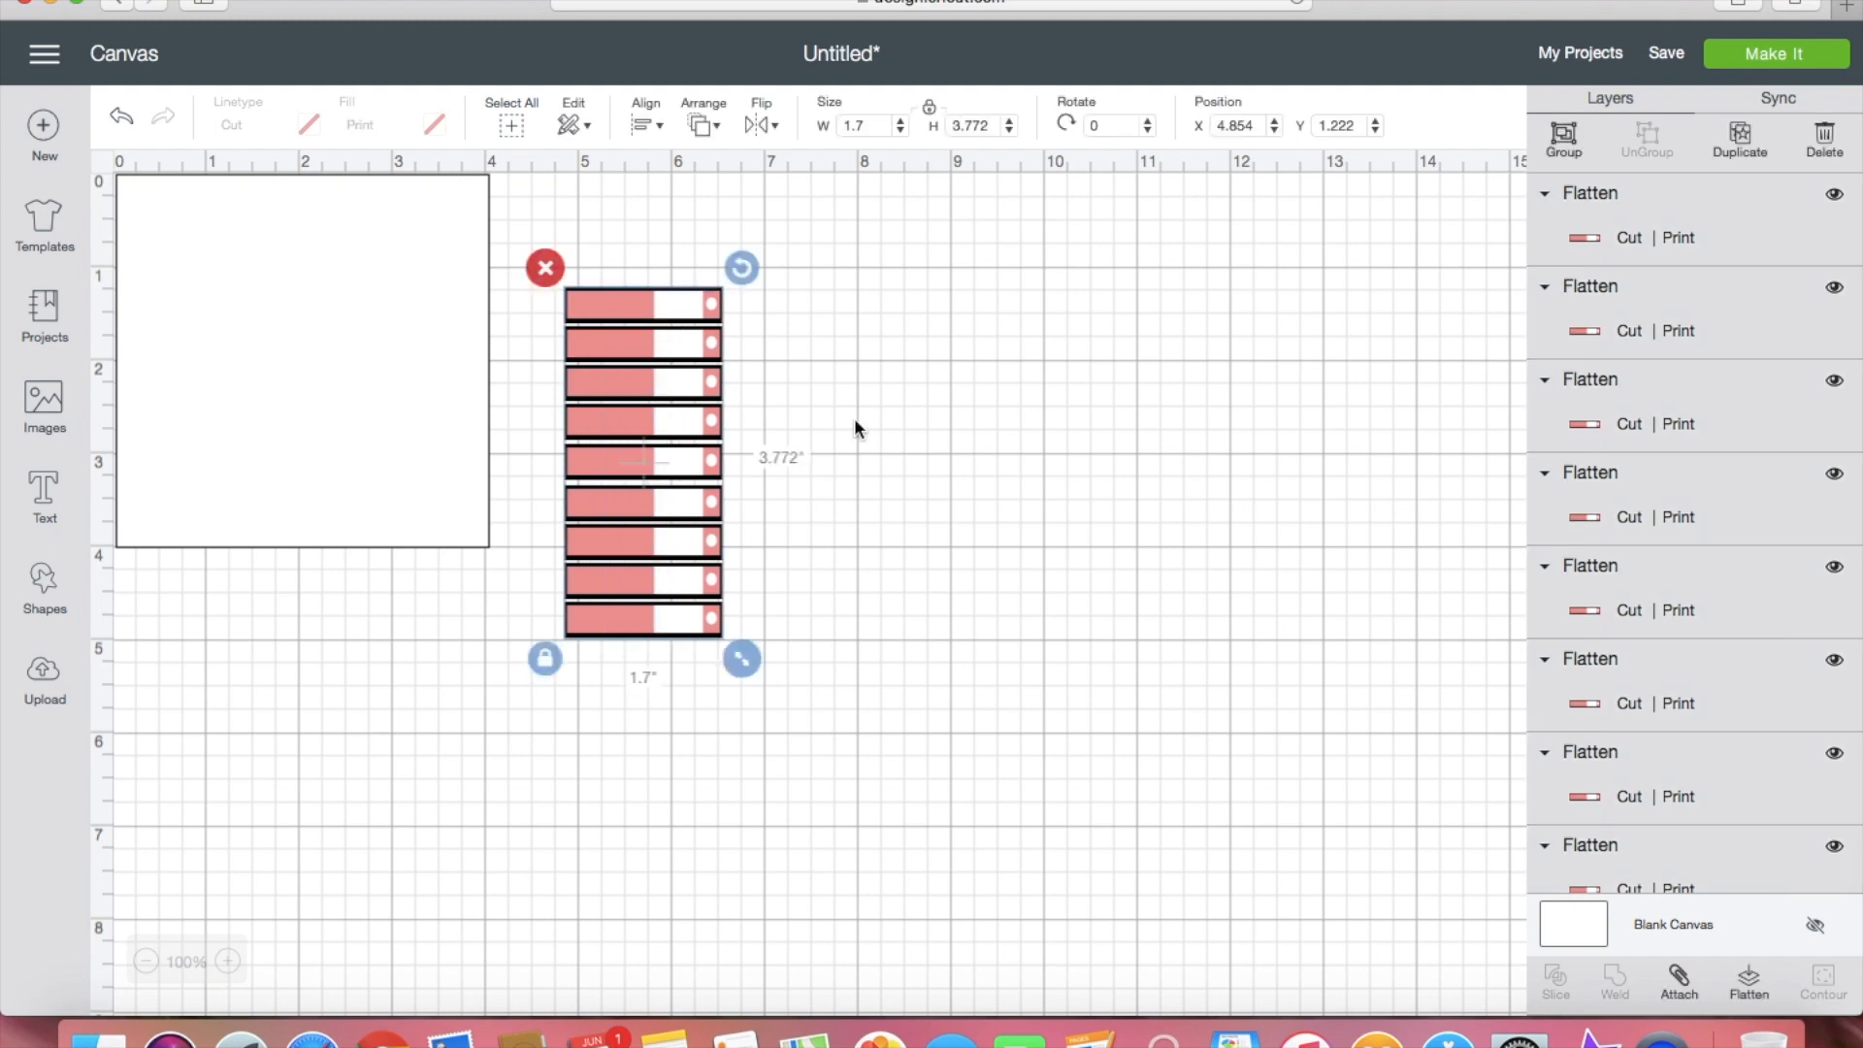
{"action": "left_click", "coordinate": [1679, 980]}
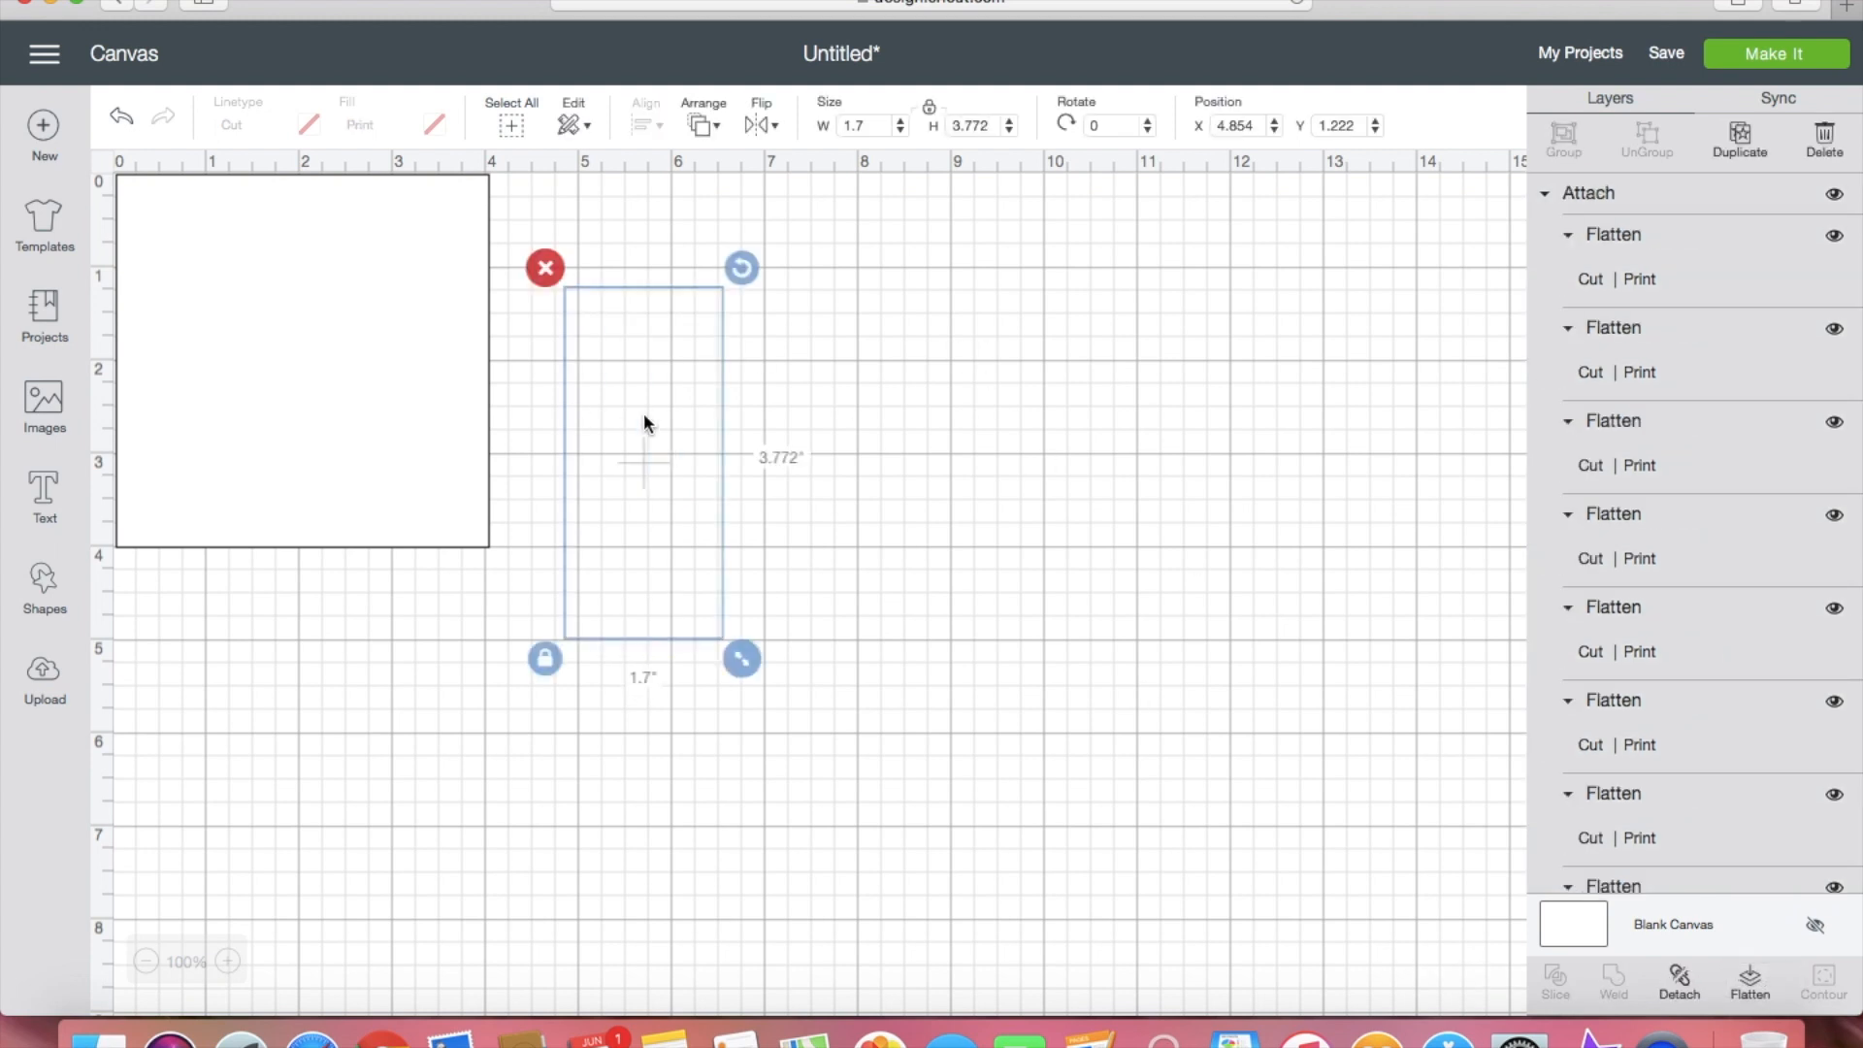
{"action": "left_click_drag", "start_coordinate": [630, 425], "coordinate": [190, 321]}
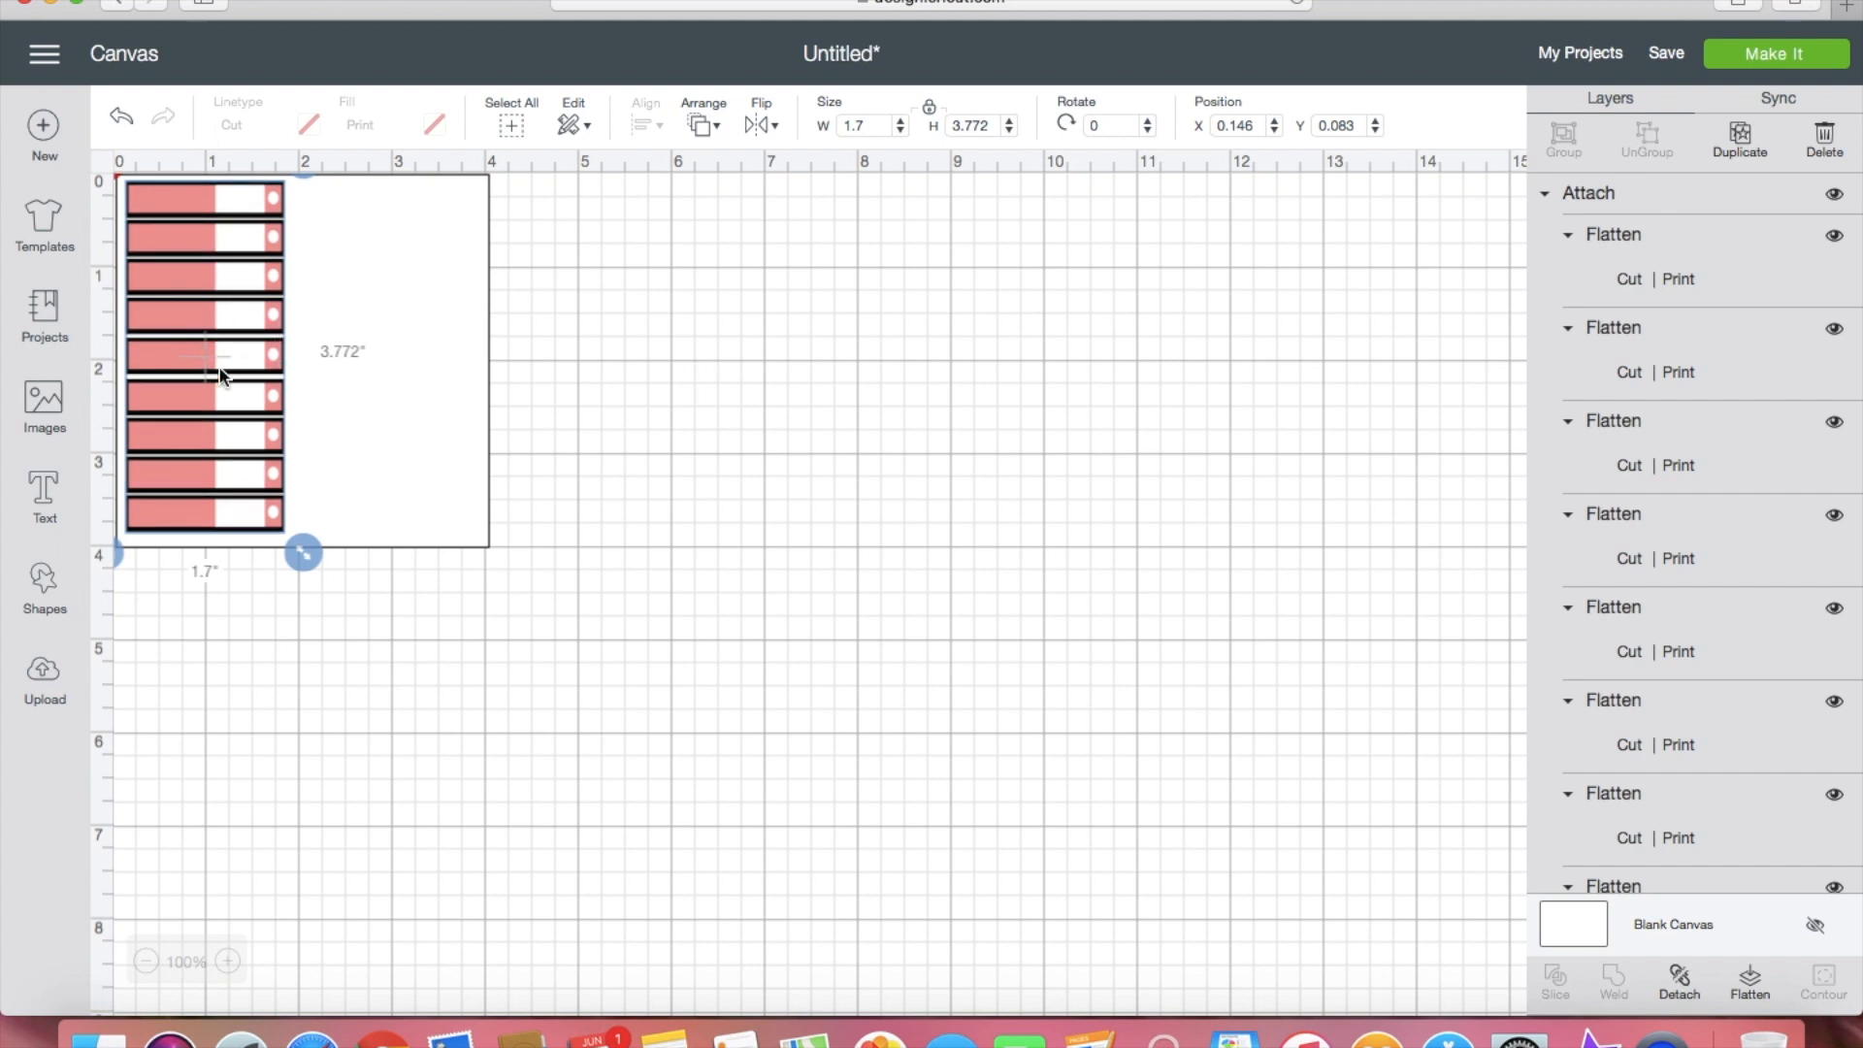
Step: Detach the column beside the square at about X 4.55, Y 1.04 inches, and nudge its bottom four strips up to about Y 3.14
{"action": "left_click_drag", "start_coordinate": [223, 374], "coordinate": [632, 465]}
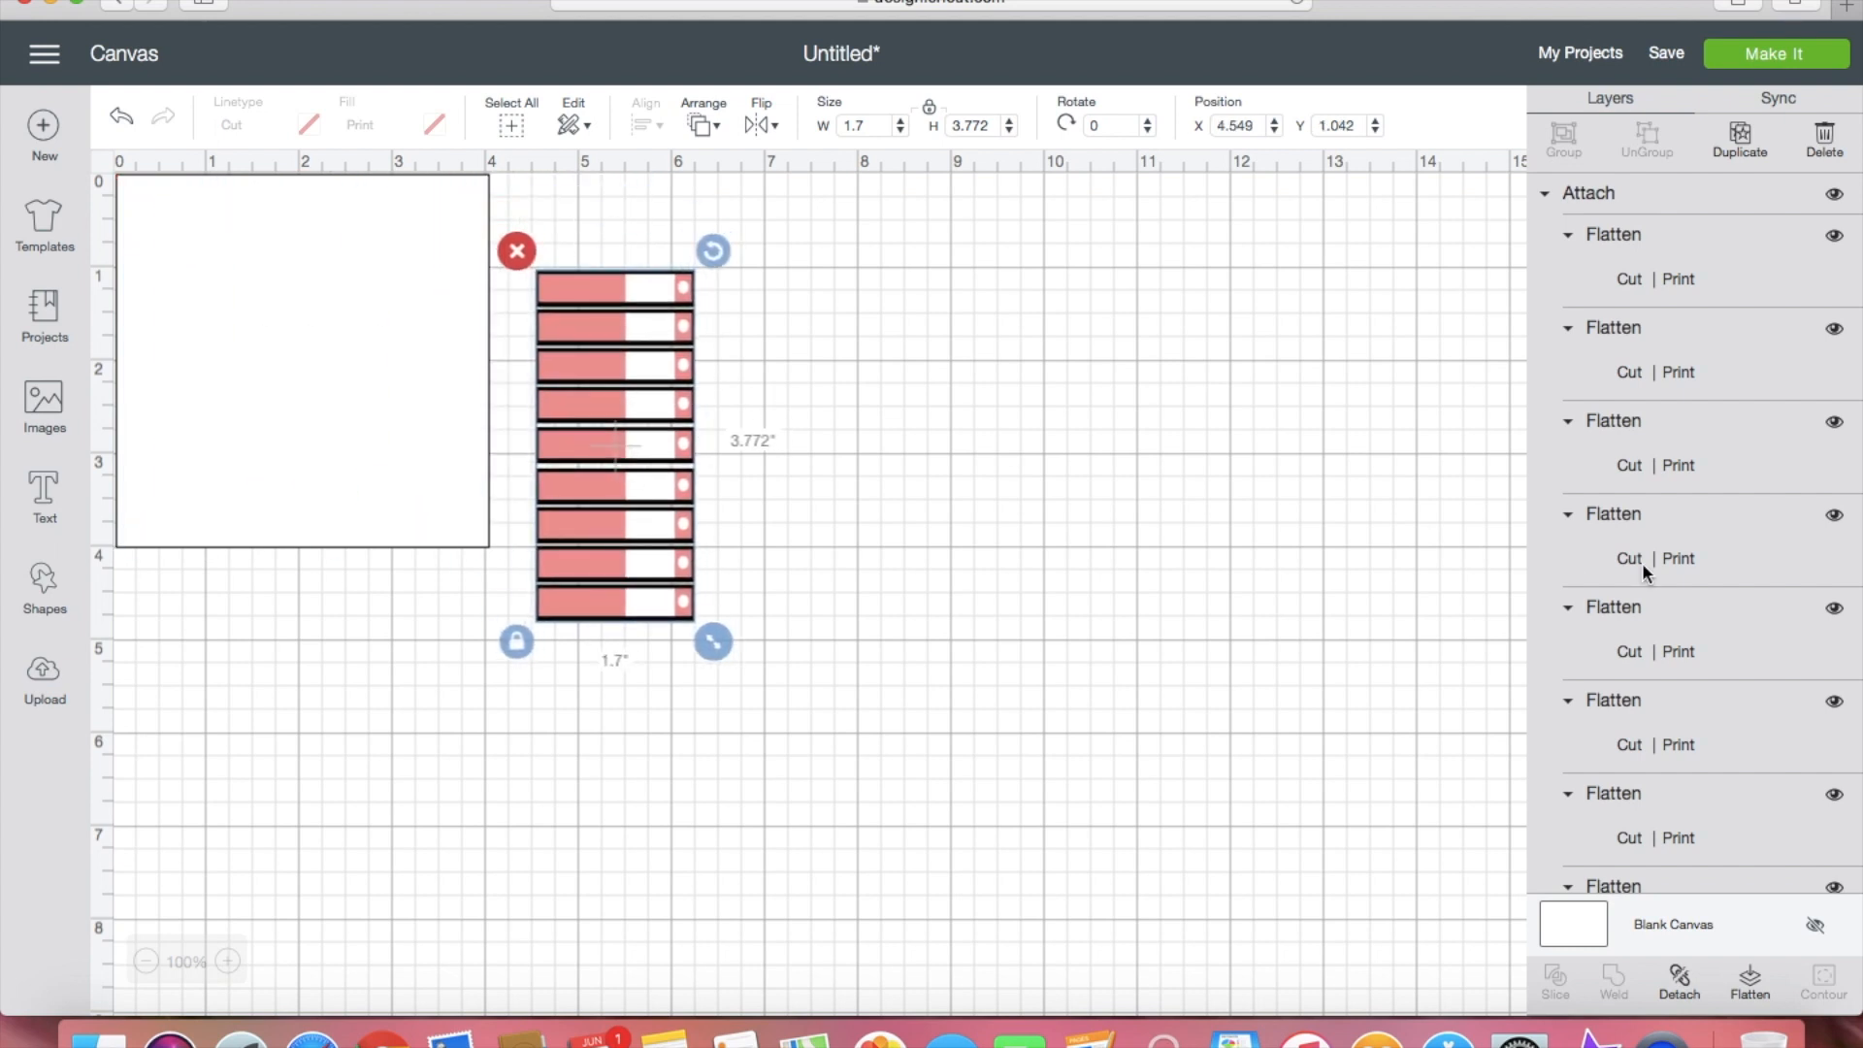
{"action": "left_click", "coordinate": [1679, 980]}
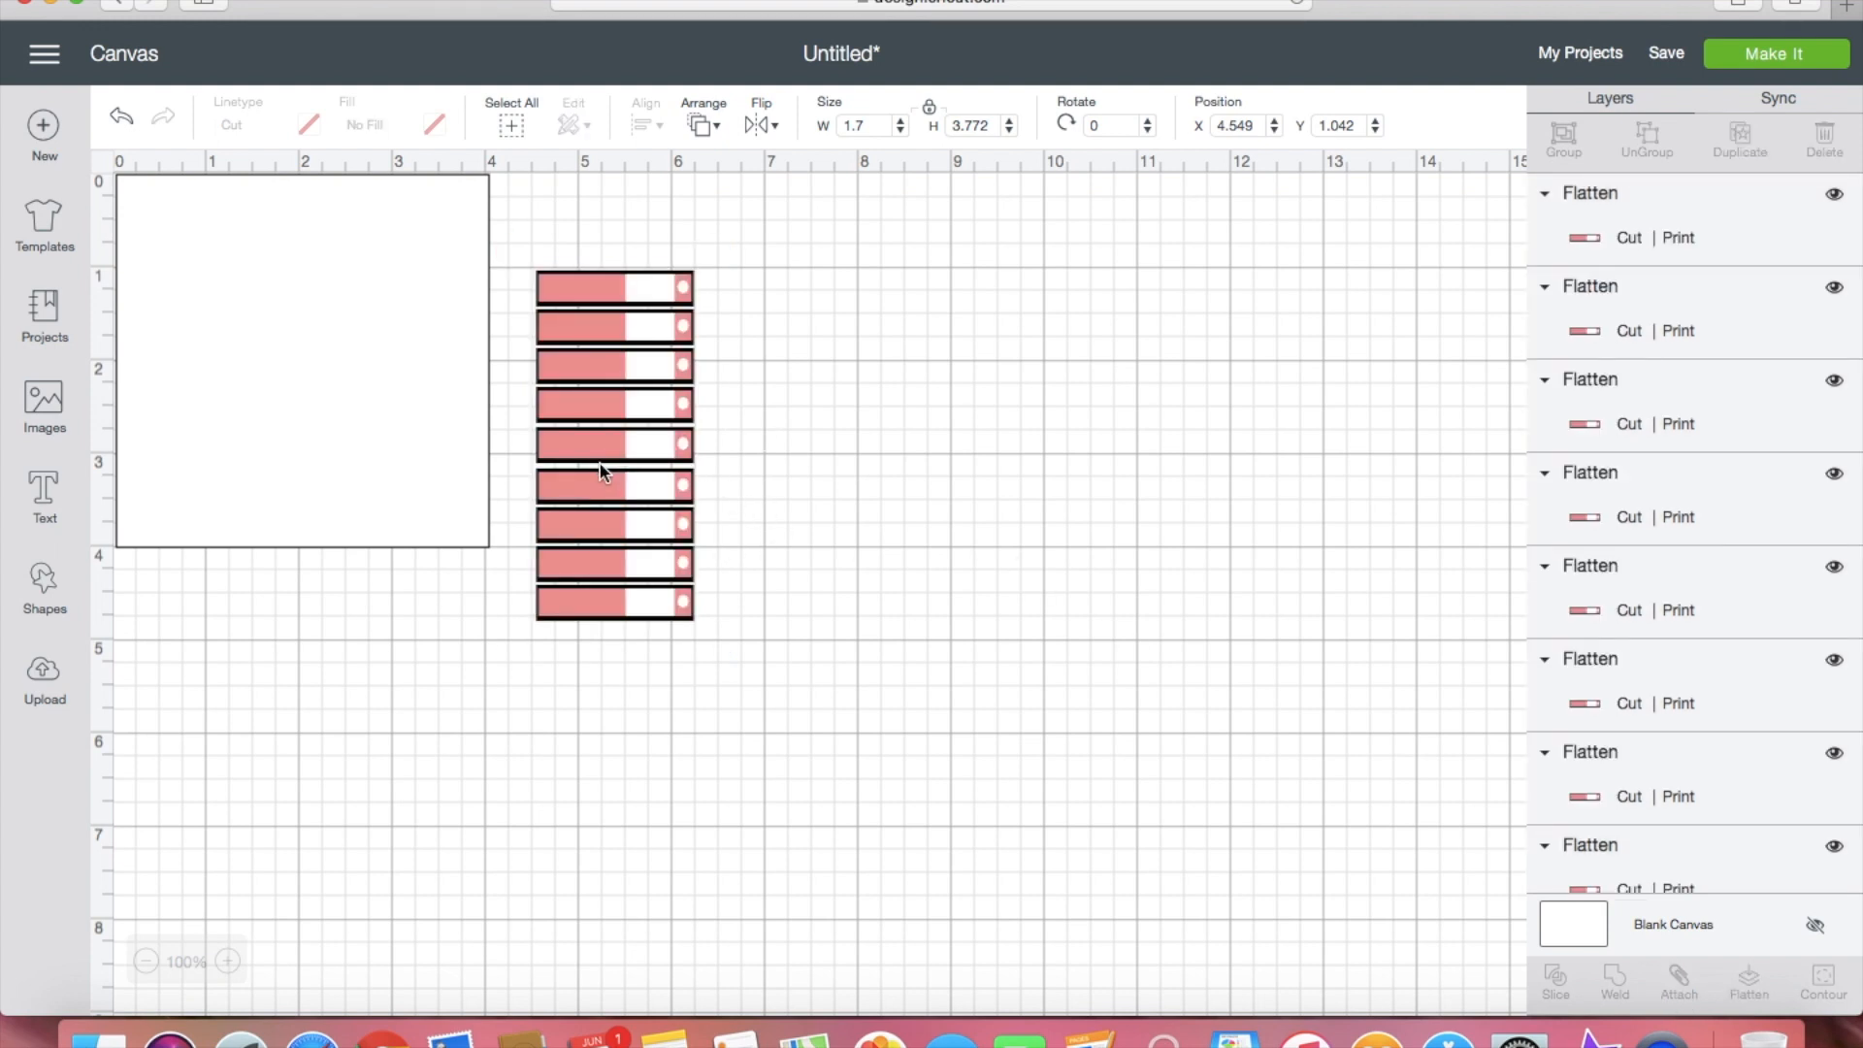
{"action": "left_click_drag", "start_coordinate": [759, 475], "coordinate": [598, 602]}
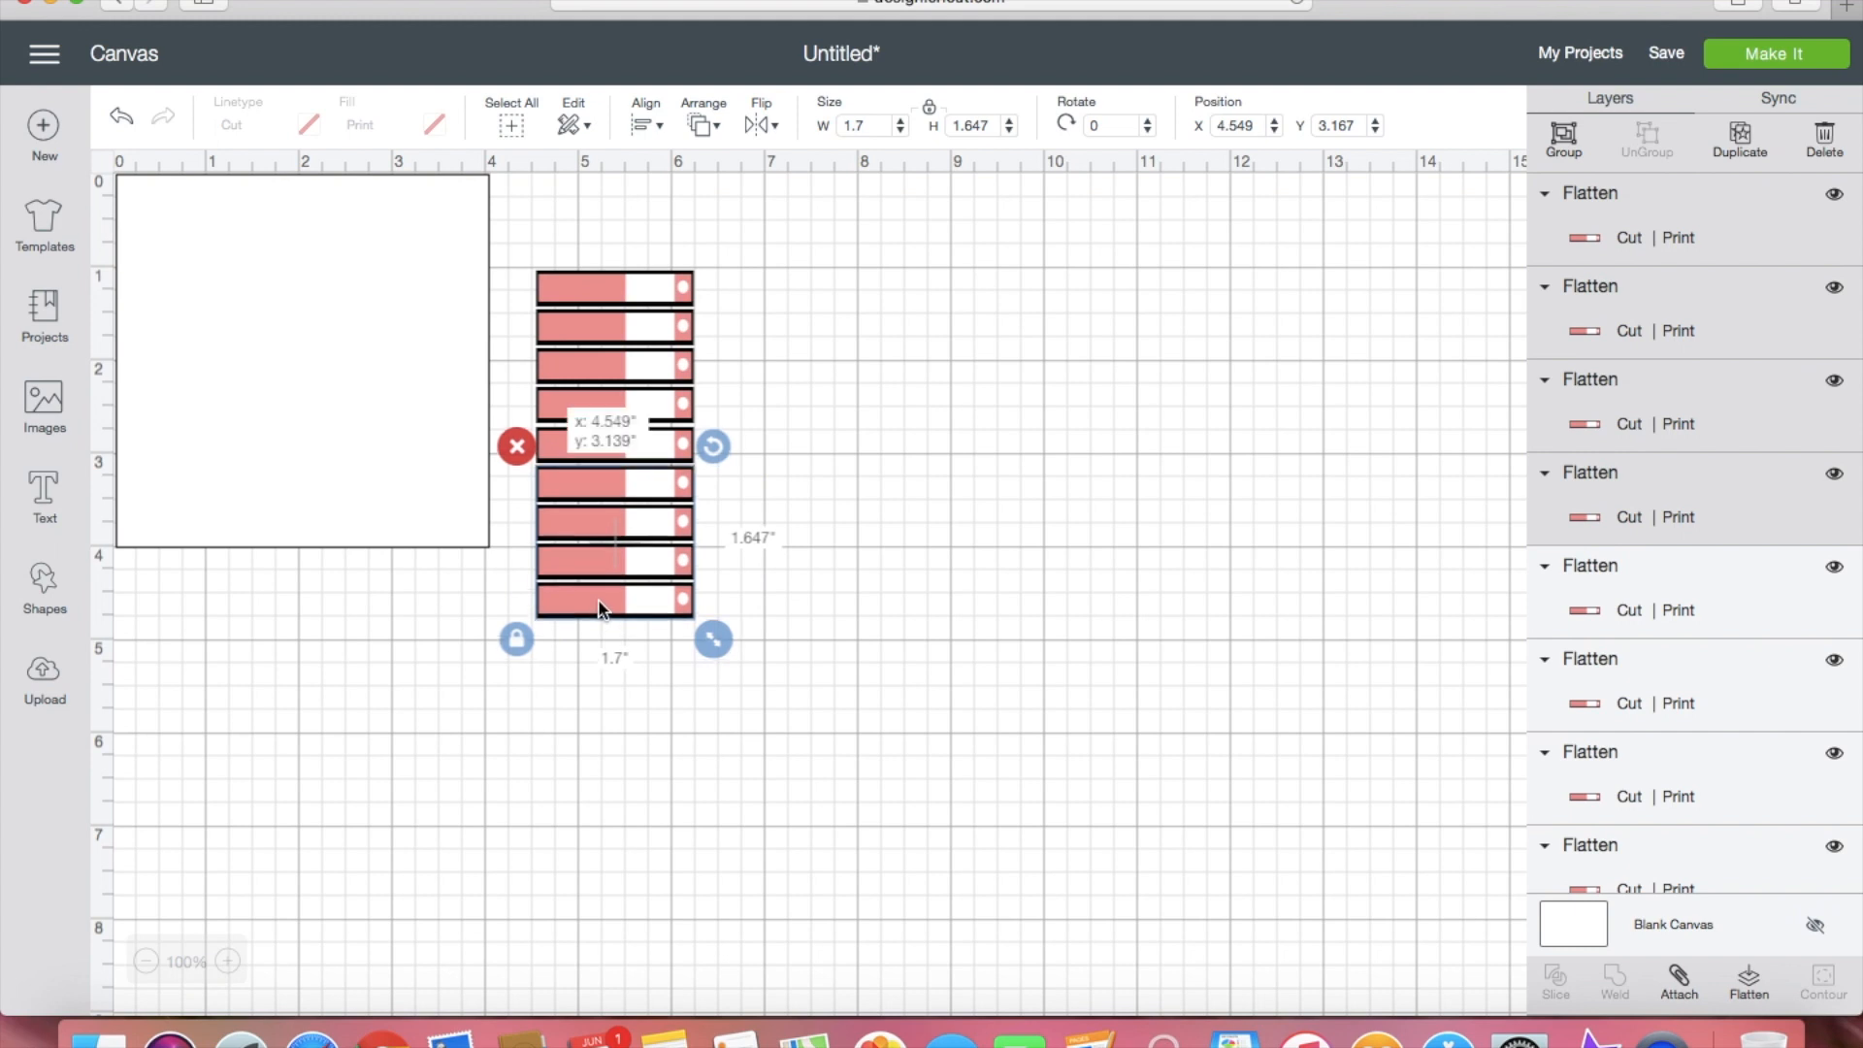
Step: Attach the nine strips into one column again and place it inside the white square along its left side
{"action": "left_click", "coordinate": [769, 553]}
{"action": "left_click_drag", "start_coordinate": [726, 615], "coordinate": [611, 246]}
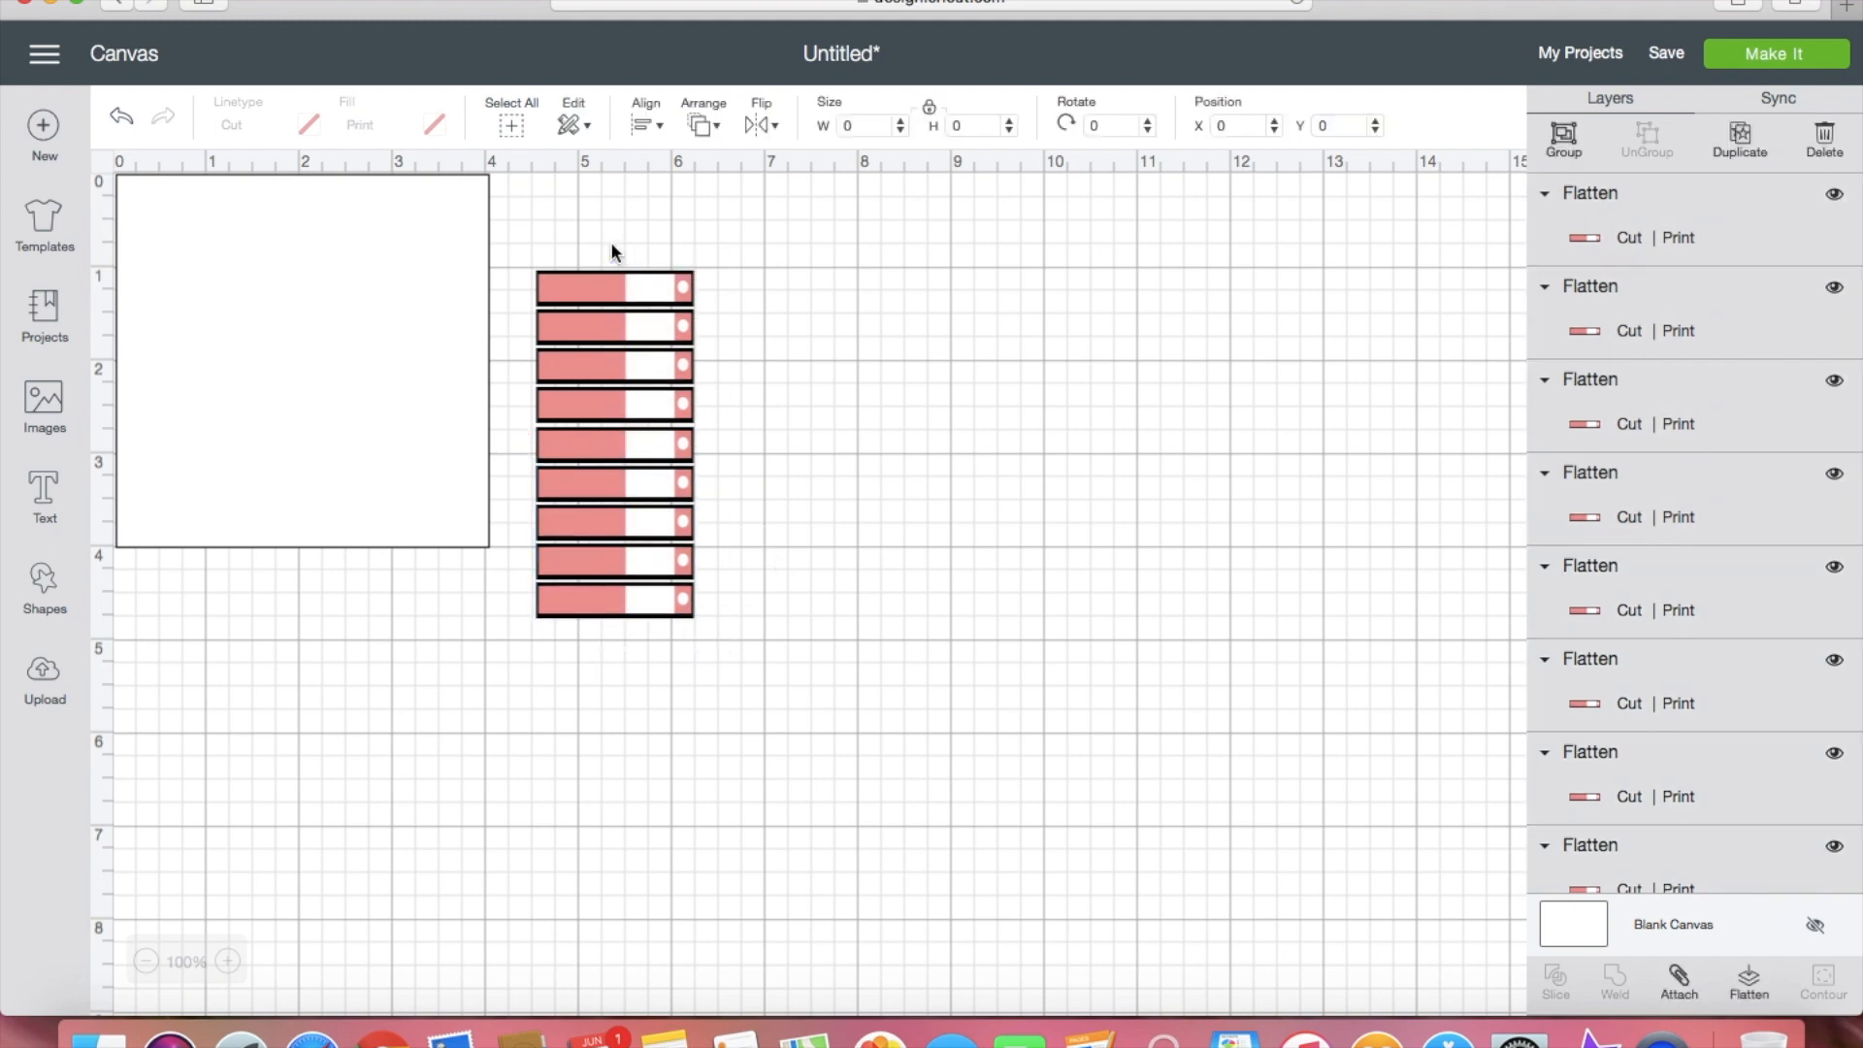
{"action": "left_click", "coordinate": [1679, 980]}
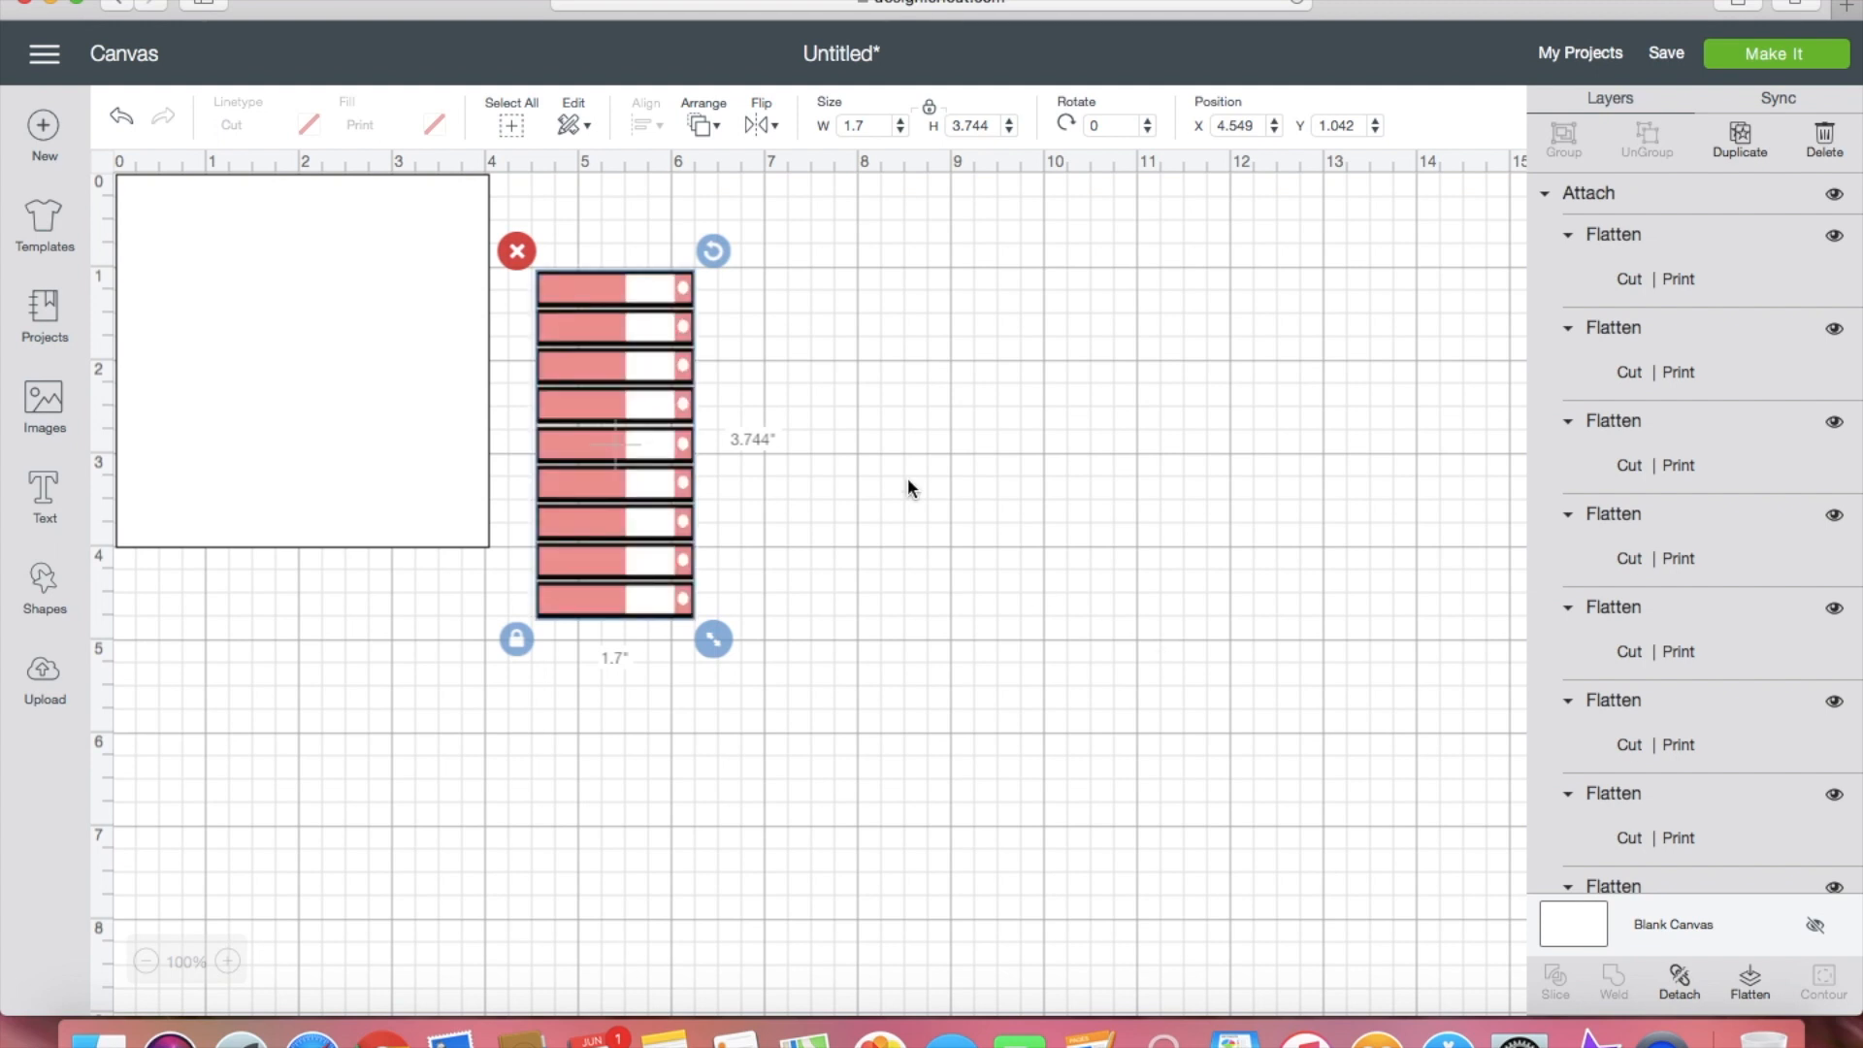
{"action": "scroll", "coordinate": [1661, 522], "scroll_direction": "up", "scroll_amount": 2}
{"action": "left_click_drag", "start_coordinate": [582, 398], "coordinate": [176, 321]}
{"action": "left_click", "coordinate": [586, 371]}
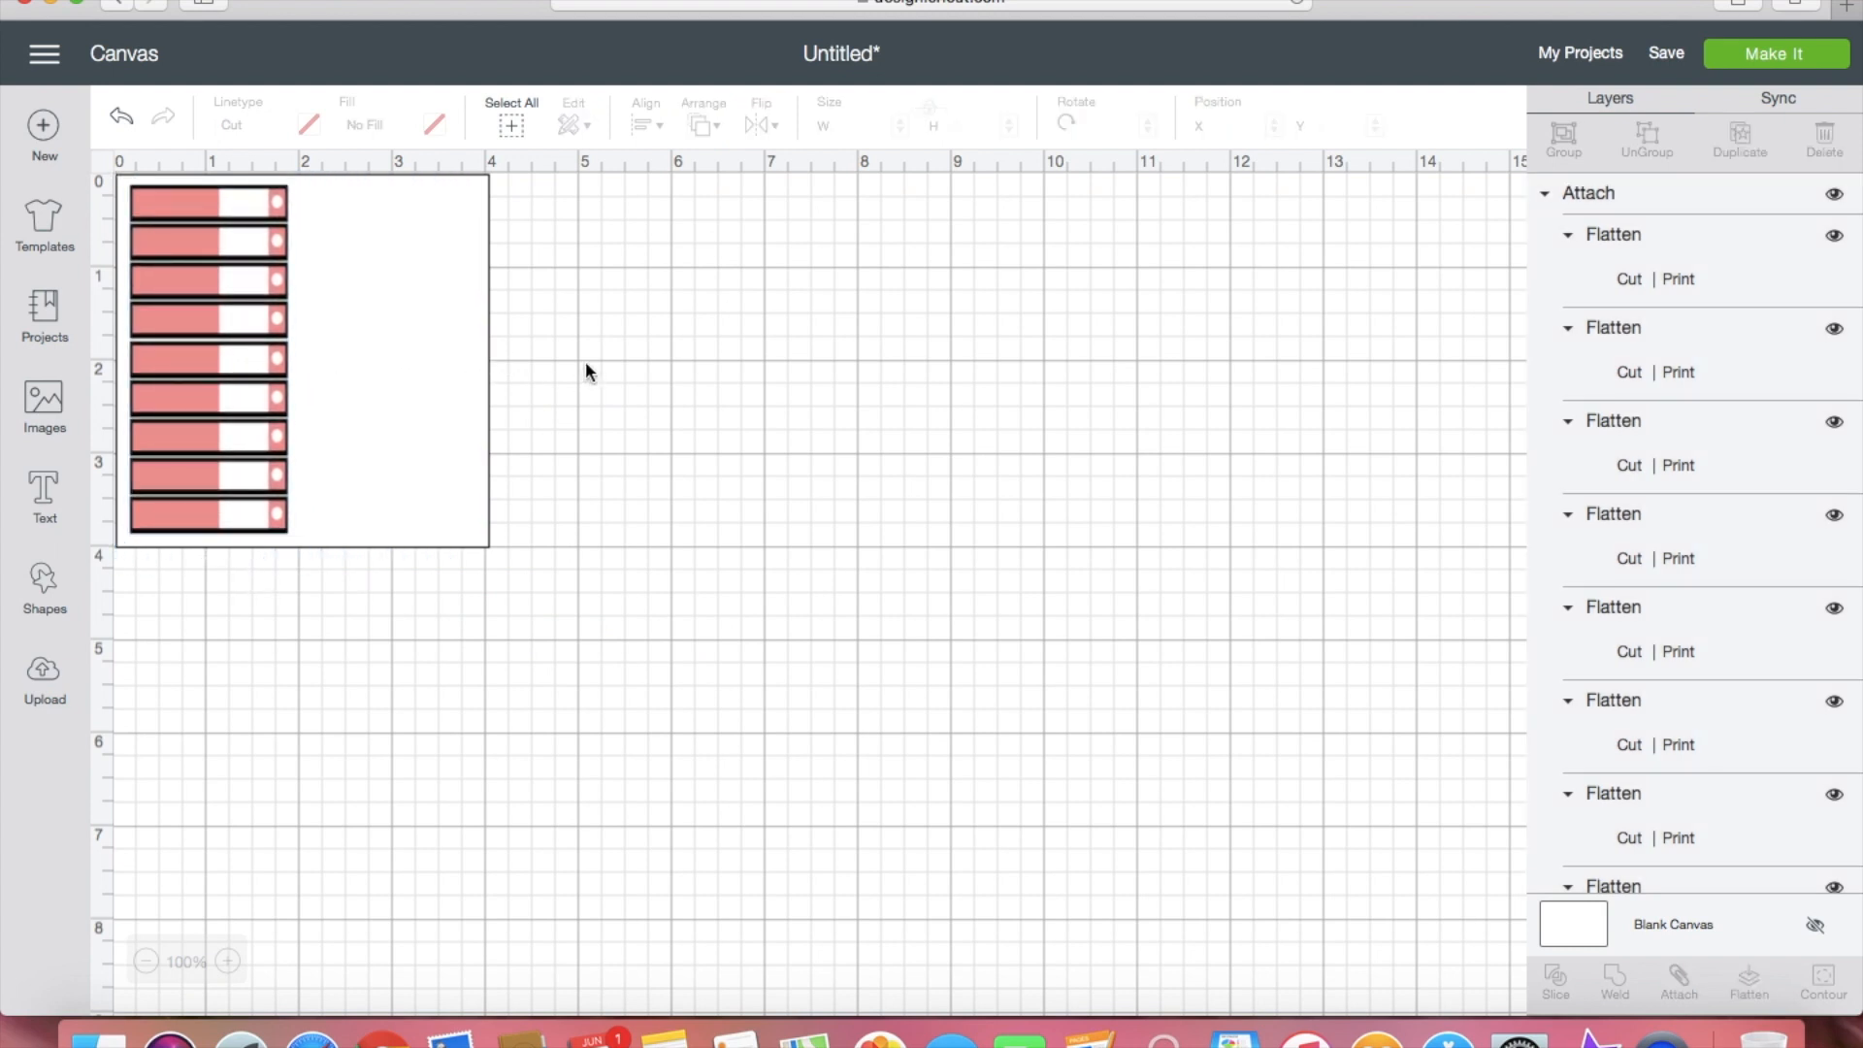
Step: Move the column out to about X 5.83, Y 0.47 inches and duplicate it, placing the copy at about X 8.74, Y 0.75
{"action": "left_click_drag", "start_coordinate": [210, 386], "coordinate": [823, 405]}
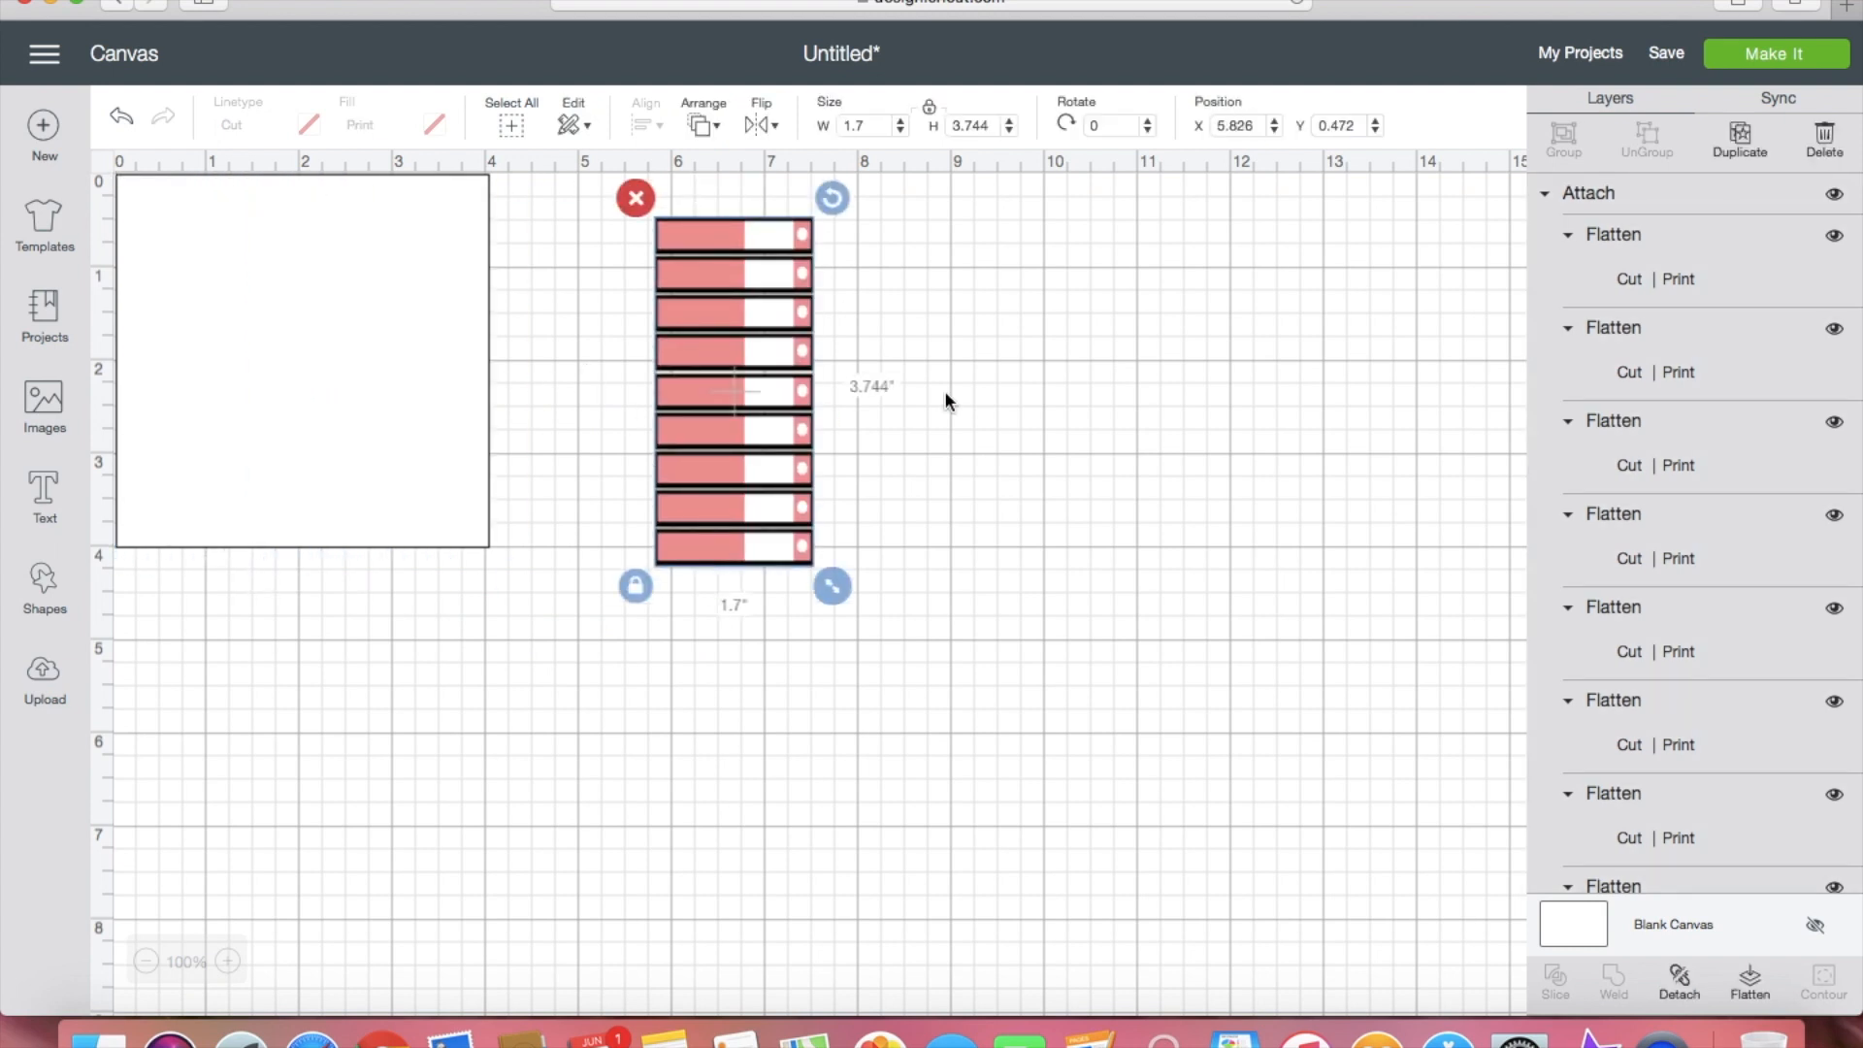
{"action": "left_click", "coordinate": [1741, 141]}
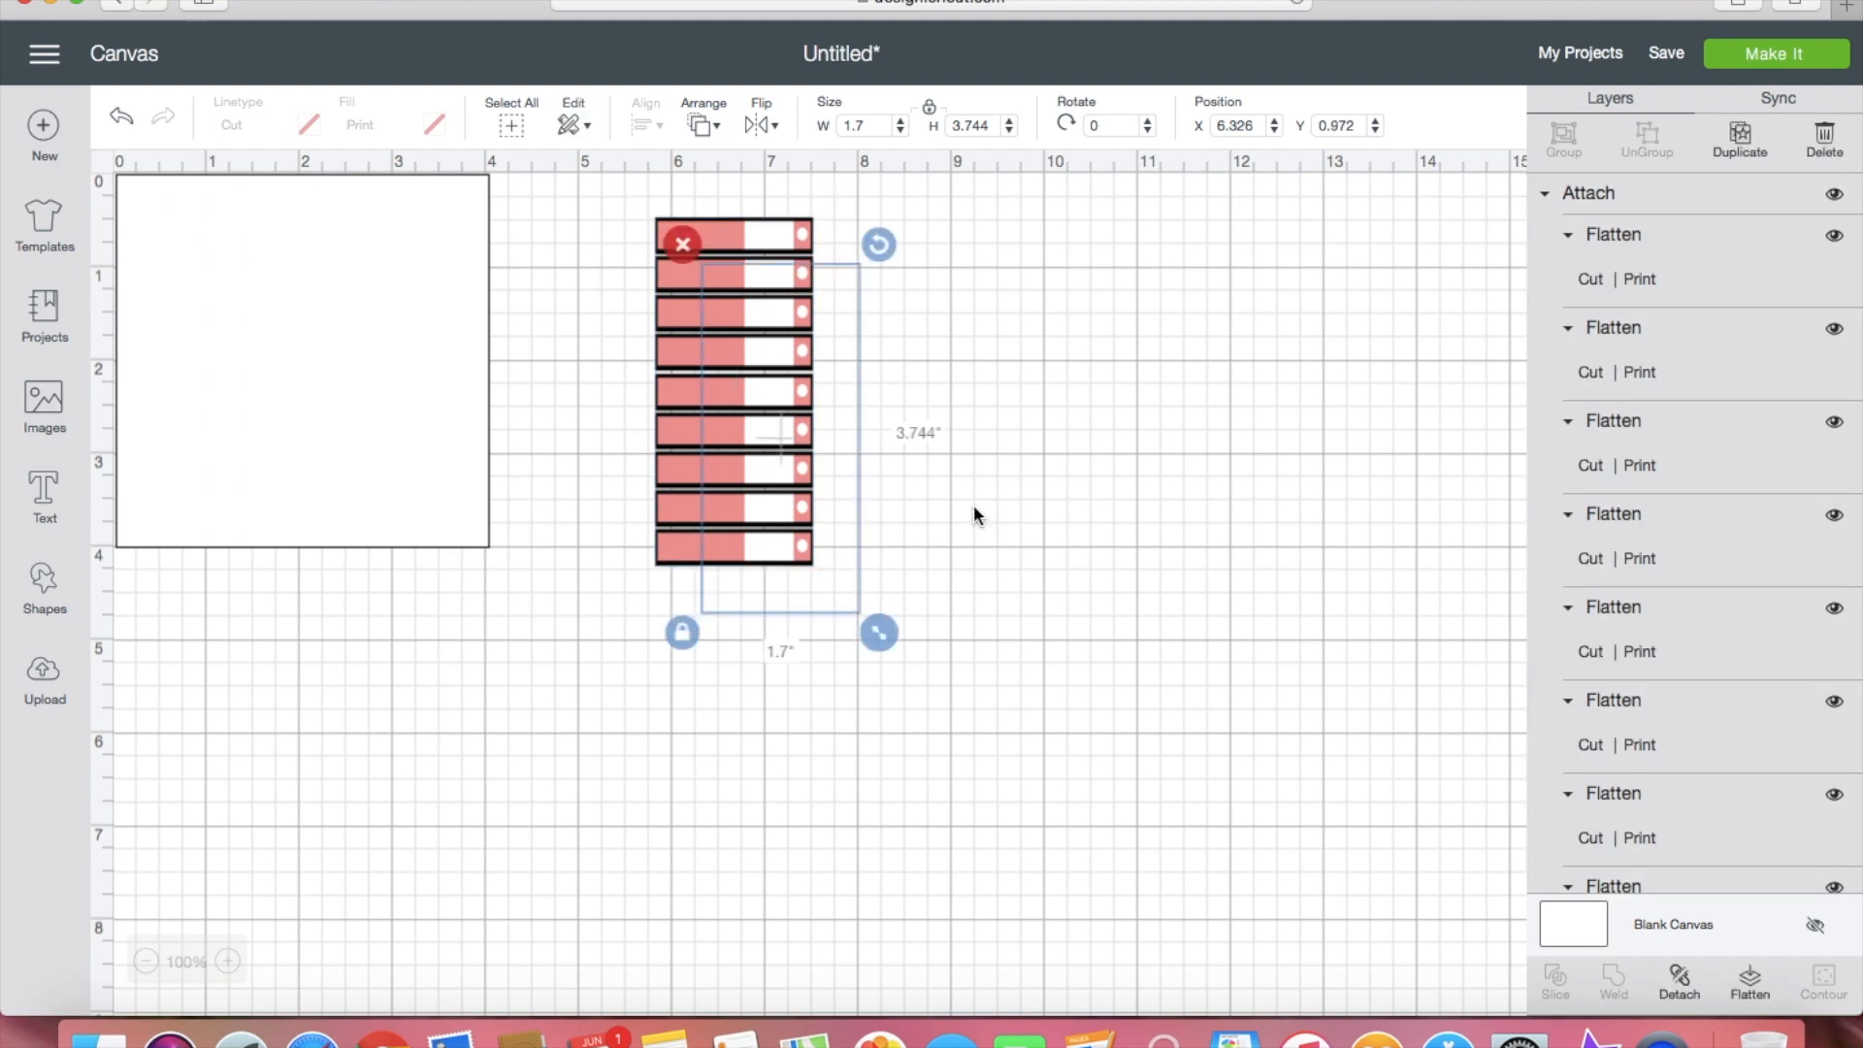
{"action": "left_click_drag", "start_coordinate": [802, 418], "coordinate": [1025, 398]}
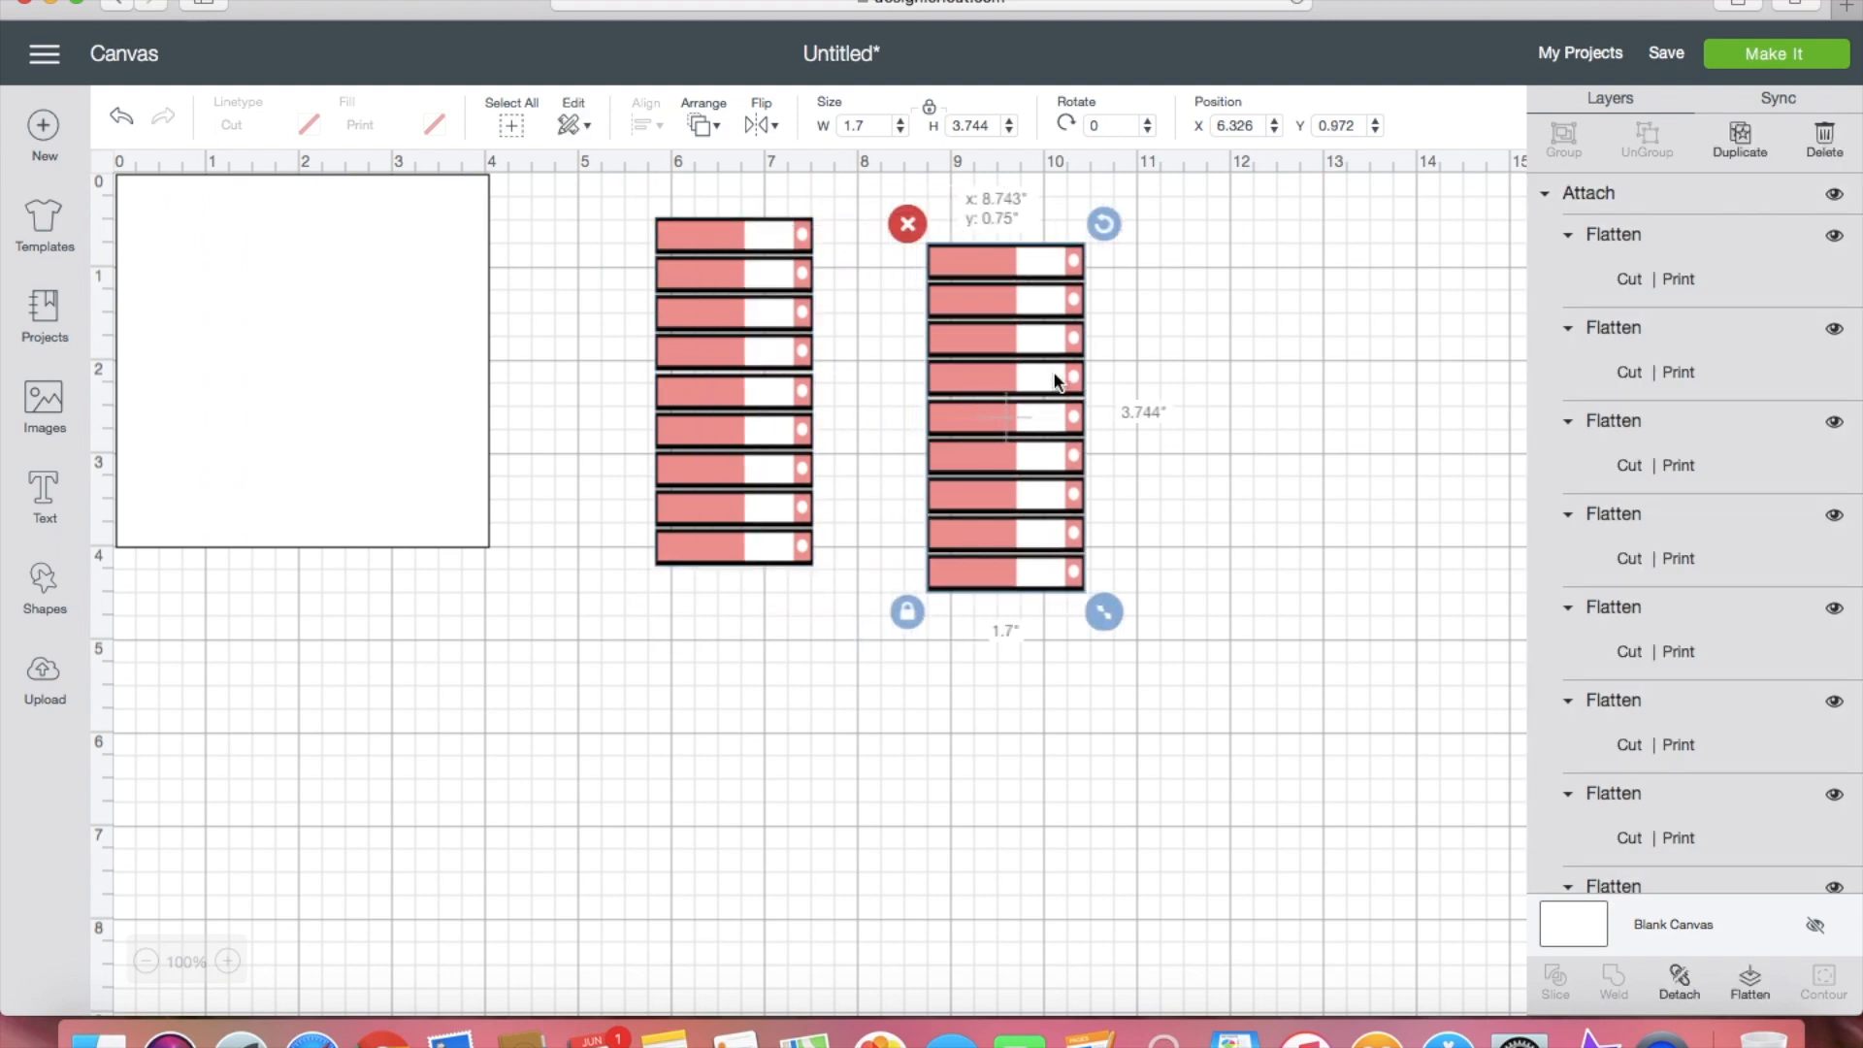
Step: Place both columns side by side inside the white square, at about X 0.26, Y 0.11 and X 2.13, Y 0.13 inches
{"action": "left_click_drag", "start_coordinate": [726, 352], "coordinate": [196, 309]}
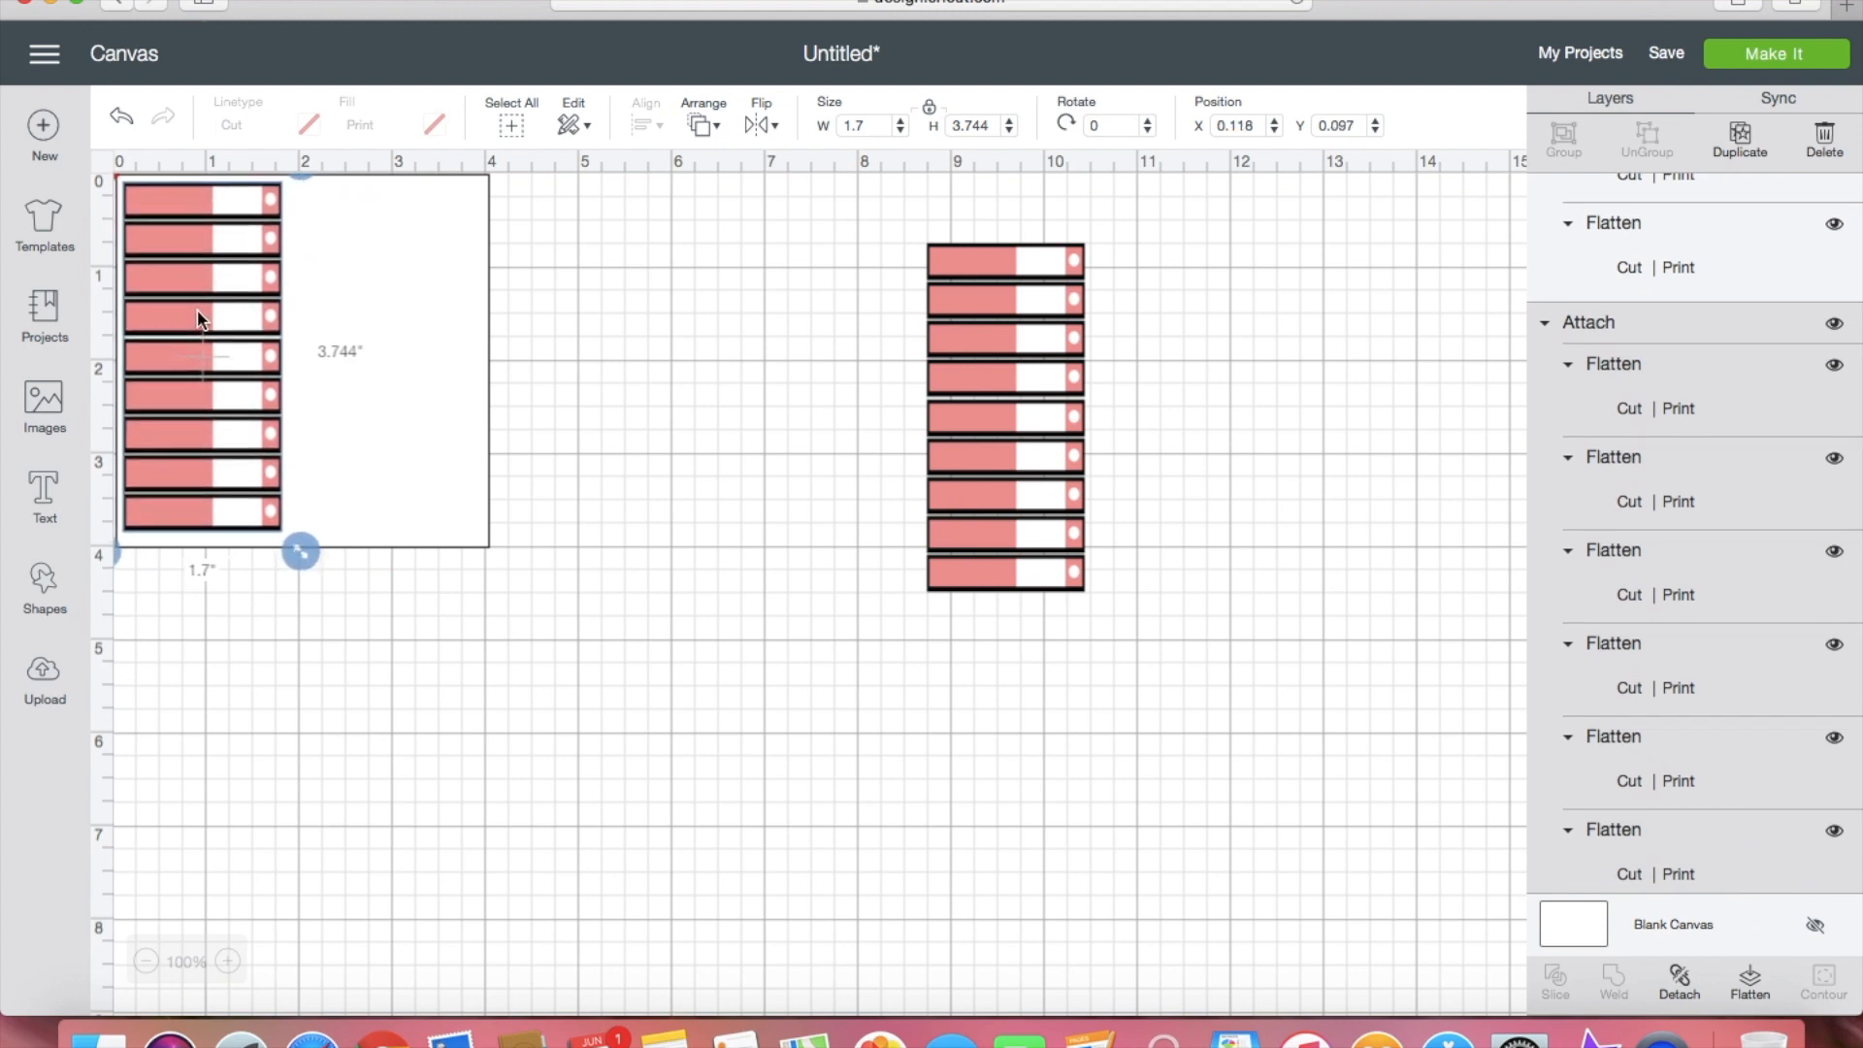
{"action": "left_click_drag", "start_coordinate": [999, 435], "coordinate": [374, 371]}
{"action": "left_click_drag", "start_coordinate": [249, 375], "coordinate": [260, 376]}
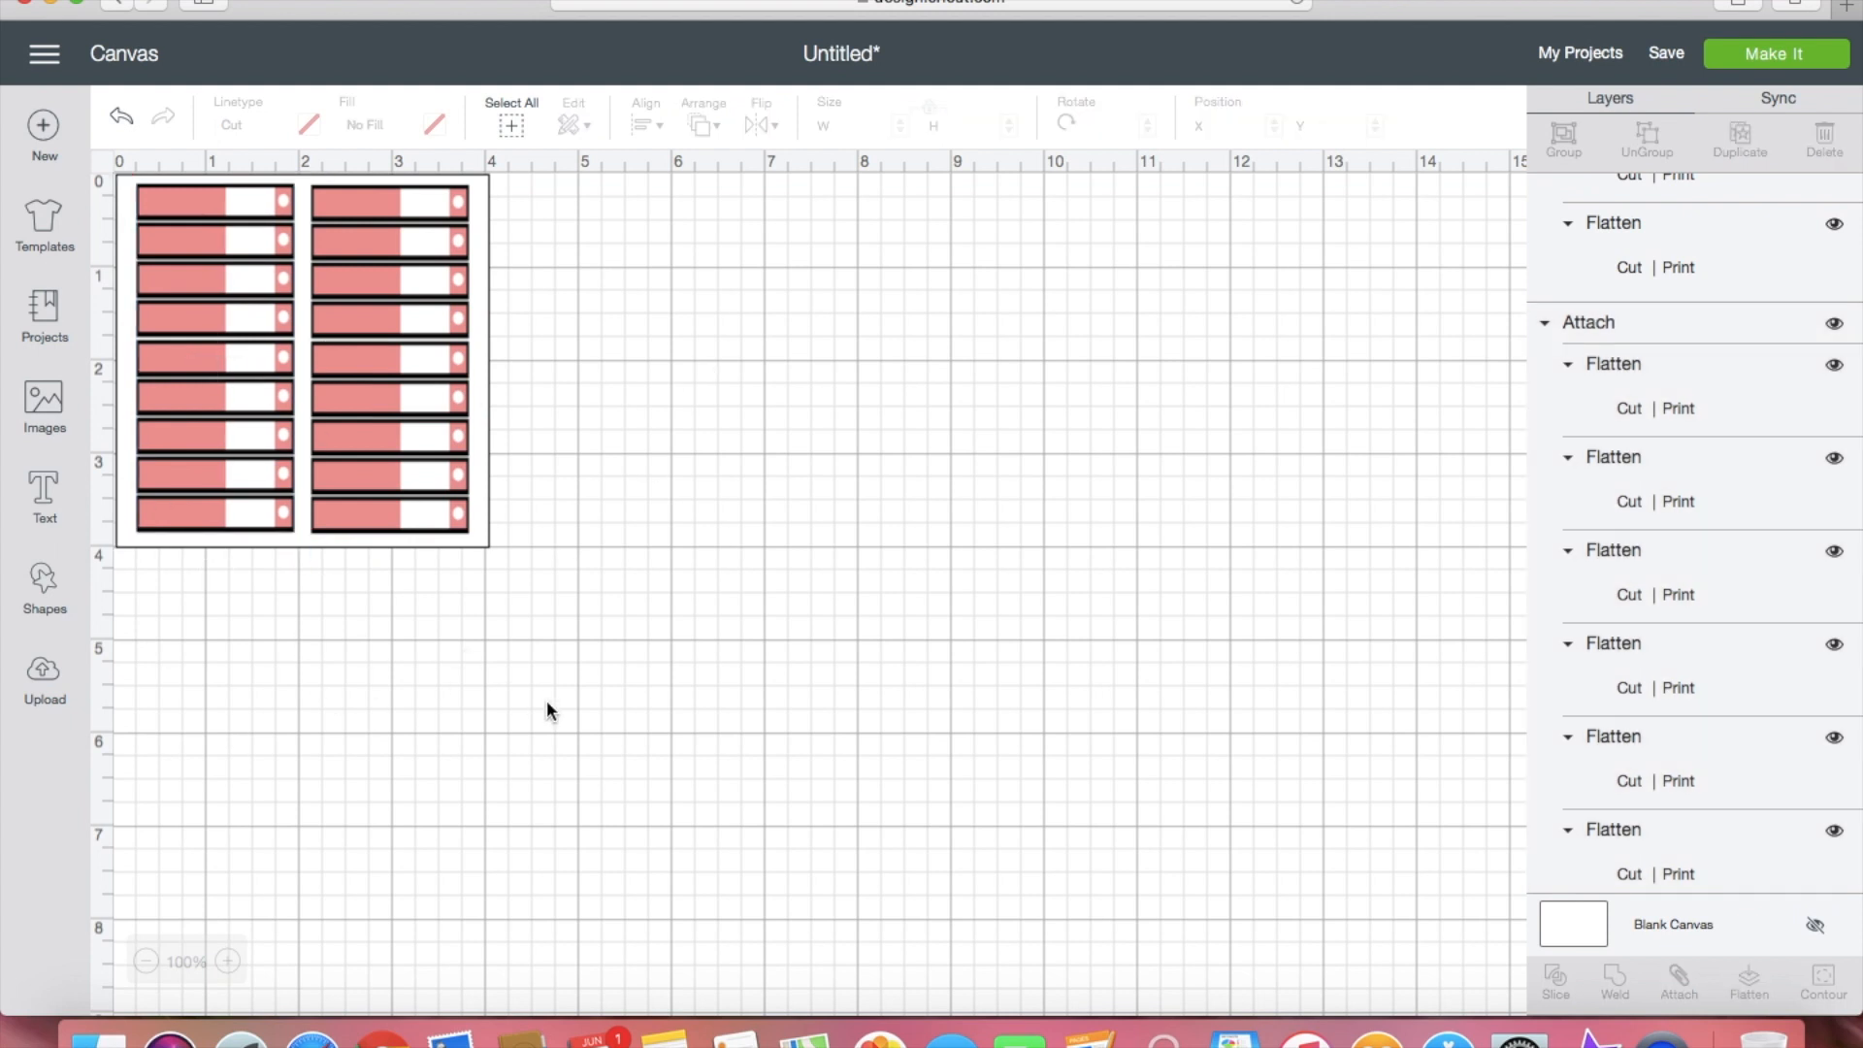
Step: Check the combined size of the square and both columns, and examine each column's attached layers
{"action": "left_click_drag", "start_coordinate": [515, 643], "coordinate": [277, 239]}
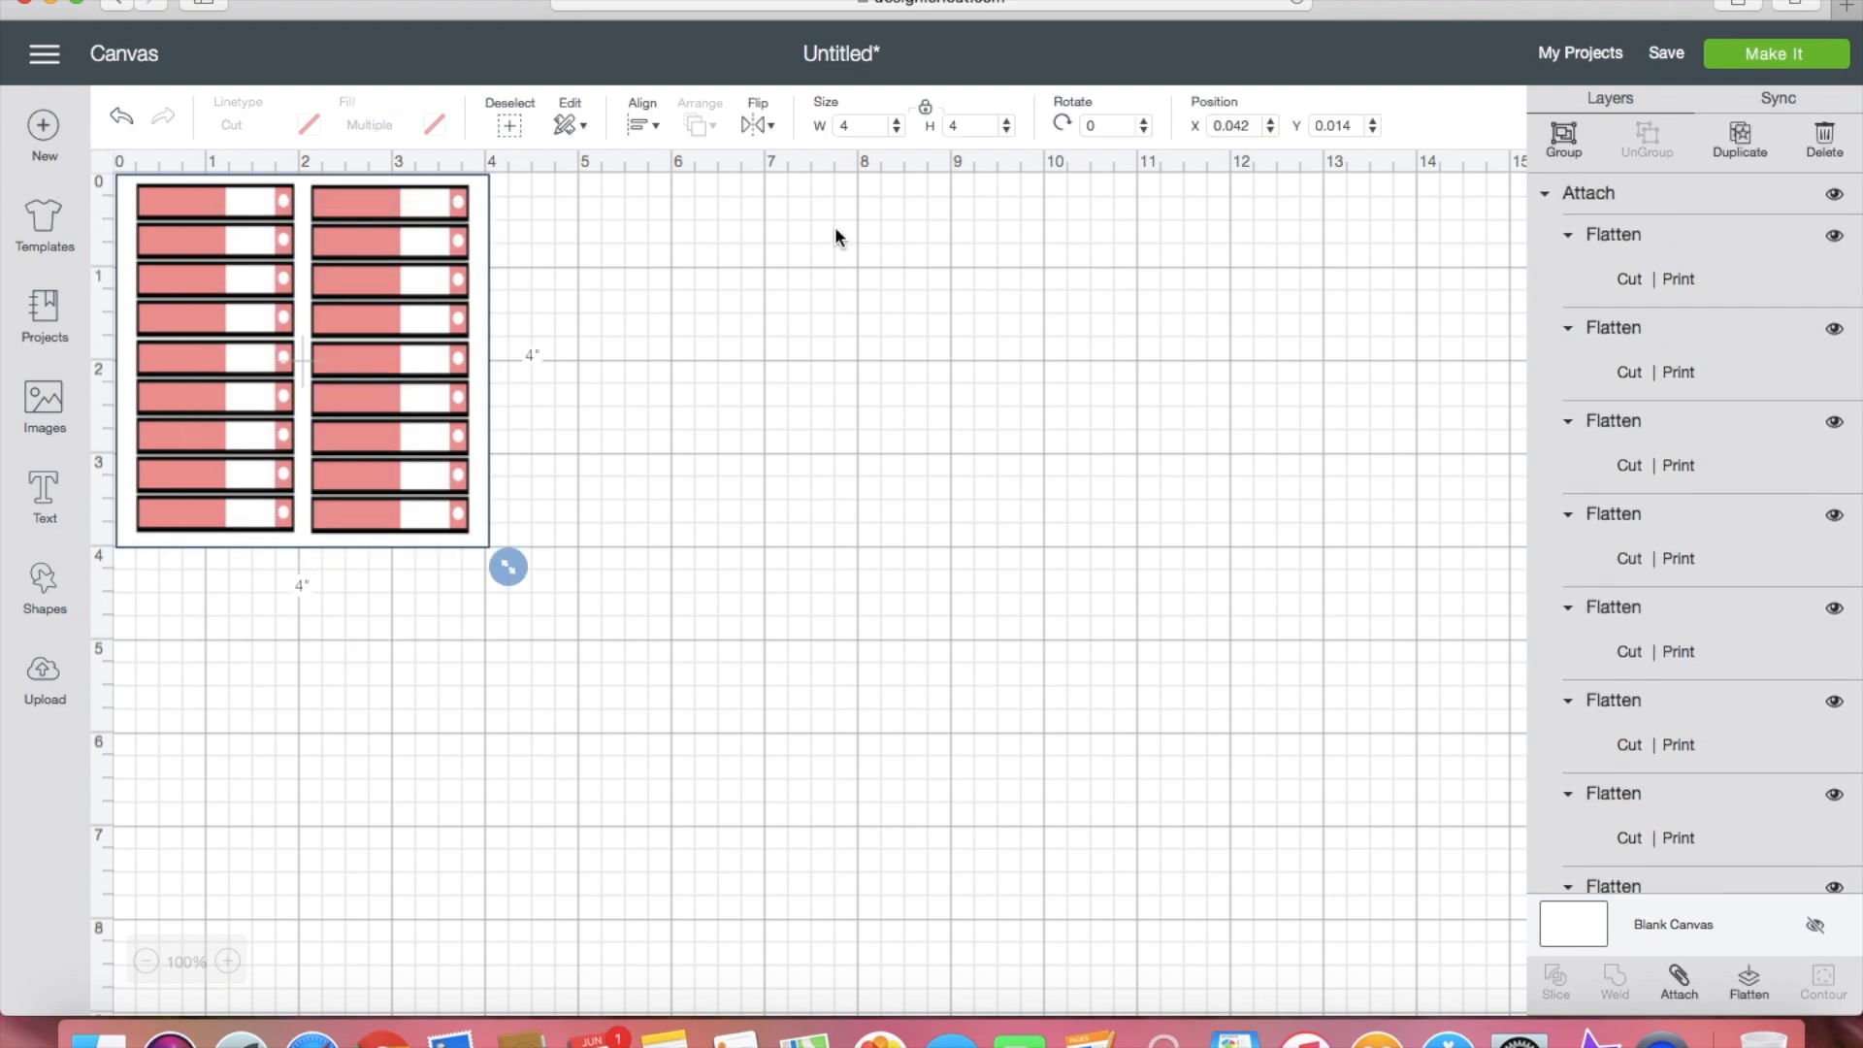
{"action": "left_click", "coordinate": [802, 254]}
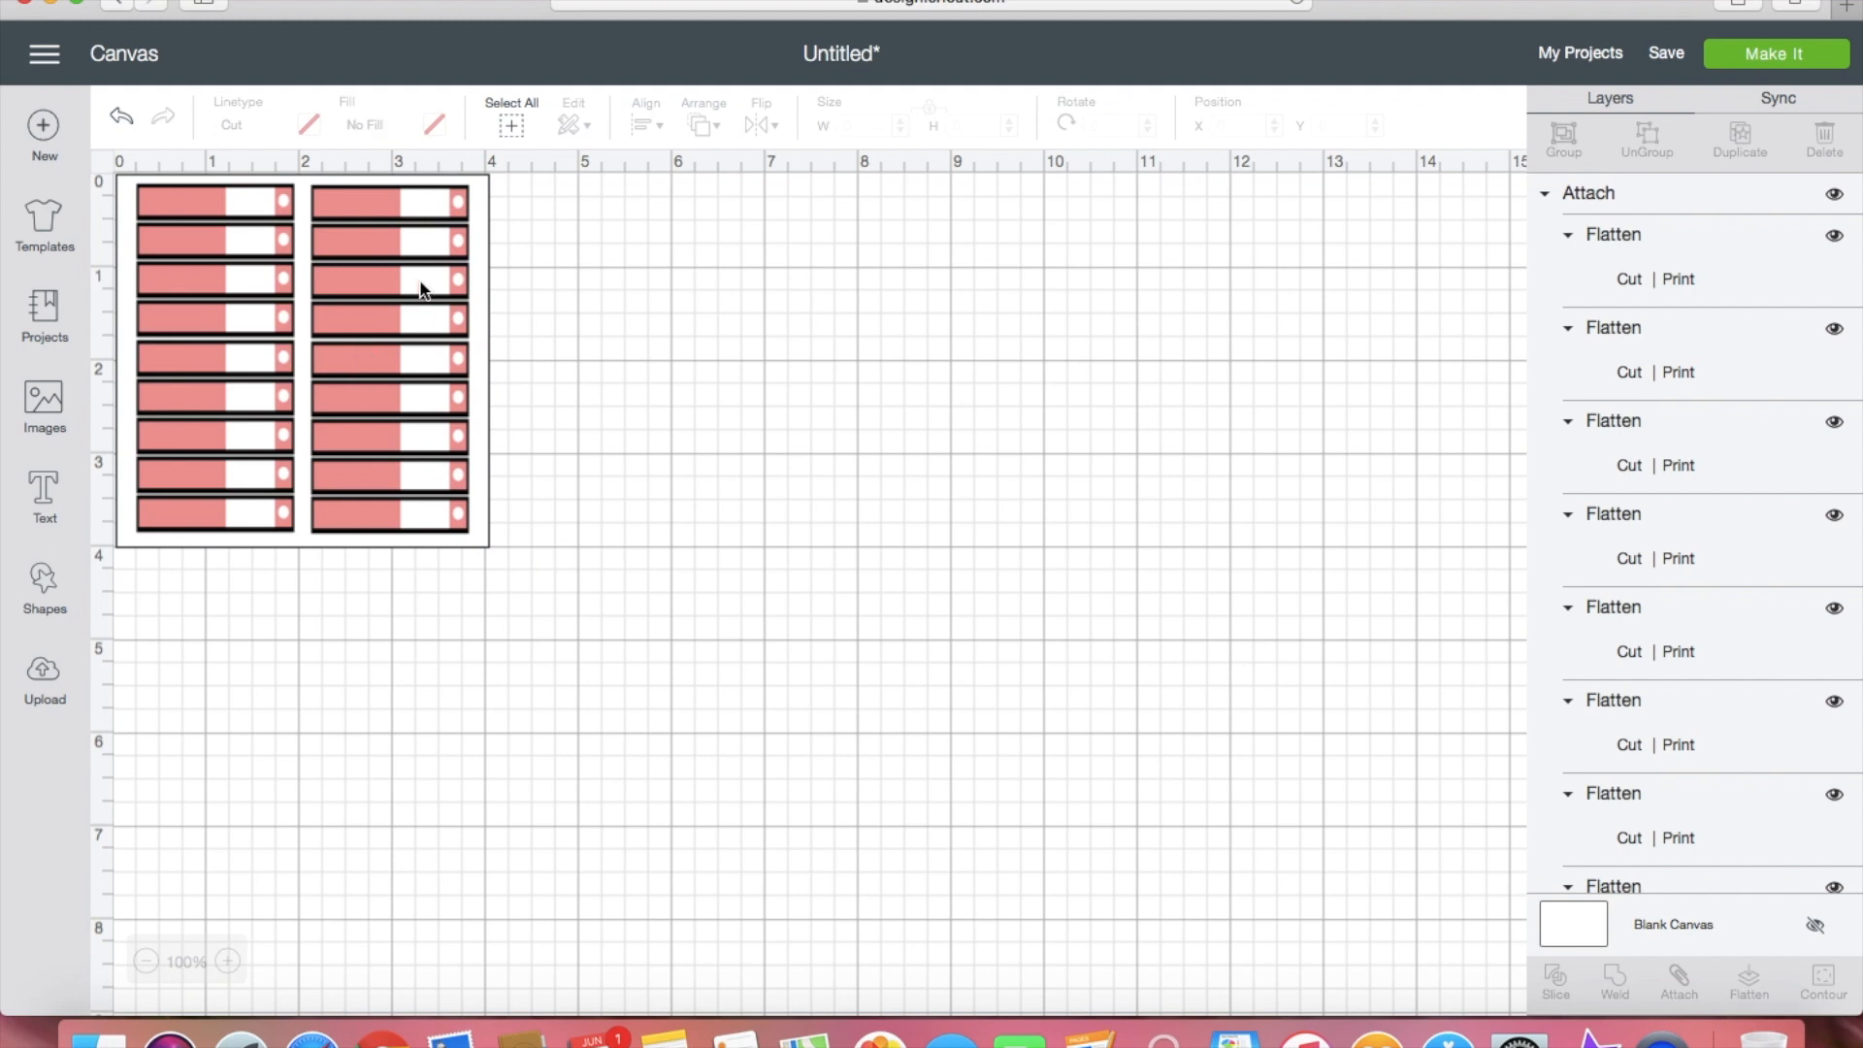
{"action": "left_click", "coordinate": [183, 380]}
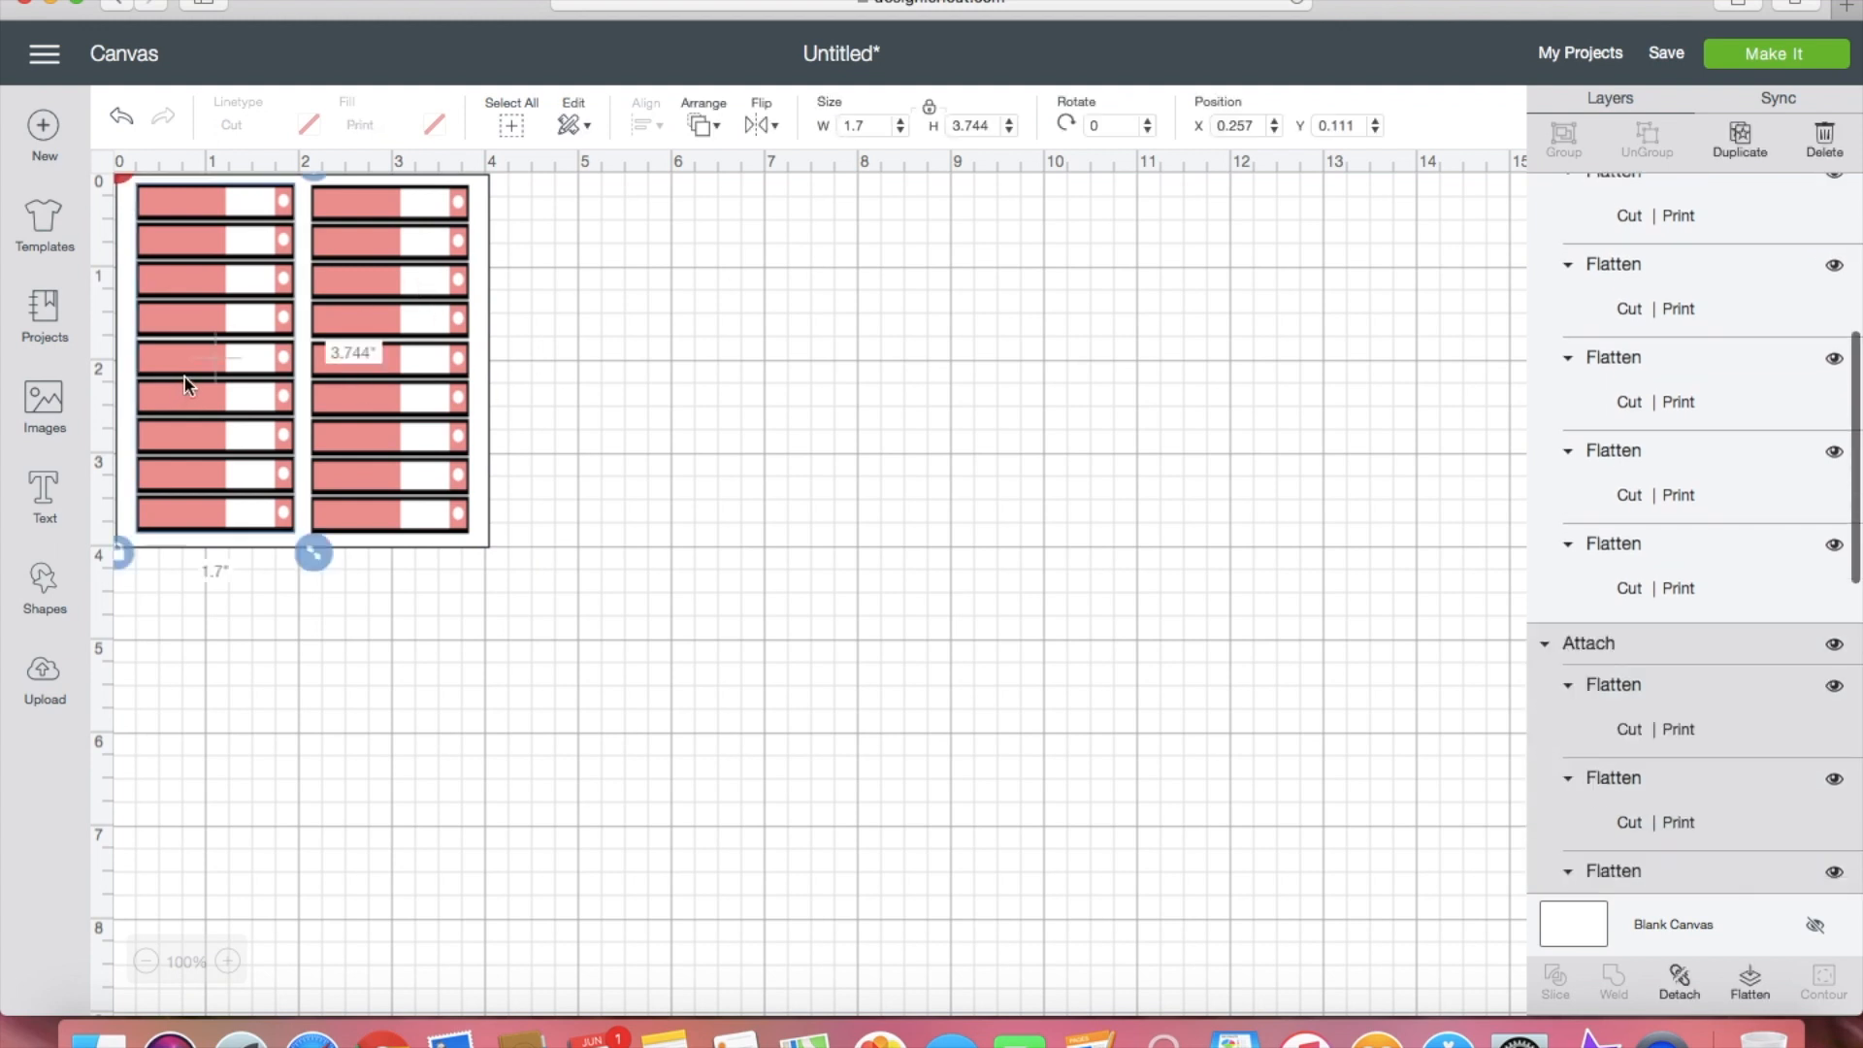
{"action": "left_click", "coordinate": [415, 373]}
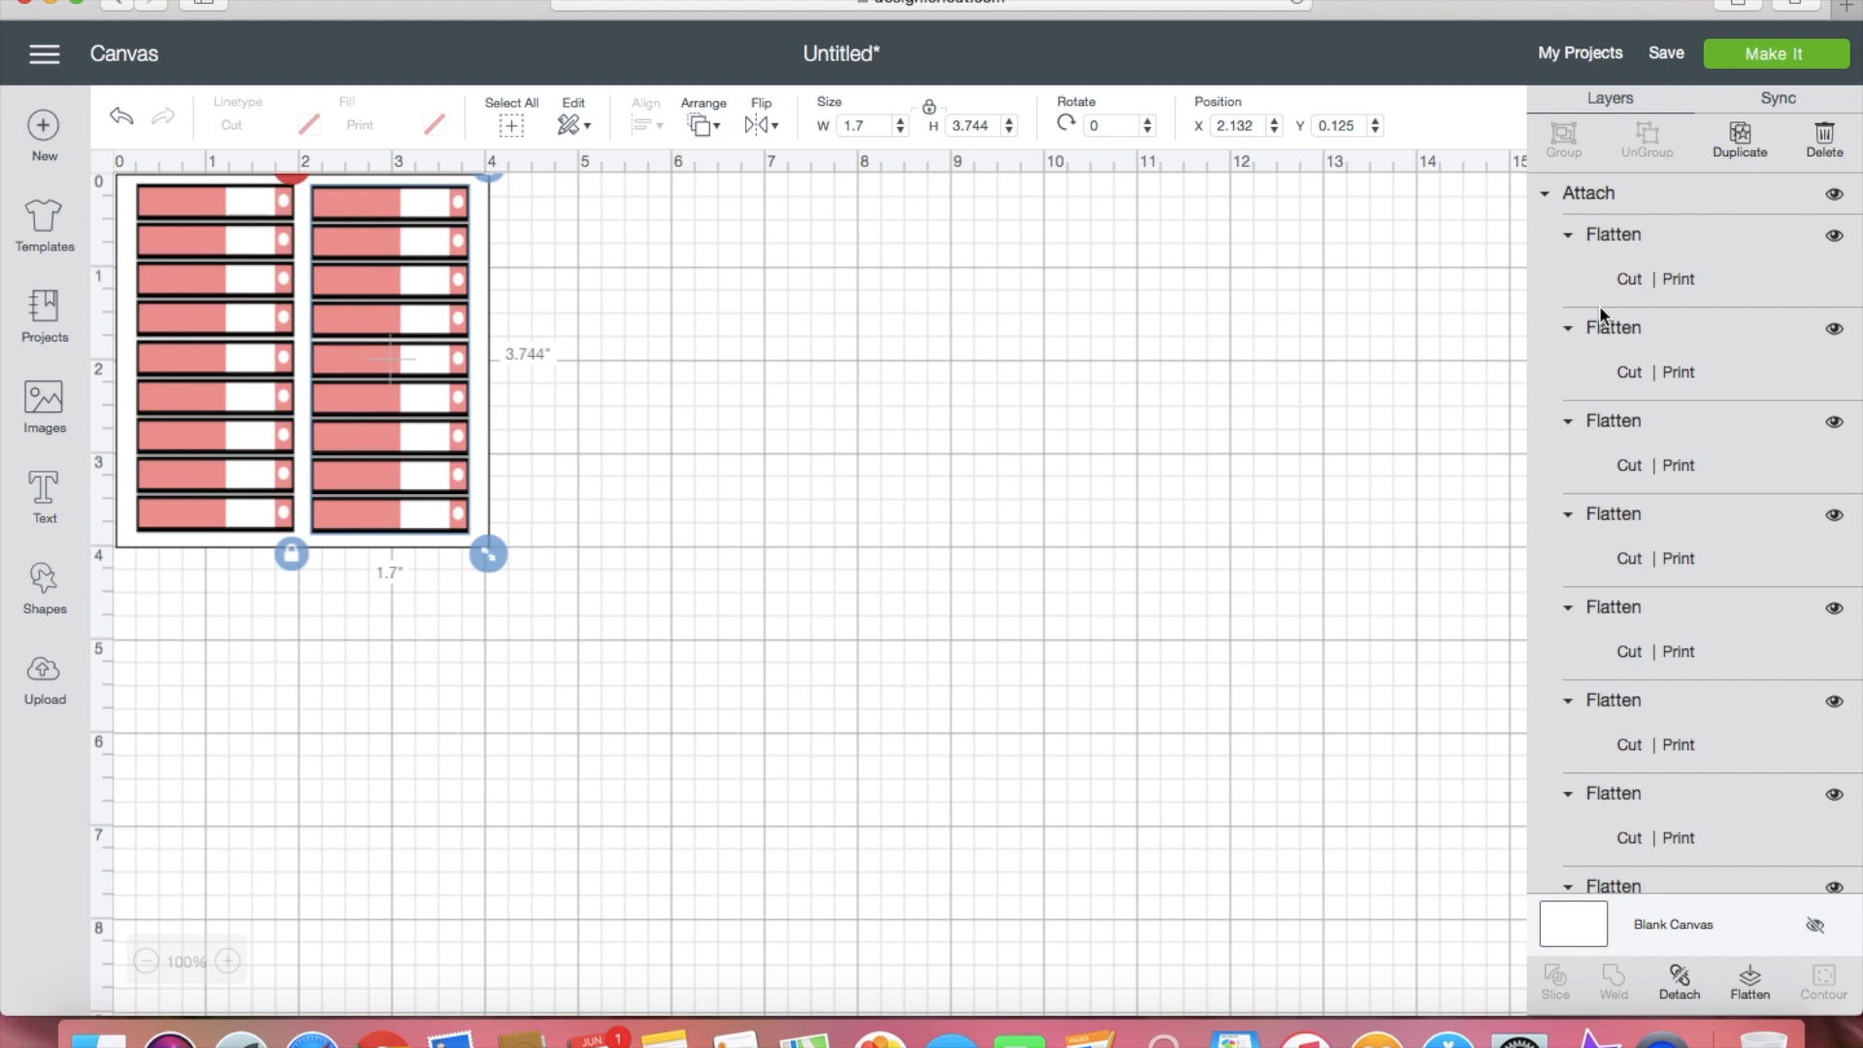
{"action": "scroll", "coordinate": [1599, 304], "scroll_direction": "up", "scroll_amount": 5}
{"action": "scroll", "coordinate": [1599, 295], "scroll_direction": "down", "scroll_amount": 2}
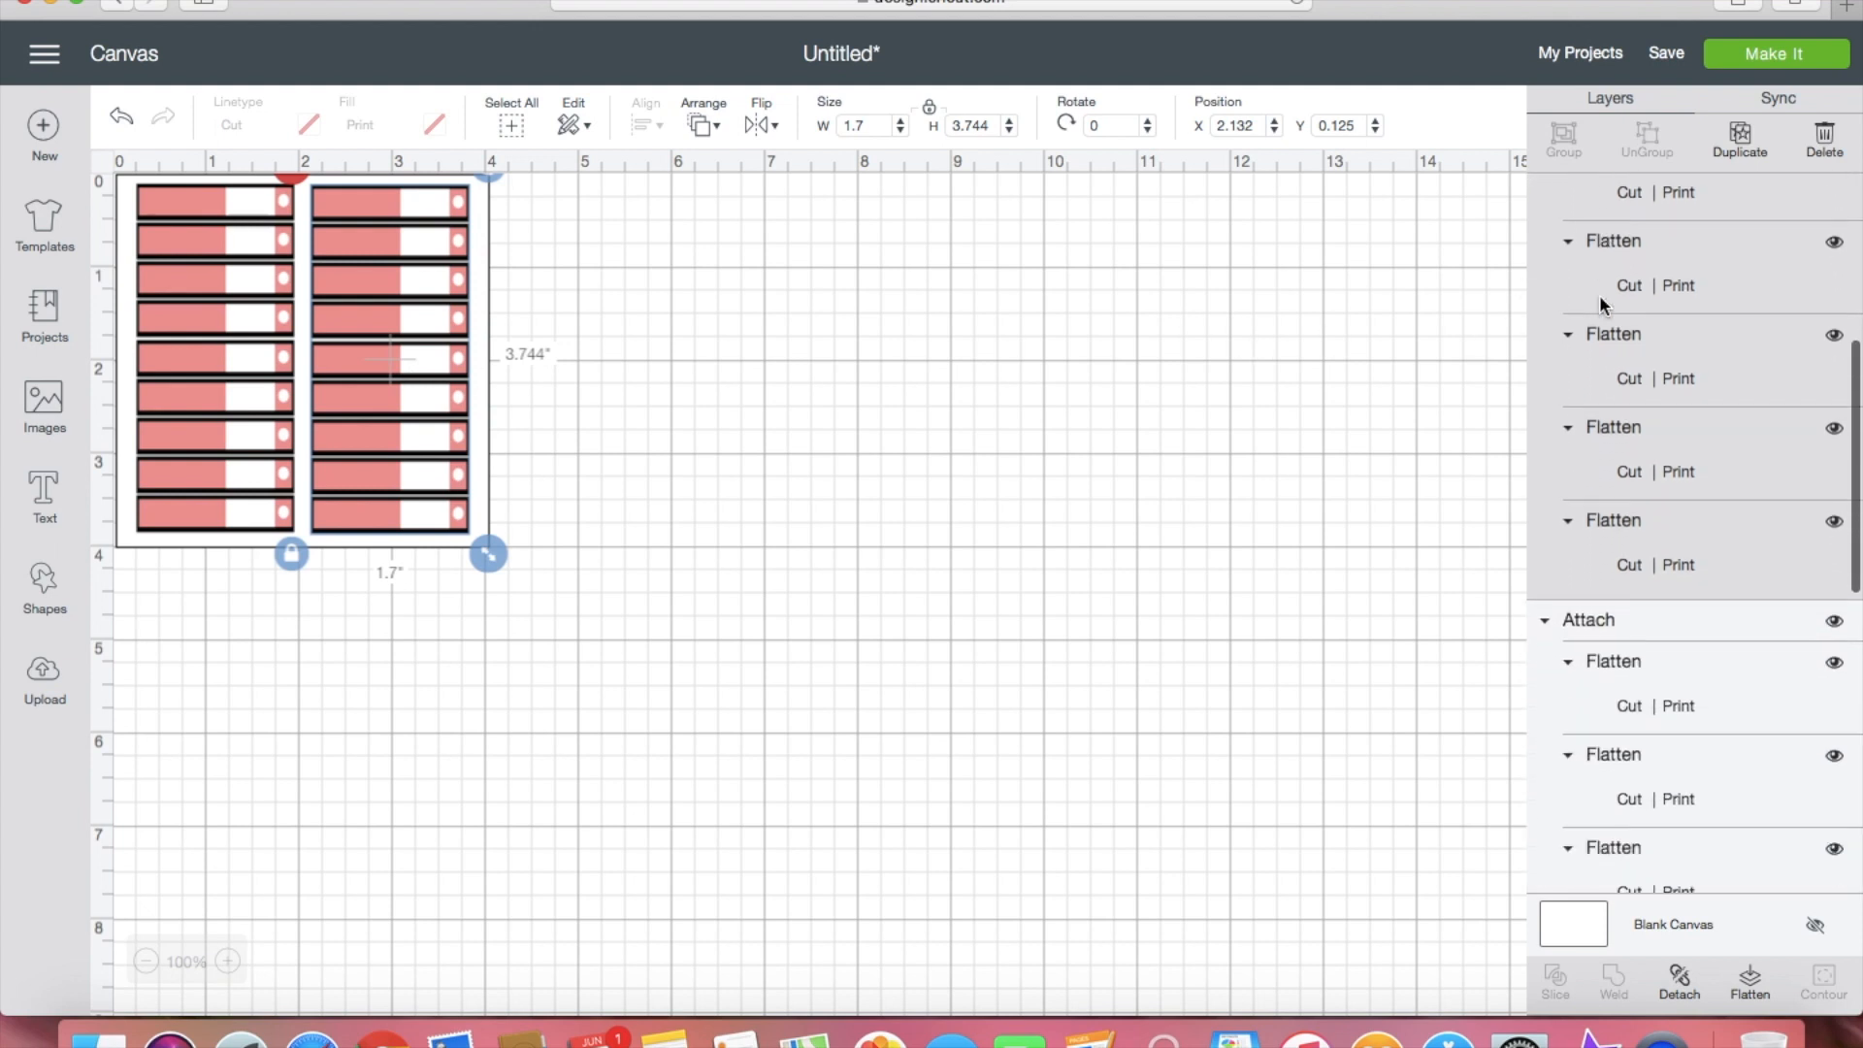
{"action": "scroll", "coordinate": [1599, 294], "scroll_direction": "down", "scroll_amount": 2}
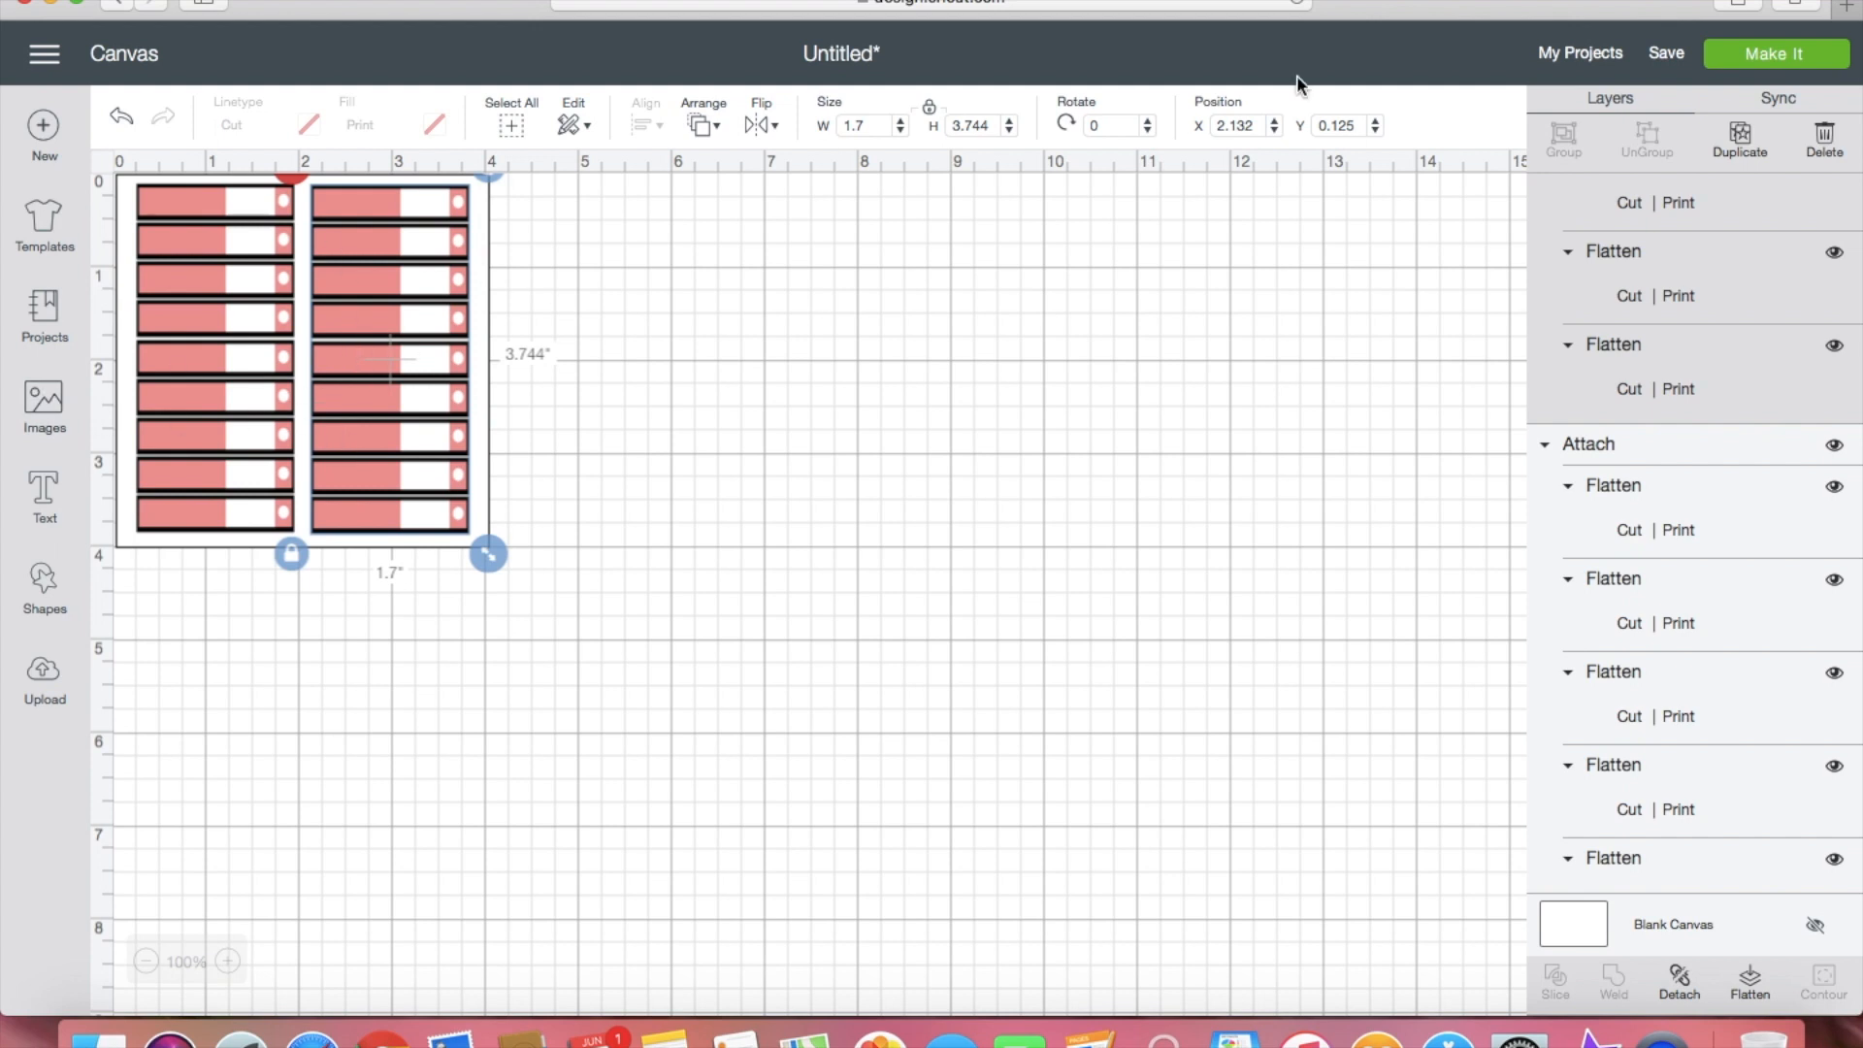
Step: Preview the print-then-cut mat and the separate cut mat for the square, and return to the canvas
{"action": "left_click", "coordinate": [1768, 58]}
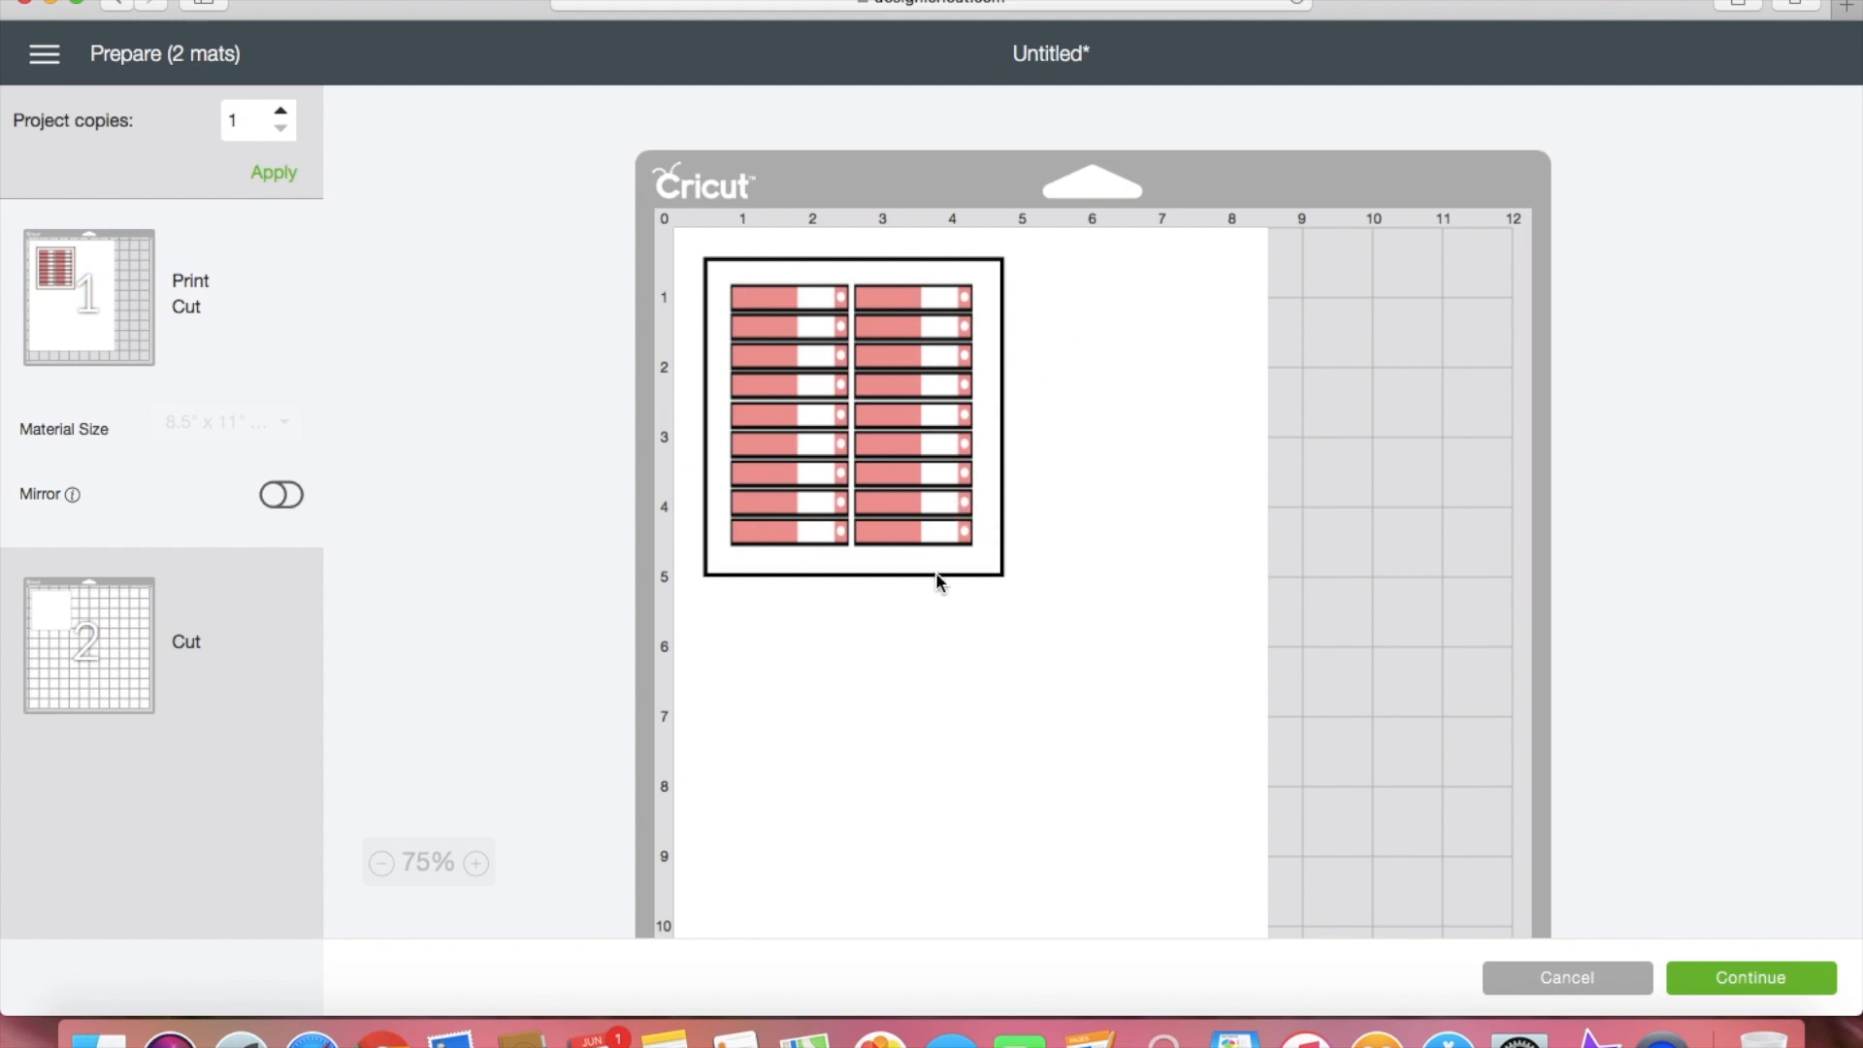
{"action": "left_click", "coordinate": [136, 651]}
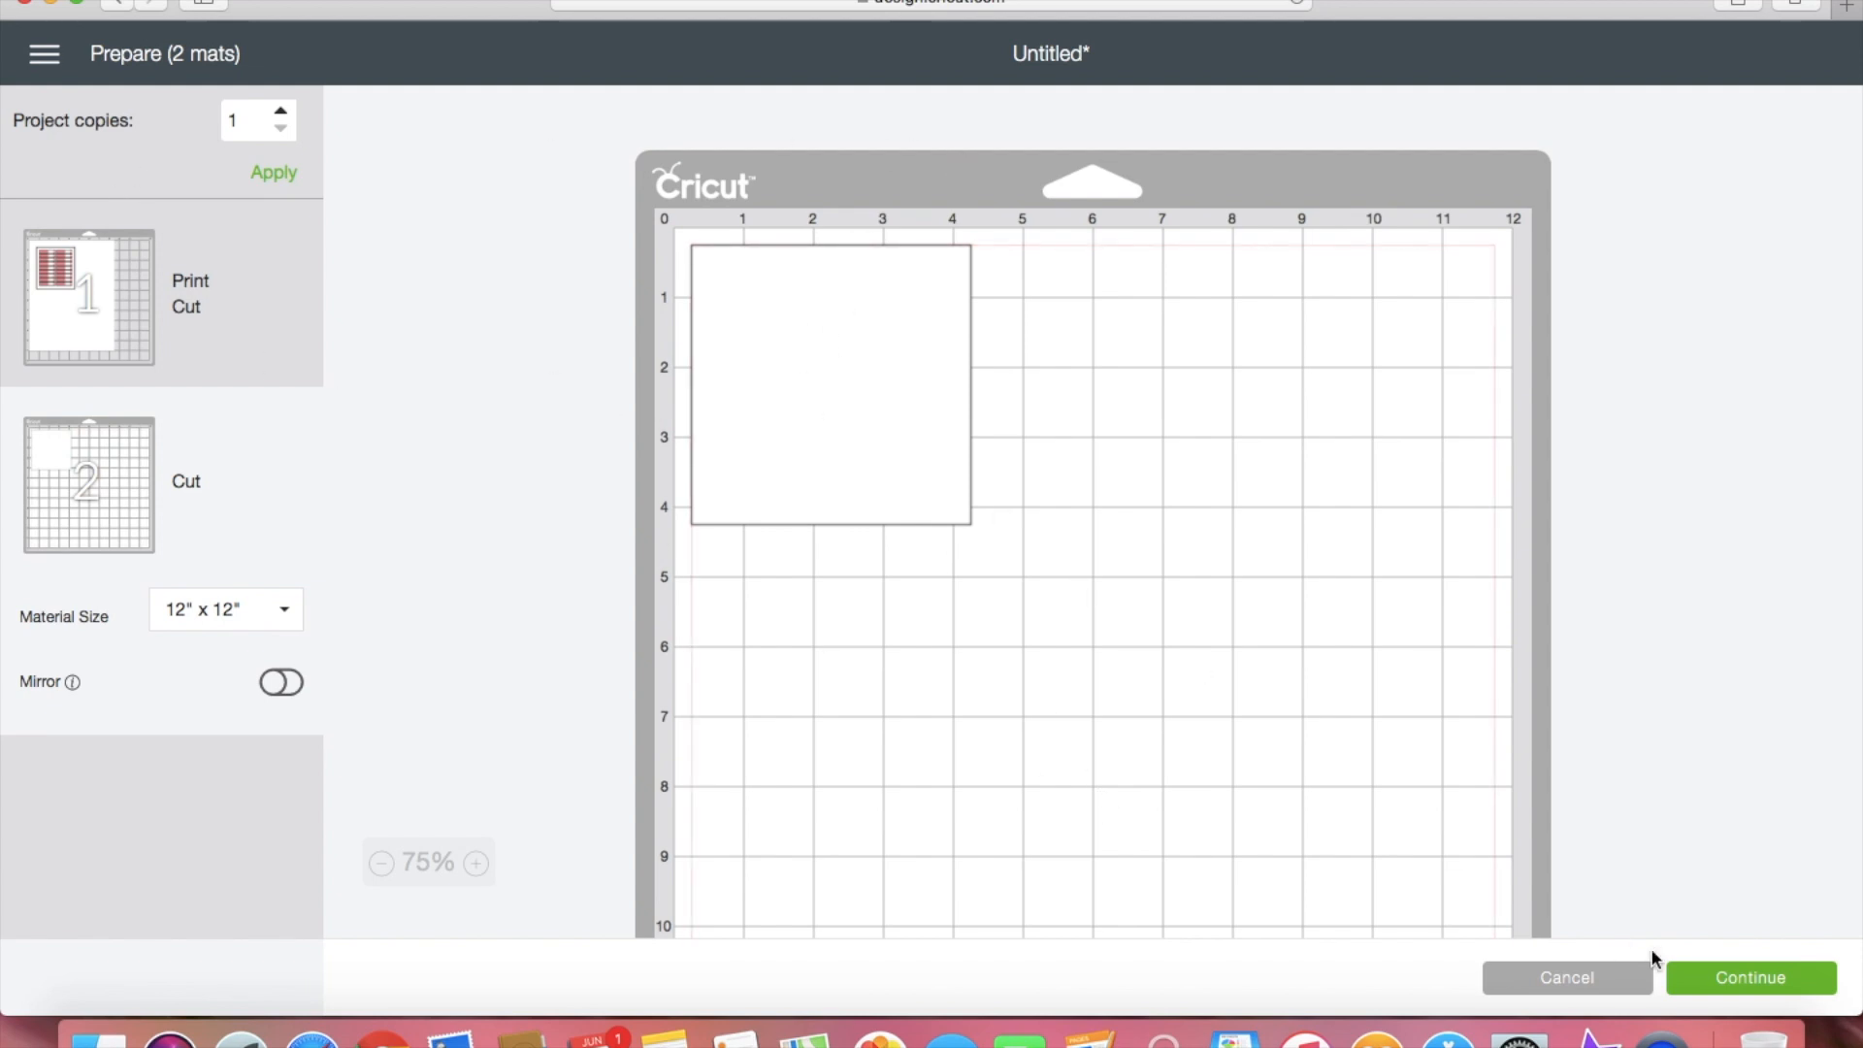
{"action": "left_click", "coordinate": [1592, 980]}
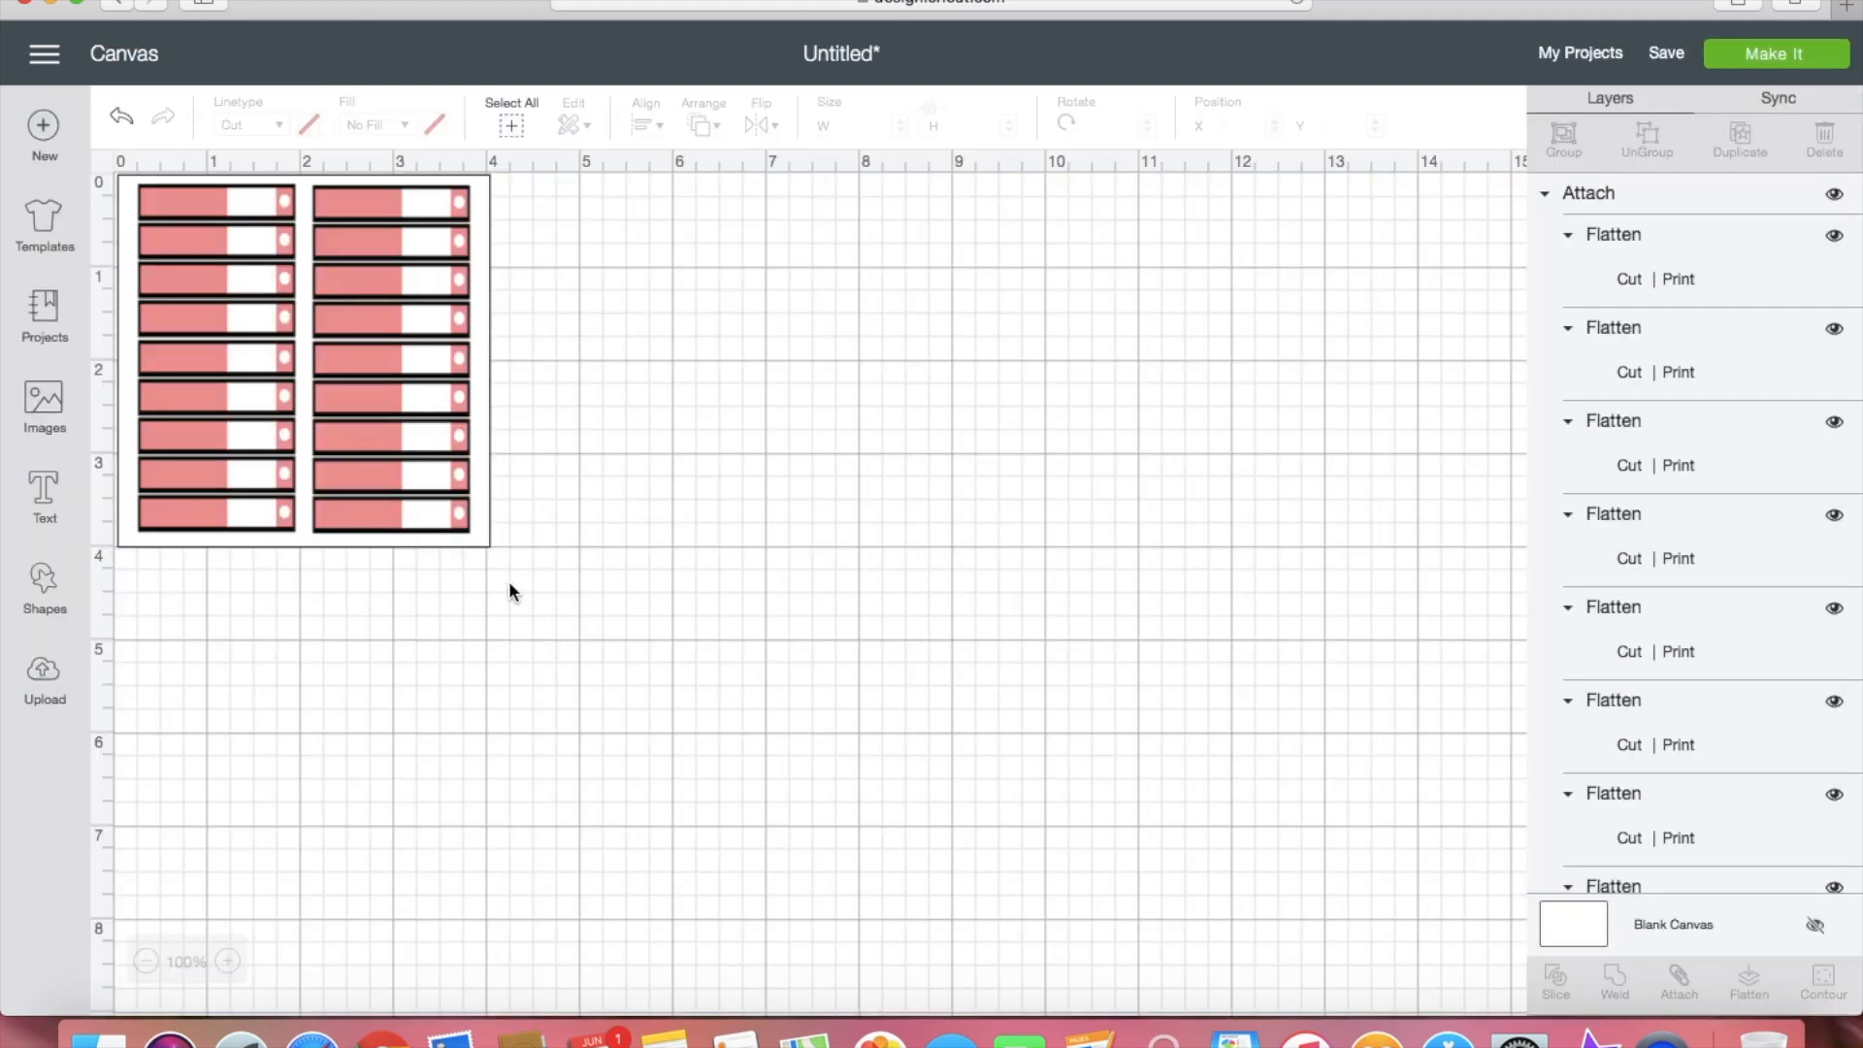
Step: Preview the mats with the second column moved off the square to about X 8.76, Y 0 inches, and put the column back
{"action": "left_click_drag", "start_coordinate": [428, 365], "coordinate": [1044, 330]}
{"action": "left_click", "coordinate": [1812, 56]}
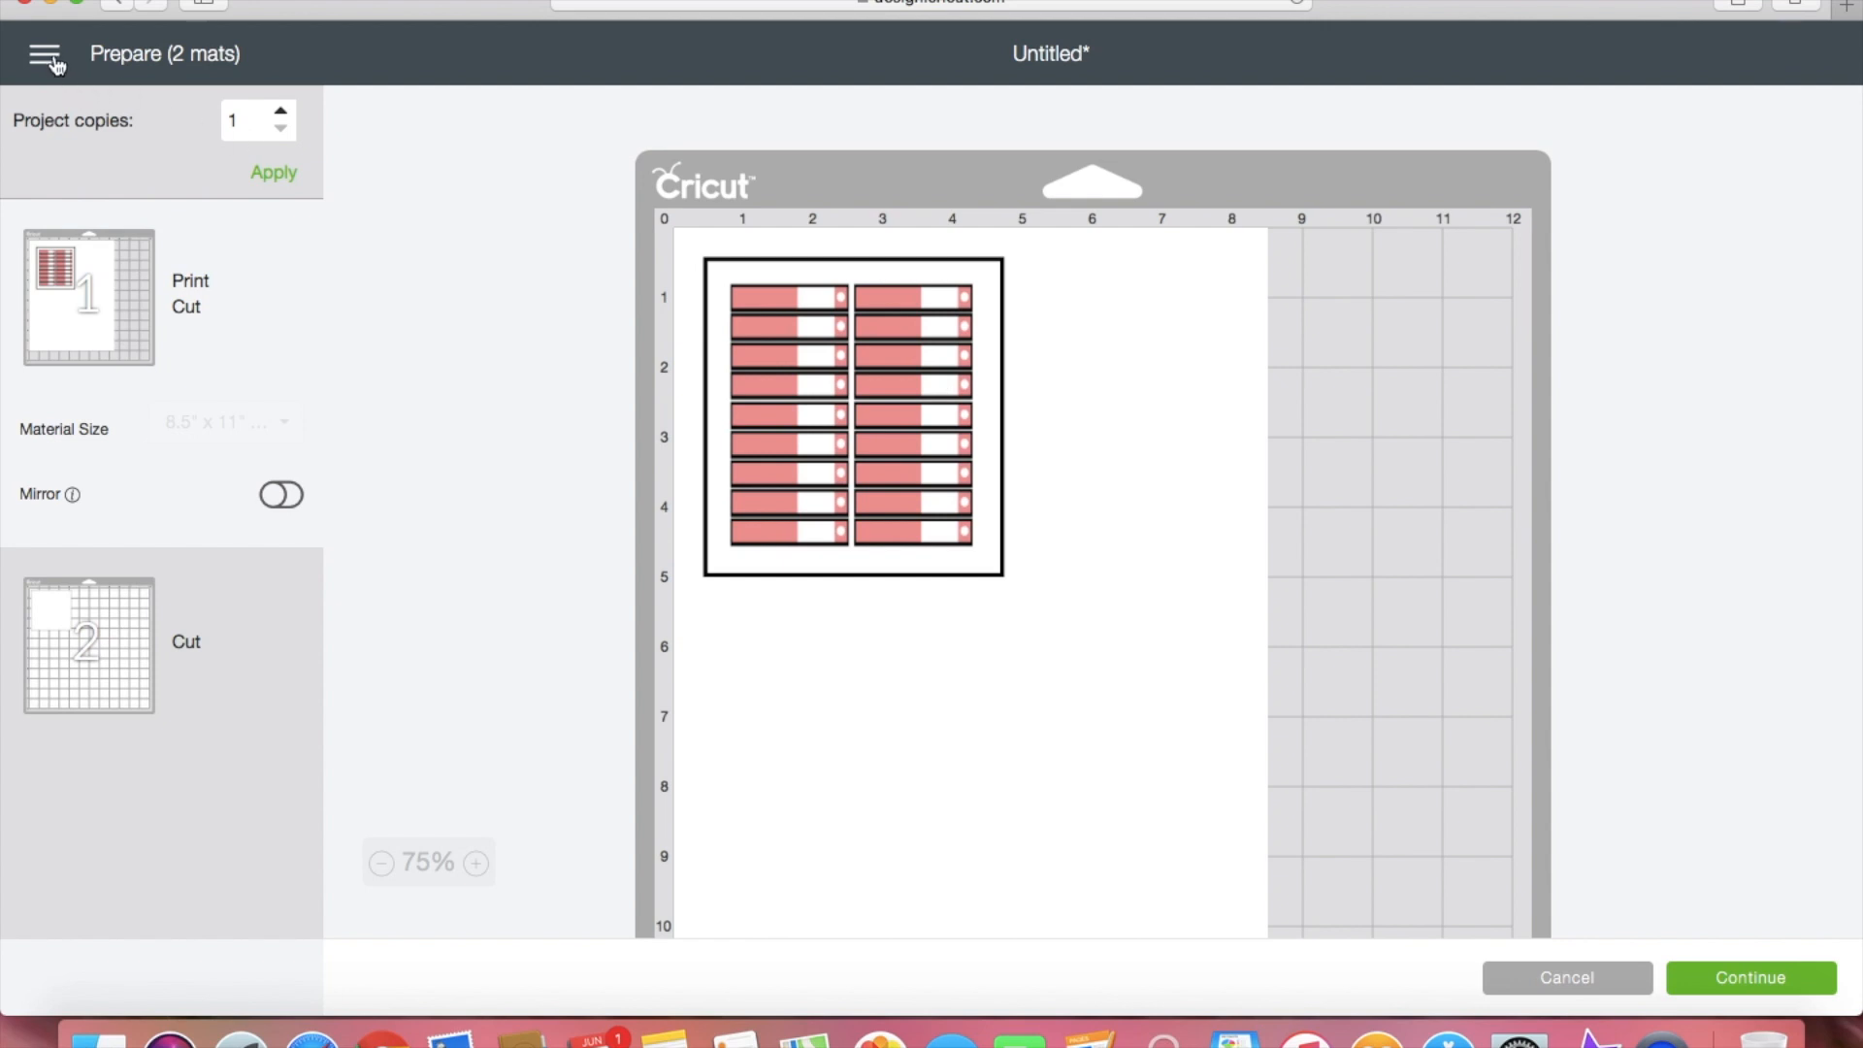
{"action": "left_click", "coordinate": [1555, 980]}
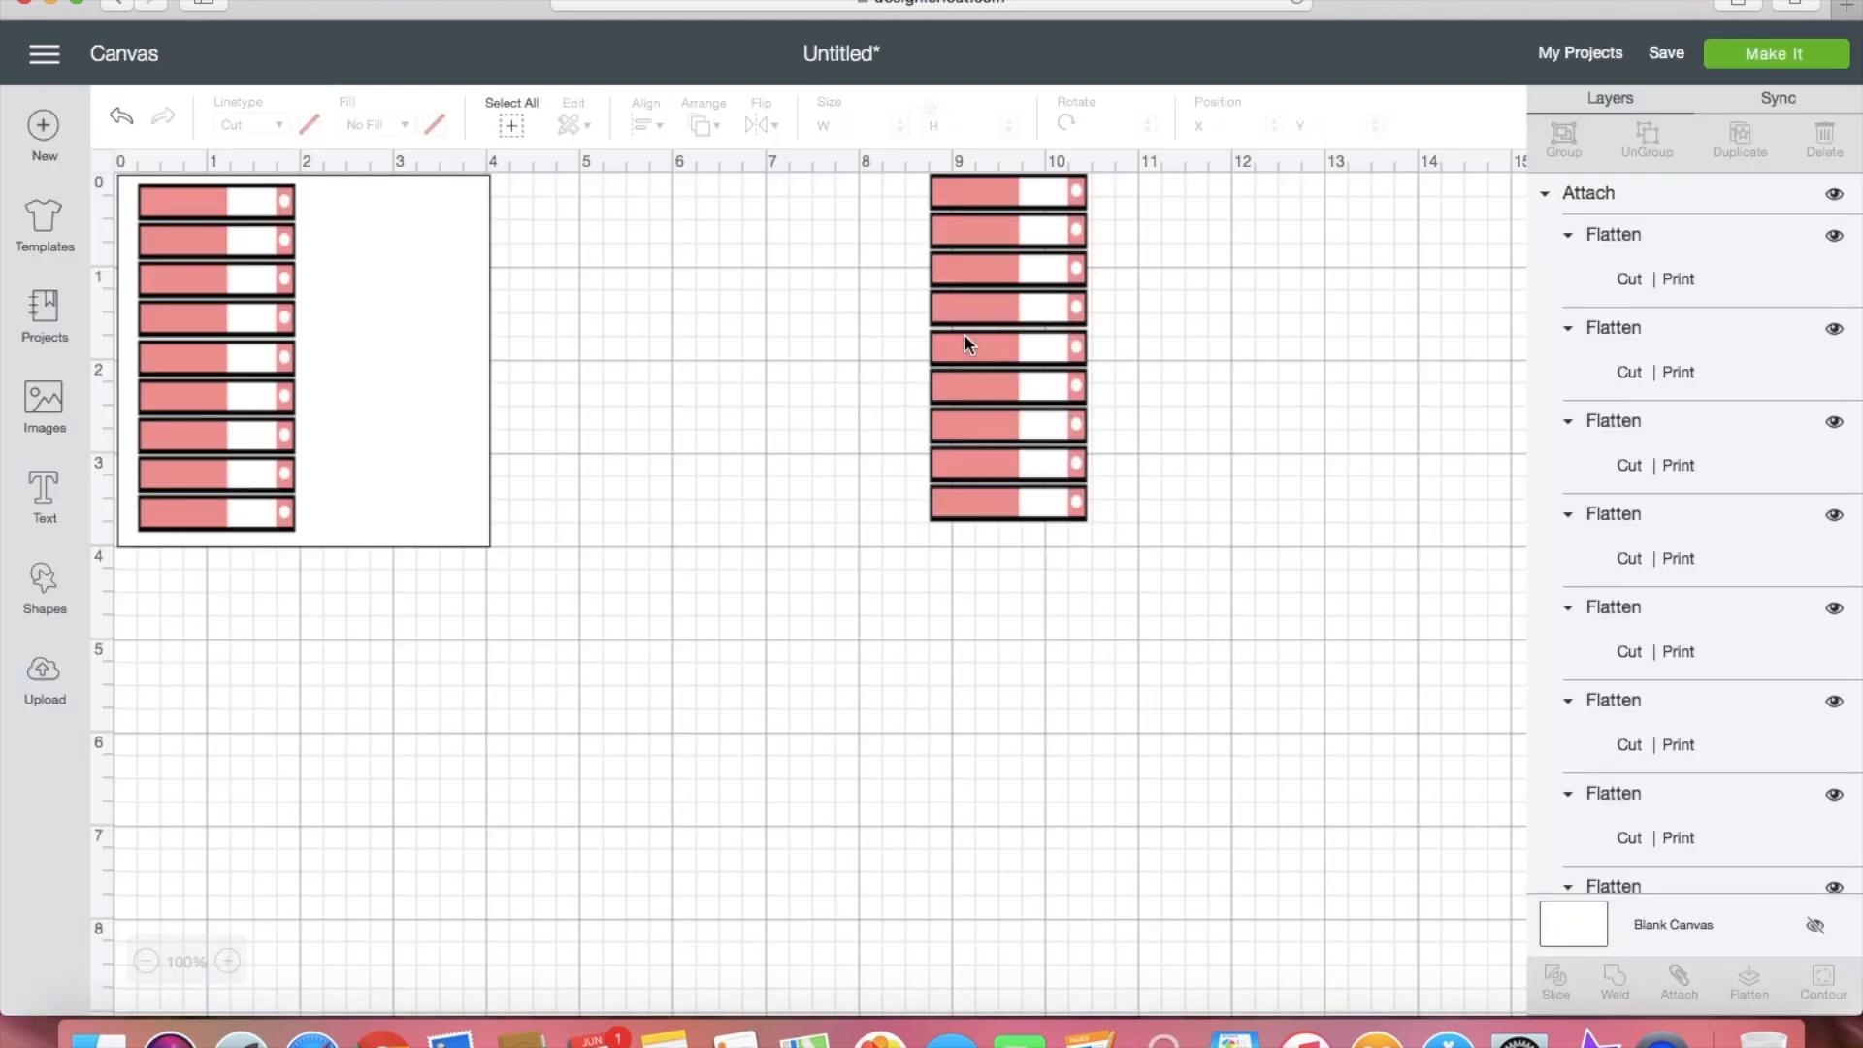
{"action": "left_click_drag", "start_coordinate": [972, 390], "coordinate": [354, 408]}
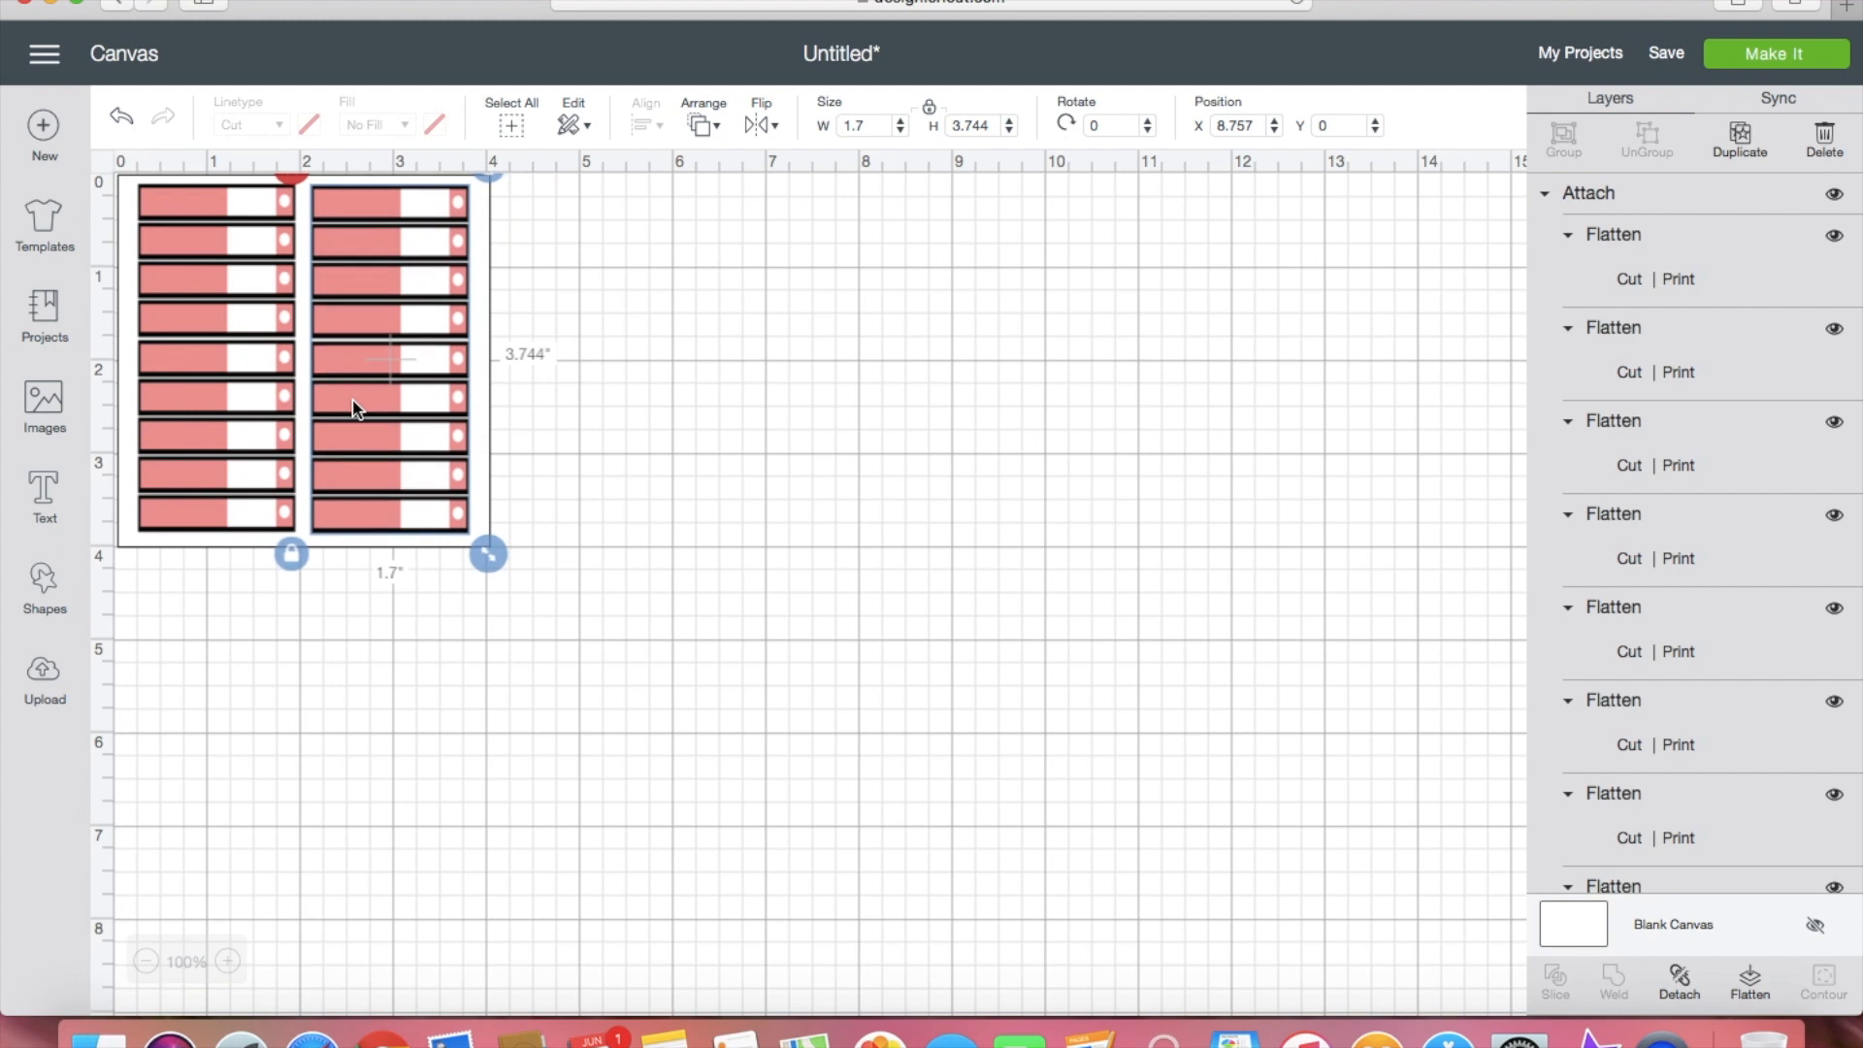
Step: Attach both columns and the white square together, and move the assembly to about X 0.03, Y 0.17 inches
{"action": "left_click_drag", "start_coordinate": [518, 574], "coordinate": [115, 169]}
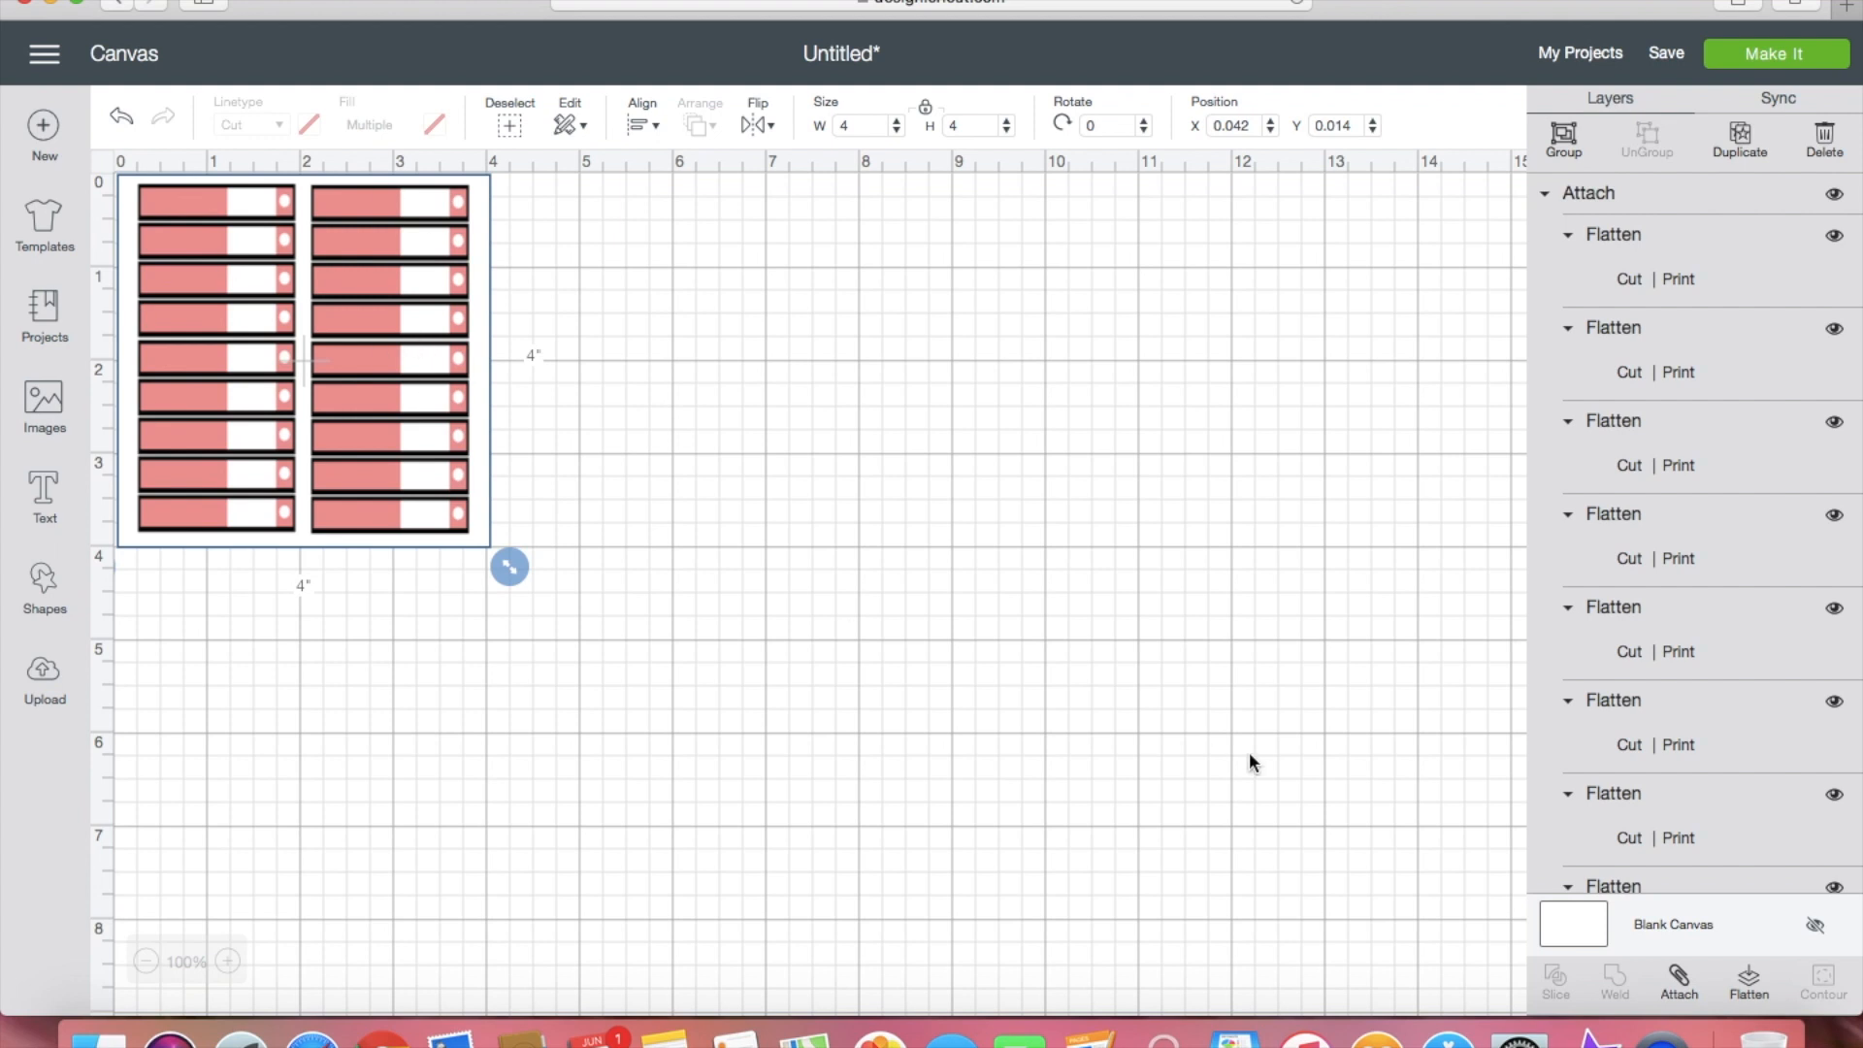
{"action": "left_click", "coordinate": [1679, 985]}
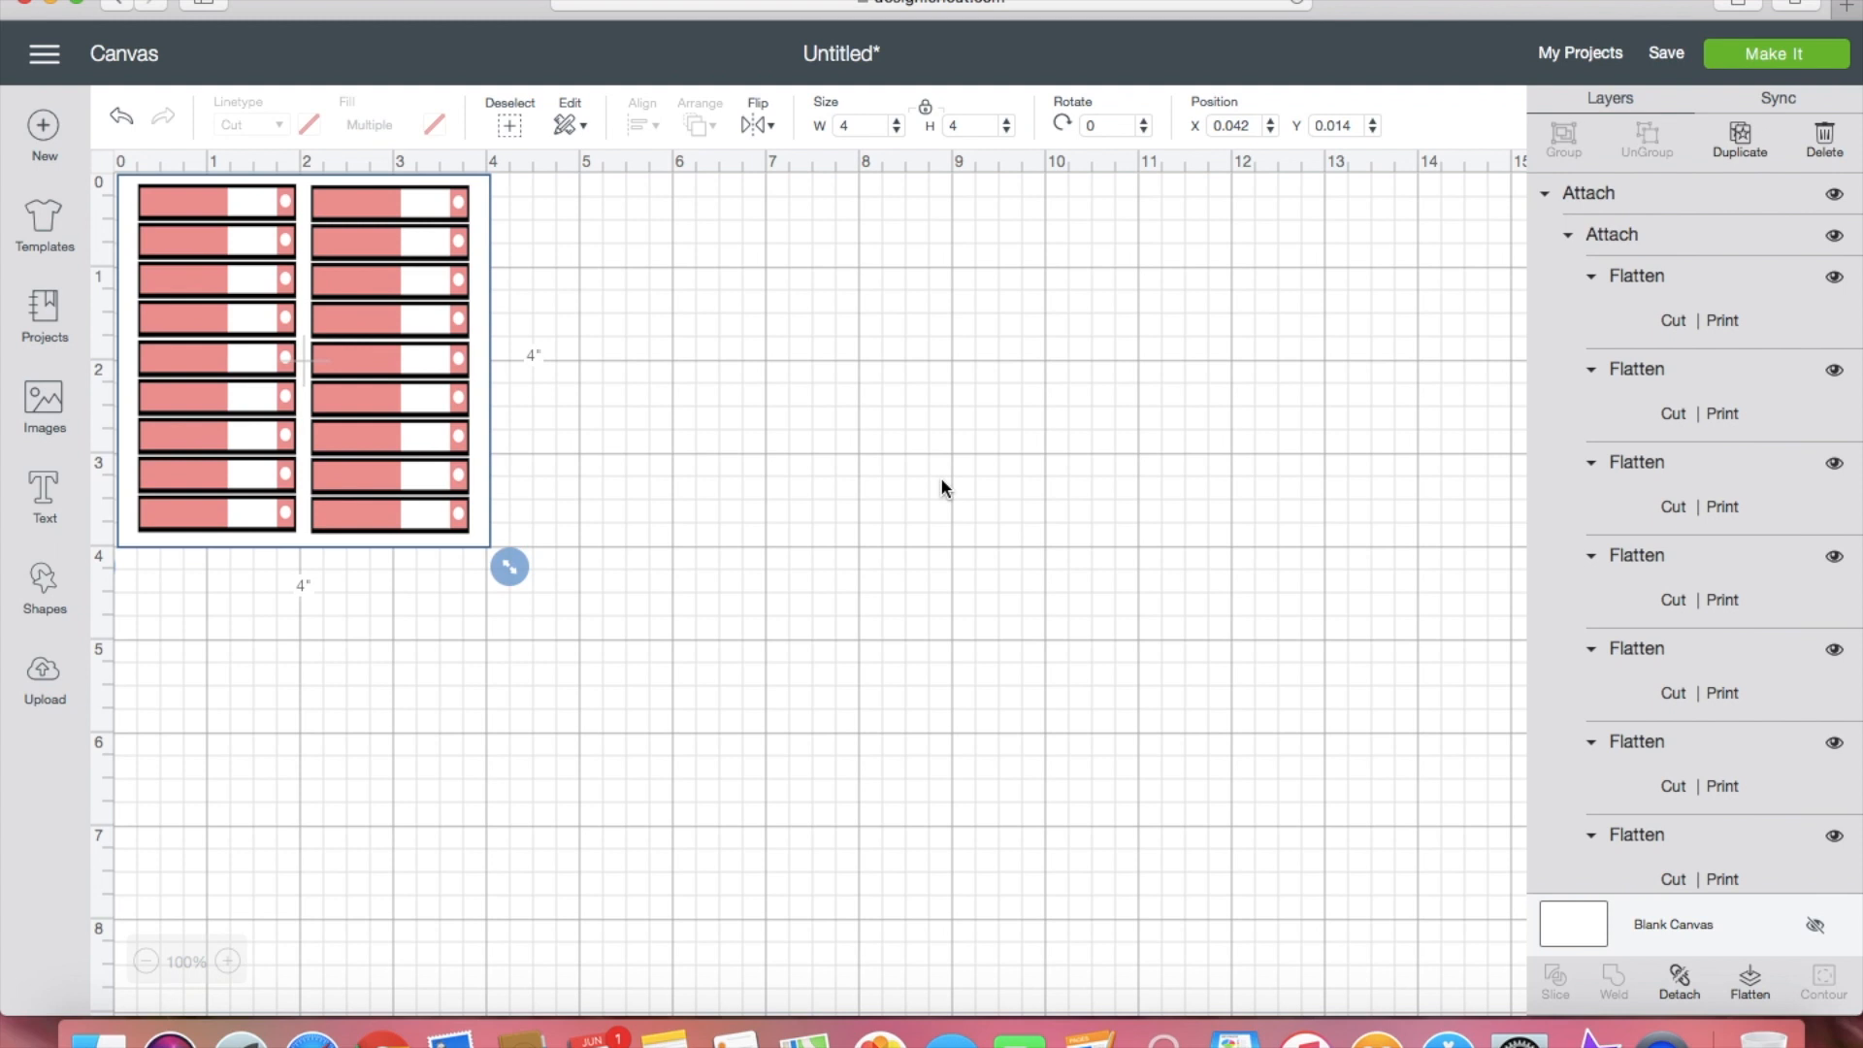
{"action": "left_click_drag", "start_coordinate": [315, 284], "coordinate": [283, 374]}
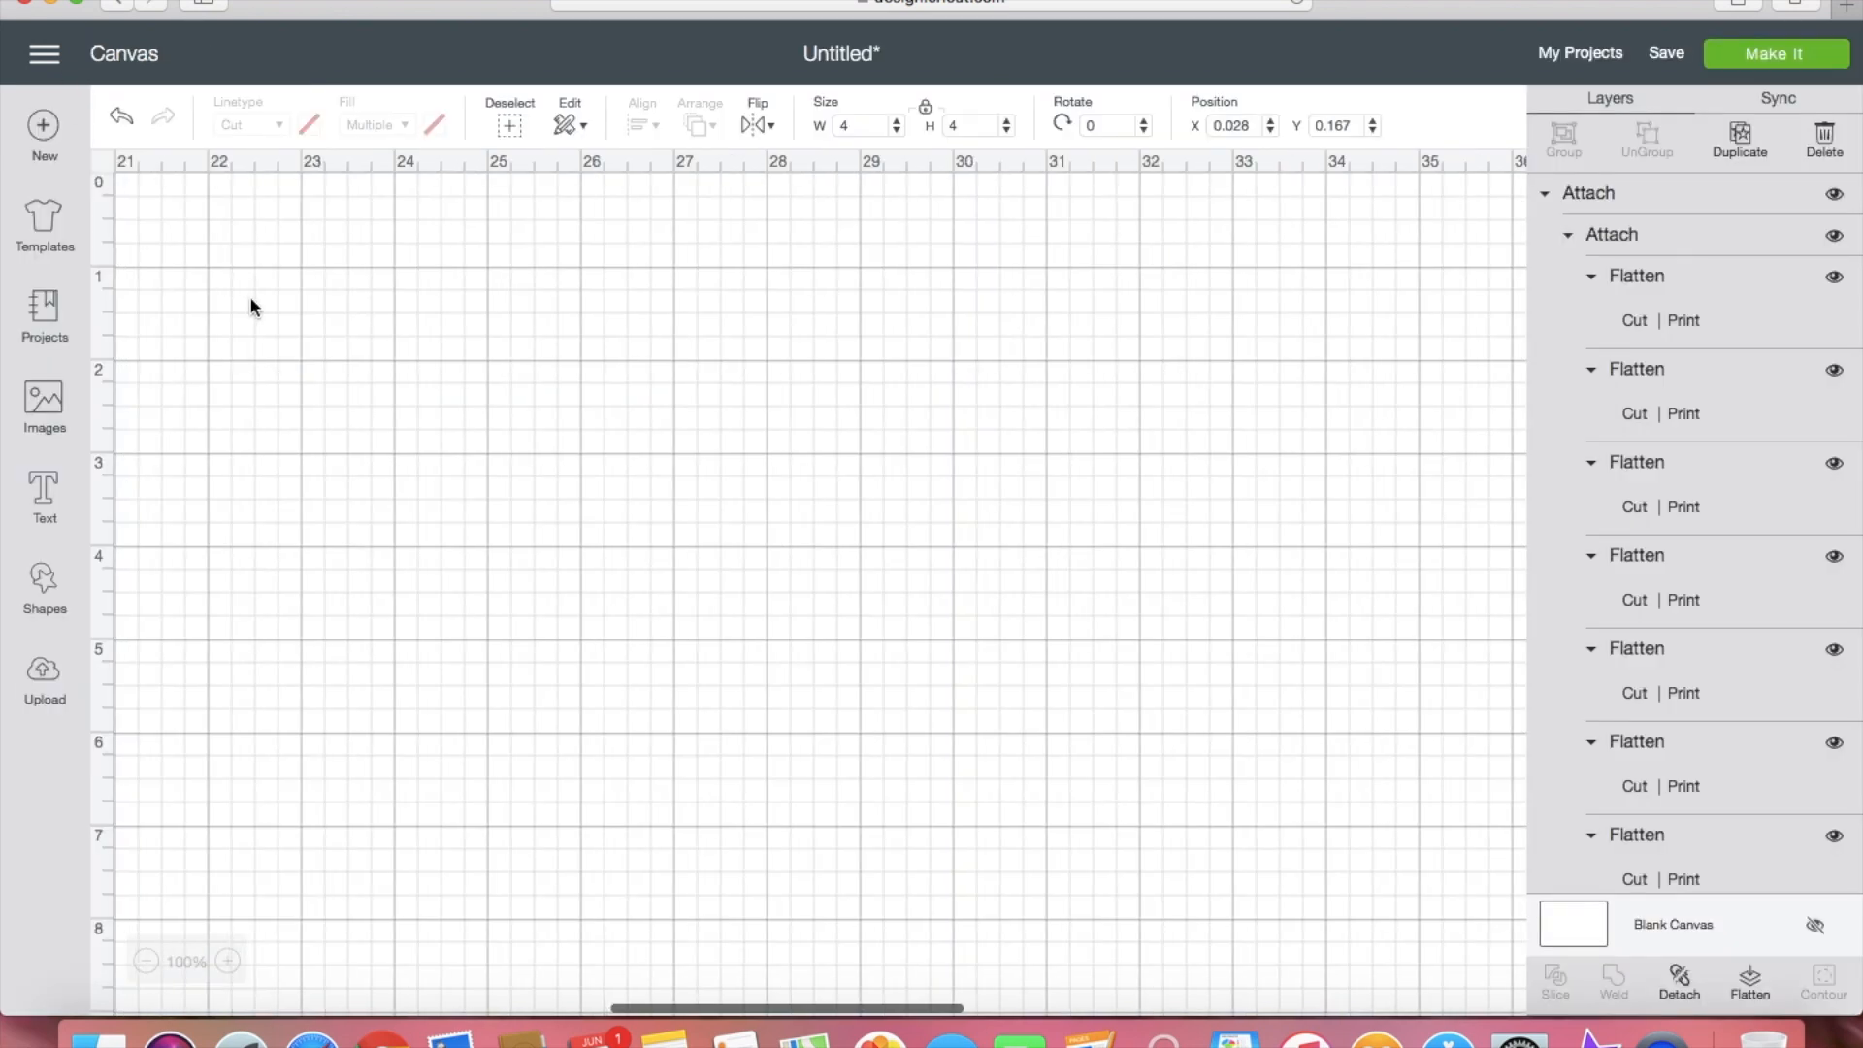
{"action": "scroll", "coordinate": [250, 299], "scroll_direction": "left", "scroll_amount": 20}
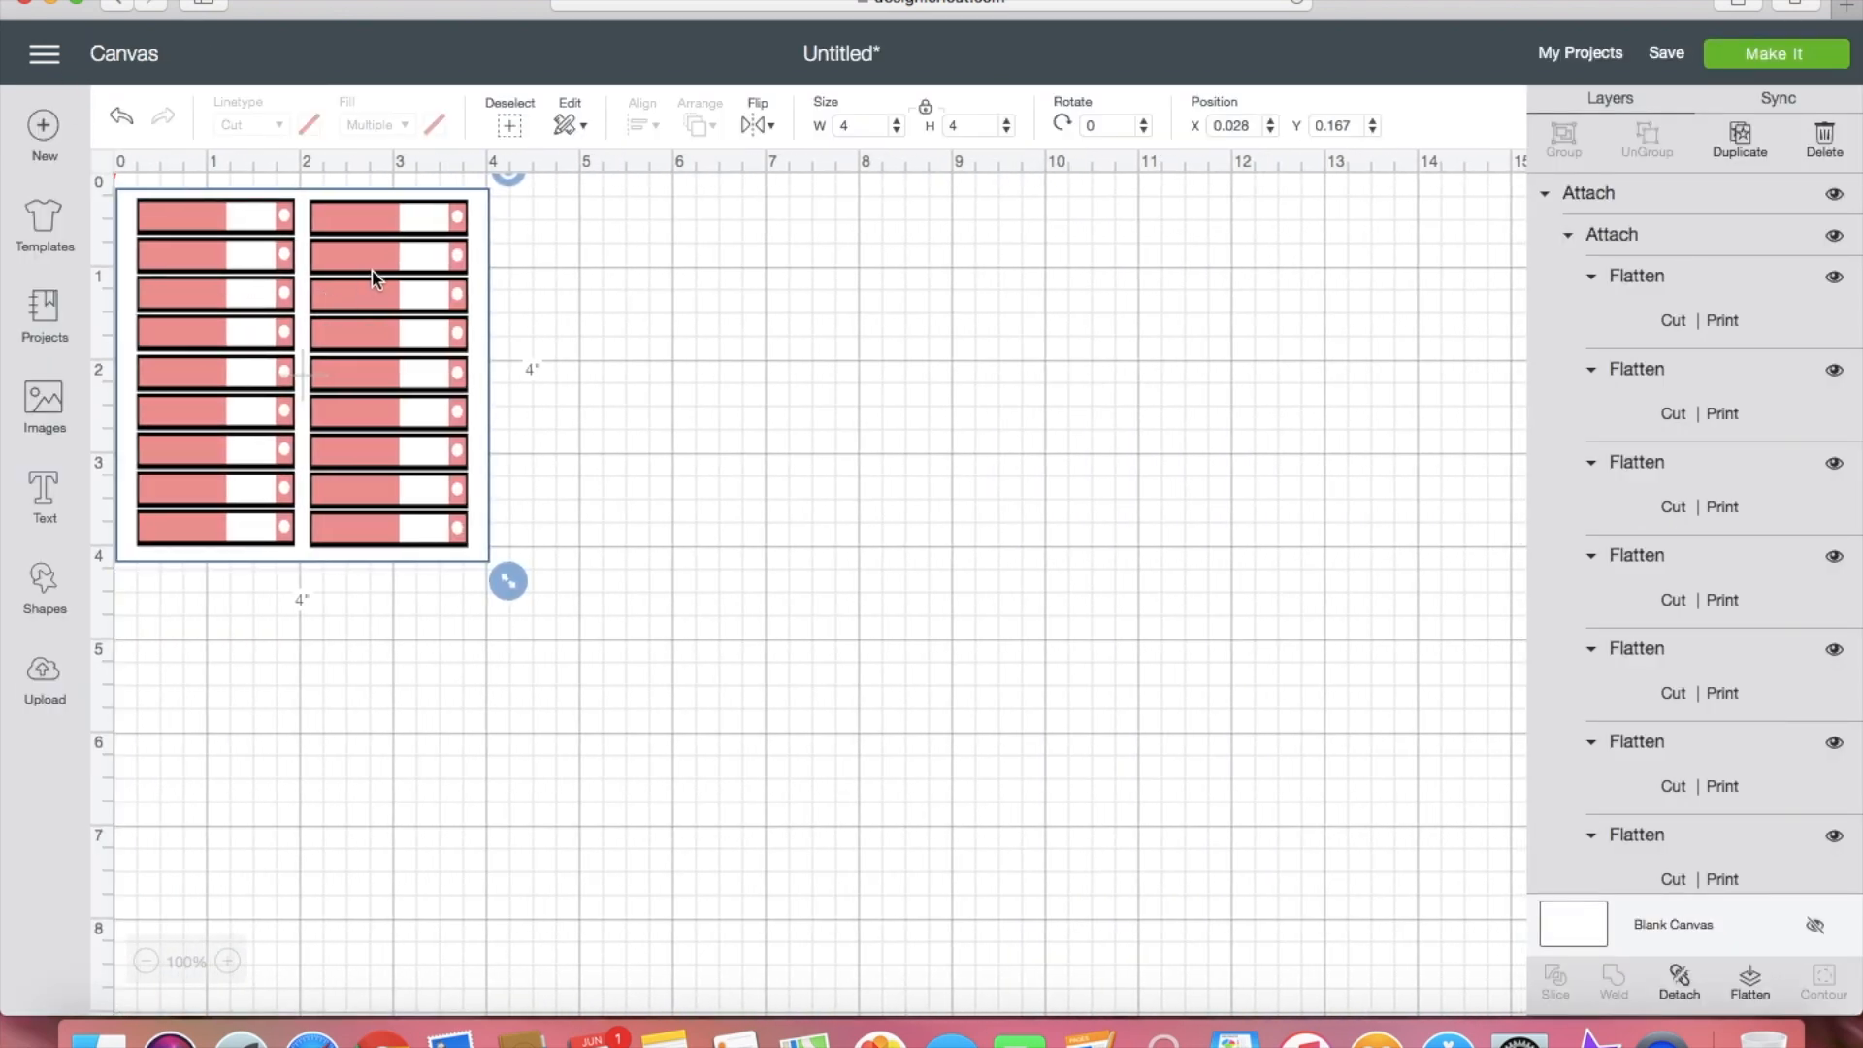
Step: Move the attached assembly to X 0, Y 0 inches and open the mat preview
{"action": "left_click_drag", "start_coordinate": [310, 272], "coordinate": [122, 167]}
{"action": "left_click_drag", "start_coordinate": [237, 335], "coordinate": [131, 283]}
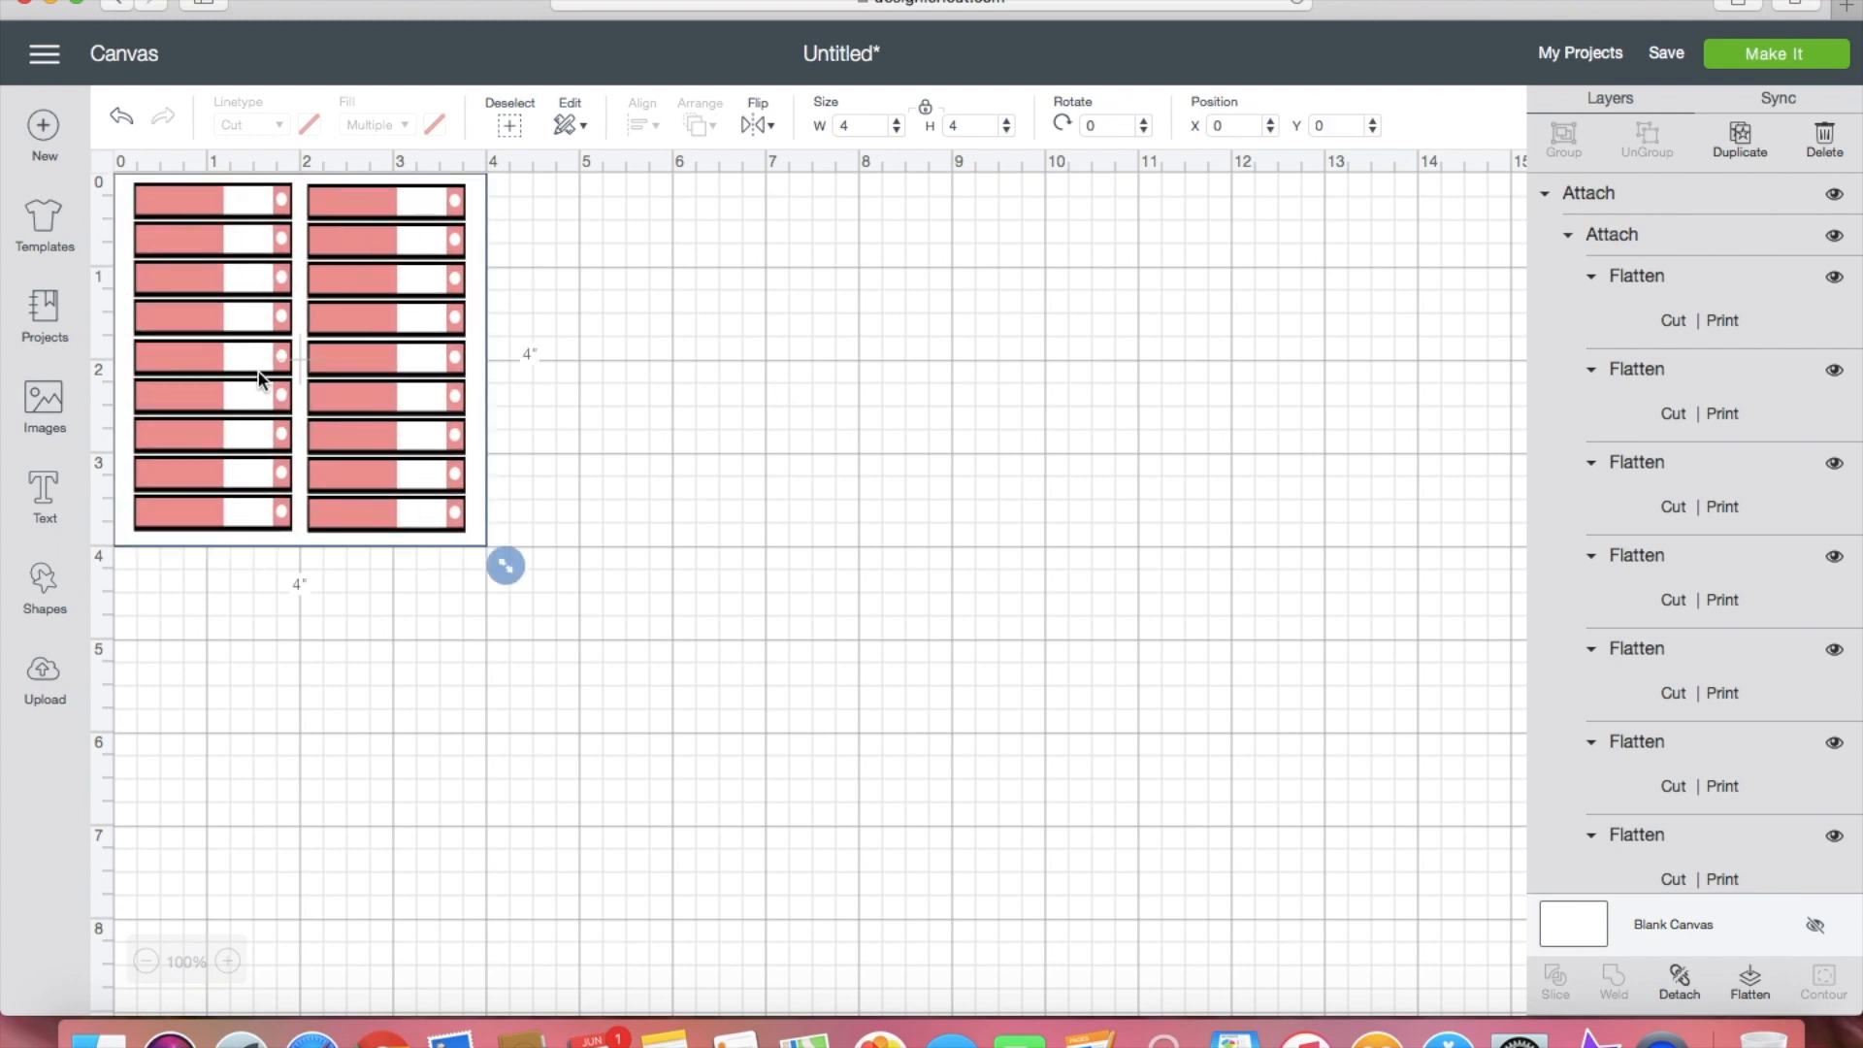
{"action": "mouse_move", "coordinate": [313, 360]}
{"action": "left_mouse_down"}
{"action": "mouse_move", "coordinate": [353, 388]}
{"action": "mouse_move", "coordinate": [291, 362]}
{"action": "mouse_move", "coordinate": [299, 334]}
{"action": "left_mouse_up"}
{"action": "left_click", "coordinate": [1810, 74]}
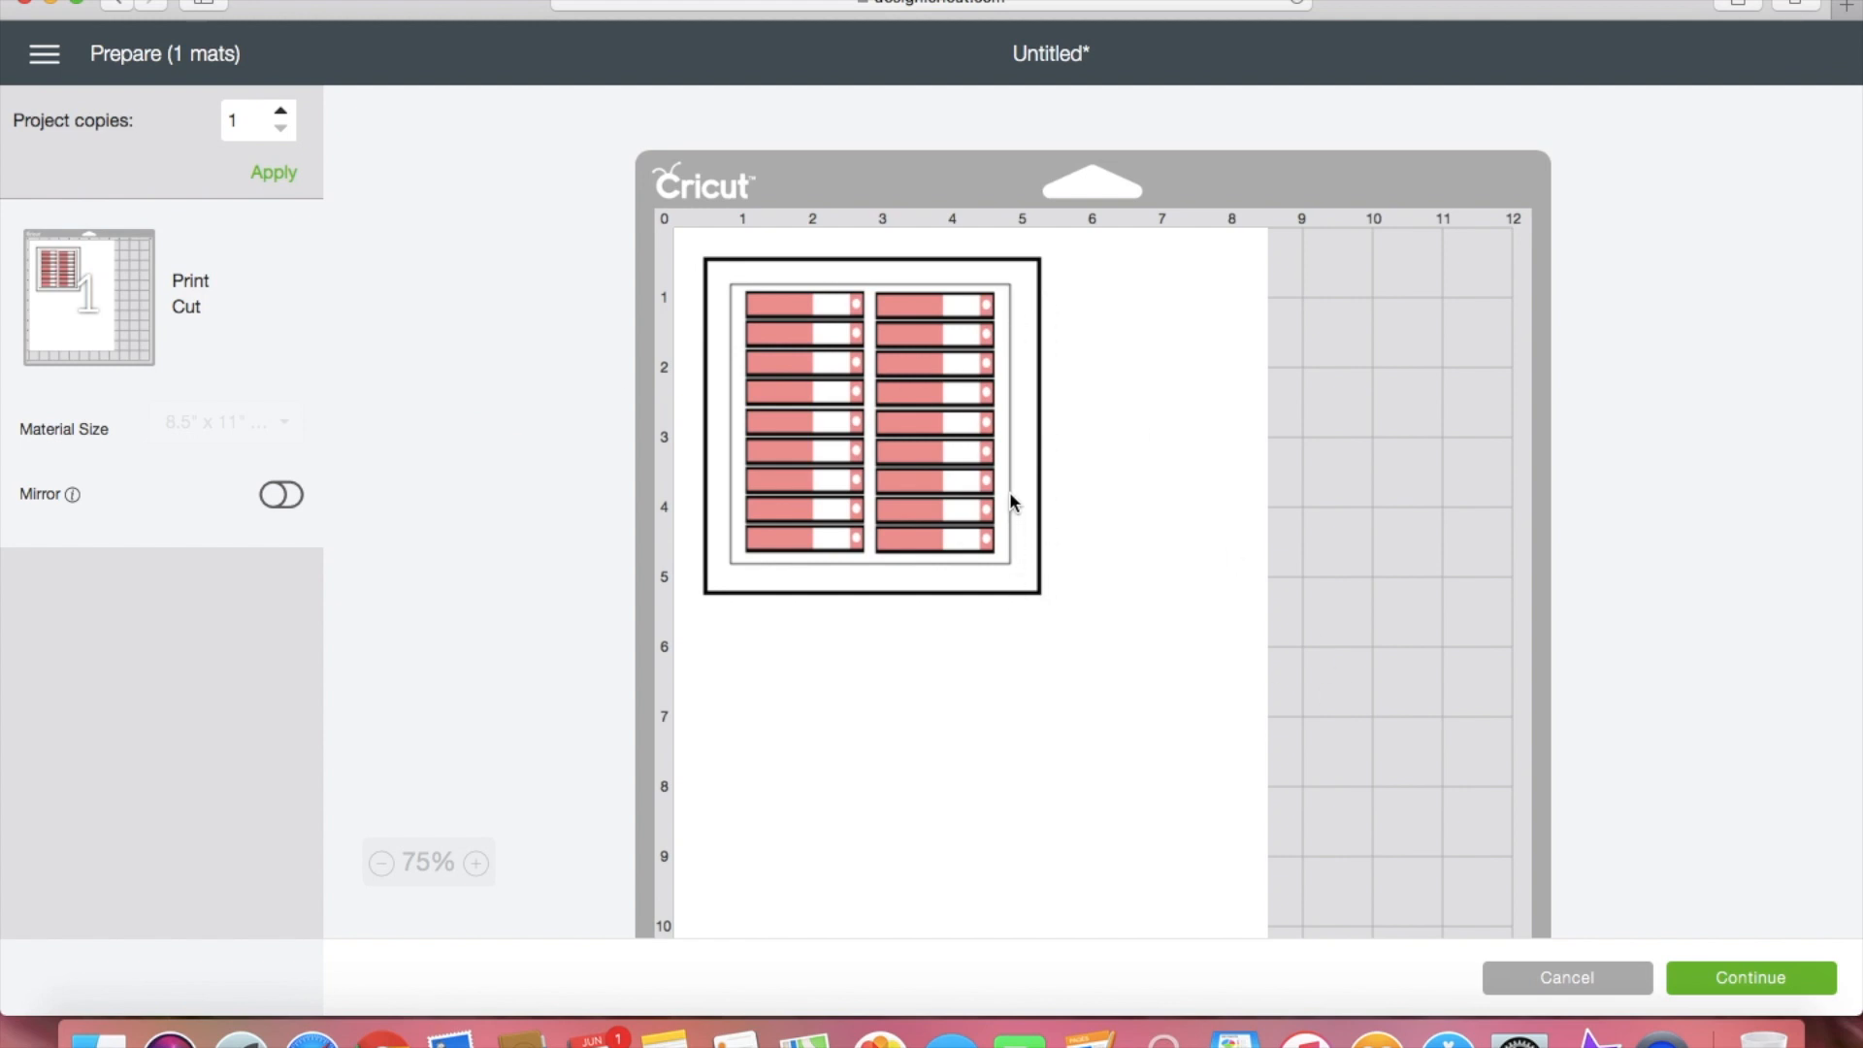
Step: Continue from the mat preview and print one copy on the HP ENVY Photo 7800 series with bleed added
{"action": "left_click", "coordinate": [1769, 980]}
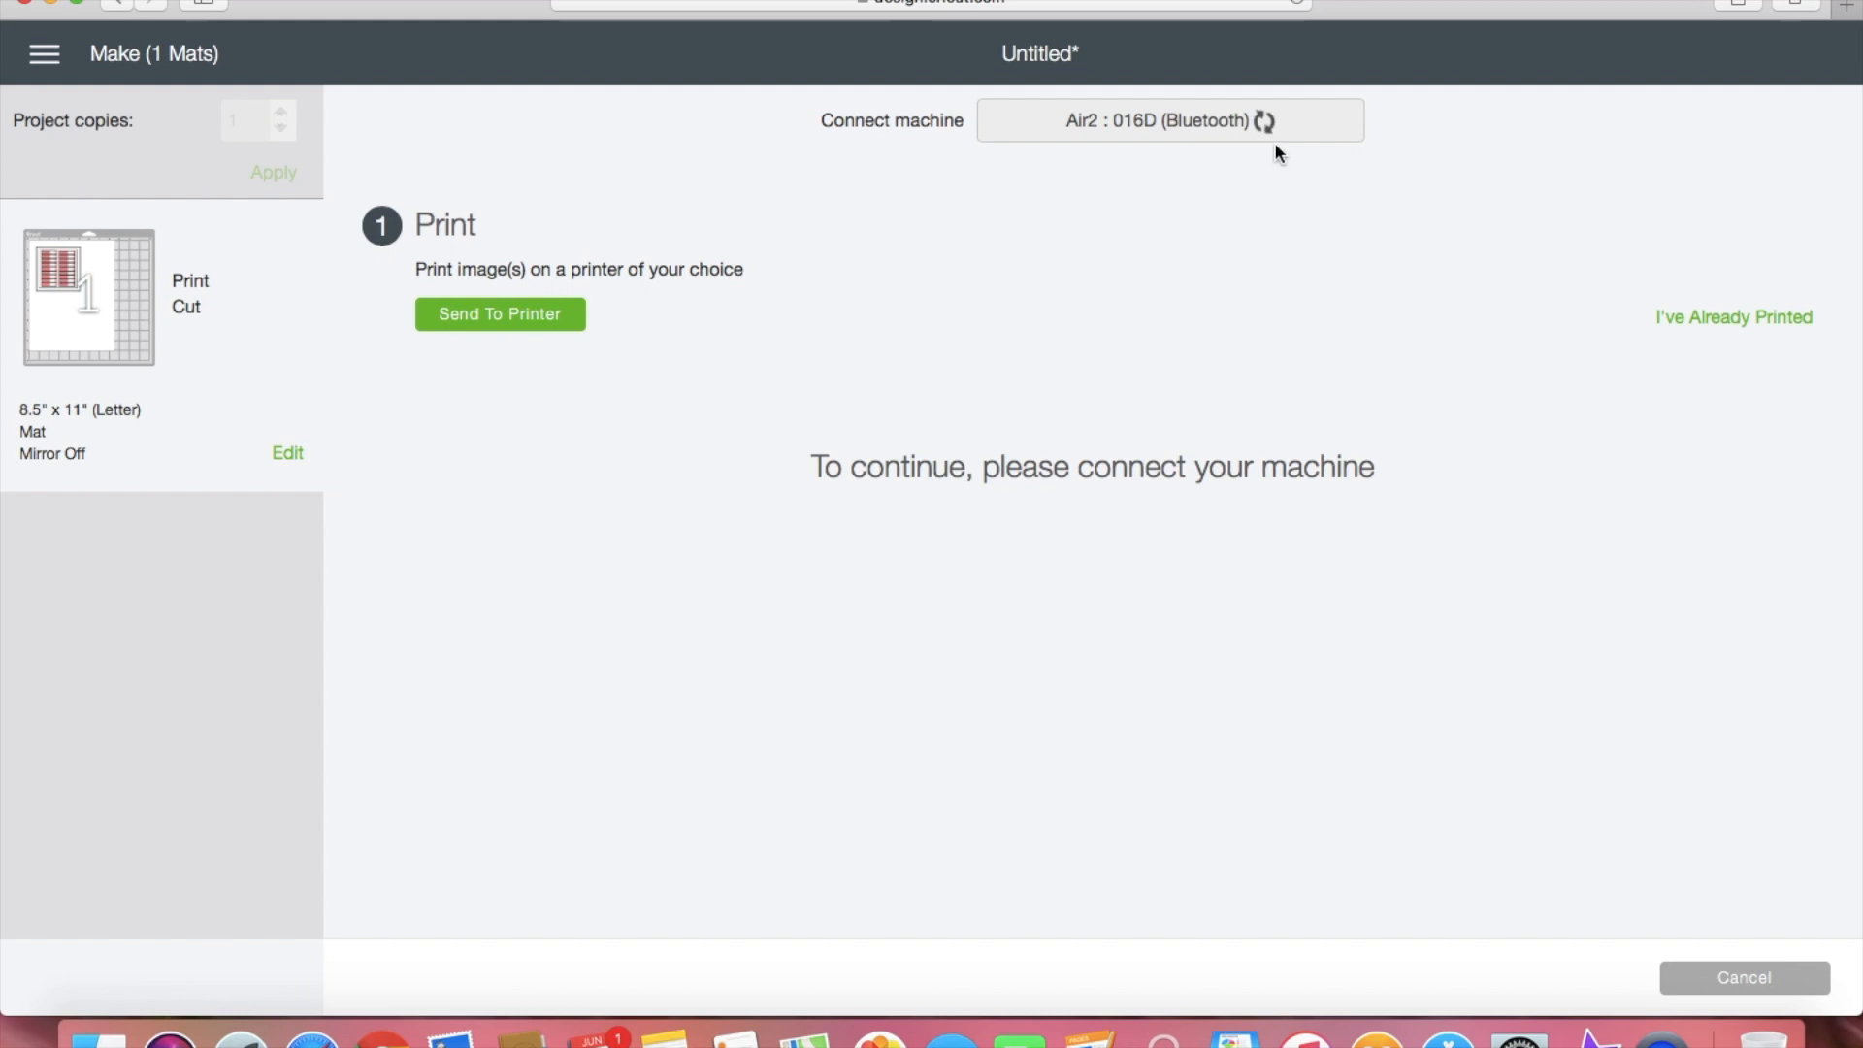
{"action": "left_click", "coordinate": [464, 315]}
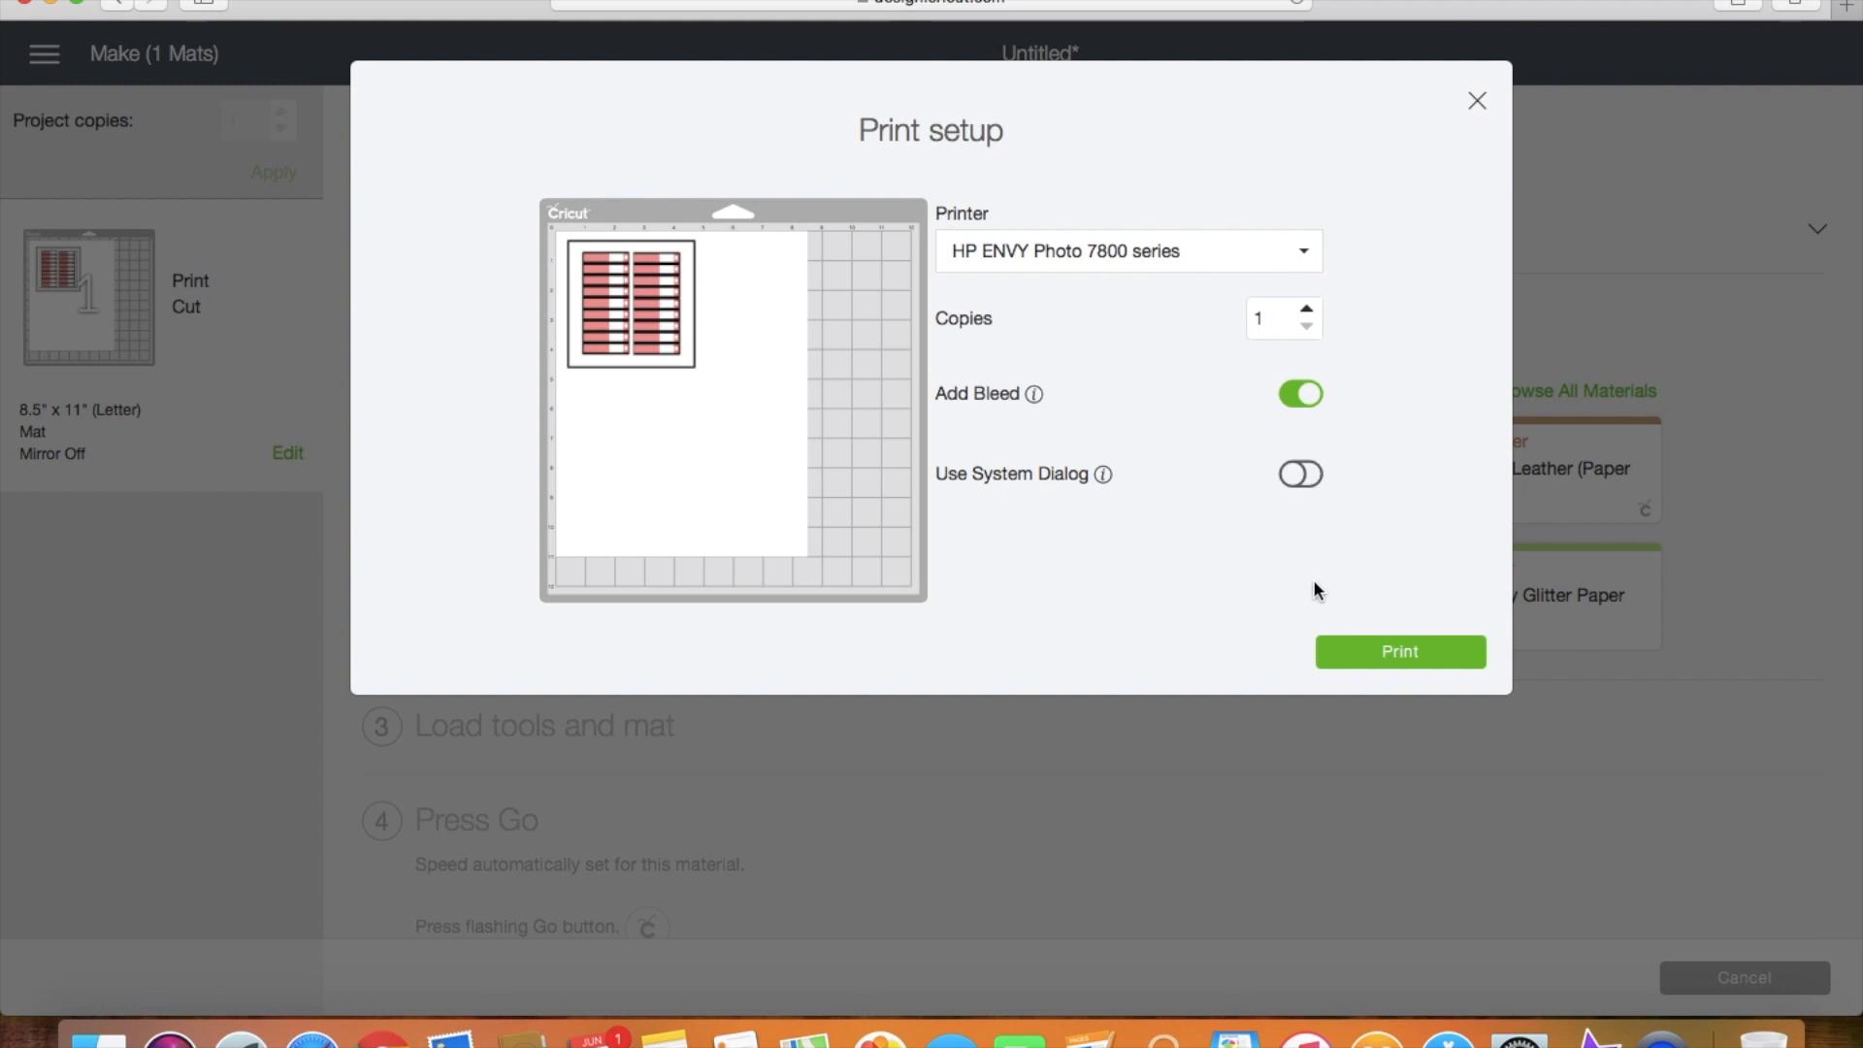
{"action": "left_click", "coordinate": [1362, 656]}
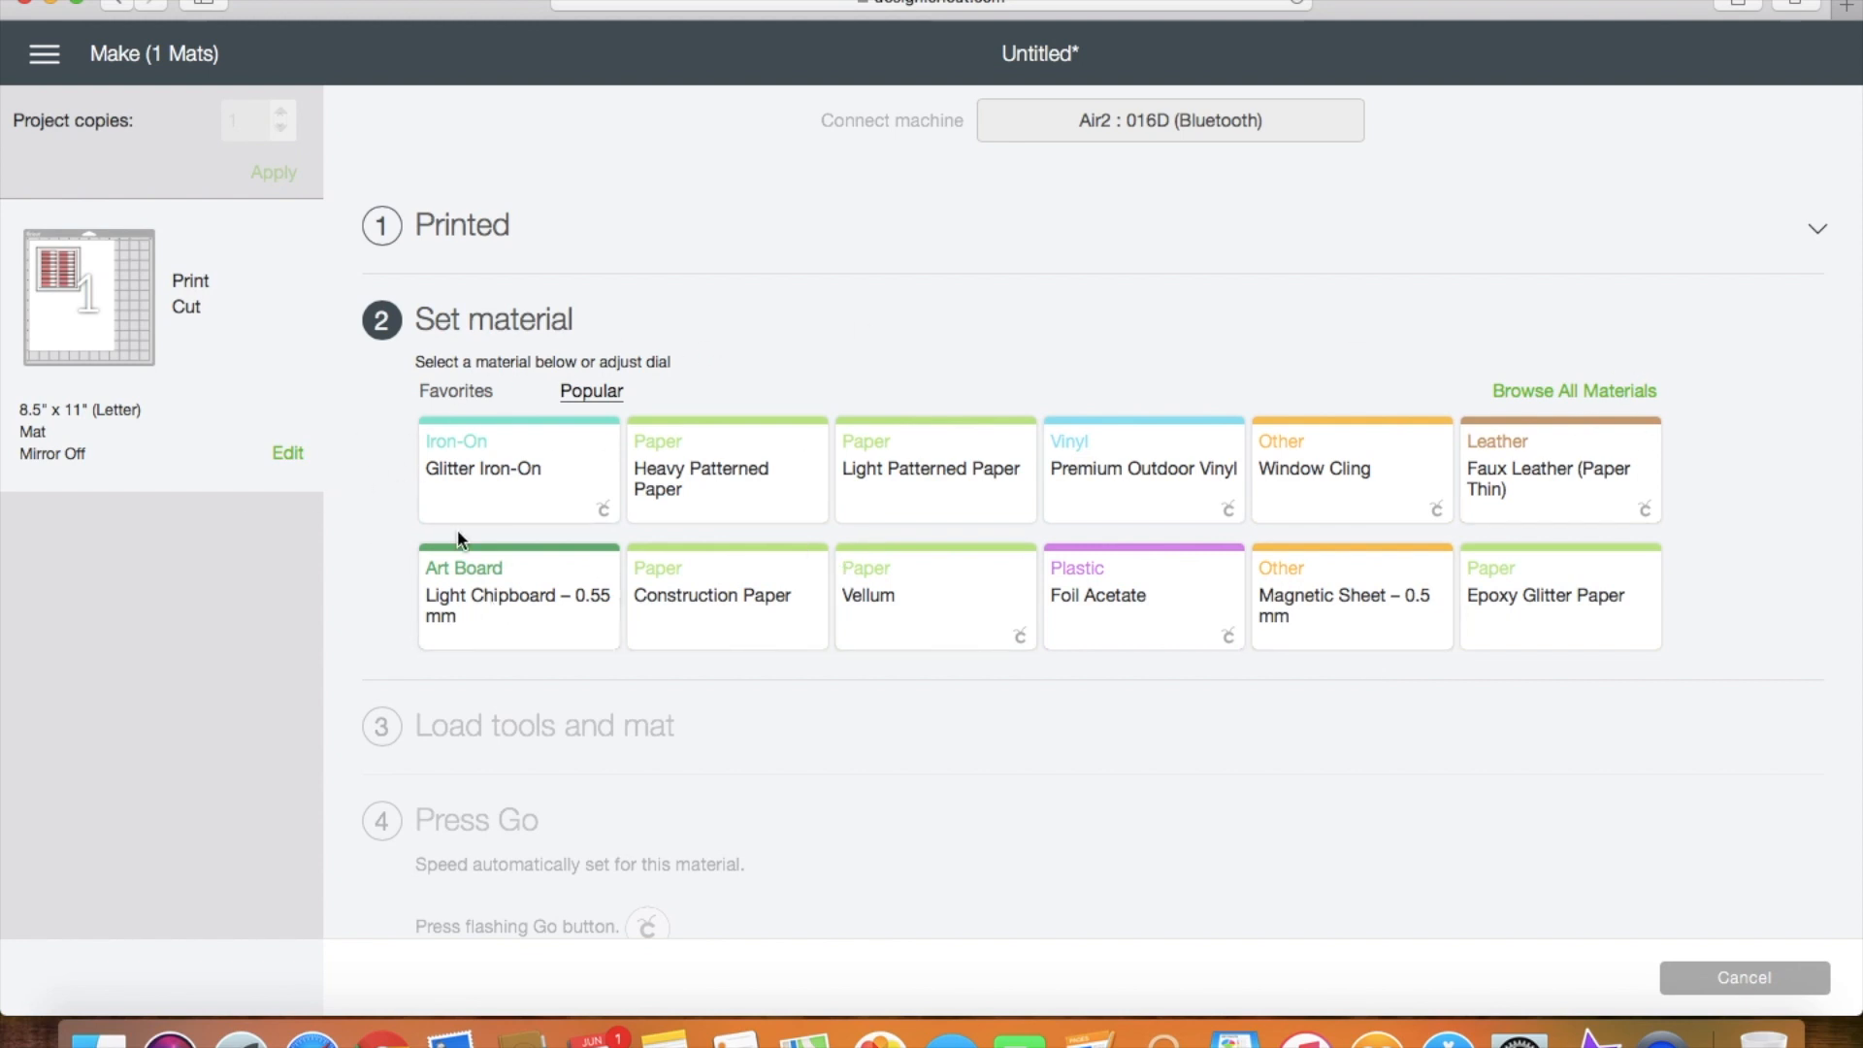
Step: Look through the favorite and popular materials, search all materials for Sticker, and set the material to Sticker Paper Matte
{"action": "left_click", "coordinate": [482, 391]}
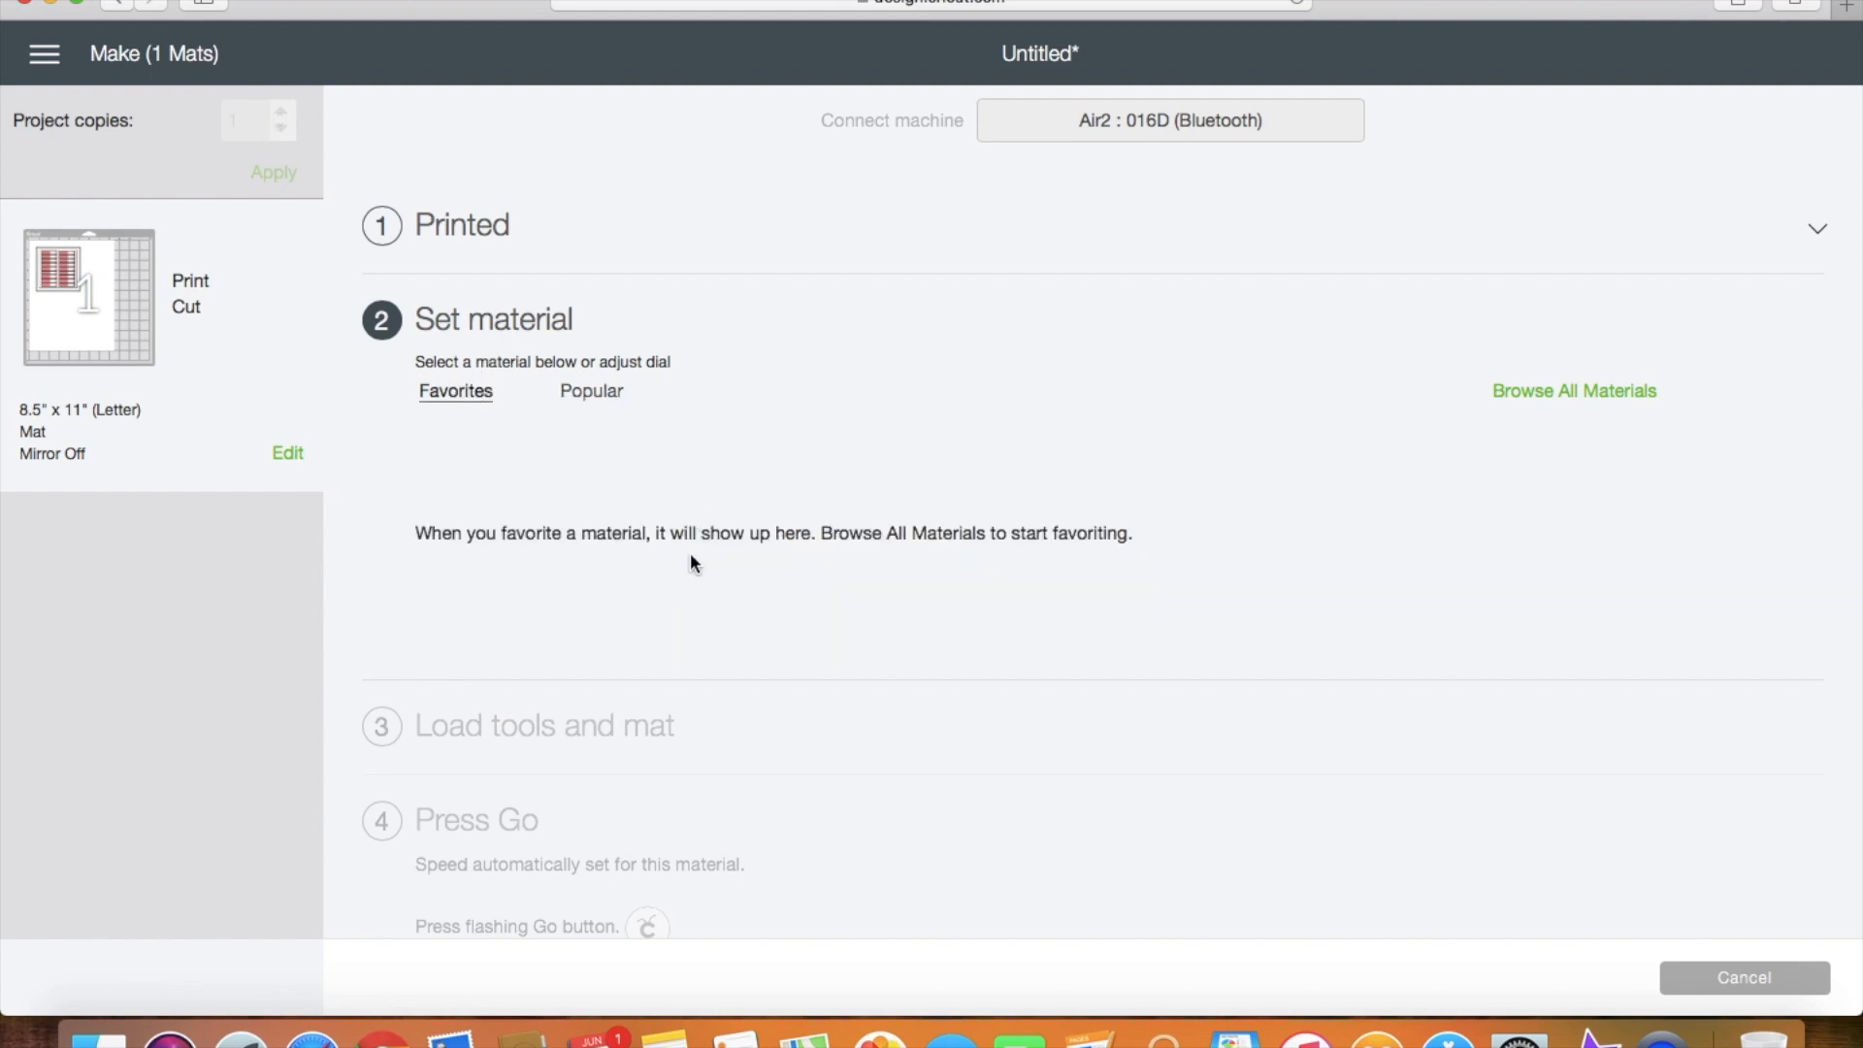
{"action": "left_click", "coordinate": [606, 389]}
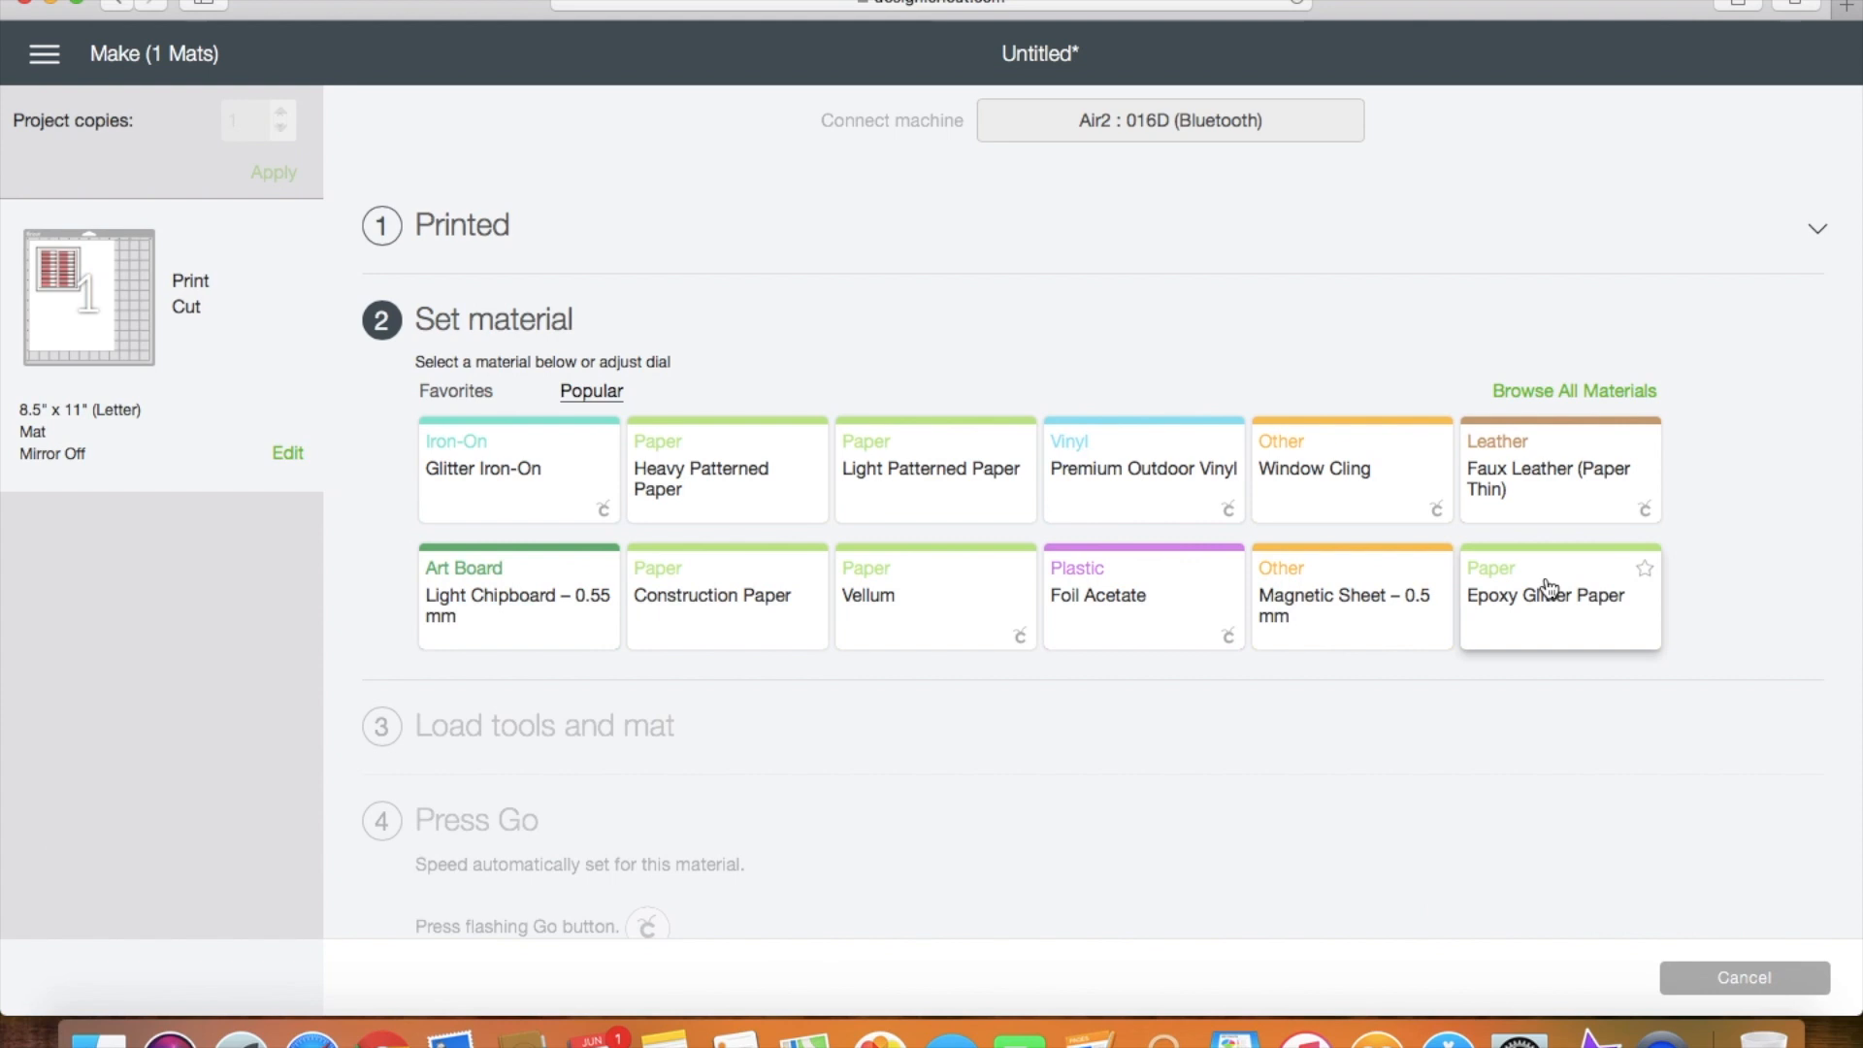
{"action": "left_click", "coordinate": [1617, 393]}
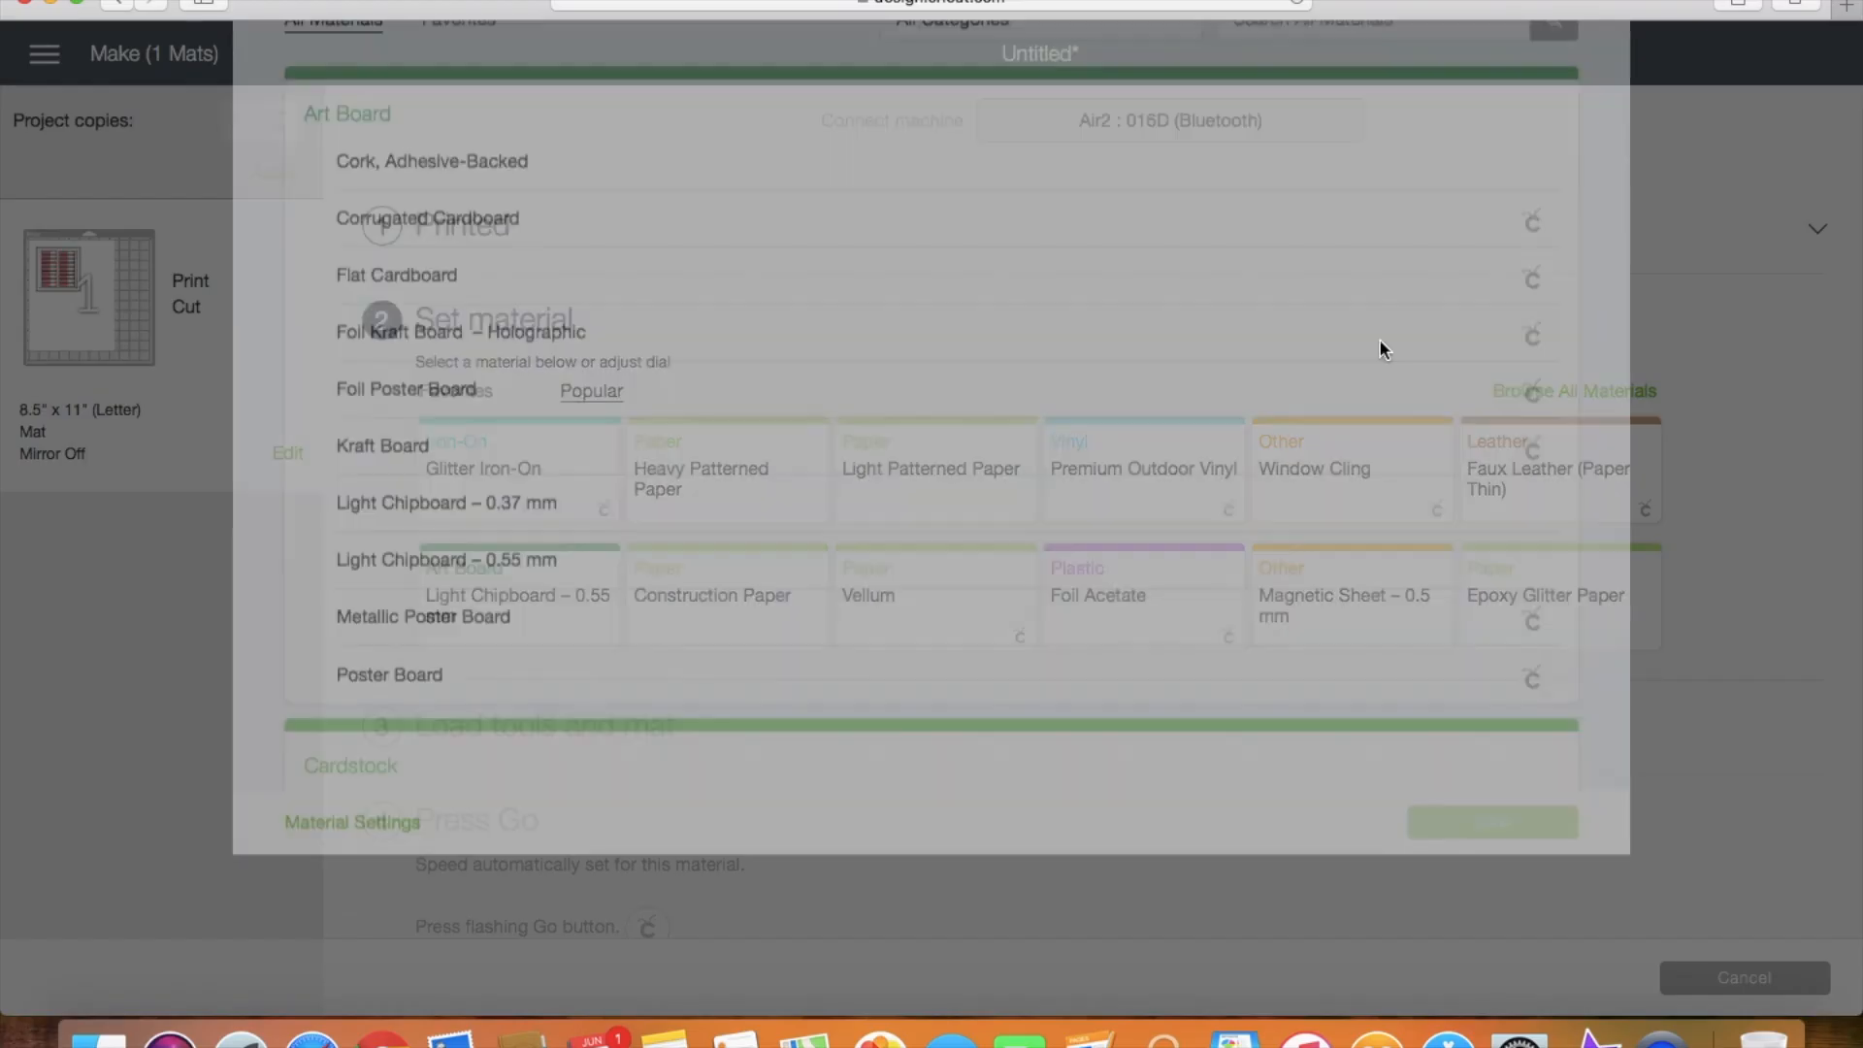
{"action": "left_click", "coordinate": [1315, 198]}
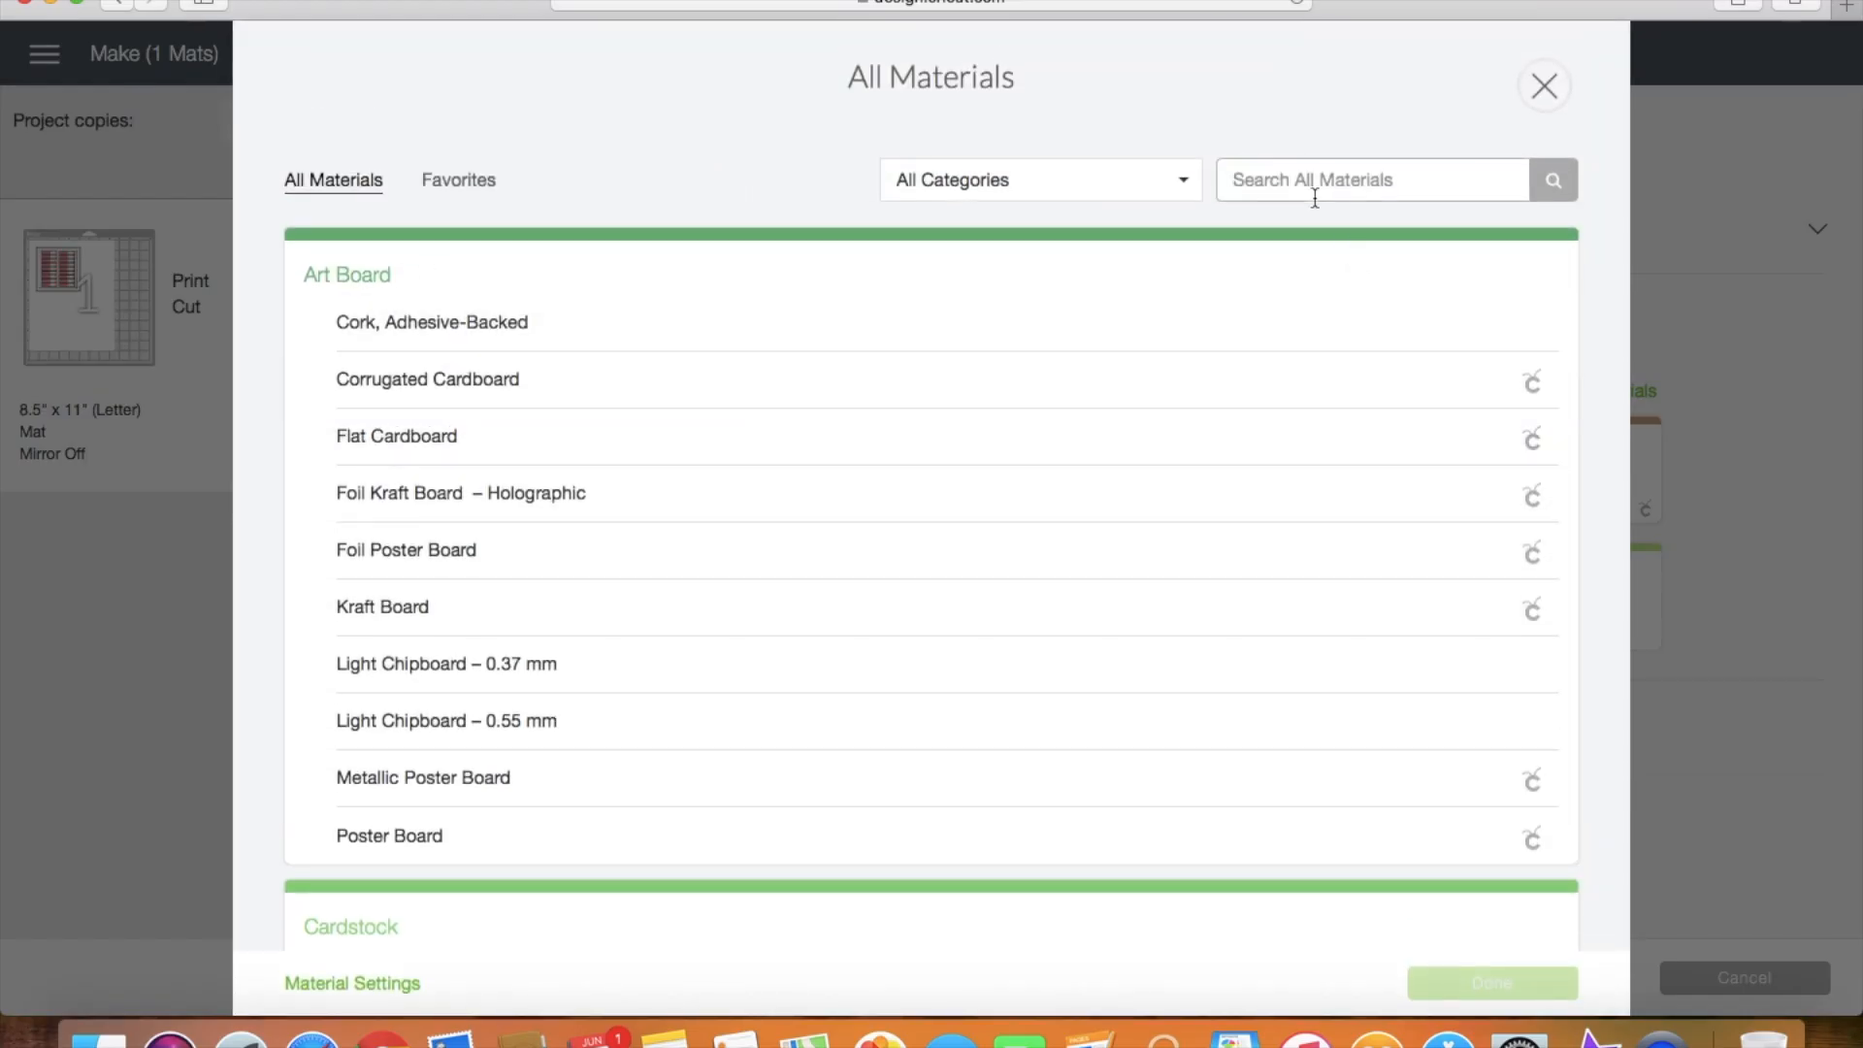
{"action": "type", "text": "Sticker"}
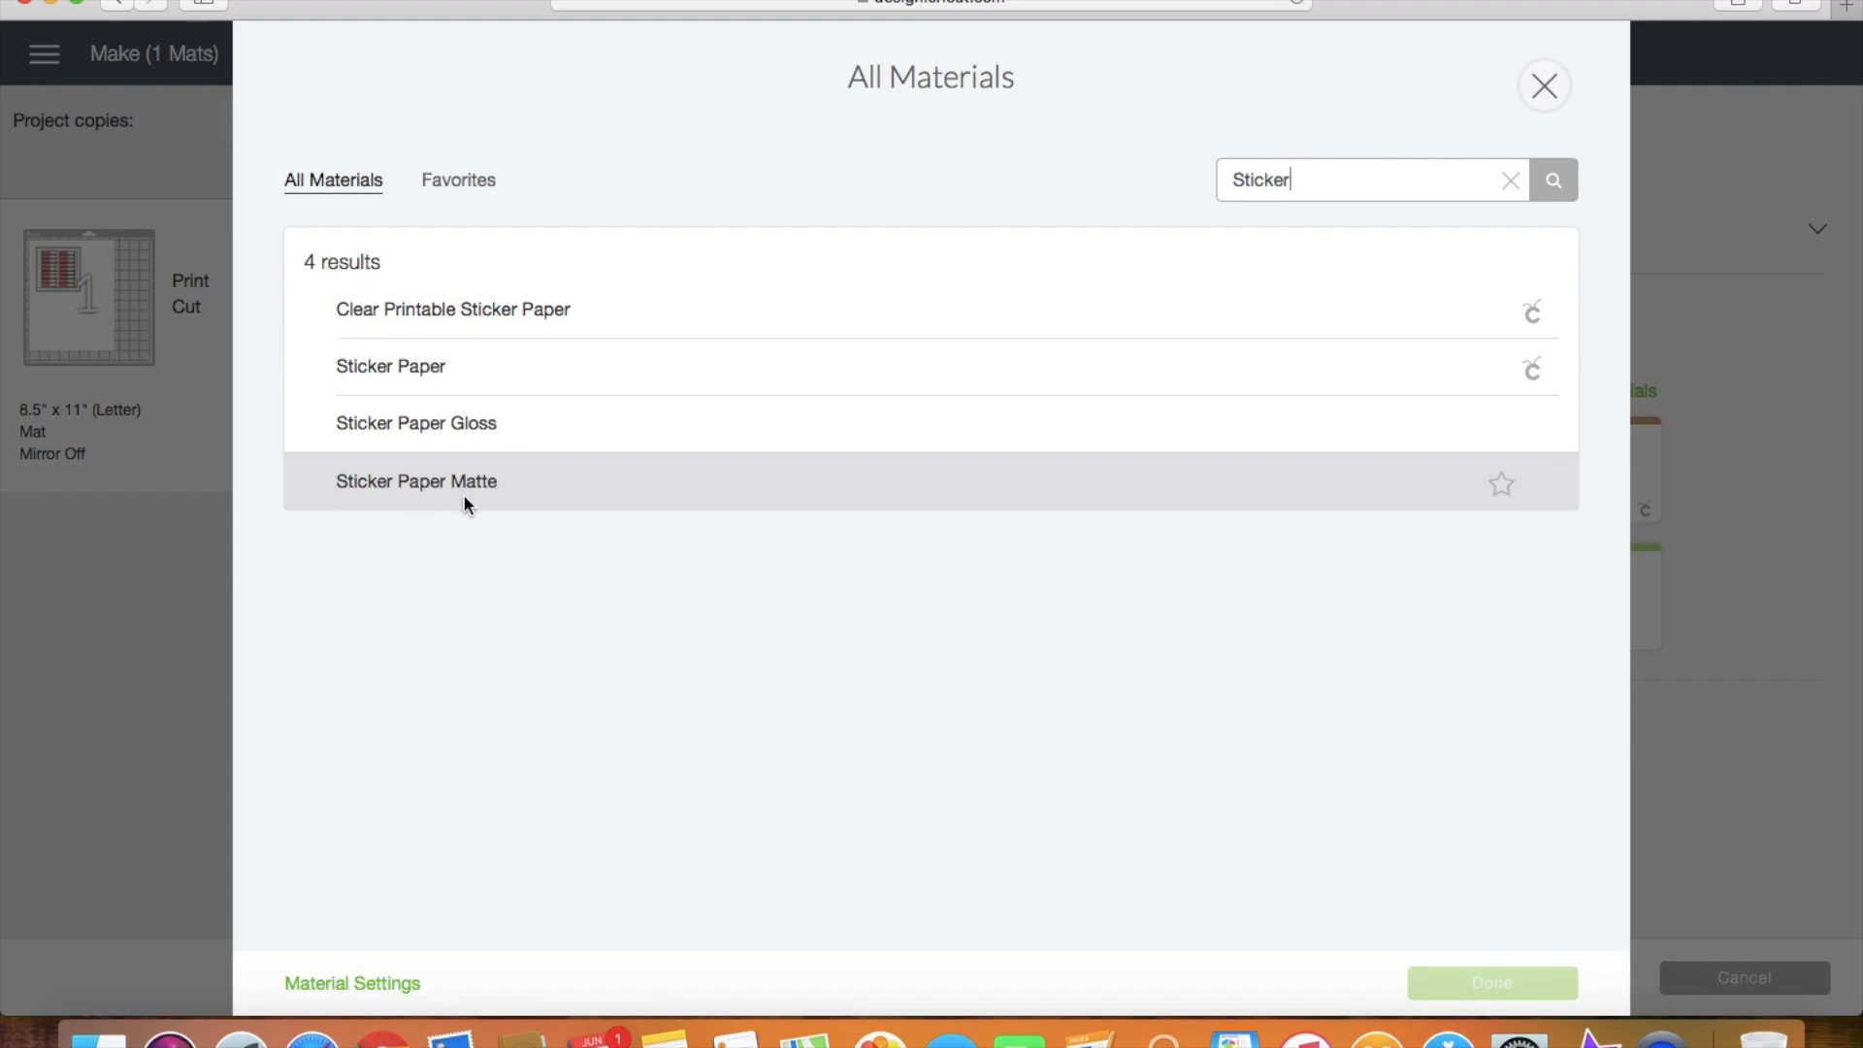
{"action": "left_click", "coordinate": [597, 481]}
{"action": "left_click", "coordinate": [1473, 984]}
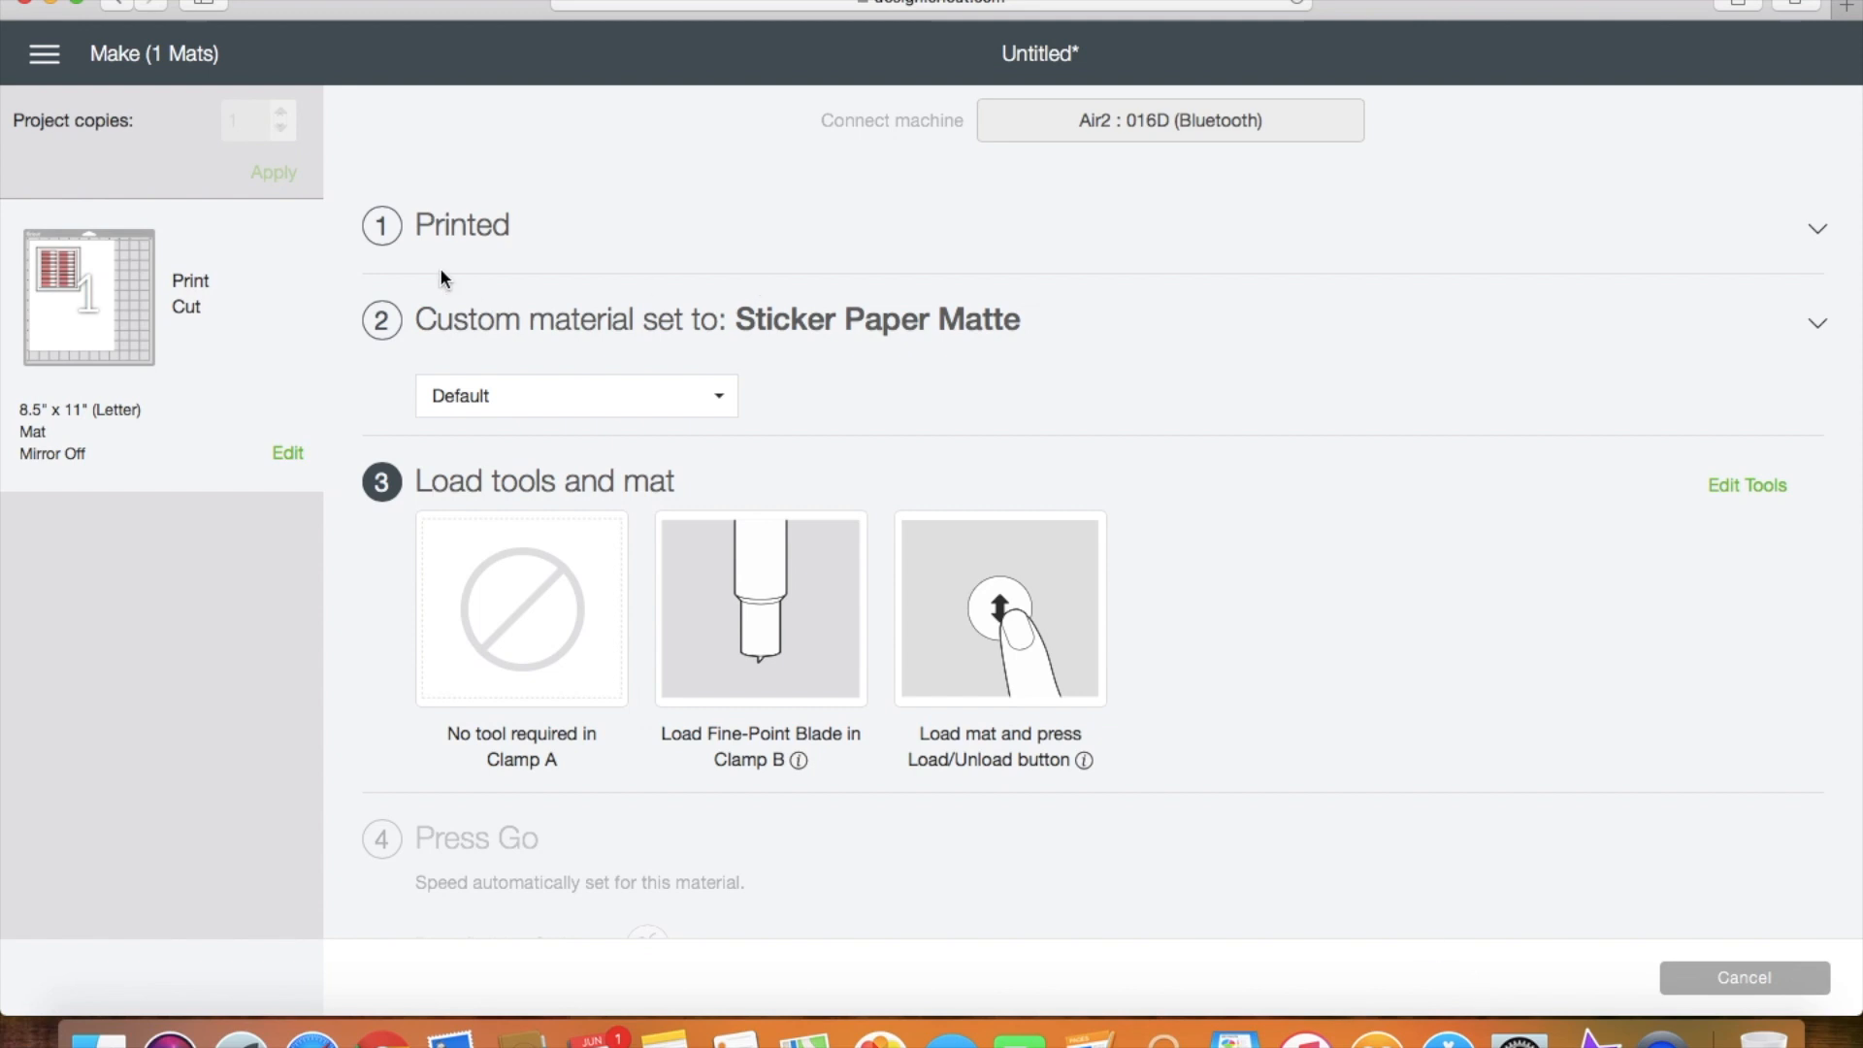
Step: Reopen the print stage and send one copy with bleed to the HP ENVY Photo 7800 series again
{"action": "left_click", "coordinate": [448, 225]}
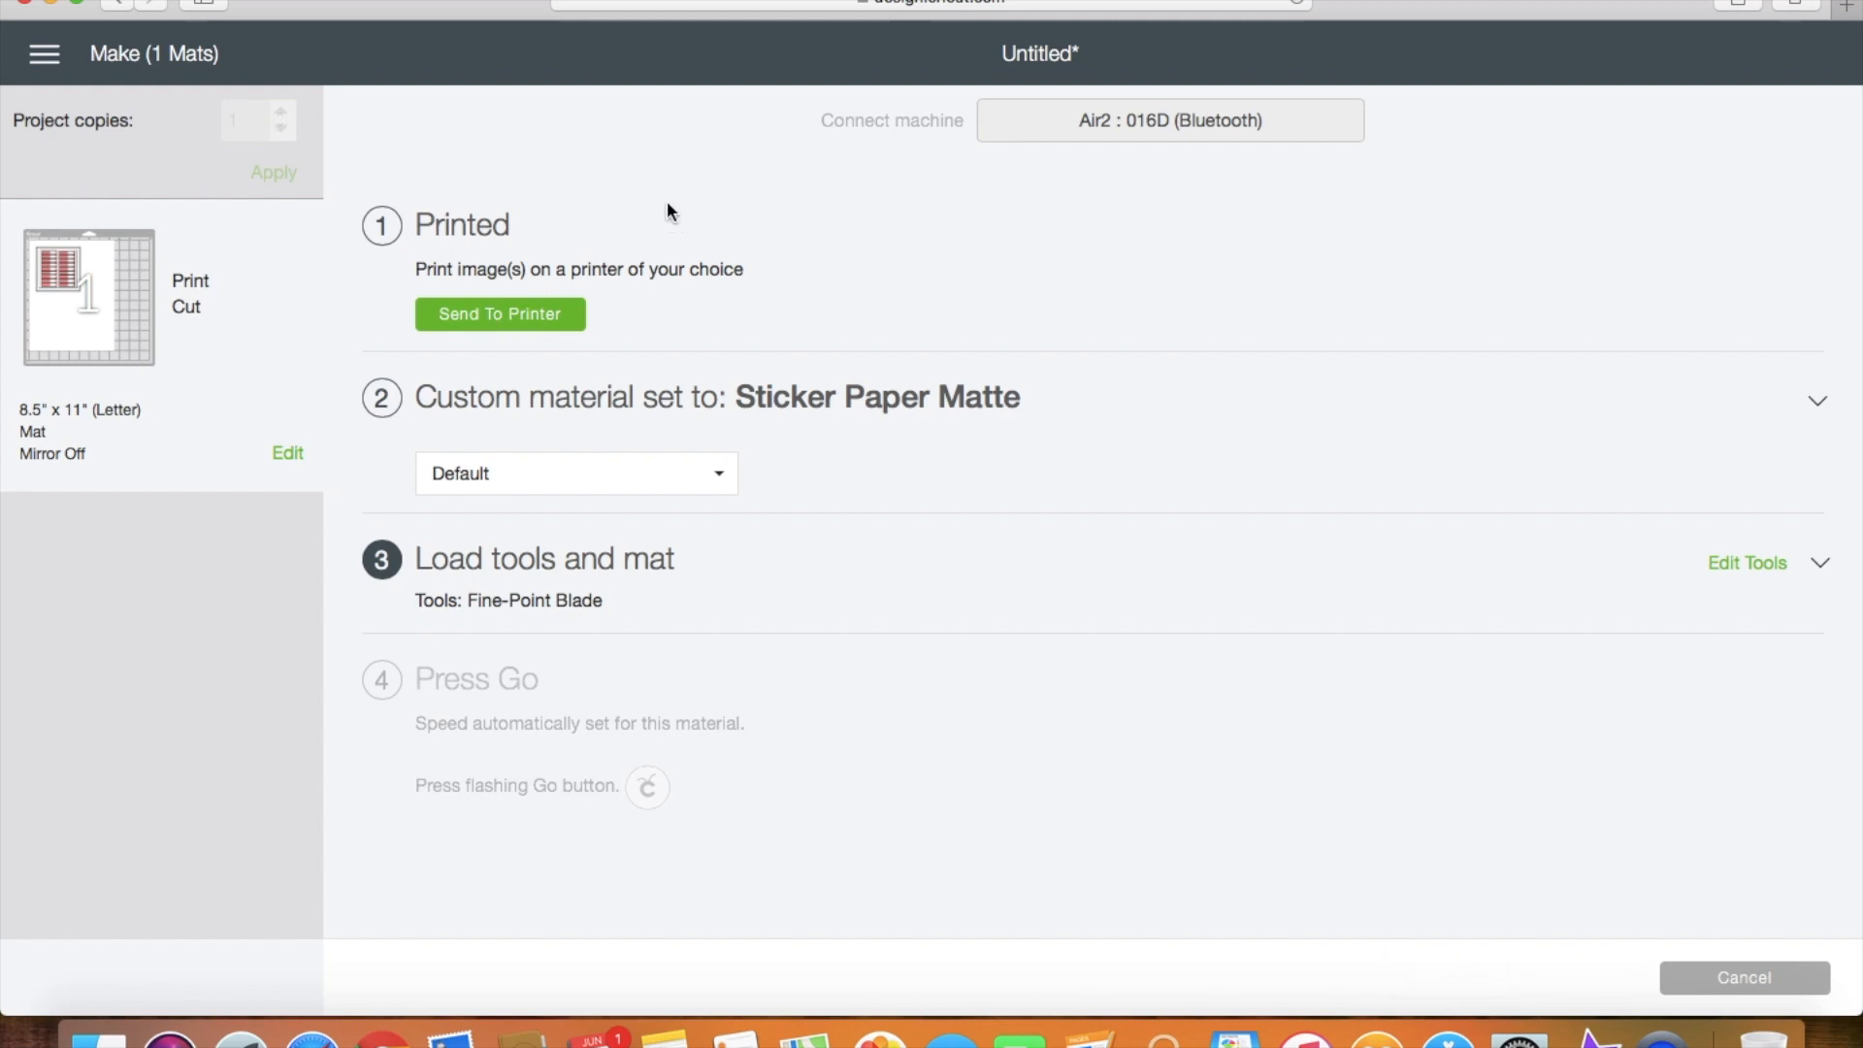
{"action": "left_click", "coordinate": [568, 311]}
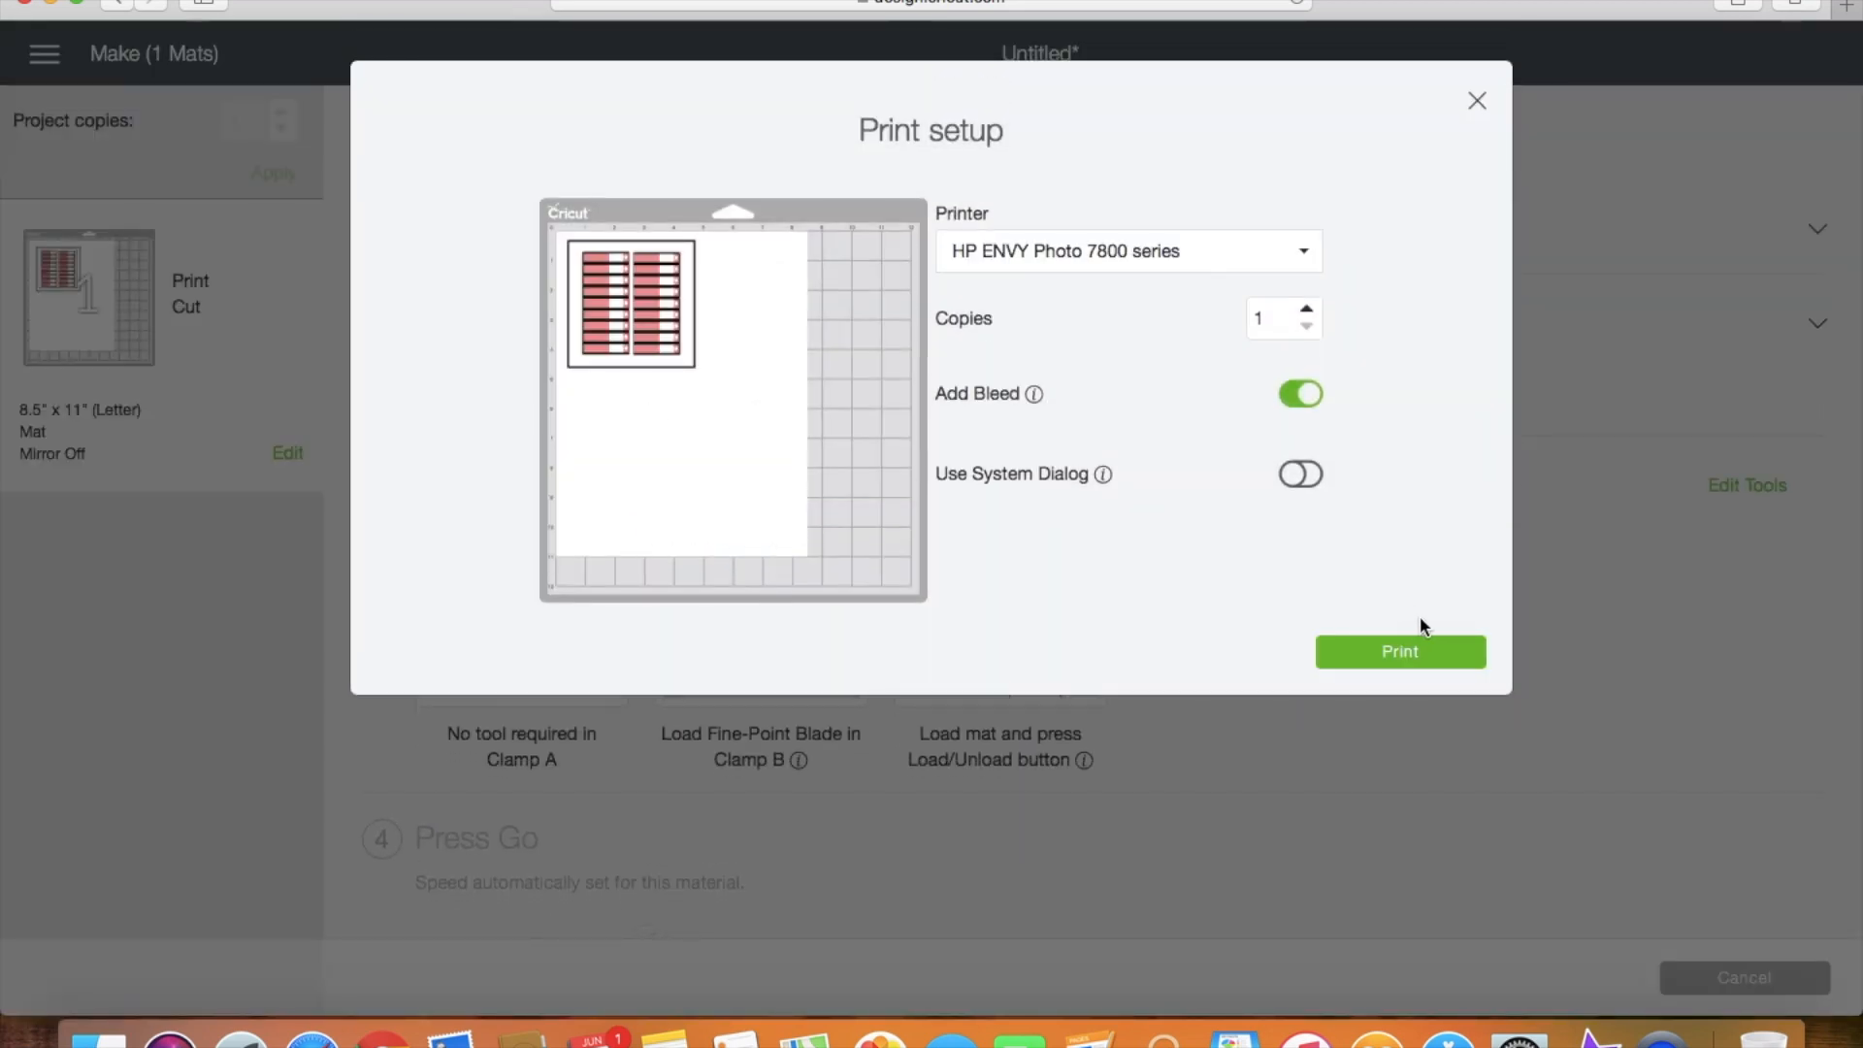
{"action": "left_click", "coordinate": [1392, 659]}
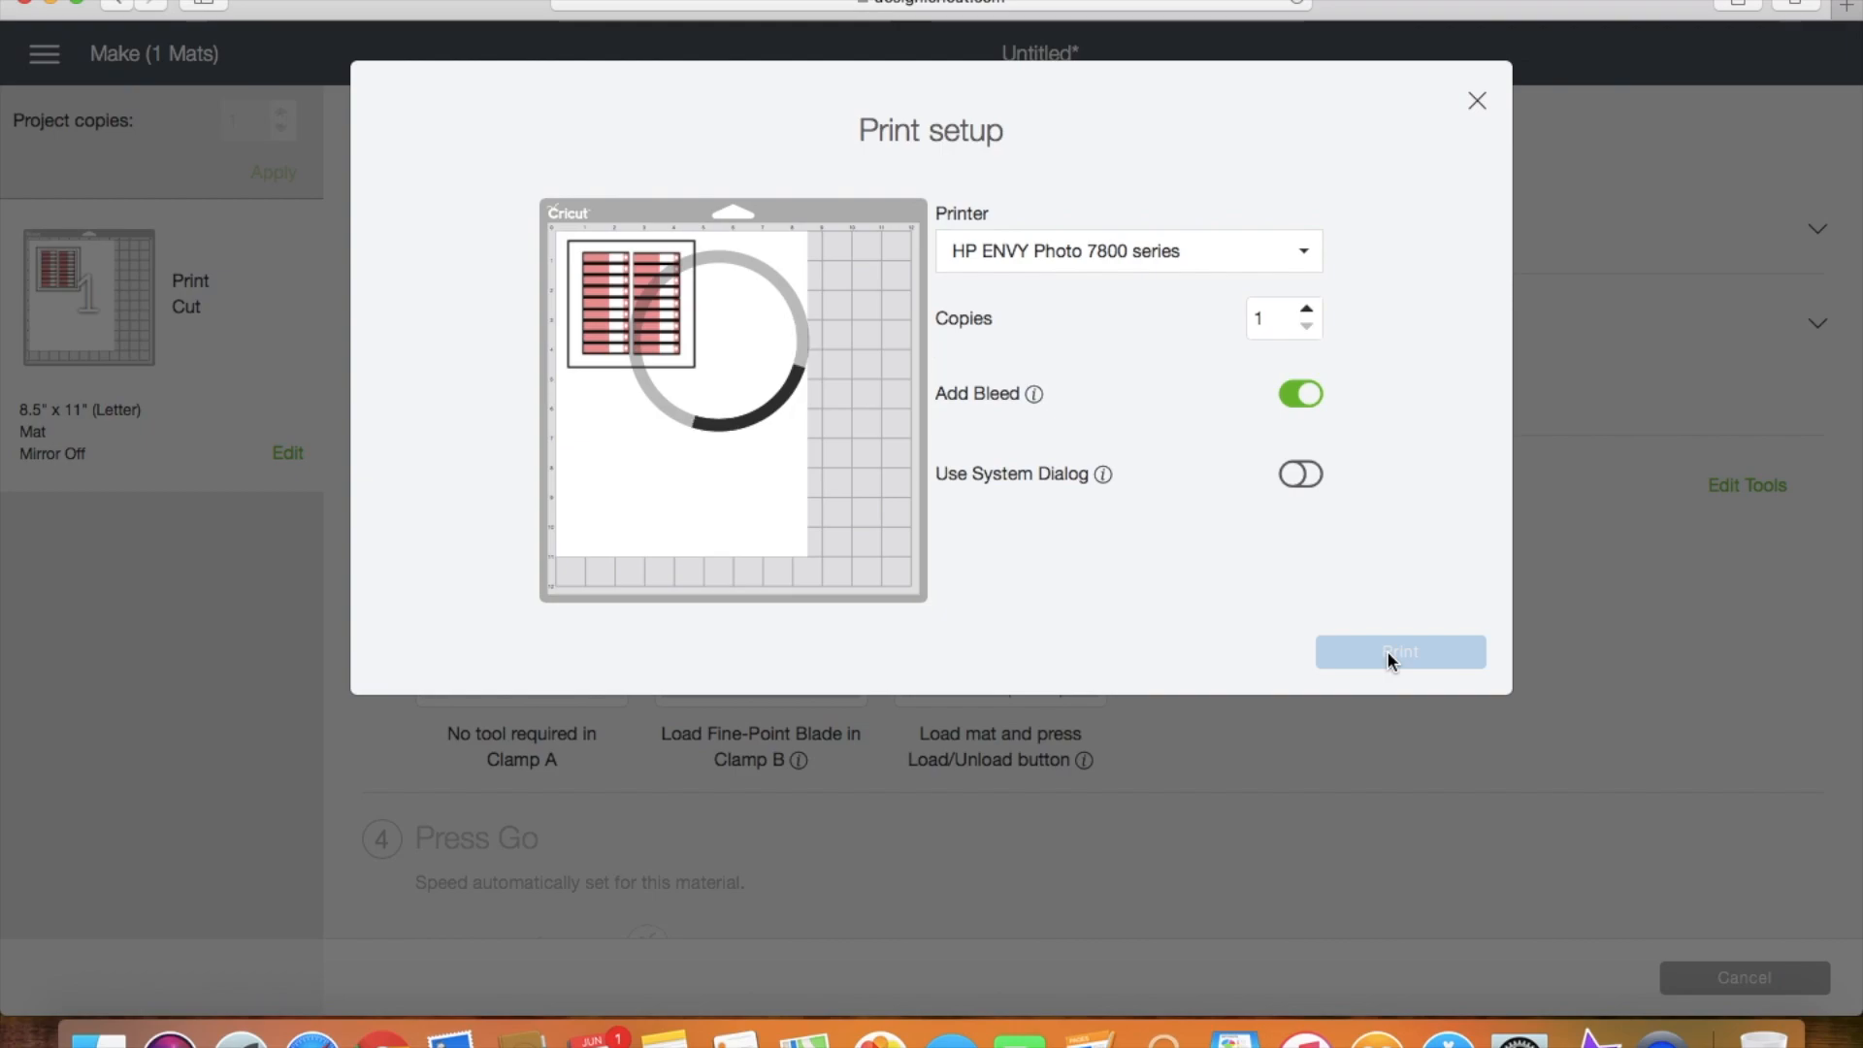
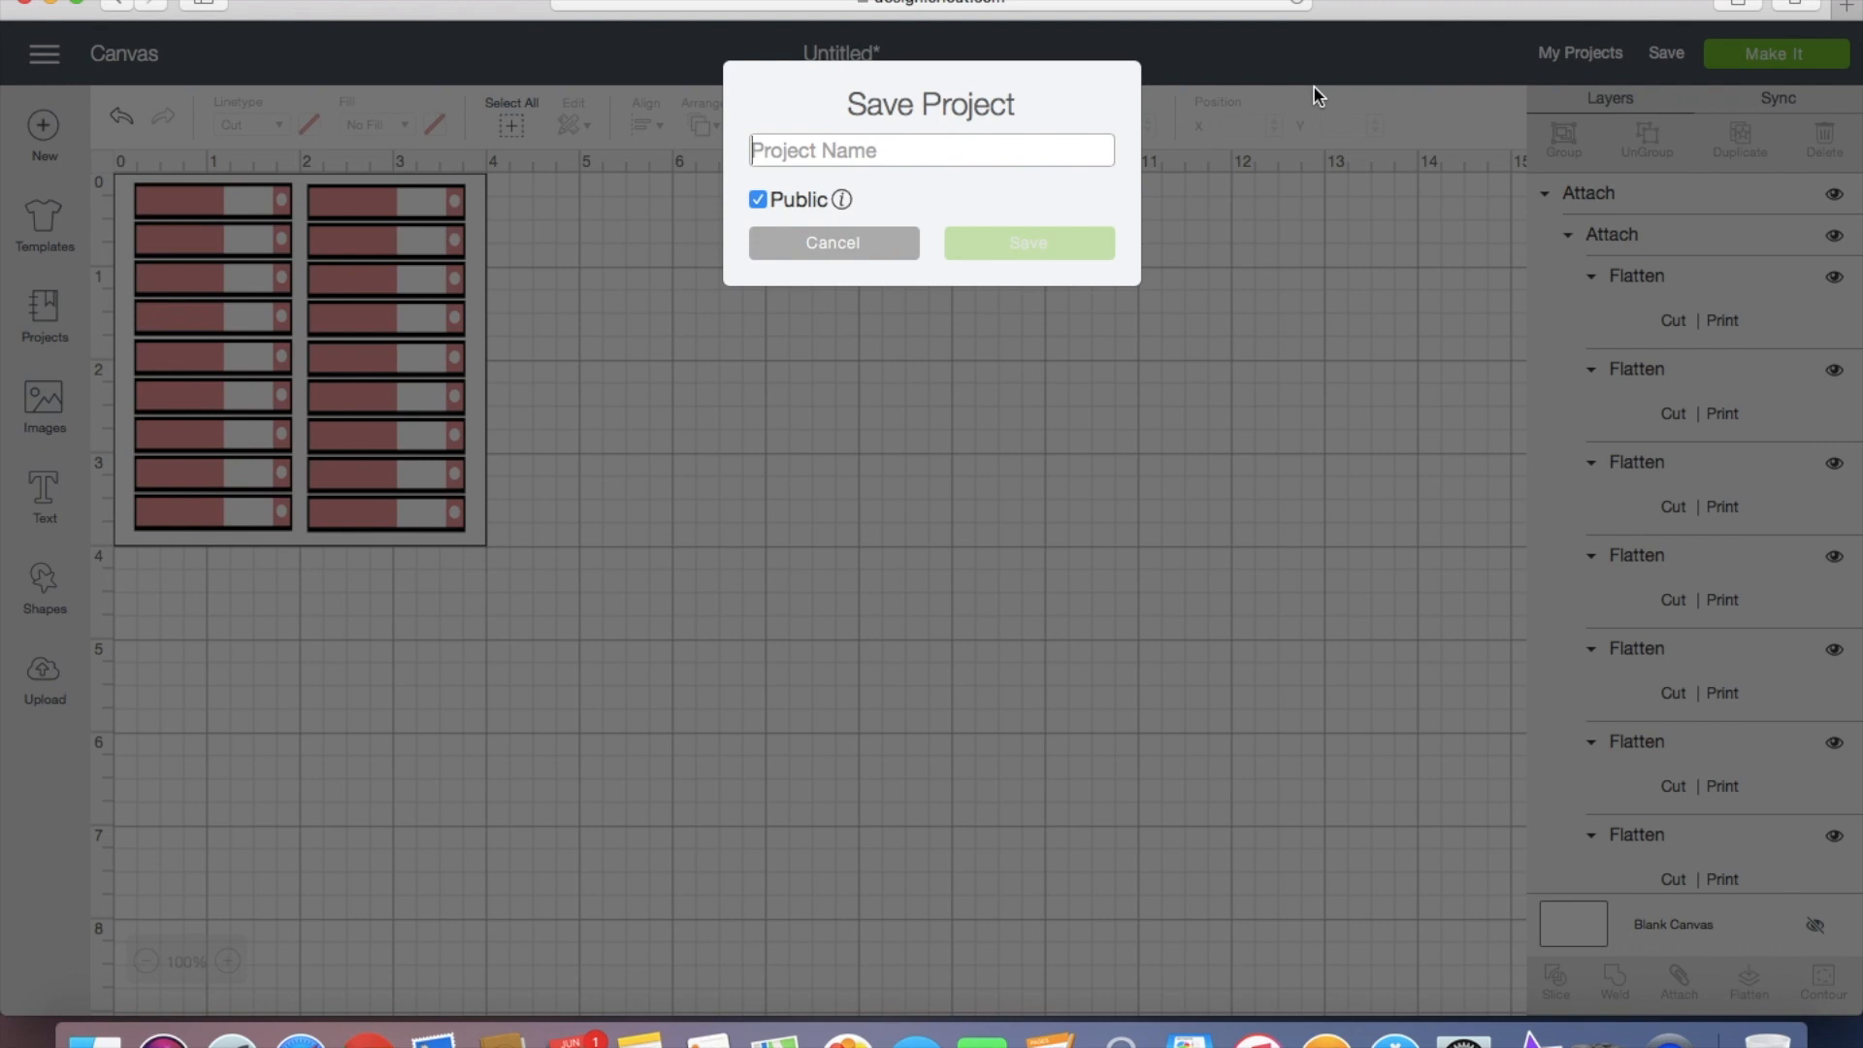
Step: Save the project under the name Sticker Practice, leaving it public
{"action": "type", "text": "Pracat"}
{"action": "key", "text": "BackSpace"}
{"action": "key", "text": "BackSpace"}
{"action": "type", "text": "tice"}
{"action": "key", "text": "Return"}
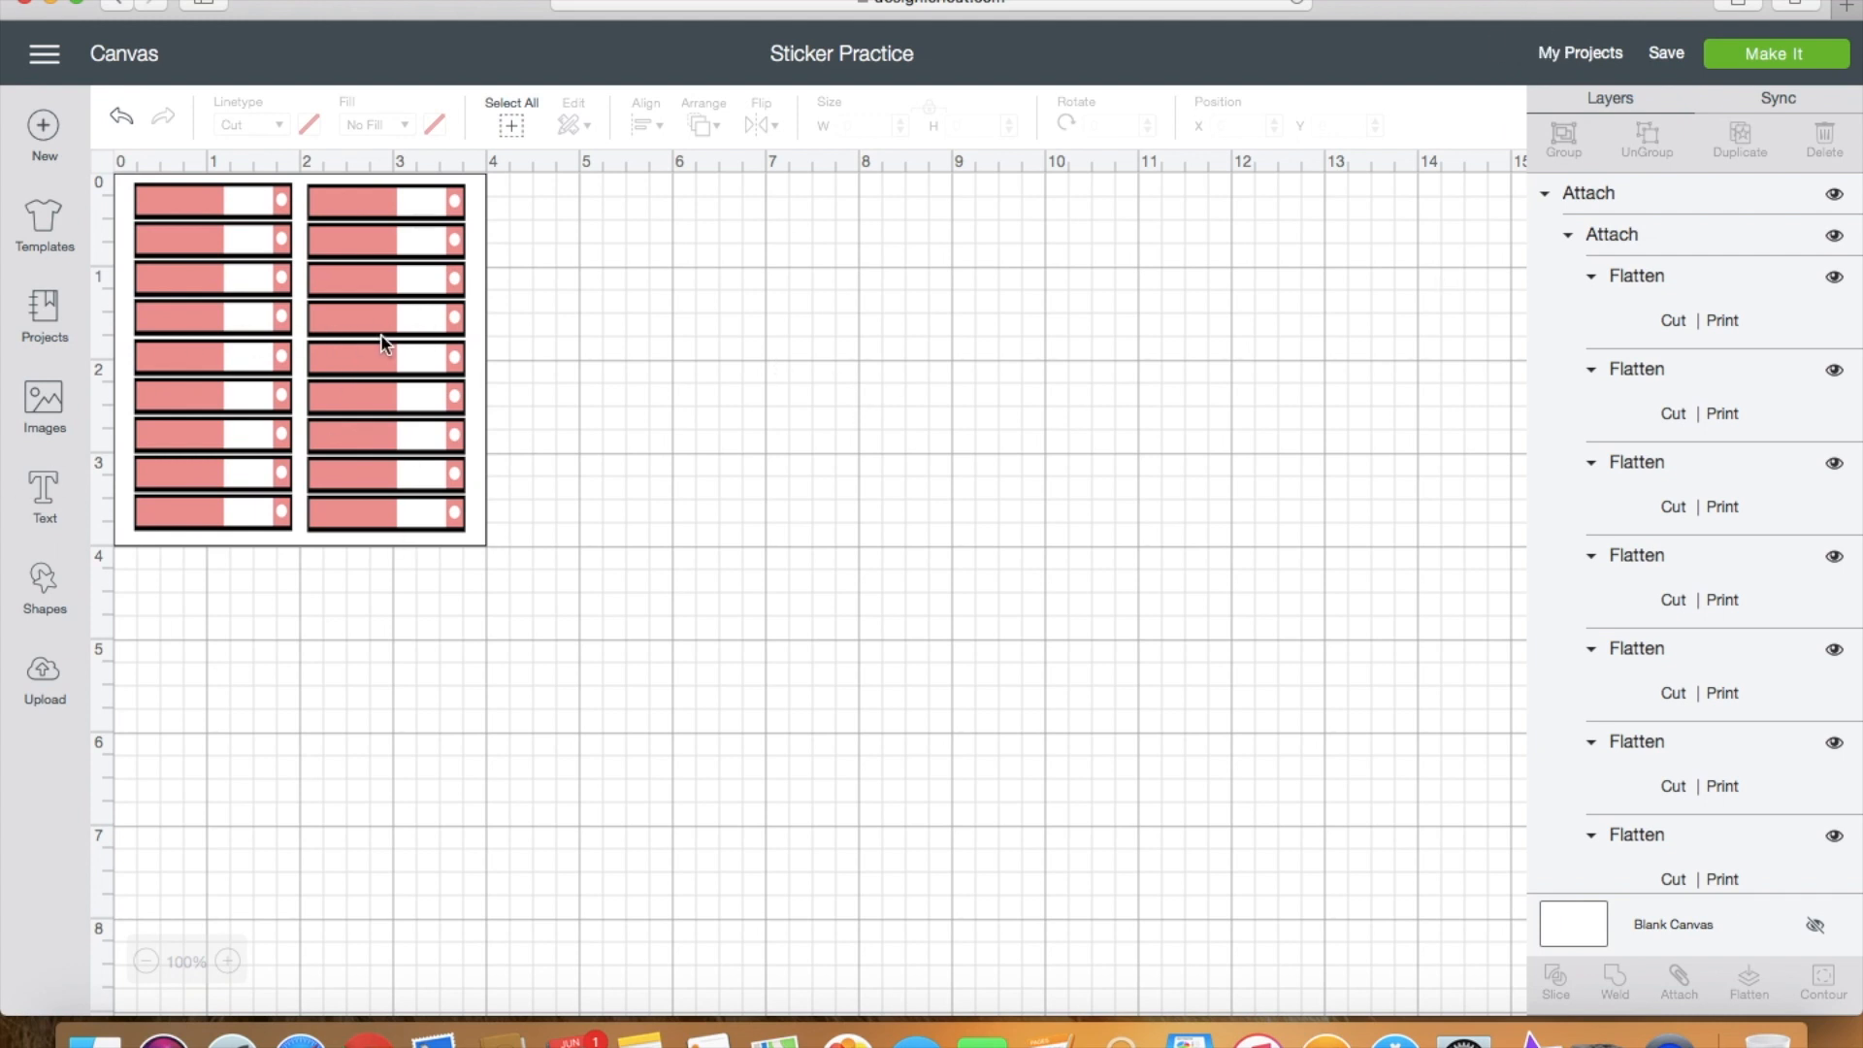
Step: Browse the saved projects and open Sticker Practice on the canvas for customizing
{"action": "left_click", "coordinate": [1591, 54]}
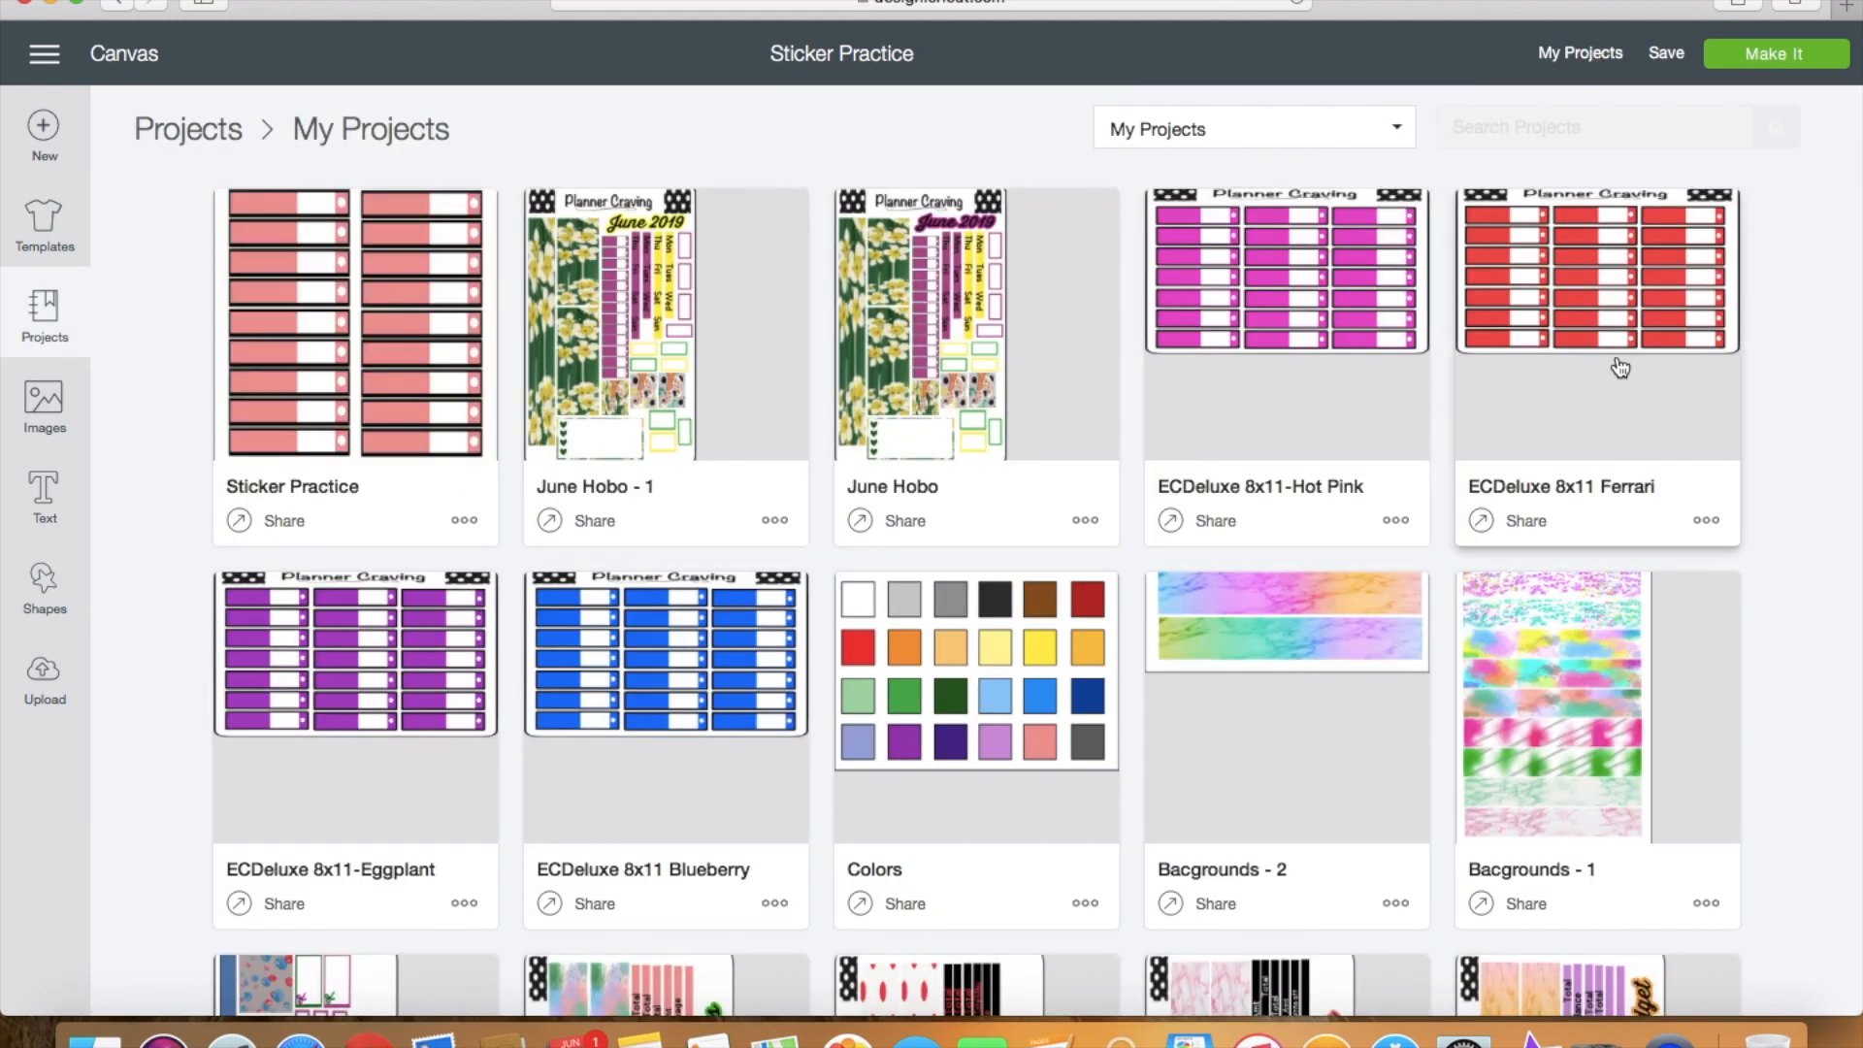
{"action": "scroll", "coordinate": [1023, 486], "scroll_direction": "down", "scroll_amount": 1}
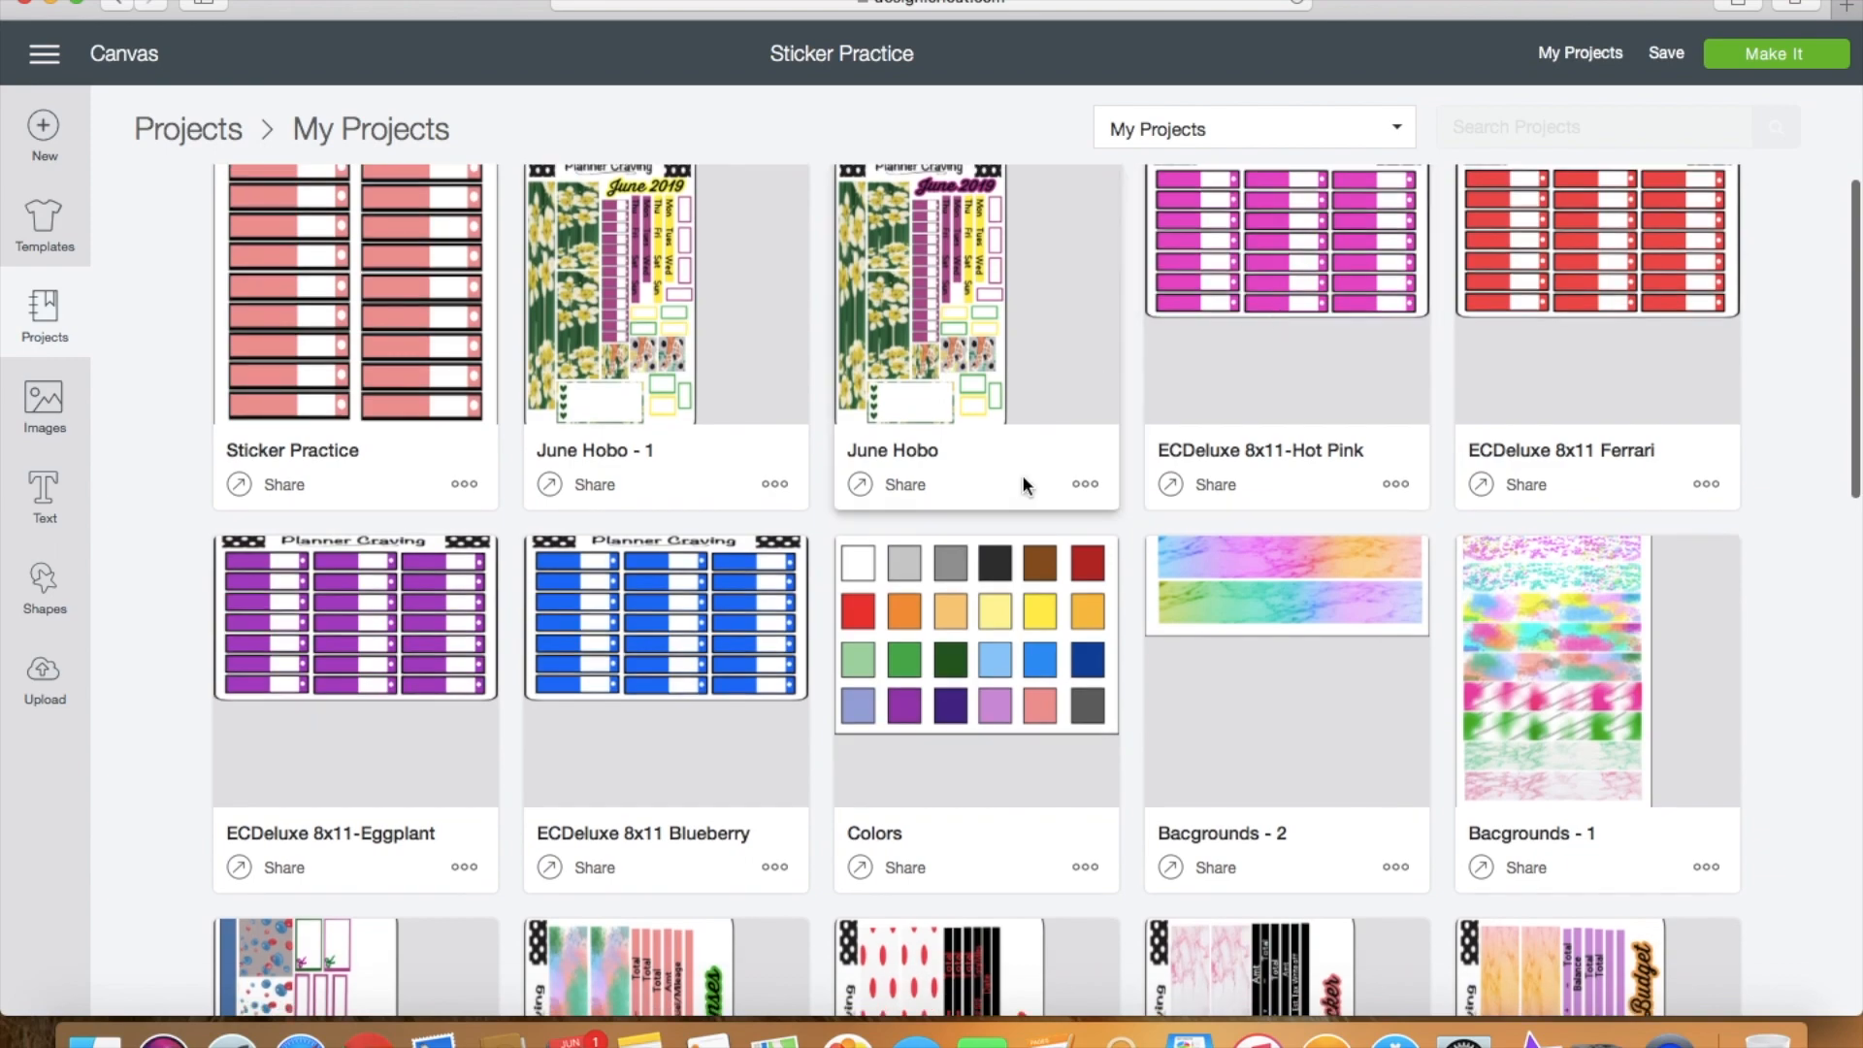
{"action": "scroll", "coordinate": [1169, 293], "scroll_direction": "down", "scroll_amount": 3}
{"action": "scroll", "coordinate": [1169, 293], "scroll_direction": "down", "scroll_amount": 20}
{"action": "scroll", "coordinate": [1169, 293], "scroll_direction": "down", "scroll_amount": 5}
{"action": "scroll", "coordinate": [1169, 293], "scroll_direction": "up", "scroll_amount": 20}
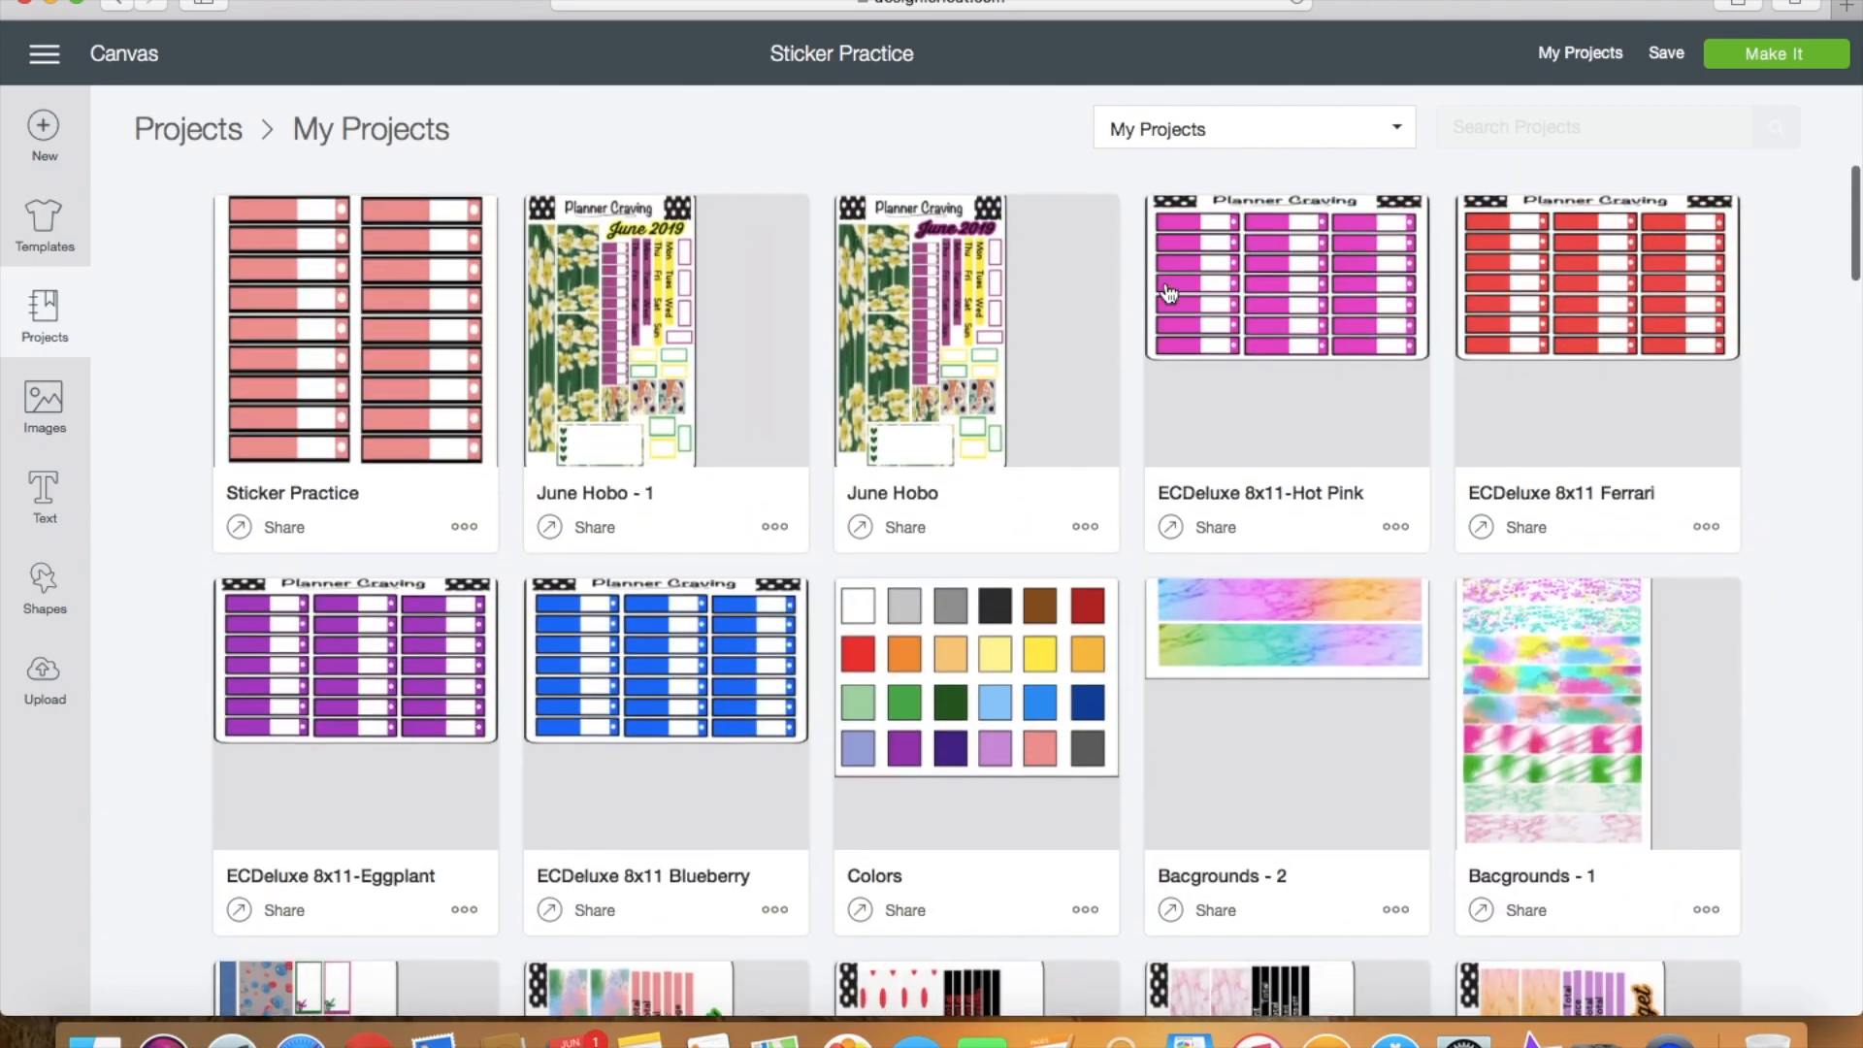
{"action": "left_click", "coordinate": [406, 294]}
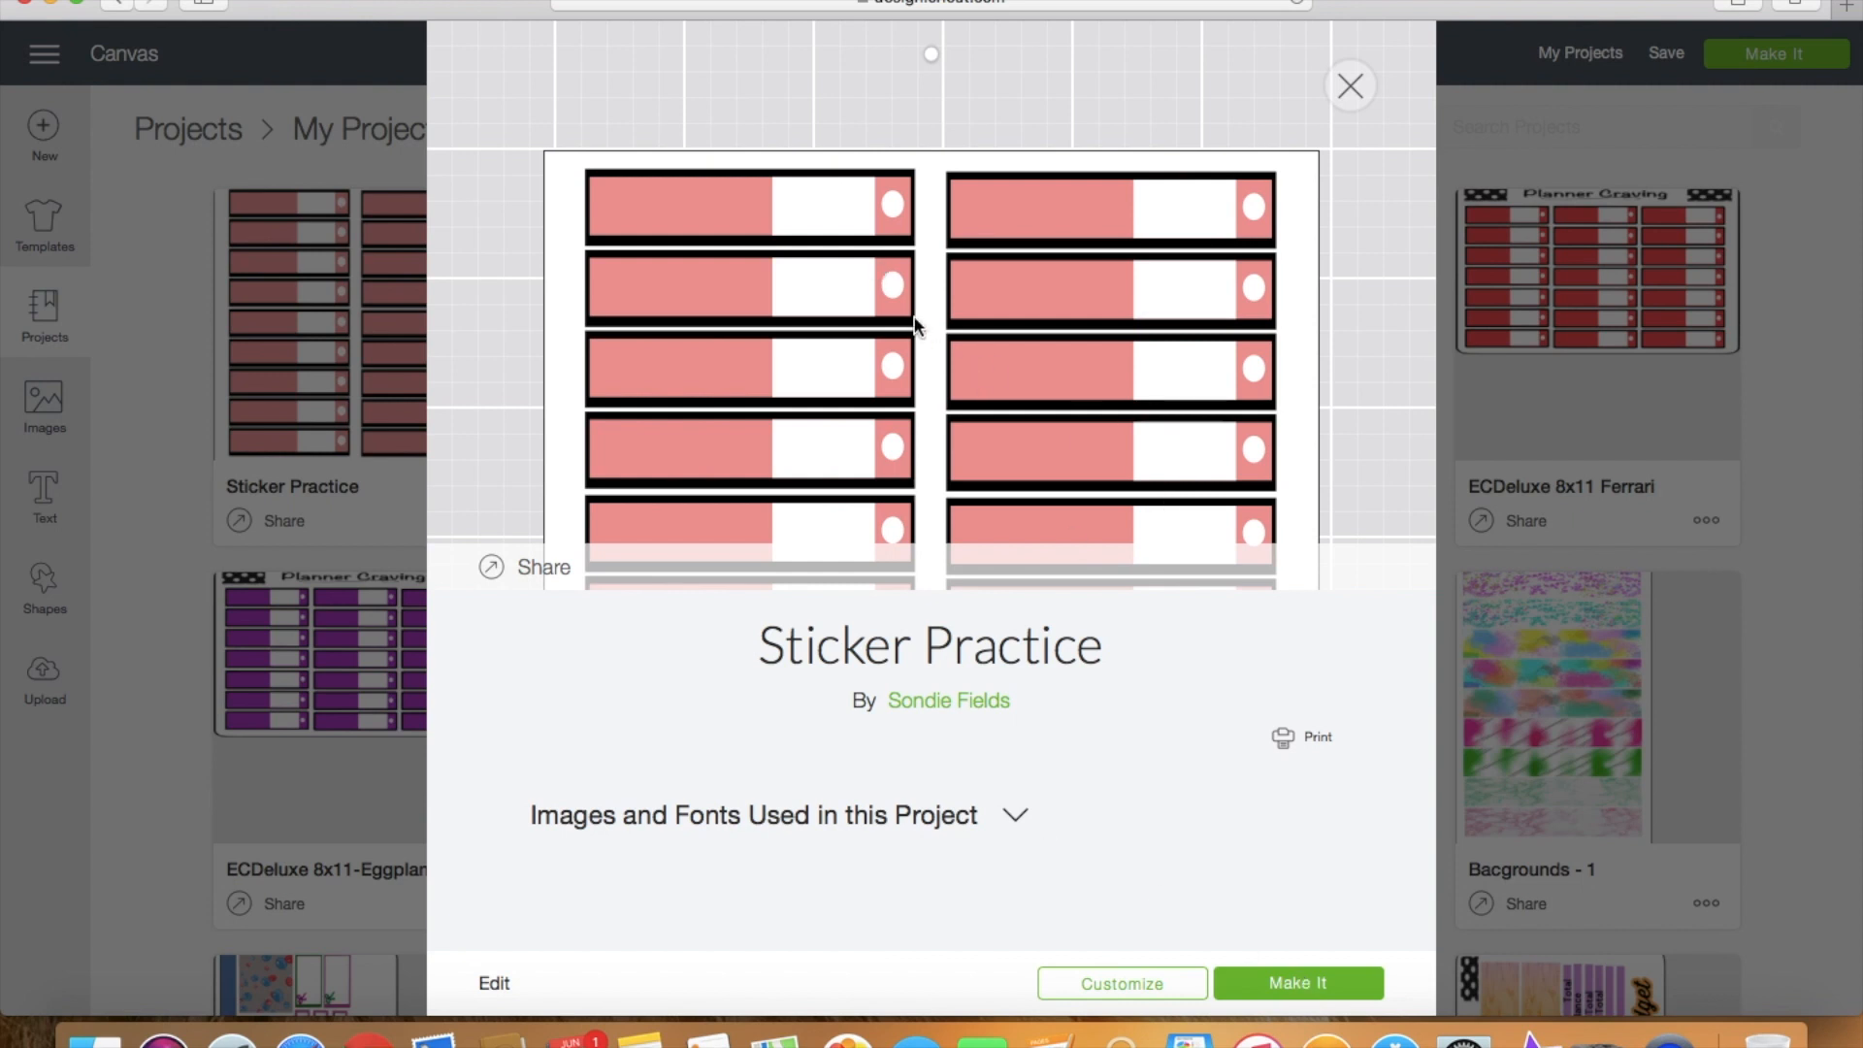
{"action": "left_click", "coordinate": [1126, 986]}
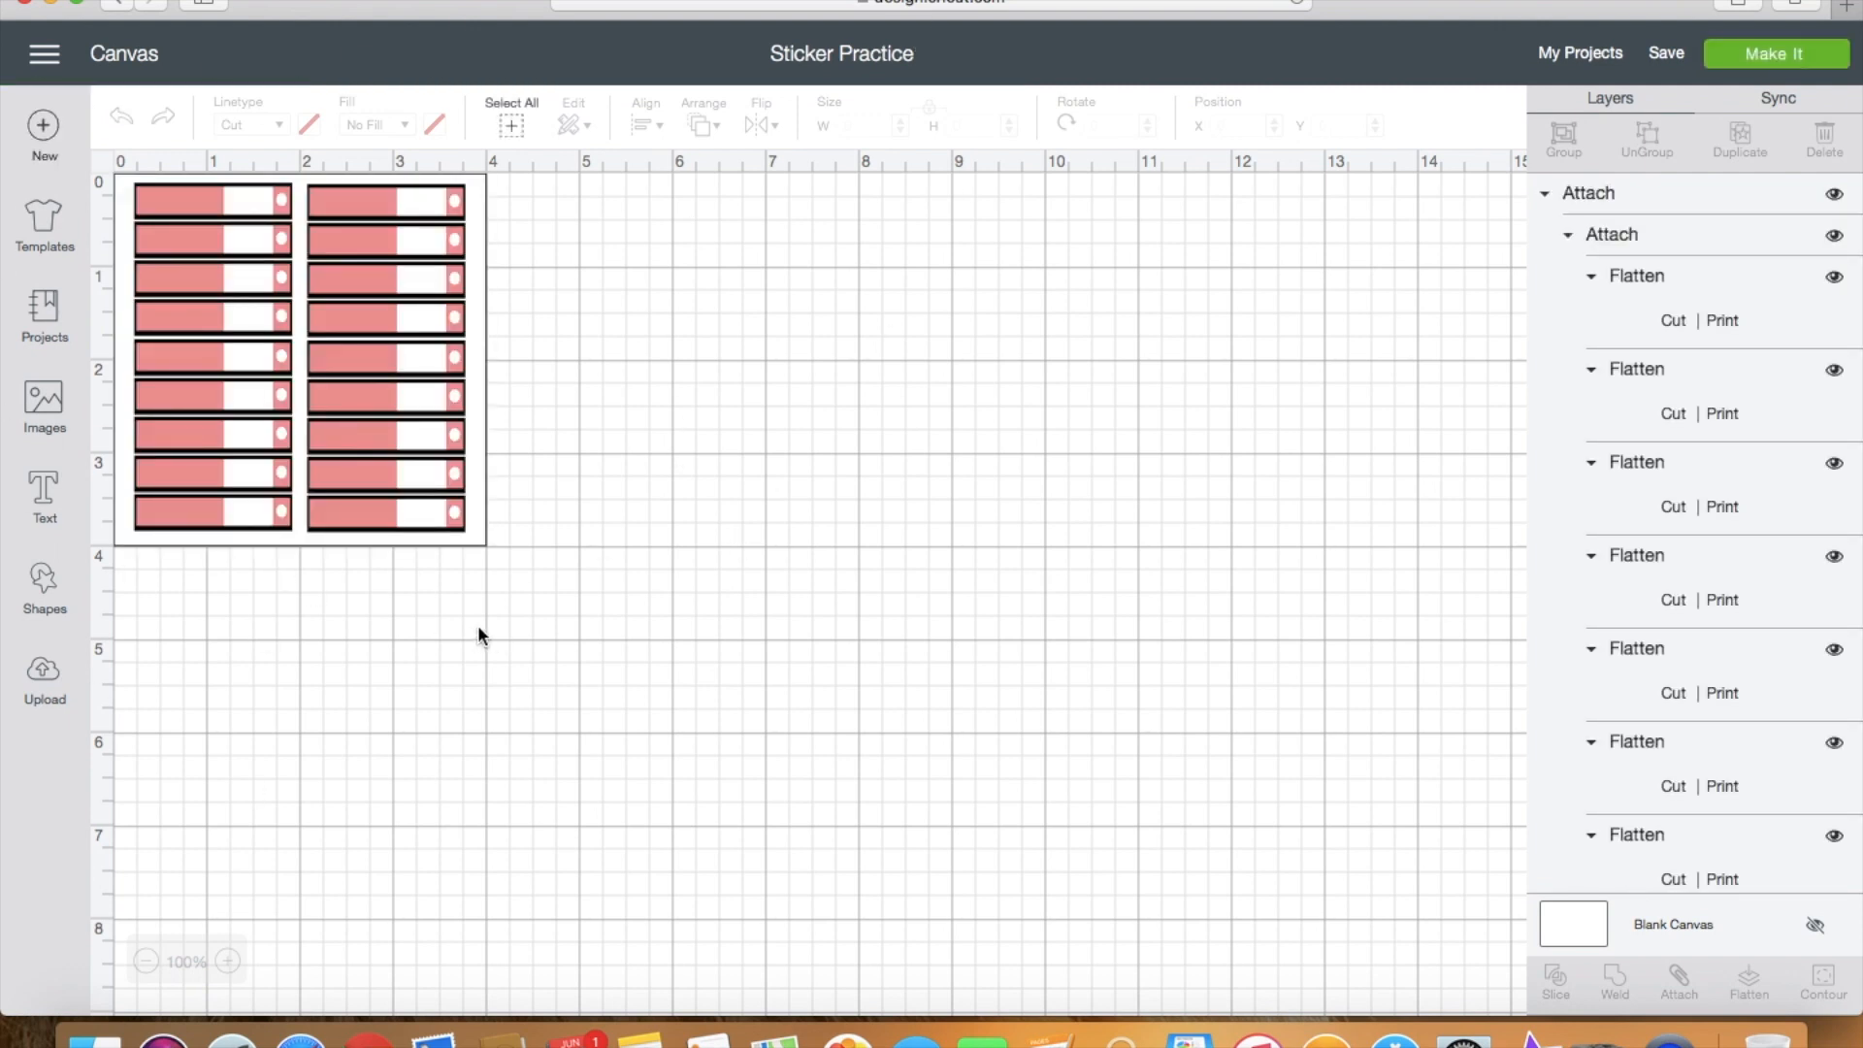
Step: Detach the whole sticker assembly, and detach the first column into individual strips
{"action": "left_click", "coordinate": [386, 306]}
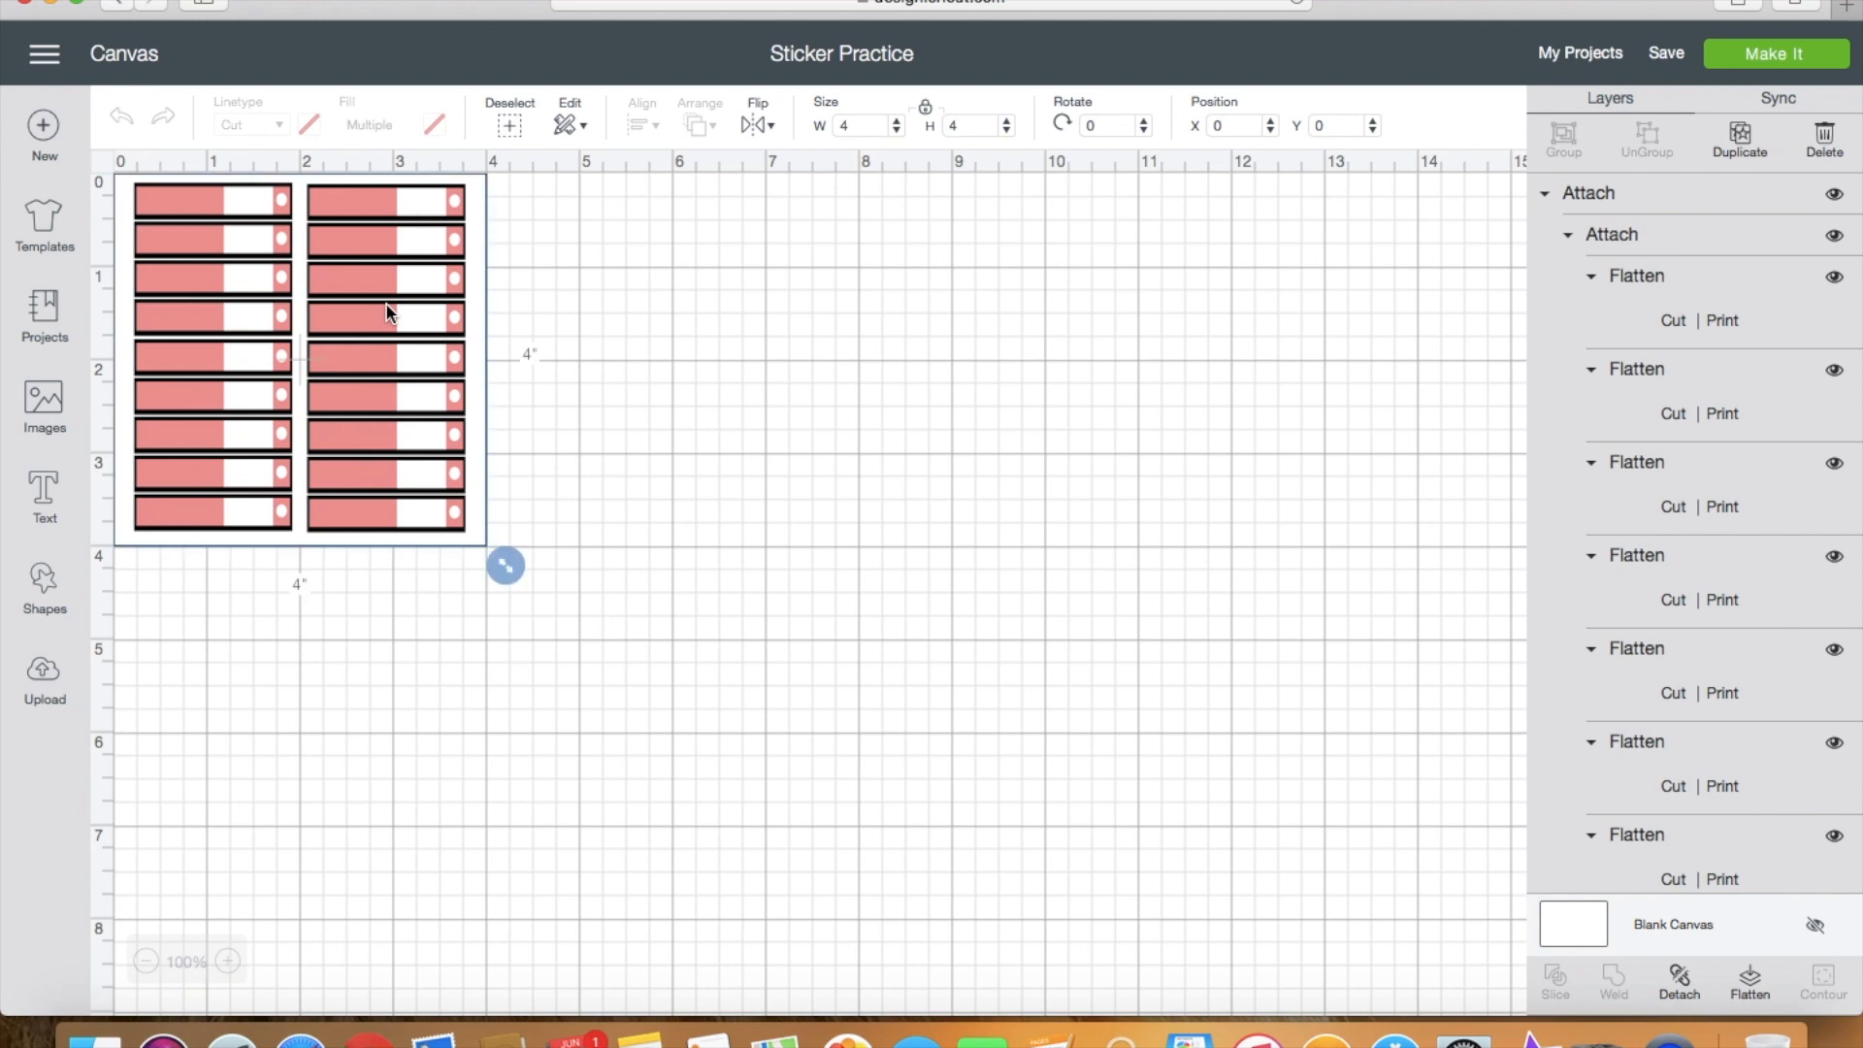
{"action": "left_click", "coordinate": [1680, 980]}
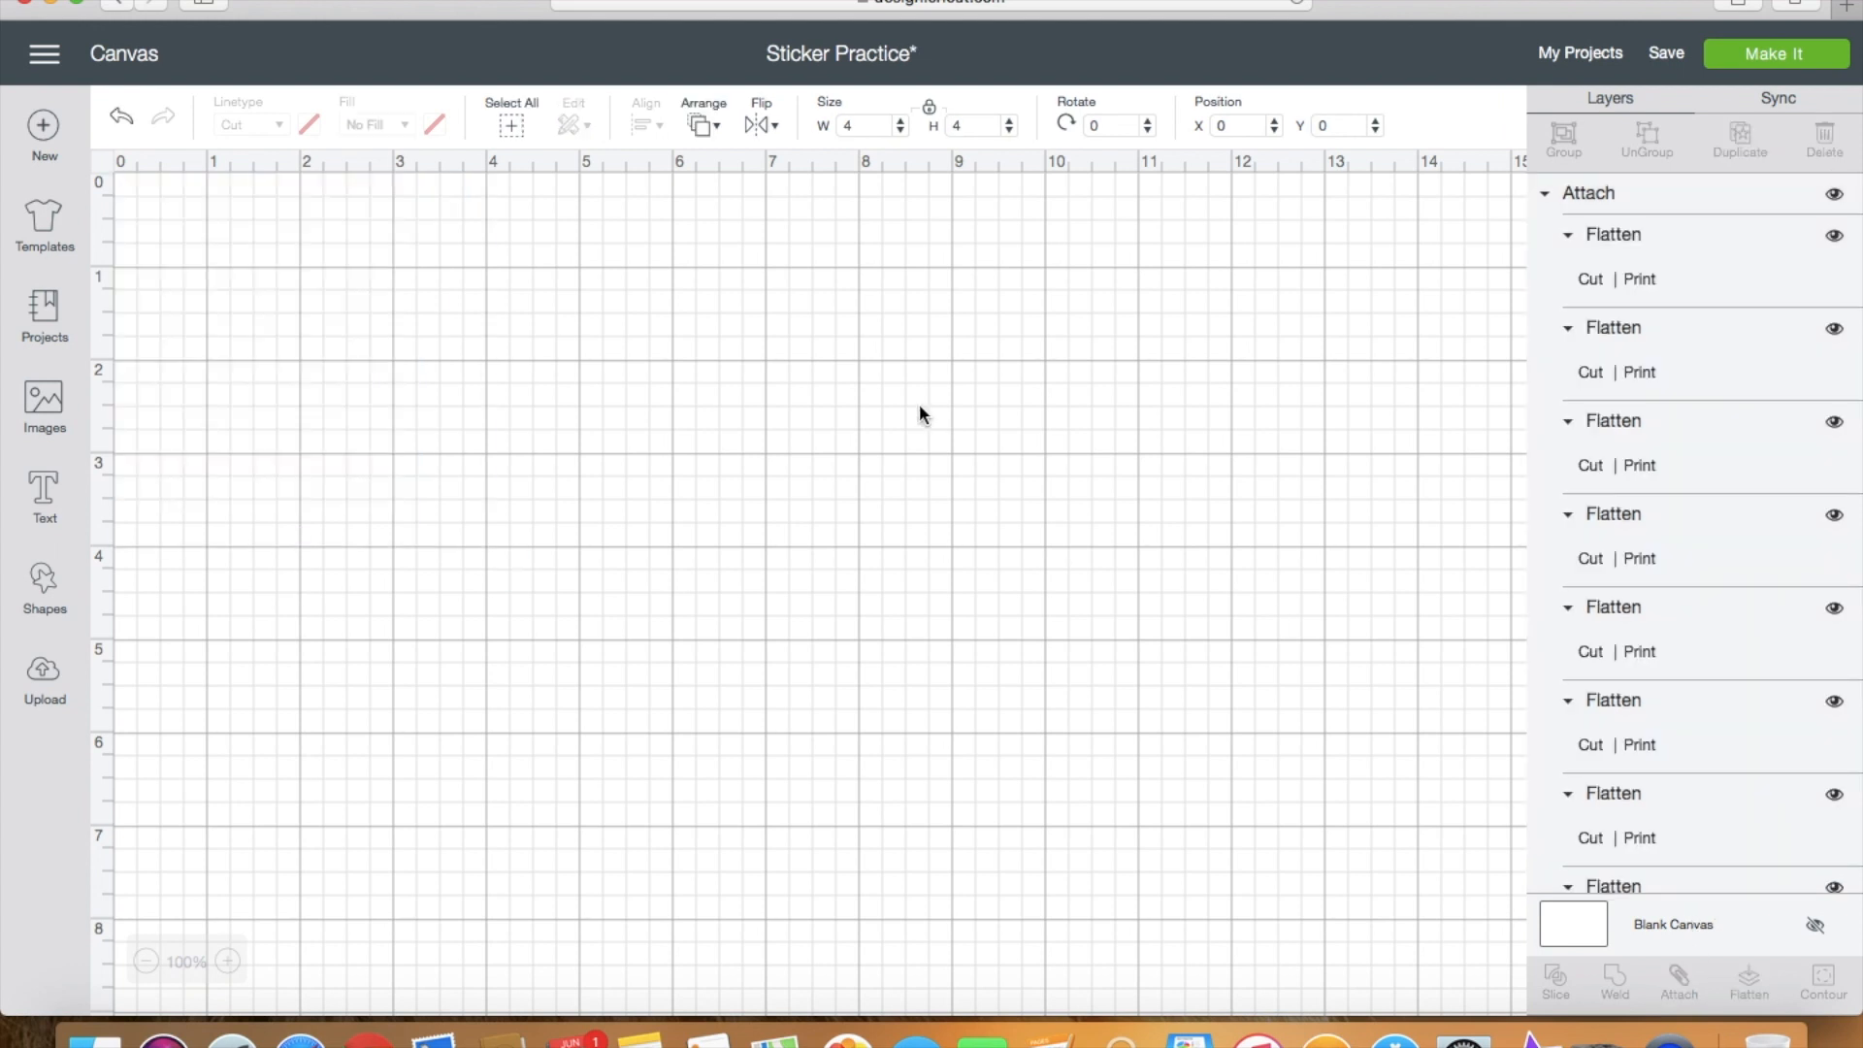
{"action": "left_click", "coordinate": [241, 395]}
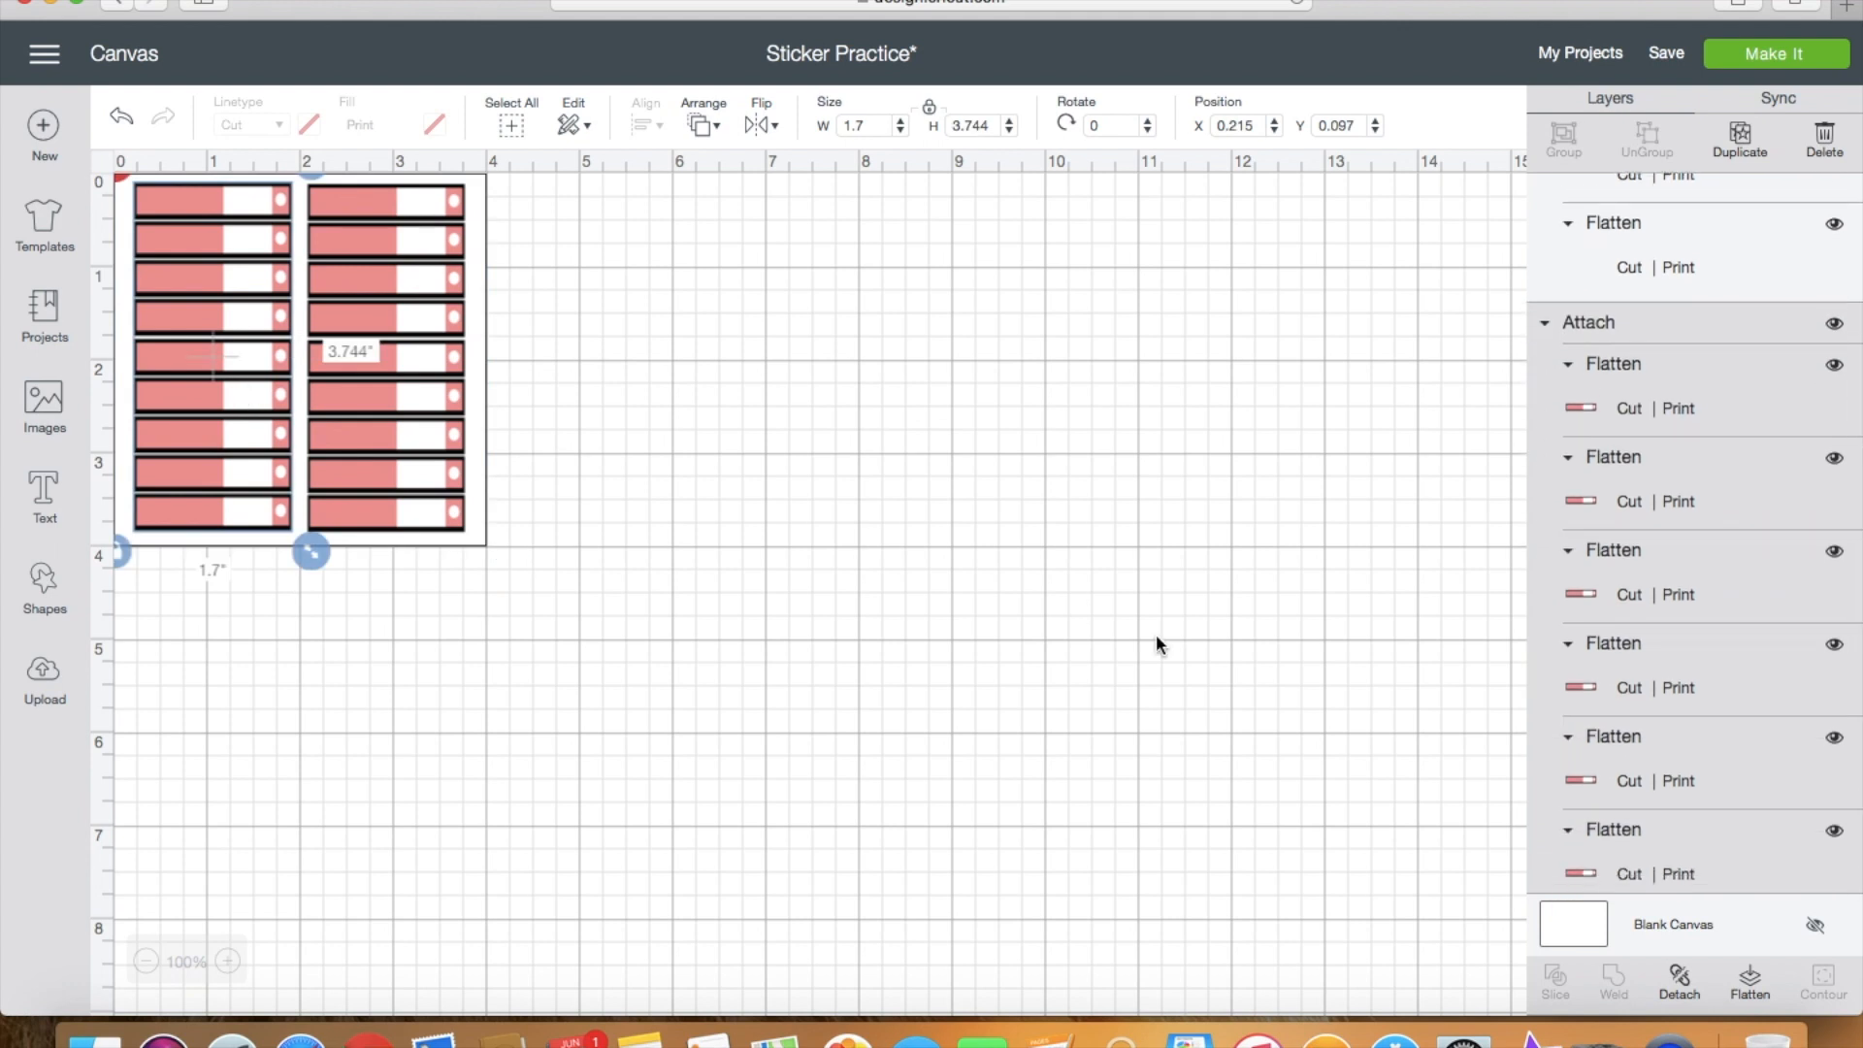
{"action": "left_click", "coordinate": [1686, 994]}
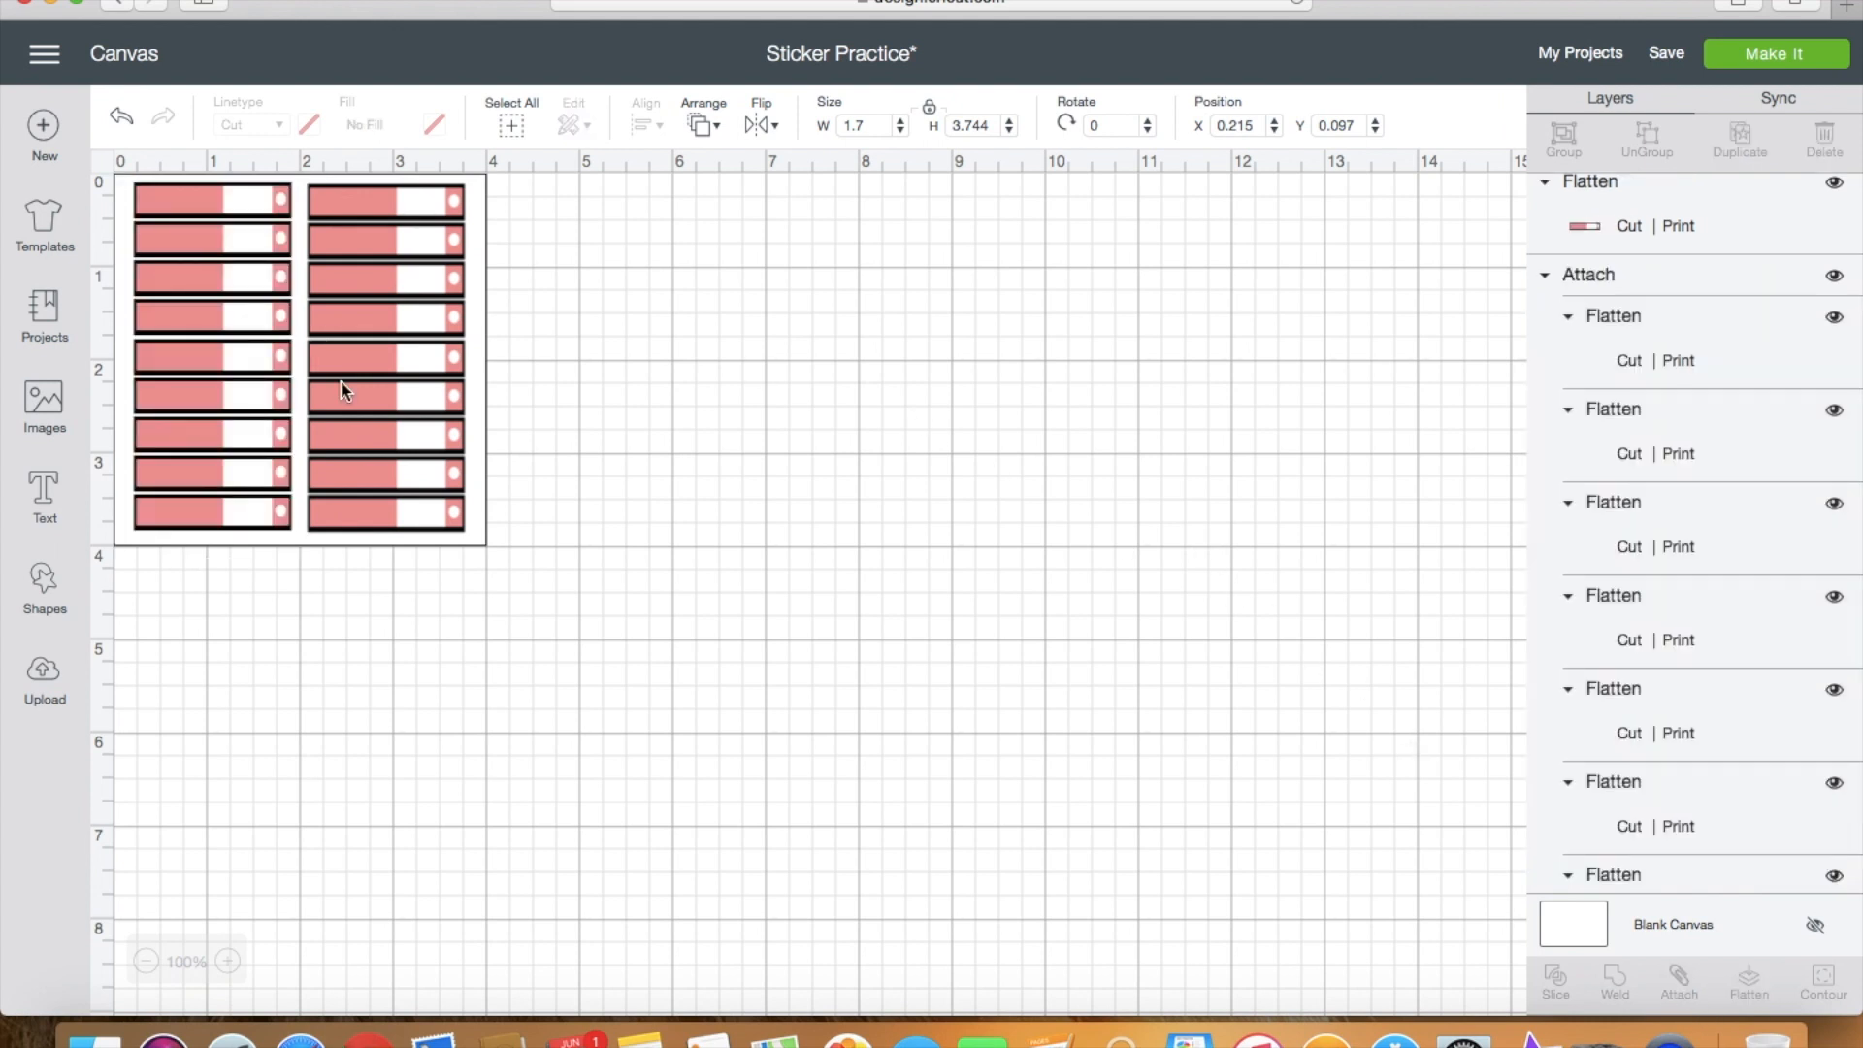
Step: Unflatten the top strip of the first column twice to separate it into its circle and square layers
{"action": "left_click", "coordinate": [187, 212]}
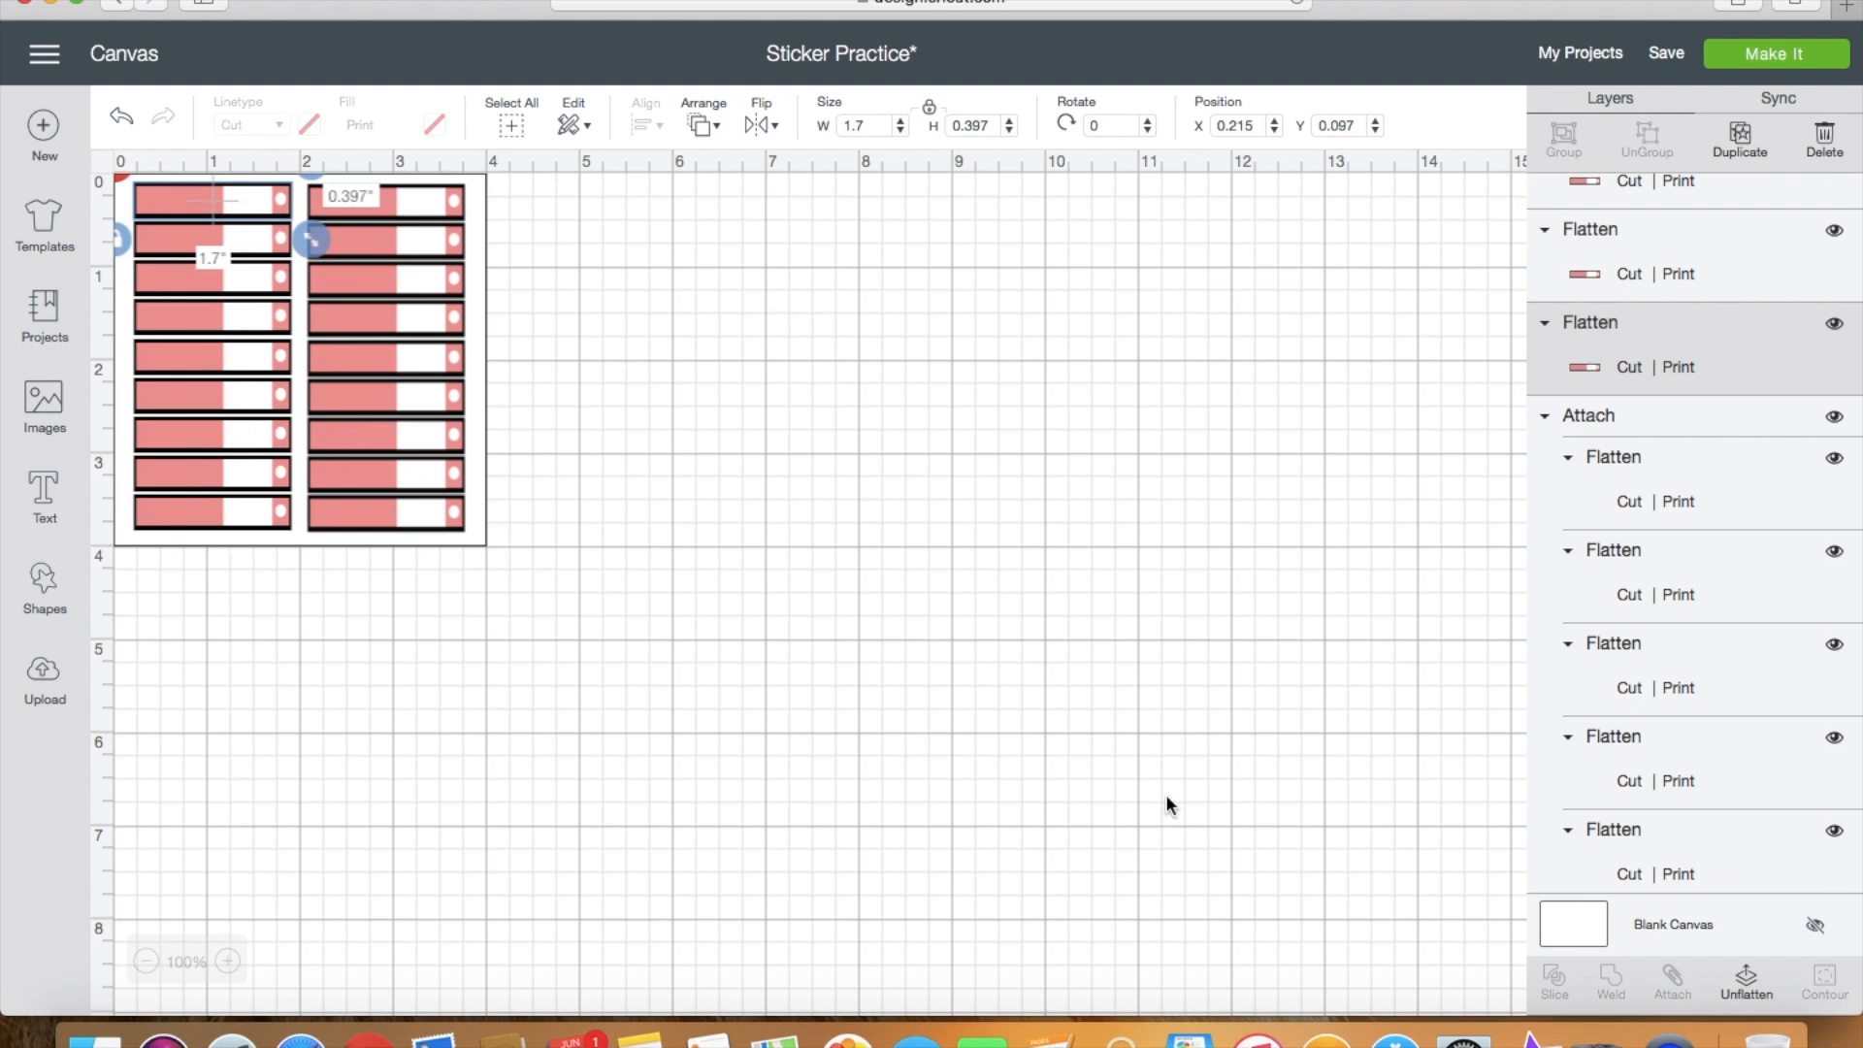
{"action": "left_click", "coordinate": [1740, 999]}
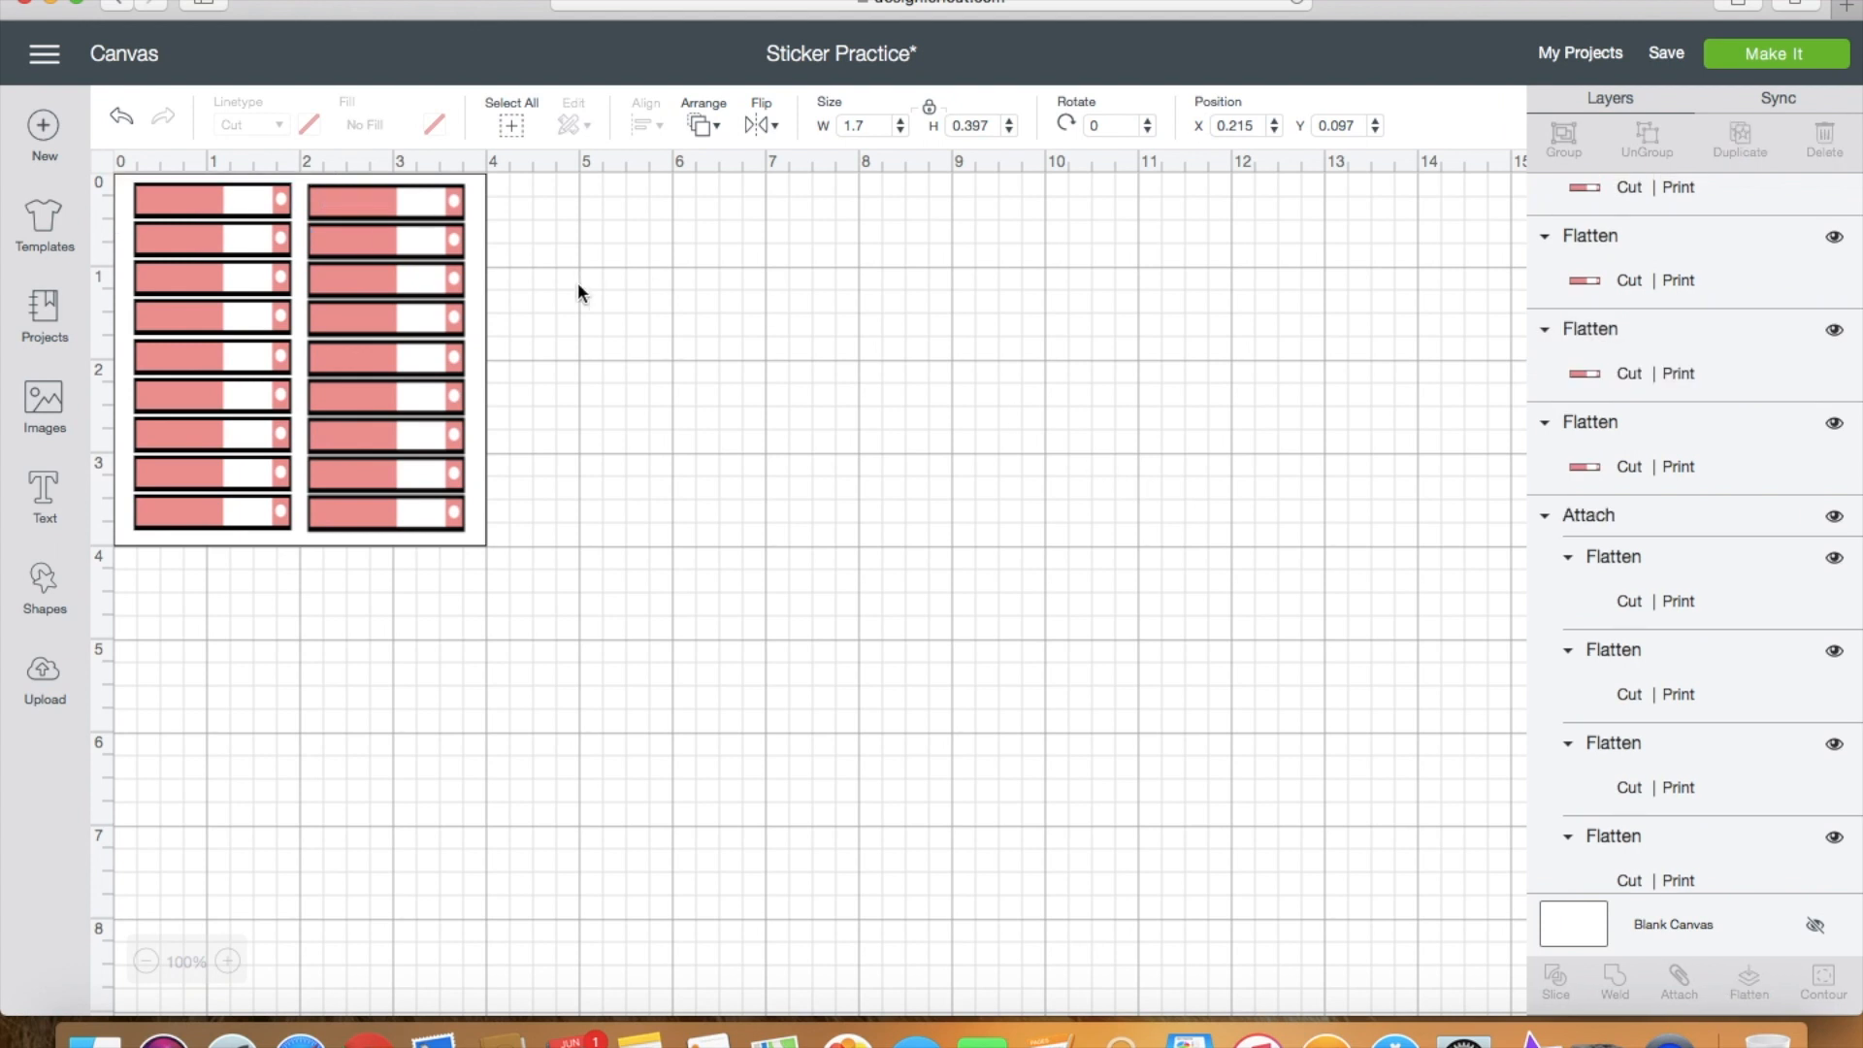
{"action": "left_click", "coordinate": [177, 215]}
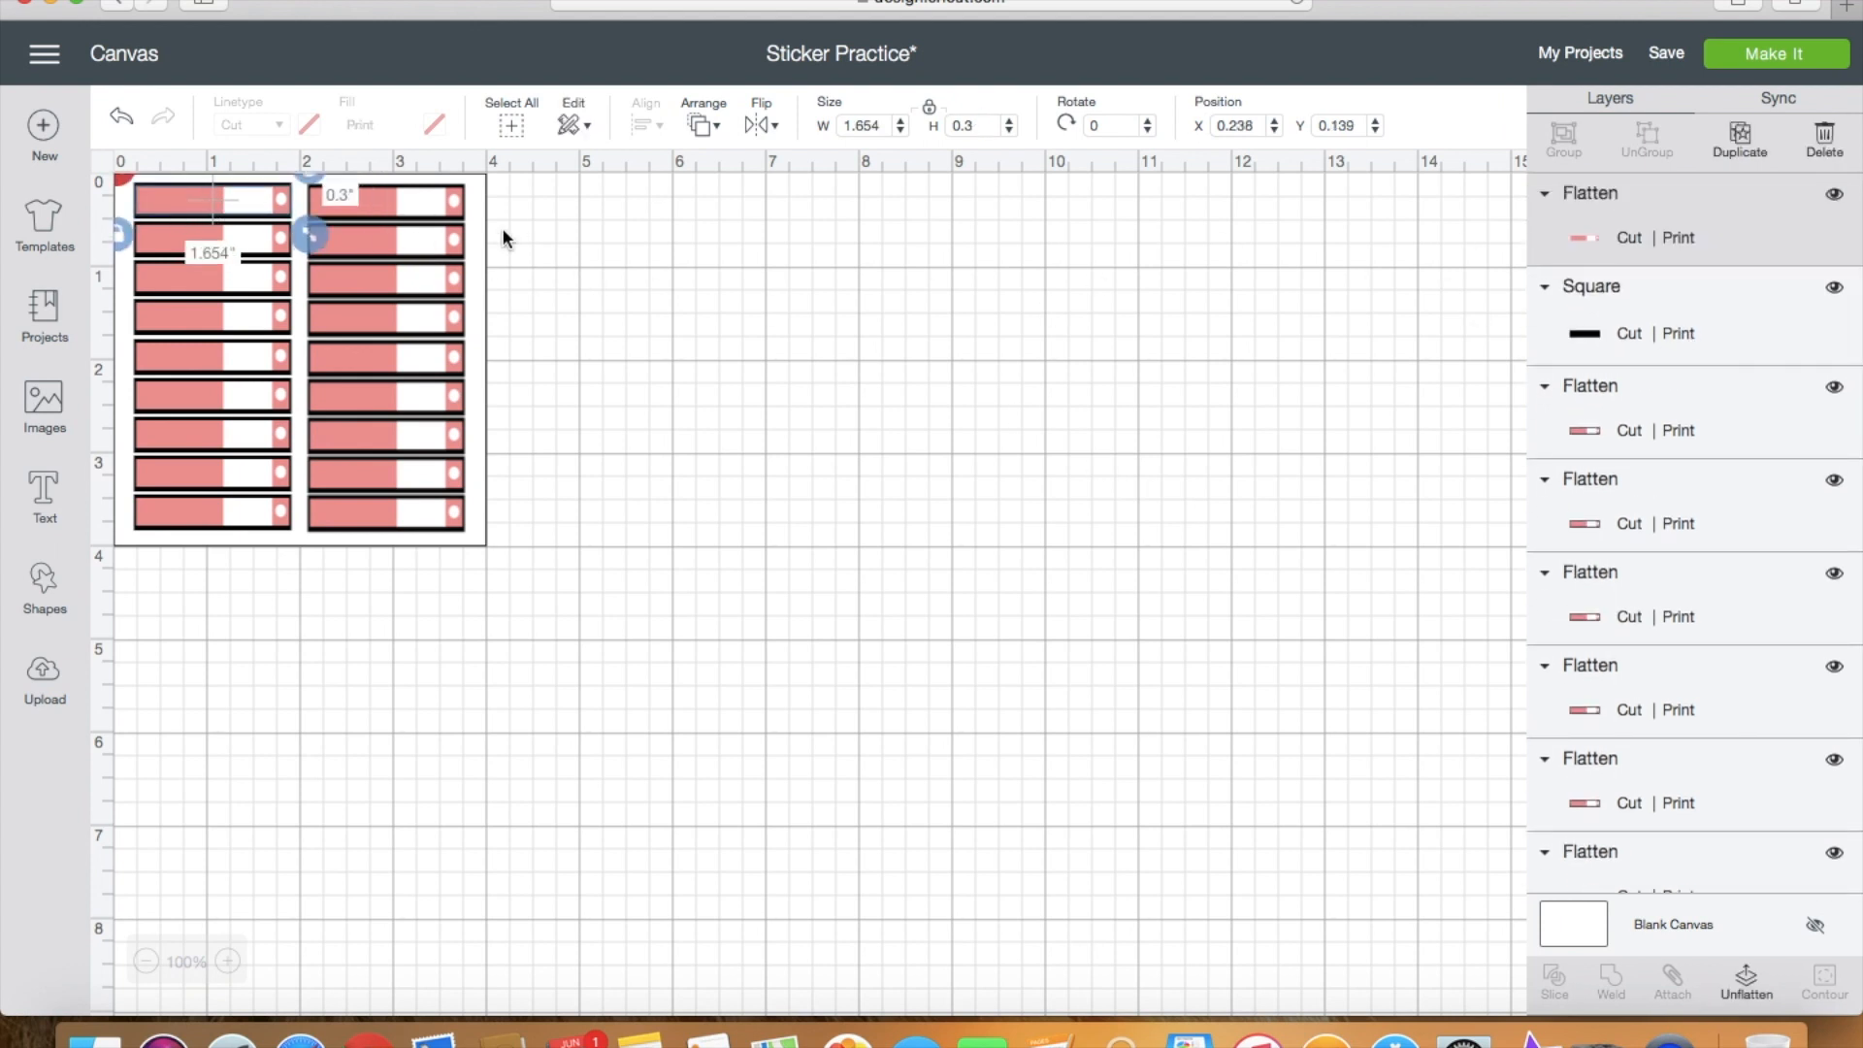
{"action": "left_click", "coordinate": [176, 243]}
{"action": "left_click", "coordinate": [182, 210]}
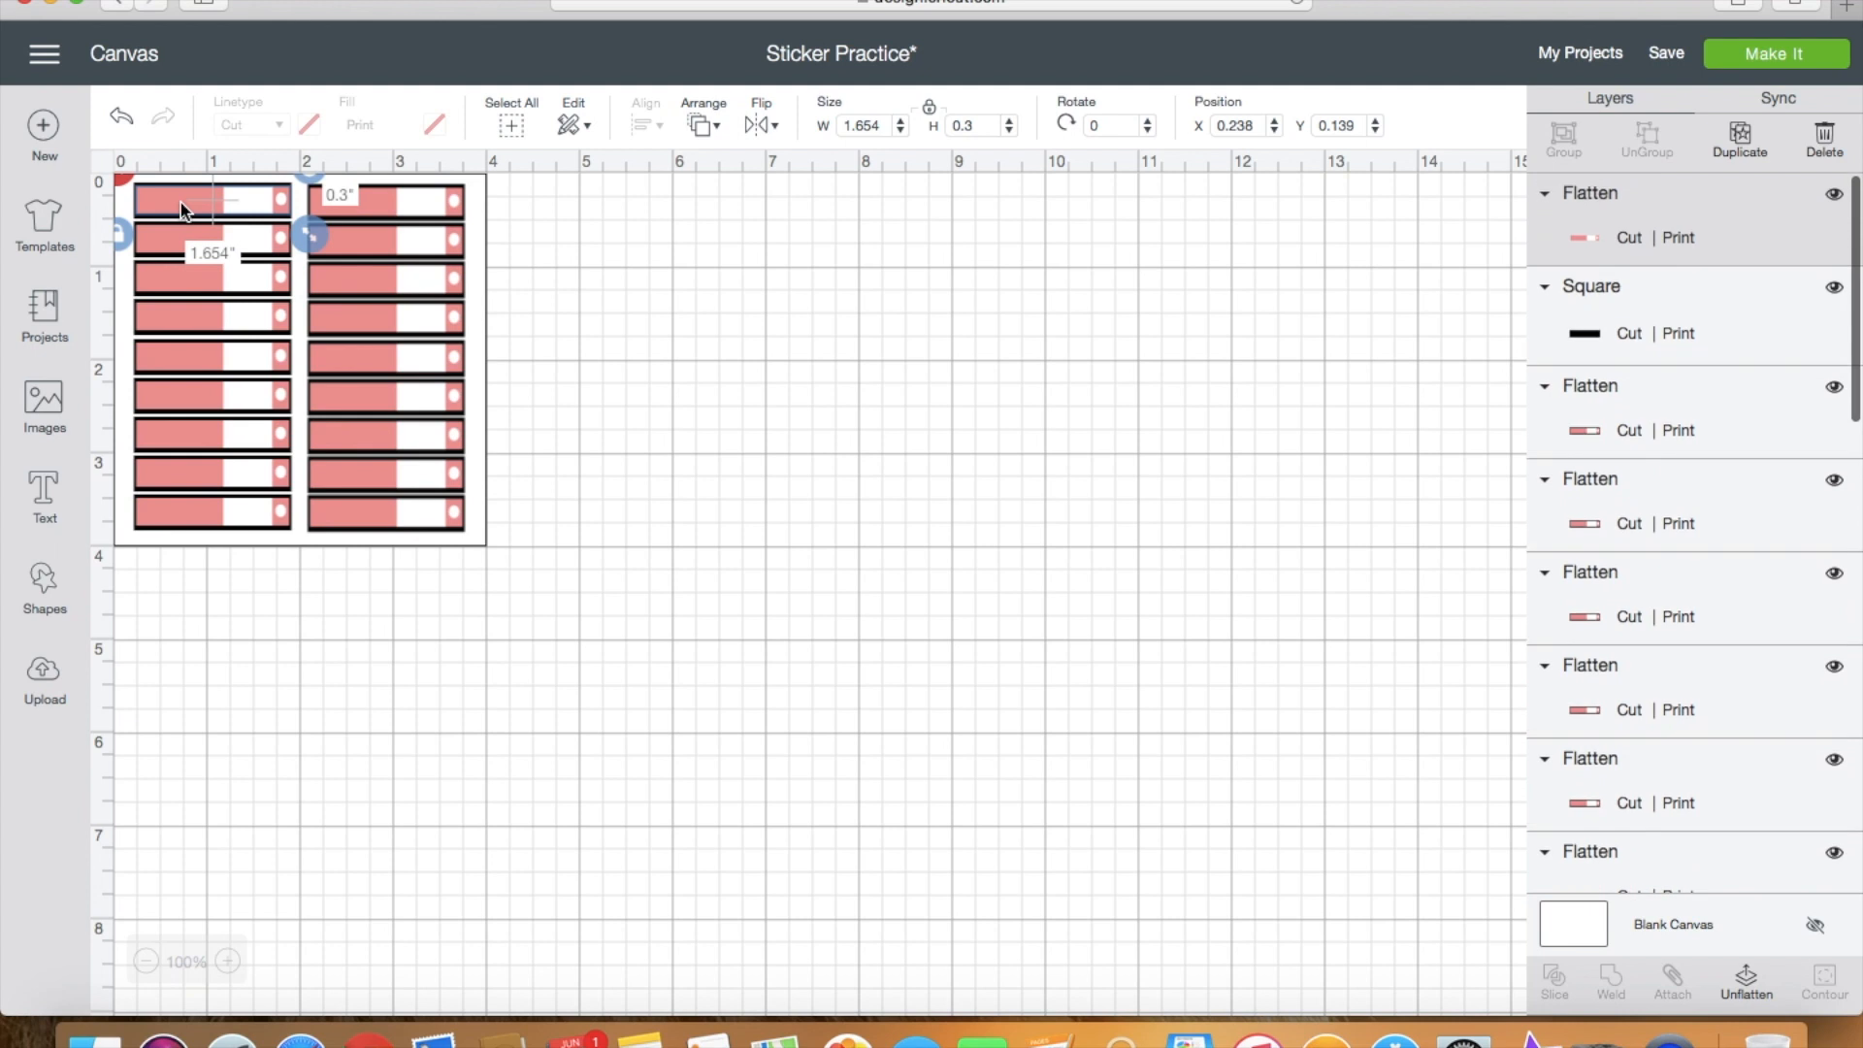
{"action": "left_click", "coordinate": [1746, 985]}
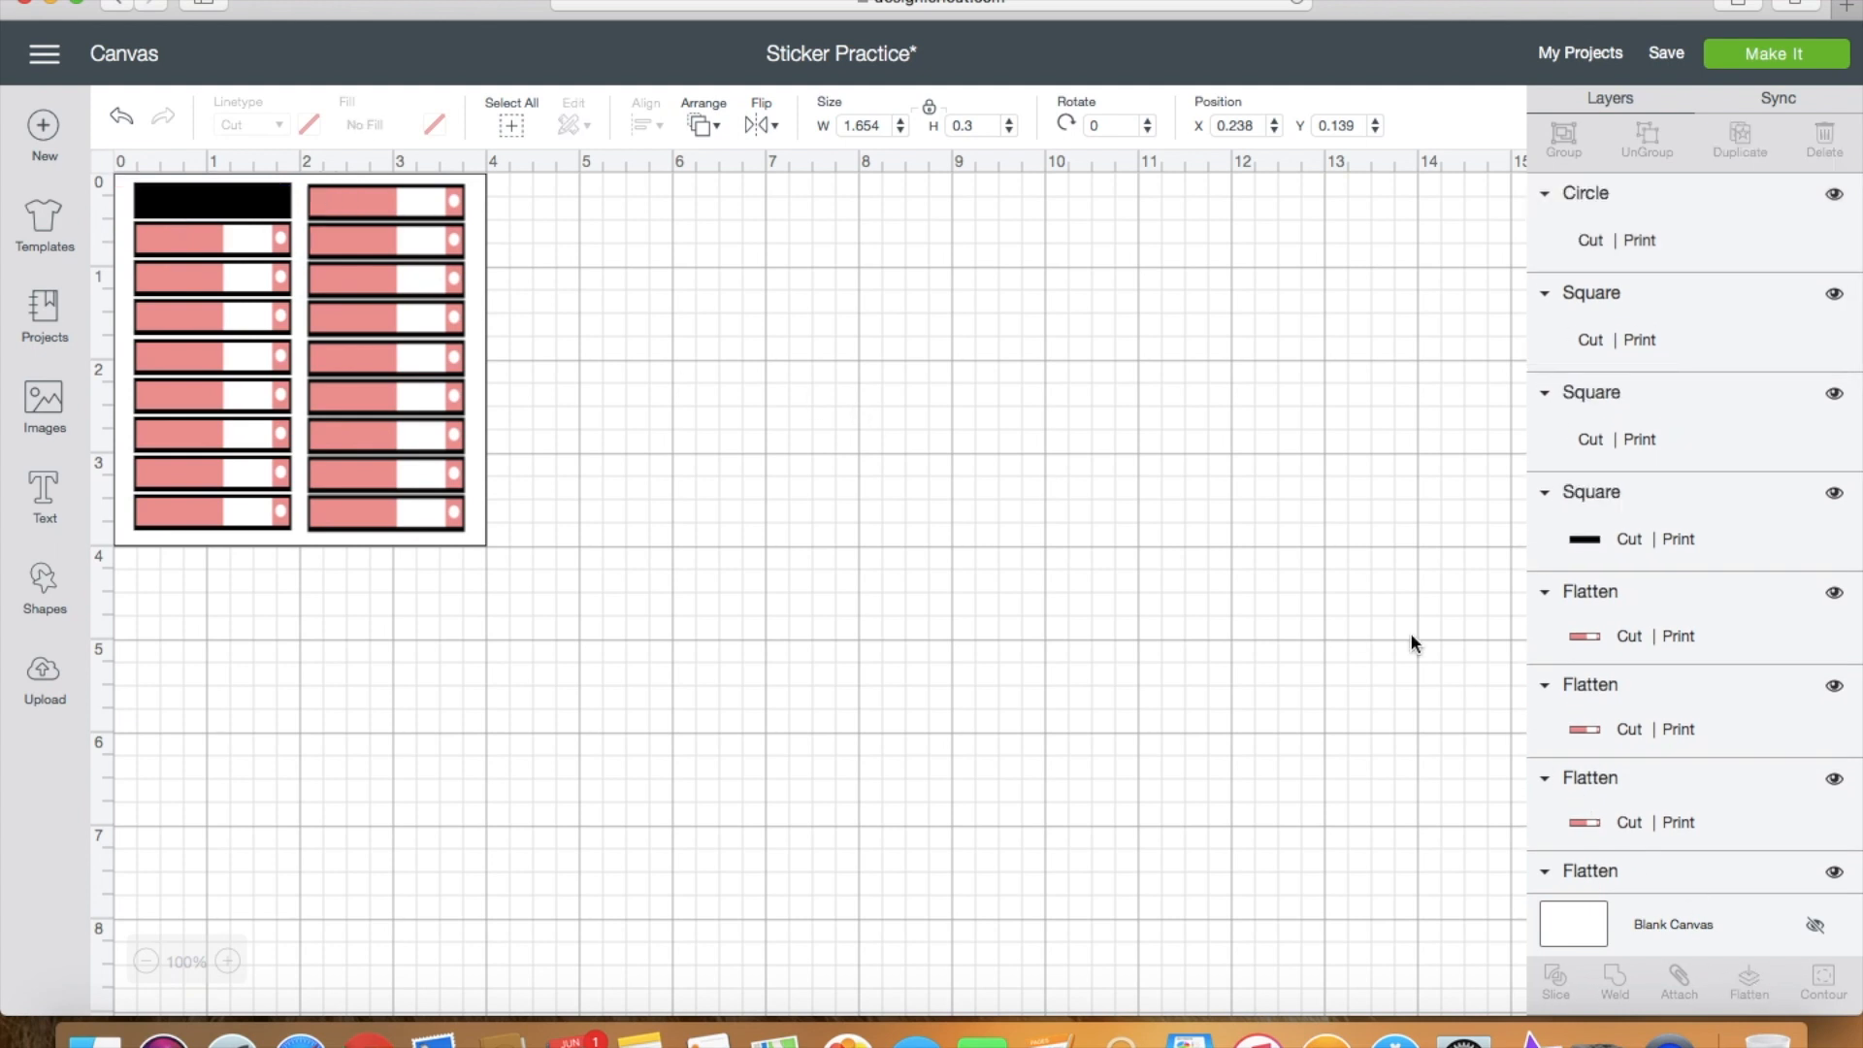
Step: Change the print color of the top strip's pink square to light purple
{"action": "left_click", "coordinate": [198, 210]}
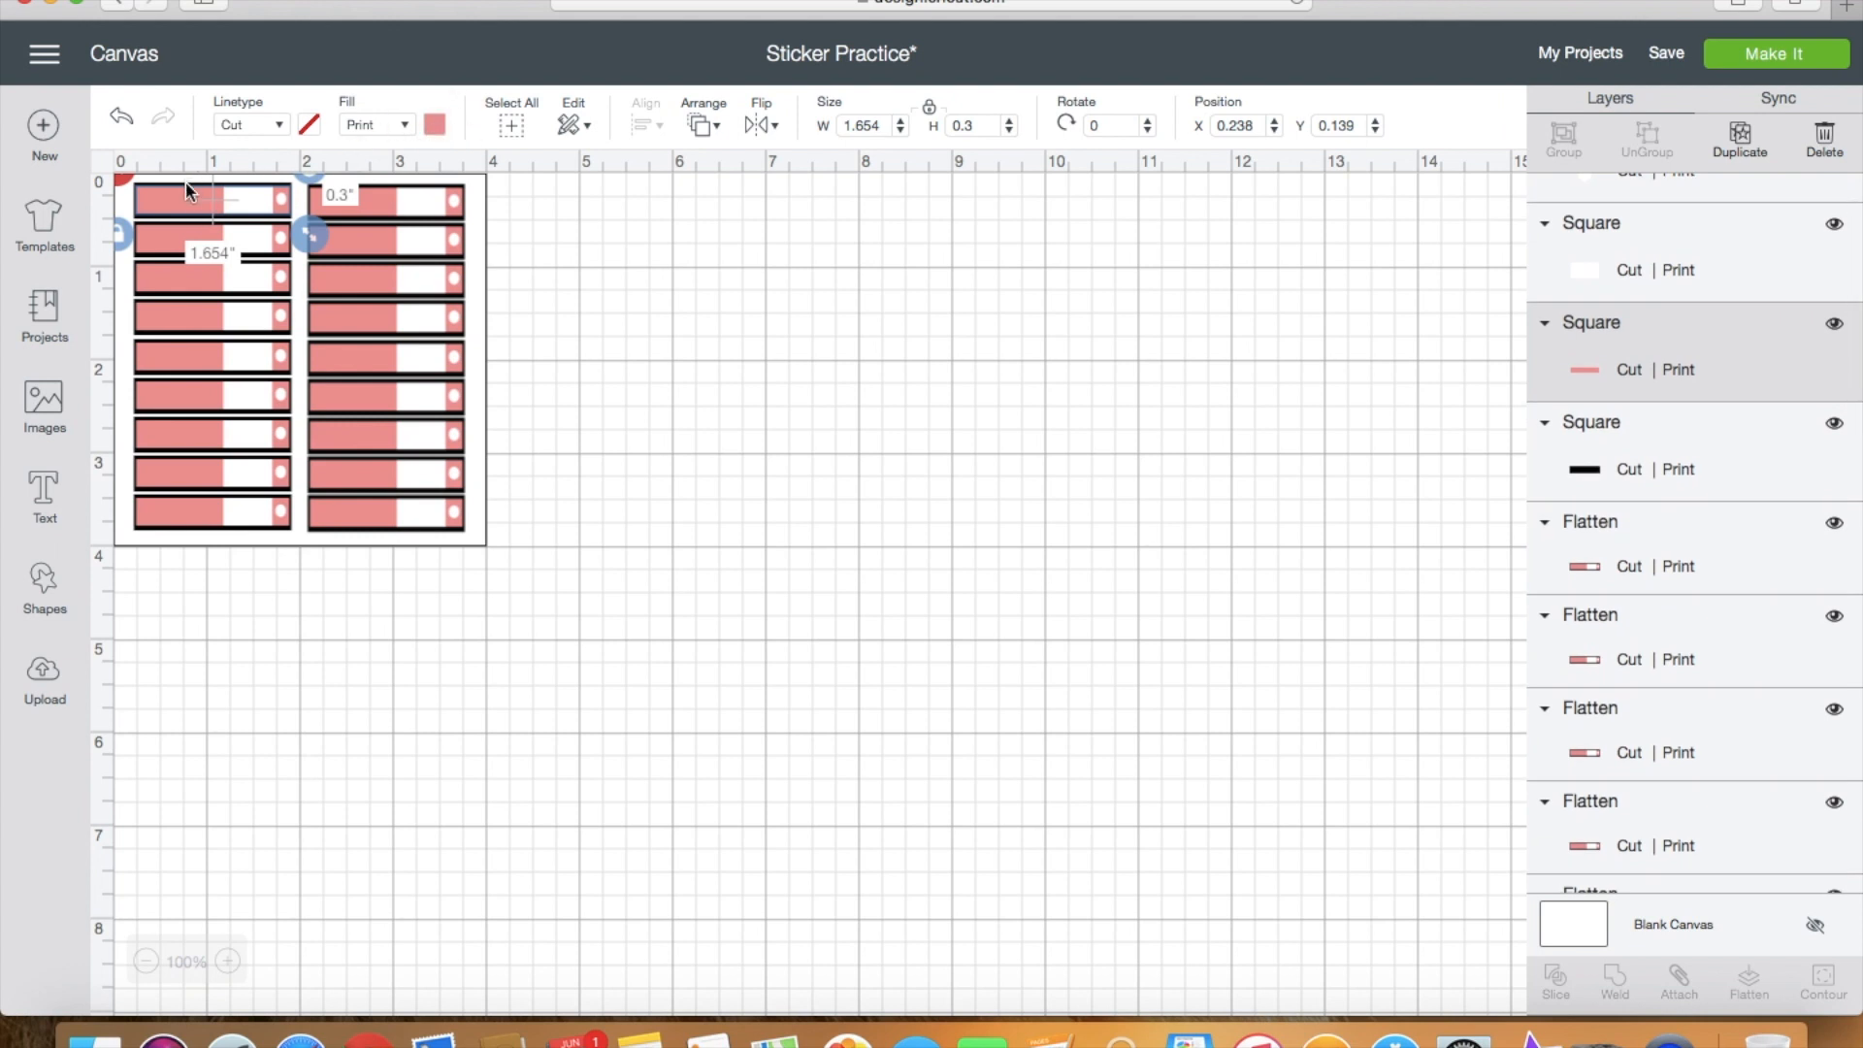
{"action": "left_click", "coordinate": [434, 126]}
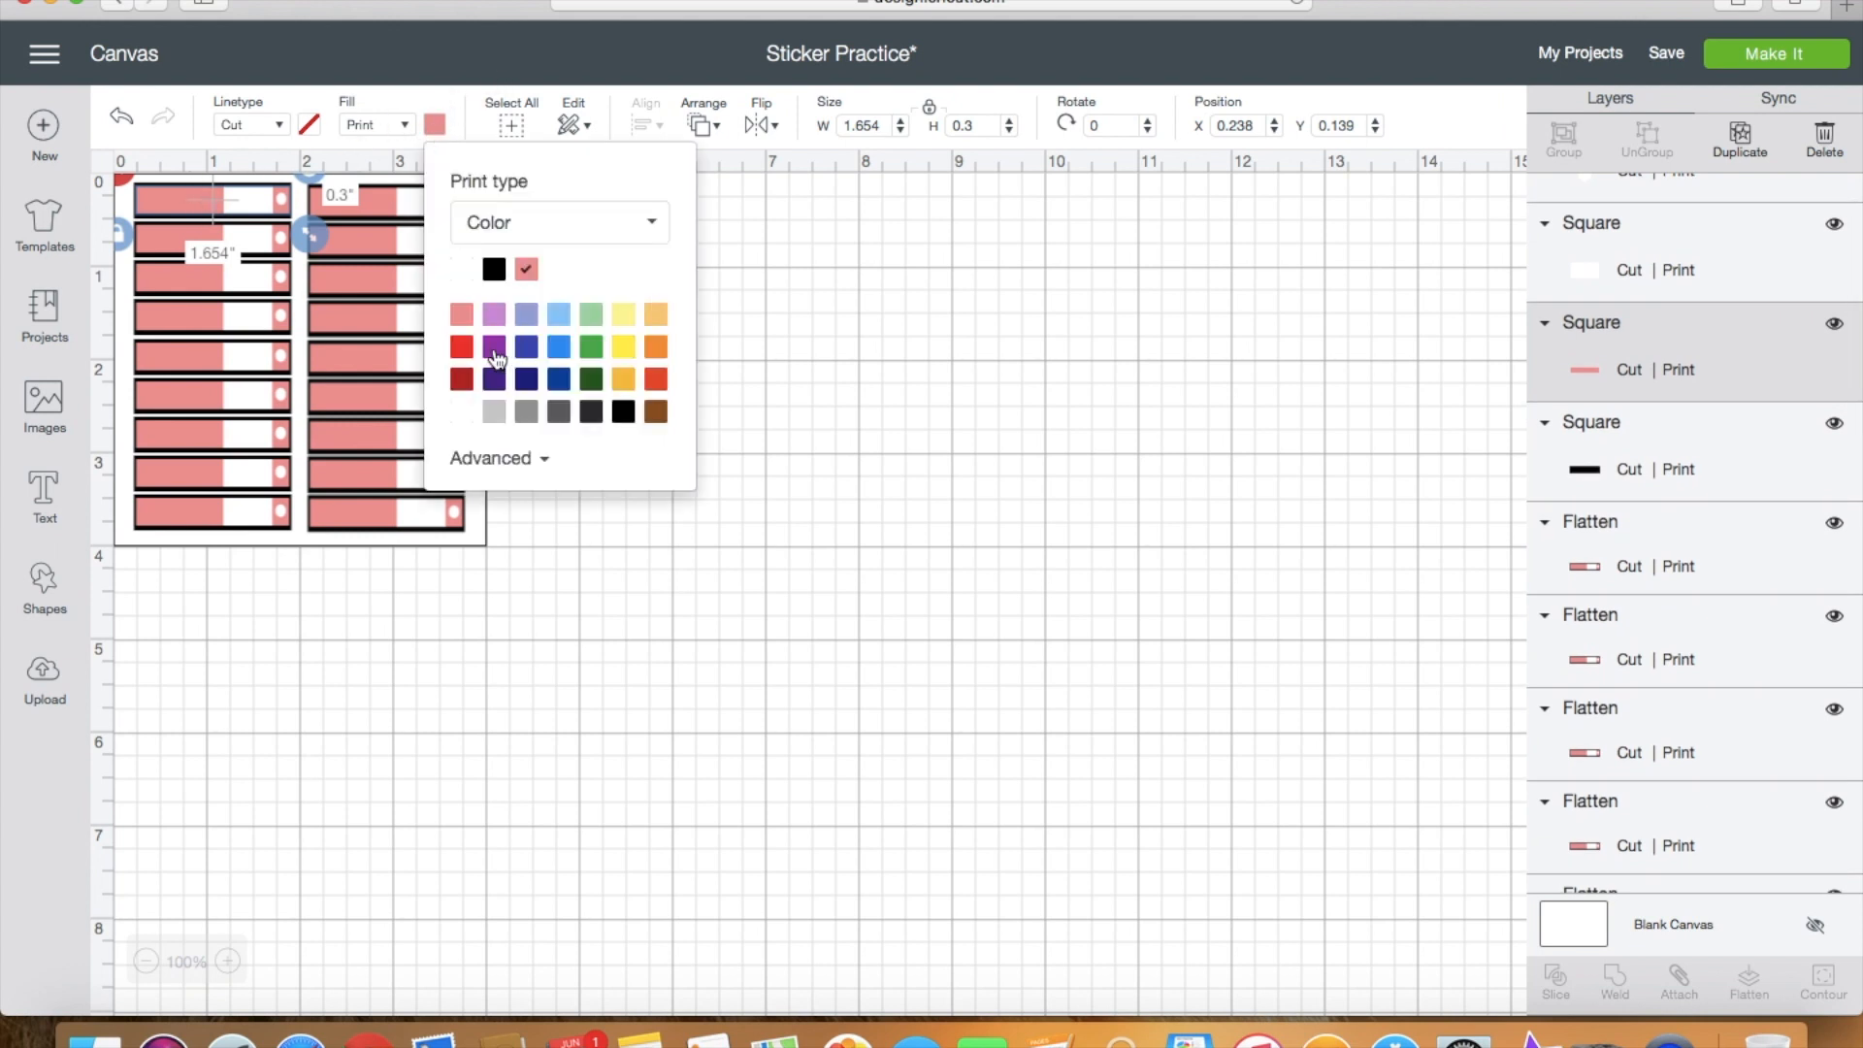
{"action": "left_click", "coordinate": [494, 313]}
{"action": "left_click", "coordinate": [753, 366]}
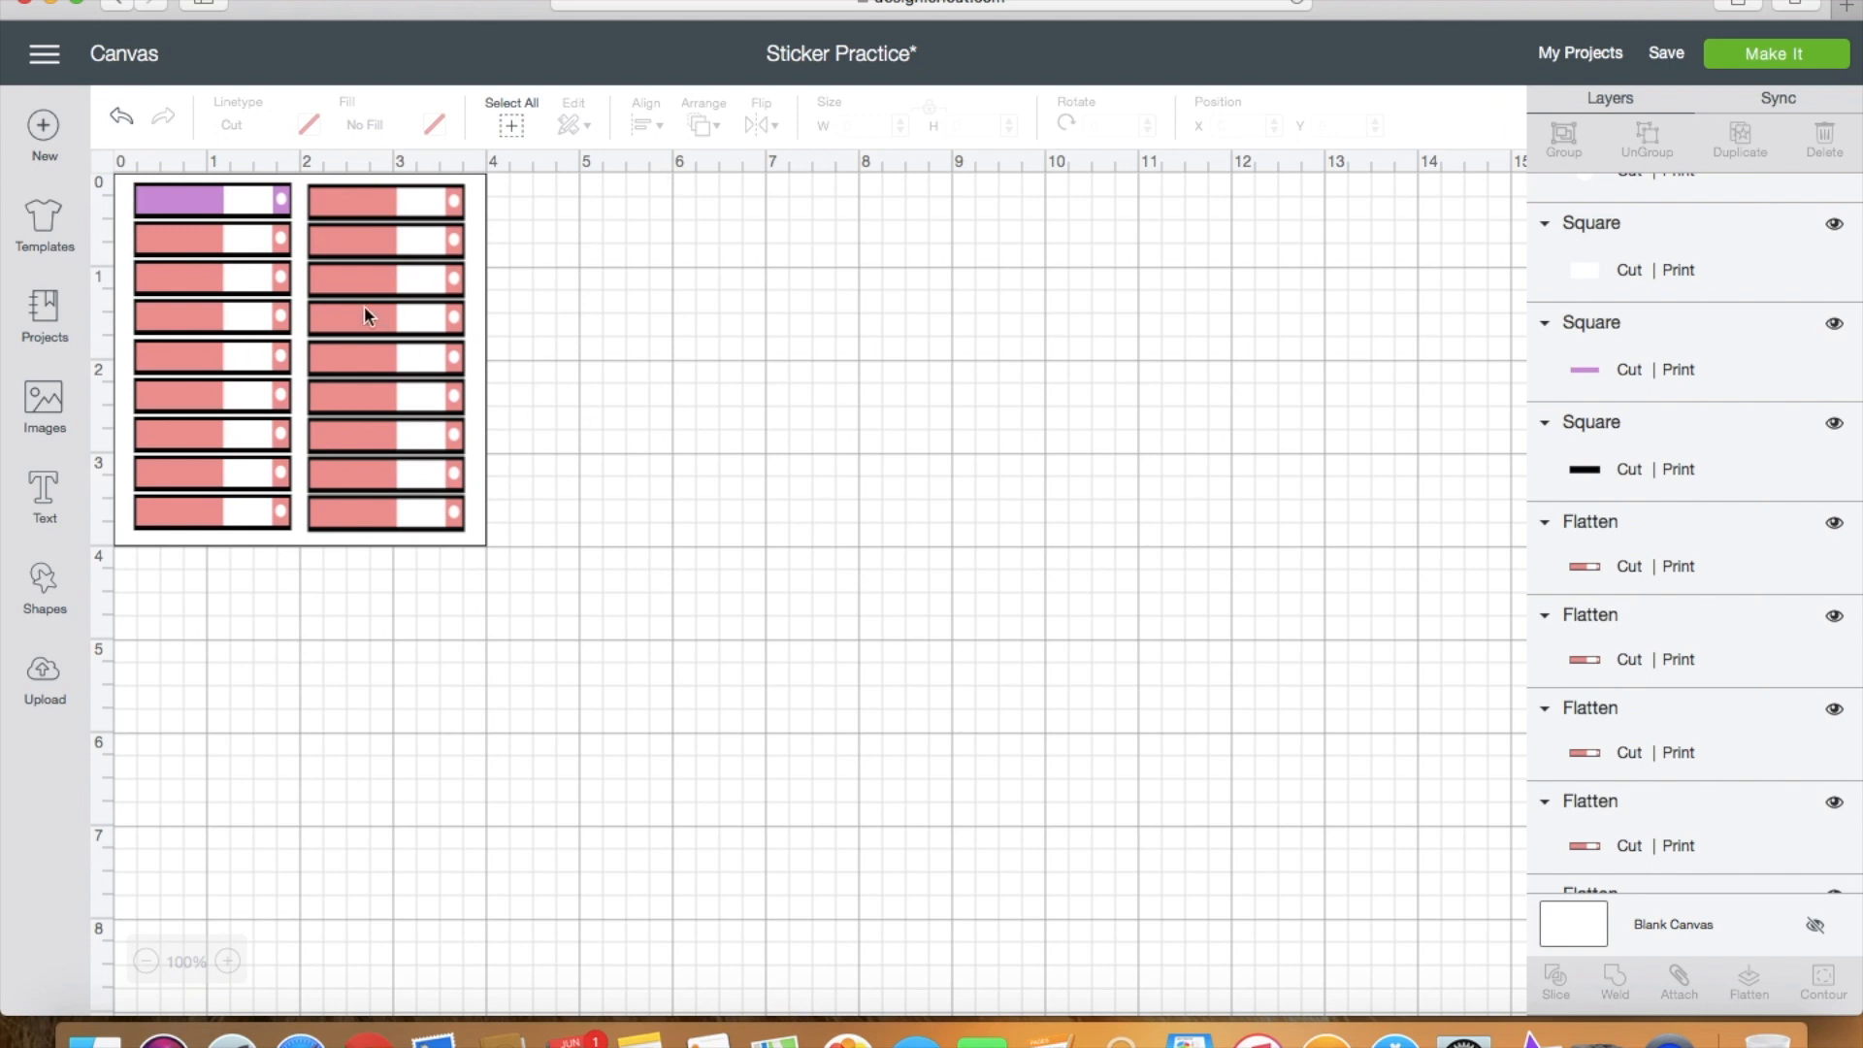
Step: Move the white square aside to about X 5.67, Y 0.57 inches, and flatten the purple strip's four layers together
{"action": "left_click", "coordinate": [215, 209]}
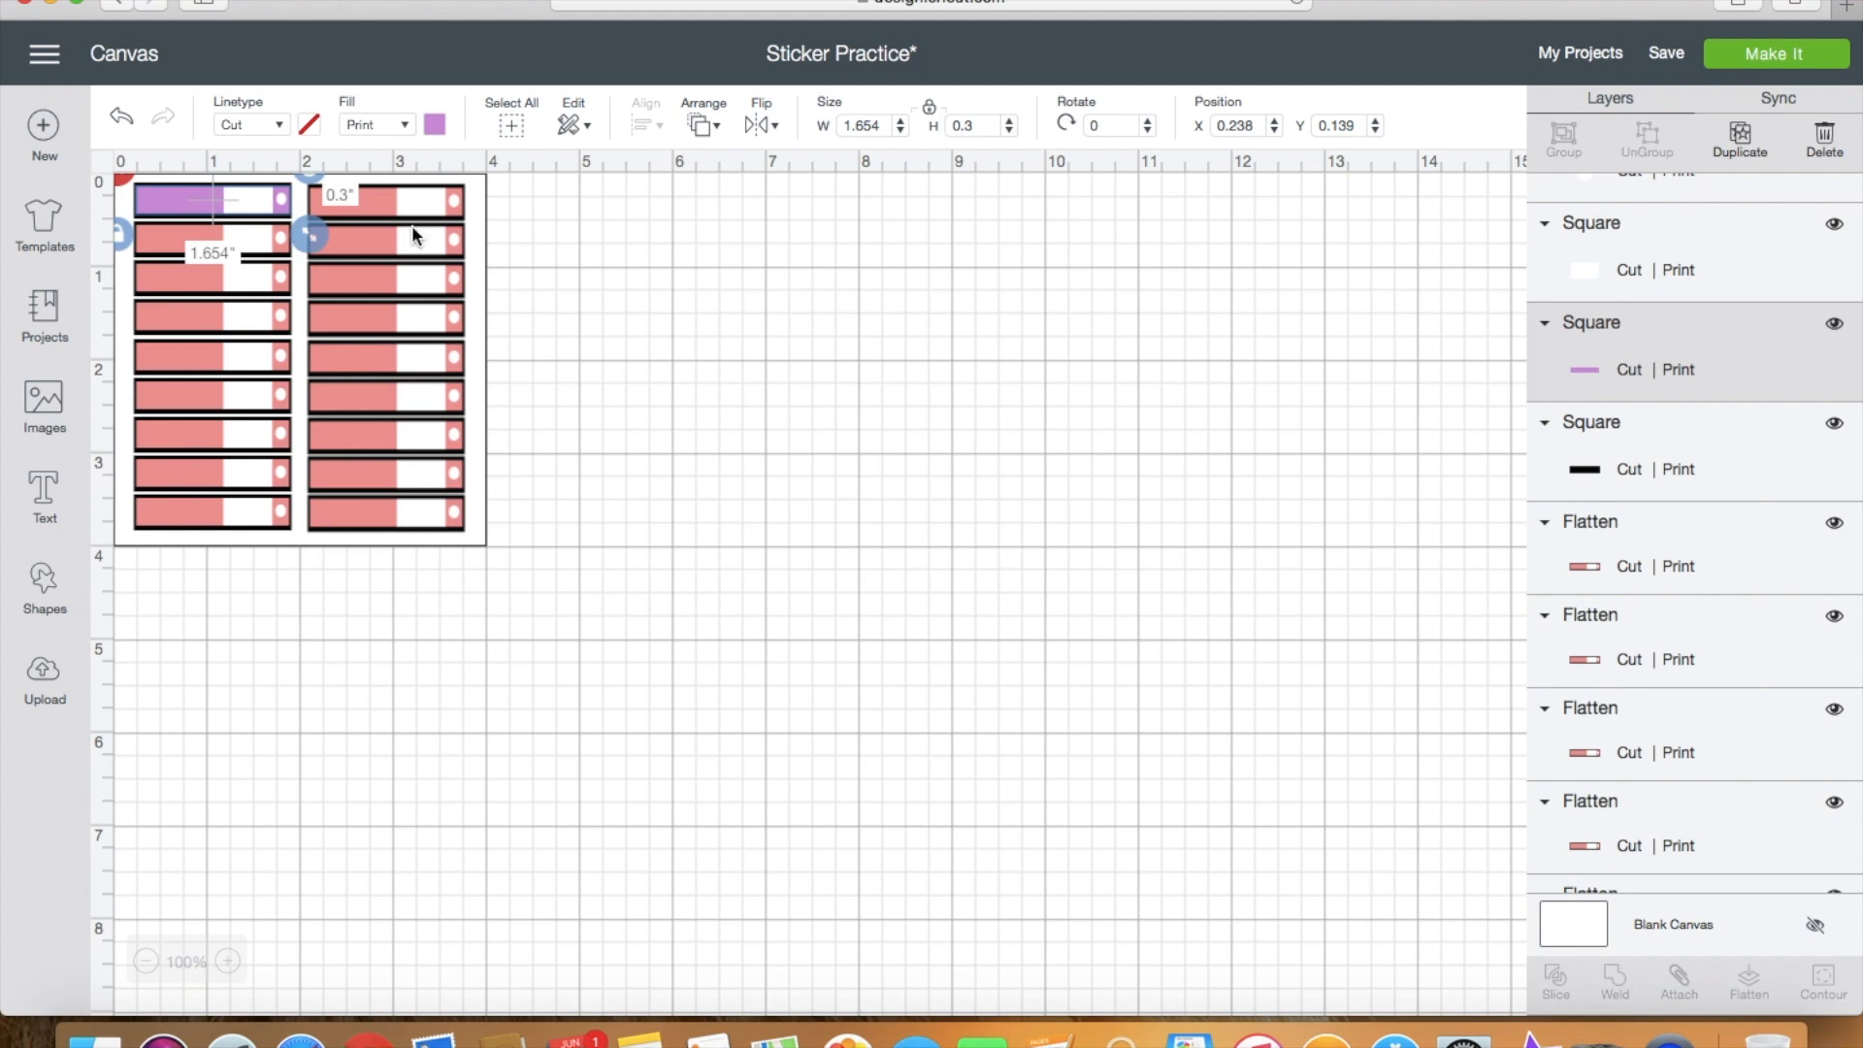
{"action": "left_click", "coordinate": [474, 233]}
{"action": "left_click_drag", "start_coordinate": [474, 231], "coordinate": [1092, 398]}
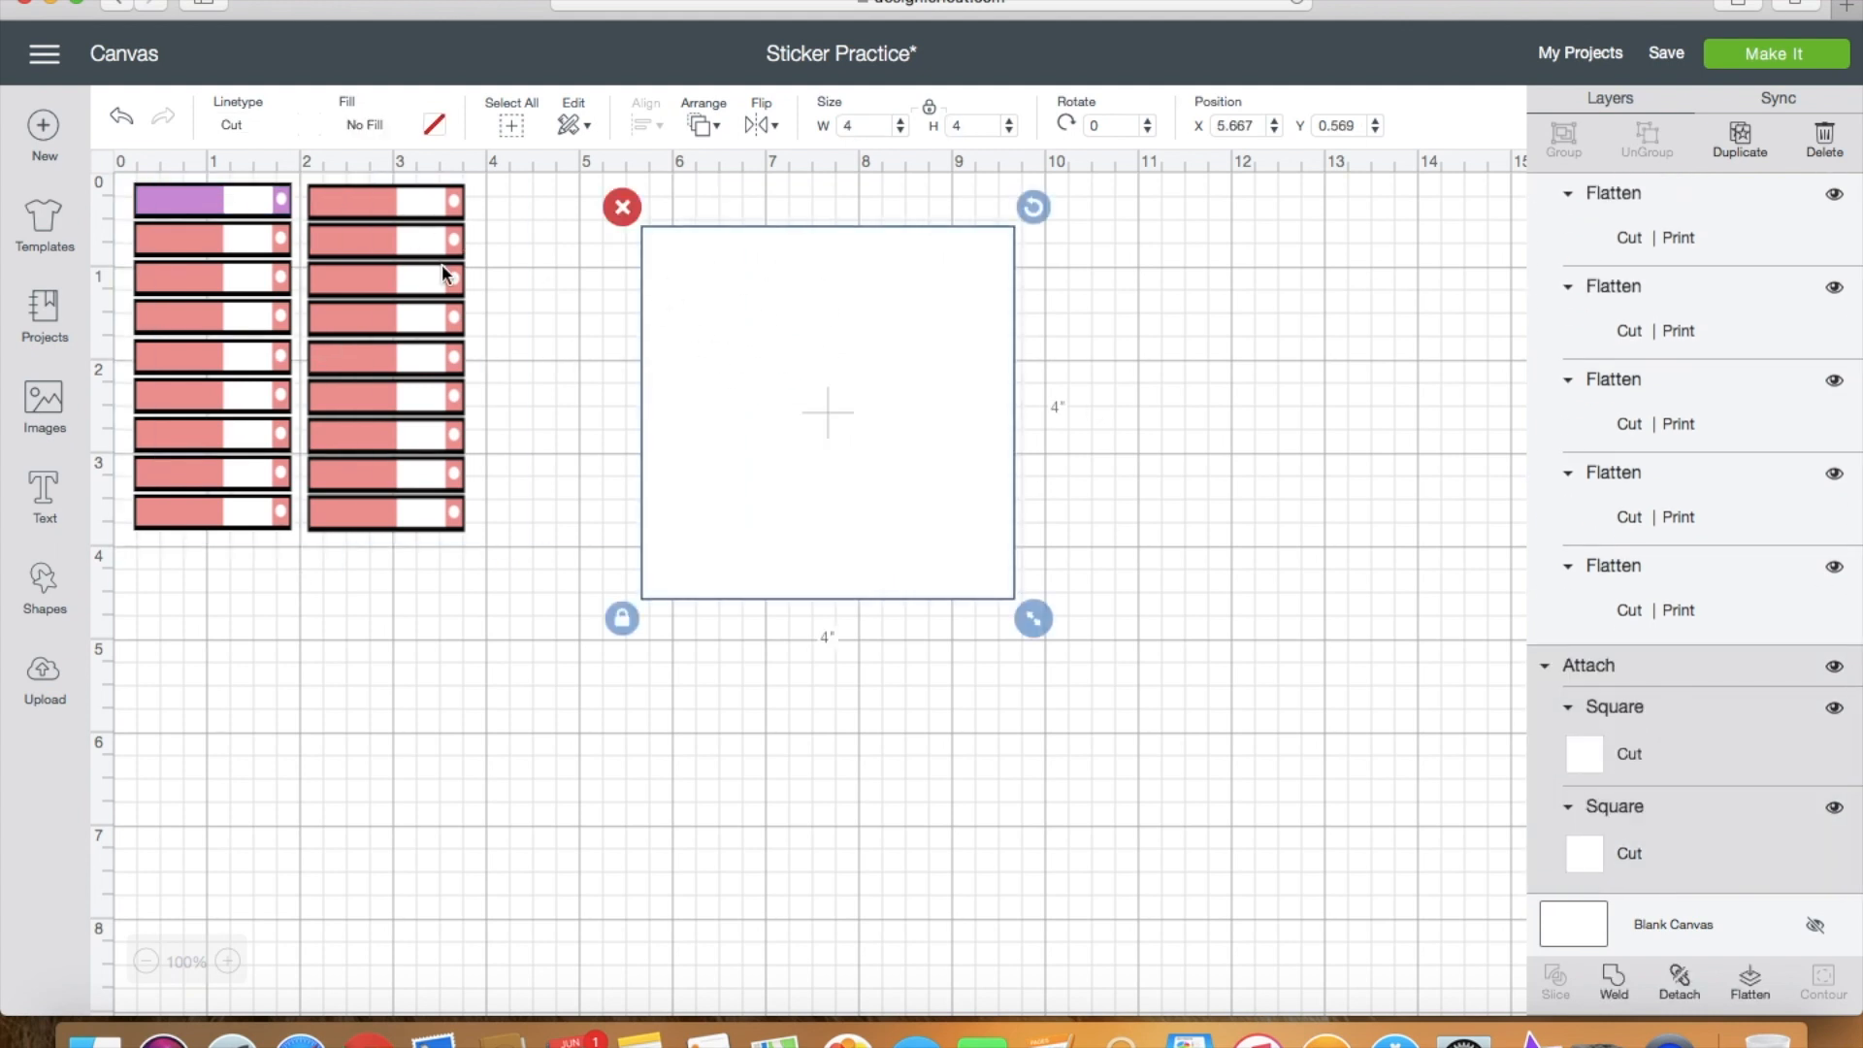
{"action": "left_click_drag", "start_coordinate": [296, 181], "coordinate": [141, 213]}
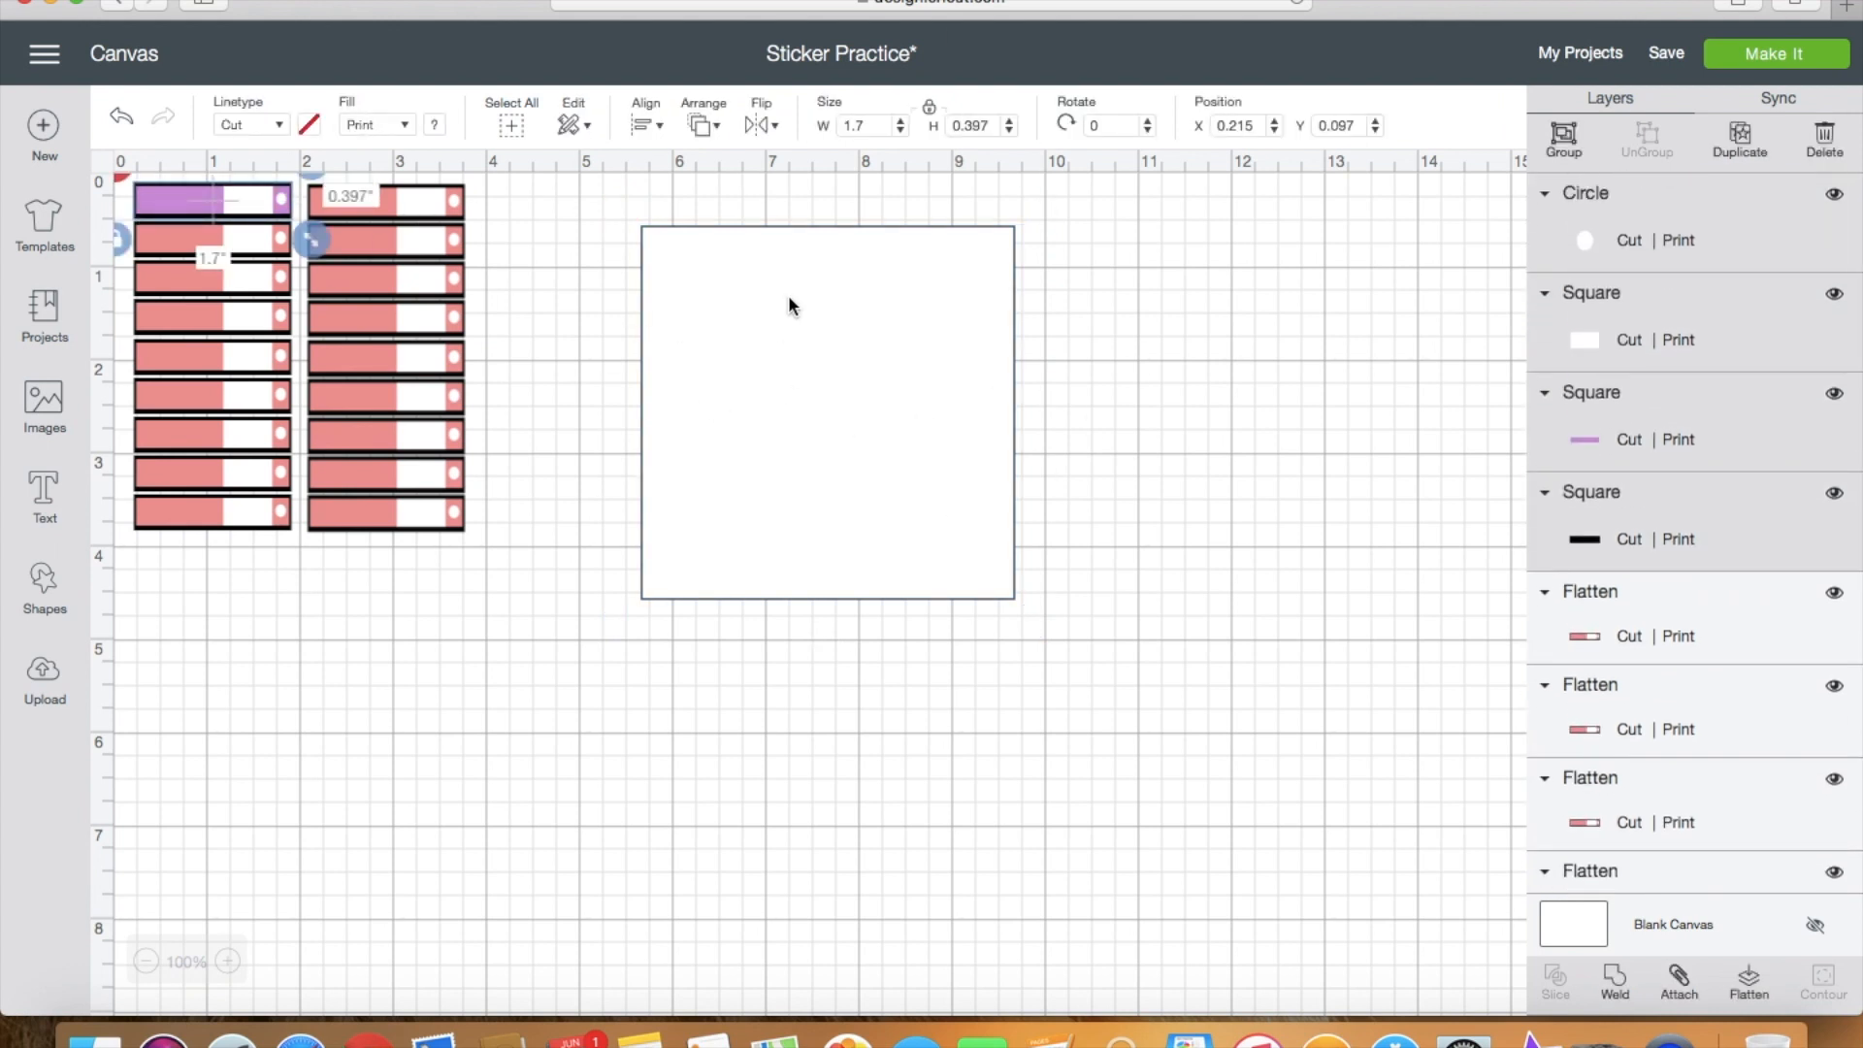
{"action": "left_click", "coordinate": [1746, 980]}
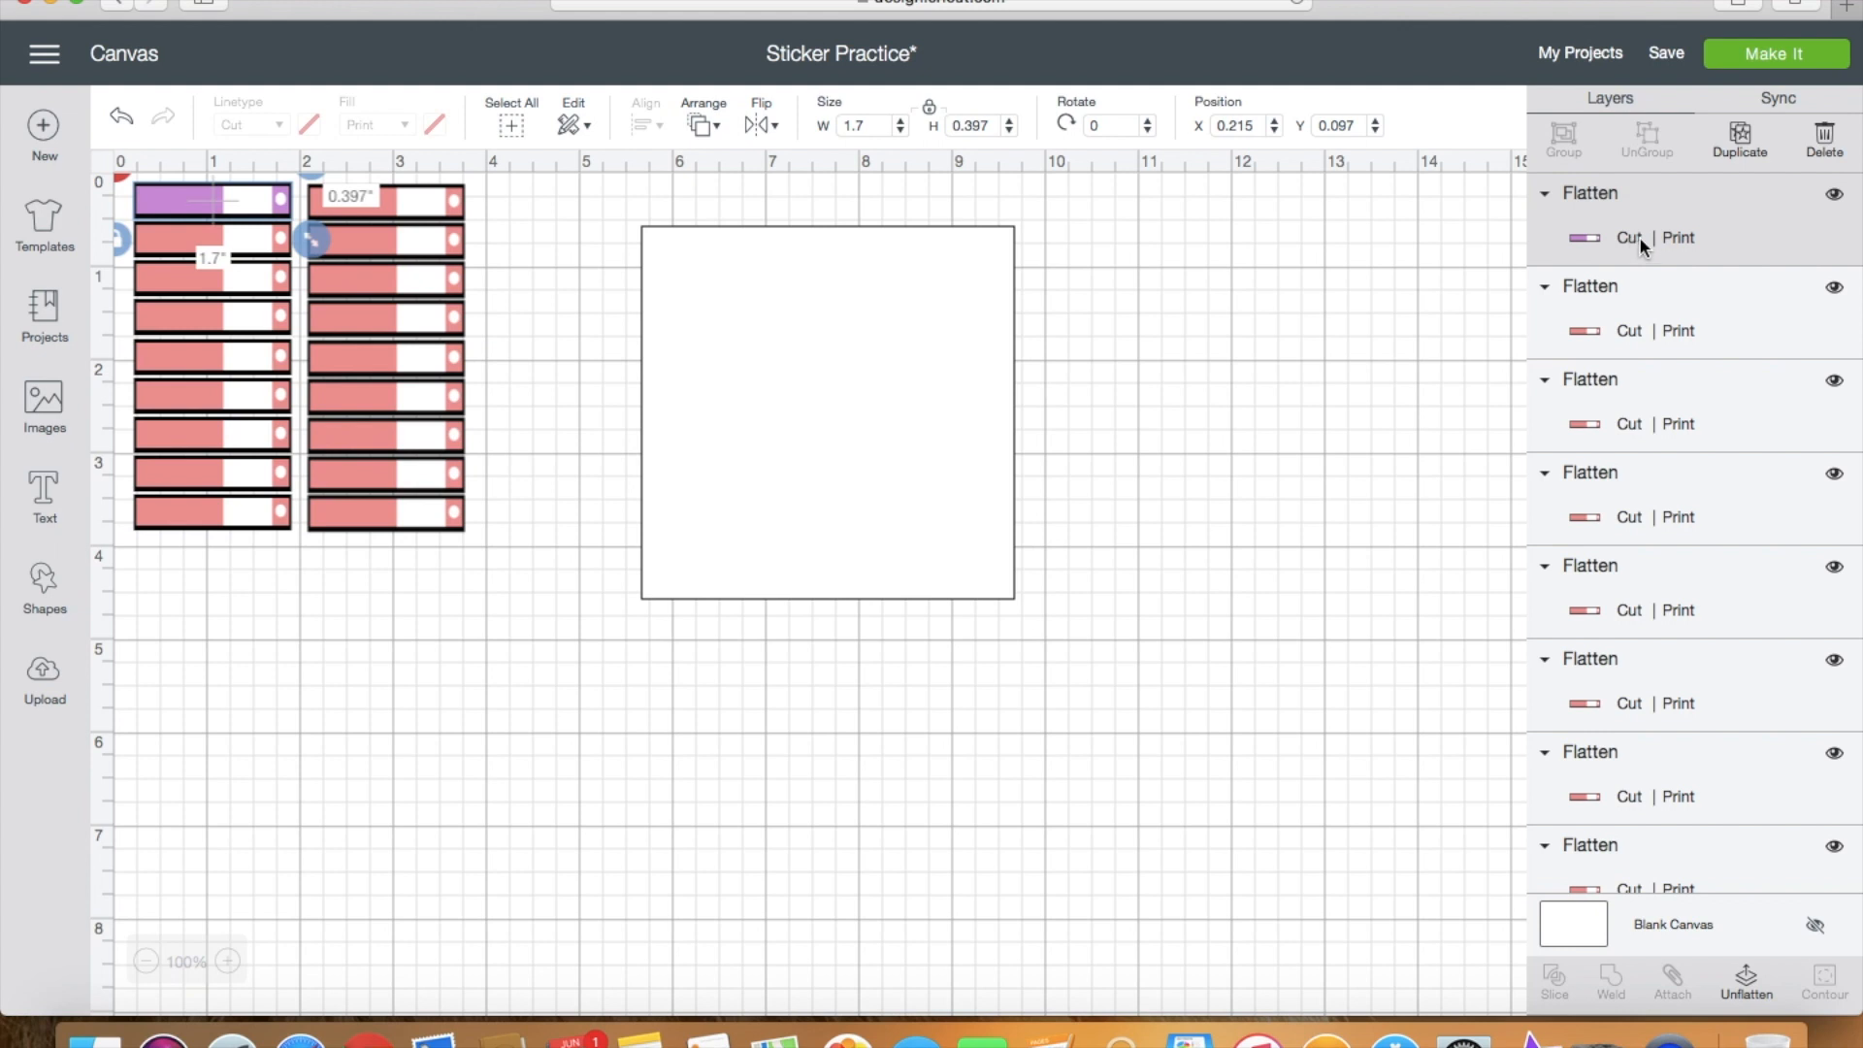
Step: Move the white square back behind the two columns of strips at X 0, Y 0 inches
{"action": "left_click", "coordinate": [226, 247]}
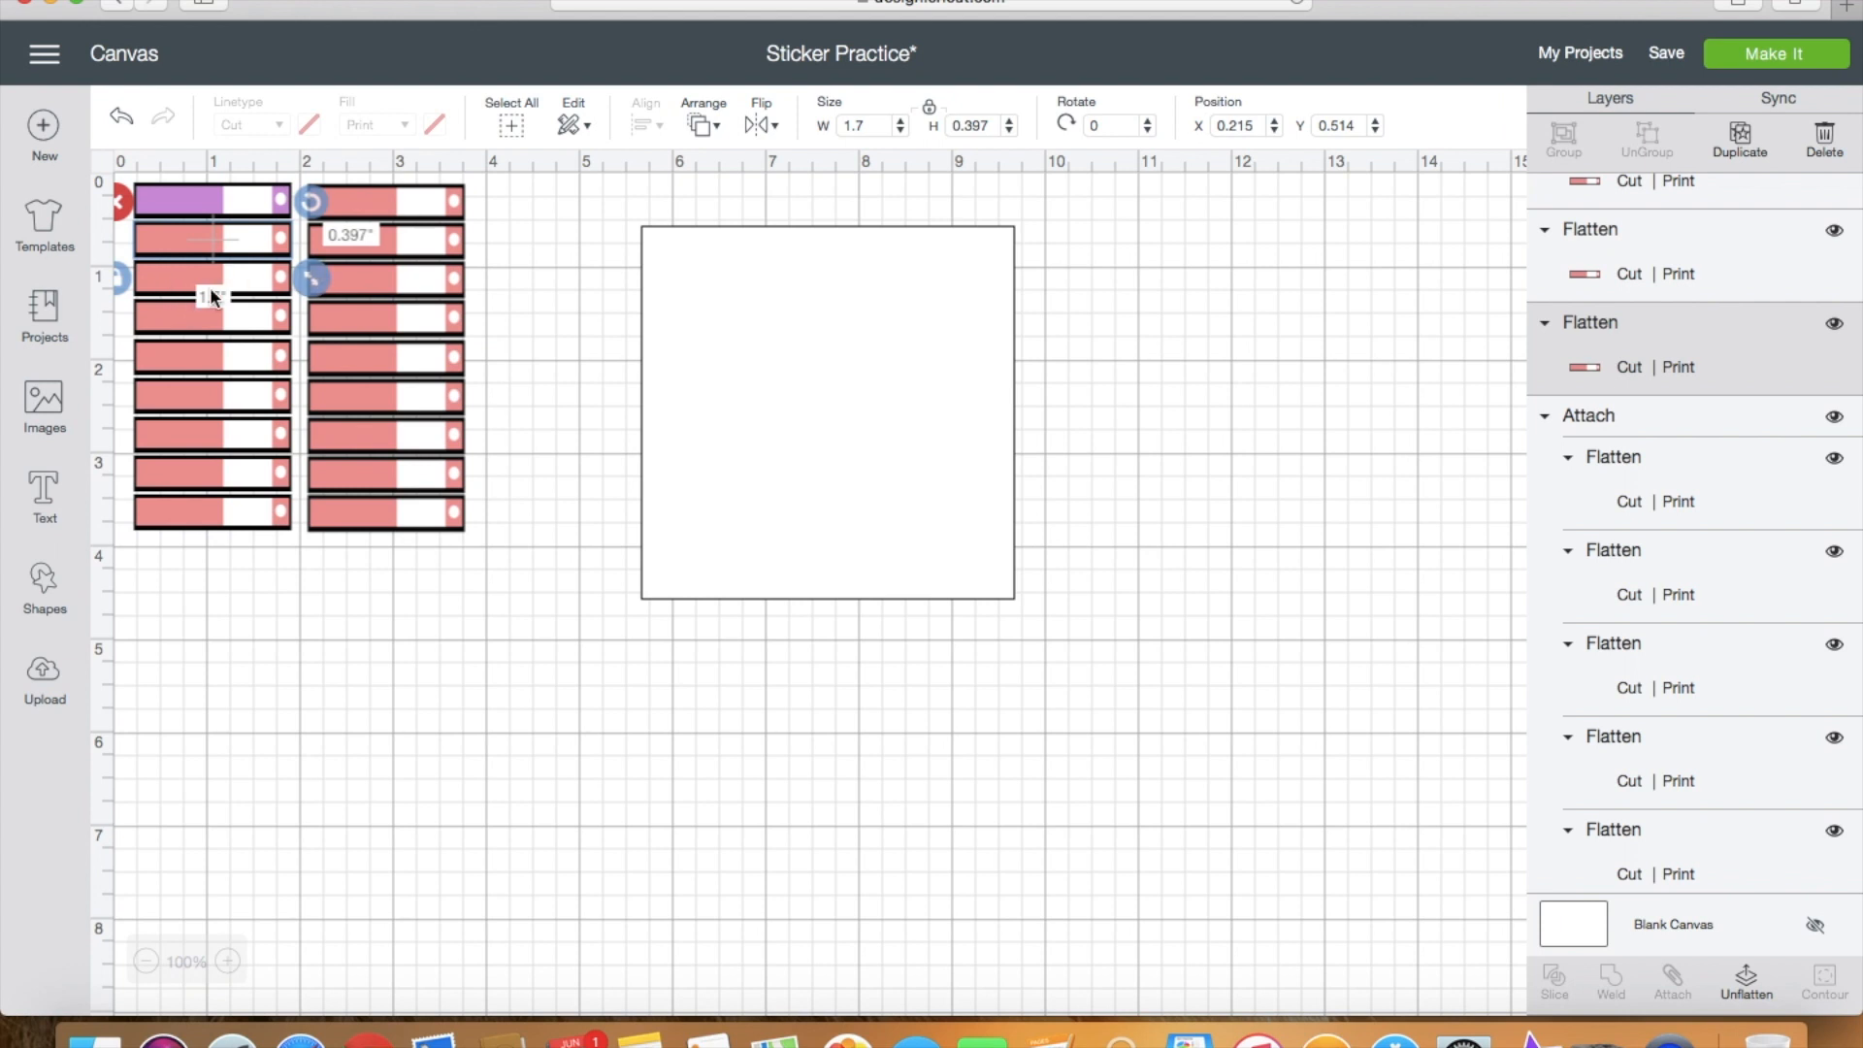
{"action": "left_click_drag", "start_coordinate": [699, 347], "coordinate": [170, 289]}
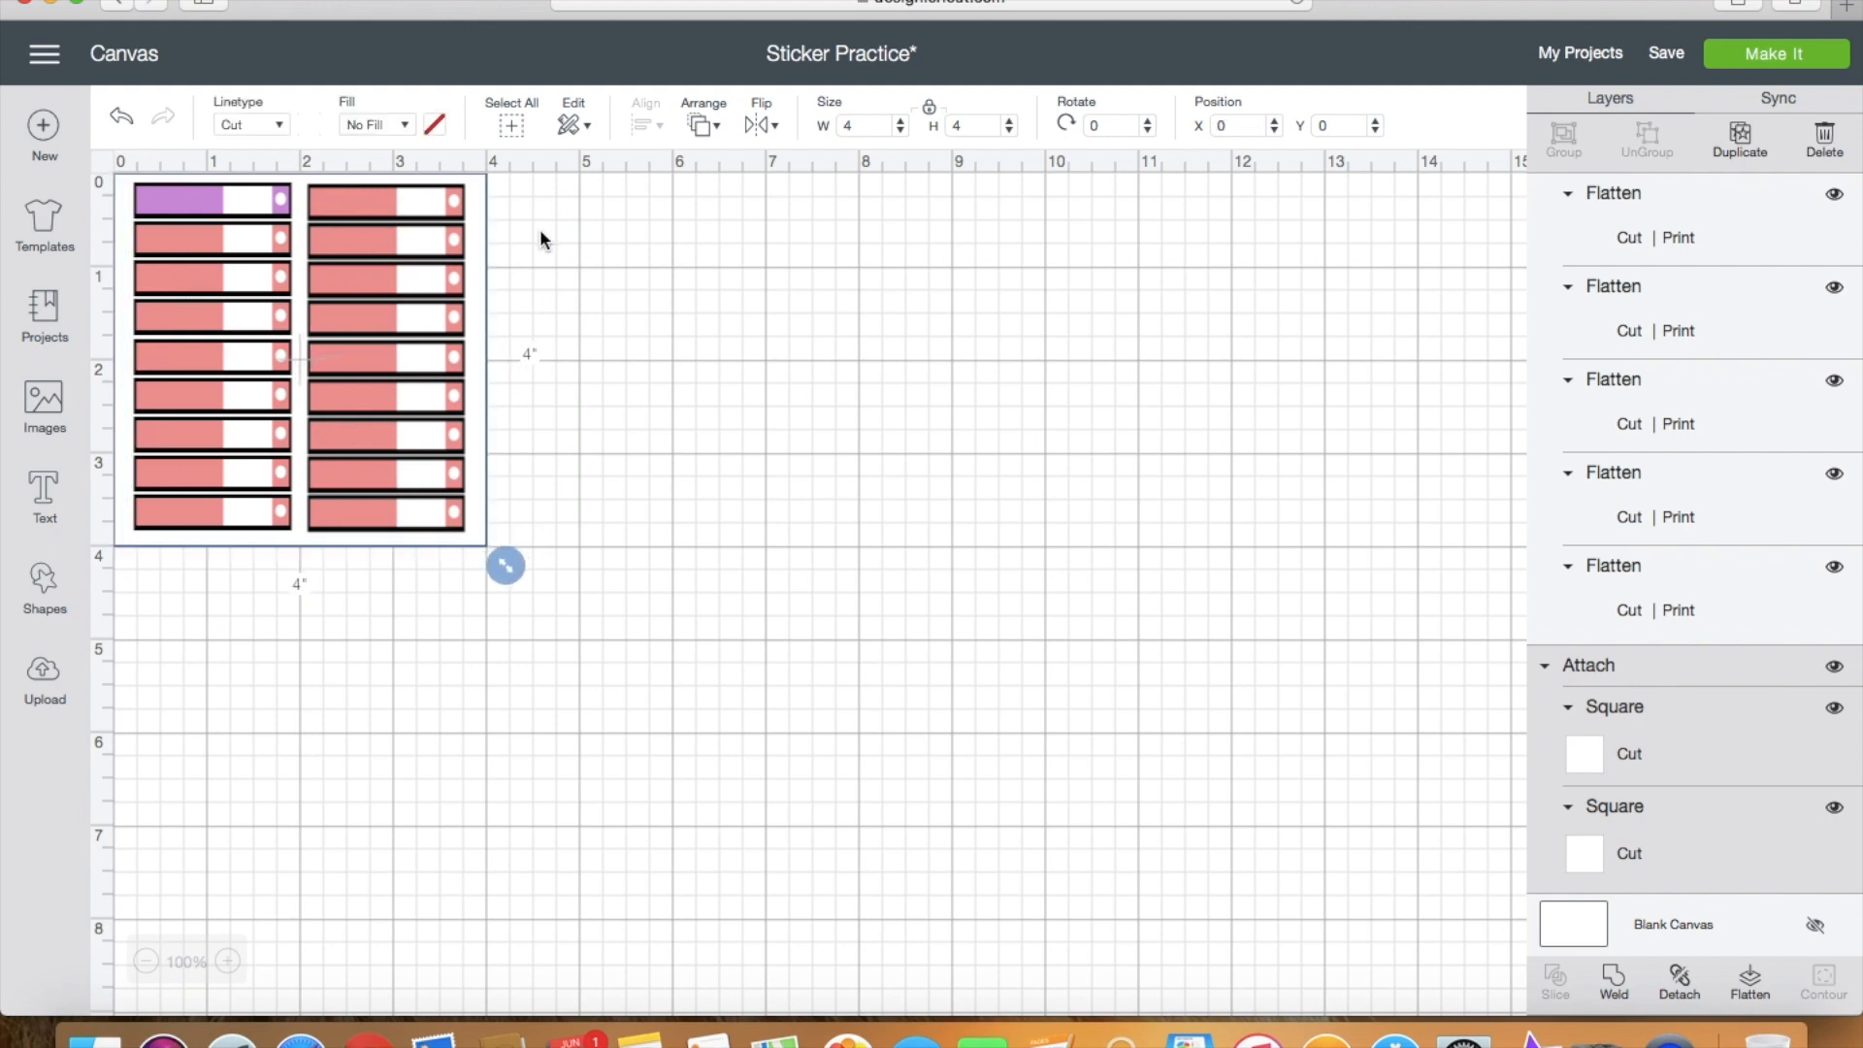